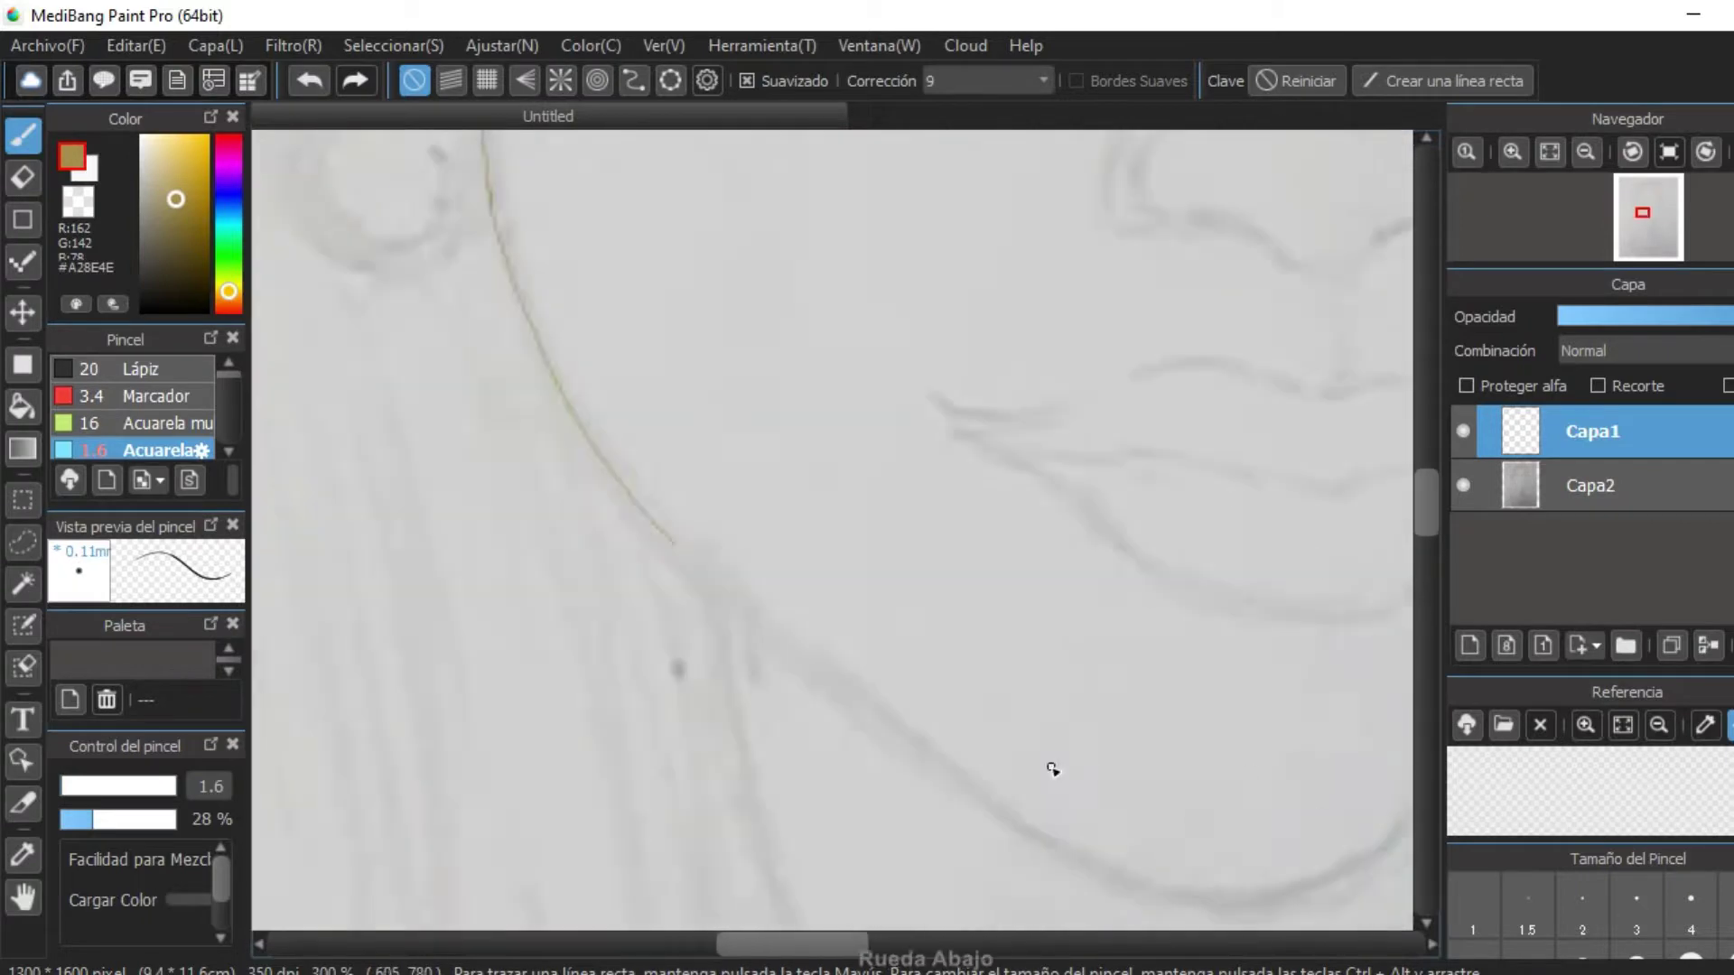
Trace the jaw and the right side of the face on Capa1 with the 1.6 px watercolour brush in tan #A28E4E.
scroll(923, 842, "down", 2)
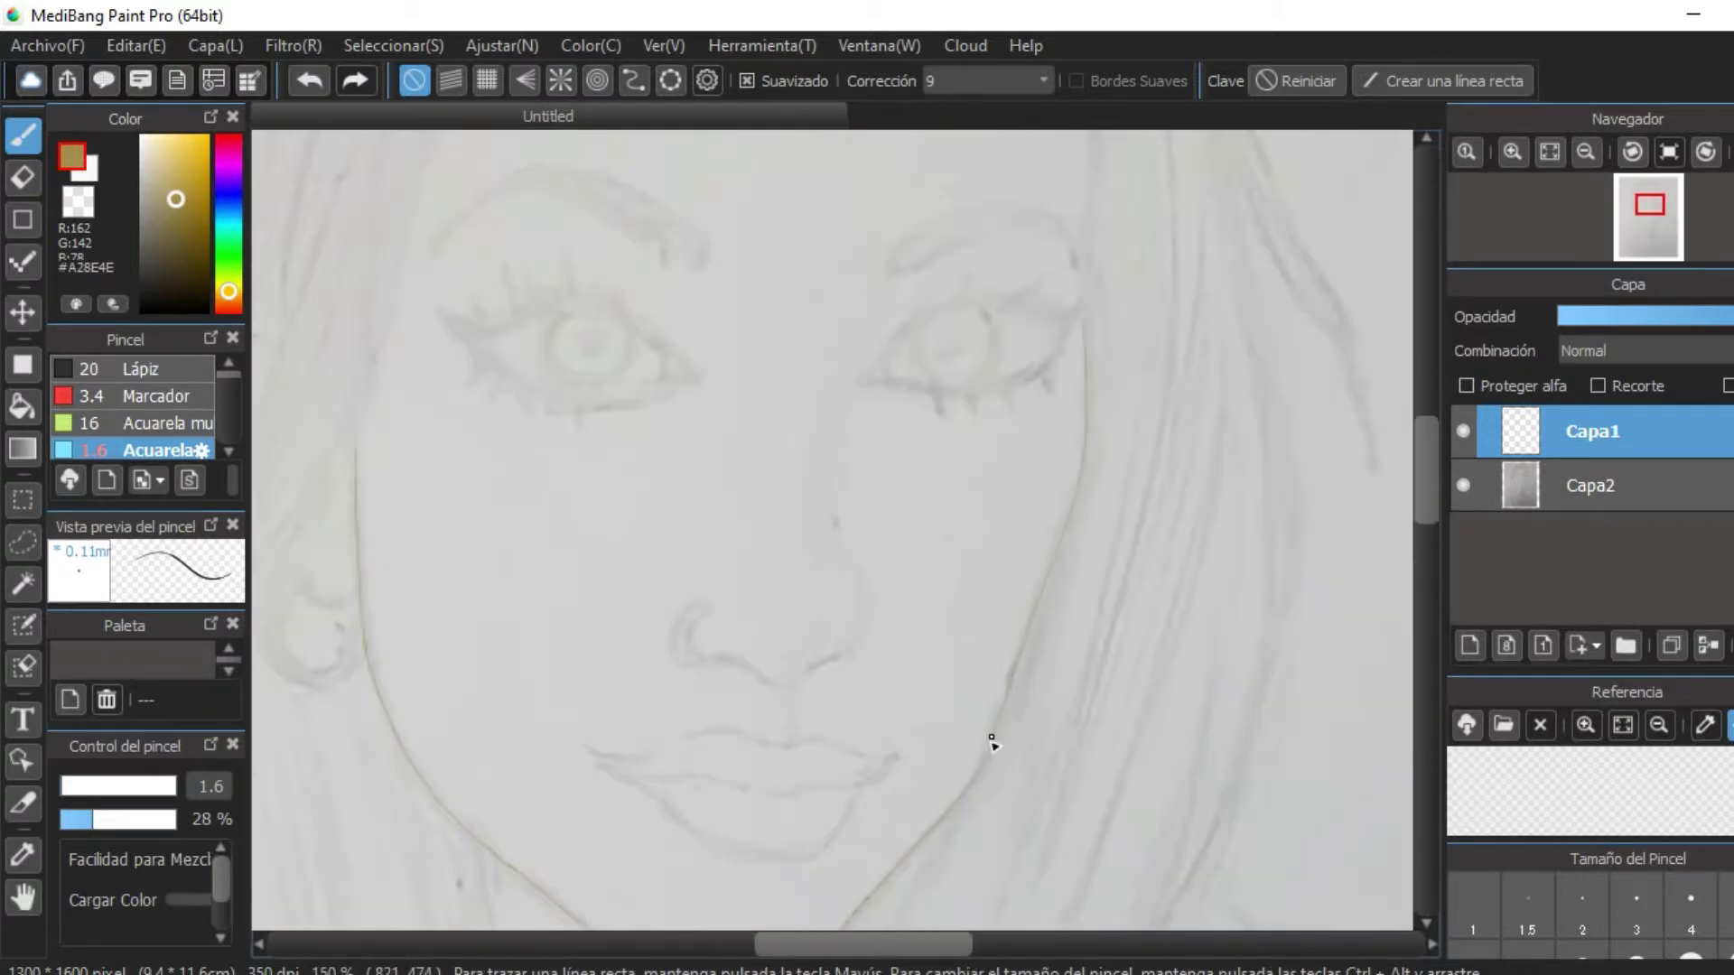
scroll(991, 735, "up", 3)
scroll(1047, 361, "down", 1)
left_click_drag(1047, 361, 1009, 537)
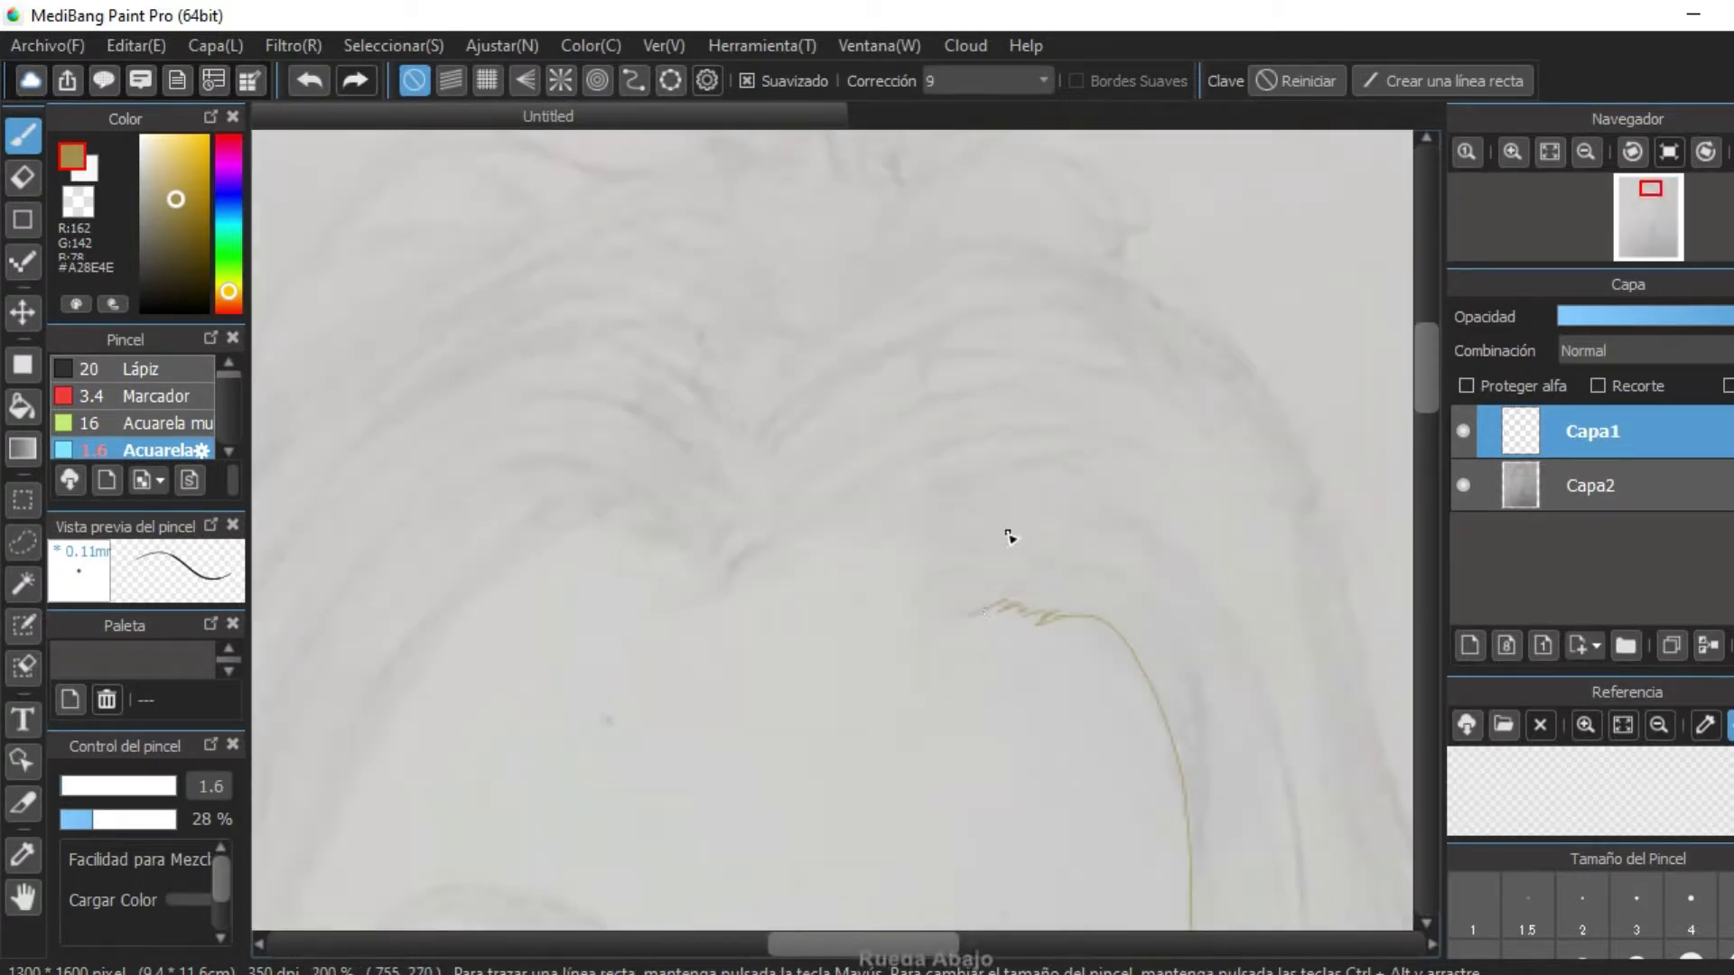
Trace the forehead hairline with short jagged tan strokes from the right temple towards the parting, and undo the last stroke.
scroll(954, 566, "down", 4)
scroll(948, 484, "up", 8)
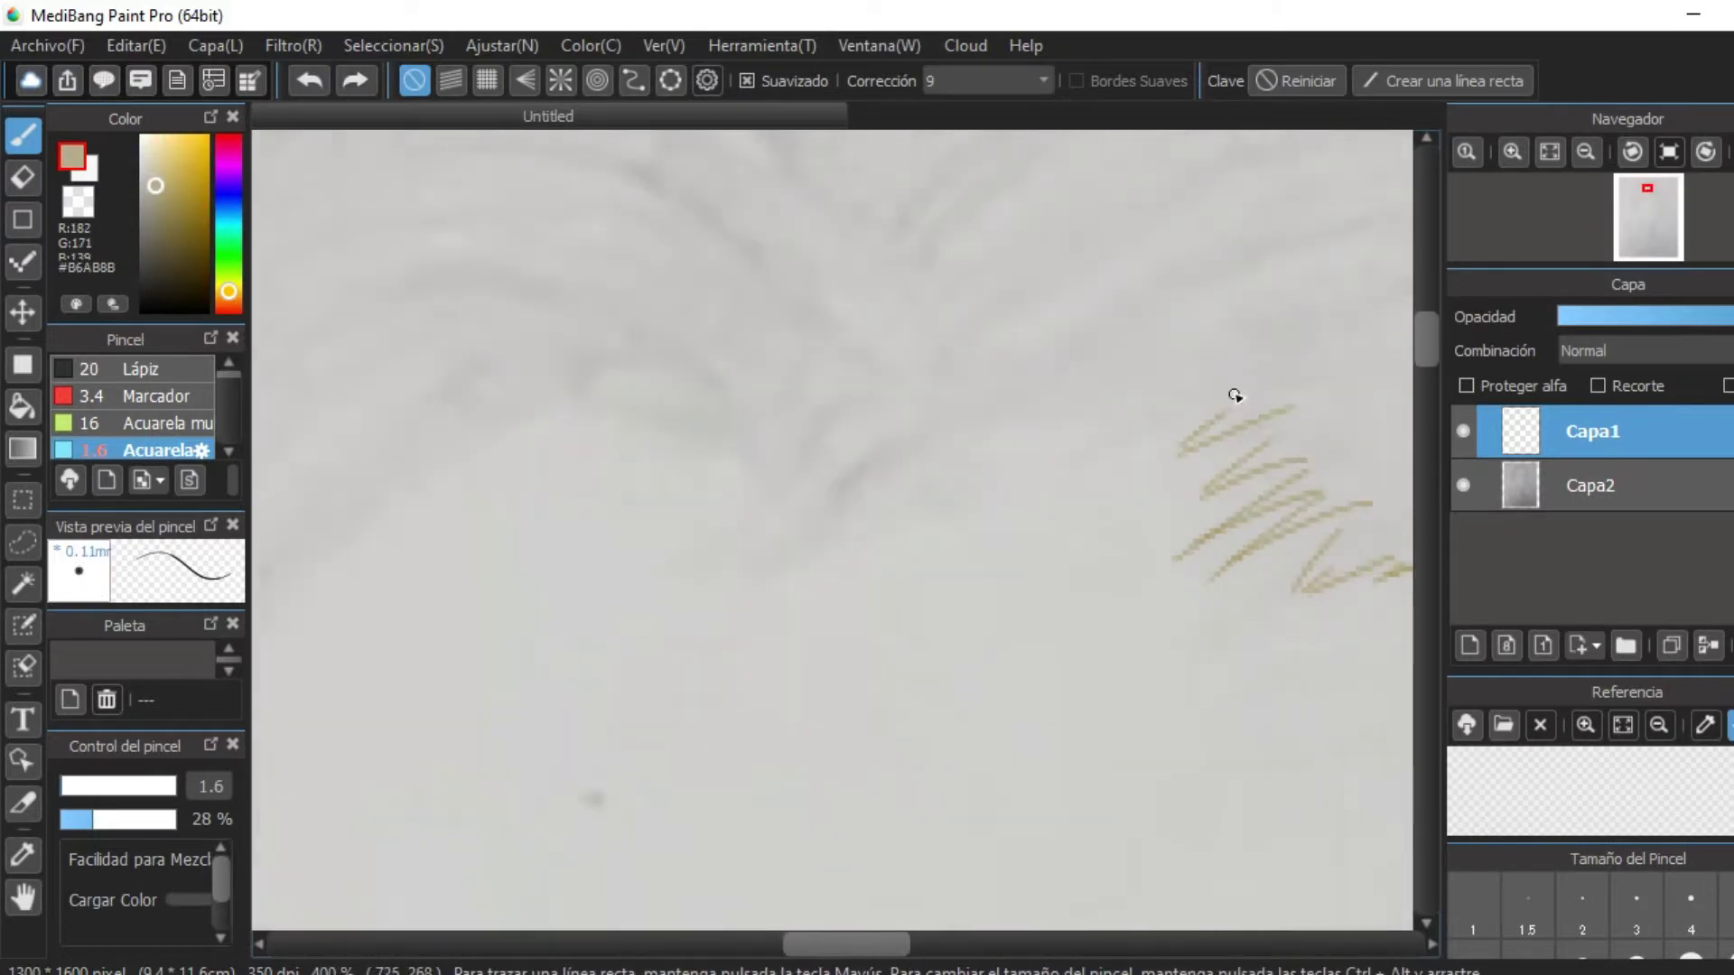
scroll(1143, 522, "down", 2)
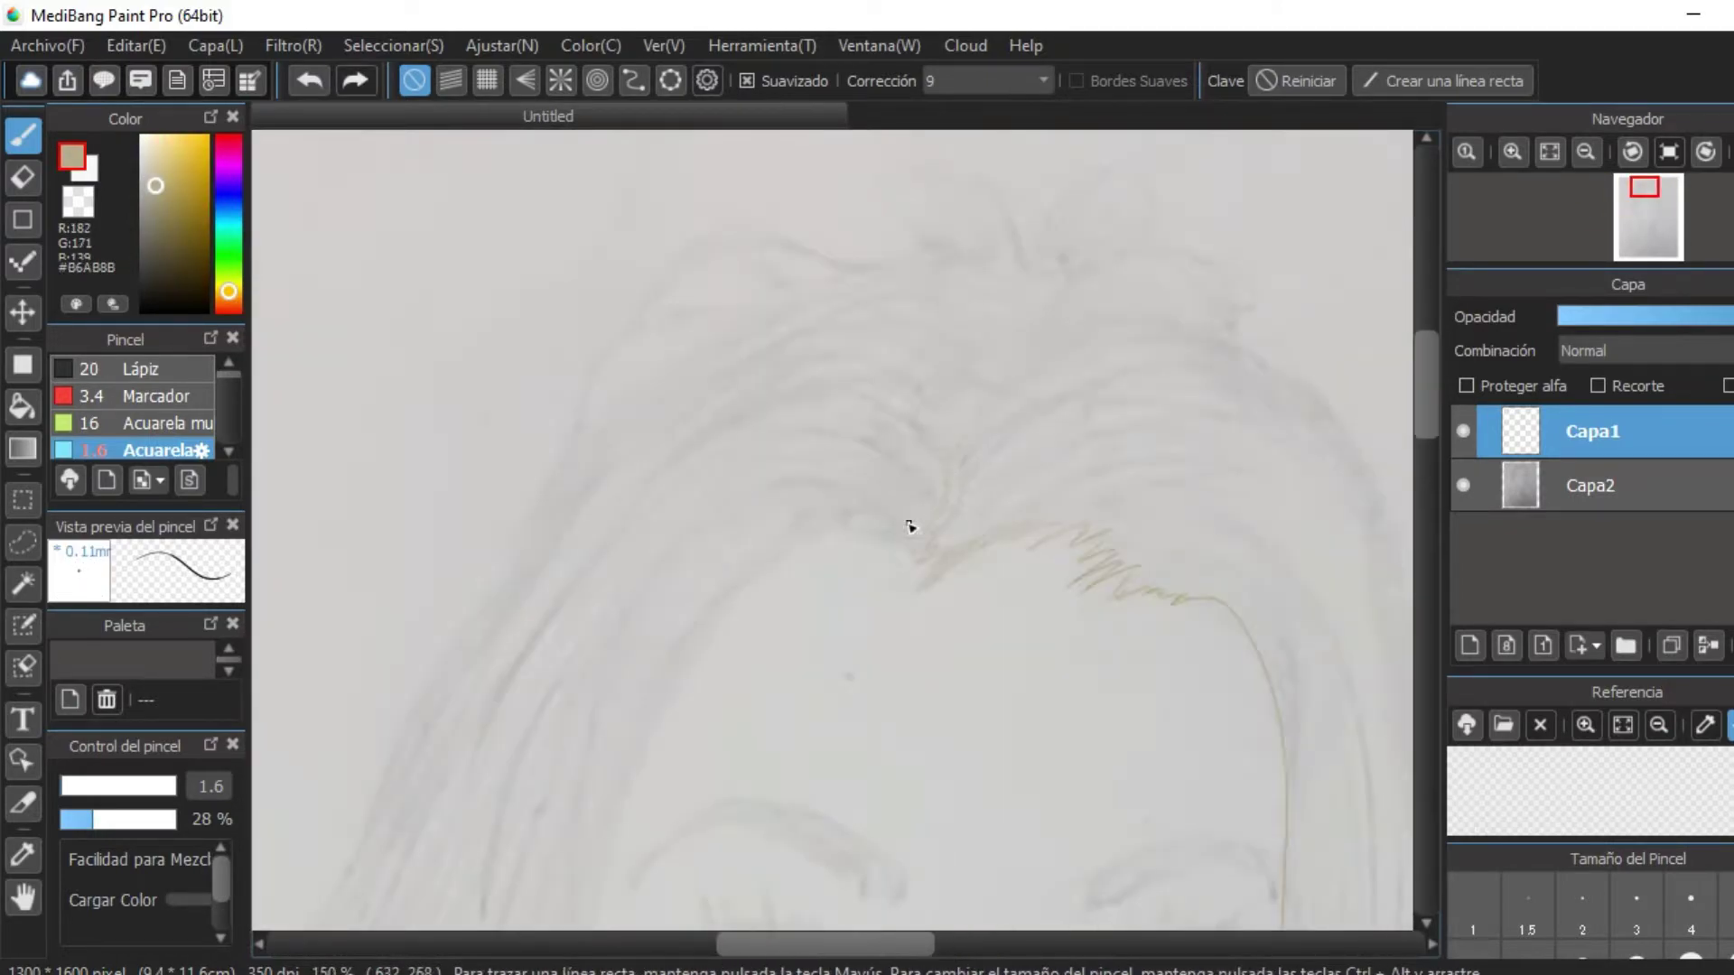
scroll(890, 611, "down", 1)
key("ctrl+z")
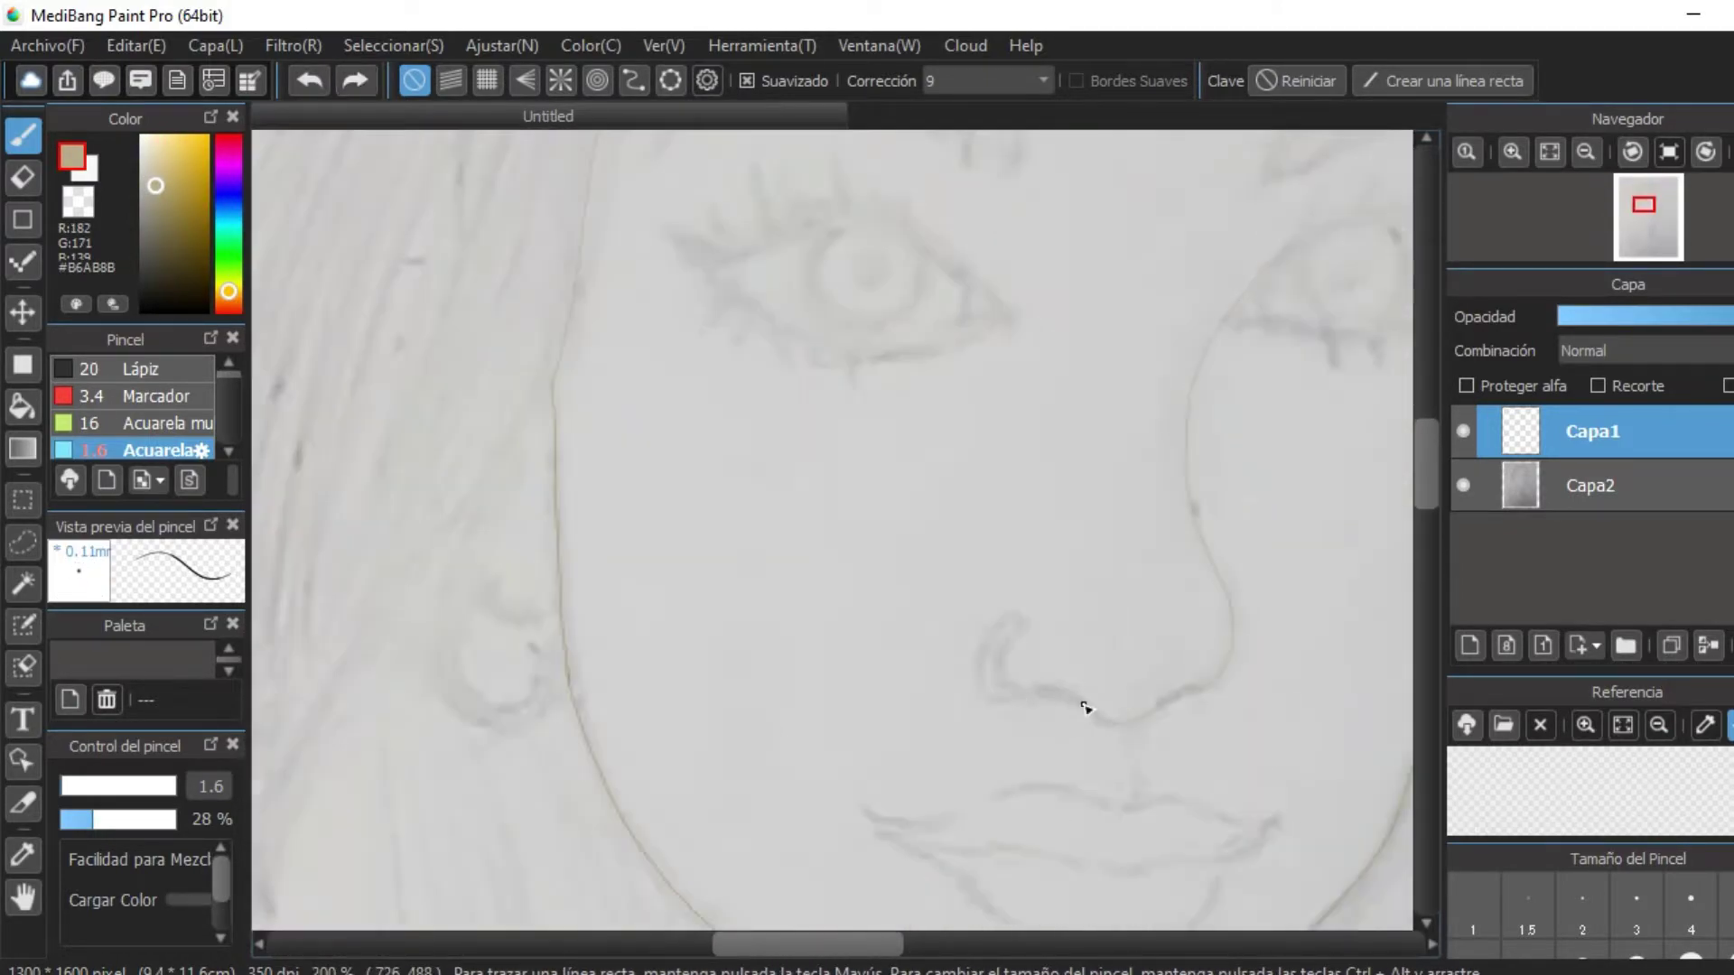
Trace the nose, the philtrum and the lip contours in the greyish tan #B6AB8B.
scroll(1086, 708, "down", 4)
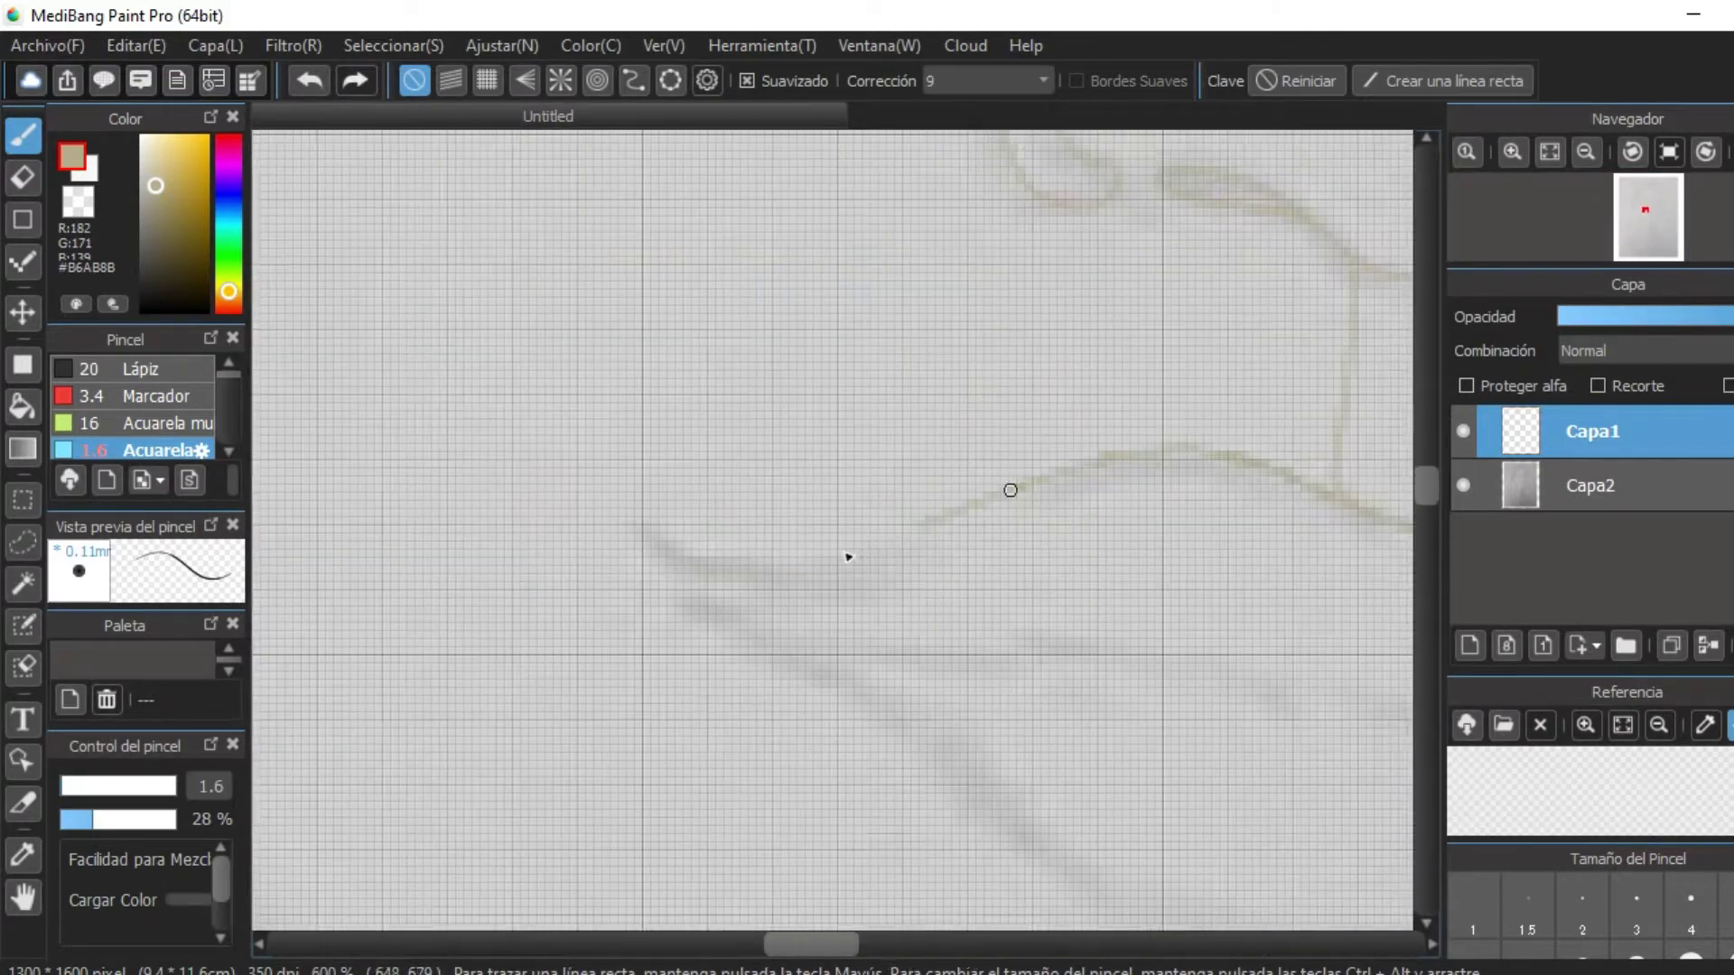
scroll(1315, 696, "up", 4)
scroll(1084, 457, "down", 3)
scroll(774, 496, "up", 5)
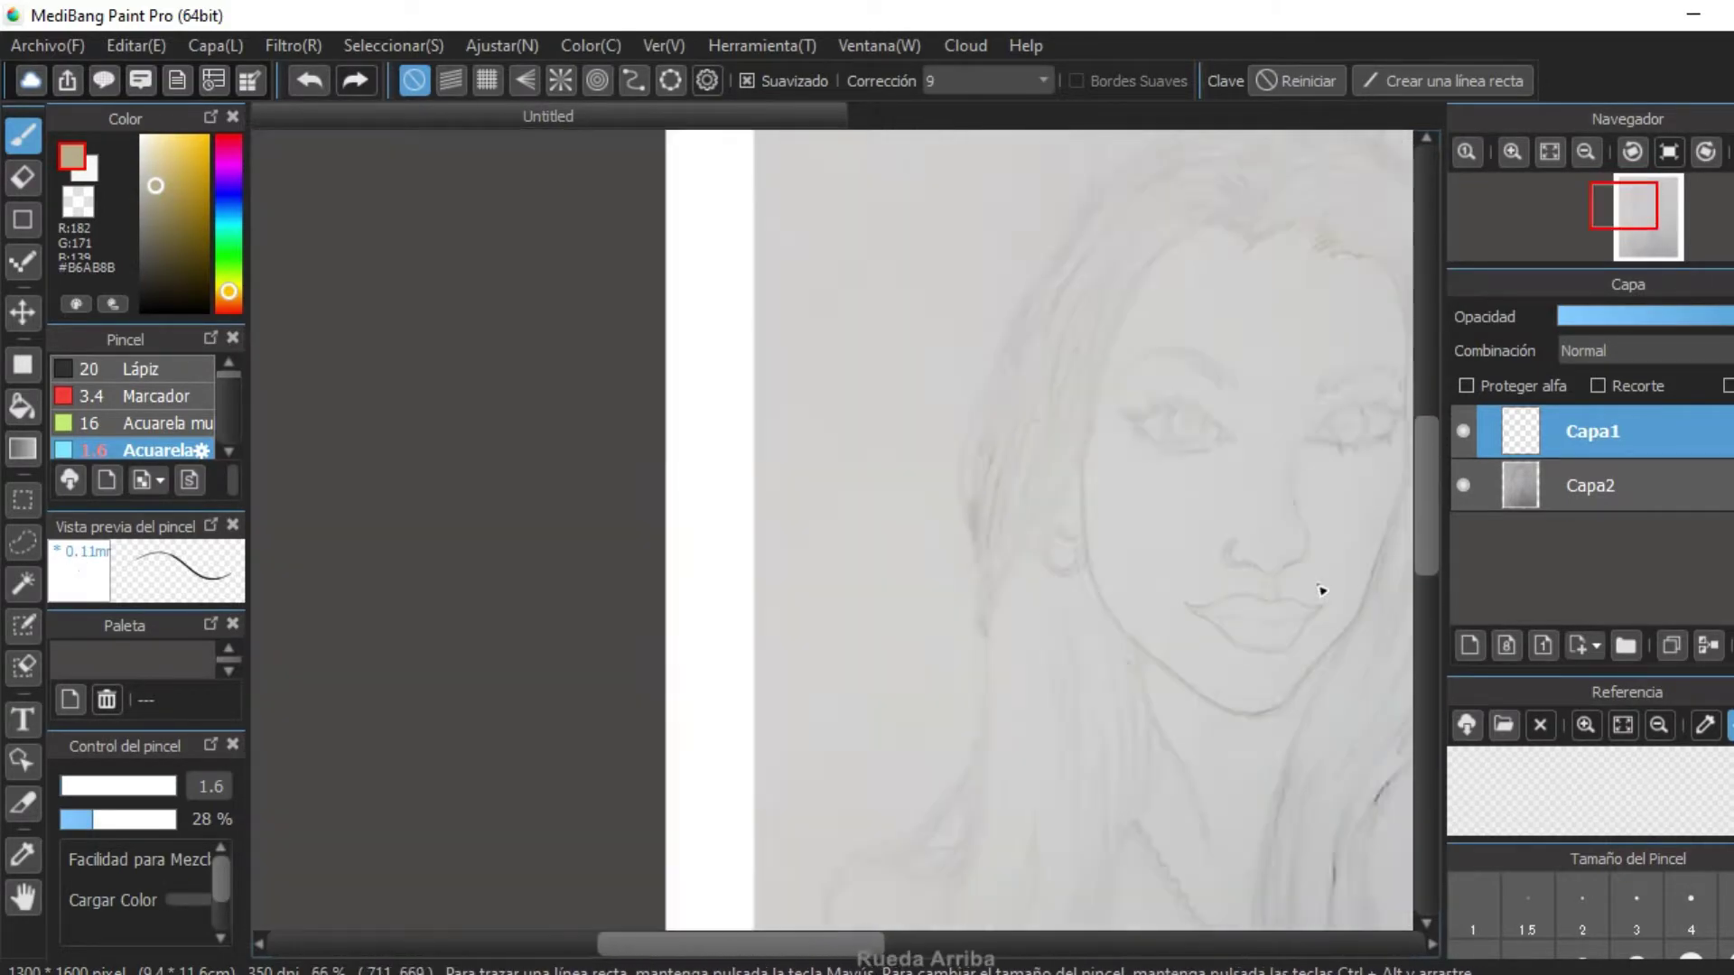
Trace the neck lines below the jaw and the ear lobe beside the left cheek in the same greyish tan.
scroll(987, 619, "down", 3)
scroll(1103, 609, "up", 2)
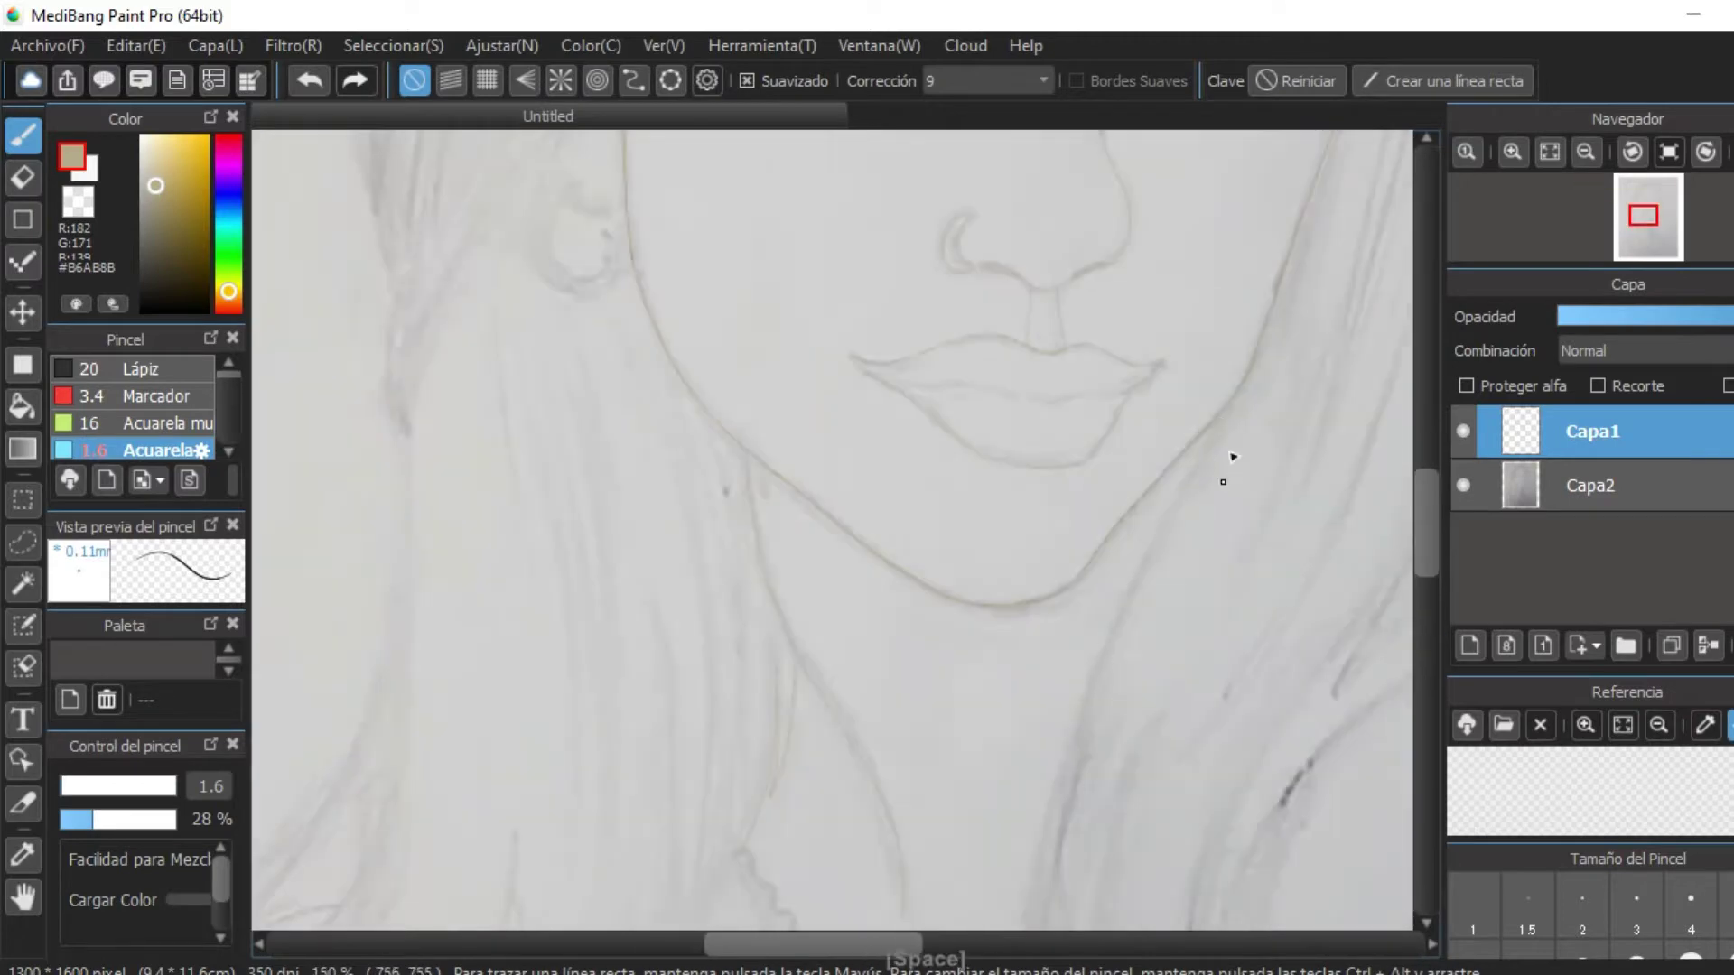
scroll(1092, 290, "down", 4)
scroll(1164, 425, "up", 2)
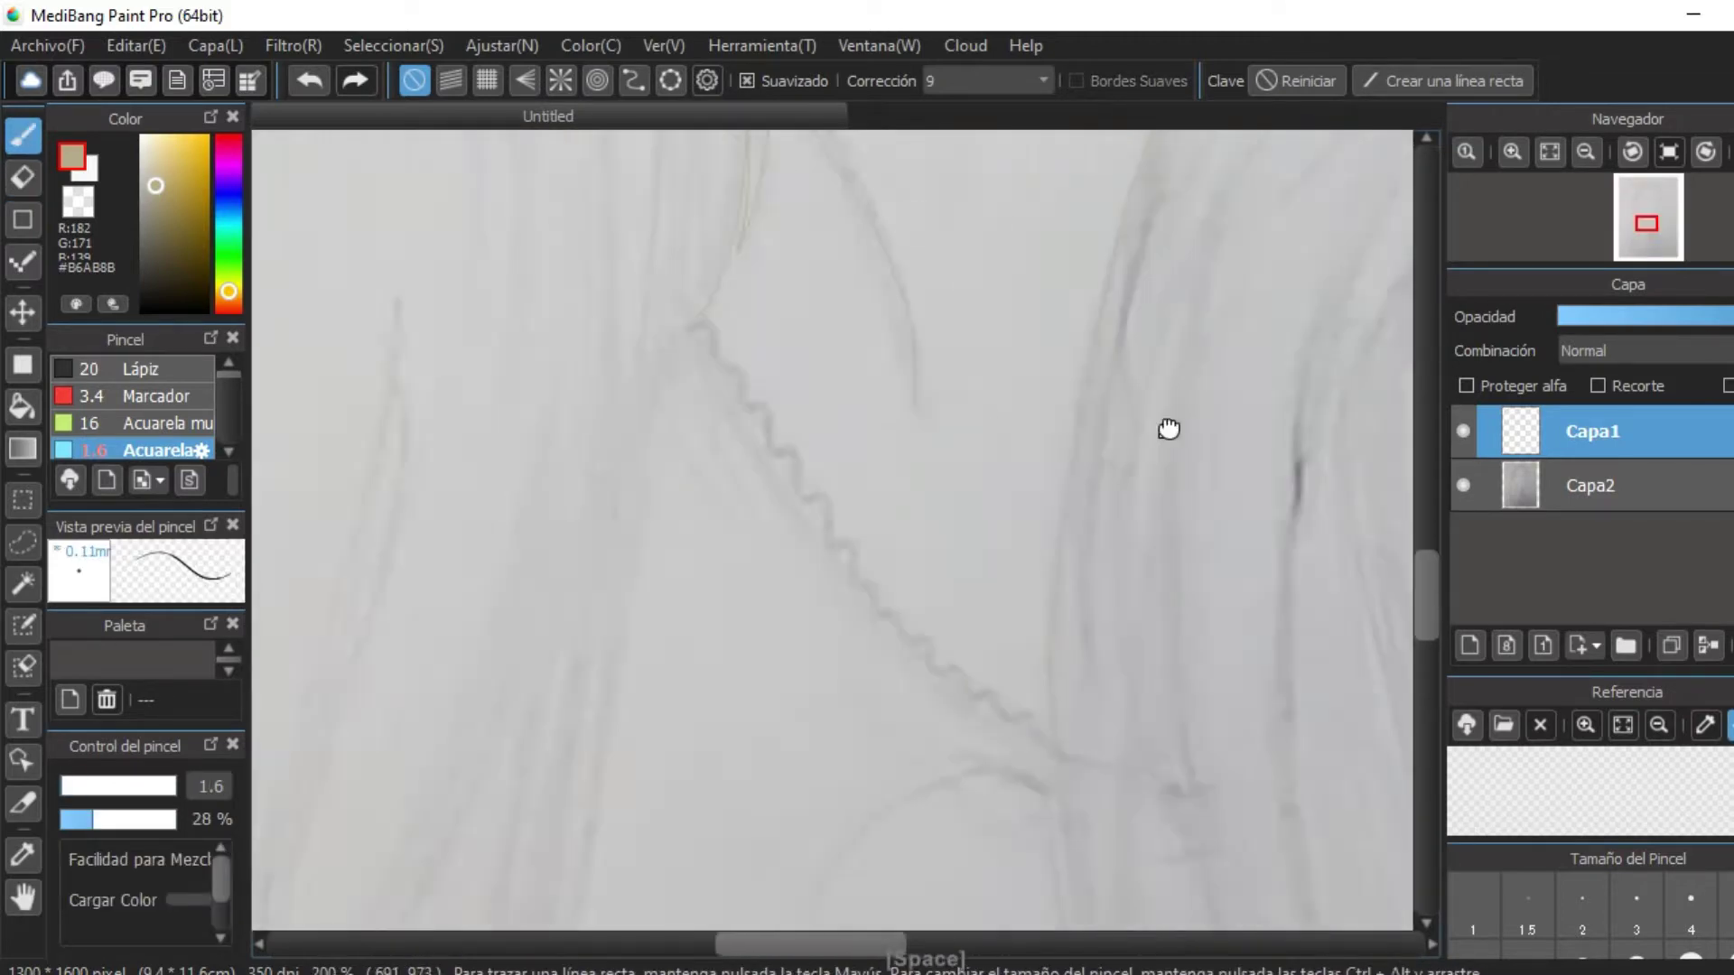
scroll(821, 460, "down", 1)
scroll(1006, 572, "up", 1)
scroll(1036, 593, "down", 1)
scroll(1036, 593, "up", 2)
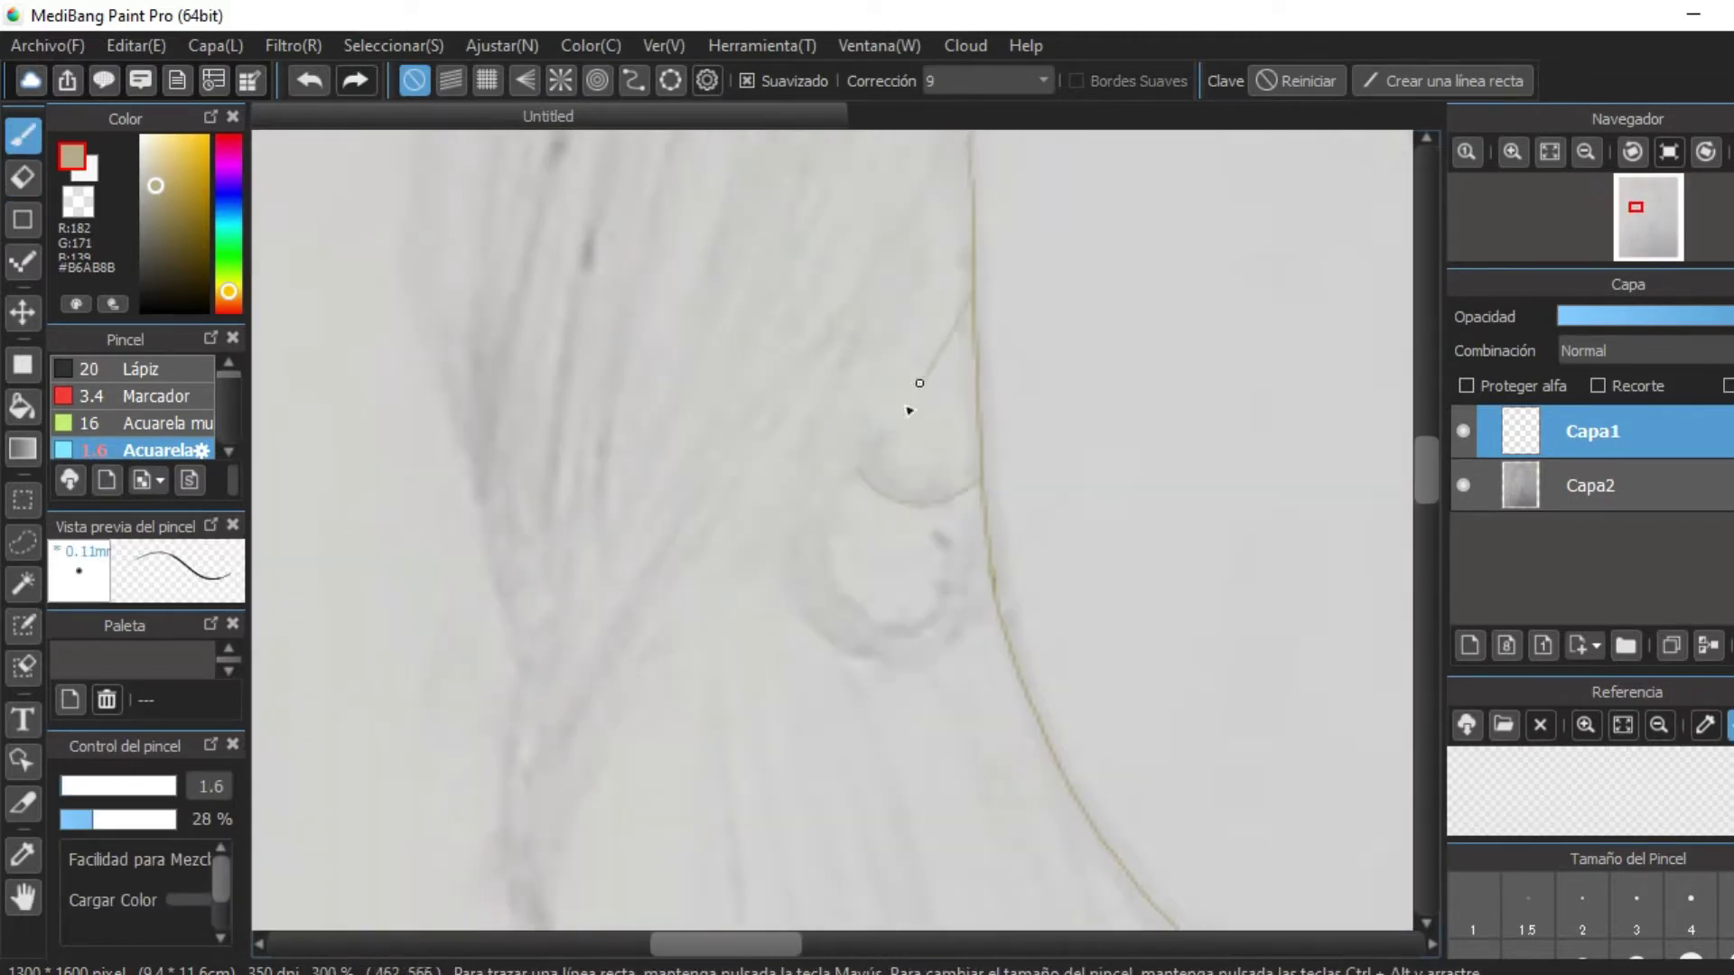
Trace the outer contour of the hair on the left side of the head in dark maroon #2F0916.
scroll(1216, 287, "up", 2)
scroll(1174, 262, "down", 1)
scroll(890, 503, "down", 1)
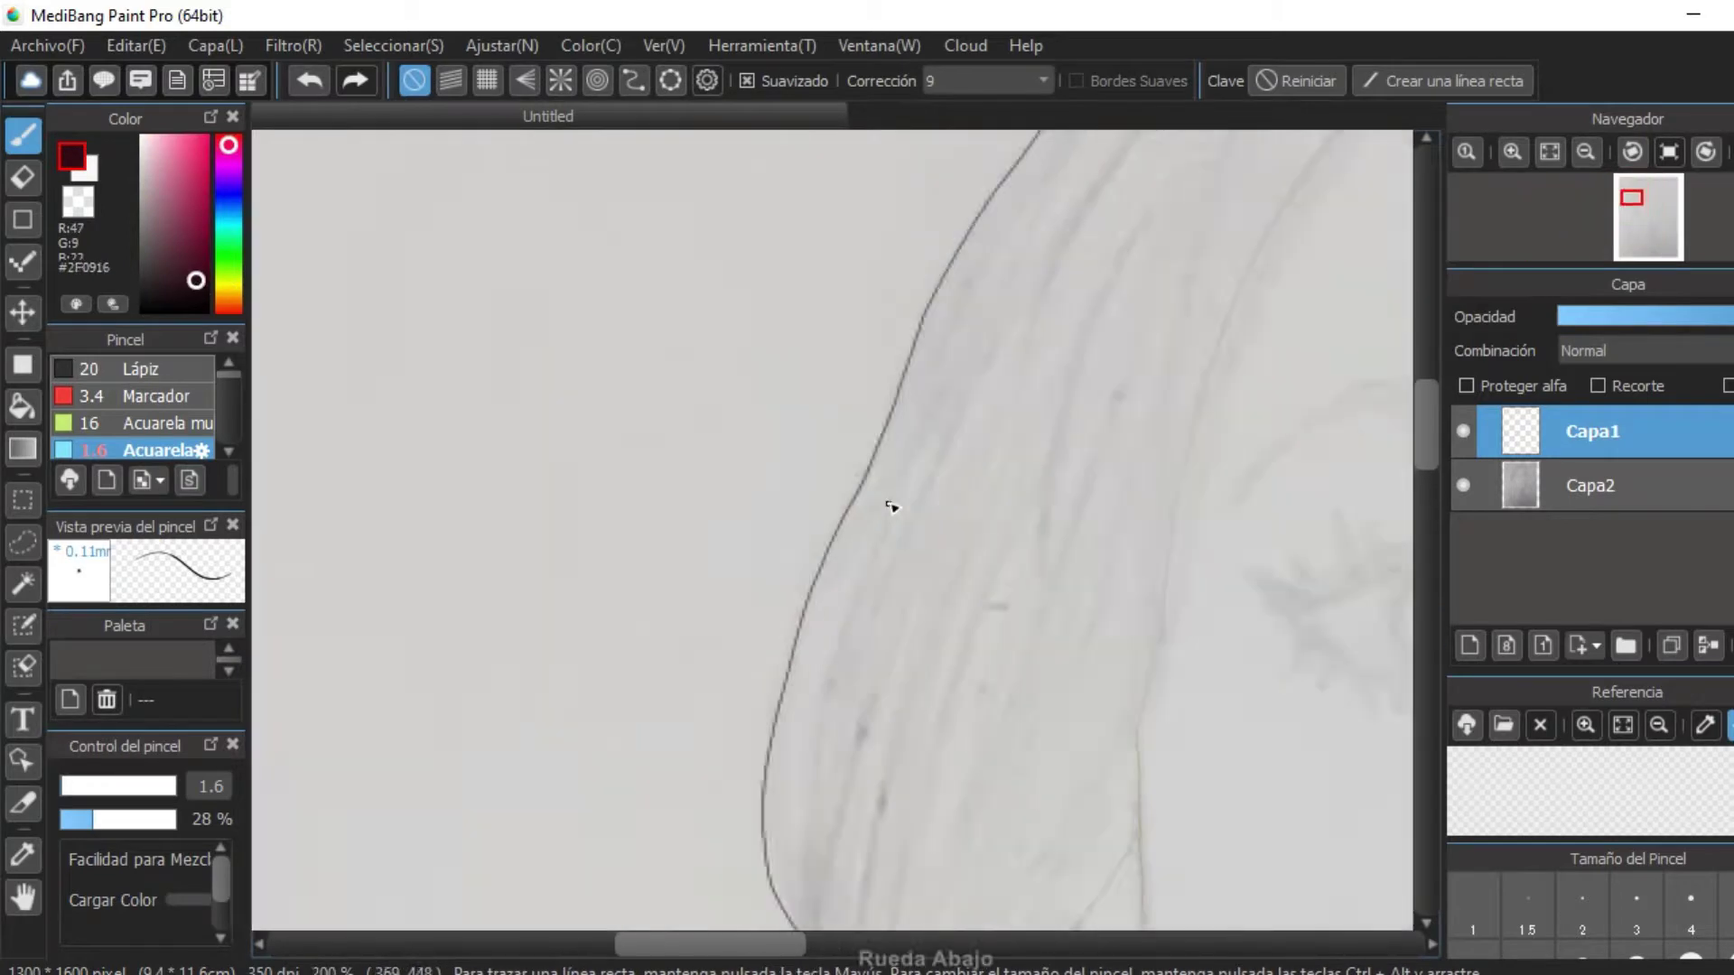
left_click_drag(890, 503, 1149, 475)
scroll(1150, 476, "down", 1)
scroll(1327, 511, "down", 1)
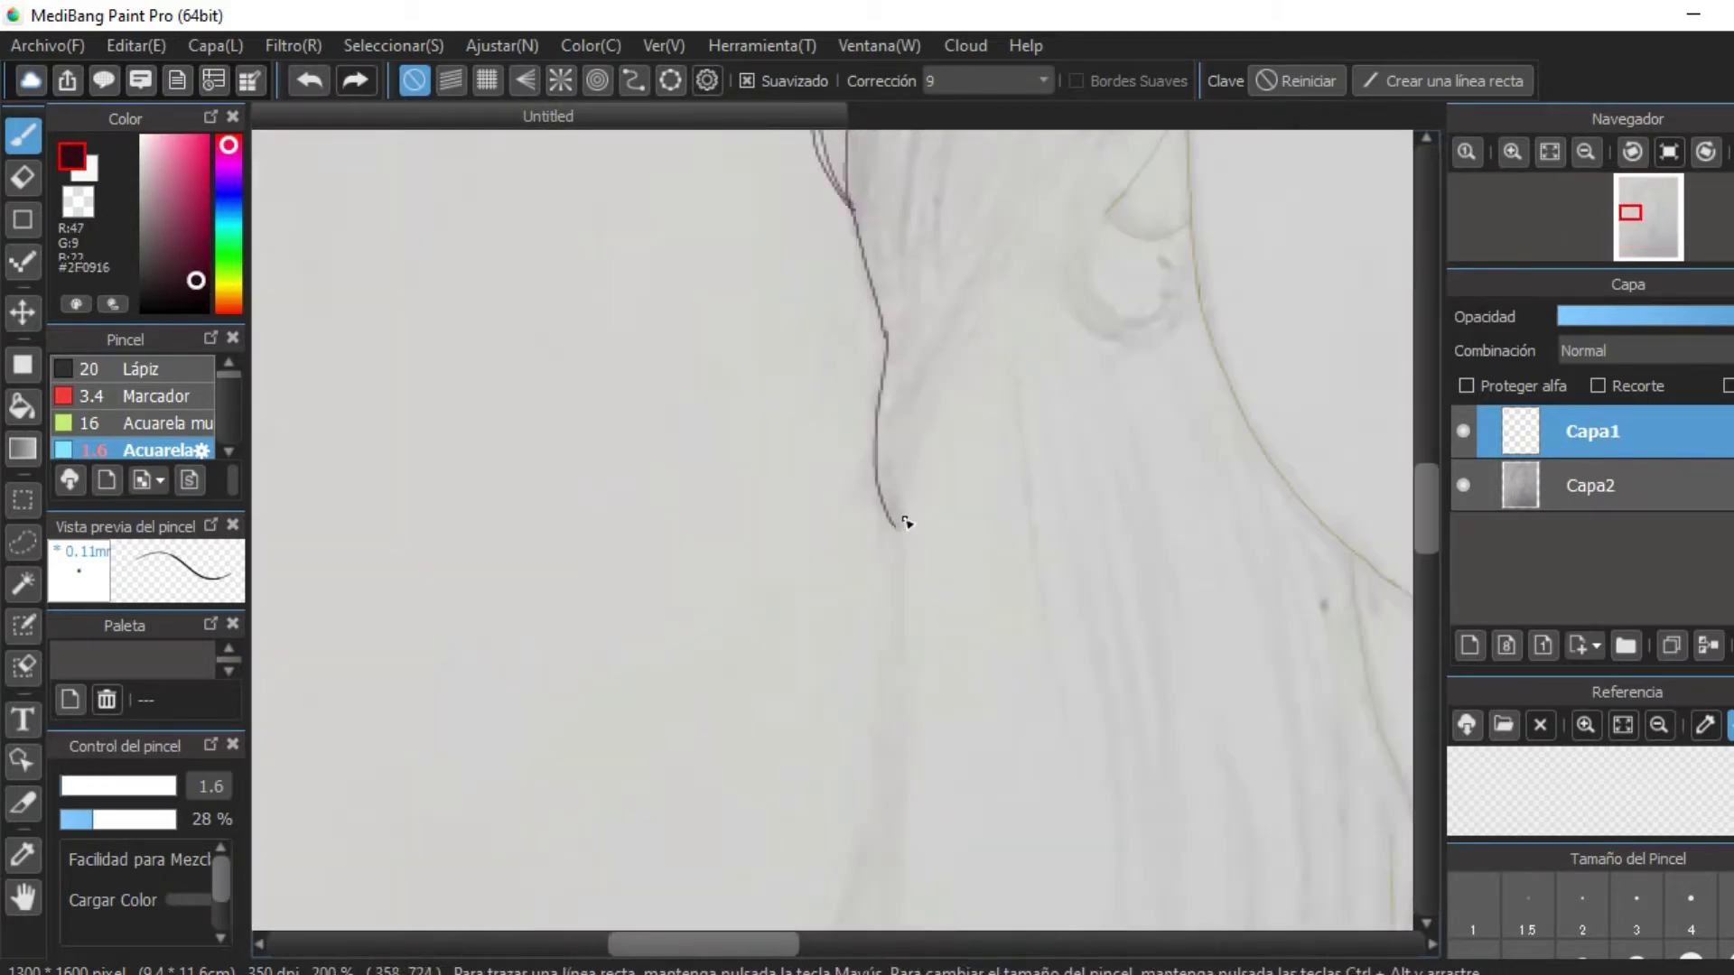
Trace the lock flicking outward over the left shoulder to its pointed tip and the first strands beside it.
scroll(901, 515, "up", 2)
left_click_drag(929, 502, 1012, 472)
scroll(1011, 472, "down", 2)
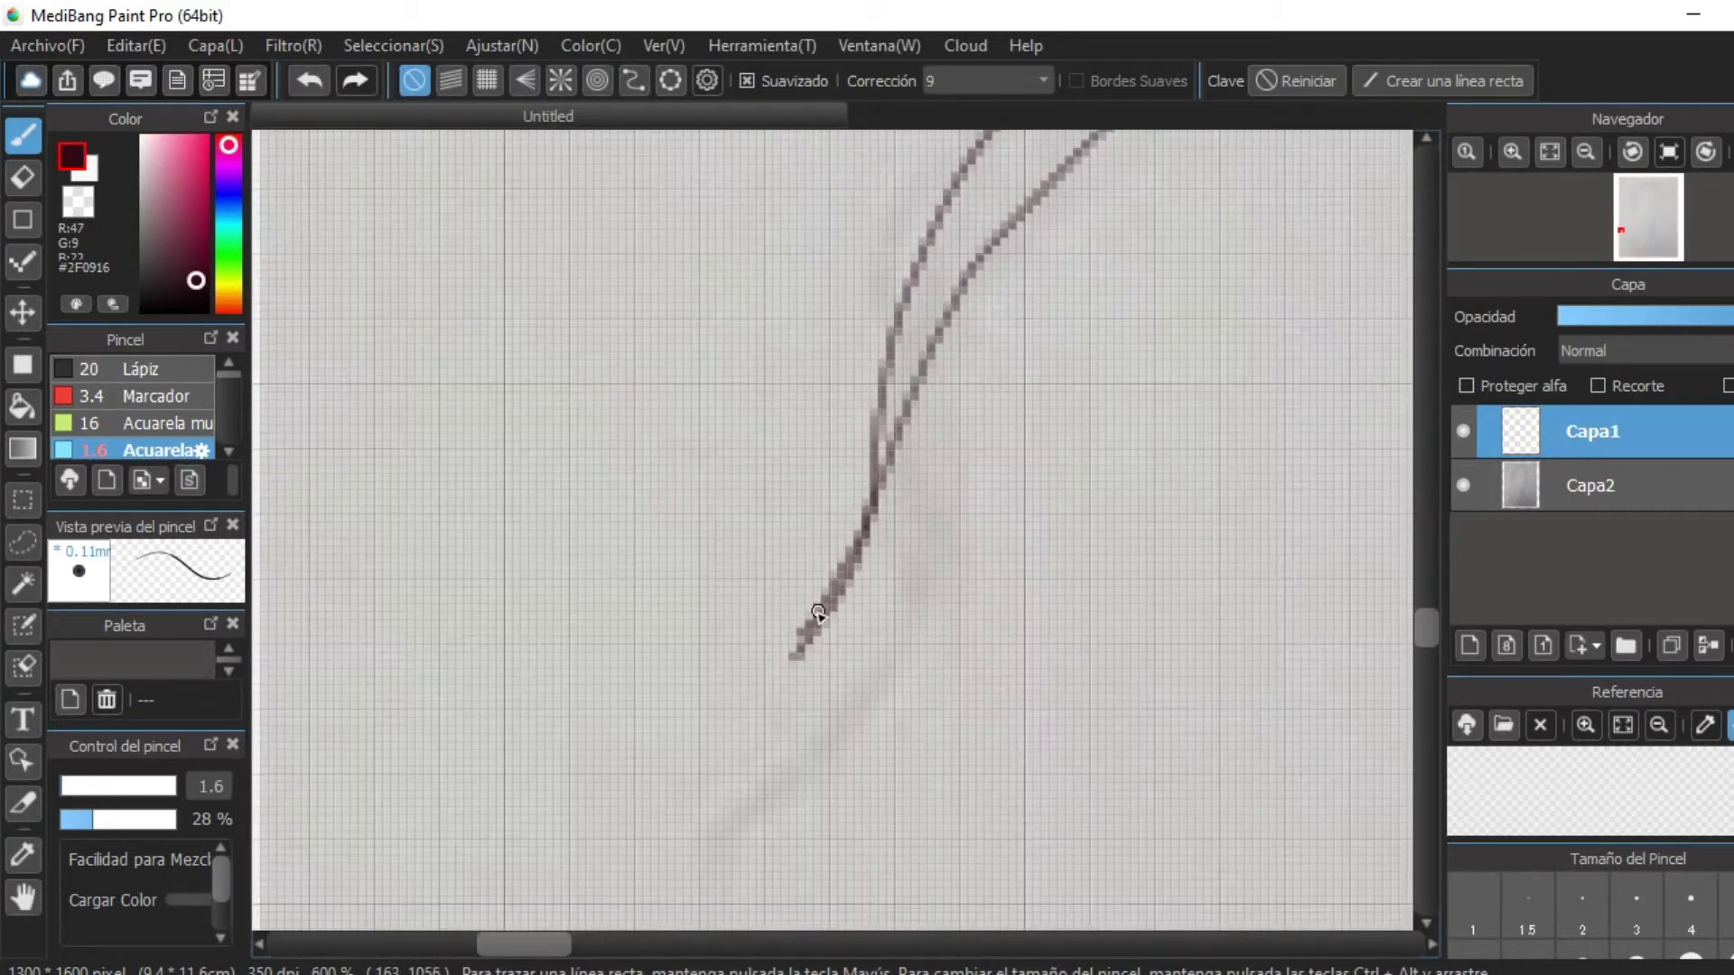
scroll(794, 619, "up", 3)
left_click_drag(1036, 293, 981, 592)
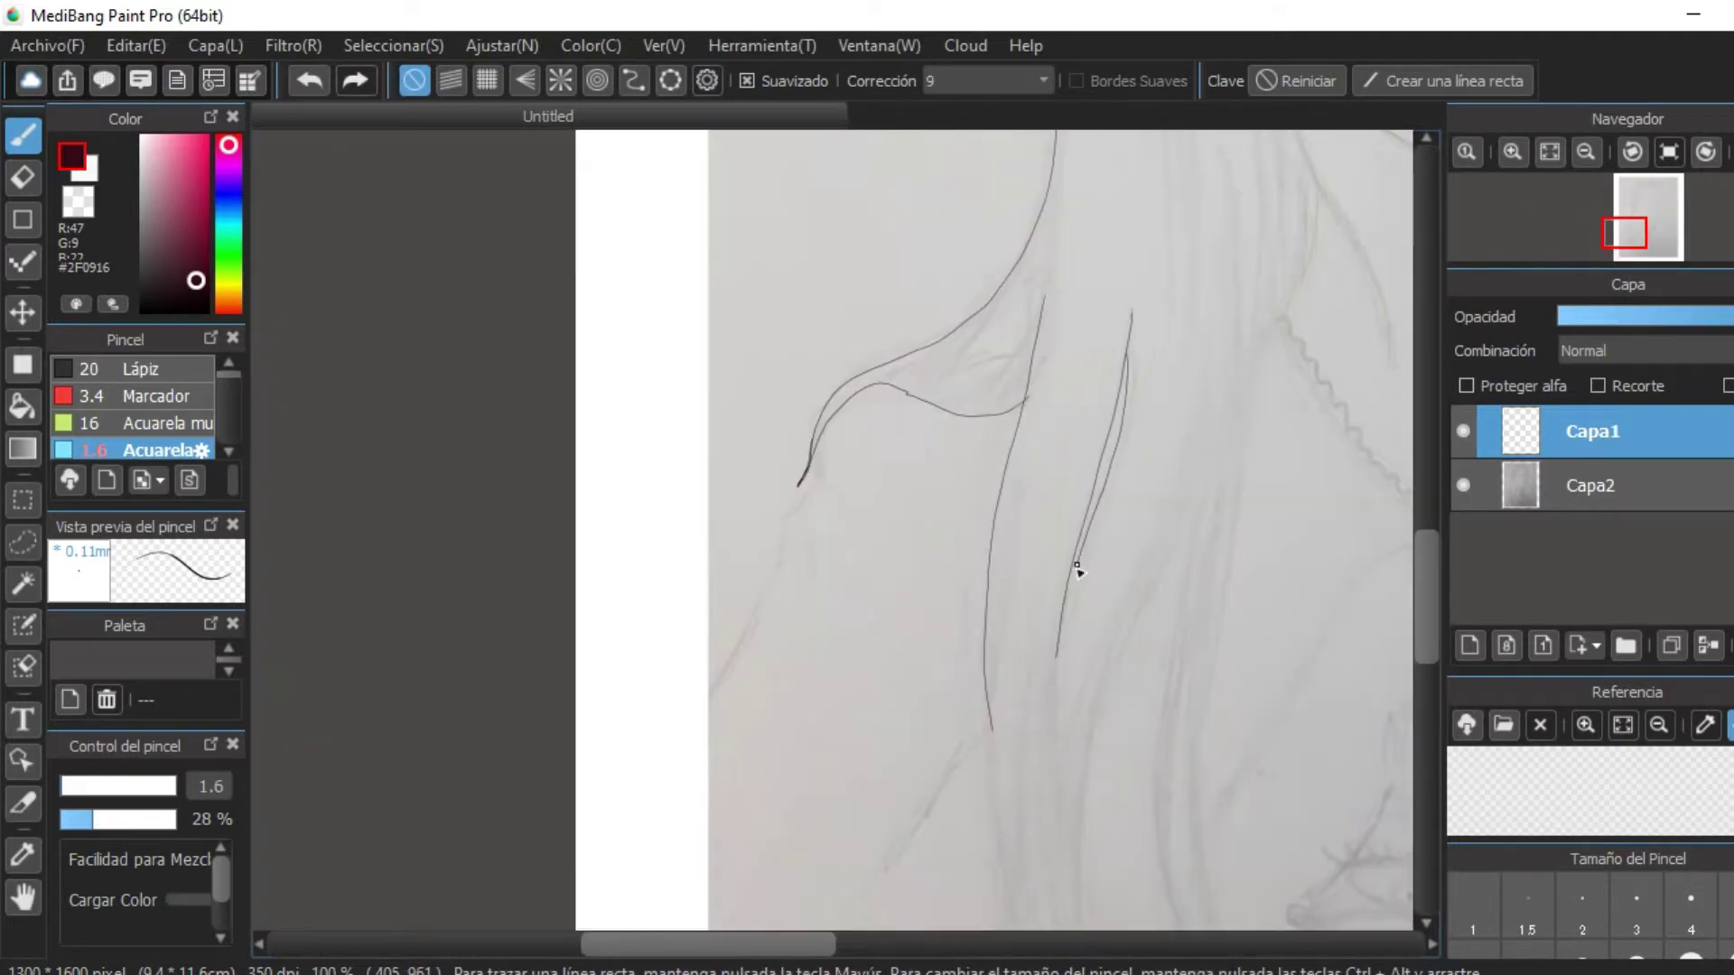
Continue the outer edge of the left hair down towards the bottom of the sketch, and undo the last stroke.
scroll(1060, 433, "up", 1)
scroll(677, 262, "down", 1)
scroll(928, 296, "down", 1)
scroll(927, 296, "up", 1)
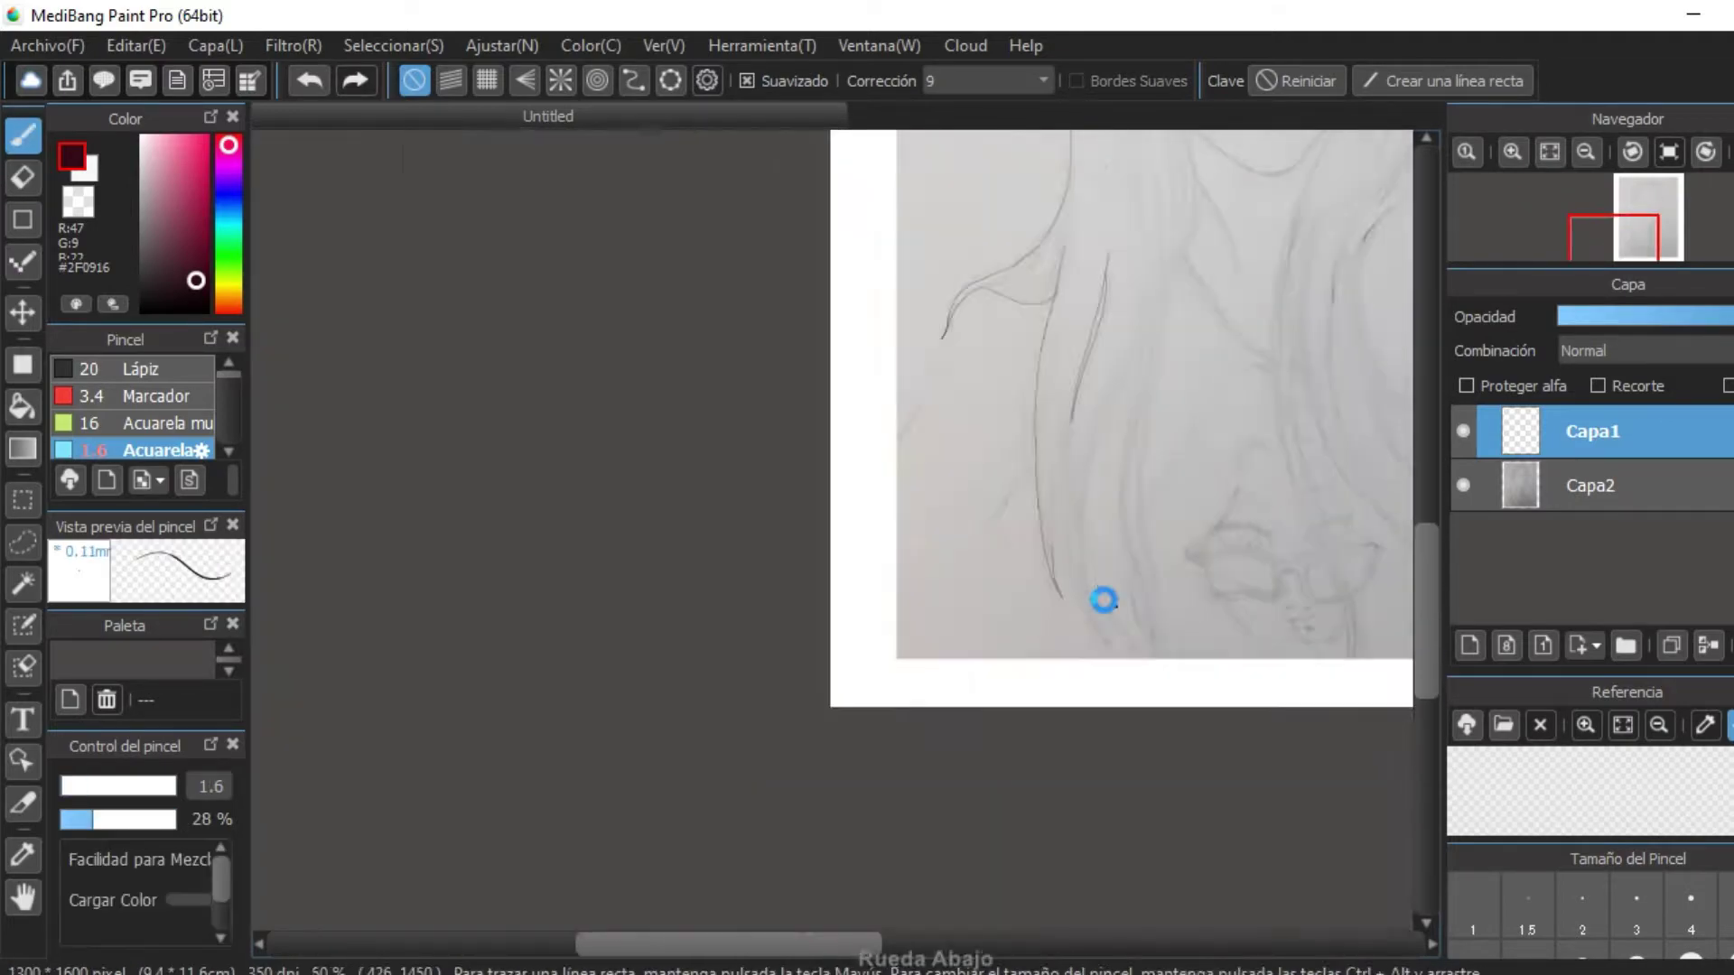
scroll(1102, 600, "down", 1)
key("ctrl+z")
Trace the pointed ends and long inner strands of the left hair down to the bottom of the sketch.
scroll(1141, 182, "up", 1)
scroll(1331, 374, "up", 4)
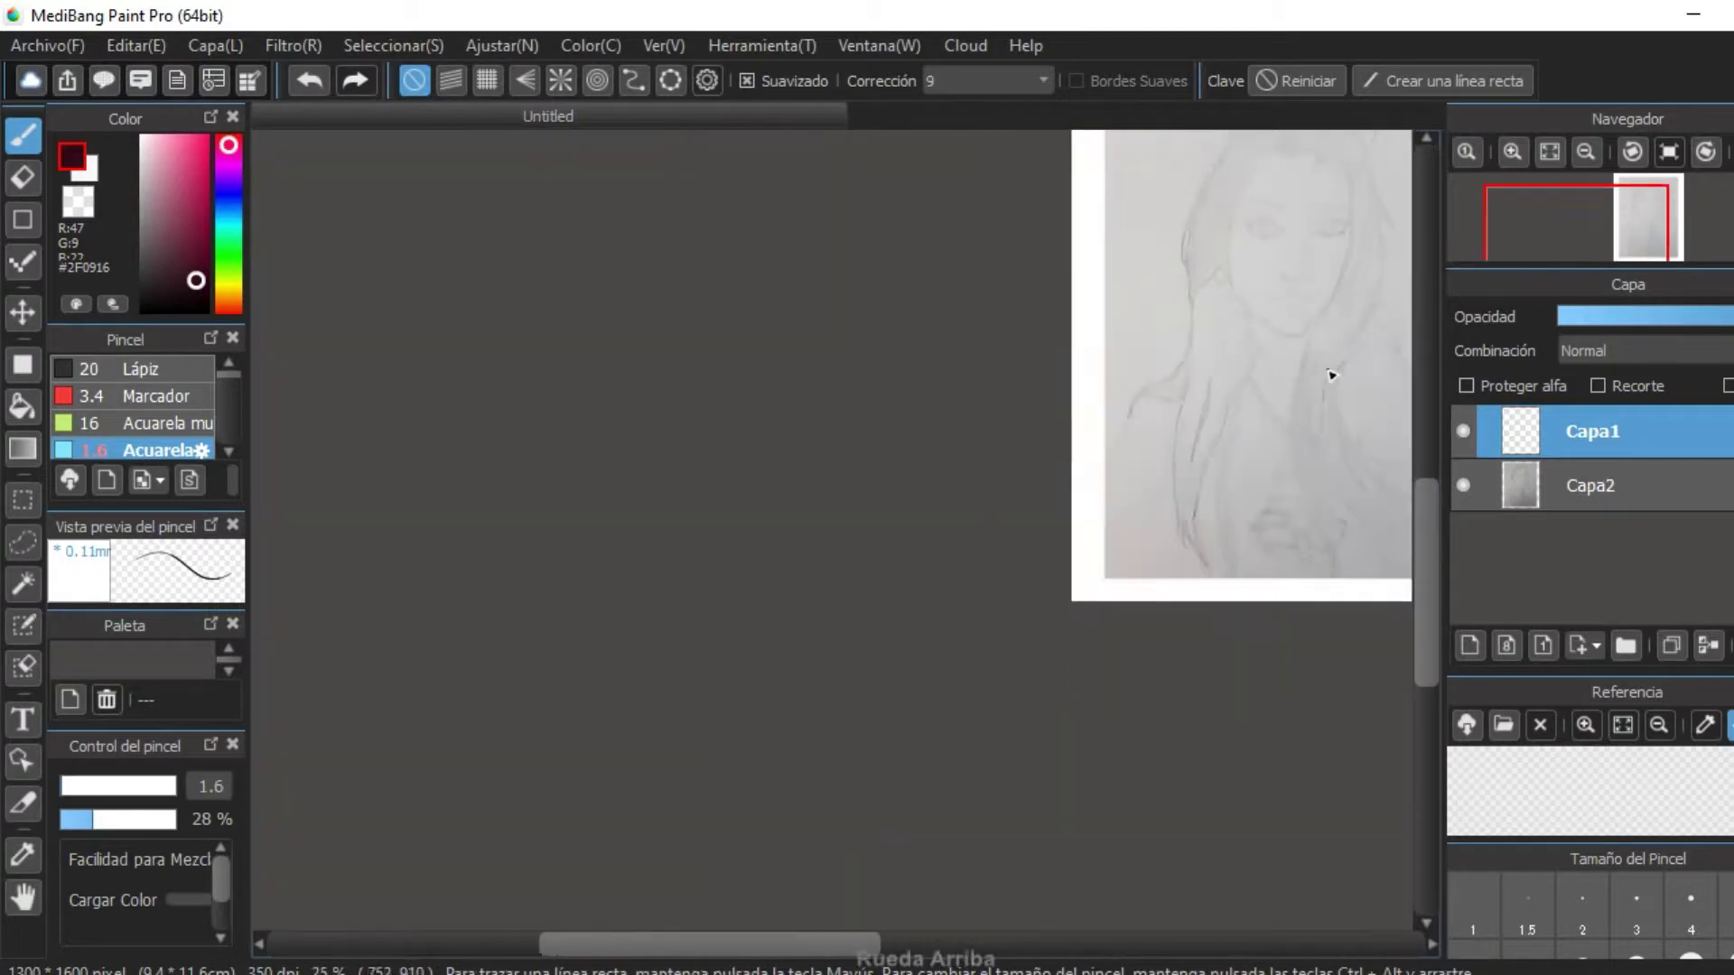
scroll(1044, 405, "down", 2)
scroll(1038, 533, "down", 1)
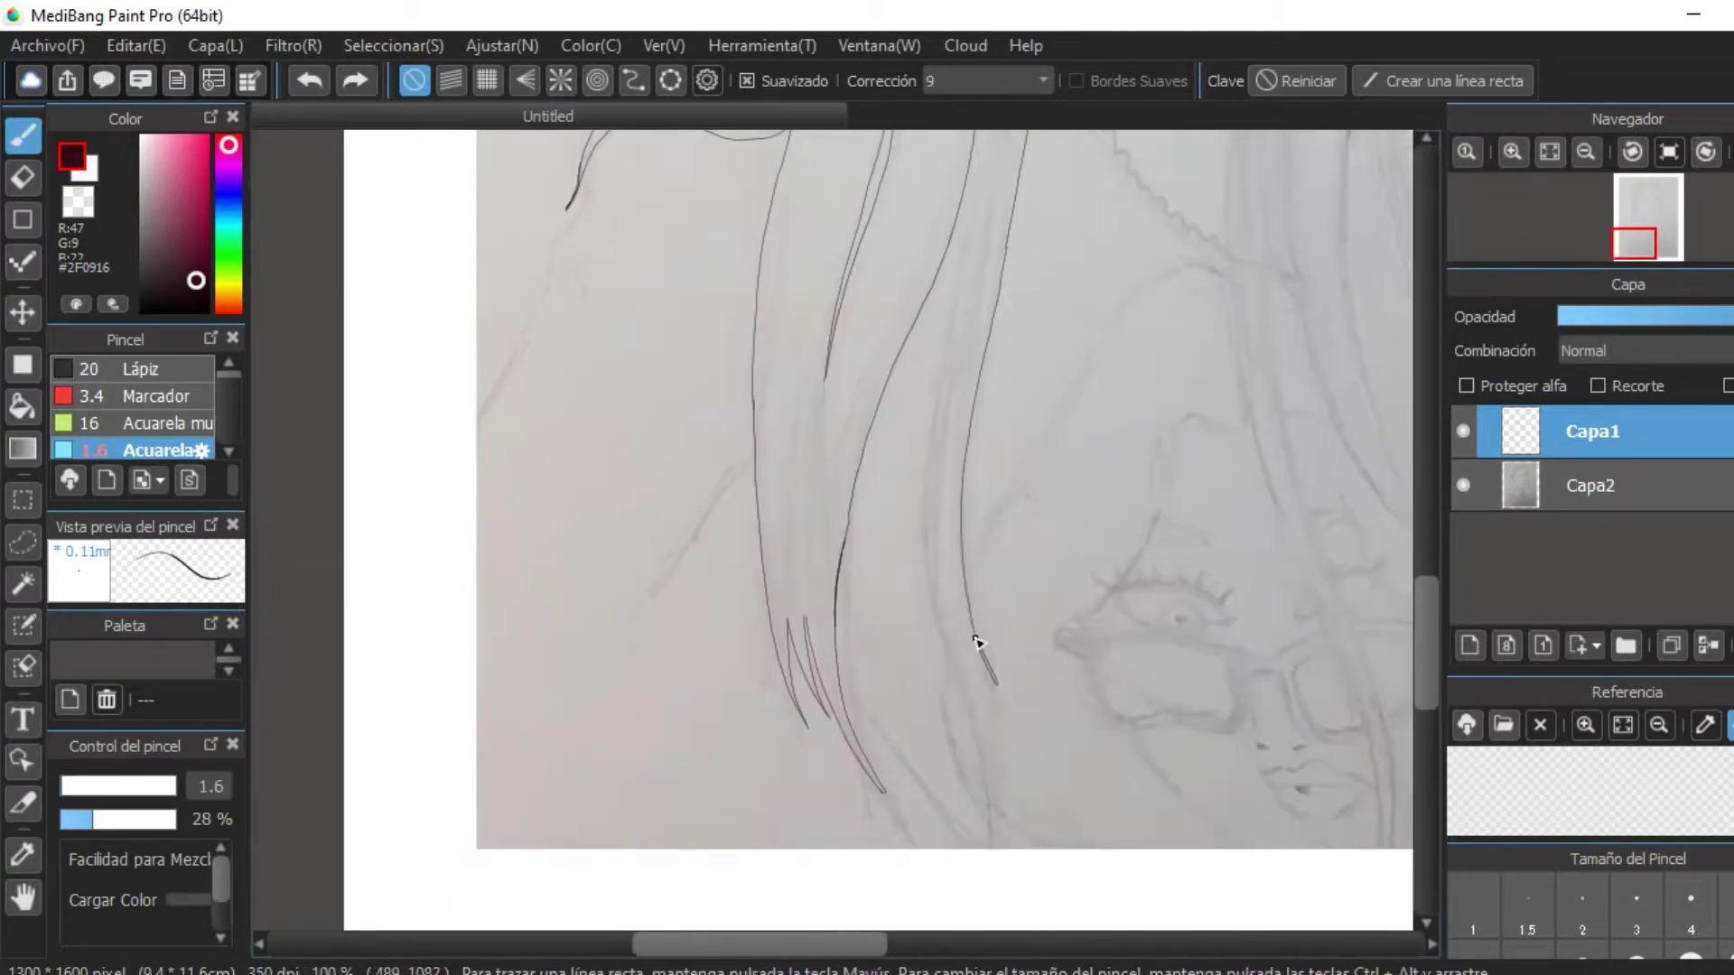
scroll(940, 623, "down", 1)
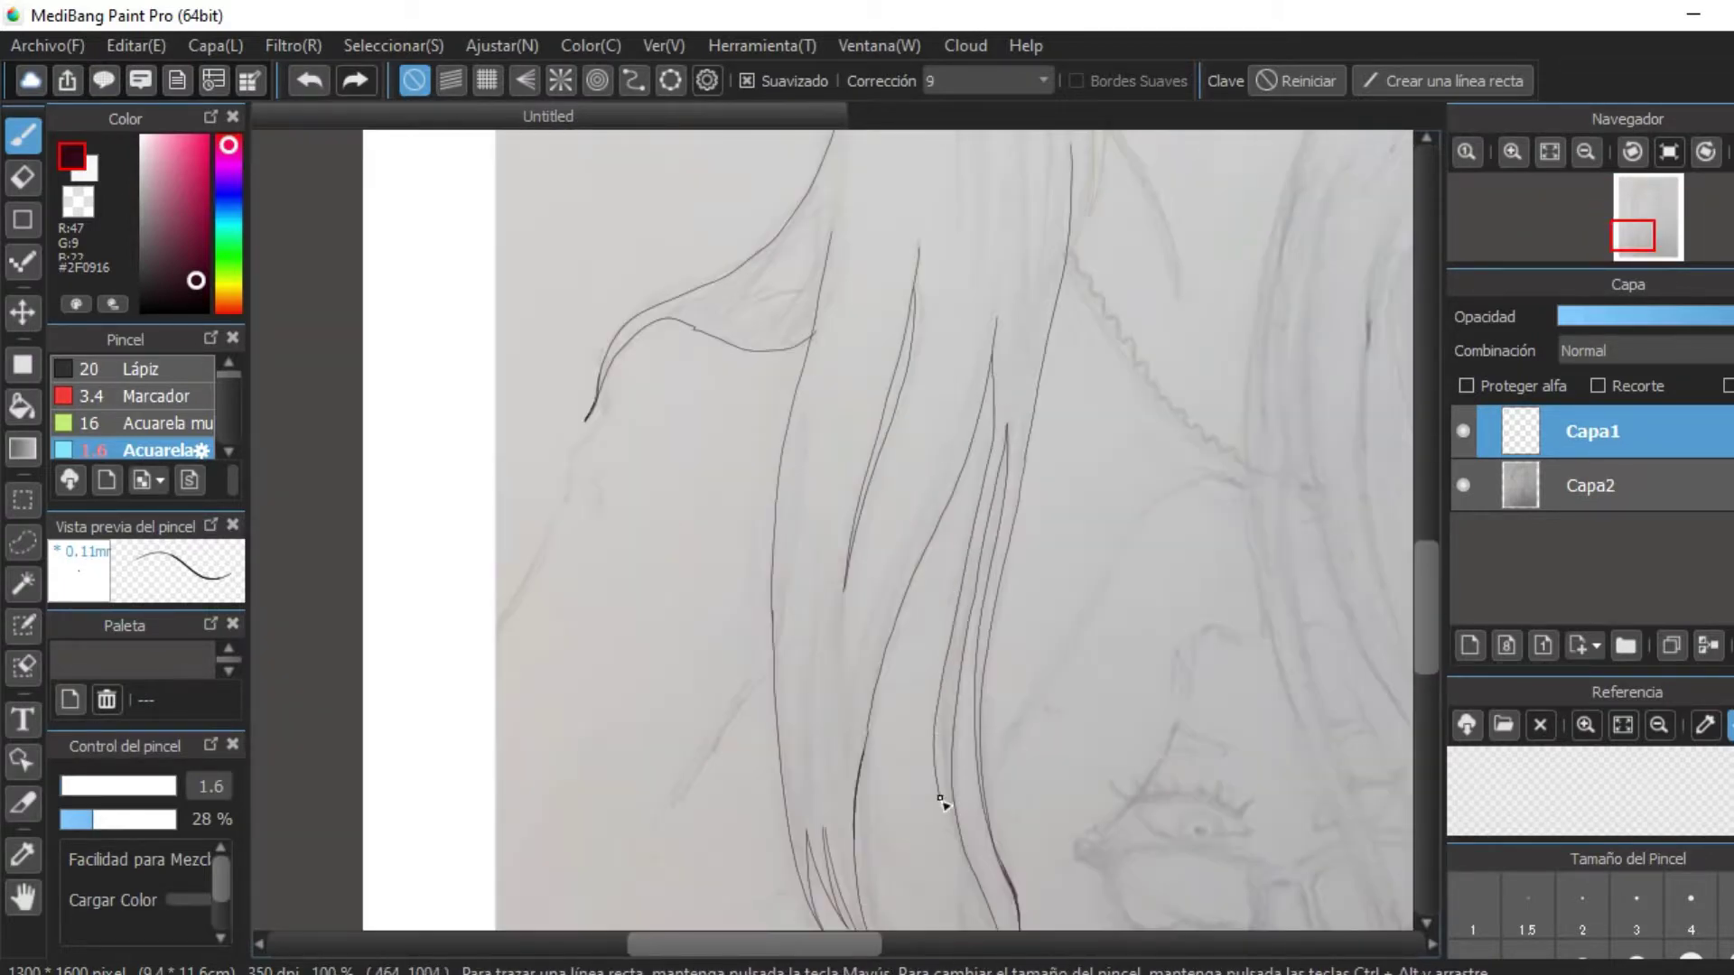
Trace two long strands of the right hair across the shirt's face drawing to the bottom edge of the sketch.
scroll(1080, 592, "up", 2)
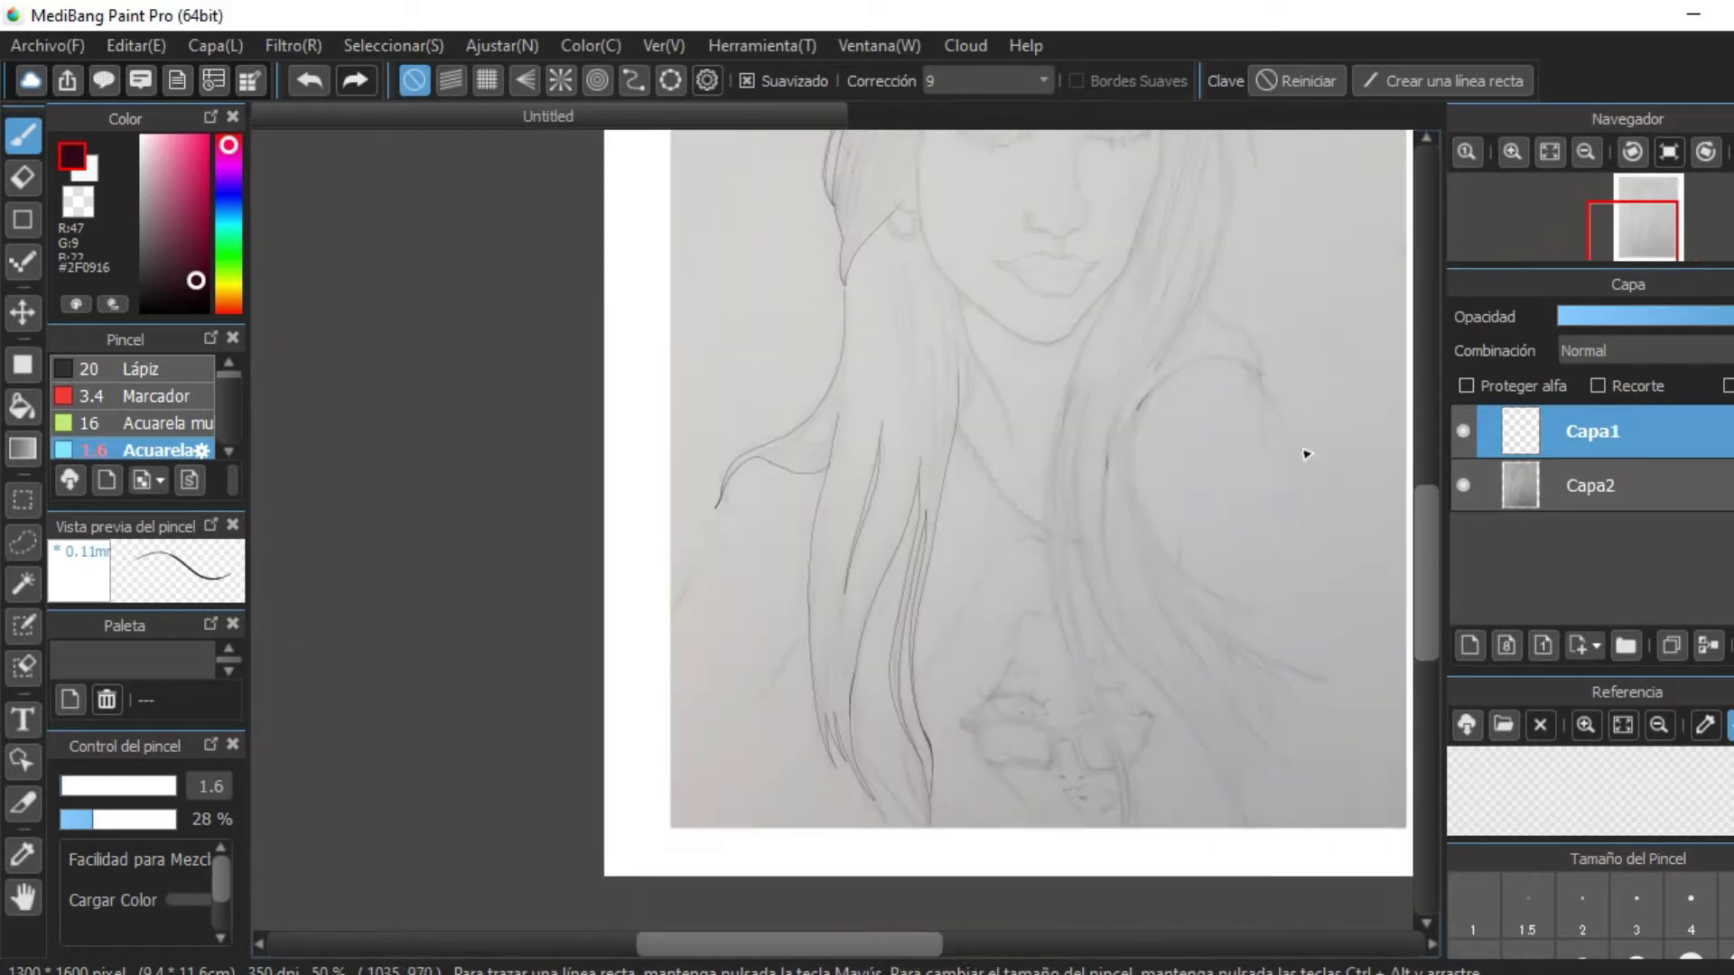
scroll(1304, 452, "down", 3)
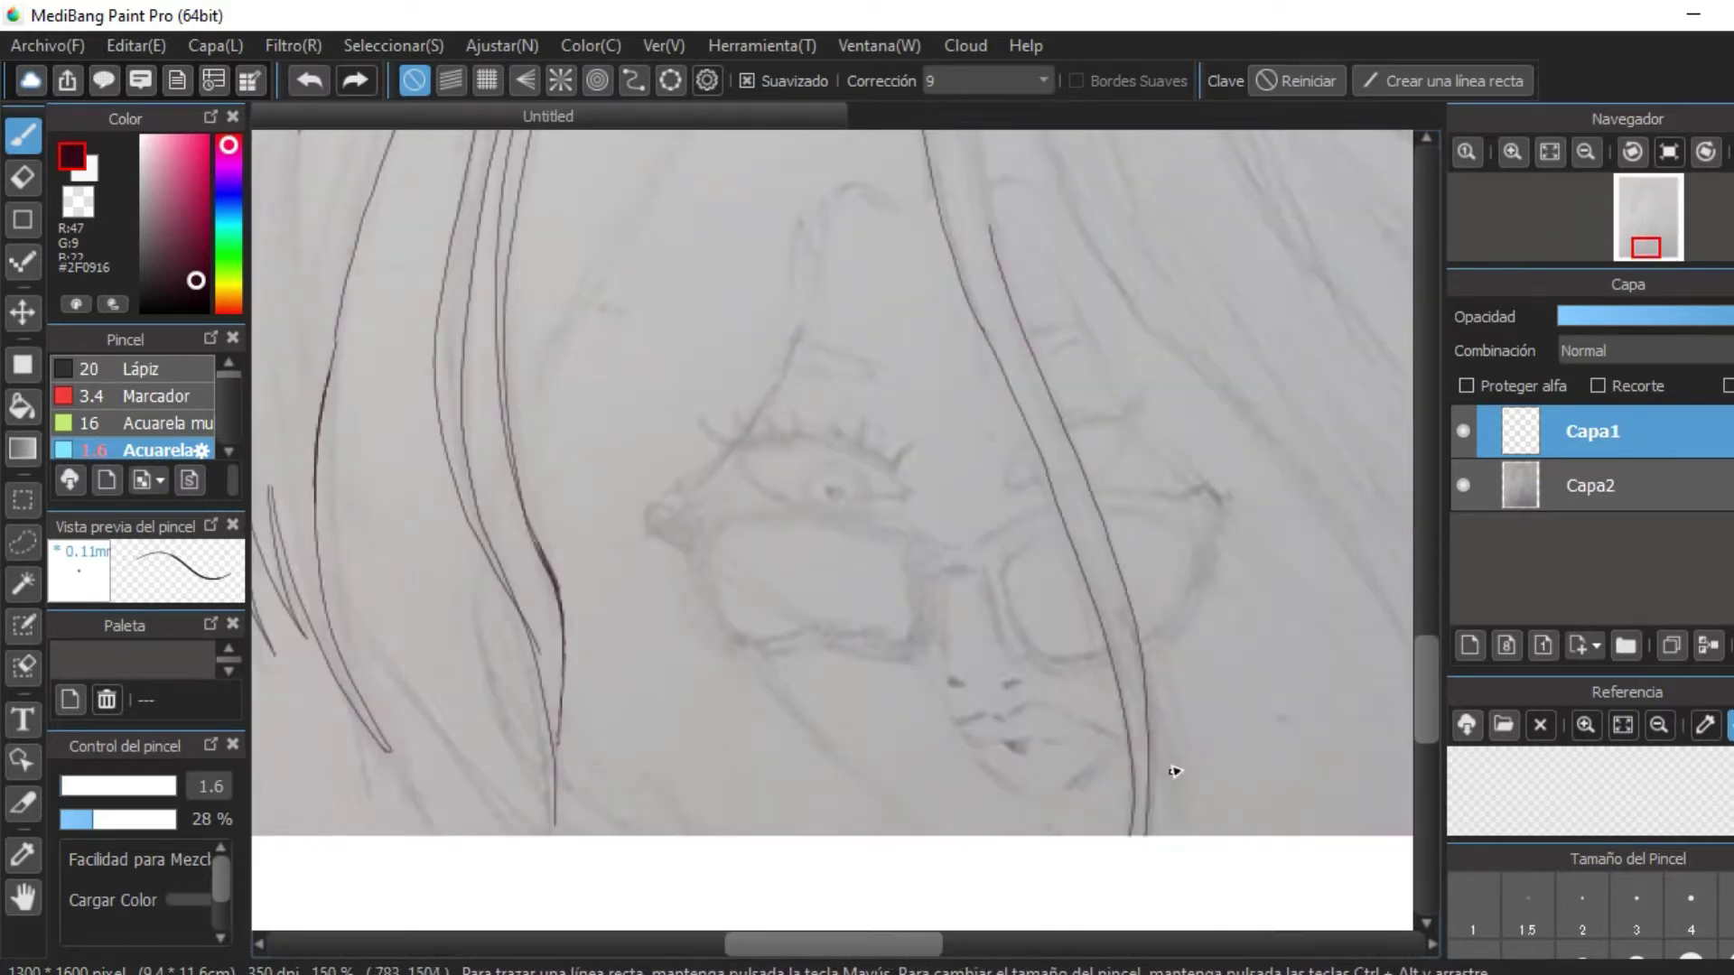
scroll(1129, 201, "up", 2)
scroll(1274, 226, "down", 1)
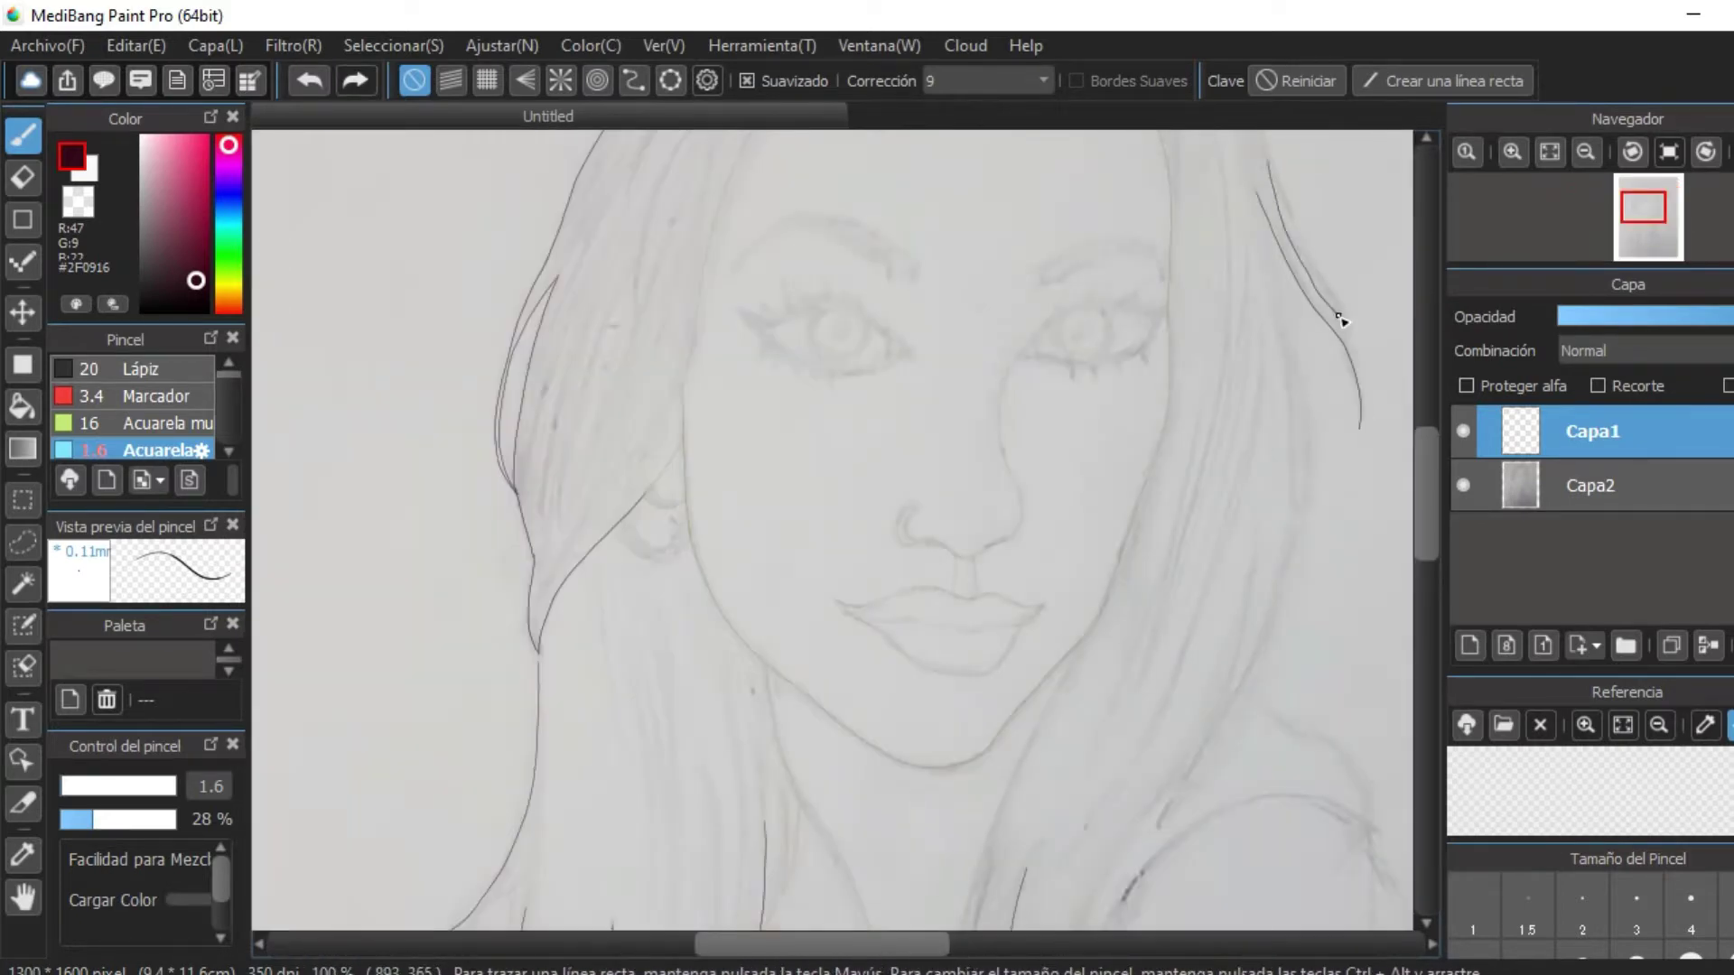
Trace the outer contour of the right hair from beside the cheek past the shoulder to the tips at the lower right.
scroll(1203, 499, "up", 2)
scroll(1181, 514, "down", 4)
scroll(1233, 740, "up", 3)
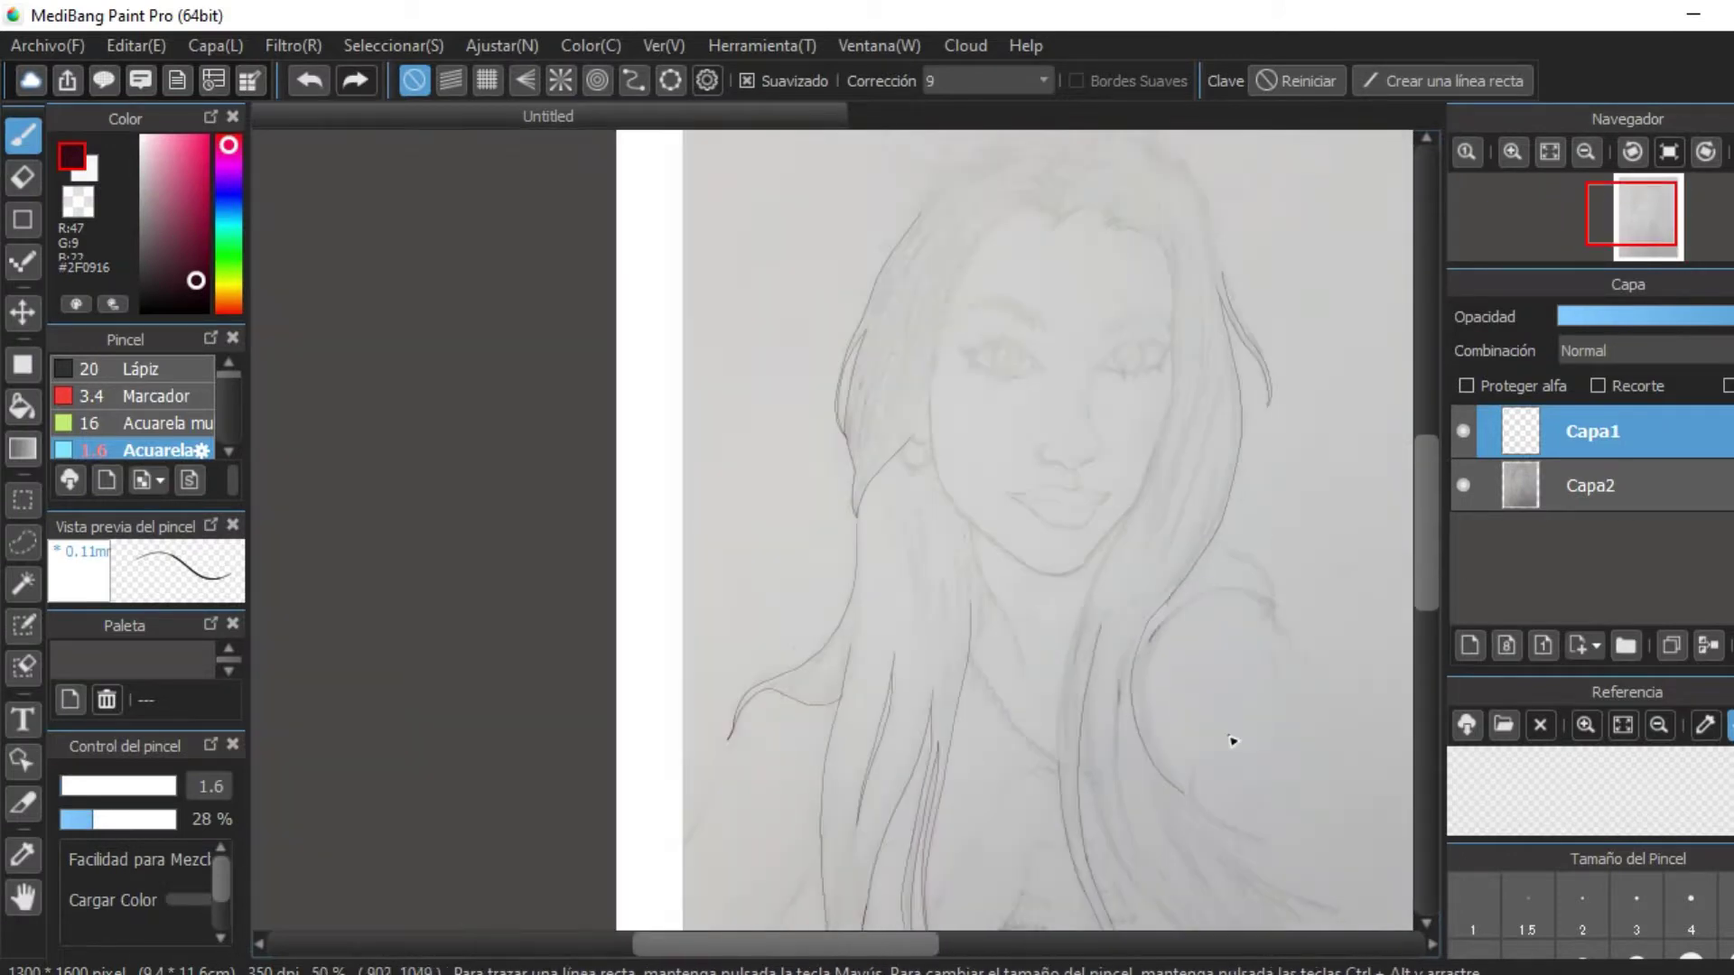
scroll(1045, 599, "down", 4)
scroll(1188, 572, "up", 5)
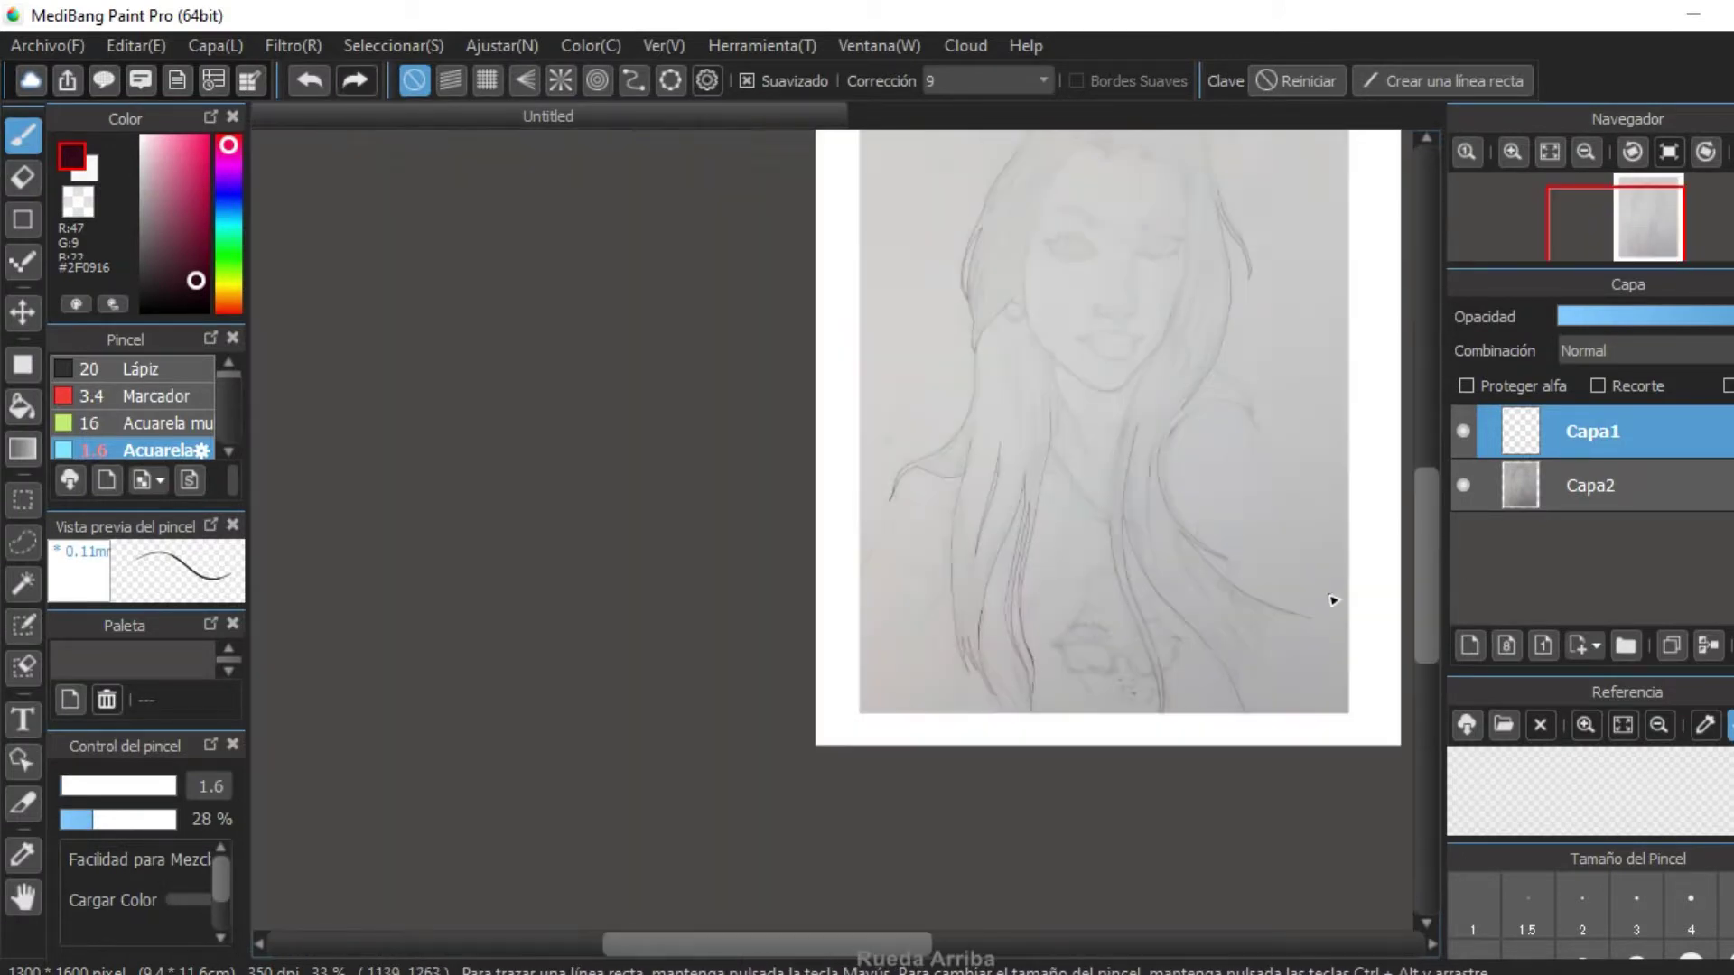
Fill the white margin around the sketch with black and trace the right shoulder in dark maroon #541A2E.
scroll(1405, 758, "down", 4)
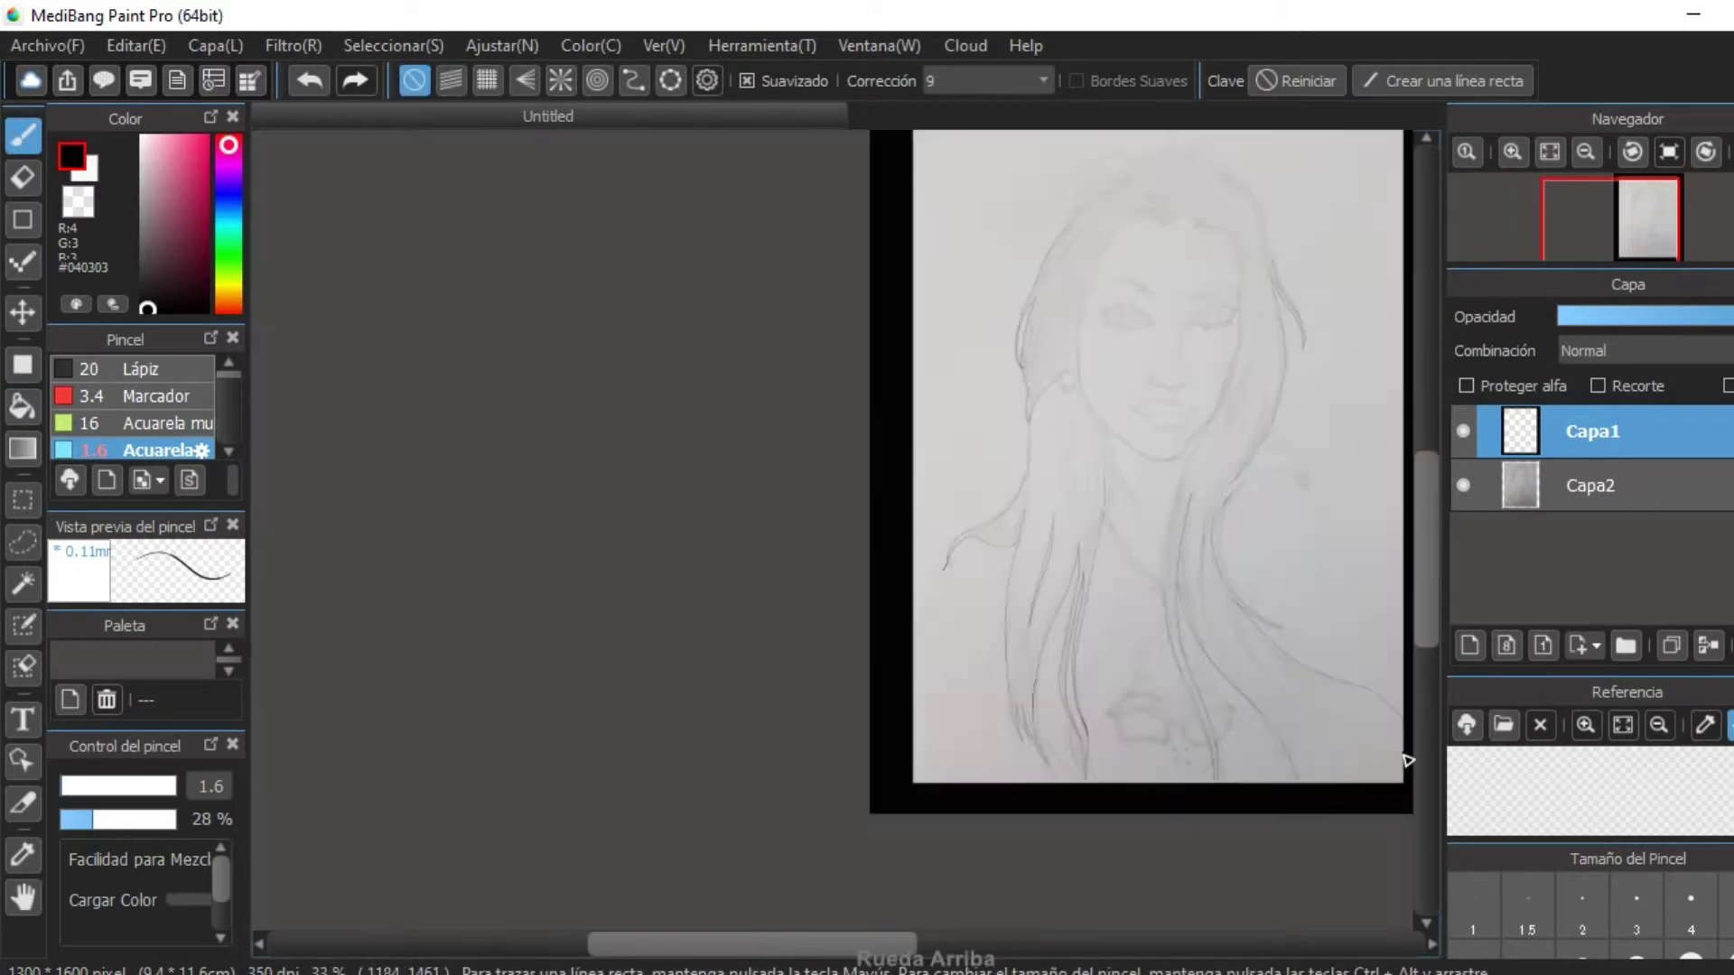
scroll(1247, 732, "up", 2)
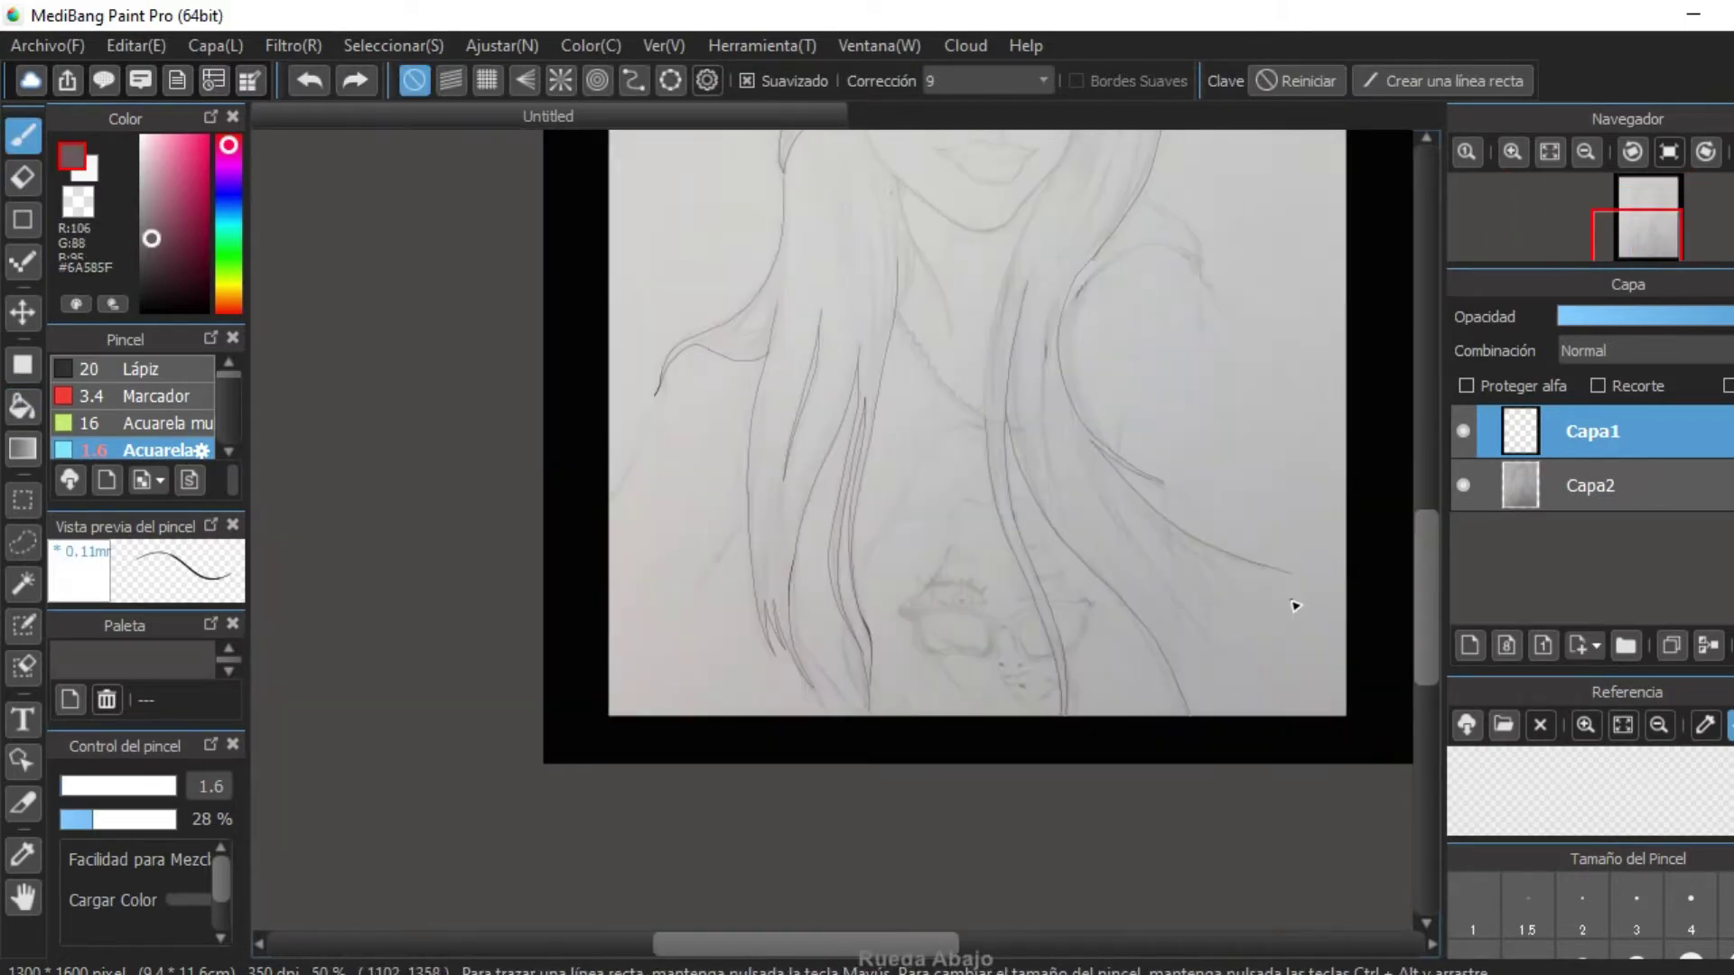
scroll(1270, 591, "down", 5)
scroll(1273, 530, "up", 4)
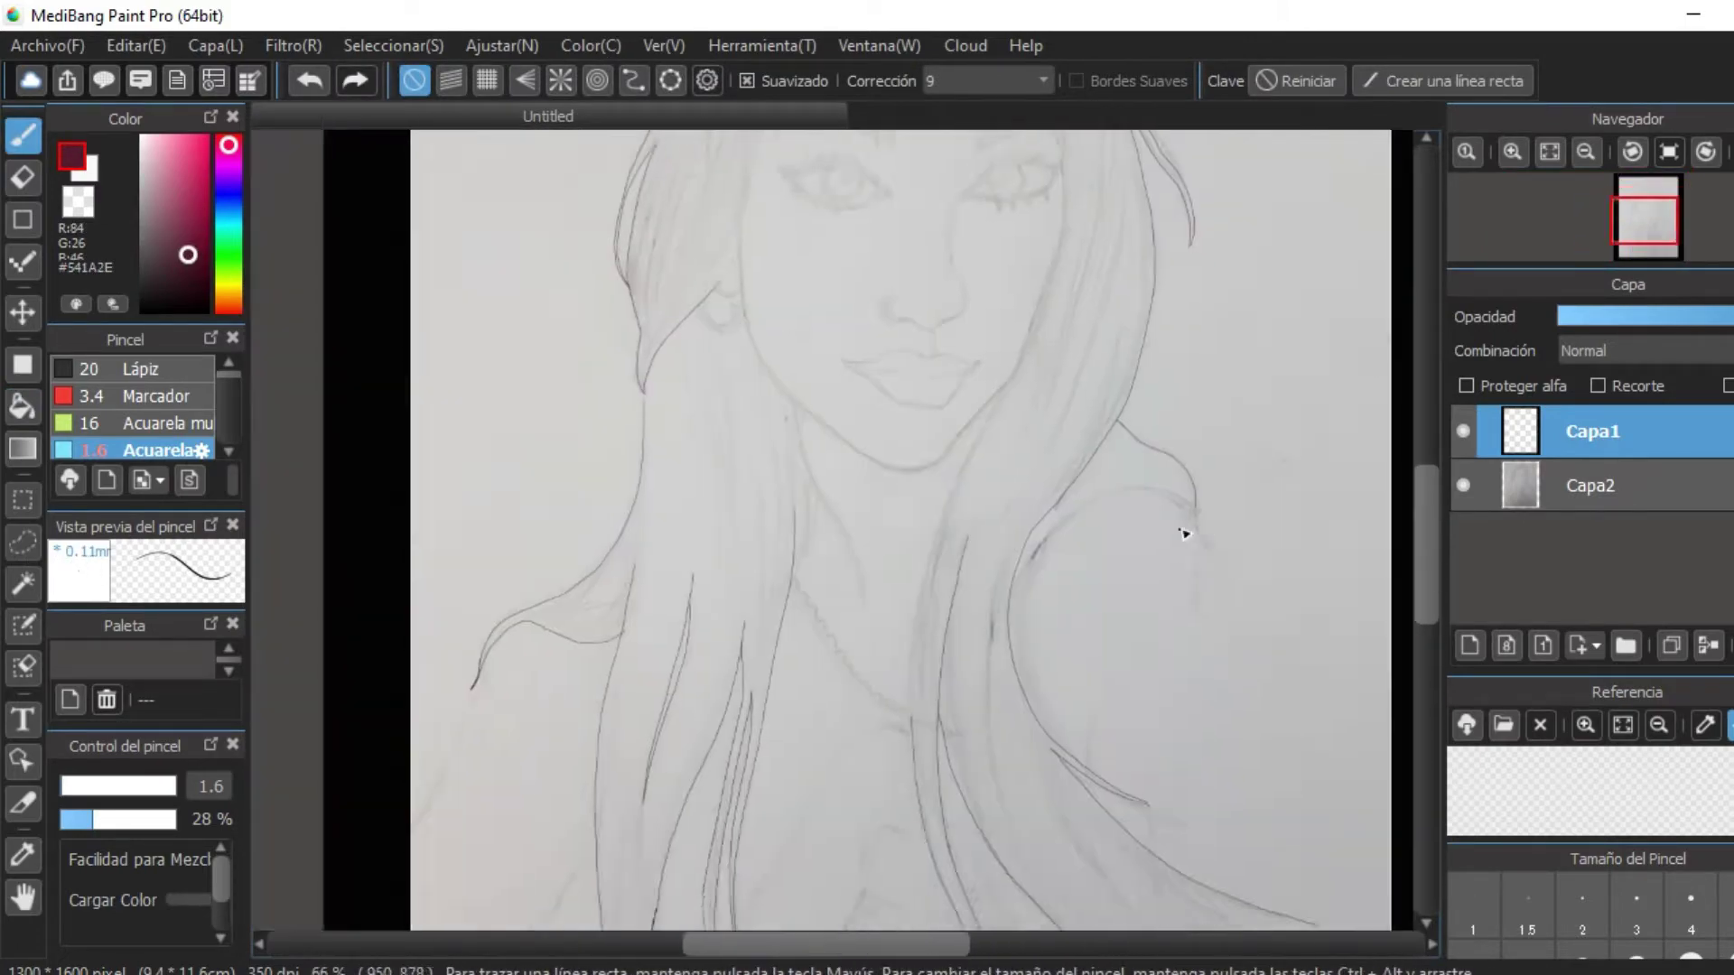
scroll(1124, 842, "down", 1)
scroll(686, 158, "down", 2)
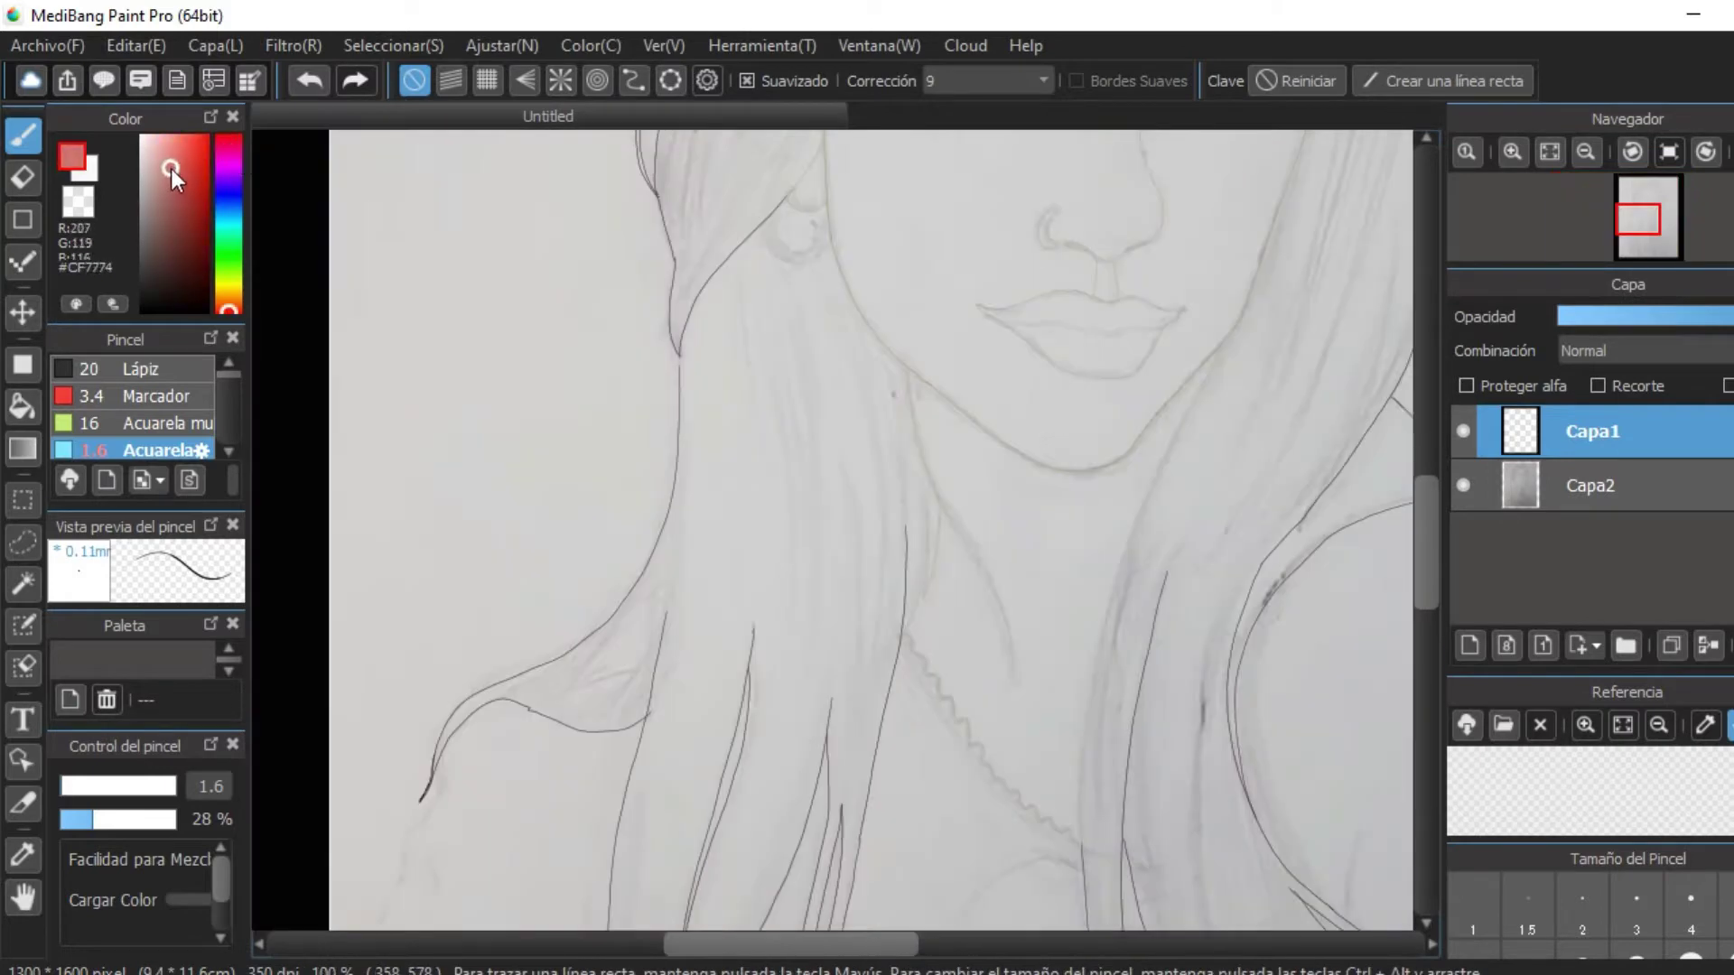
Retrace the lower lip and the line between the lips of the main portrait in soft red #CB716D.
scroll(1045, 386, "down", 5)
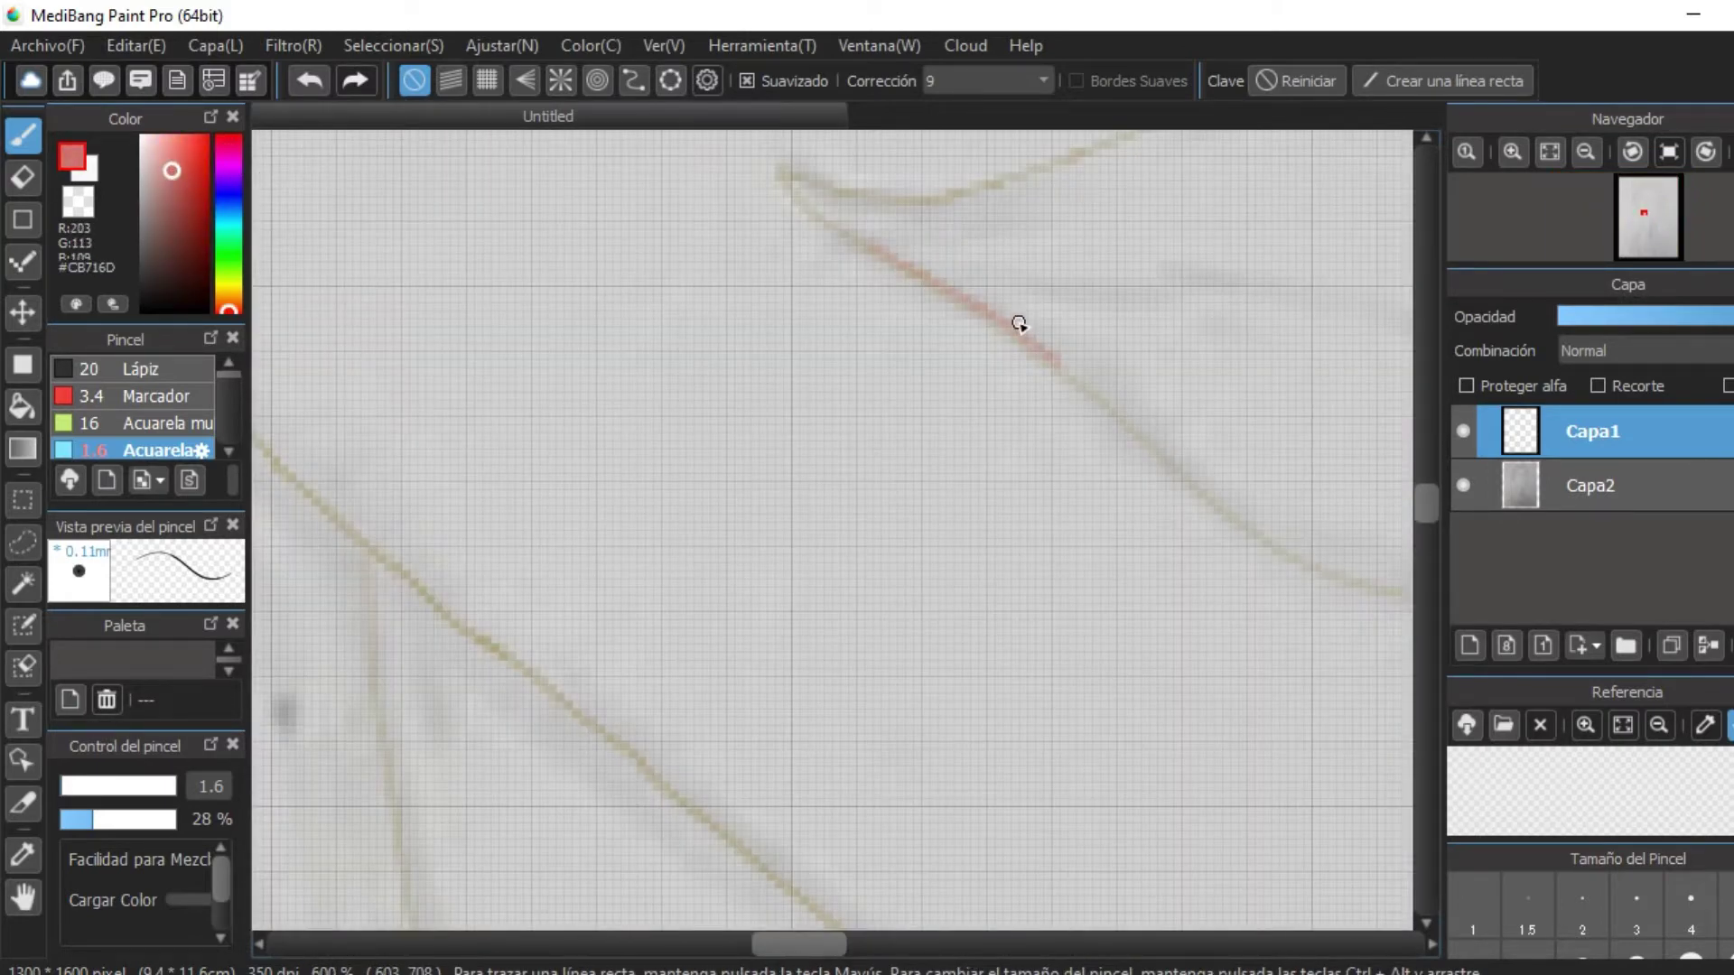
scroll(1265, 587, "right", 3)
scroll(1173, 538, "up", 5)
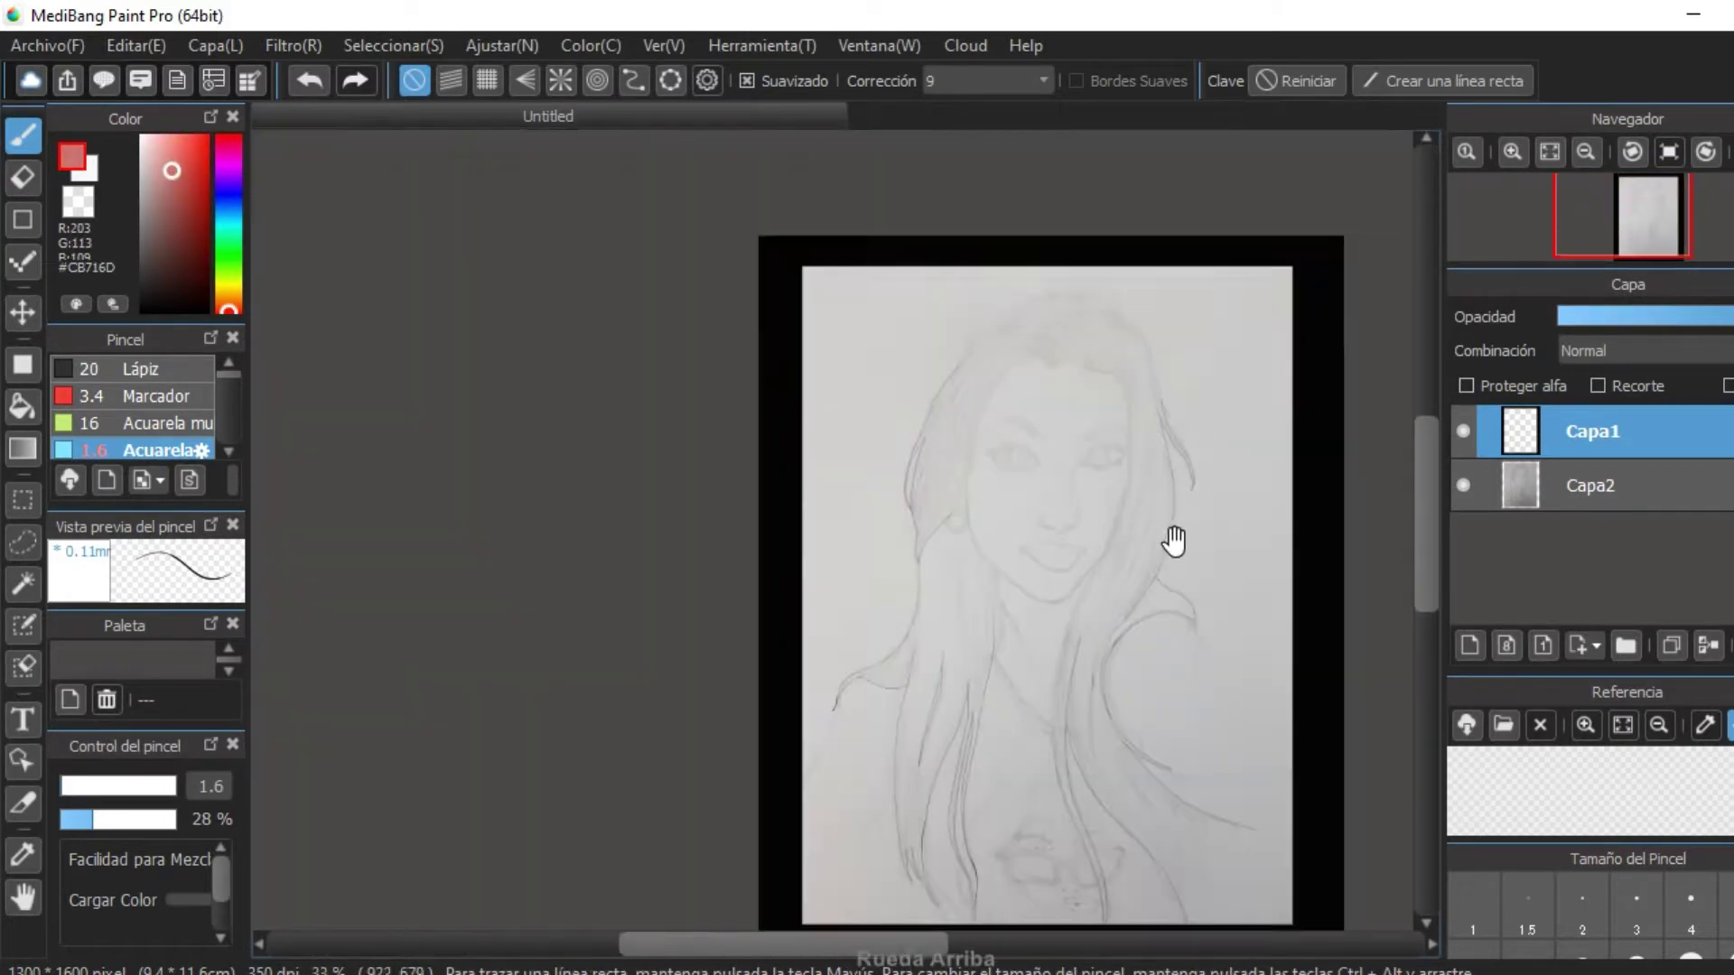
scroll(1161, 542, "down", 5)
scroll(1341, 531, "up", 1)
scroll(1341, 531, "up", 3)
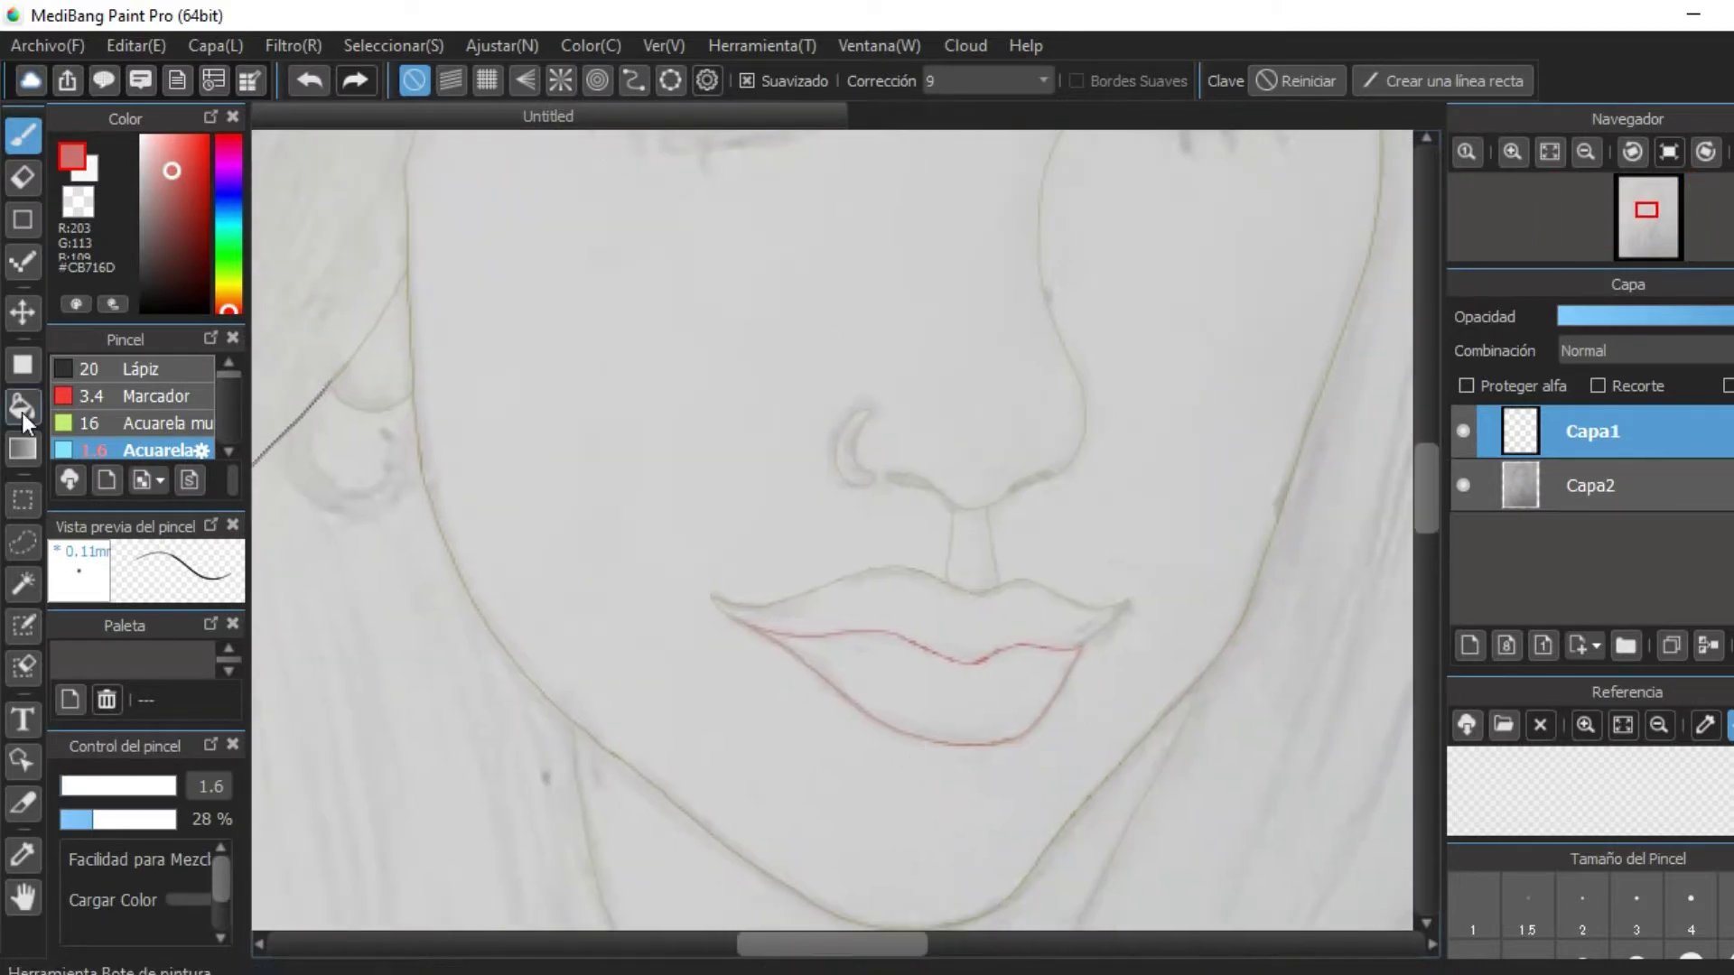
Fill the lips of the main portrait with red using the Bucket tool, and return to the brush.
key("g")
left_click(1080, 631)
scroll(1080, 631, "up", 3)
key("b")
Set the brush colour to bright red #FF0B00 and outline the lips of the face on the shirt.
scroll(1223, 608, "down", 2)
left_click(205, 138)
scroll(802, 585, "down", 5)
mouse_move(801, 585)
left_mouse_down()
mouse_move(929, 572)
mouse_move(1226, 623)
left_mouse_up()
scroll(1040, 641, "up", 6)
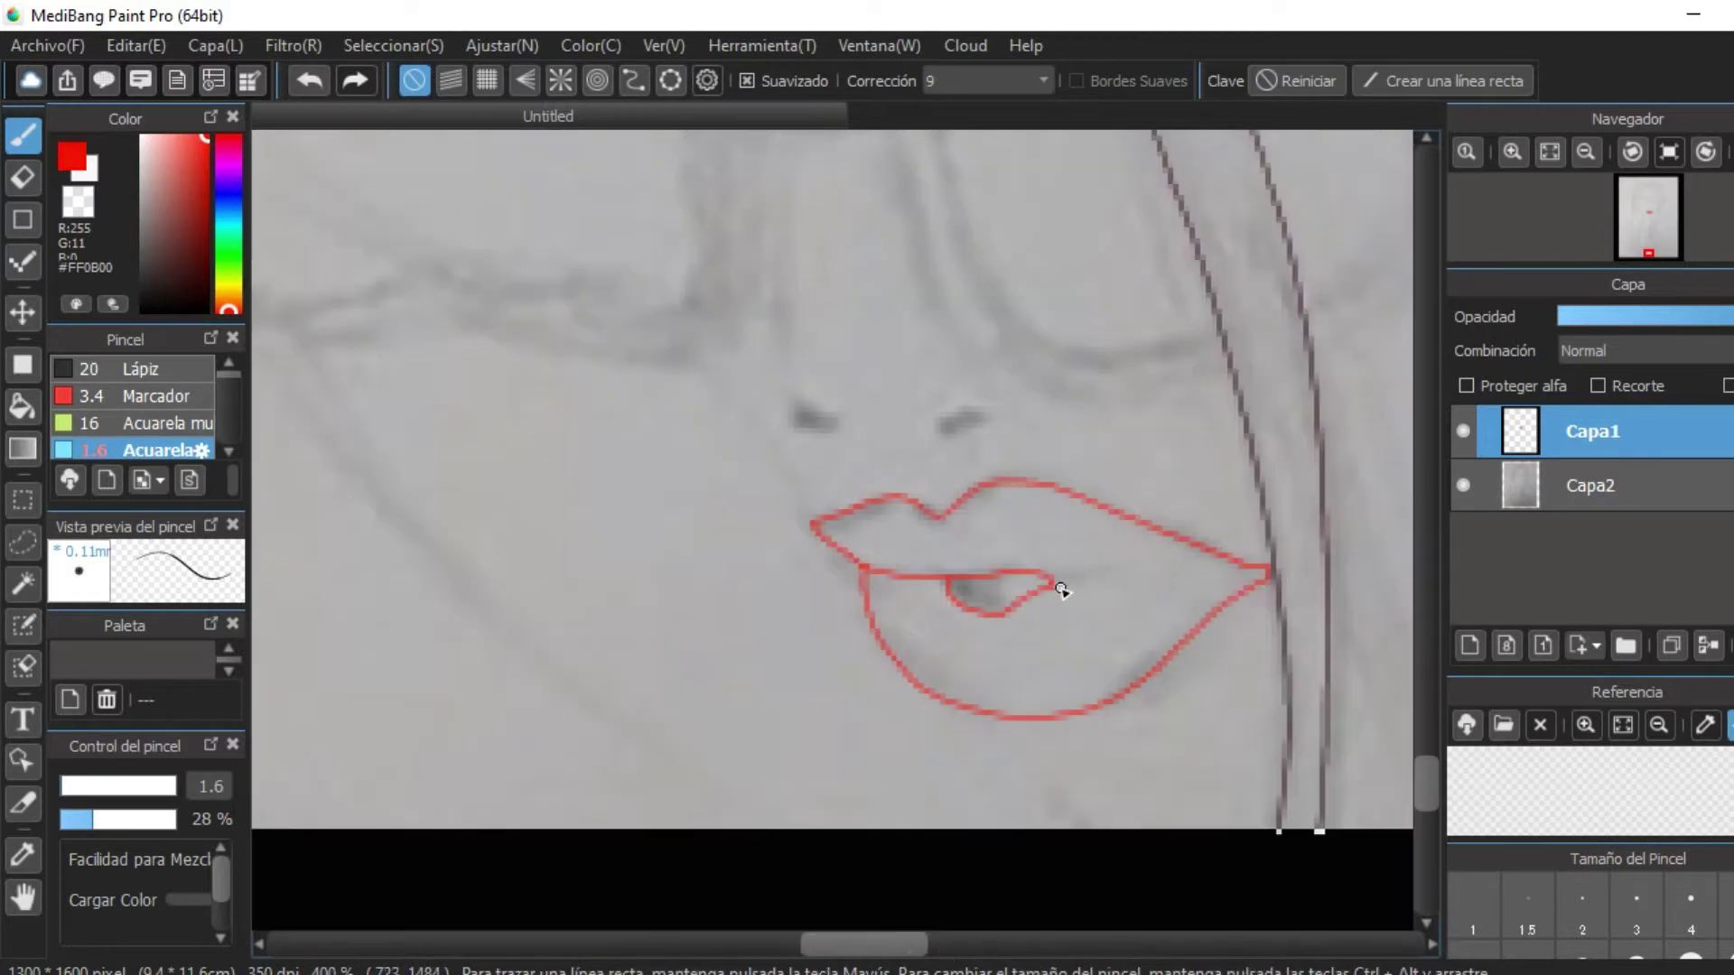
scroll(1085, 515, "down", 2)
scroll(1085, 514, "up", 3)
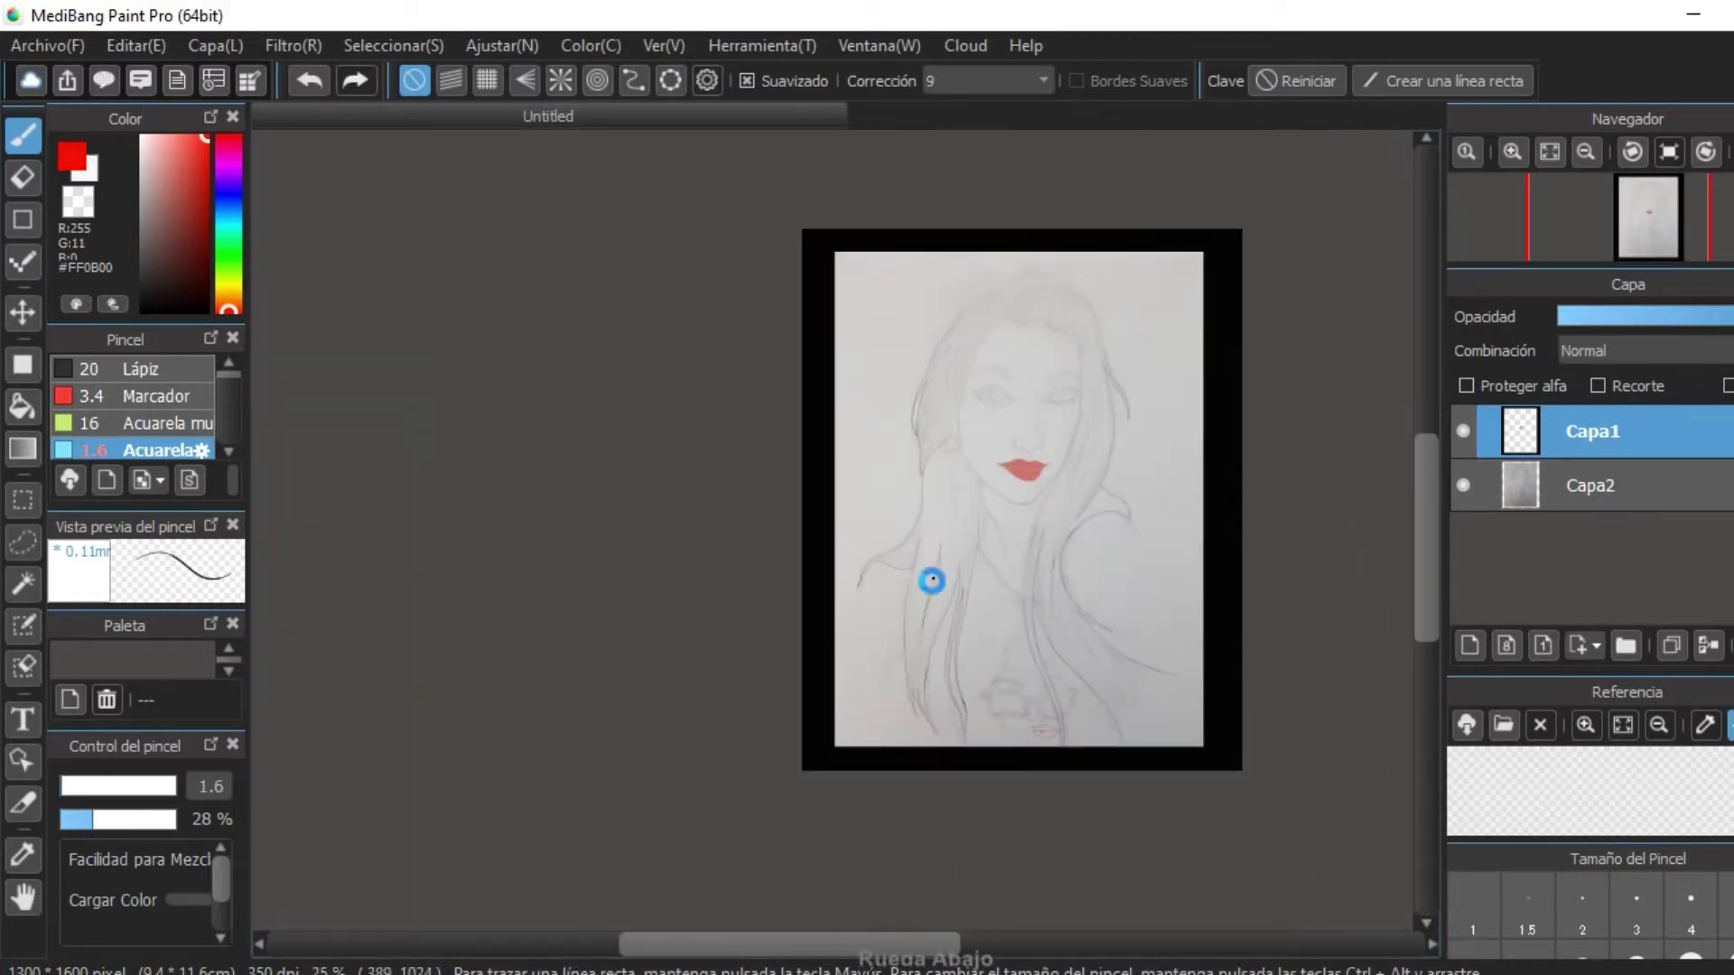
Choose a pale yellowish colour and trace the hoop earring below the left ear.
scroll(930, 580, "down", 2)
left_click(229, 289)
left_click(156, 172)
scroll(967, 453, "down", 3)
scroll(1157, 490, "up", 1)
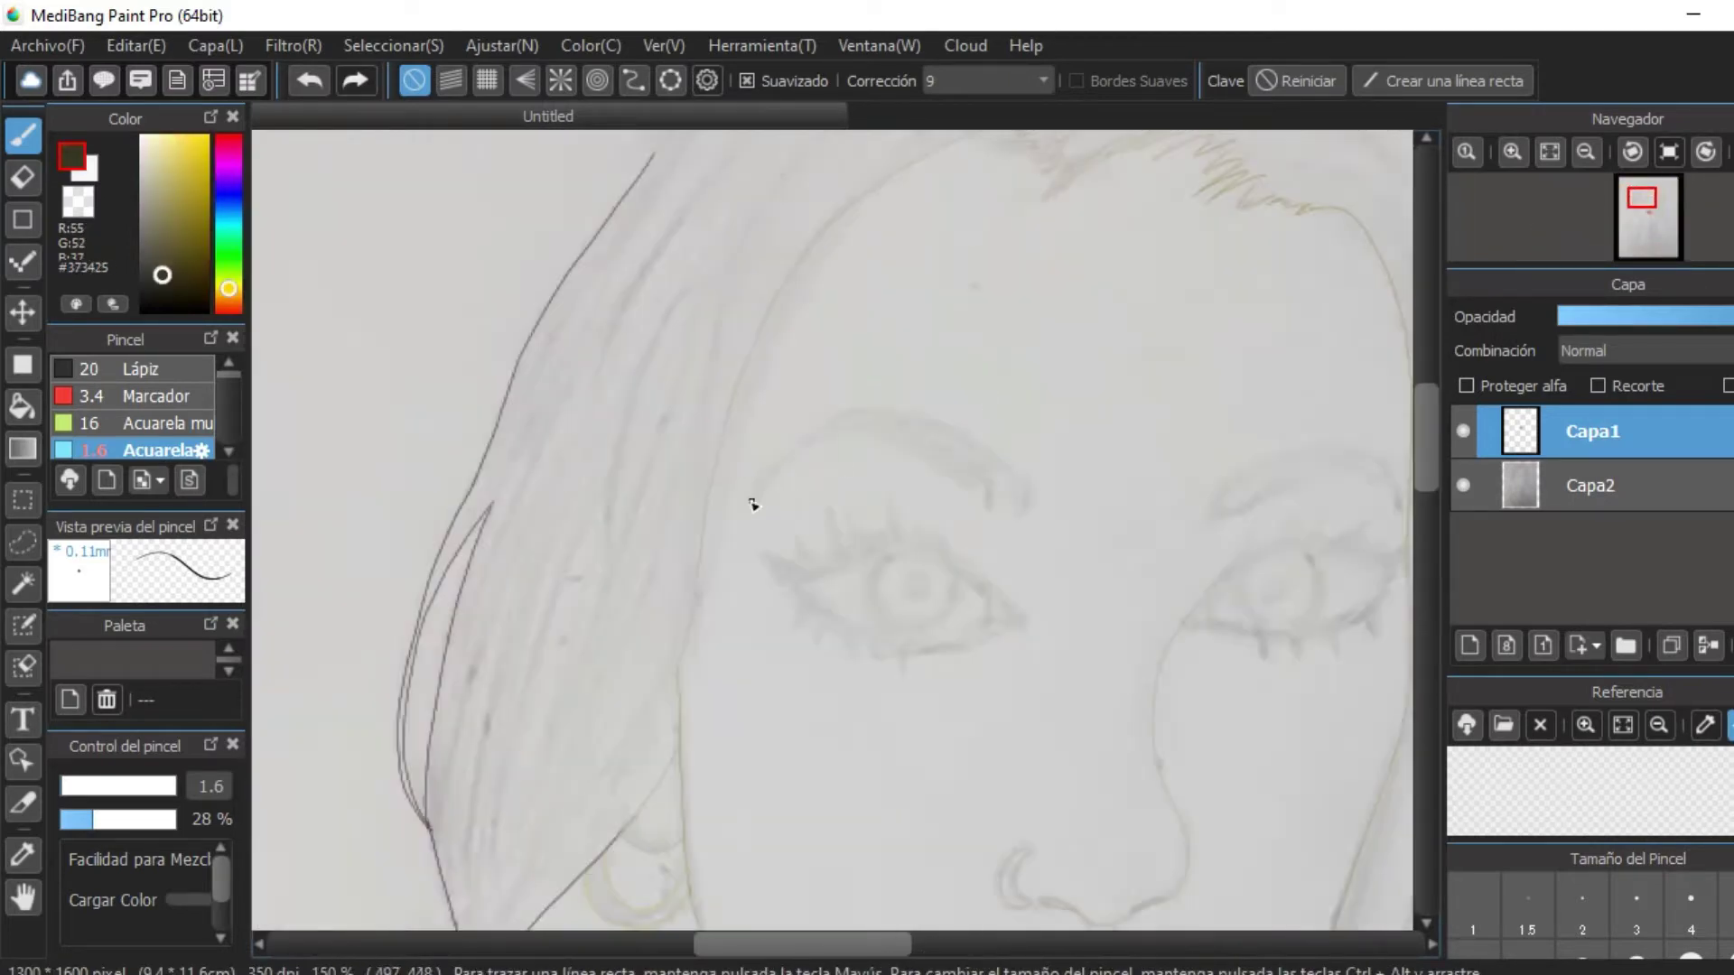
Outline both eyebrows of the main portrait in dark olive #373425 with the 1.6 brush.
scroll(1307, 404, "down", 2)
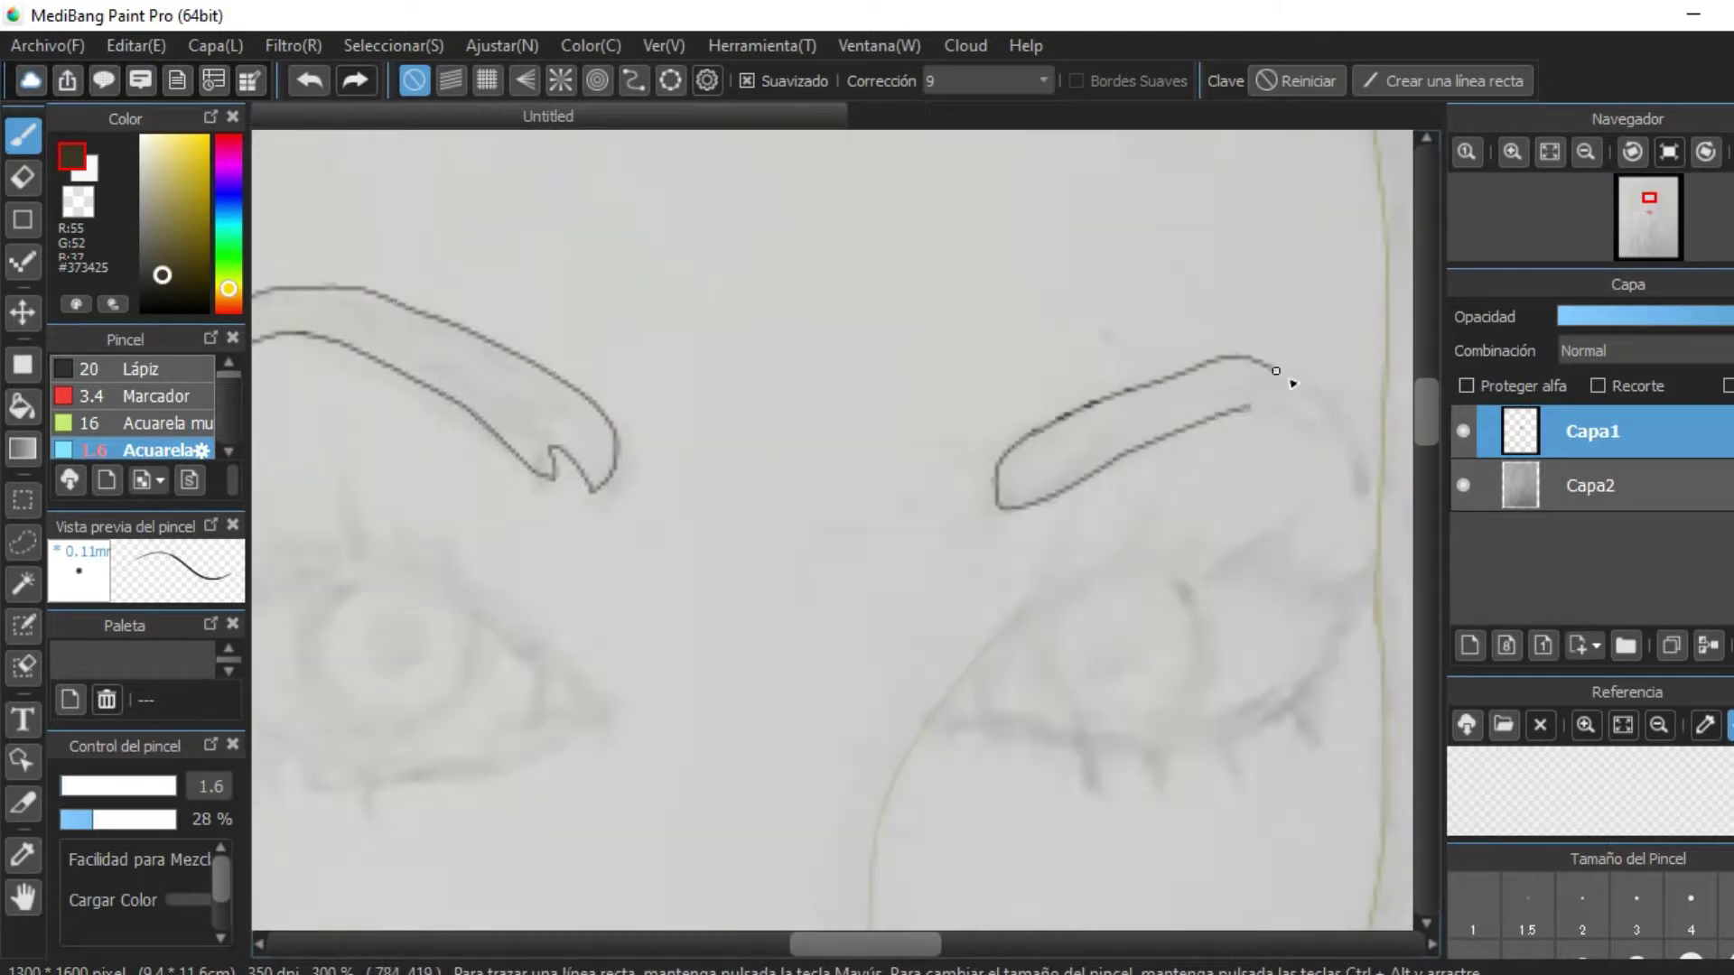
scroll(1289, 593, "up", 3)
scroll(1075, 508, "down", 2)
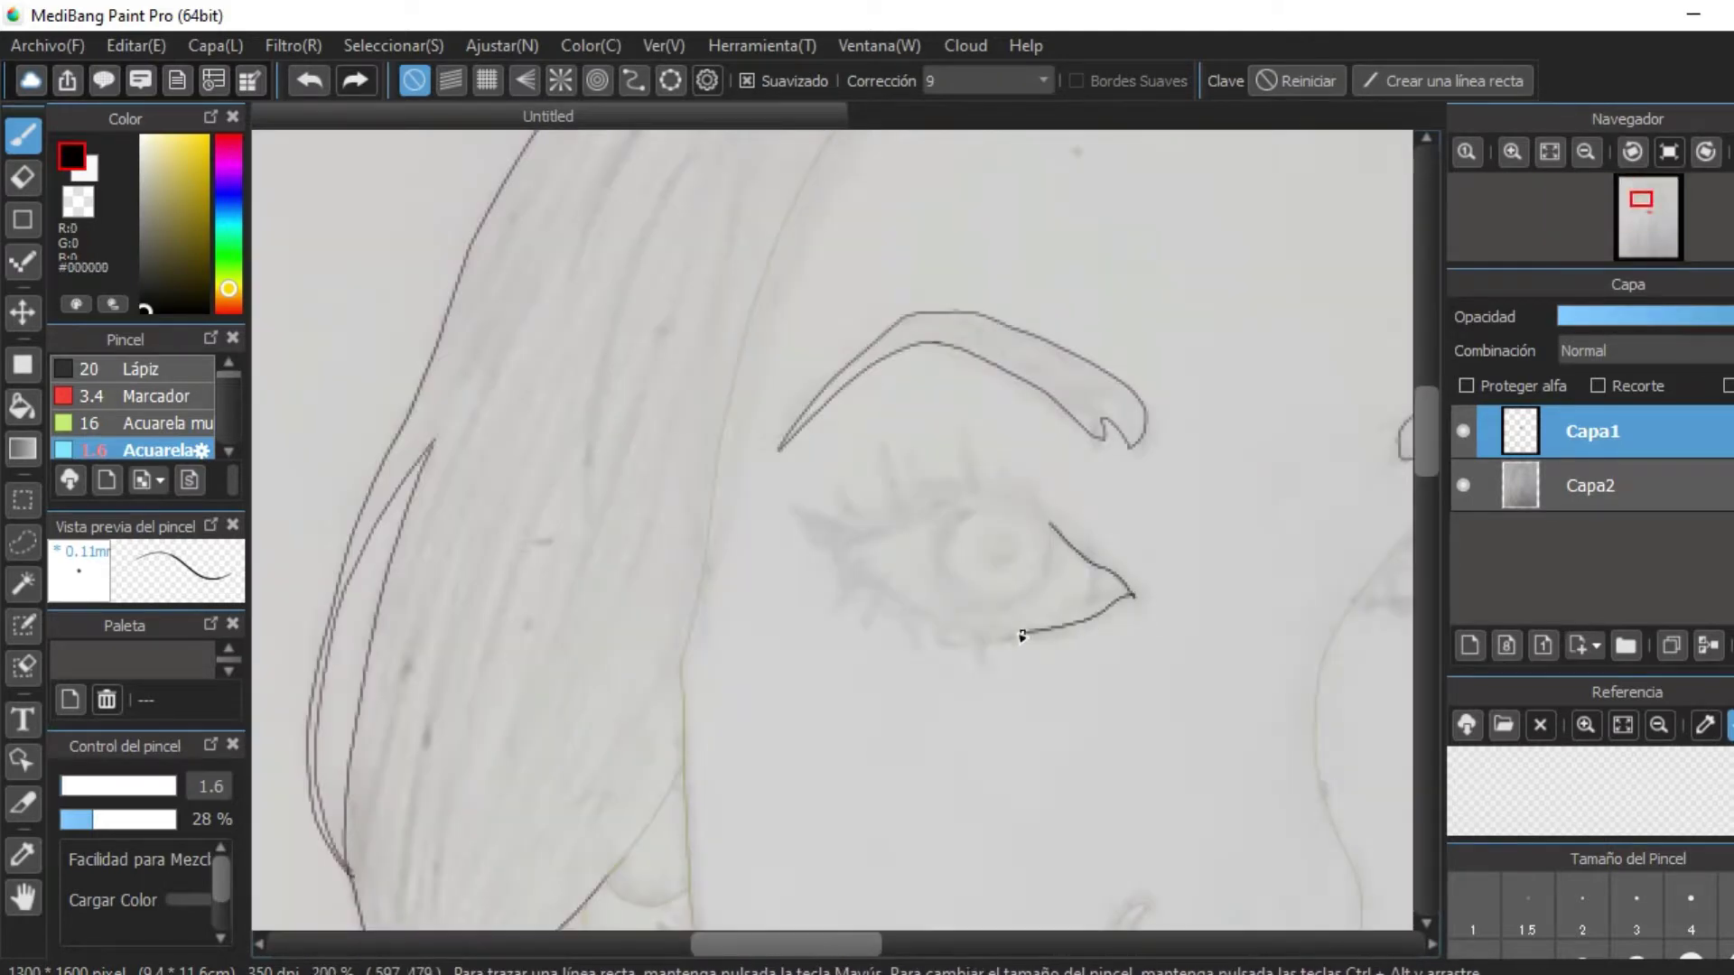
Outline the left eye of the main portrait in black and paint a solid wing at its outer corner.
scroll(1052, 526, "up", 3)
scroll(755, 375, "down", 2)
left_click_drag(804, 403, 750, 362)
scroll(1134, 430, "up", 2)
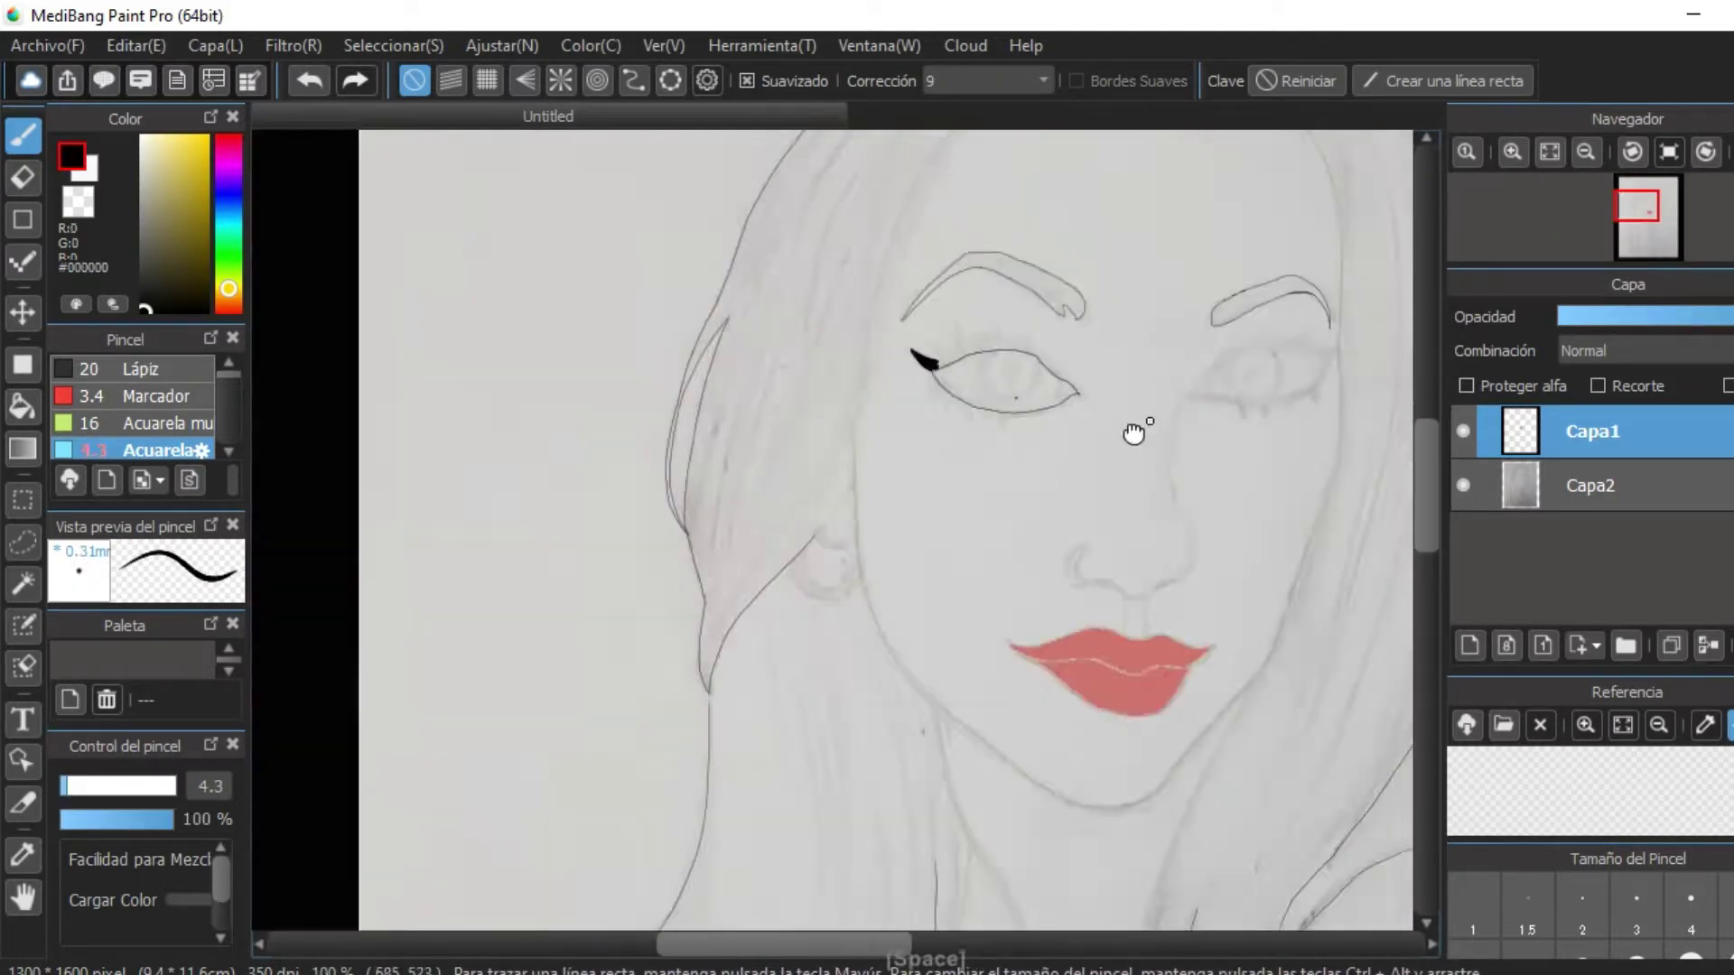
Thicken the left eye's upper lid line and paint its curved upper lashes in black with the 4.3 brush.
scroll(1134, 429, "down", 1)
left_click_drag(808, 444, 822, 436)
scroll(1005, 476, "down", 2)
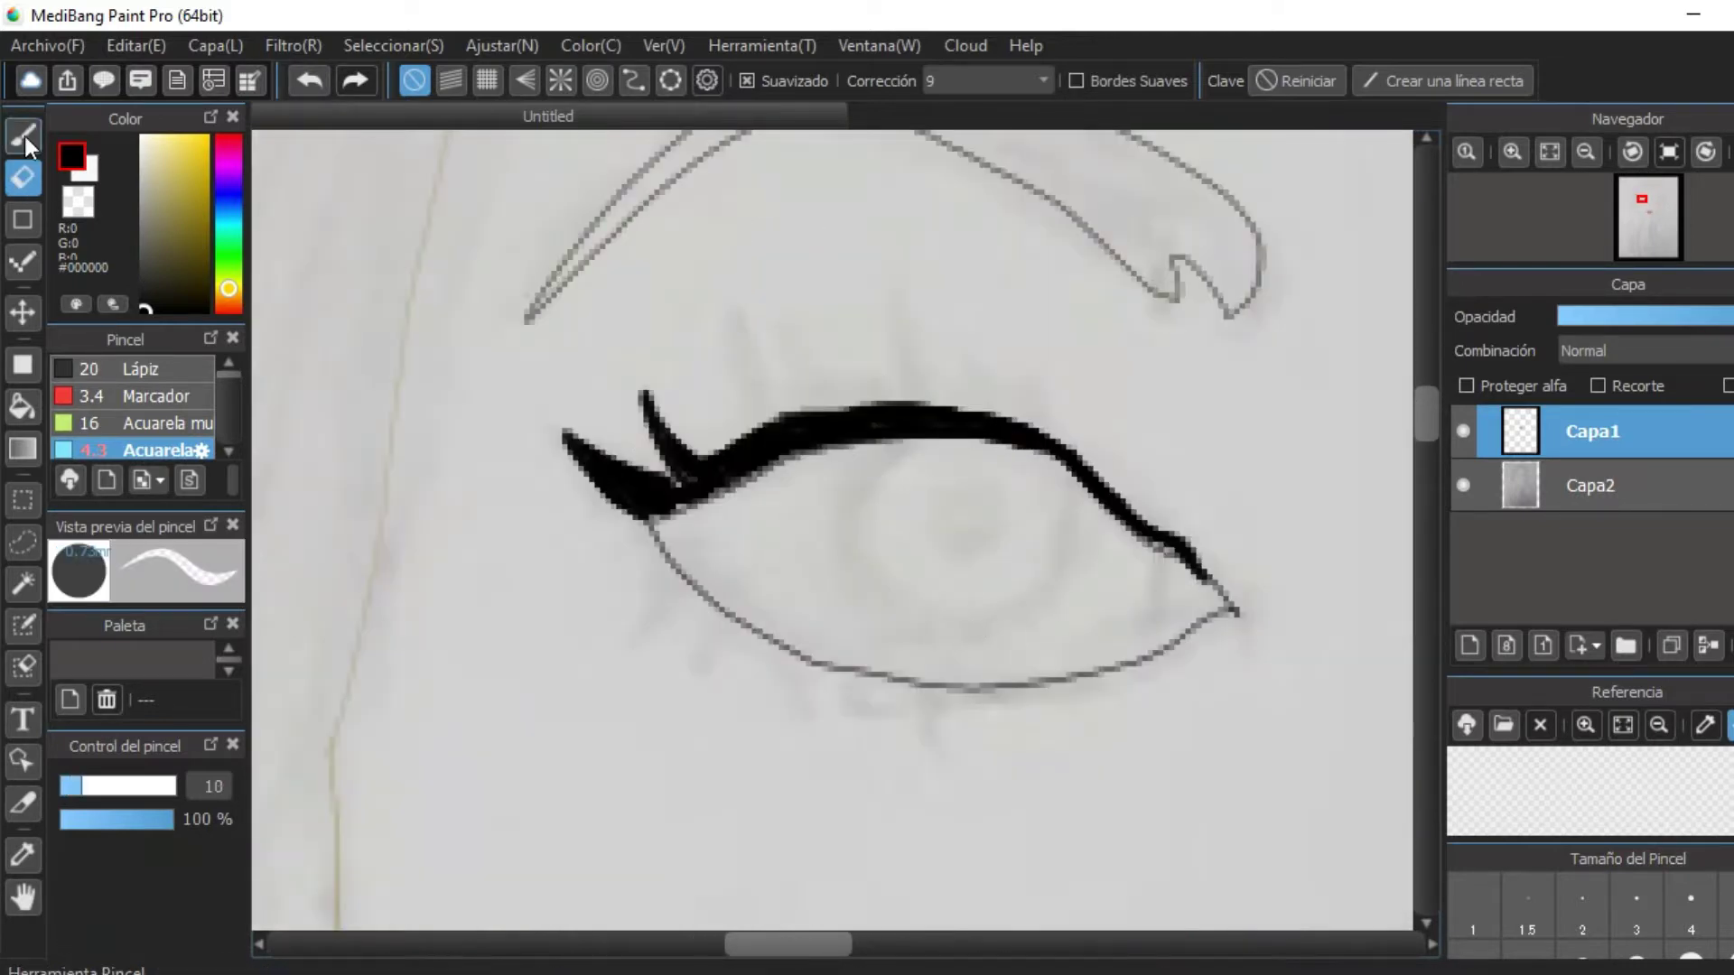
scroll(1127, 493, "up", 1)
scroll(1005, 503, "down", 3)
scroll(1284, 503, "up", 3)
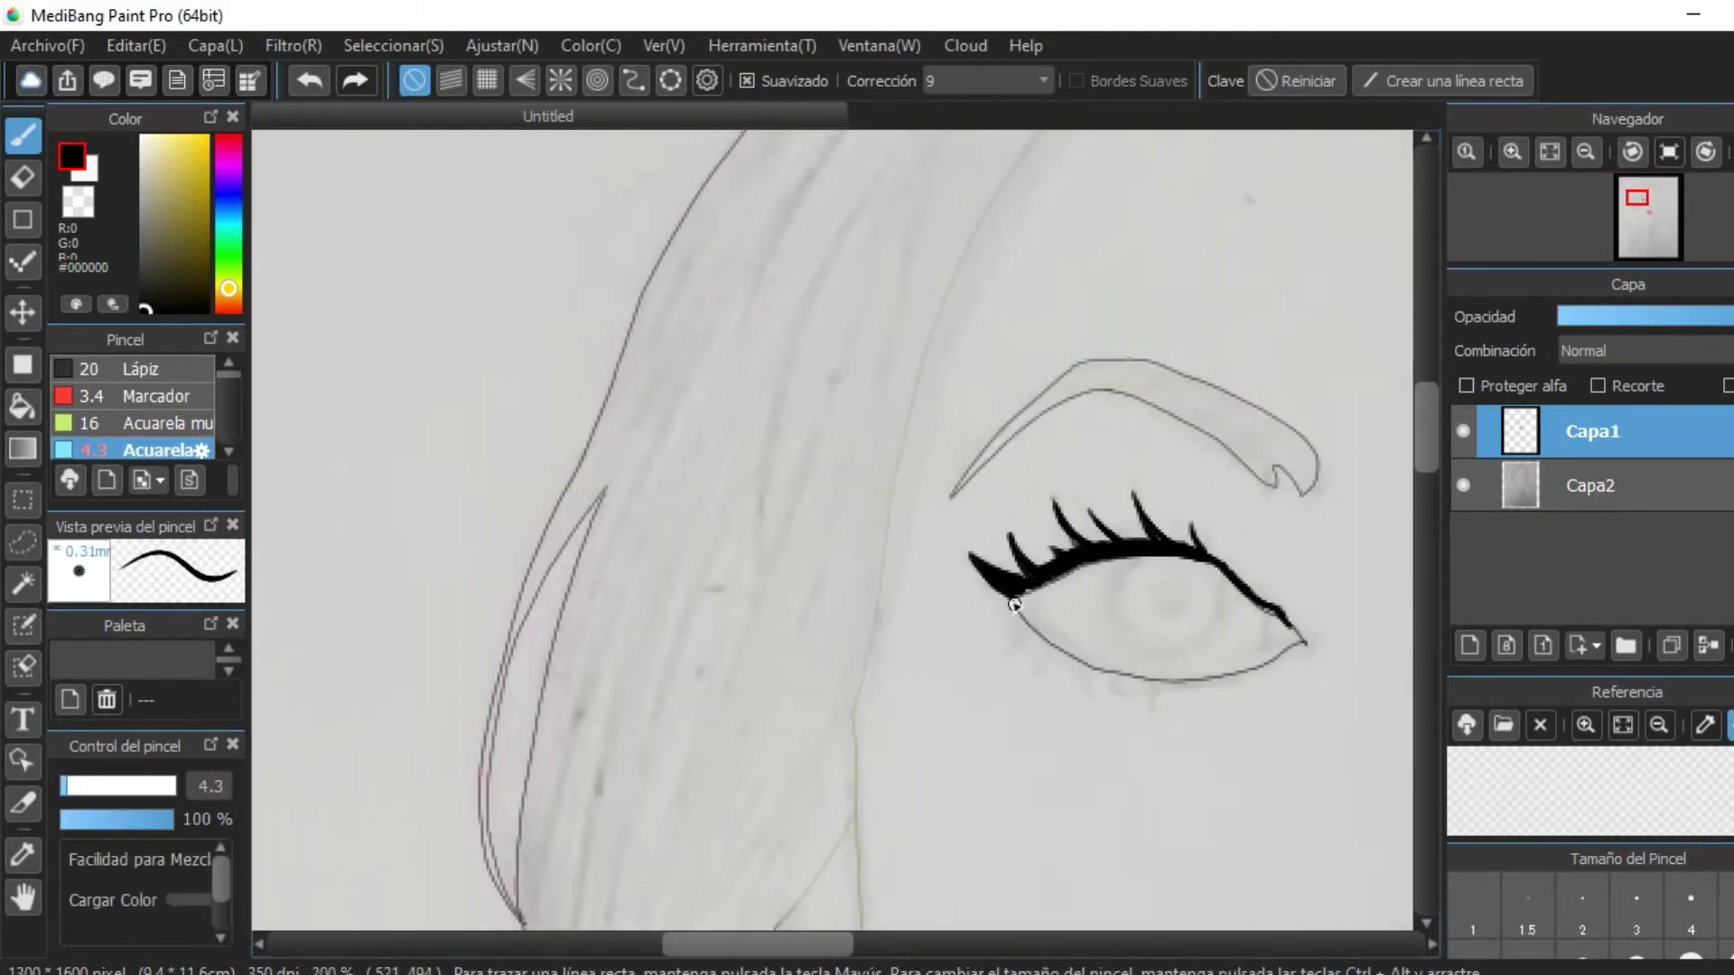
Thicken the left eye's lower lid line and add short lower lashes in black with the 2.3 brush.
scroll(1080, 691, "down", 2)
scroll(827, 513, "up", 1)
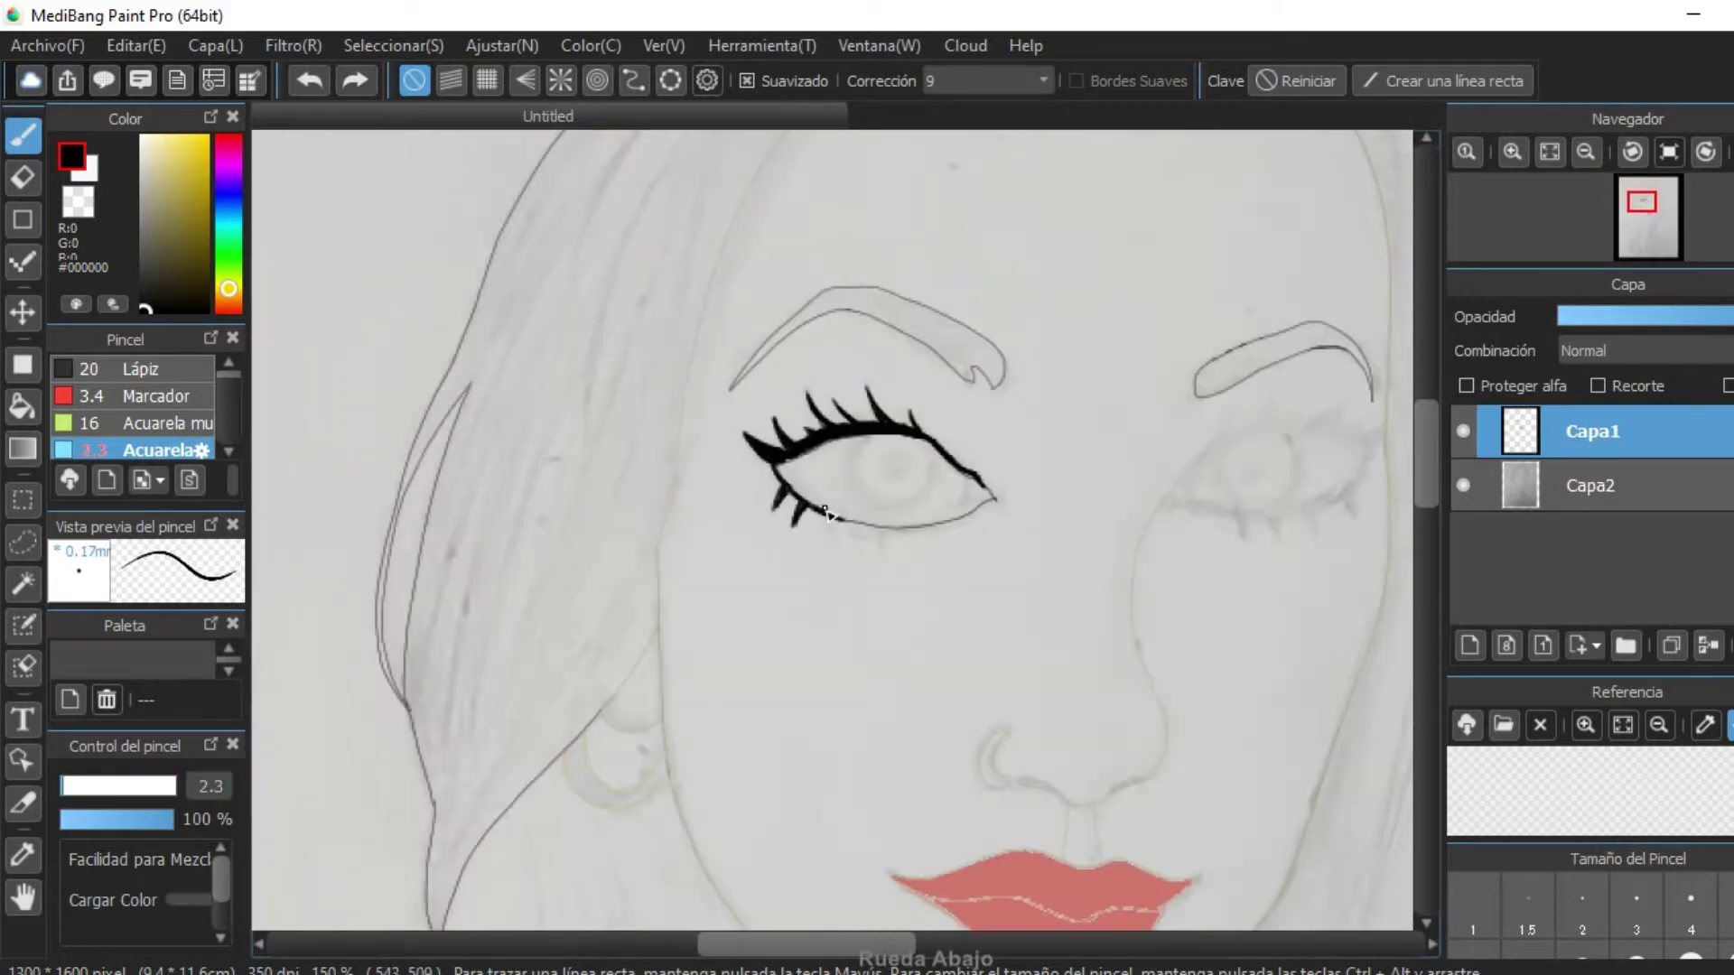
scroll(1142, 491, "down", 2)
scroll(967, 580, "up", 3)
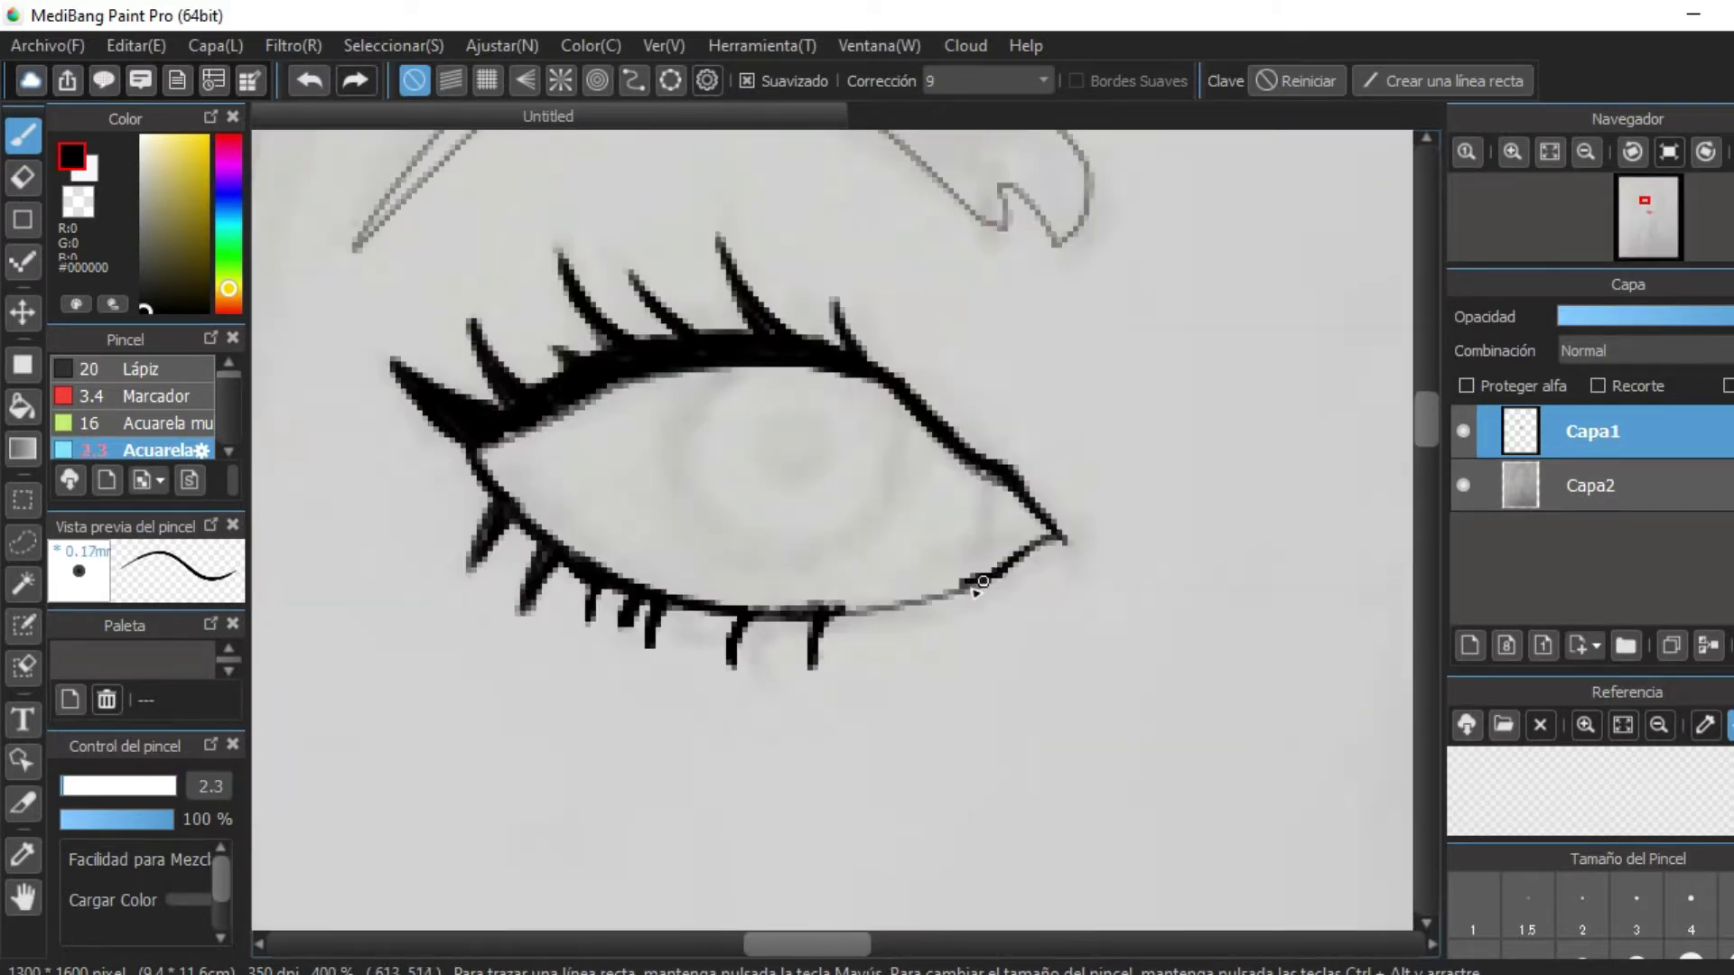
Finish the left eye's lower lid and draw its round iris outline and solid black pupil.
scroll(948, 580, "down", 2)
scroll(940, 614, "up", 1)
left_click_drag(938, 607, 940, 614)
scroll(1203, 402, "down", 3)
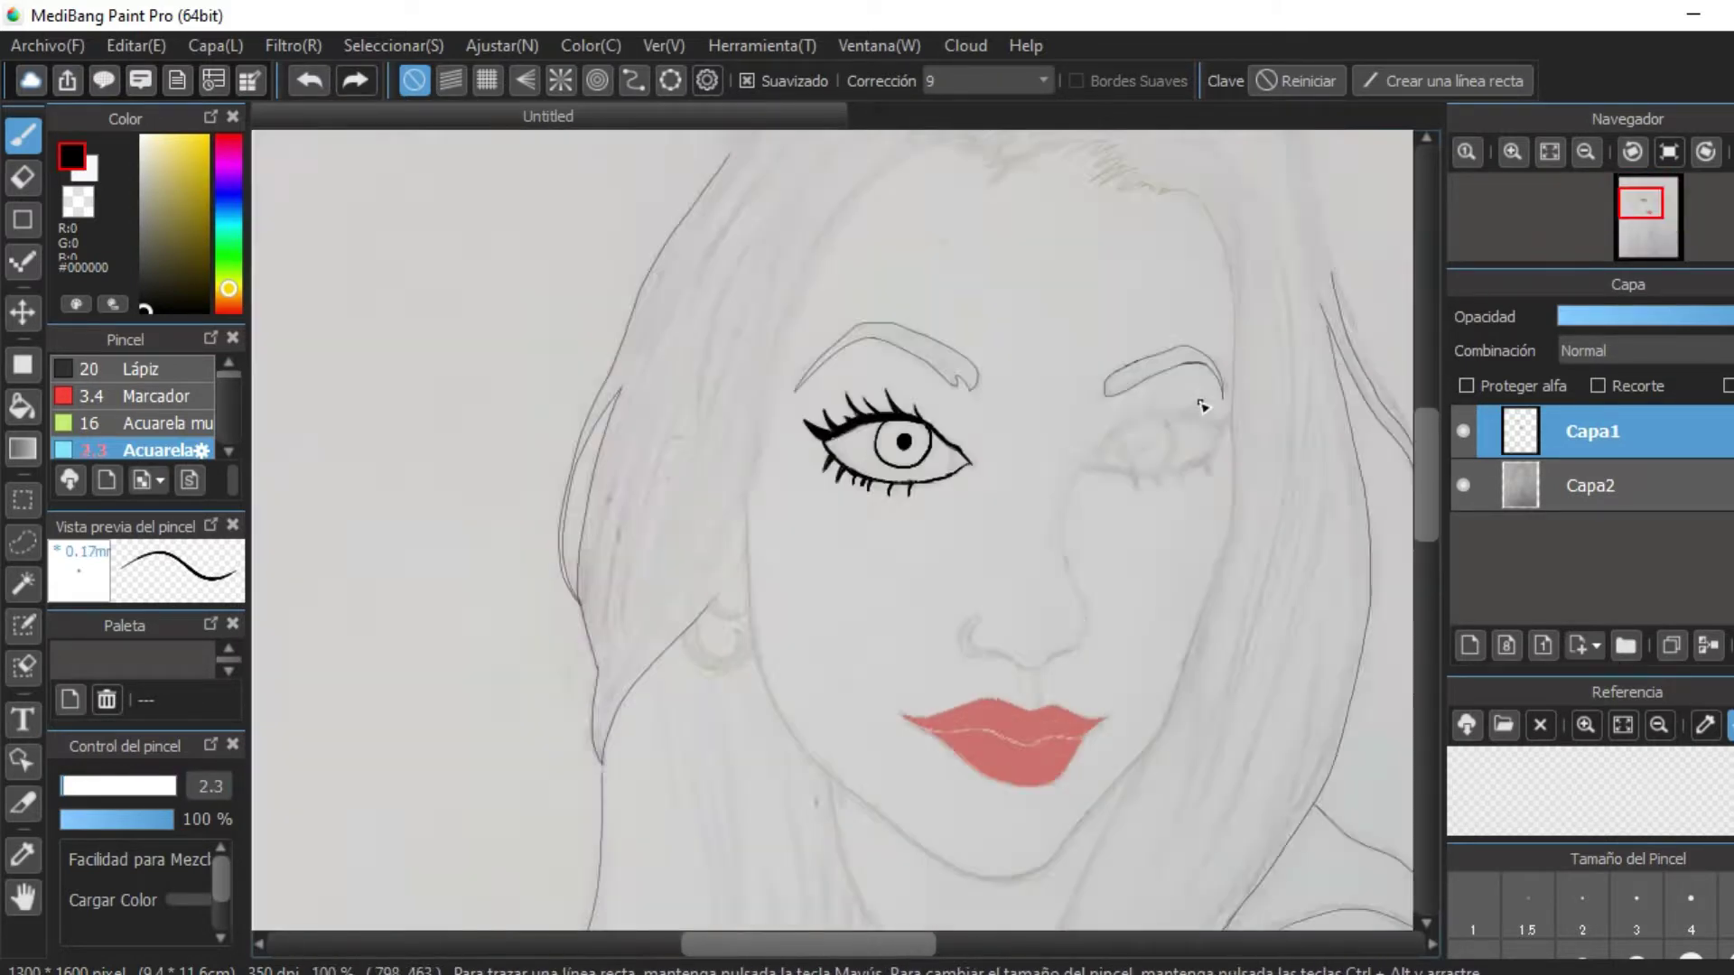
Outline the right eye of the main portrait in black and add its lower lashes with the 2.3 brush.
scroll(1242, 476, "up", 3)
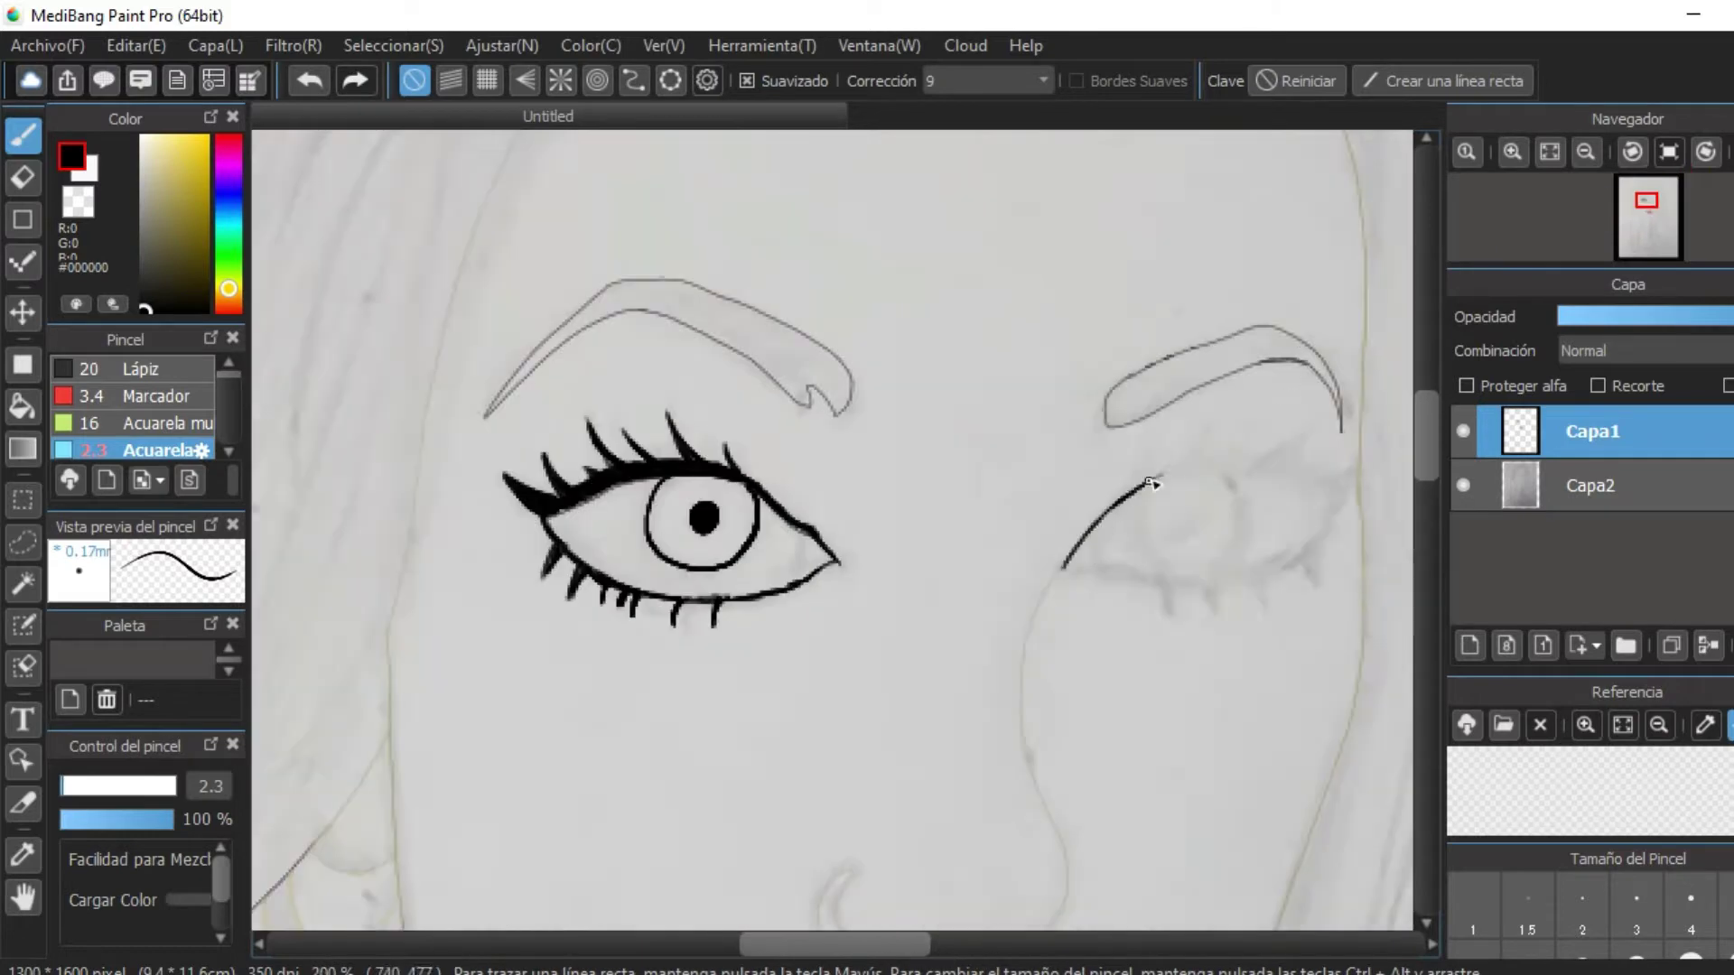
mouse_move(1152, 483)
left_mouse_down()
mouse_move(1210, 461)
mouse_move(1341, 483)
left_mouse_up()
scroll(1341, 483, "down", 3)
scroll(1341, 483, "up", 3)
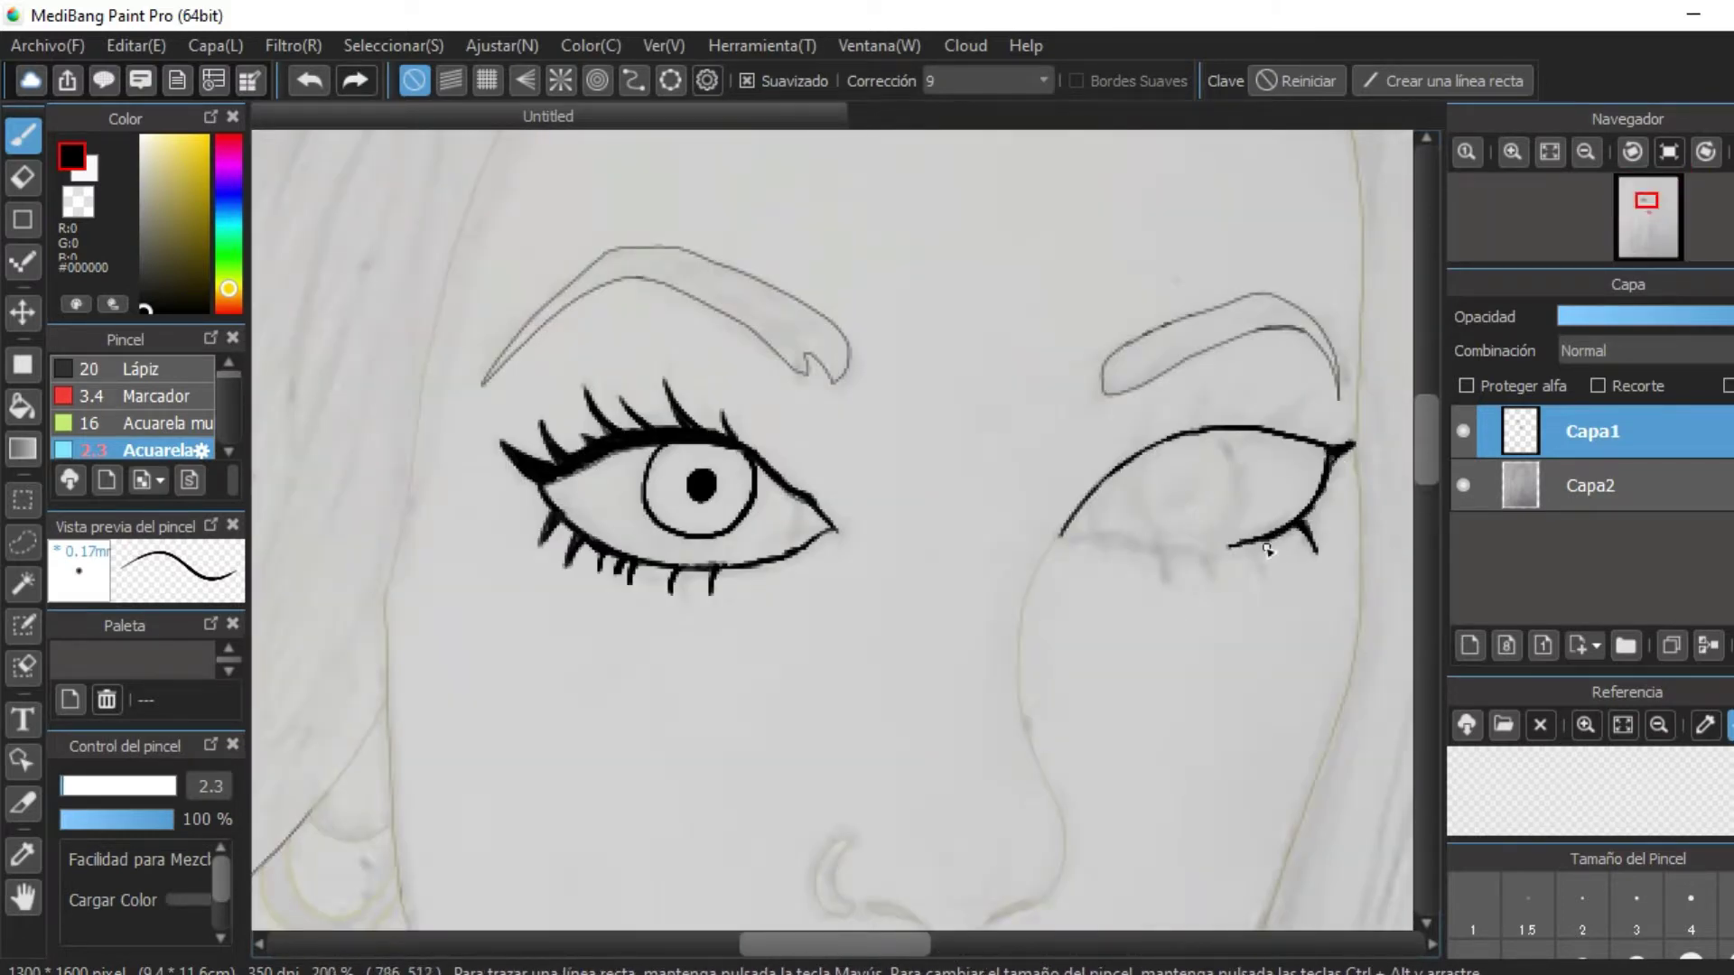
left_click_drag(1174, 550, 1062, 534)
scroll(1309, 500, "up", 5)
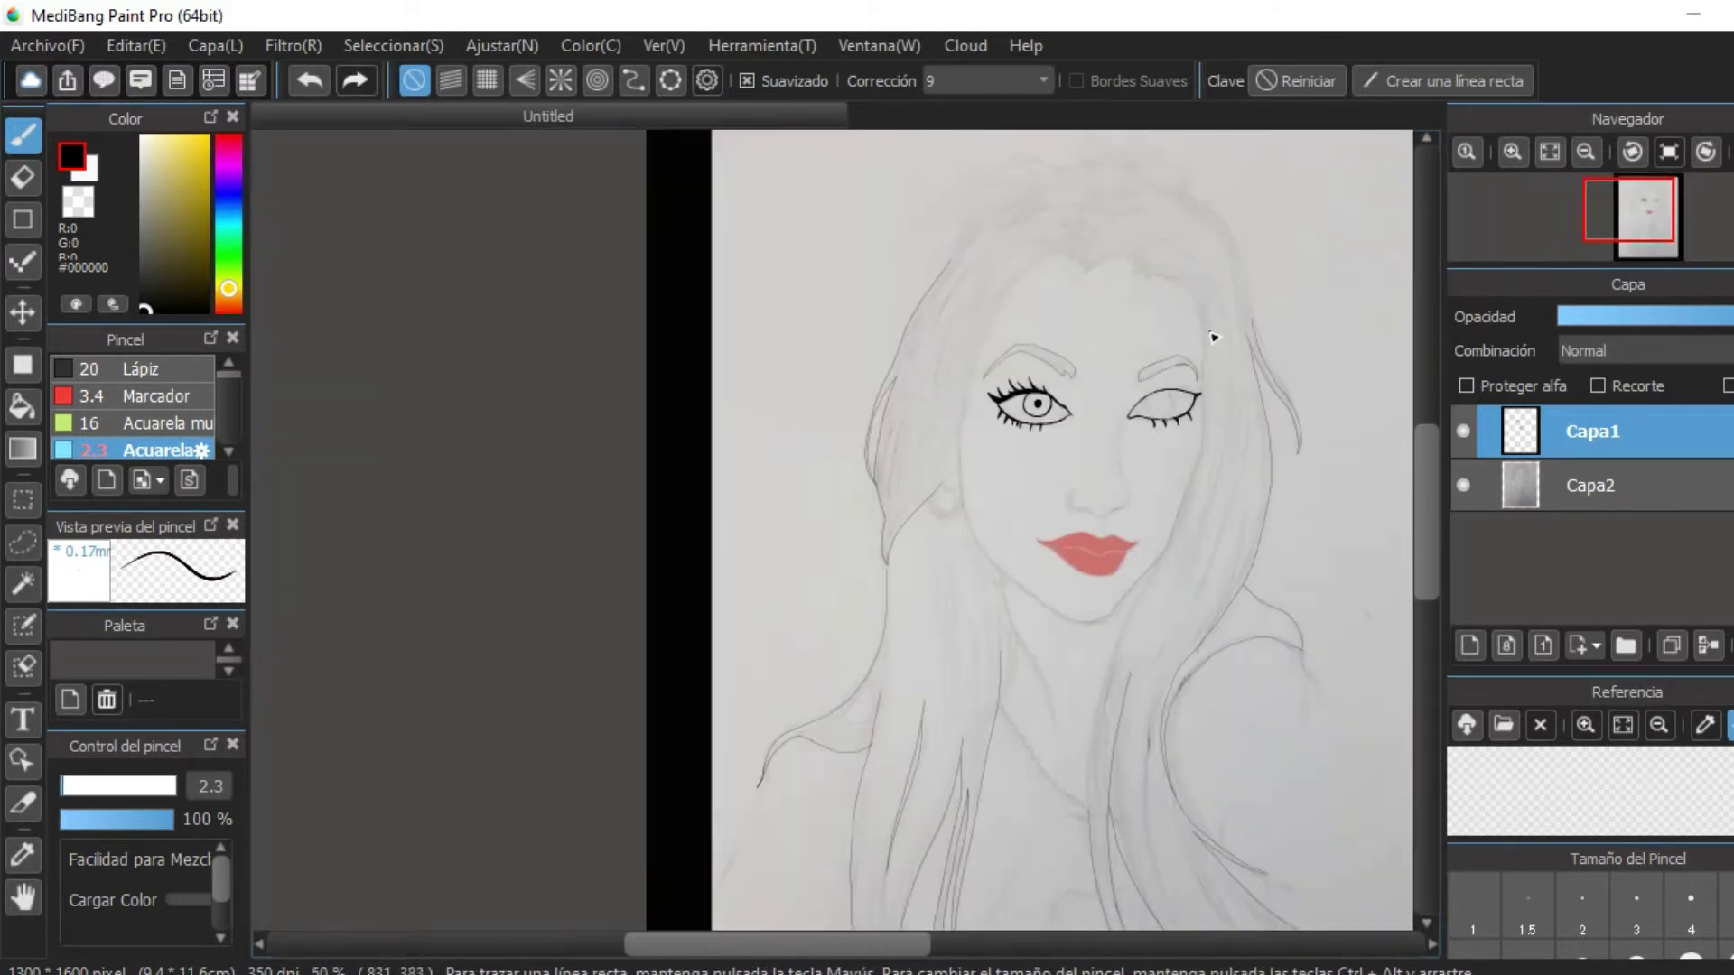
Replace the left iris outline with a faint one at 4% opacity, then draw a matching iris and black pupil in the right eye.
scroll(1038, 377, "up", 5)
scroll(928, 436, "down", 2)
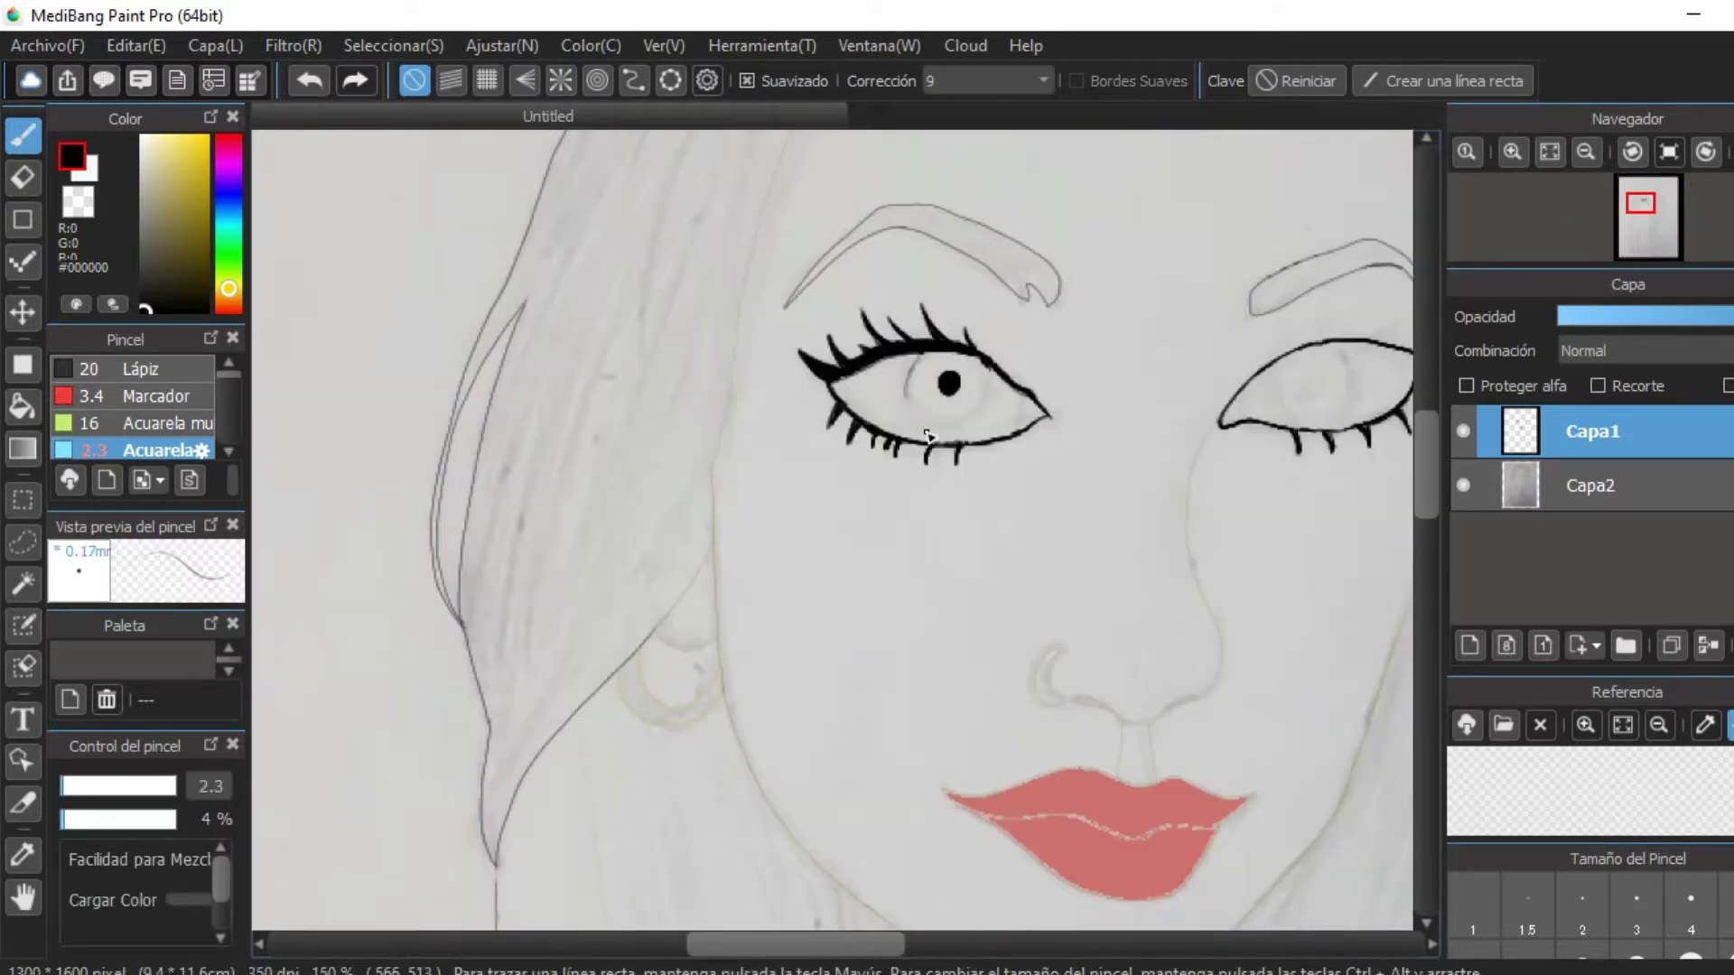
scroll(921, 431, "down", 2)
scroll(1288, 491, "up", 3)
scroll(1129, 497, "down", 3)
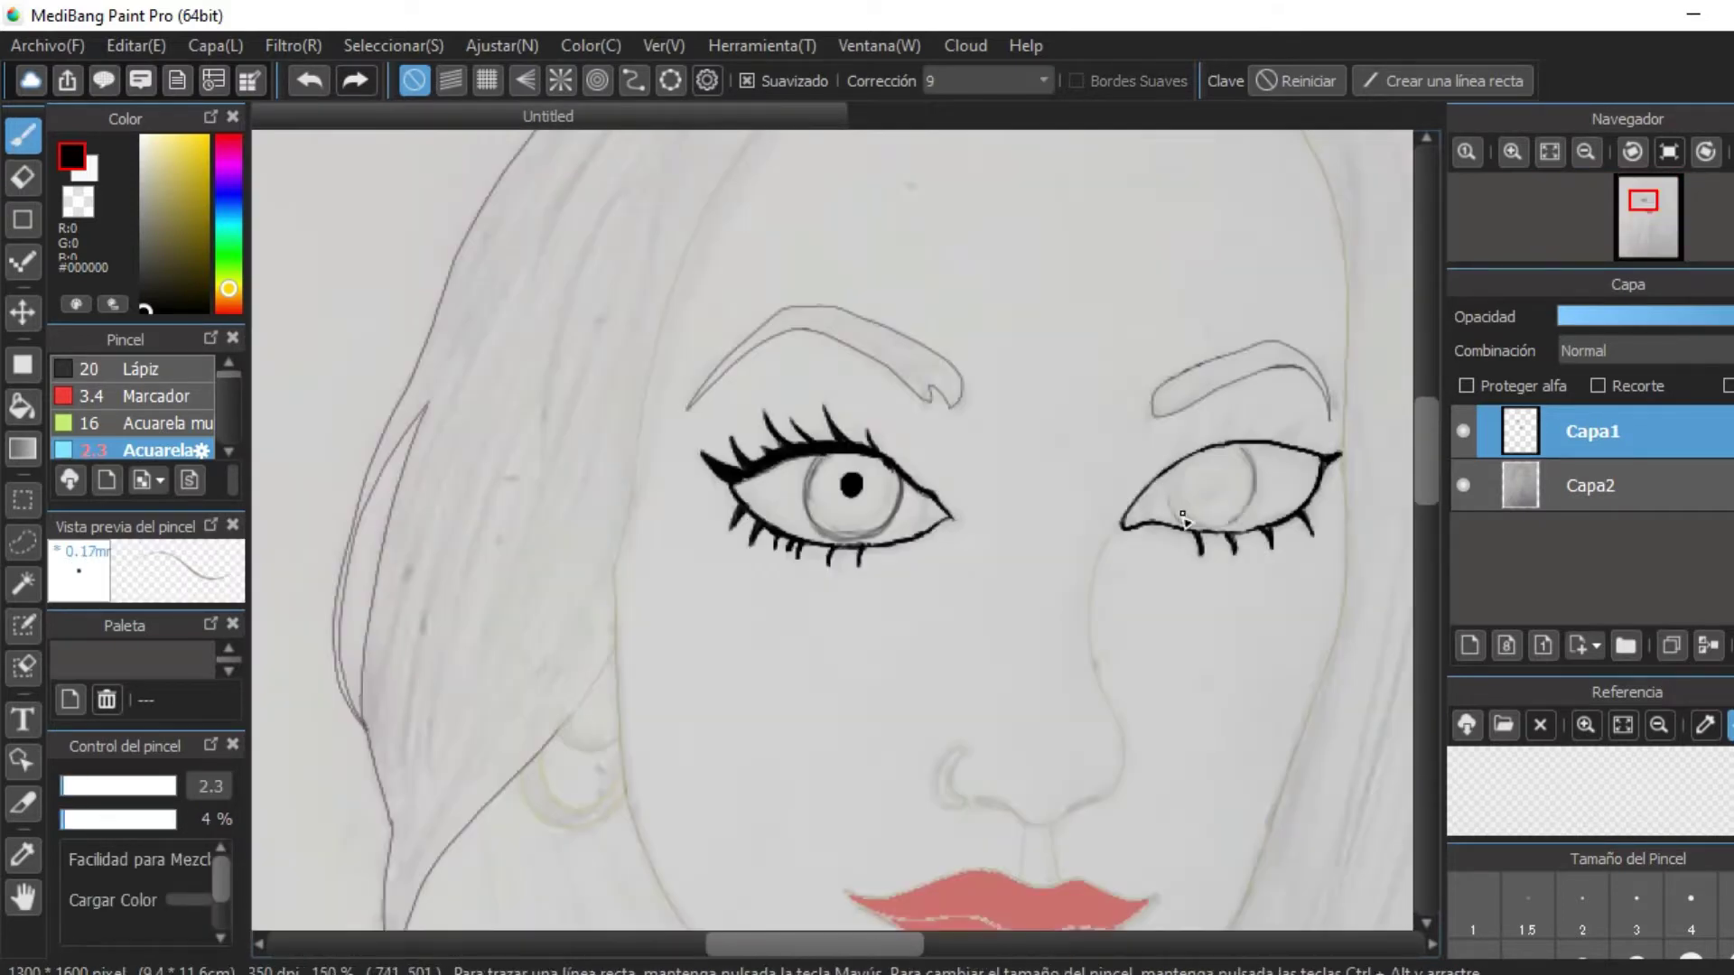
scroll(984, 319, "up", 4)
scroll(985, 319, "down", 3)
scroll(1222, 658, "up", 4)
Draw the line between the main portrait's lips in dark brown #2F1810 at 100% opacity.
scroll(1243, 387, "down", 6)
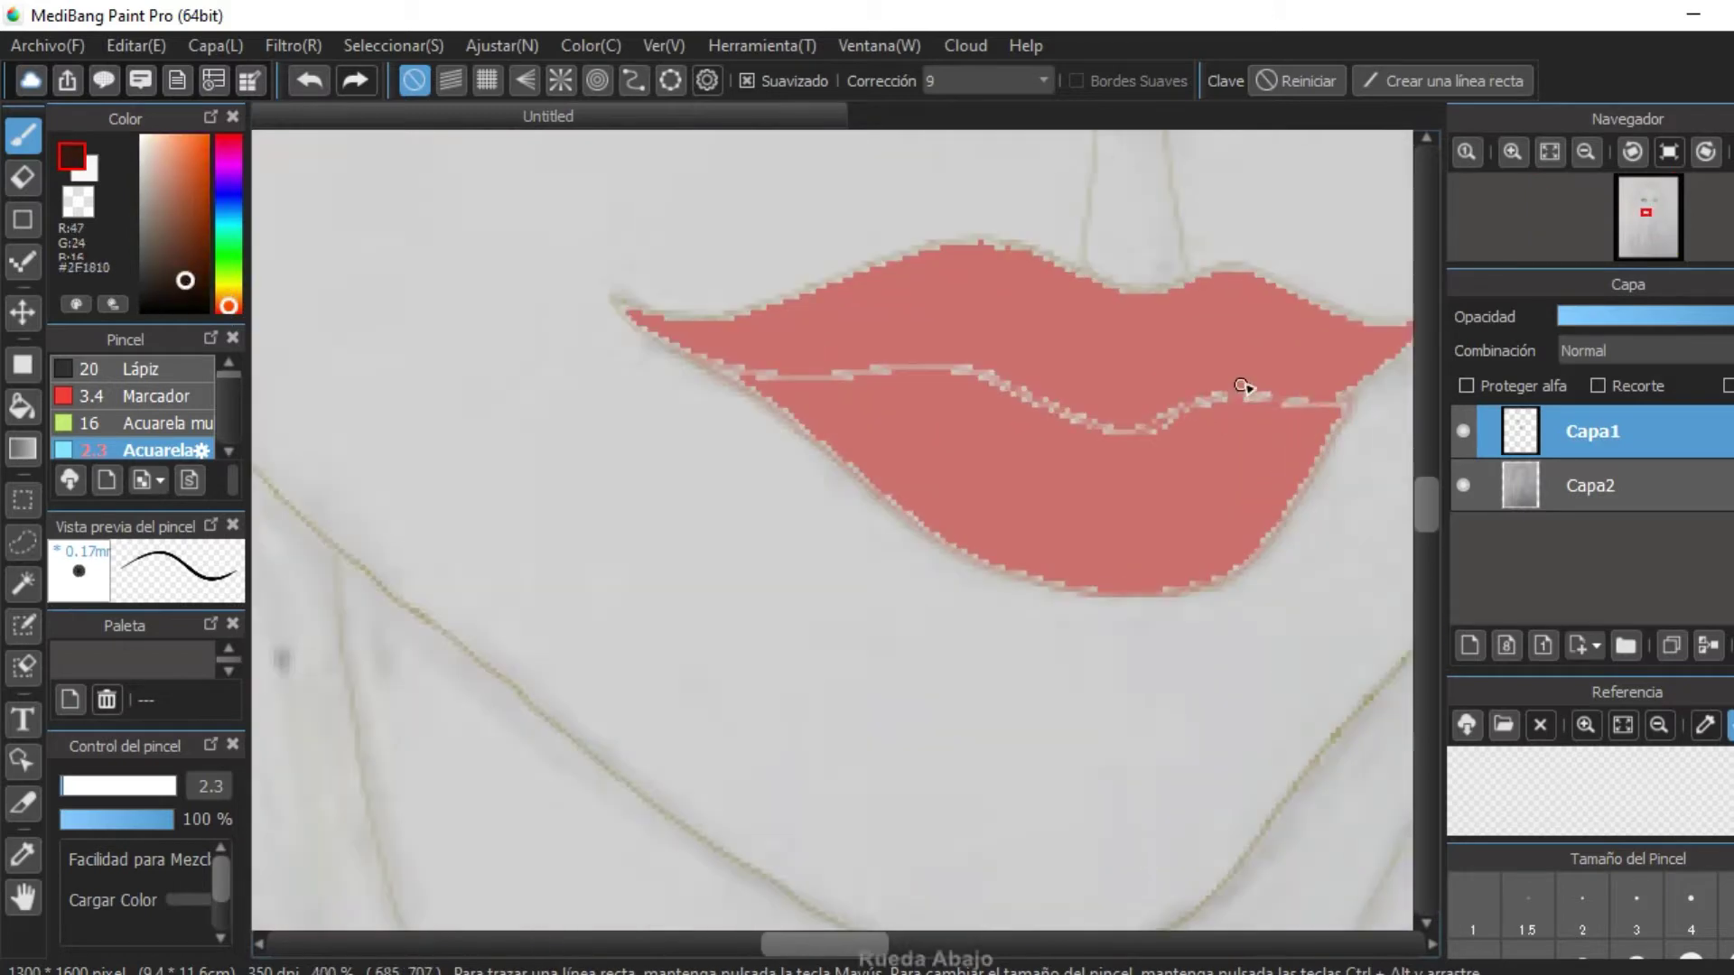
scroll(637, 322, "down", 5)
scroll(1295, 386, "up", 4)
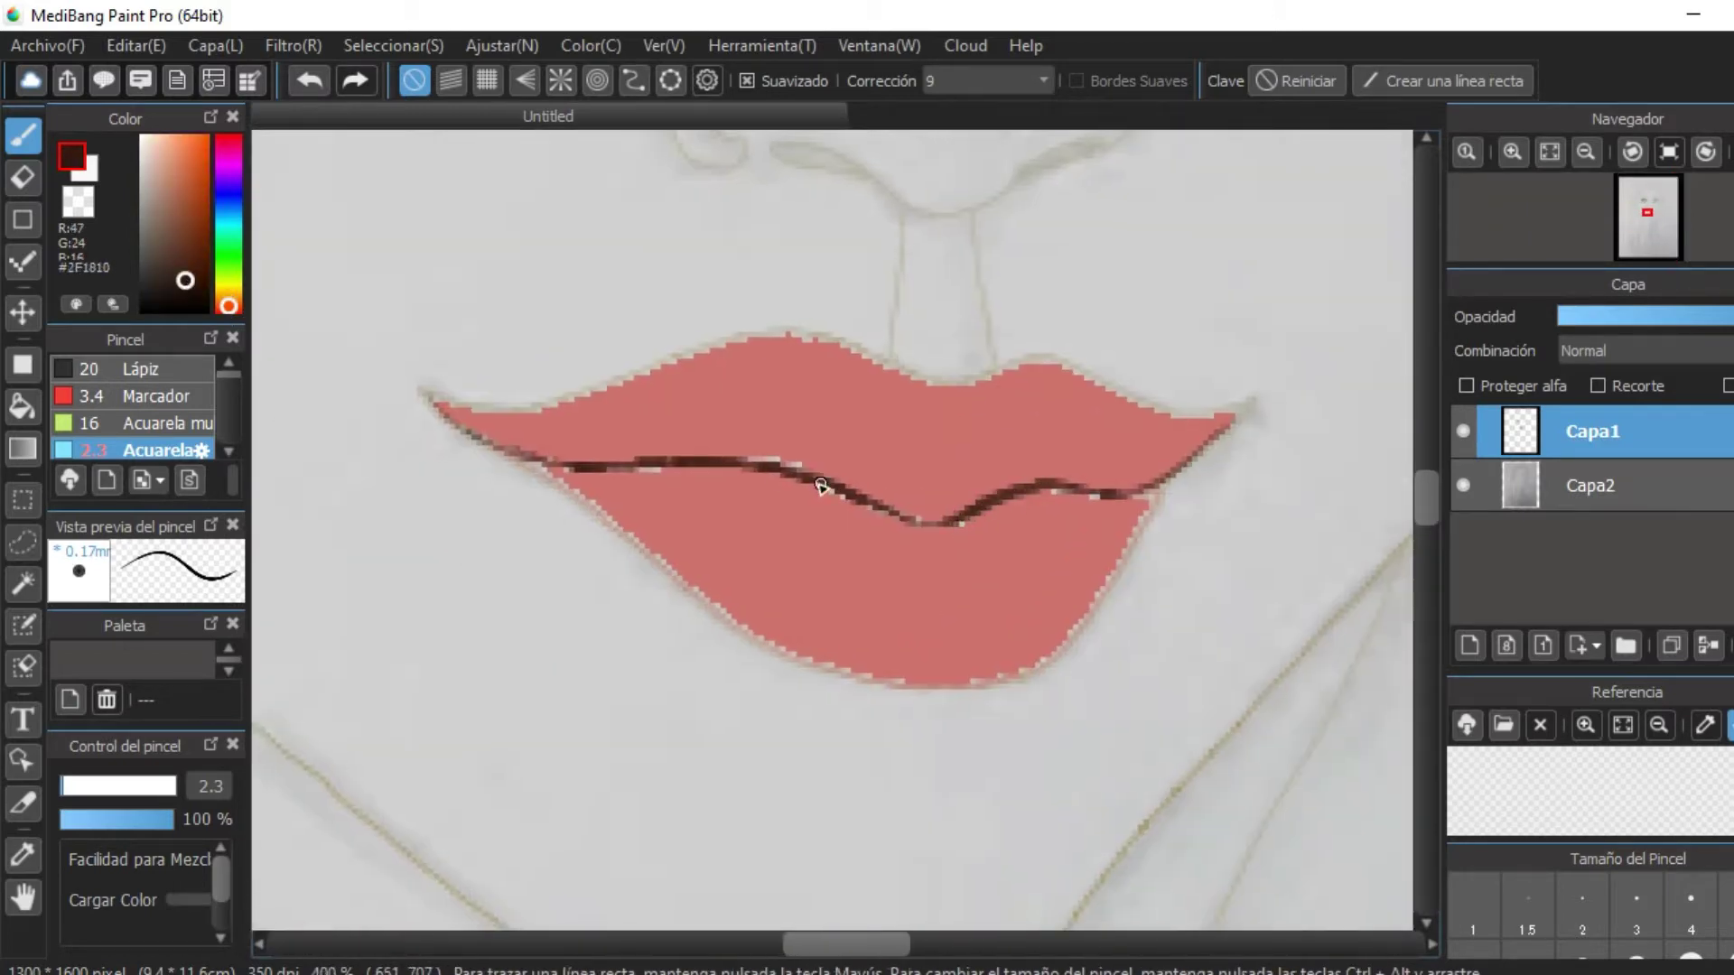
scroll(1296, 387, "down", 4)
scroll(1327, 569, "up", 3)
key("e")
Paint the corners of both eyes and the left eye's lower rim in light pink #F9BDBA.
scroll(1090, 402, "down", 4)
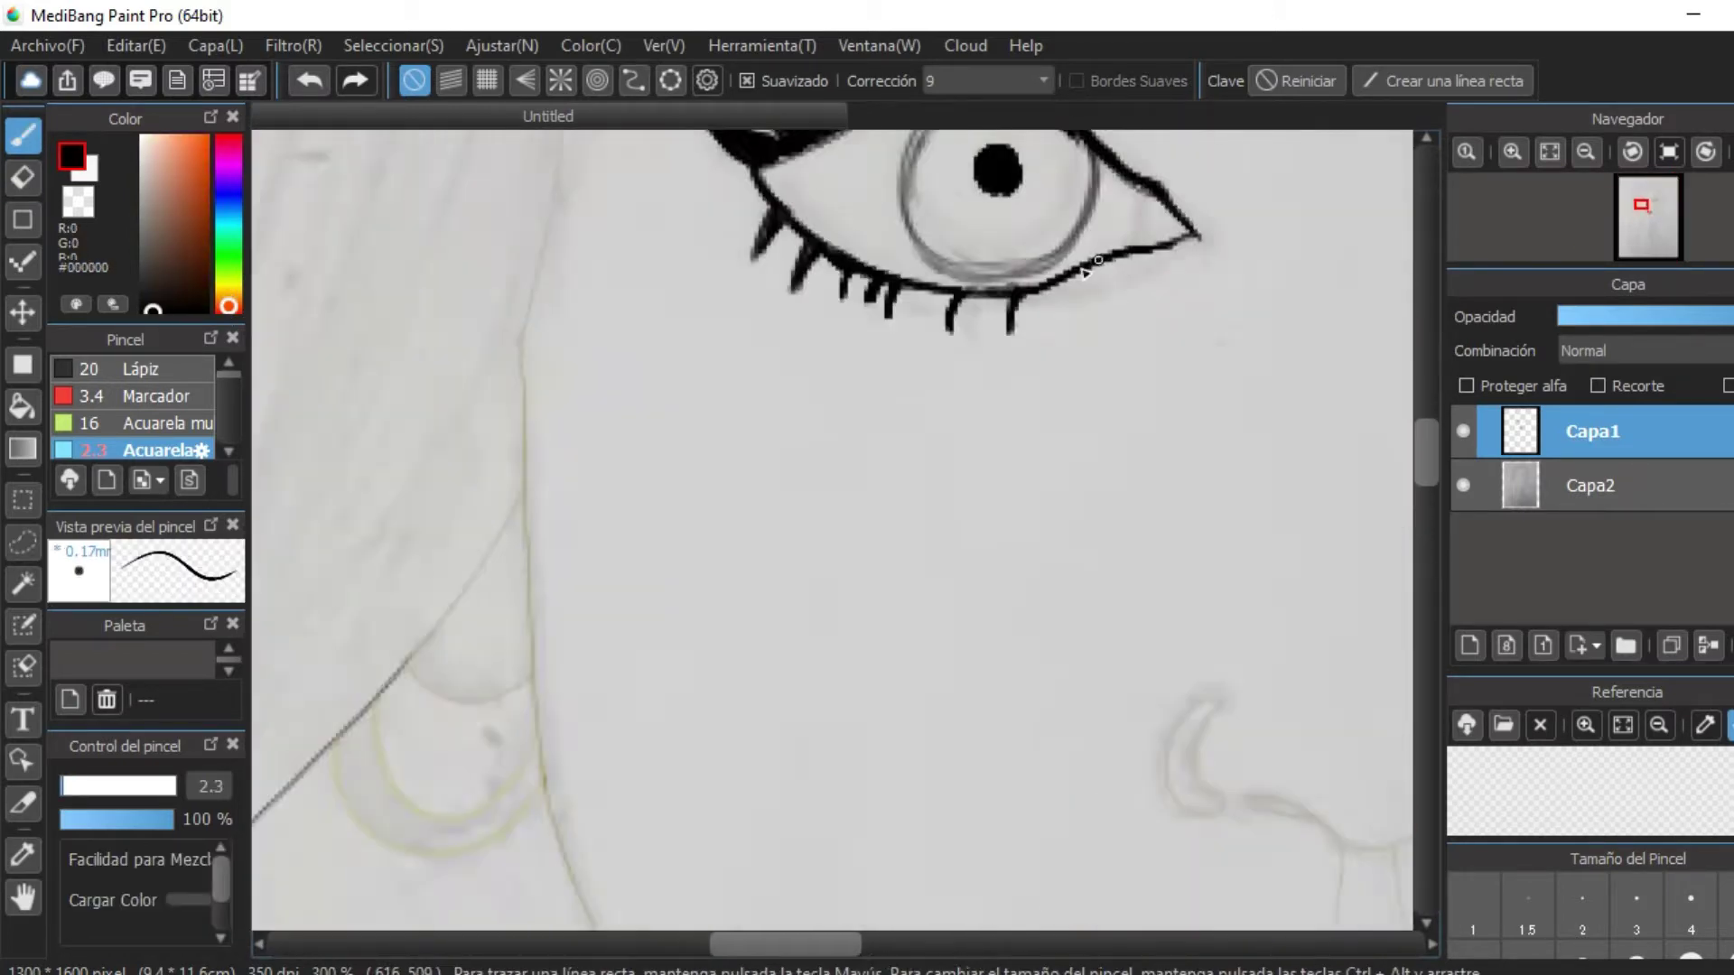
left_click(1068, 343, "alt")
mouse_move(1135, 331)
left_mouse_down()
mouse_move(859, 415)
mouse_move(672, 426)
left_mouse_up()
left_click_drag(358, 252, 350, 207)
left_click(761, 416, "alt")
scroll(960, 368, "up", 4)
scroll(959, 368, "down", 1)
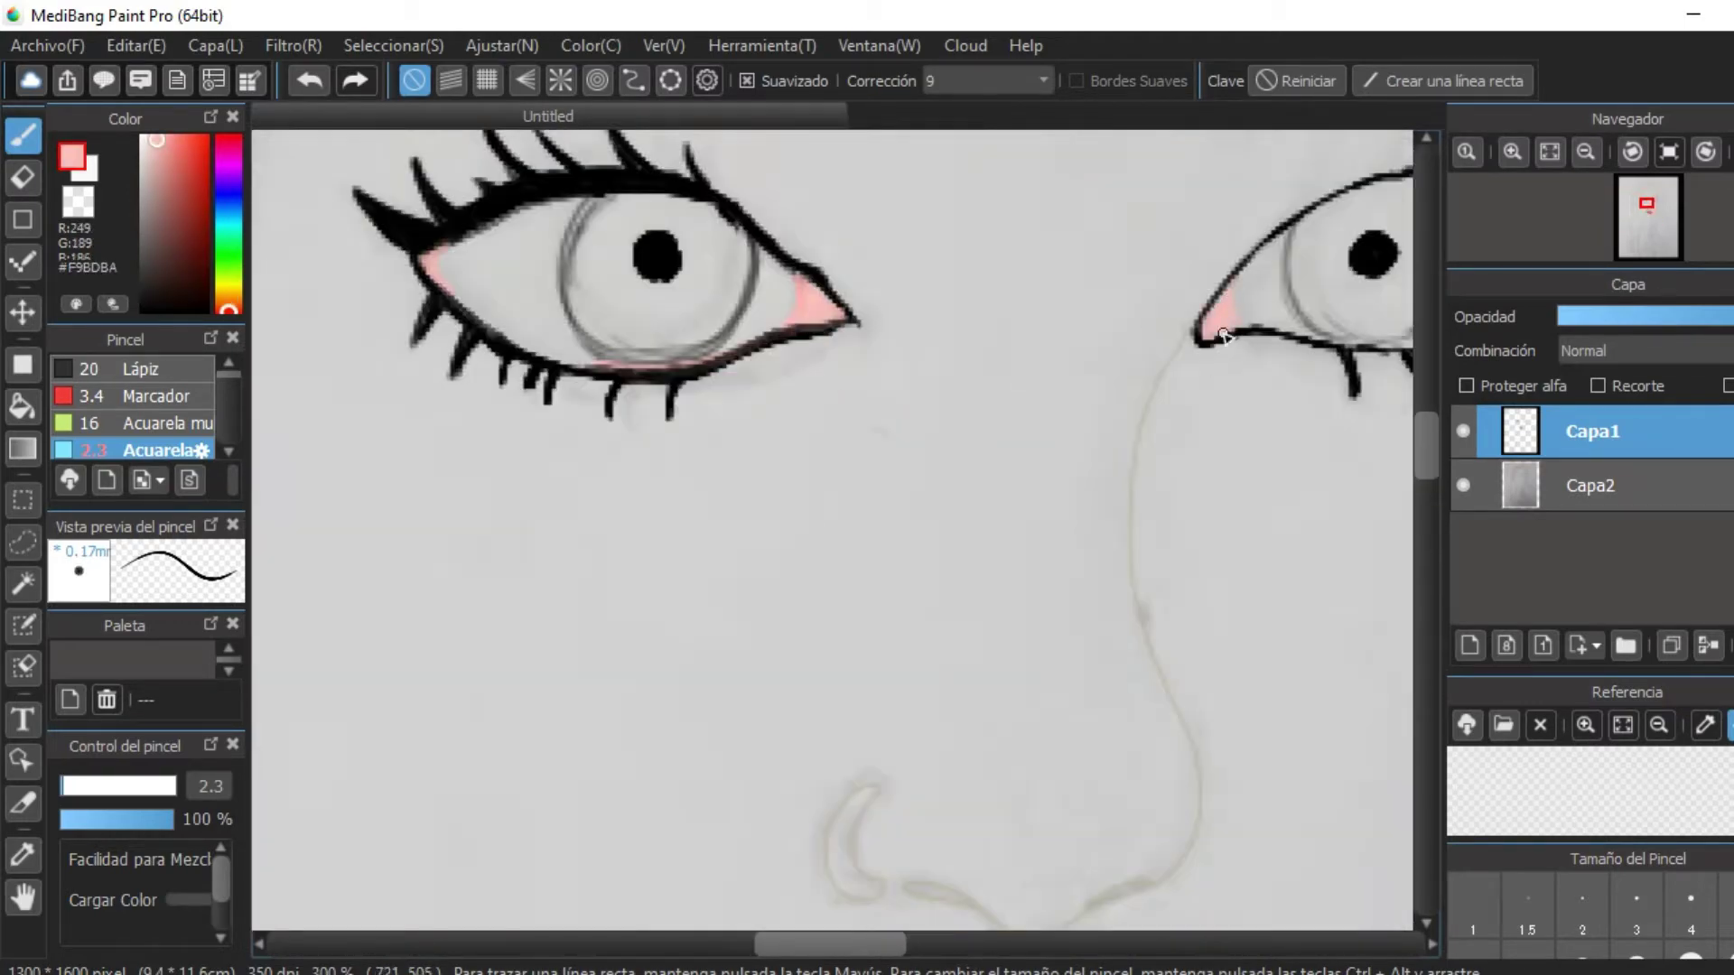
scroll(1192, 460, "up", 3)
Pick black from the drawing and add upper lashes to the right eye with the 2.7 brush.
scroll(1140, 387, "down", 4)
left_click(1191, 432, "alt")
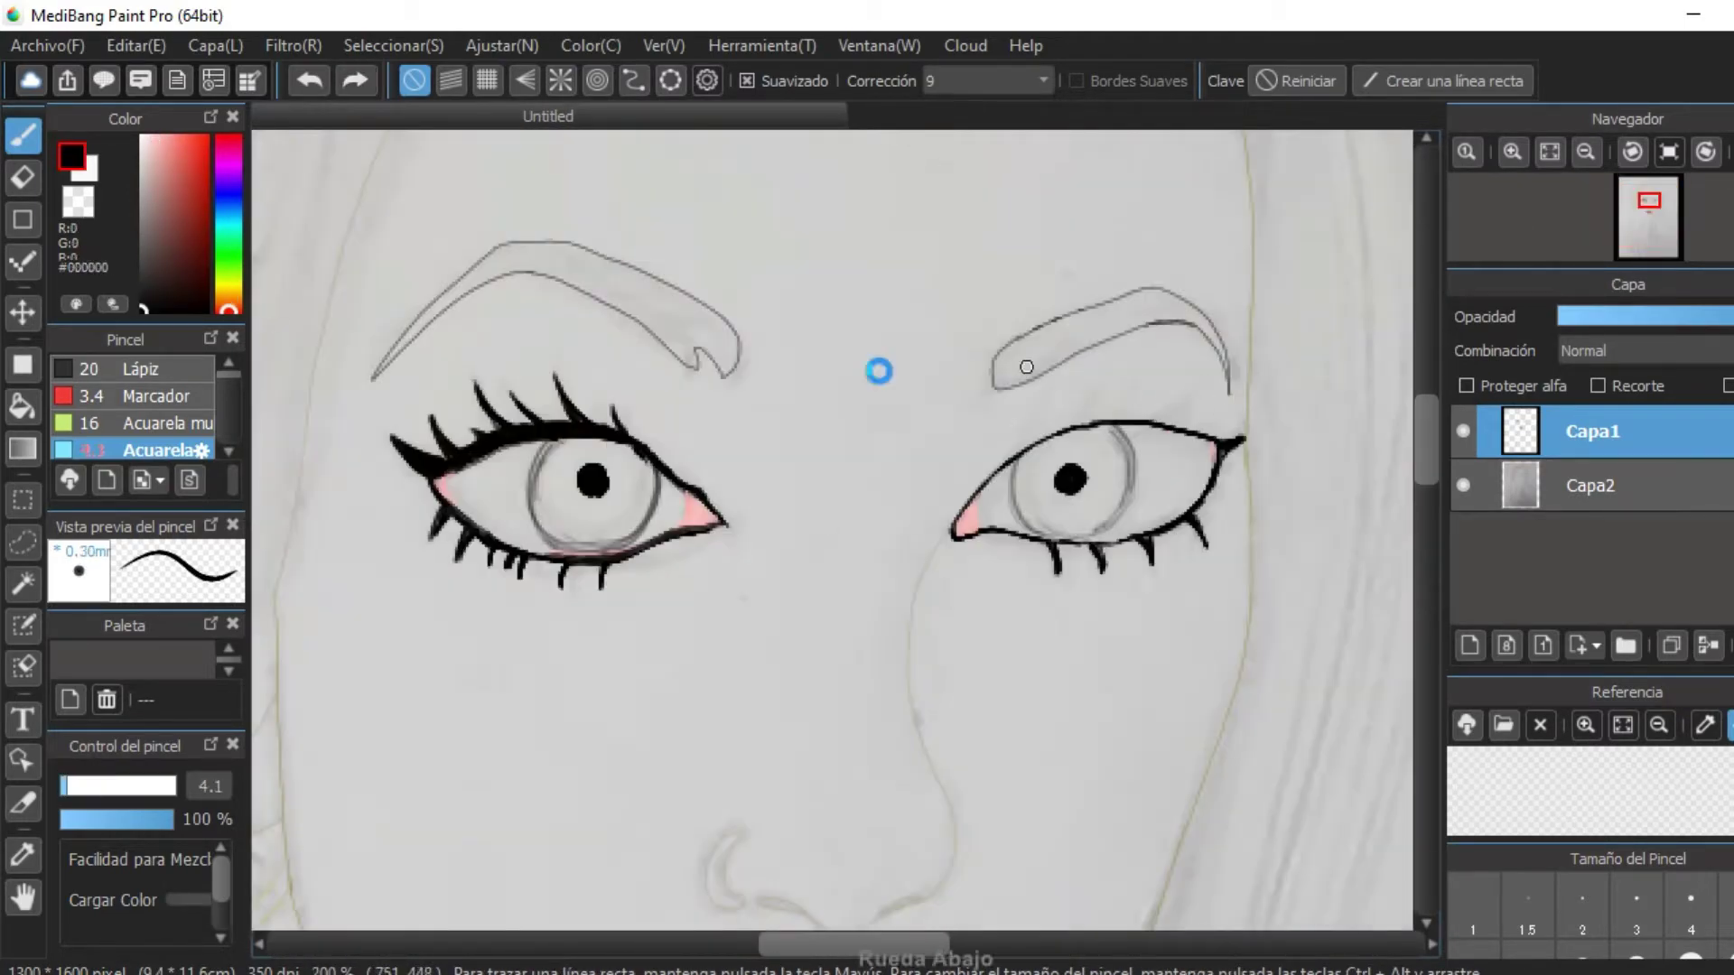
scroll(1027, 367, "up", 1)
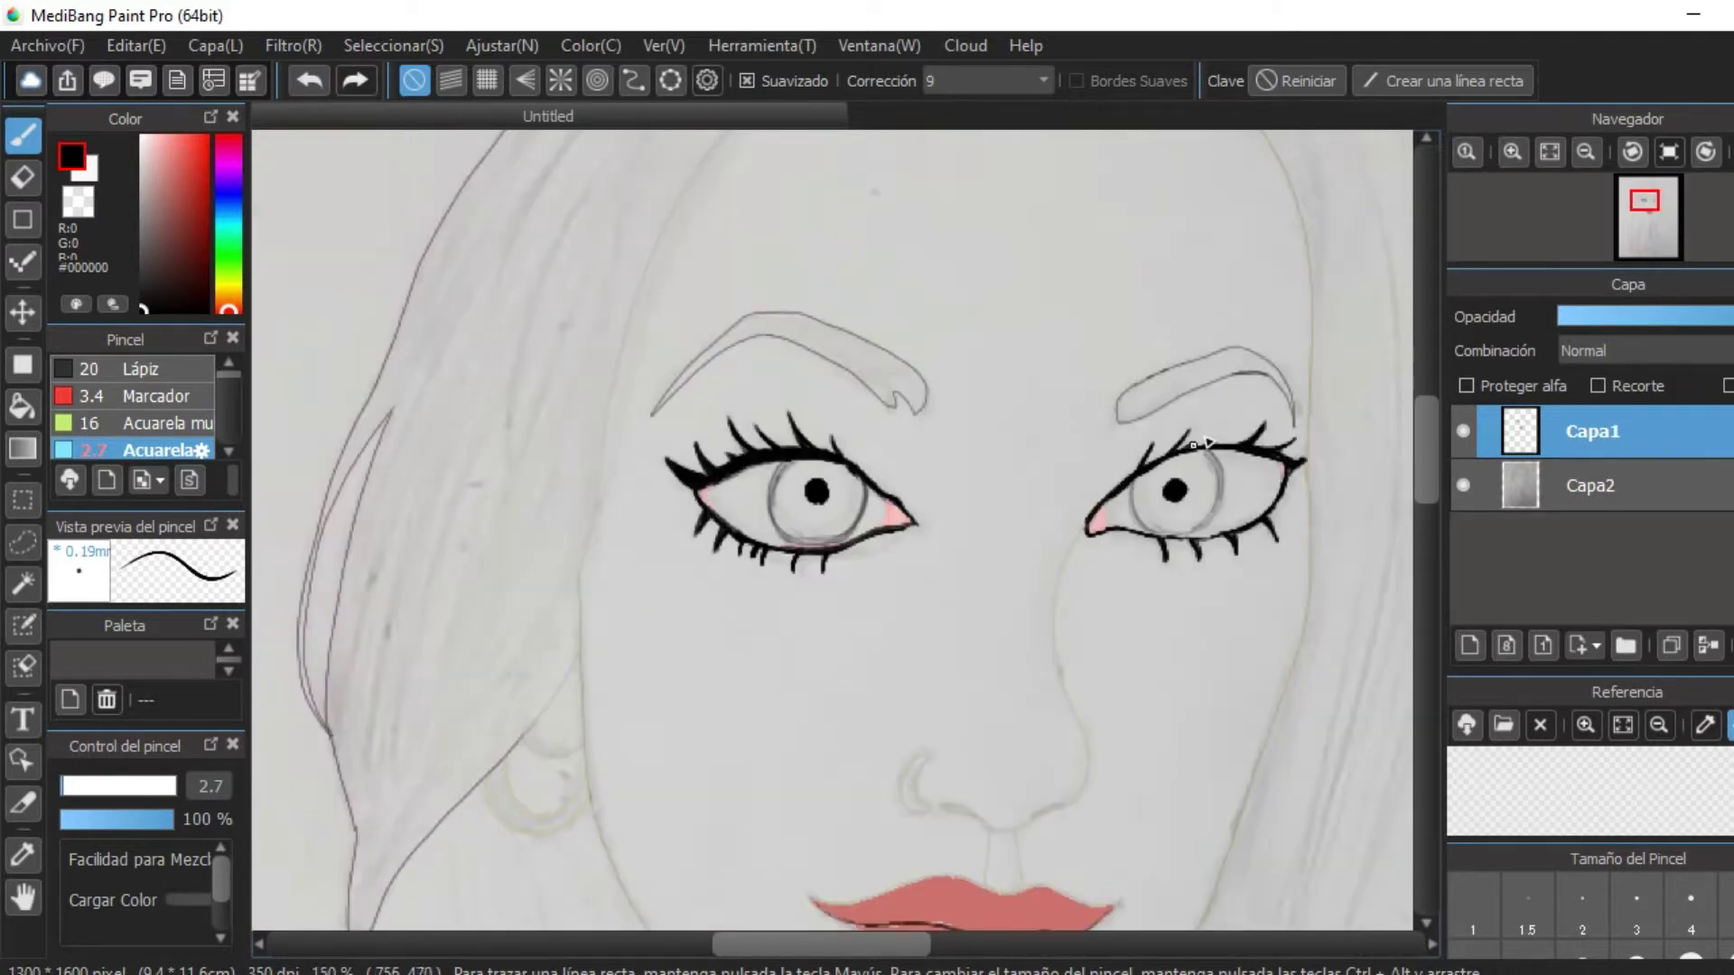
scroll(1319, 542, "up", 3)
scroll(1262, 587, "down", 2)
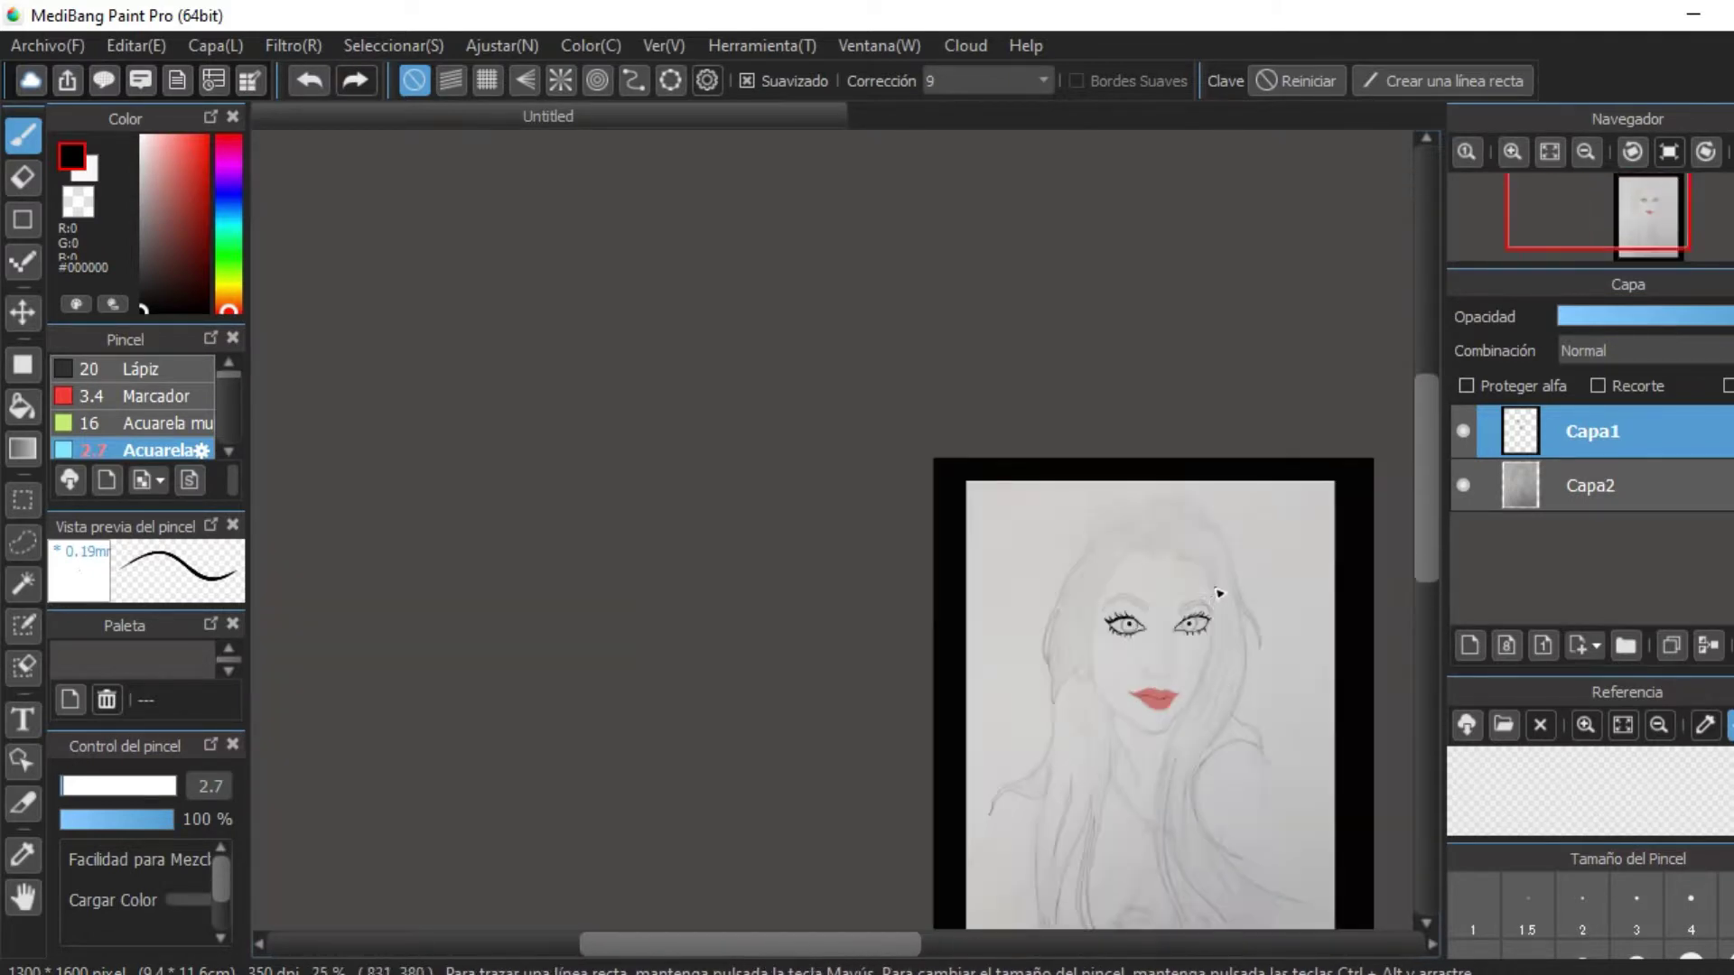
Select both eyes with their lashes using the lasso and shrink them slightly with Transform.
key("l")
scroll(1206, 617, "down", 2)
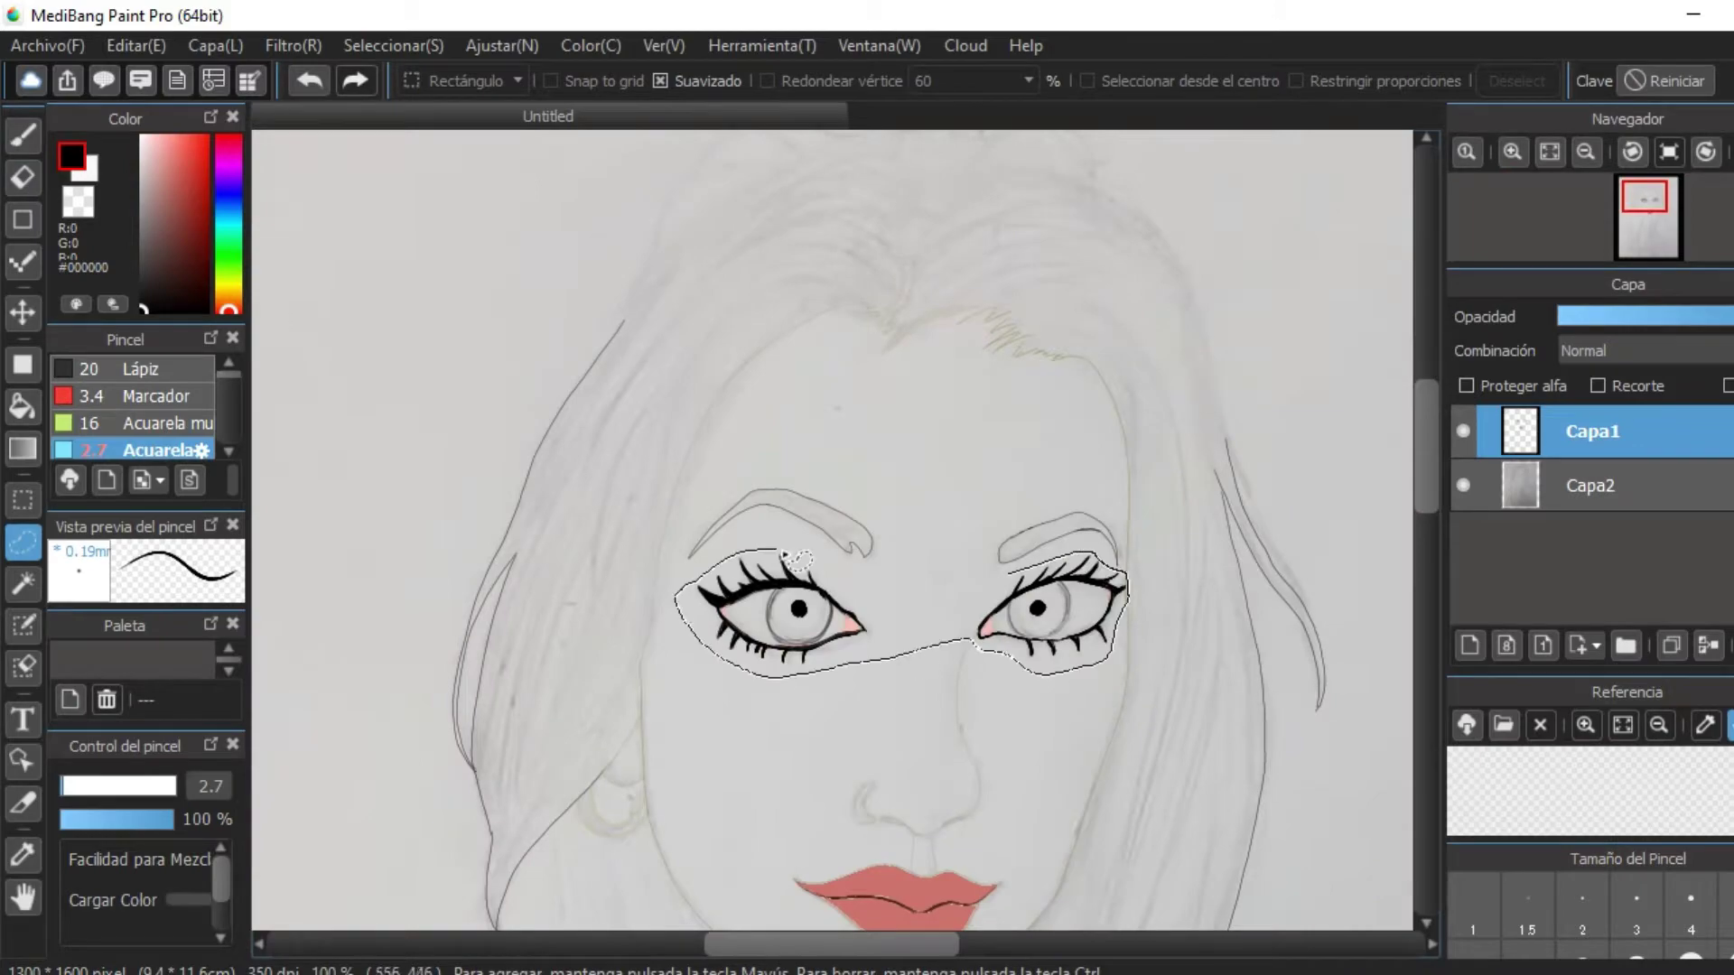
key("ctrl+t")
key("Escape")
scroll(1327, 603, "up", 2)
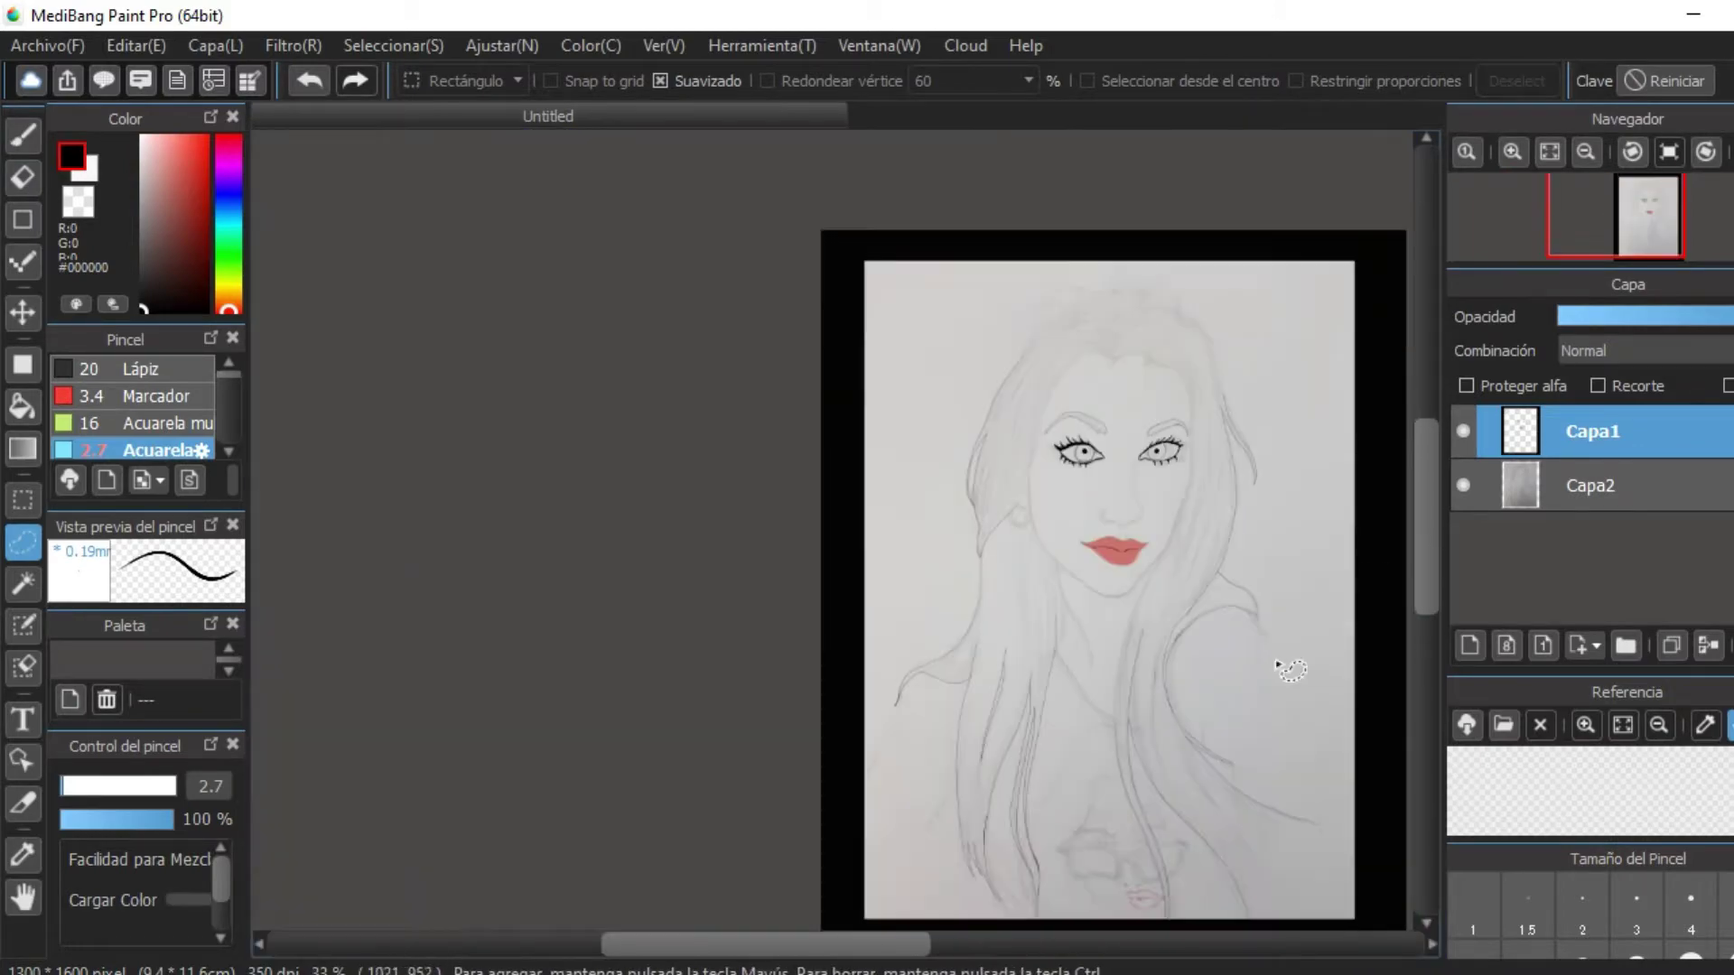
Set the brush to skin tone #EACB99 at size 1 and close the gaps along the hairline.
key("b")
scroll(600, 232, "down", 5)
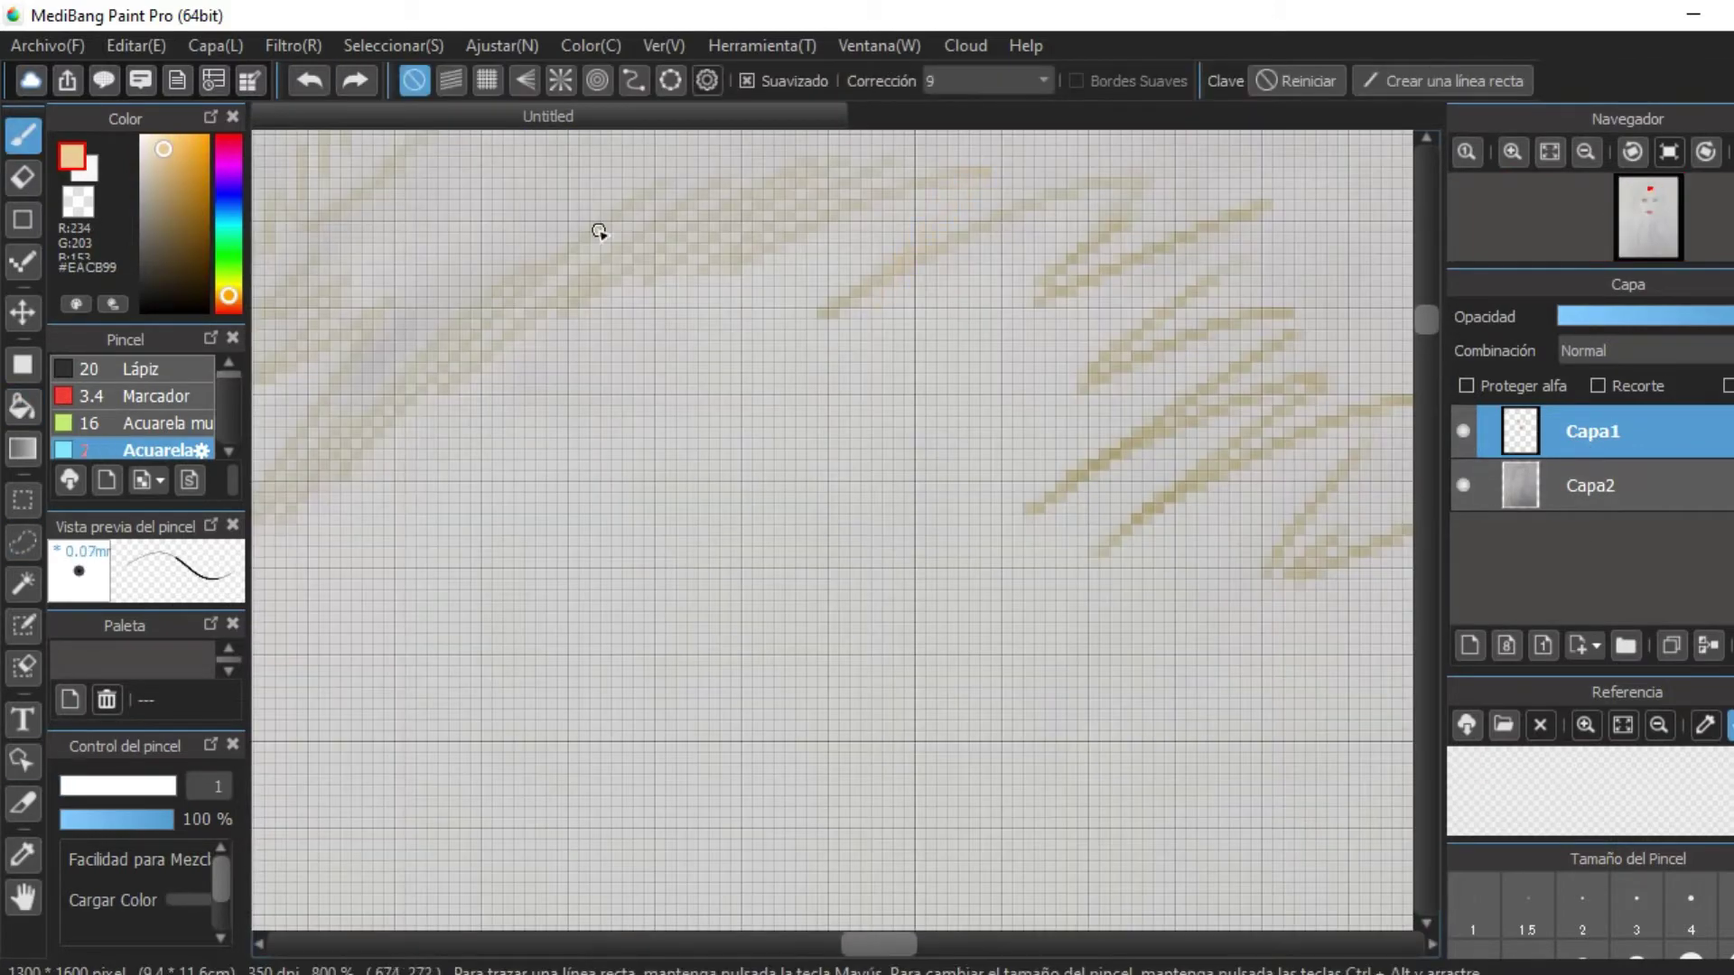
scroll(1206, 619, "up", 3)
scroll(1206, 619, "up", 2)
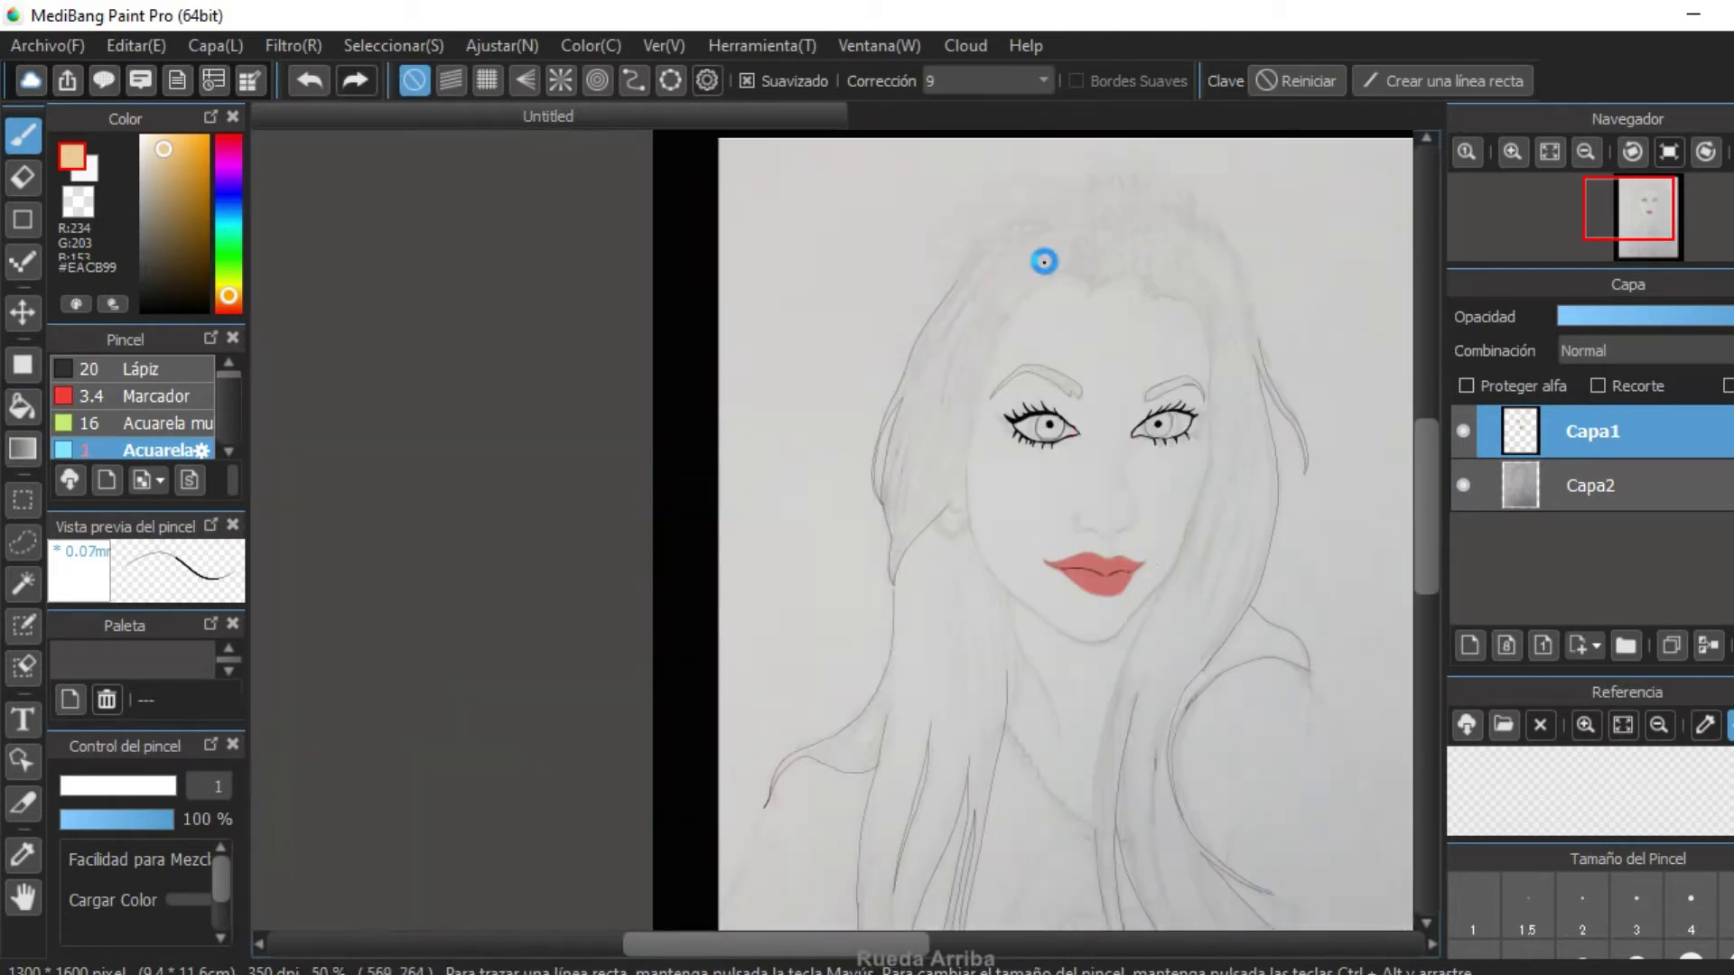
Check the face outline for remaining gaps near the ear and fill the face and neck with skin tone using the Bucket tool.
key("g")
scroll(766, 376, "down", 5)
scroll(835, 591, "up", 3)
key("e")
scroll(835, 592, "down", 3)
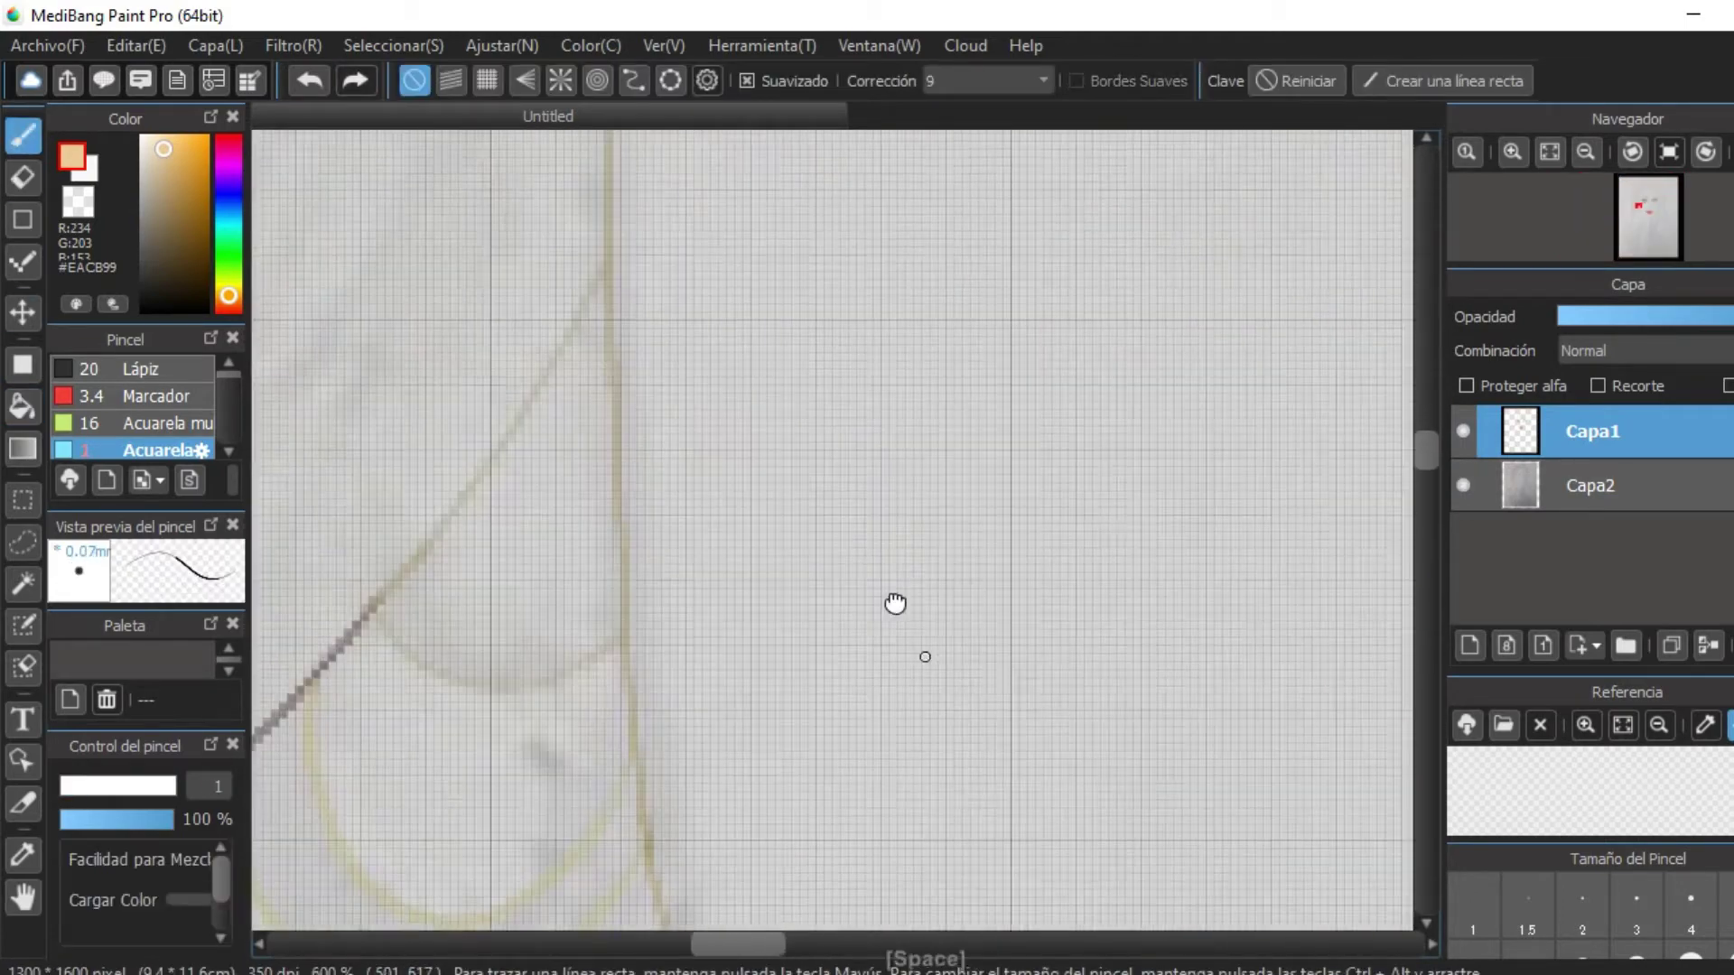
key("g")
scroll(894, 599, "up", 5)
Trace the hair and forehead contours of the face on the shirt in black with the size 1 brush.
scroll(1081, 376, "down", 3)
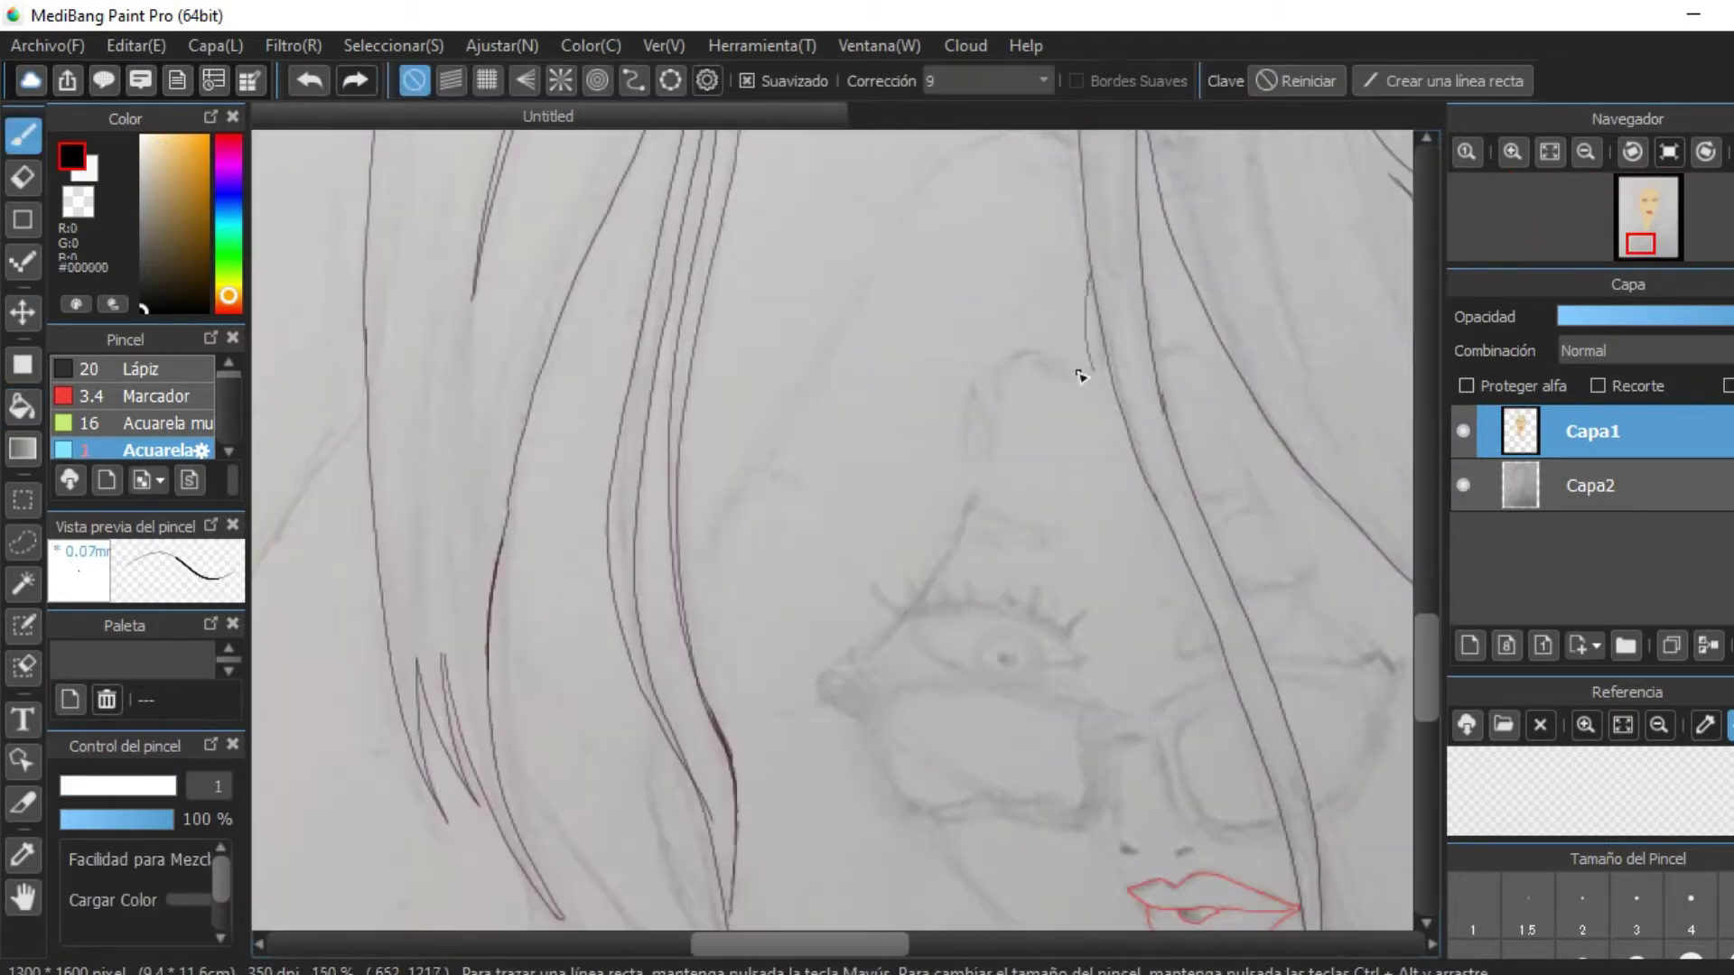
scroll(1038, 232, "up", 4)
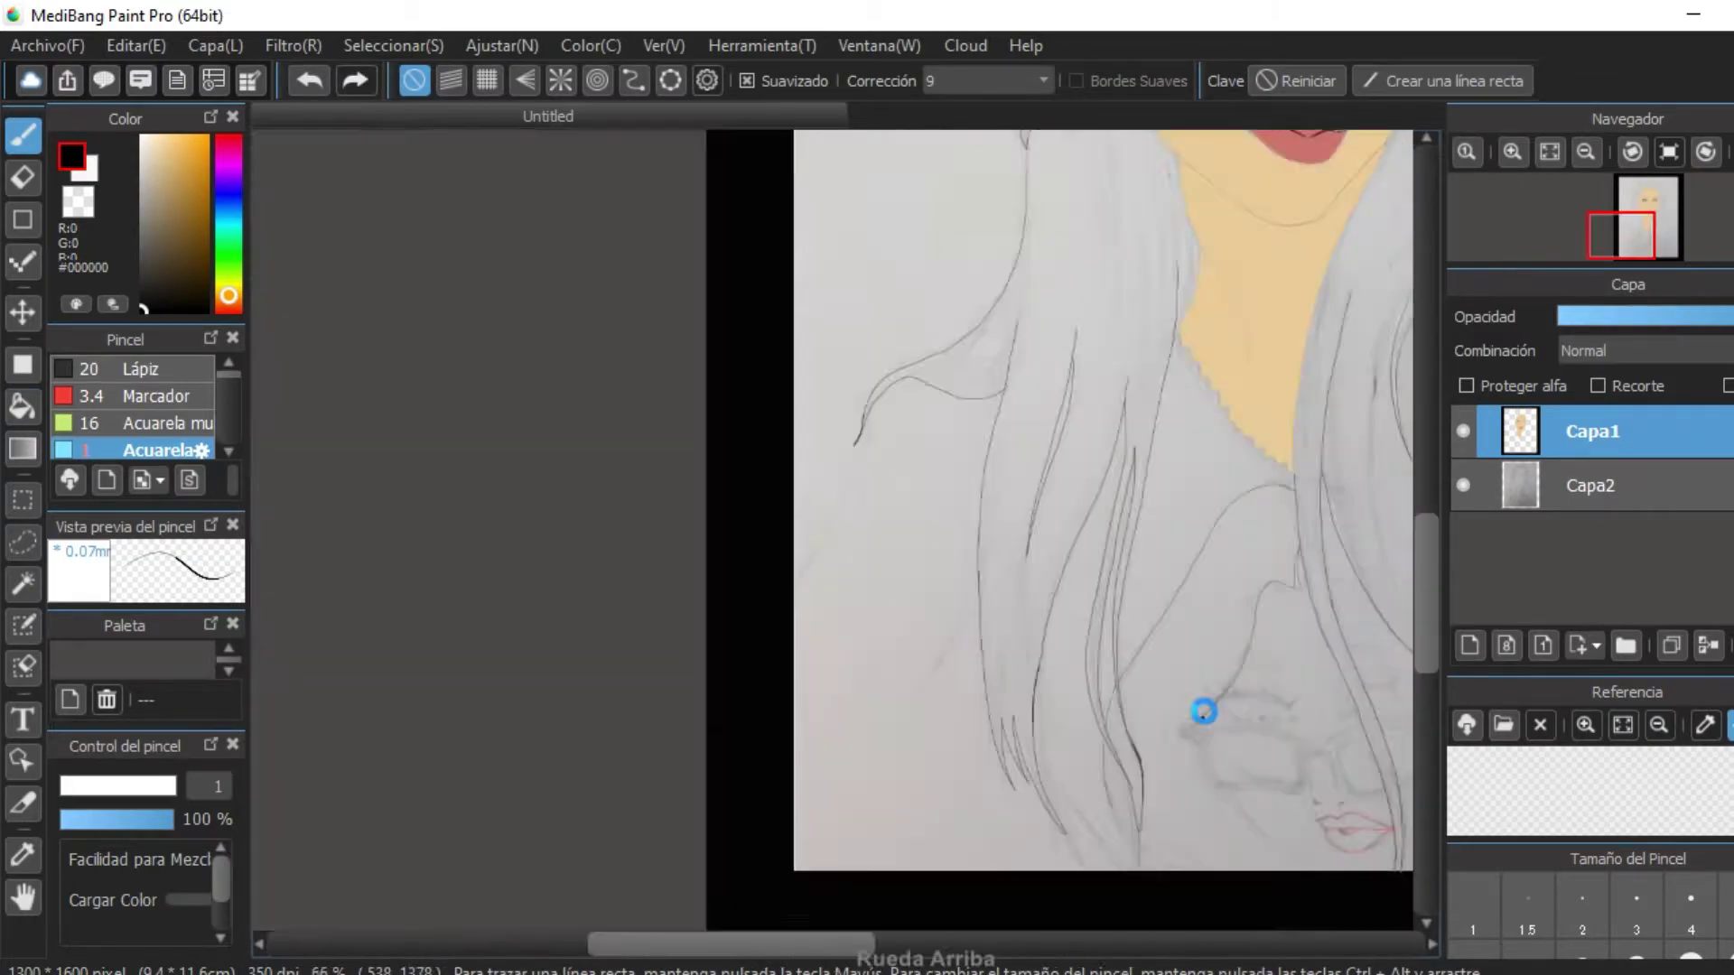
scroll(1326, 809, "down", 4)
scroll(933, 391, "up", 2)
scroll(1095, 604, "down", 2)
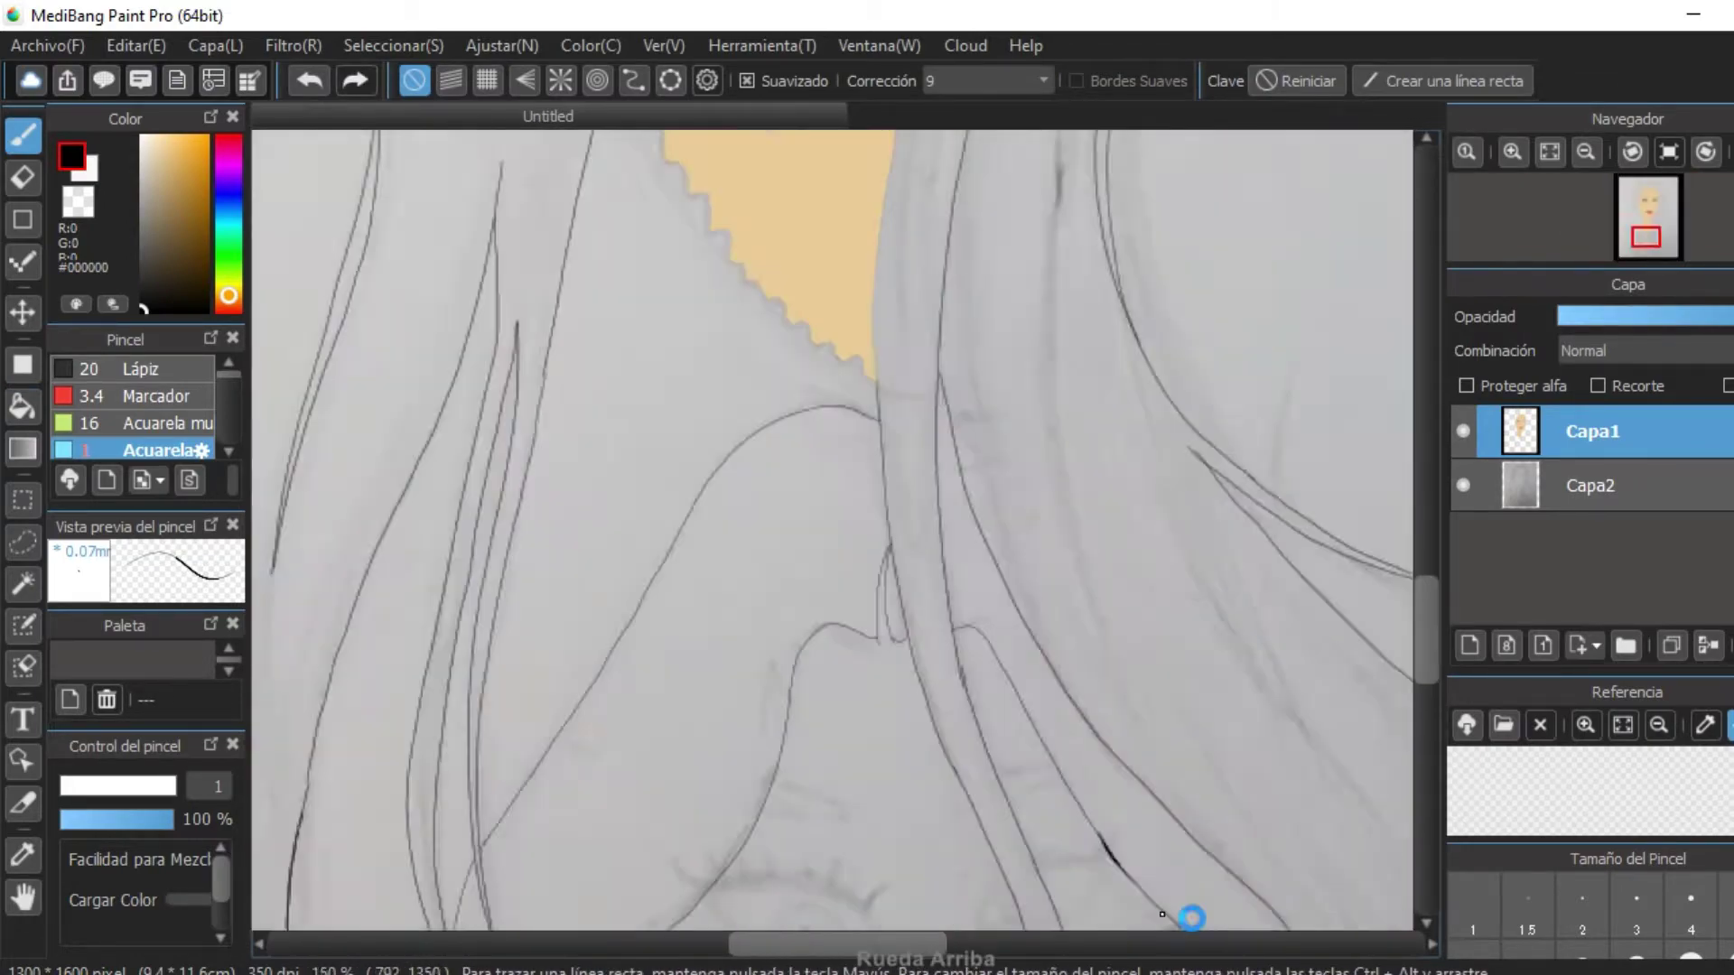
scroll(933, 654, "up", 2)
Trace the glasses and eyebrows of the face on the shirt in black.
scroll(1293, 788, "down", 2)
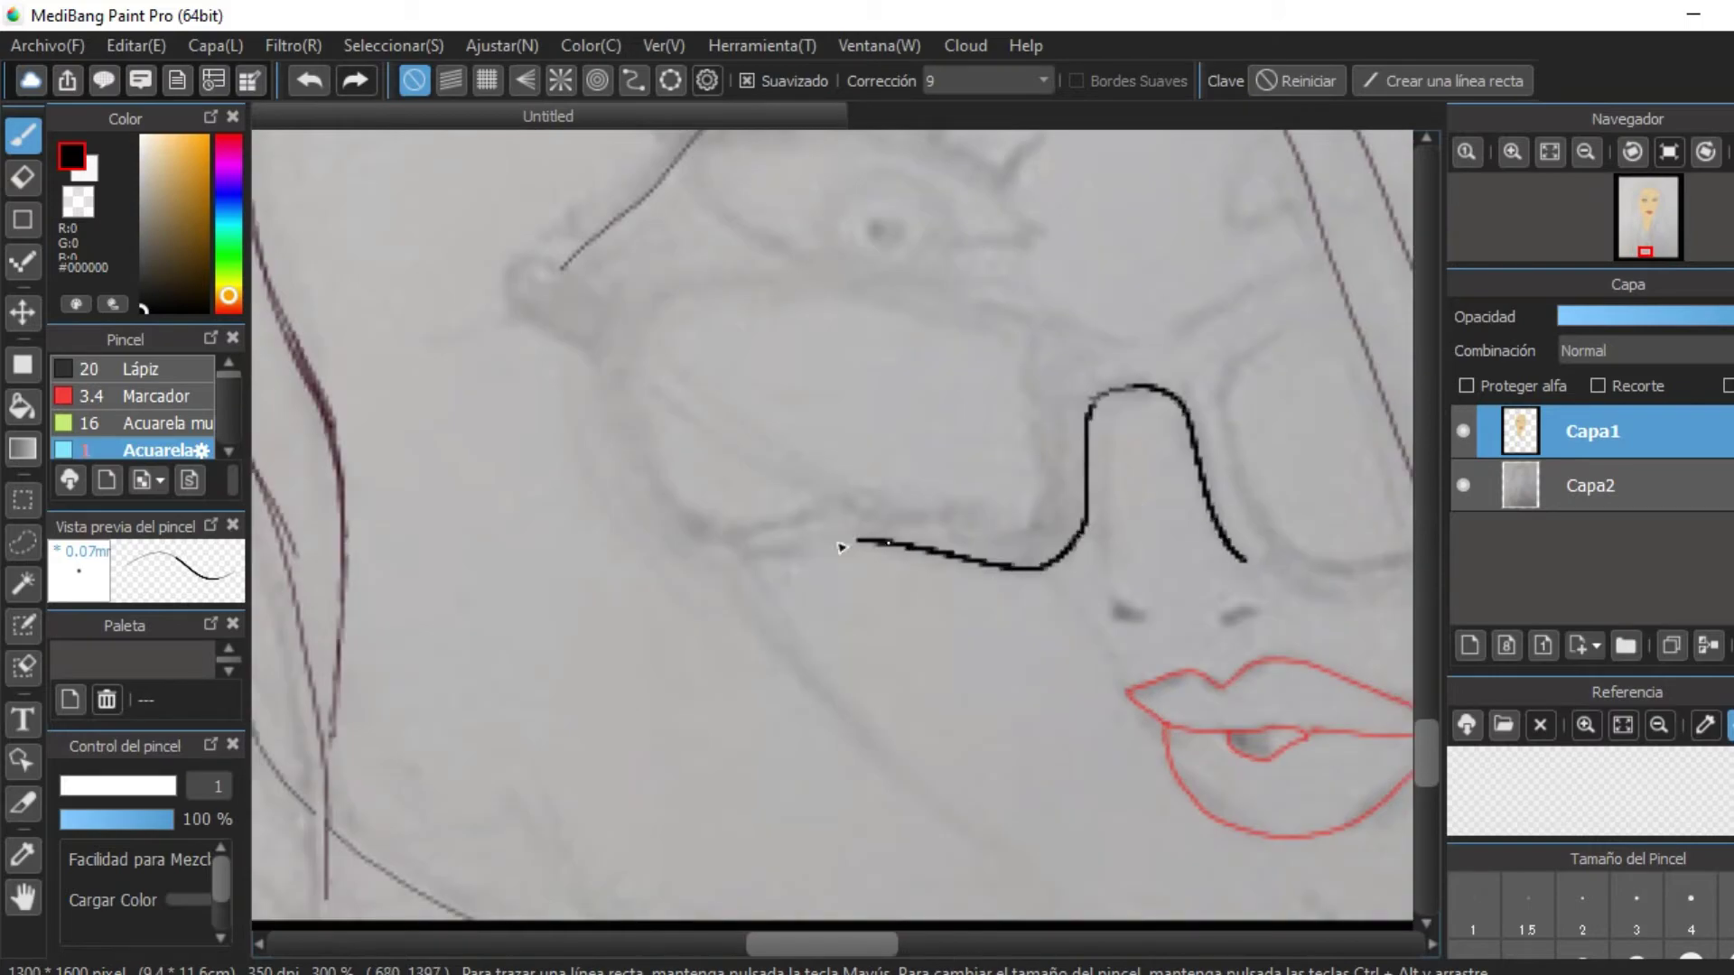
scroll(673, 550, "up", 1)
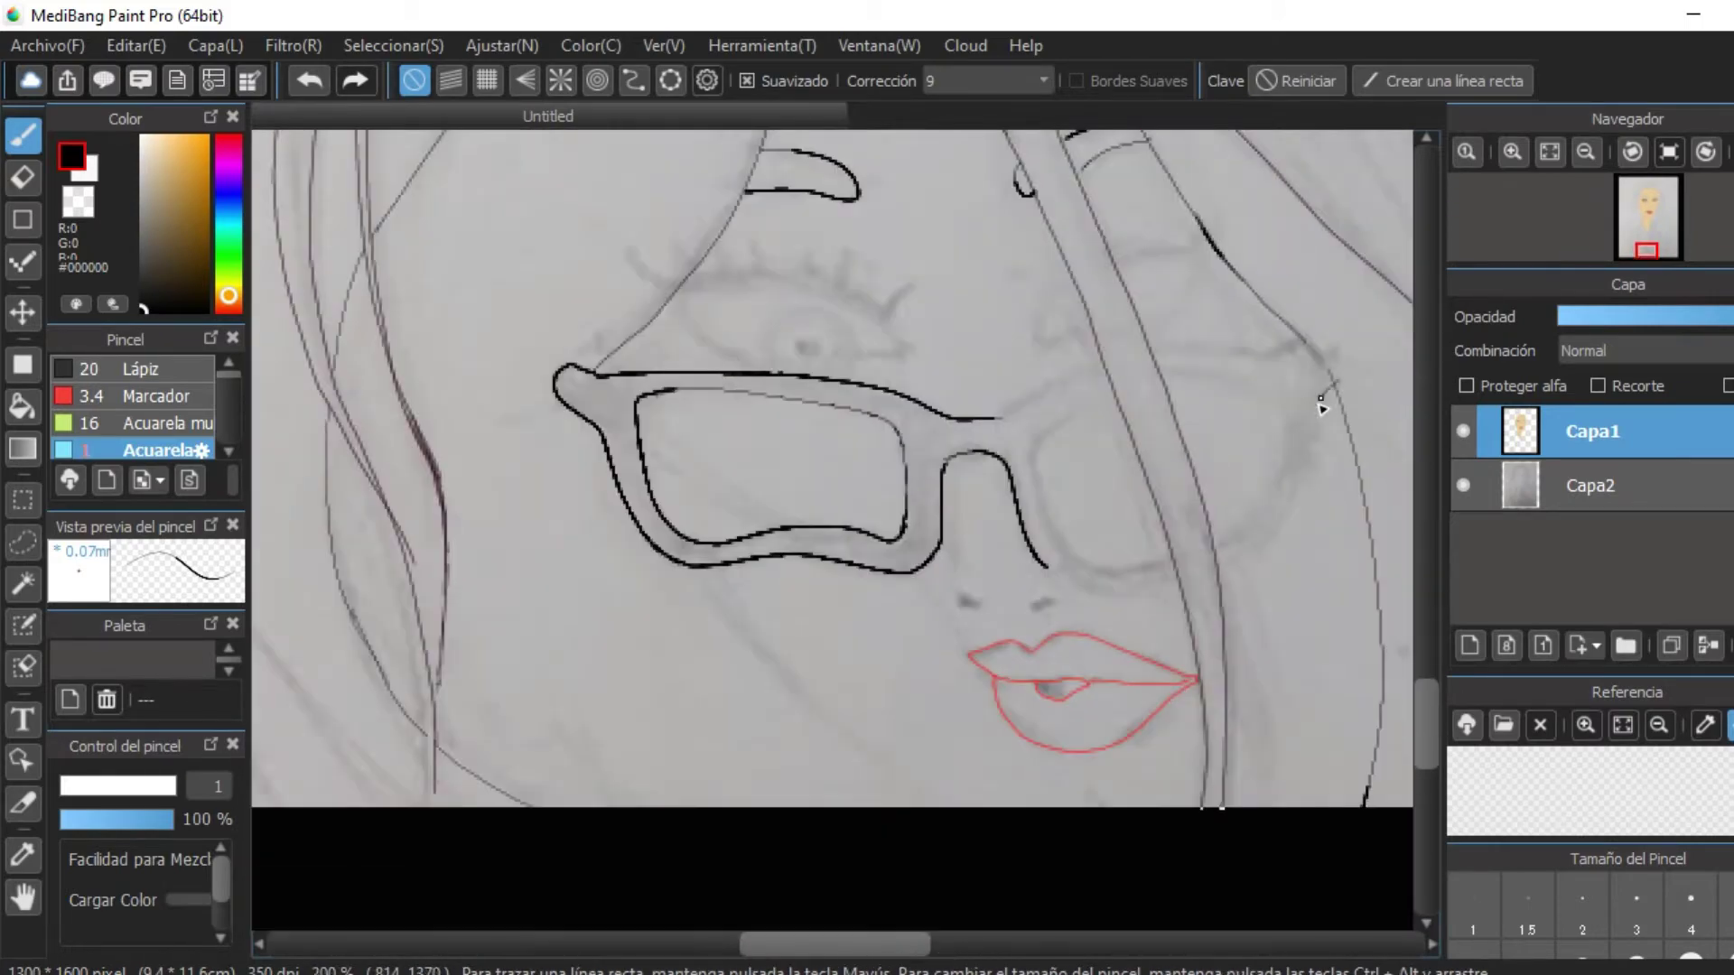
scroll(1091, 595, "down", 1)
scroll(902, 391, "up", 2)
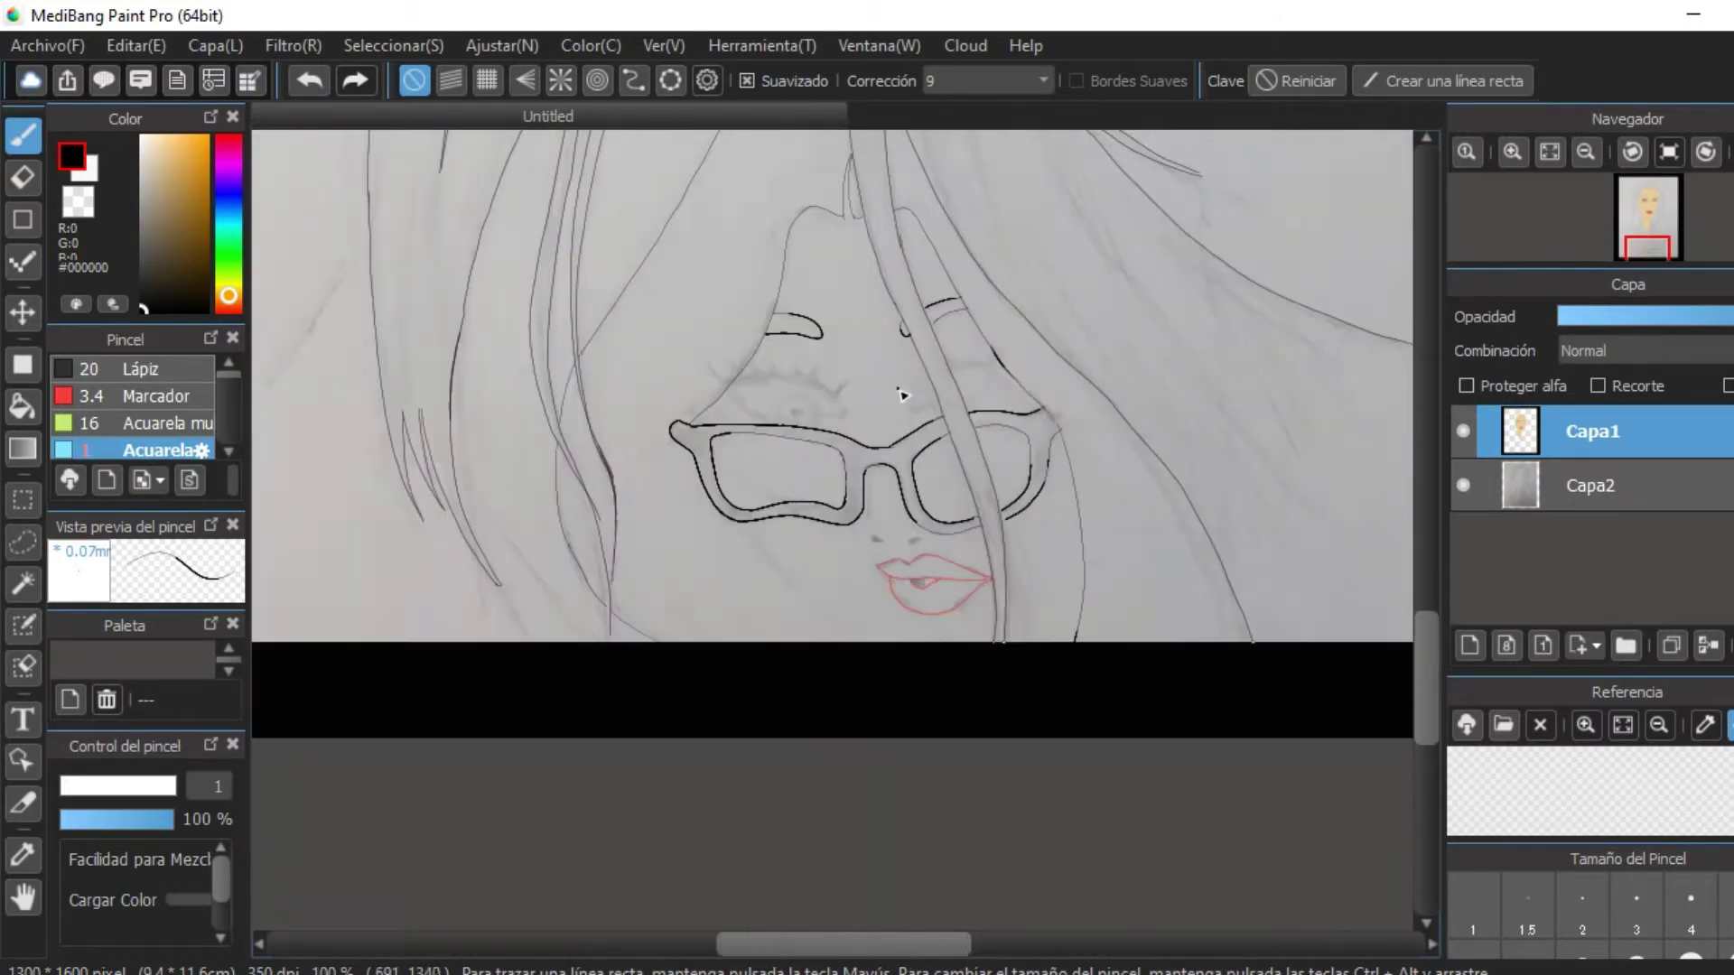
Draw both eyes with lashes above the glasses on the shirt's face in black with the 2.5 brush.
scroll(1122, 398, "up", 1)
scroll(1097, 406, "down", 1)
scroll(1097, 407, "up", 2)
scroll(200, 785, "up", 3)
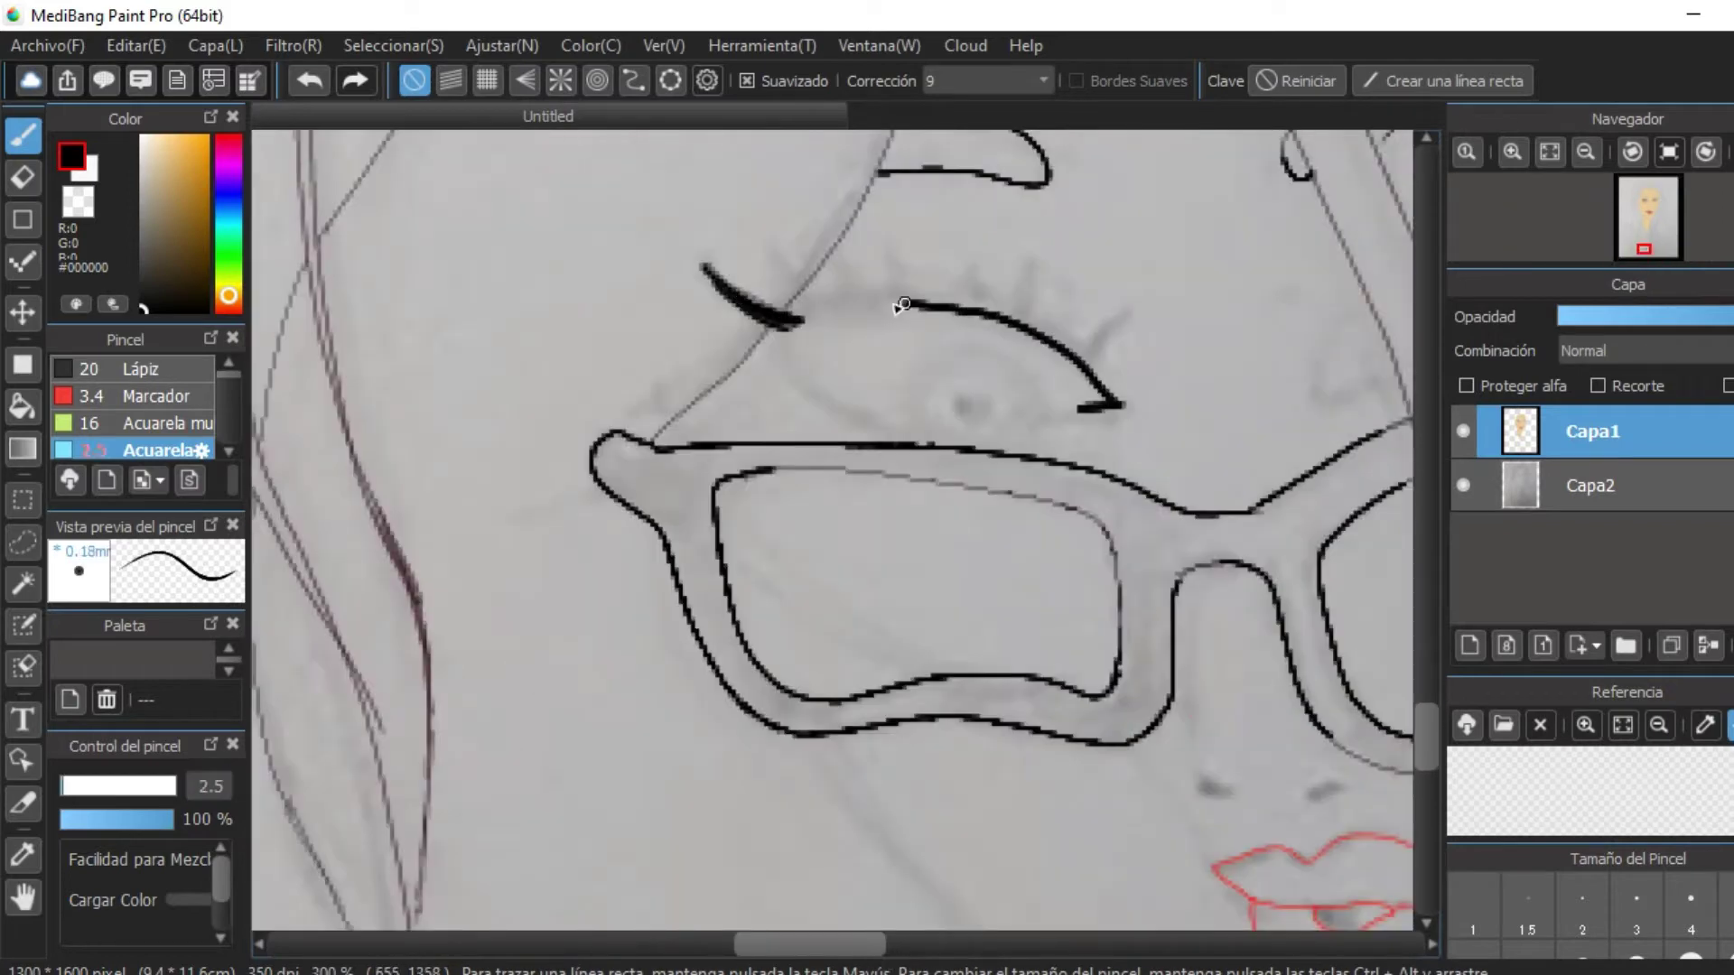
scroll(1115, 352, "up", 5)
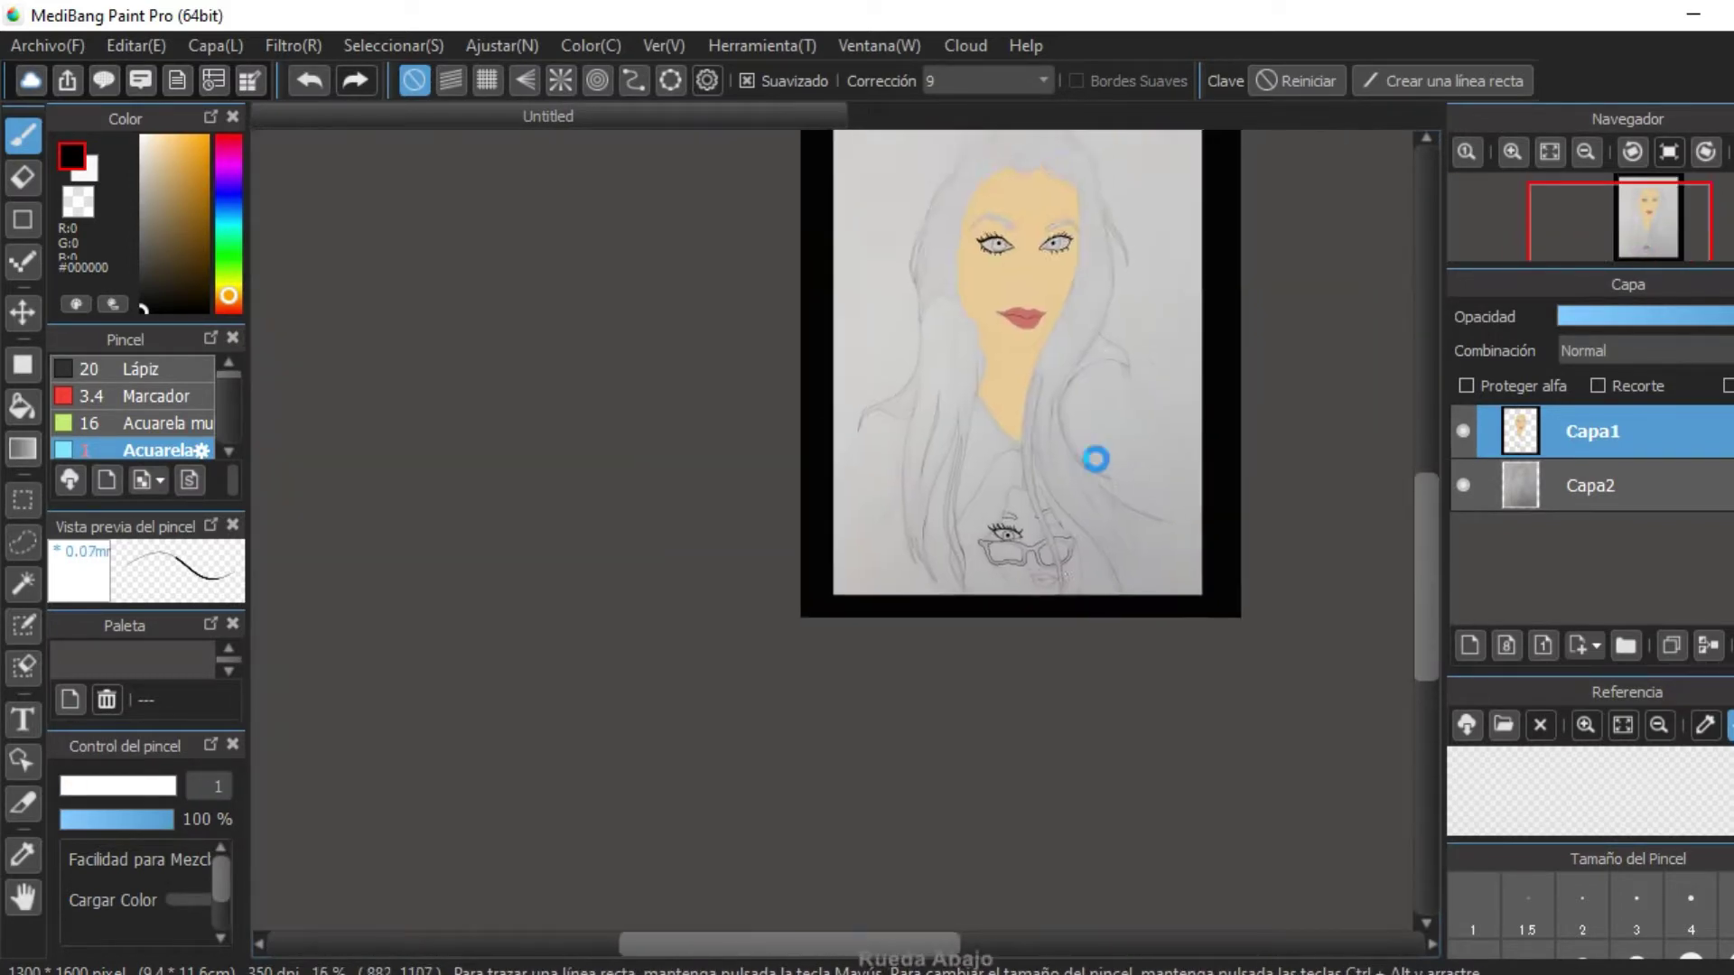
scroll(1095, 458, "down", 5)
scroll(1048, 557, "up", 3)
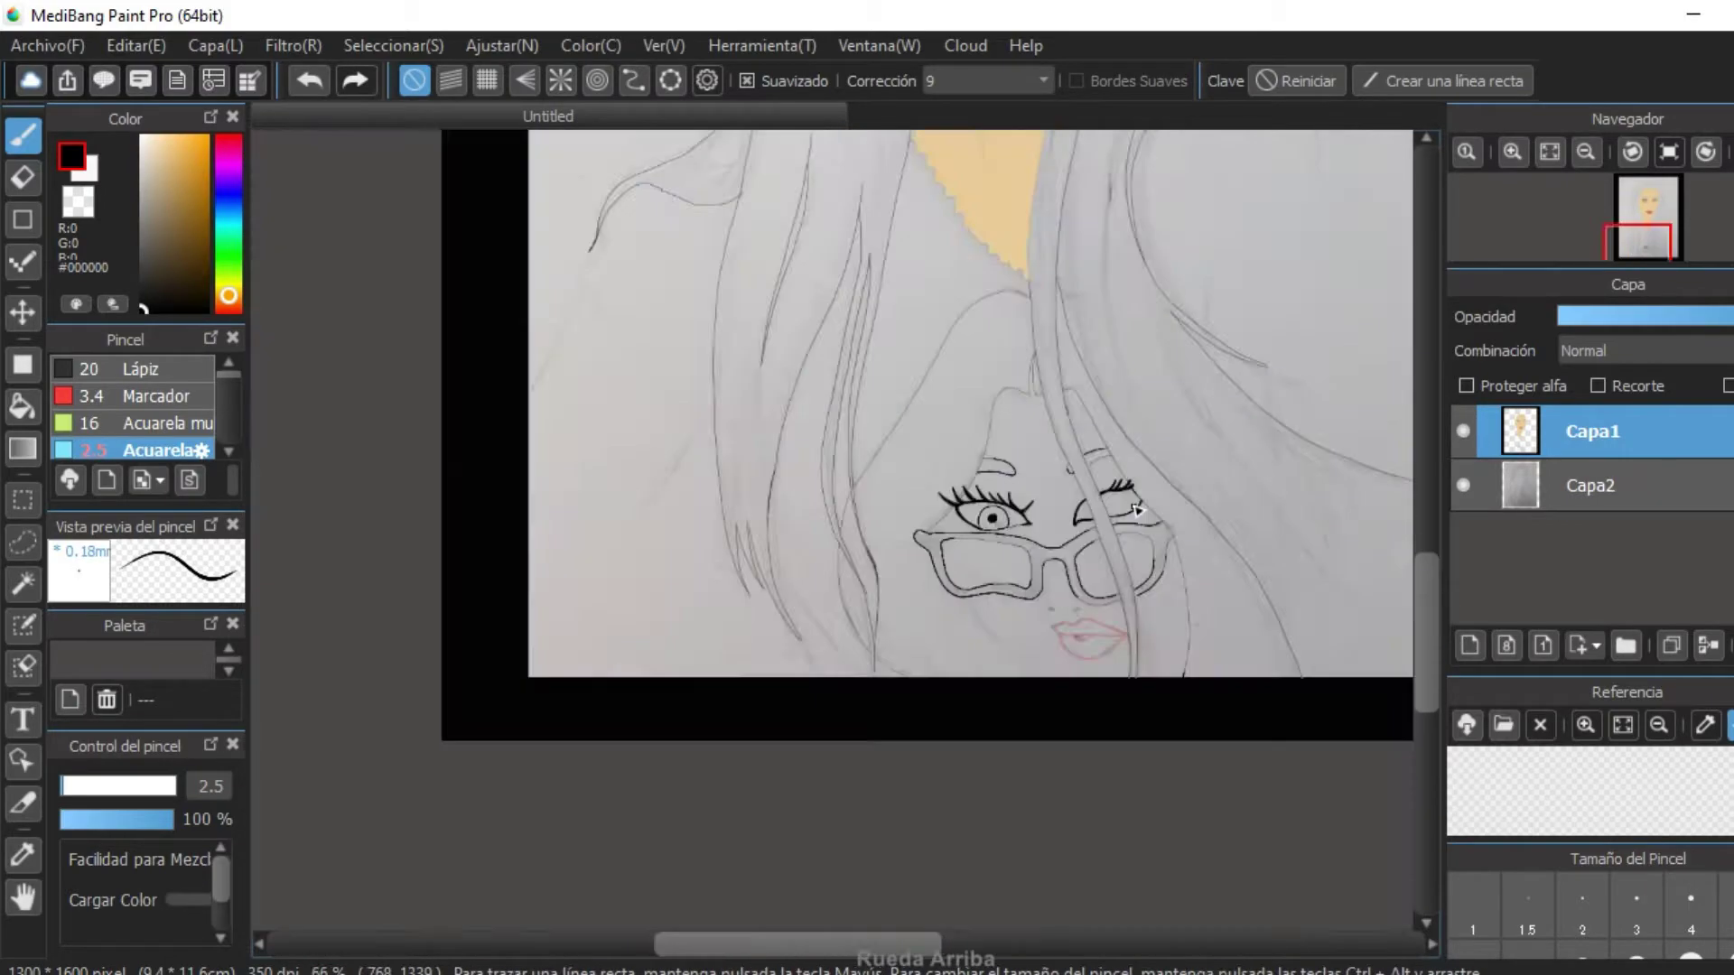
Close the gaps in the shirt portrait's outlines with the size 1 brush and fill its hair with black using the Bucket tool.
scroll(1053, 464, "down", 3)
scroll(1053, 464, "up", 3)
scroll(1048, 470, "down", 5)
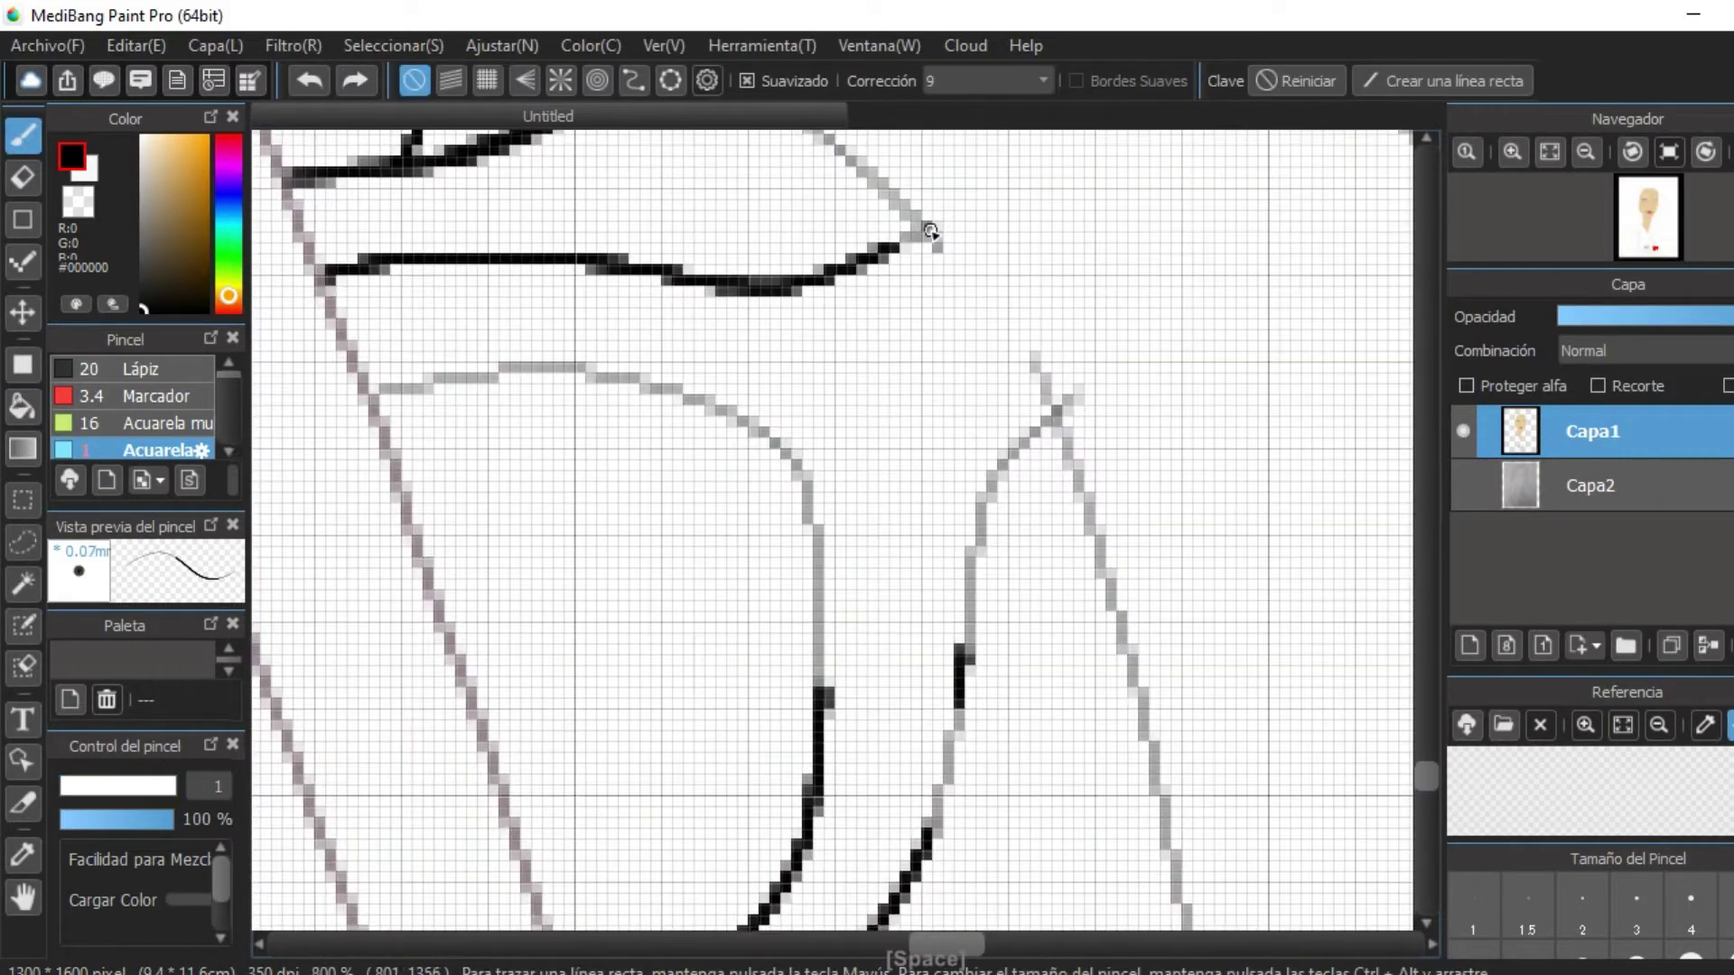
scroll(1048, 469, "up", 5)
scroll(1047, 469, "down", 2)
scroll(1174, 505, "up", 2)
key("g")
left_click(1249, 540)
scroll(1248, 540, "down", 5)
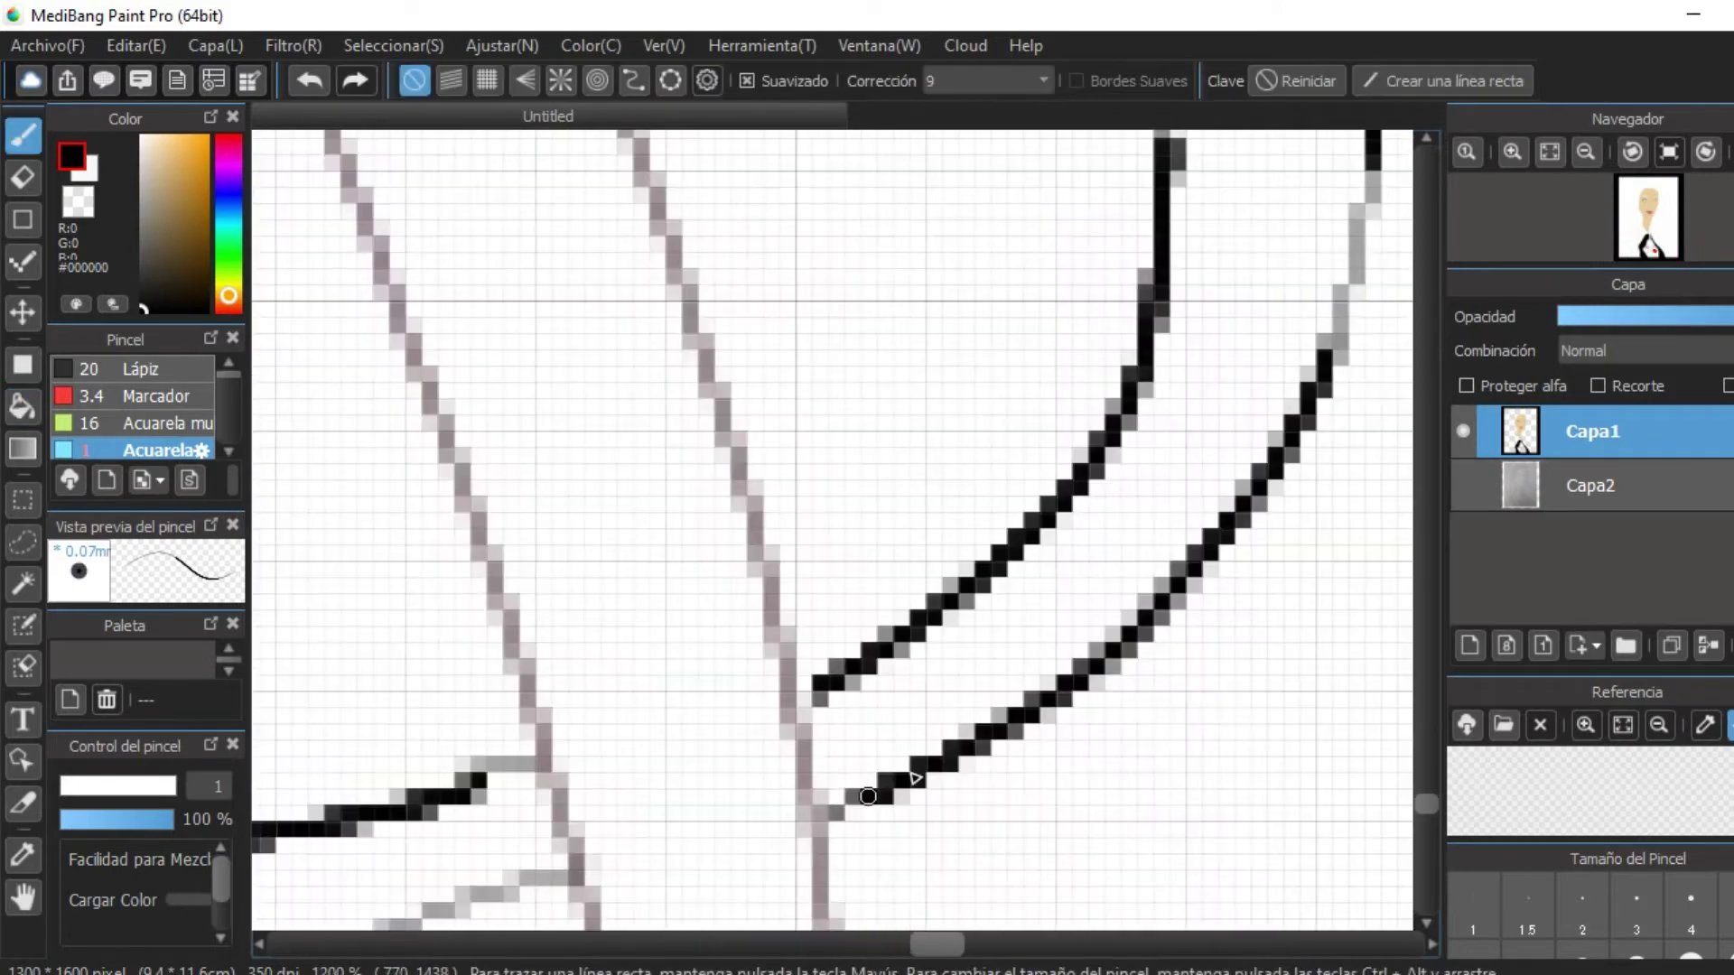
Fill the lips of the shirt's face with red #FF0B00 and its skin with the sampled skin tone #EACB99.
scroll(1174, 541, "up", 4)
scroll(1115, 543, "down", 6)
left_click(829, 456)
scroll(961, 337, "down", 8)
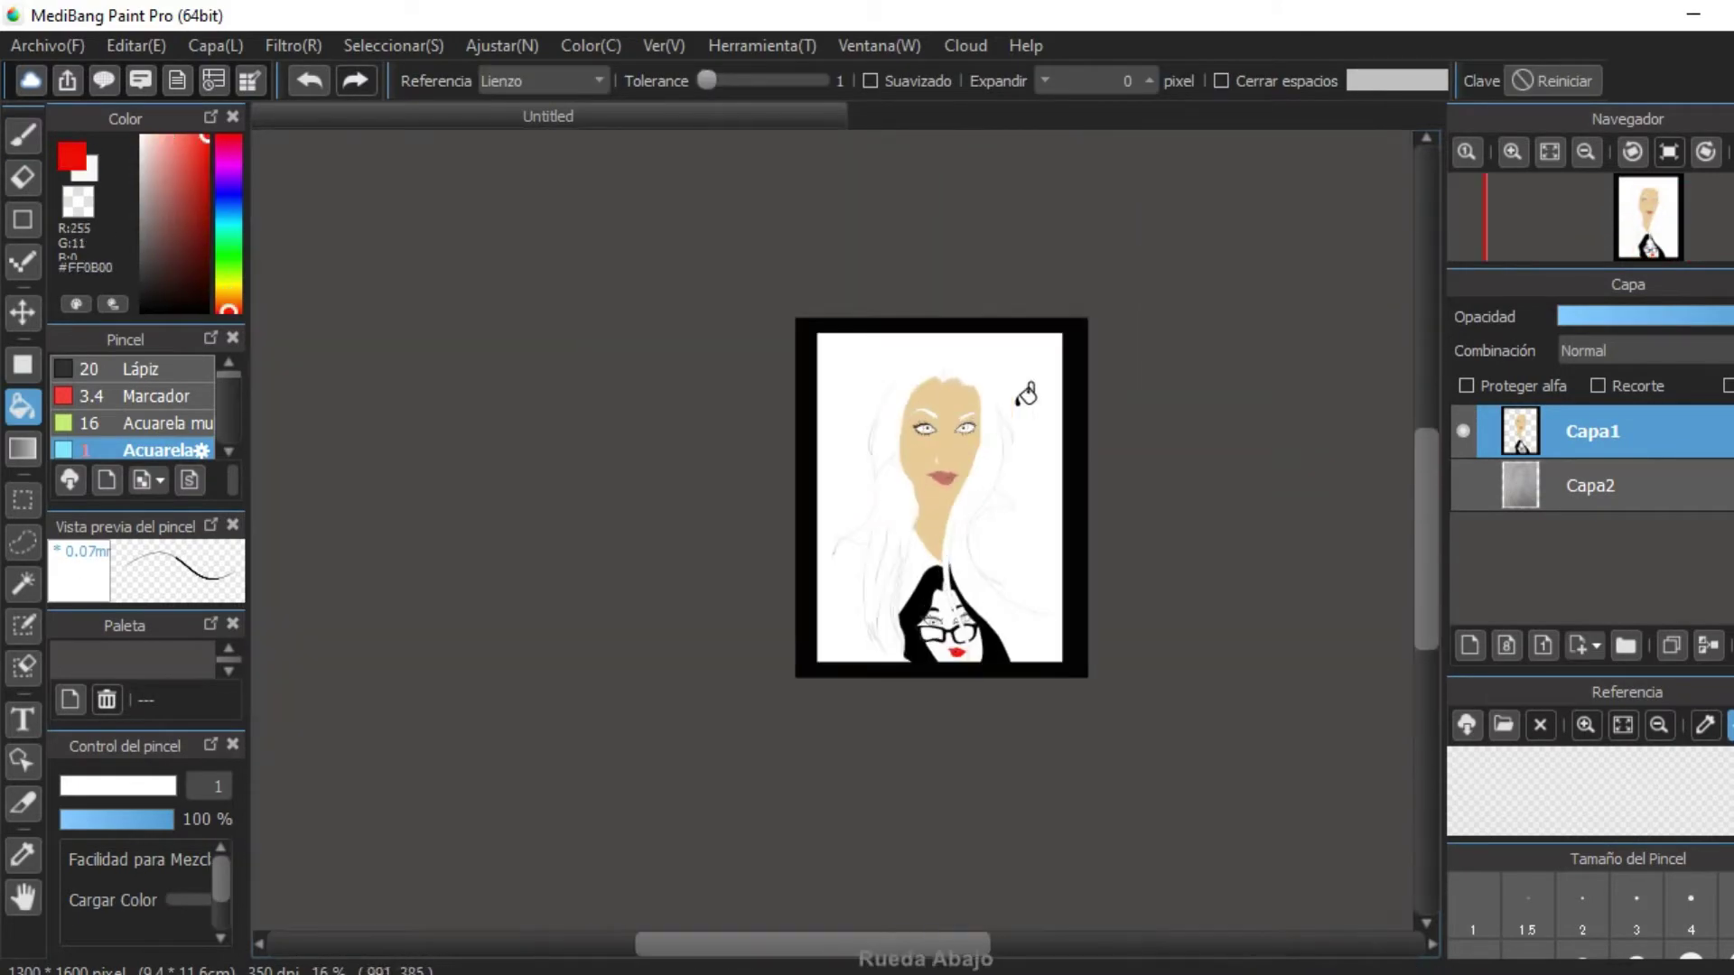
right_click(1077, 511)
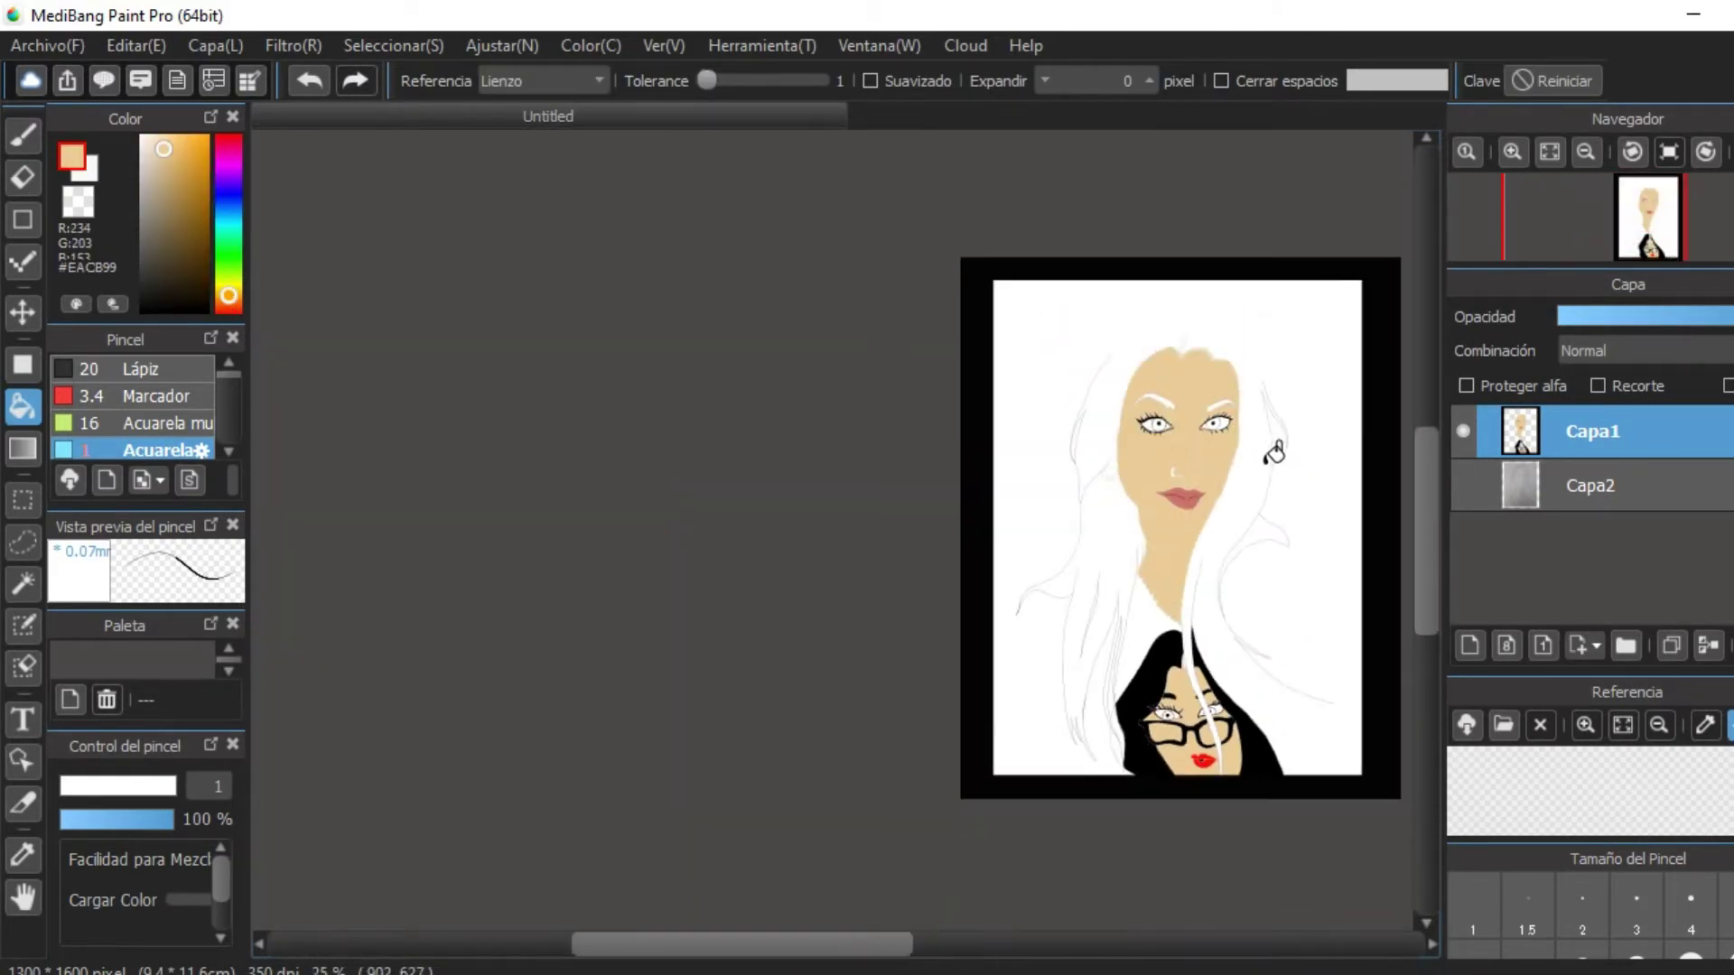
Trace the woman's loose strands and hair contour at the crown in dark red #541411 with the size 1 brush.
key("b")
scroll(1273, 452, "up", 6)
scroll(1137, 494, "down", 3)
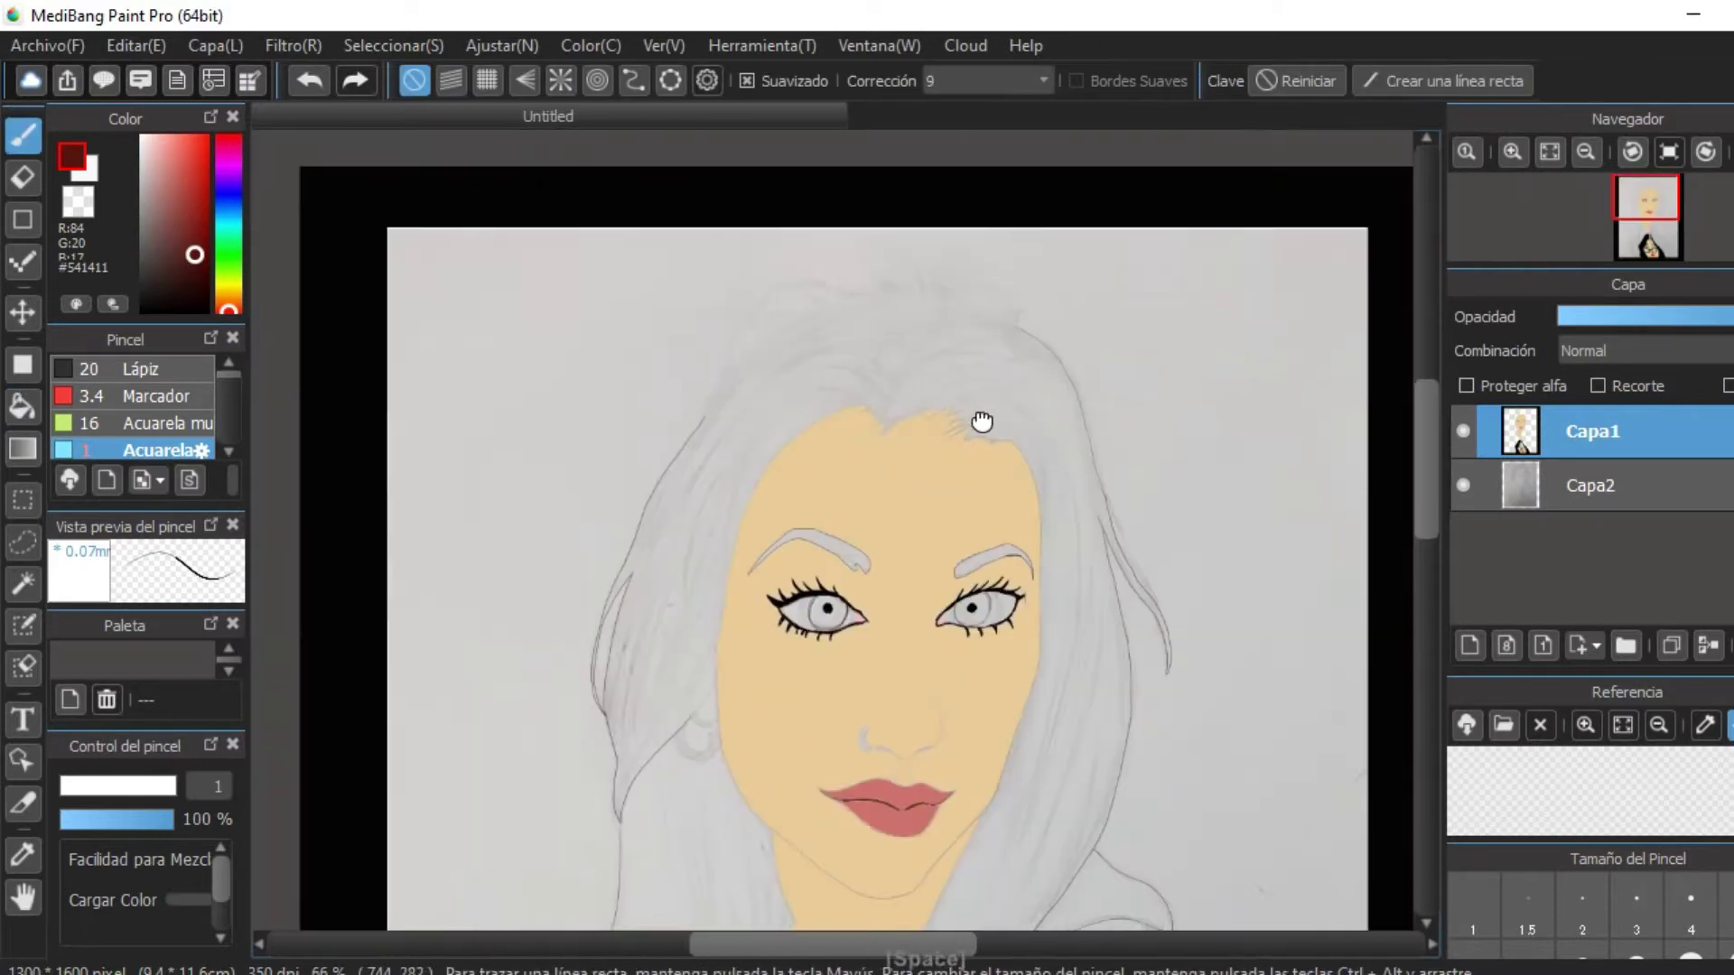
scroll(983, 418, "up", 4)
scroll(933, 376, "down", 4)
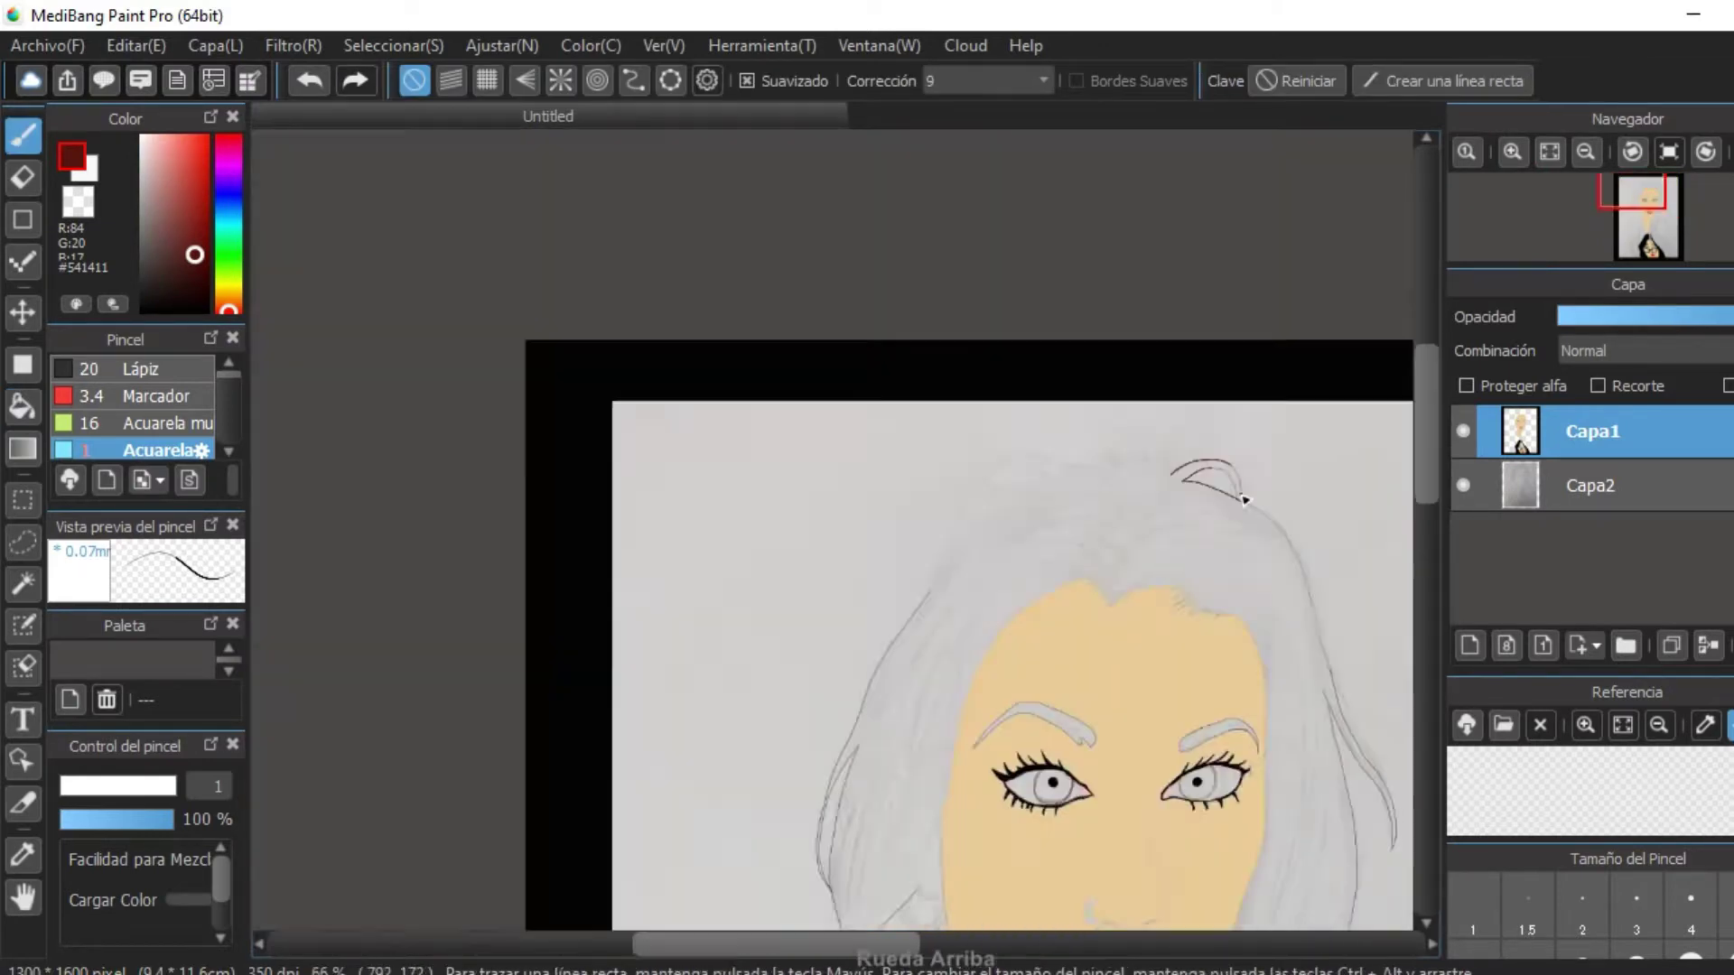
scroll(993, 497, "up", 4)
scroll(1038, 541, "down", 3)
scroll(1079, 629, "up", 2)
left_click_drag(1079, 630, 1332, 390)
left_click_drag(1300, 348, 1029, 360)
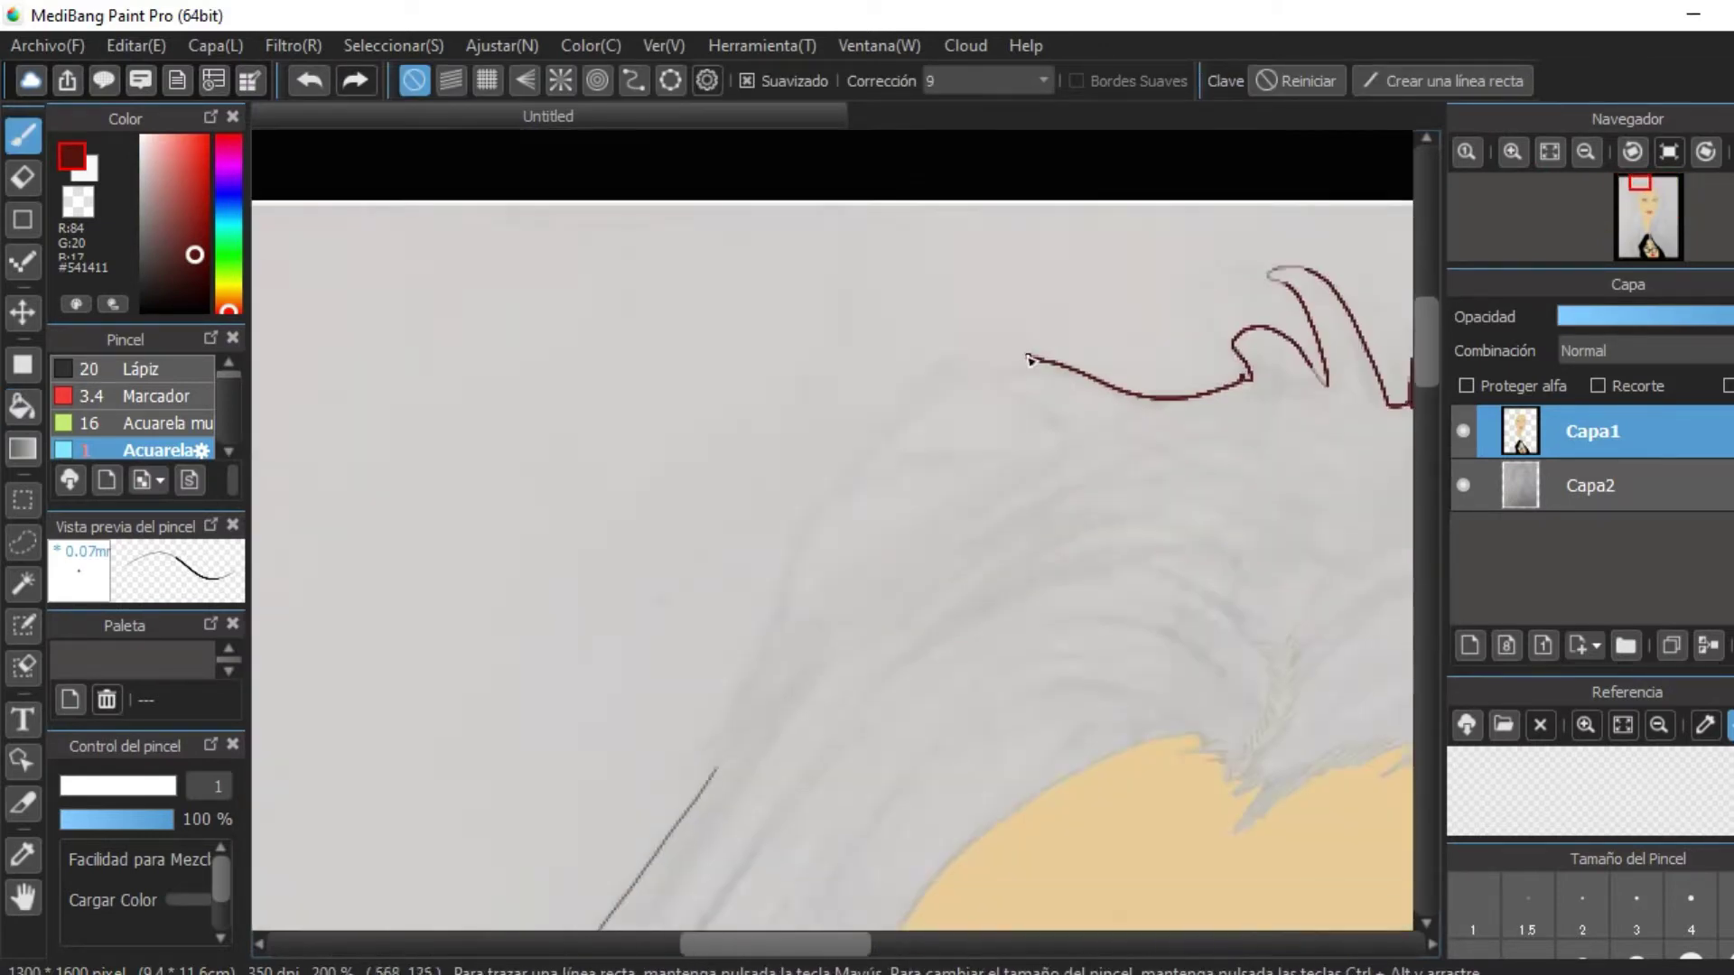
Trace the lower hair contour beside the shirt portrait and add thin loose strands at its end in #541411.
scroll(1044, 469, "up", 3)
scroll(843, 615, "down", 2)
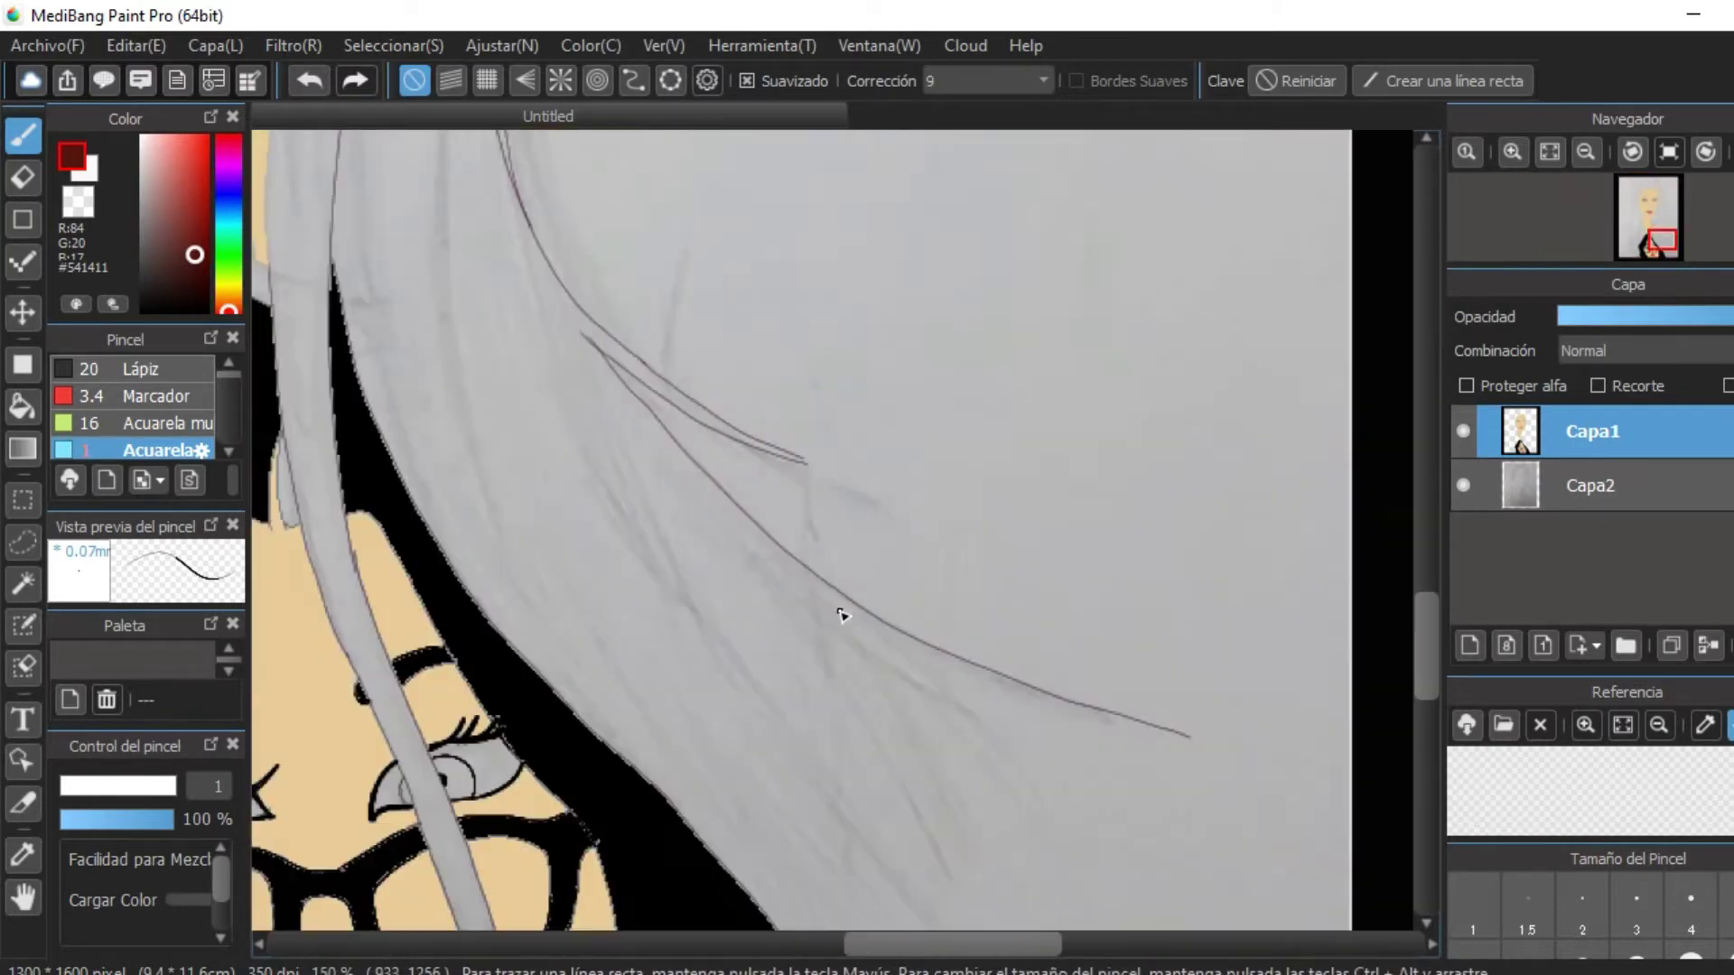
scroll(1050, 811, "down", 3)
scroll(1025, 789, "up", 3)
scroll(994, 722, "down", 3)
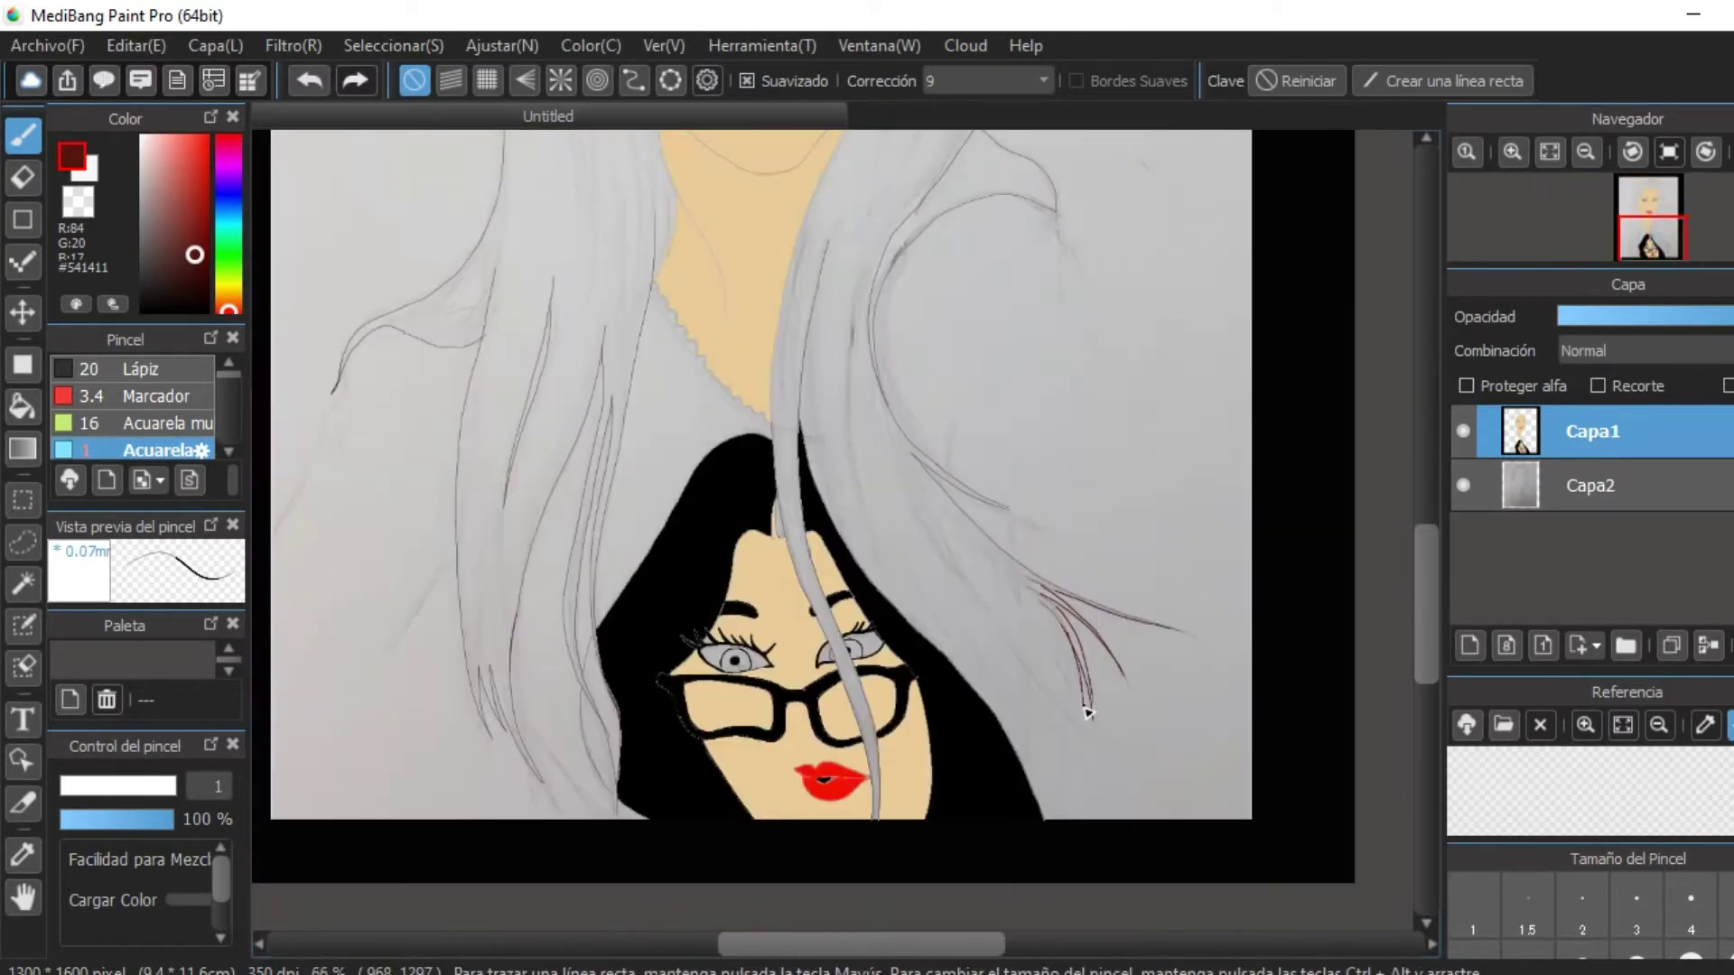
scroll(791, 406, "up", 4)
Fill the woman's hair and eyebrows with dark burgundy #441120 using the Bucket tool.
key("g")
scroll(1021, 735, "up", 5)
scroll(1189, 341, "down", 5)
scroll(1169, 221, "up", 5)
left_click(1168, 221)
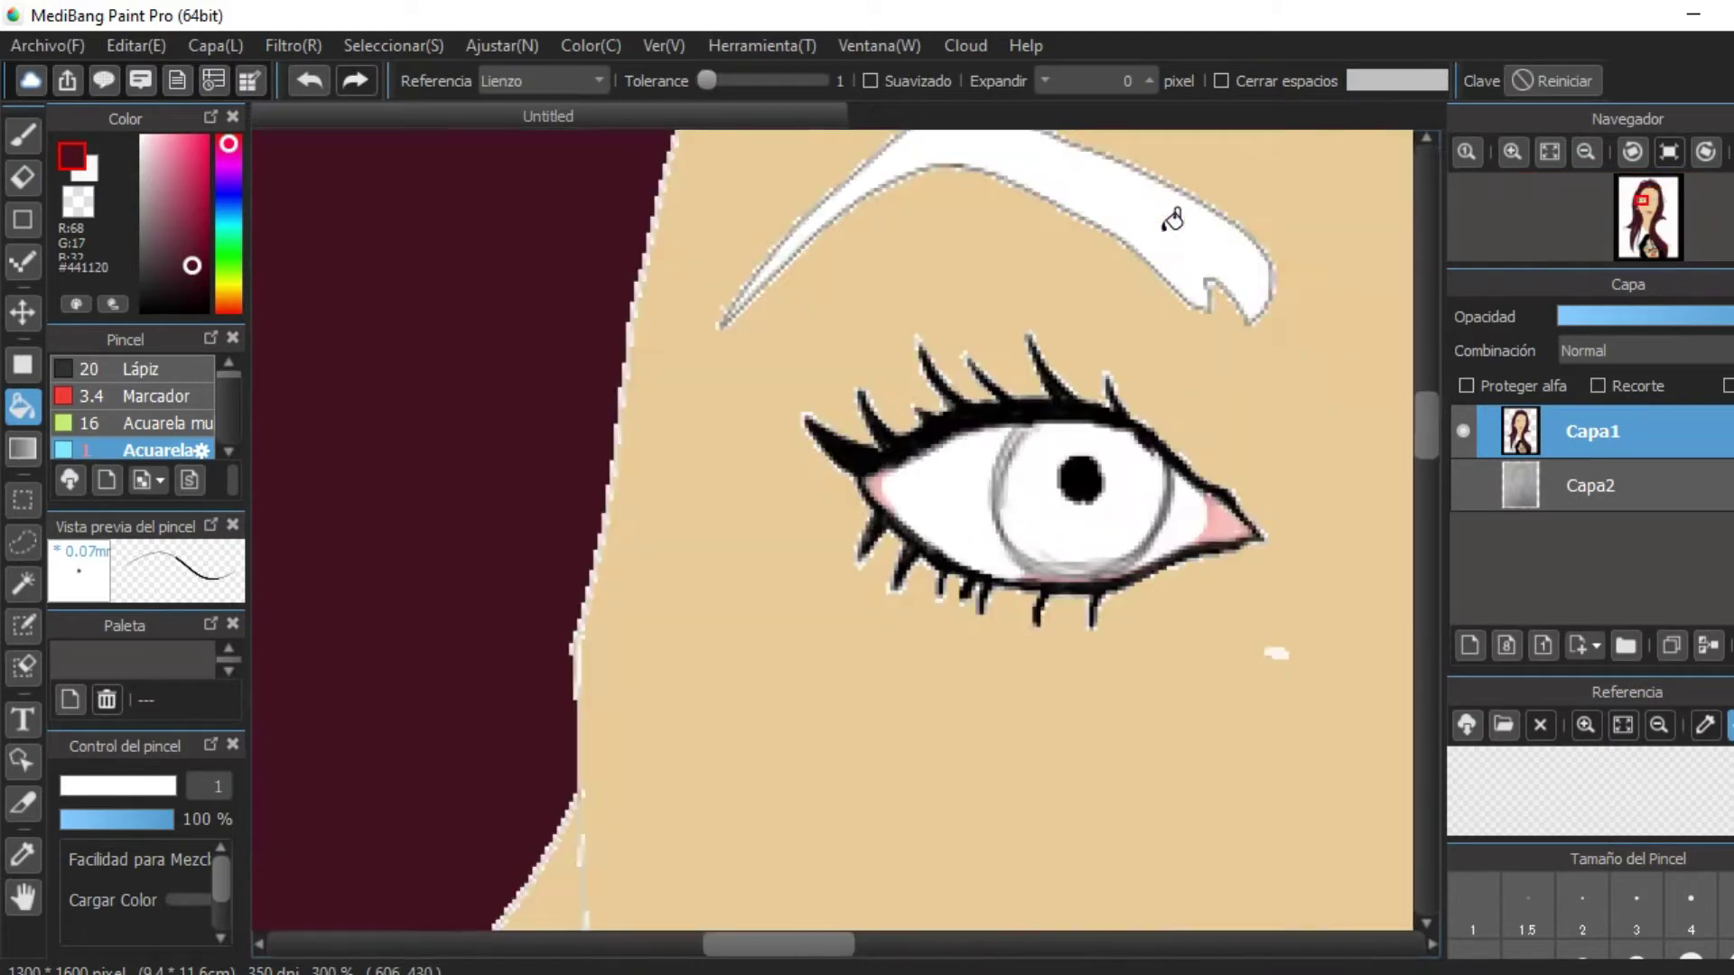
Fill the irises of the woman's eyes with blue #6899AE.
scroll(1196, 318, "down", 5)
left_click(1156, 408)
left_click(1218, 407)
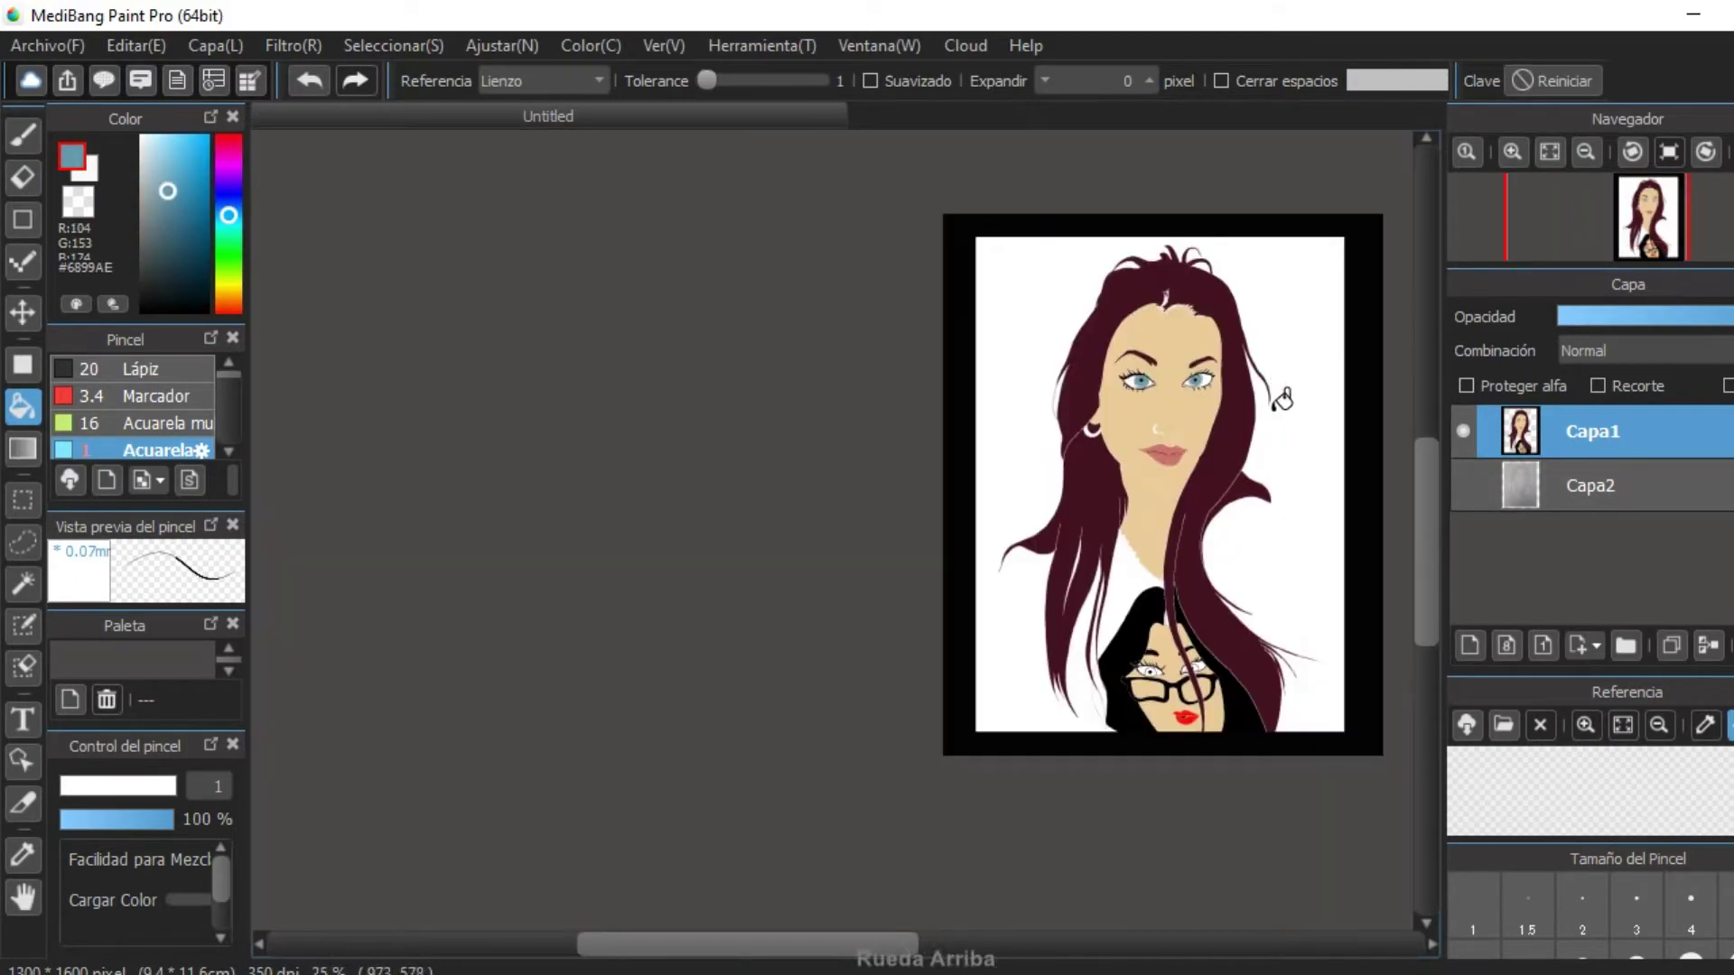
Trace the sleeve folds beside the hair ends in light beige #EEE0C9 with the size 1 brush.
scroll(1246, 340, "down", 3)
scroll(1275, 424, "up", 4)
scroll(1276, 417, "up", 4)
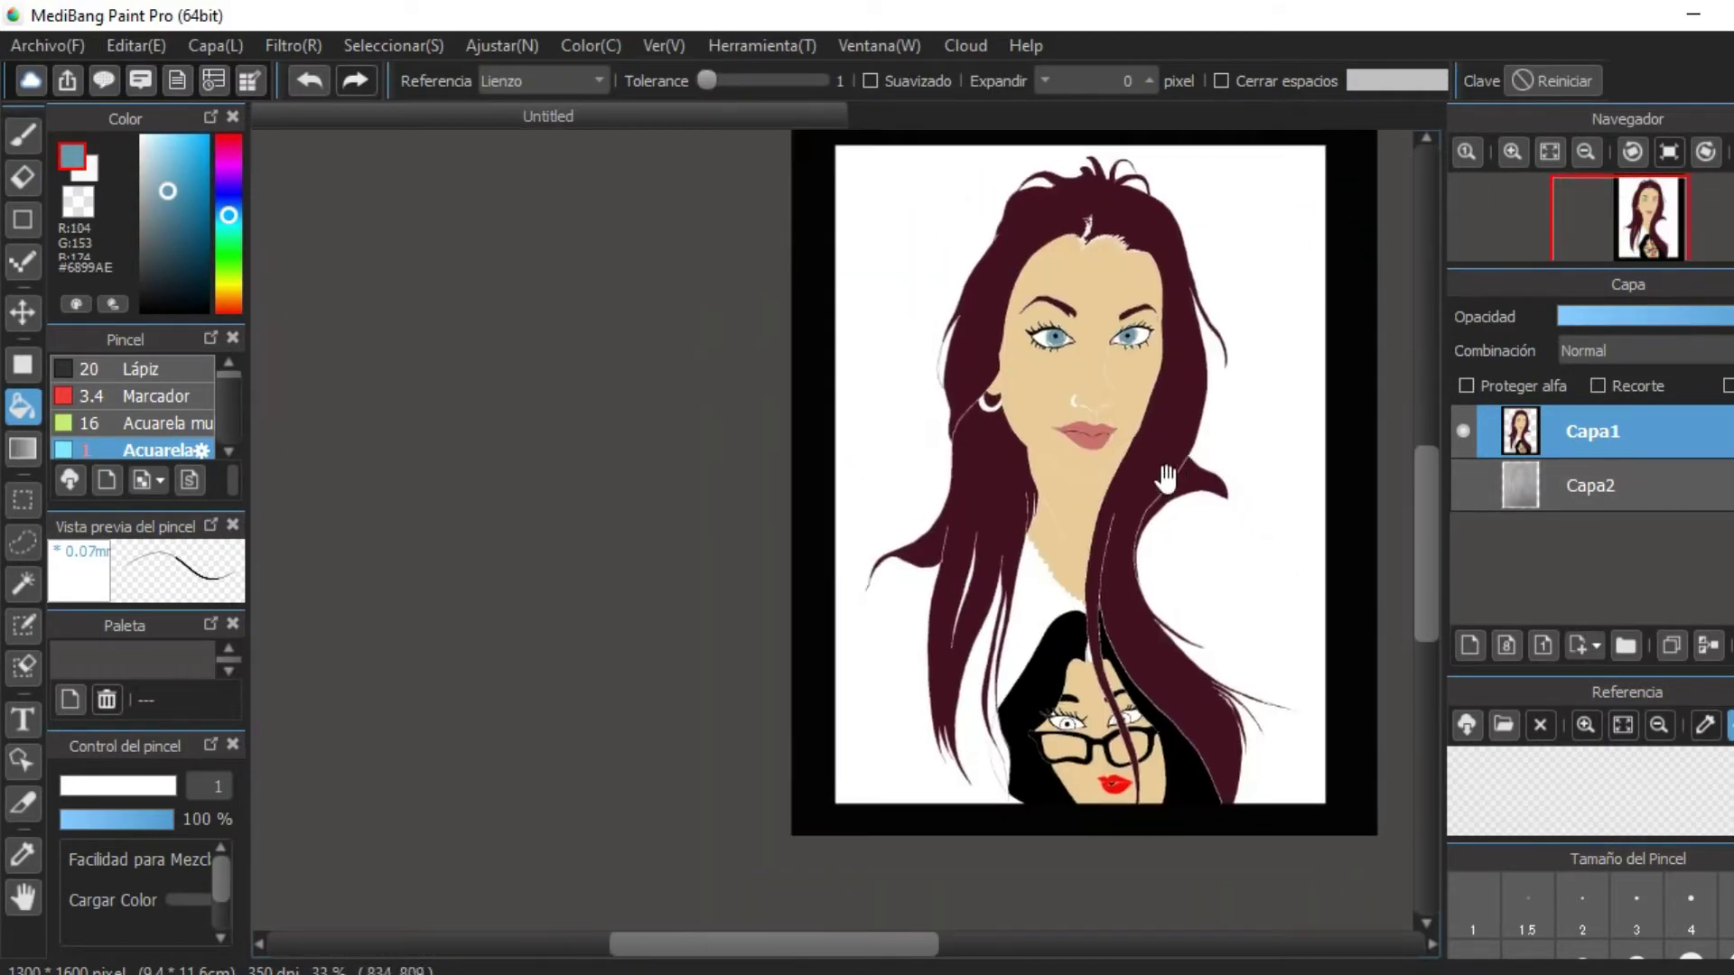
left_click(1328, 611, "alt")
scroll(1327, 612, "down", 3)
key("b")
scroll(1066, 758, "up", 4)
scroll(1066, 758, "down", 5)
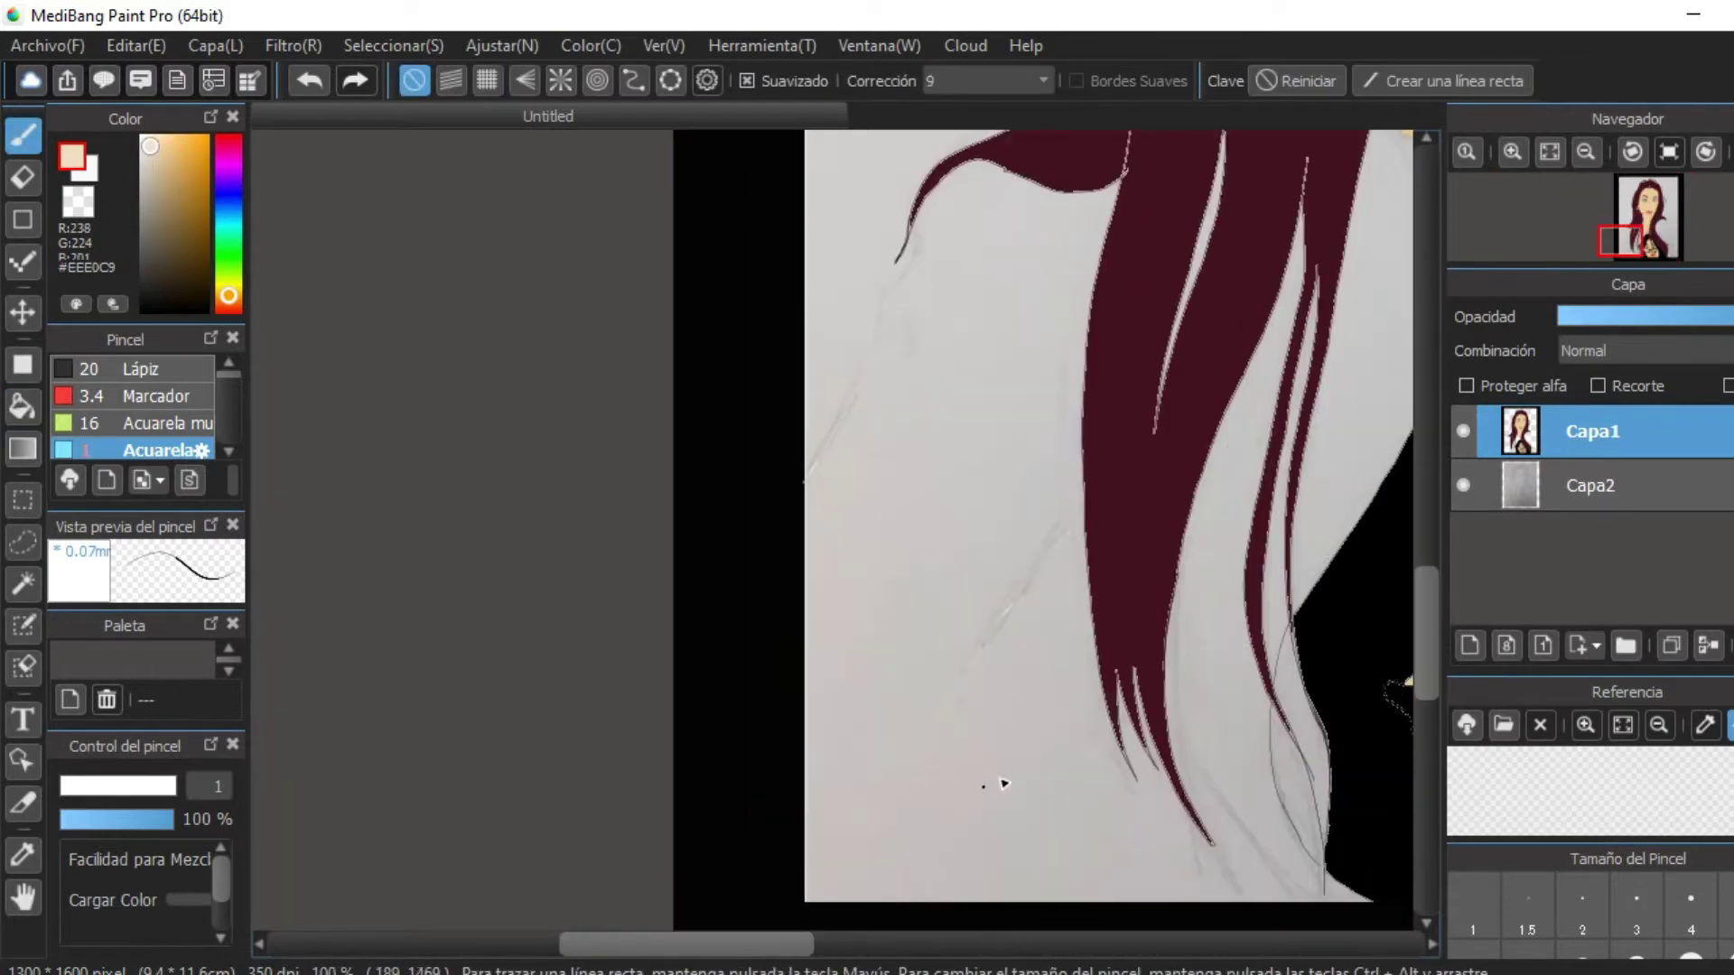
scroll(1075, 832, "up", 5)
Hide the sketch layer Capa2 and sample skin tone #EACB99 with the Bucket tool for the forehead of the shirt's face.
left_click(1462, 484)
key("g")
scroll(1165, 558, "down", 5)
right_click(882, 399)
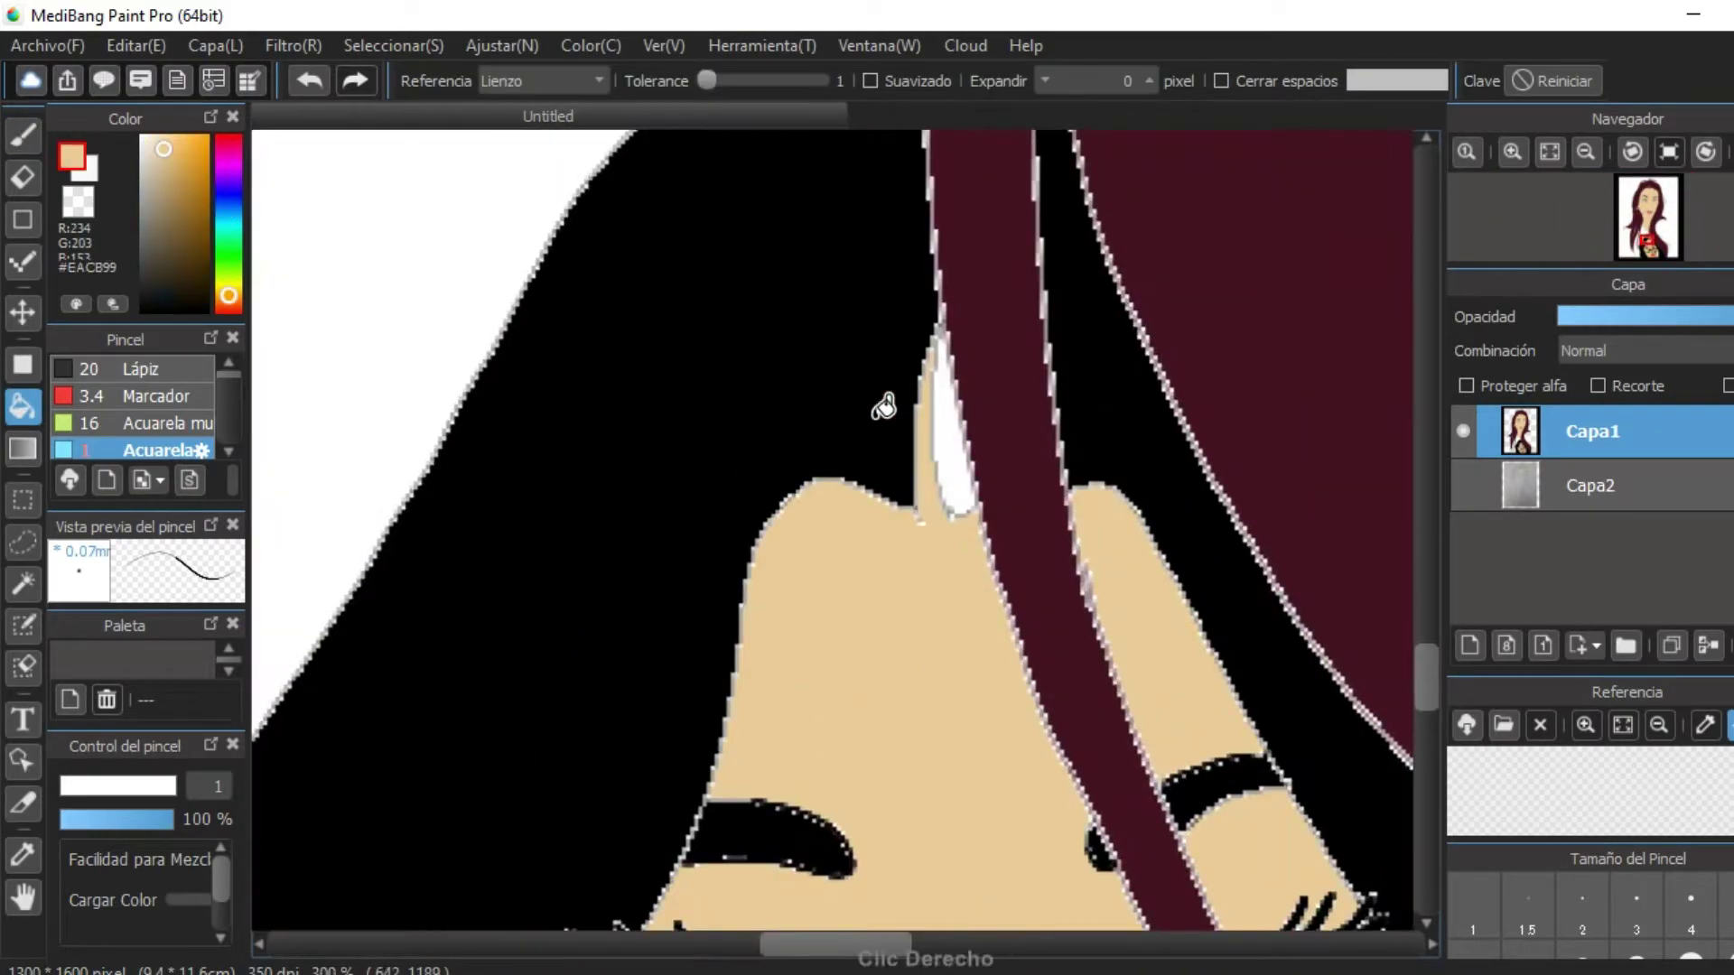
Trace the sleeve and shoulder outlines of the shirt in light grey #CCC6C2 with the size 1 brush.
scroll(1246, 573, "up", 5)
key("b")
scroll(1221, 468, "down", 5)
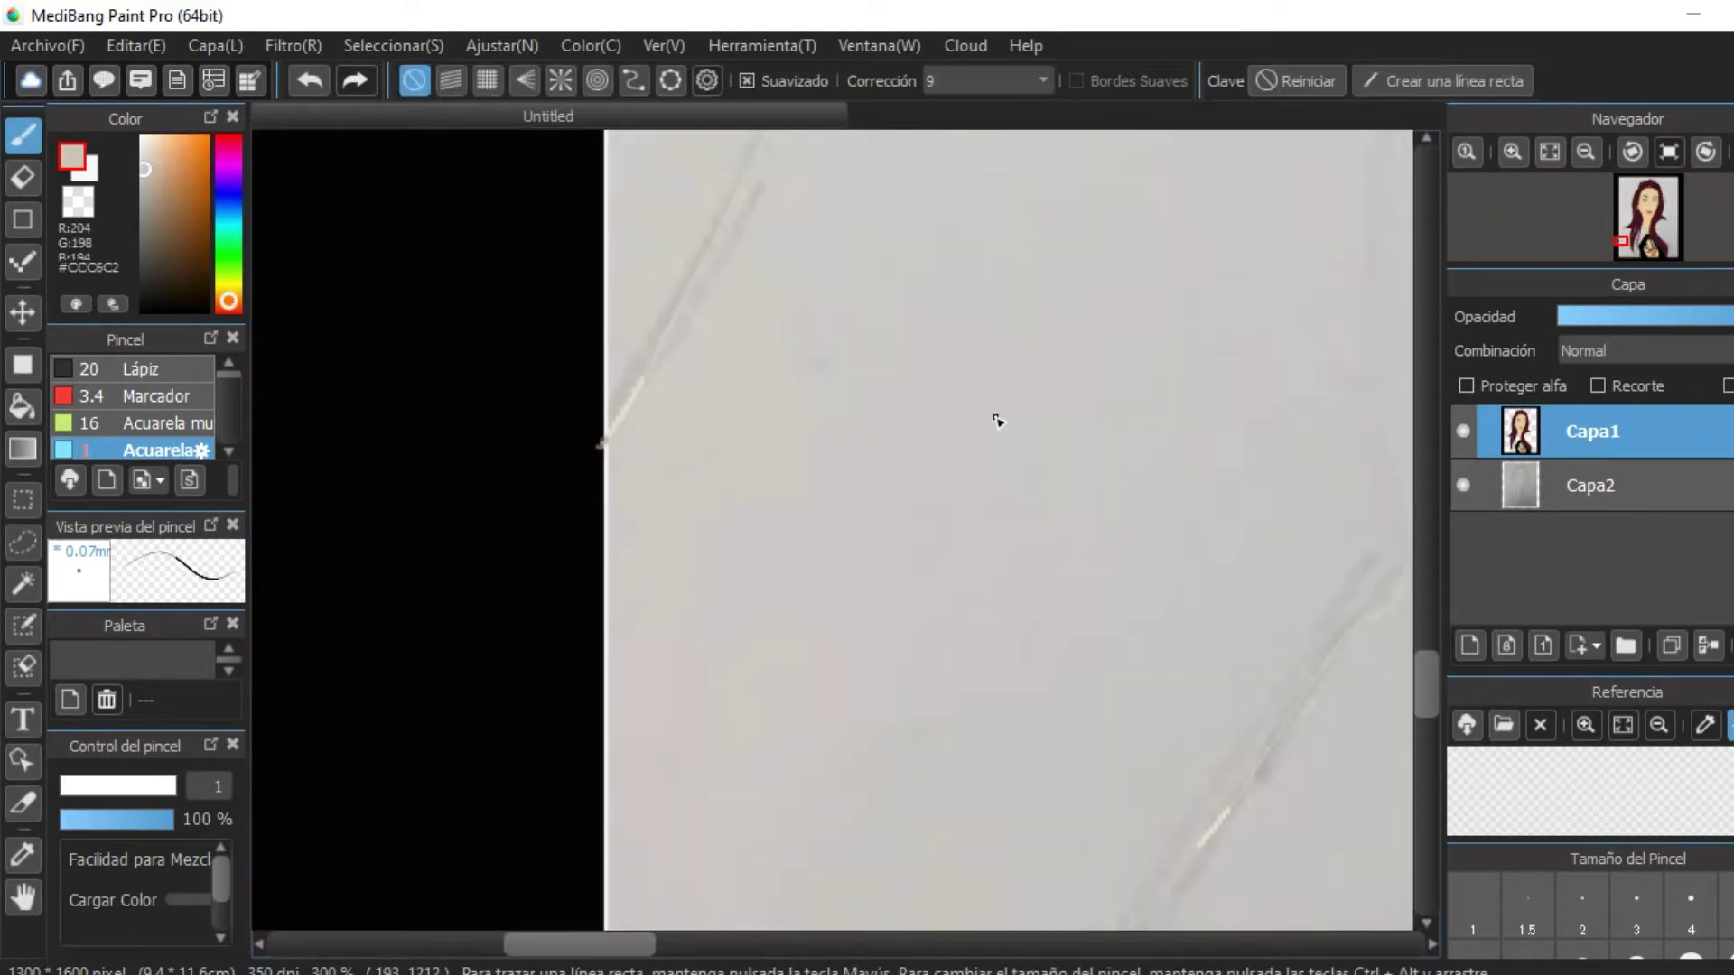
scroll(1188, 727, "down", 5)
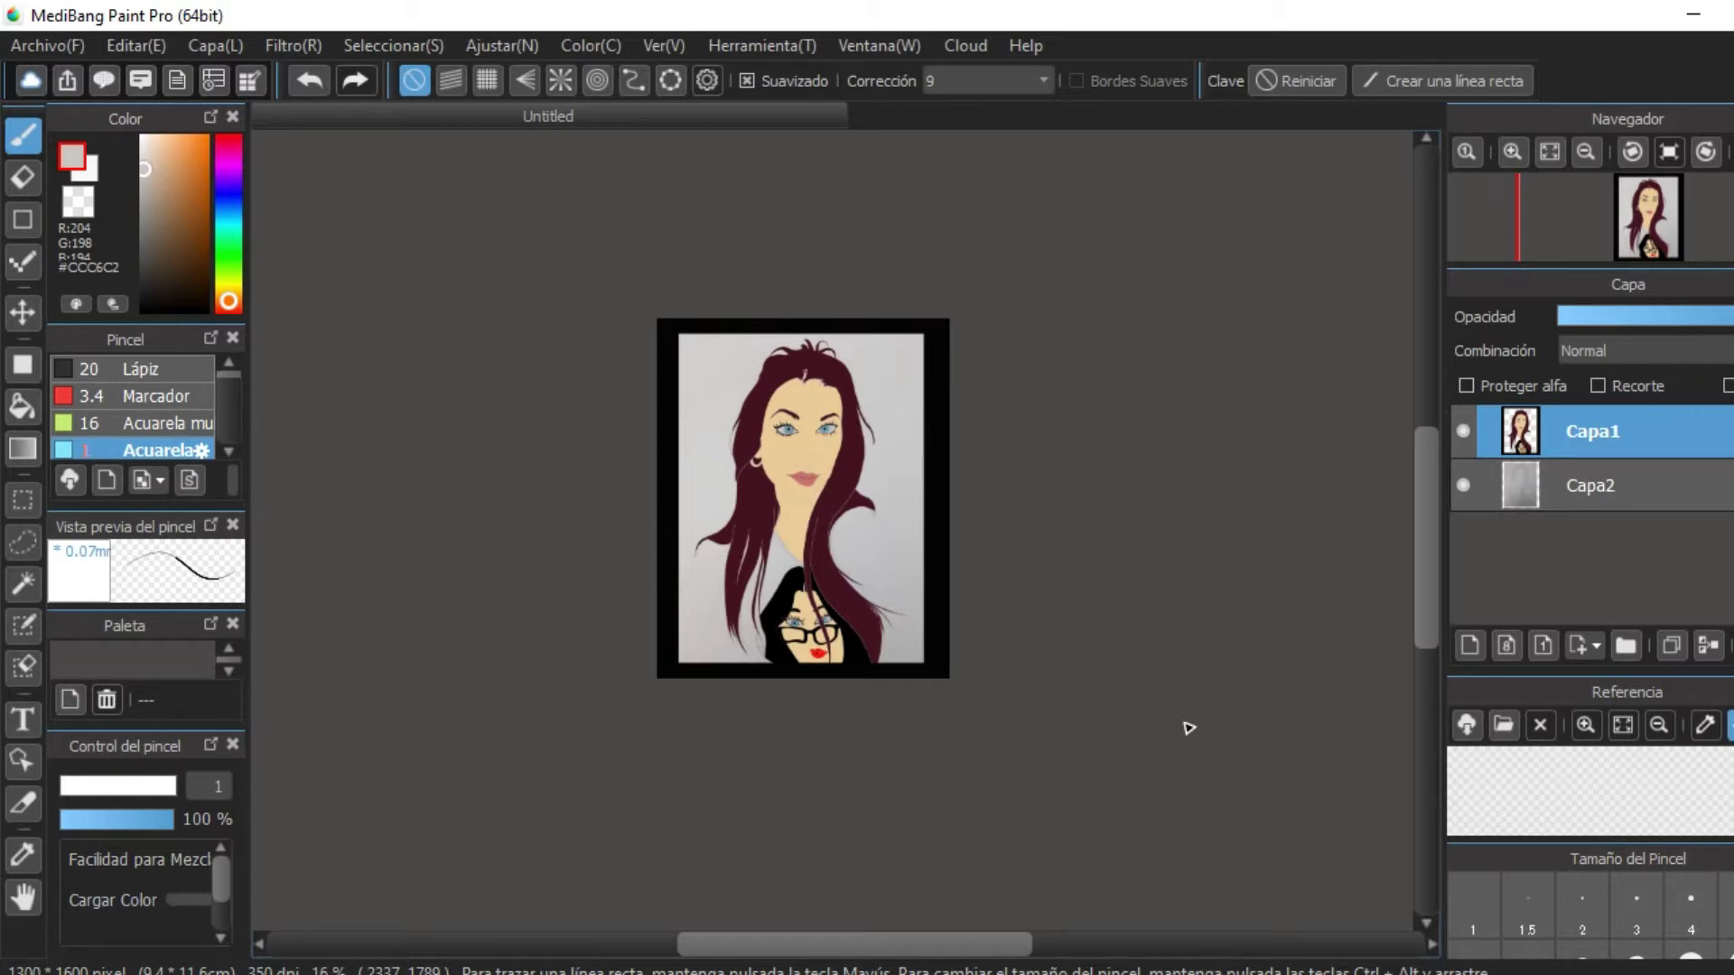
scroll(987, 290, "up", 5)
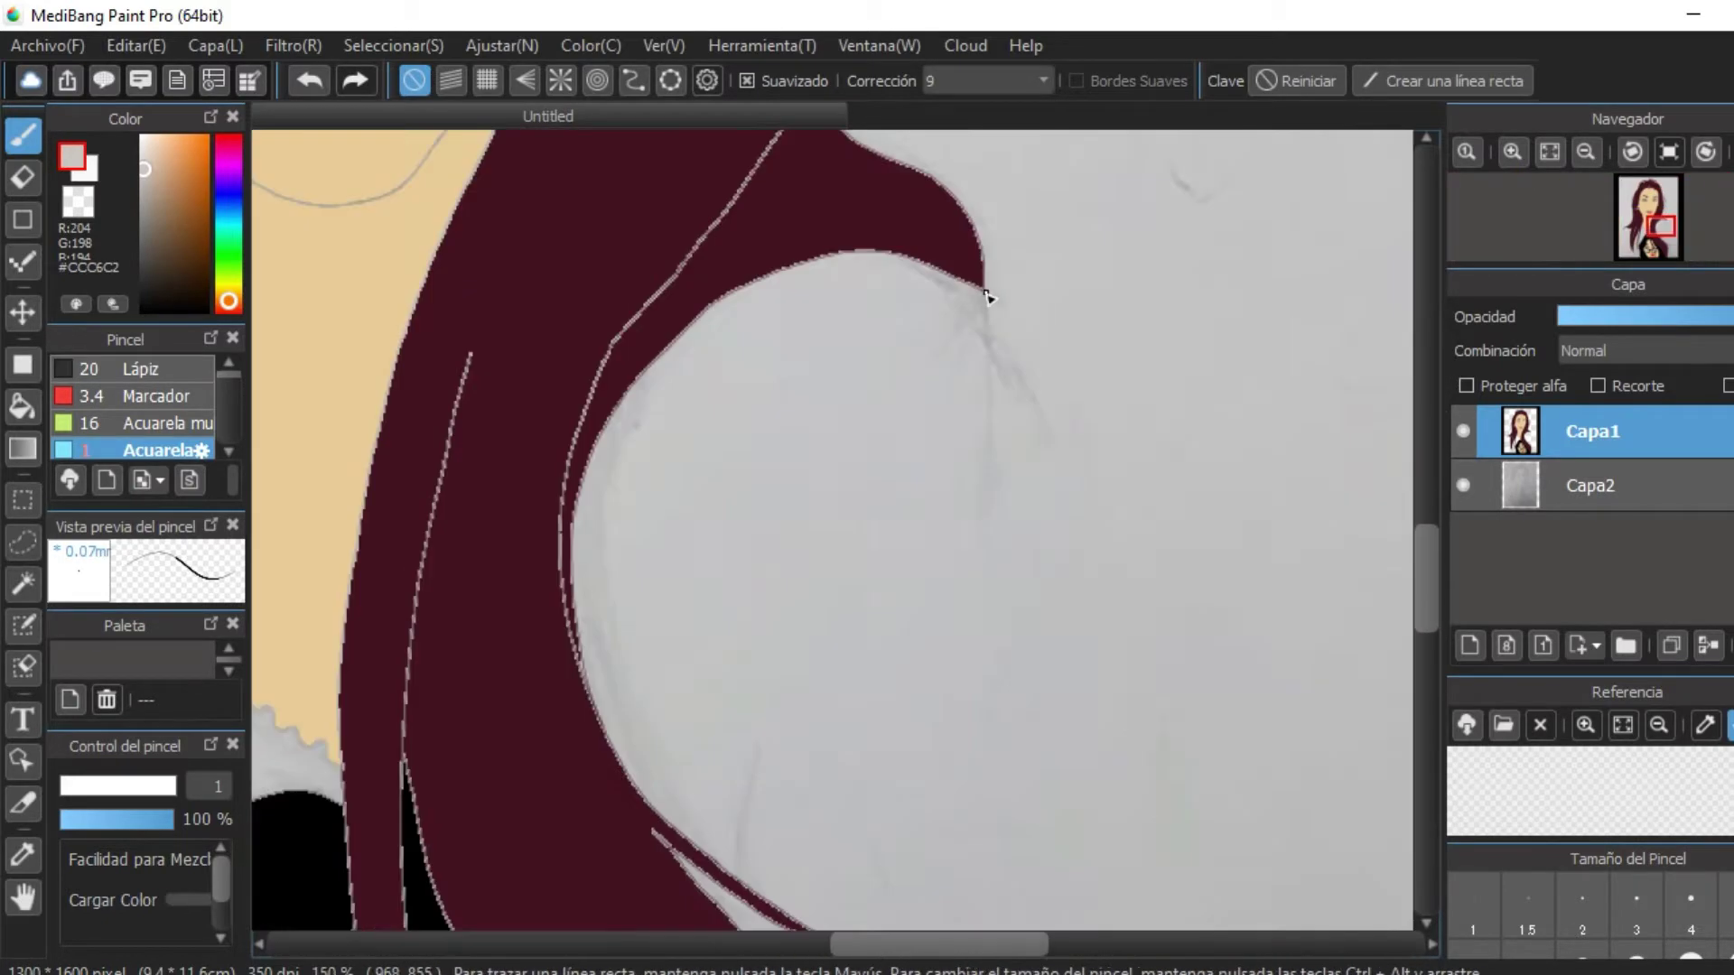
scroll(1180, 631, "down", 4)
Fill the body and sleeves of the shirt with light grey #CCC6C2 using the Bucket tool.
key("g")
scroll(855, 569, "down", 2)
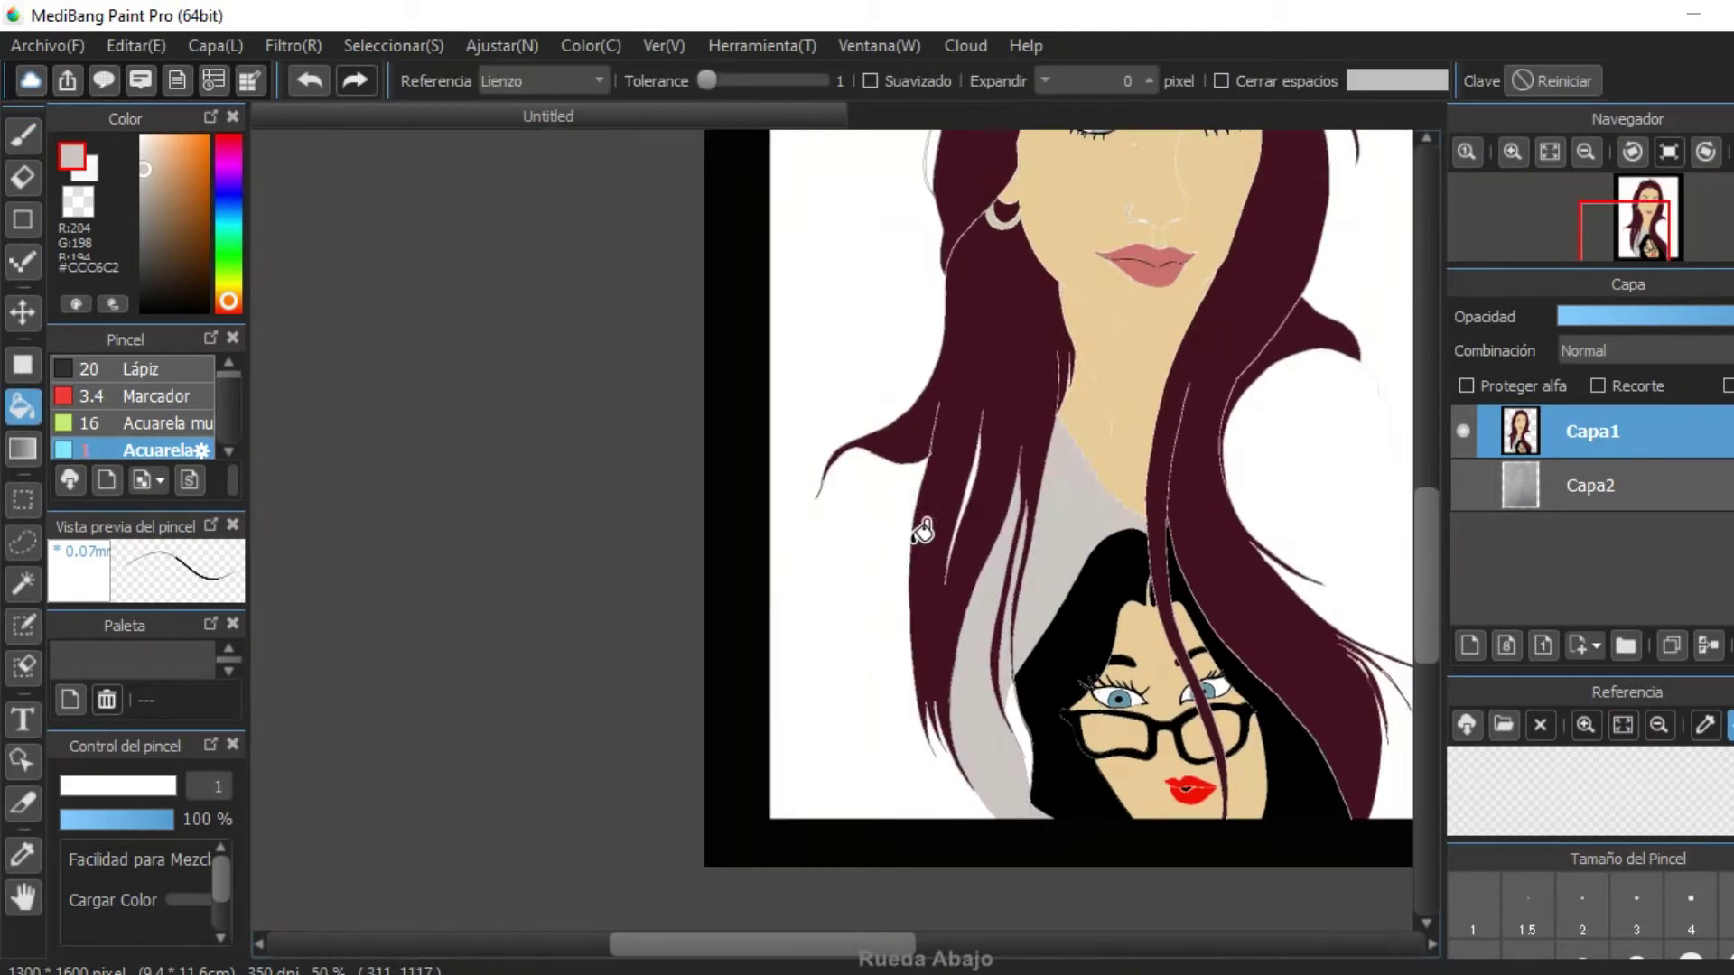
scroll(1123, 592, "up", 1)
scroll(1168, 352, "down", 1)
scroll(1168, 353, "down", 4)
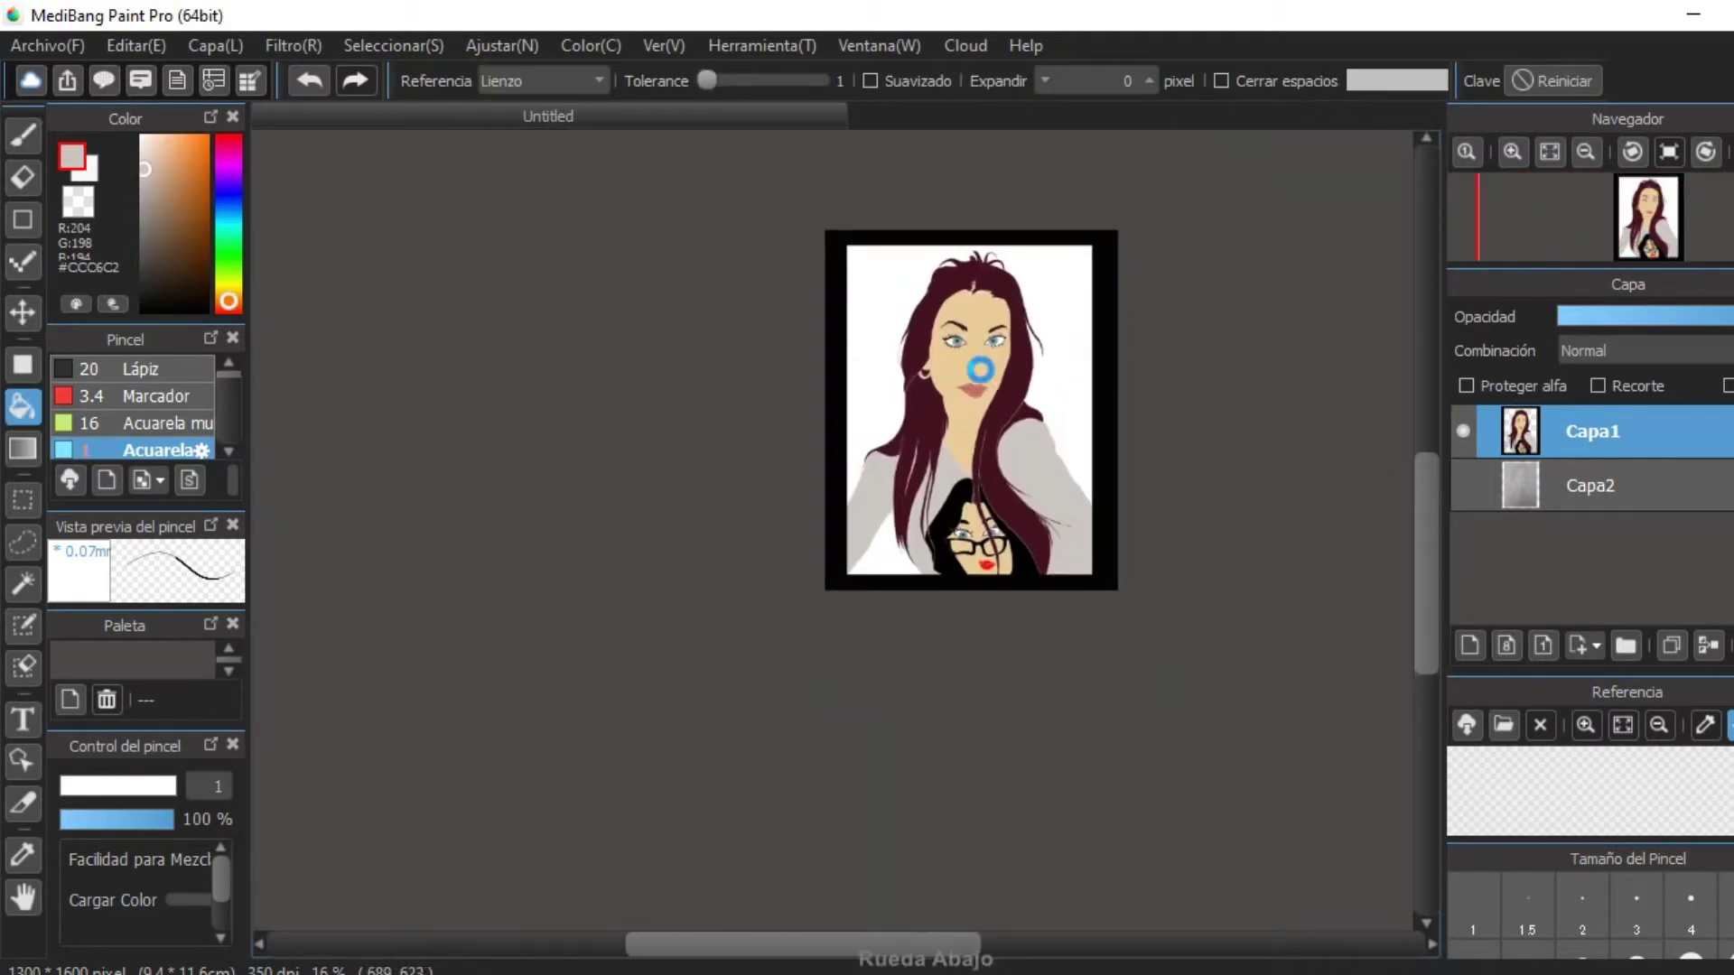
Touch up the hair edge of the shirt portrait and fill its remaining area with black.
scroll(910, 609, "up", 5)
key("b")
scroll(910, 608, "down", 2)
key("g")
scroll(988, 338, "up", 6)
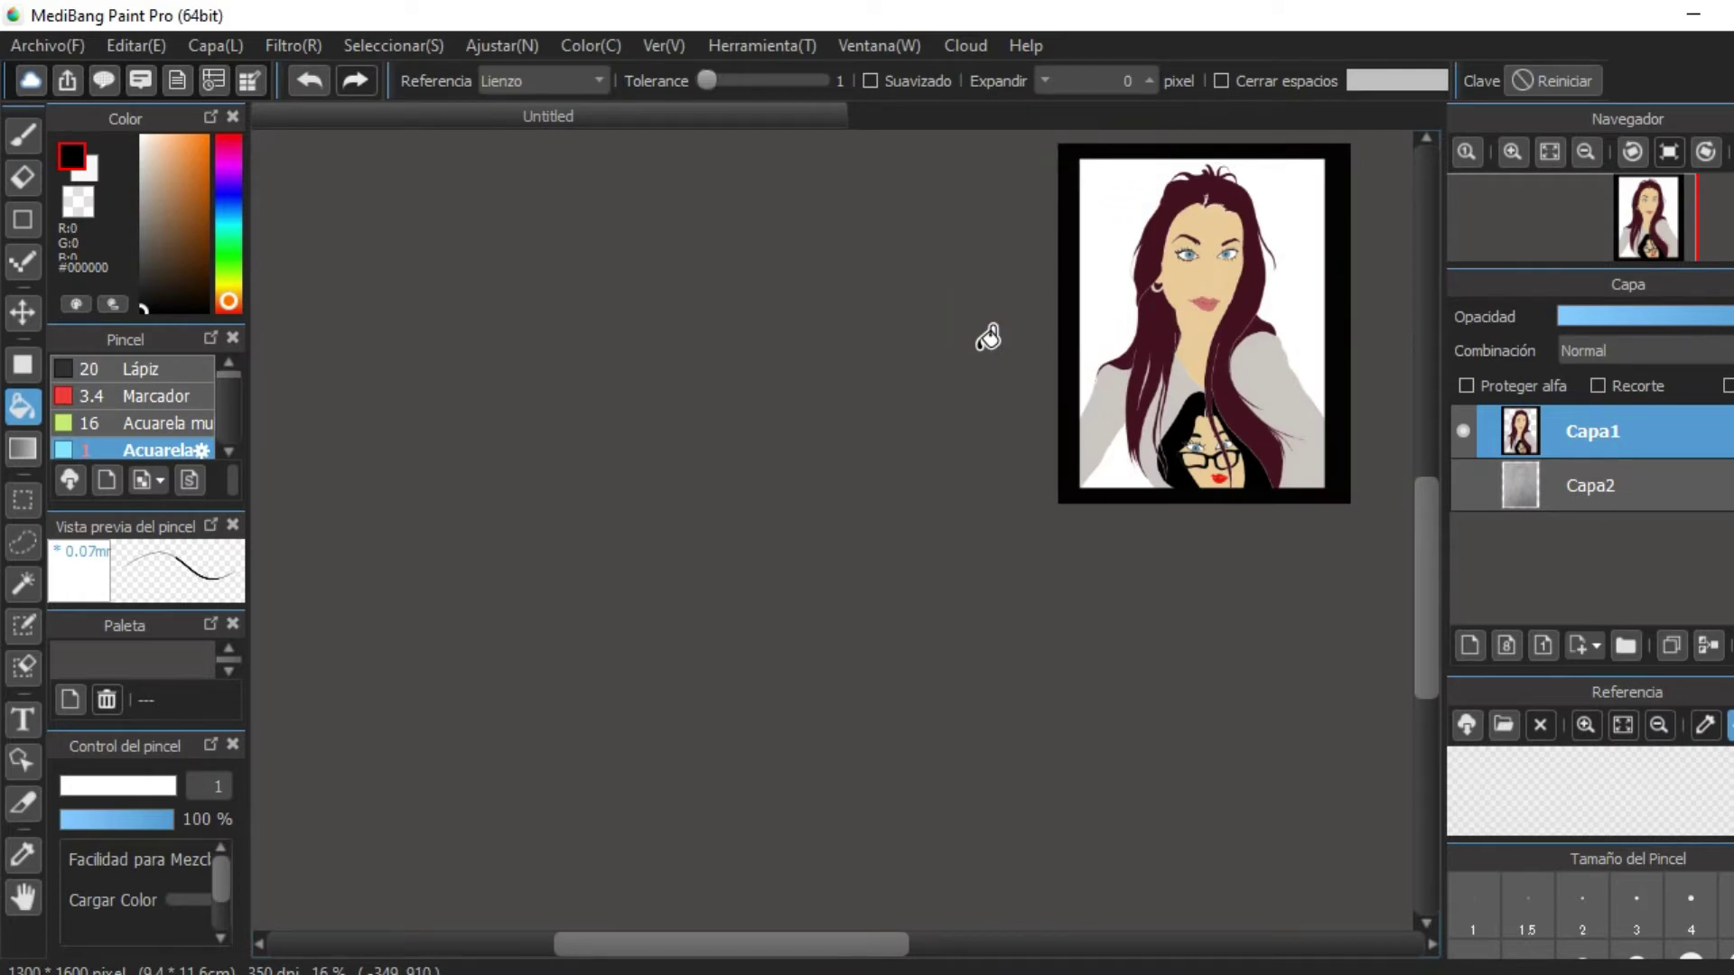
Sample skin tone #EACB99 and paint over white gaps on the woman's face near the eye with the 11.5 brush.
scroll(988, 338, "down", 7)
key("b")
left_click(638, 496, "alt")
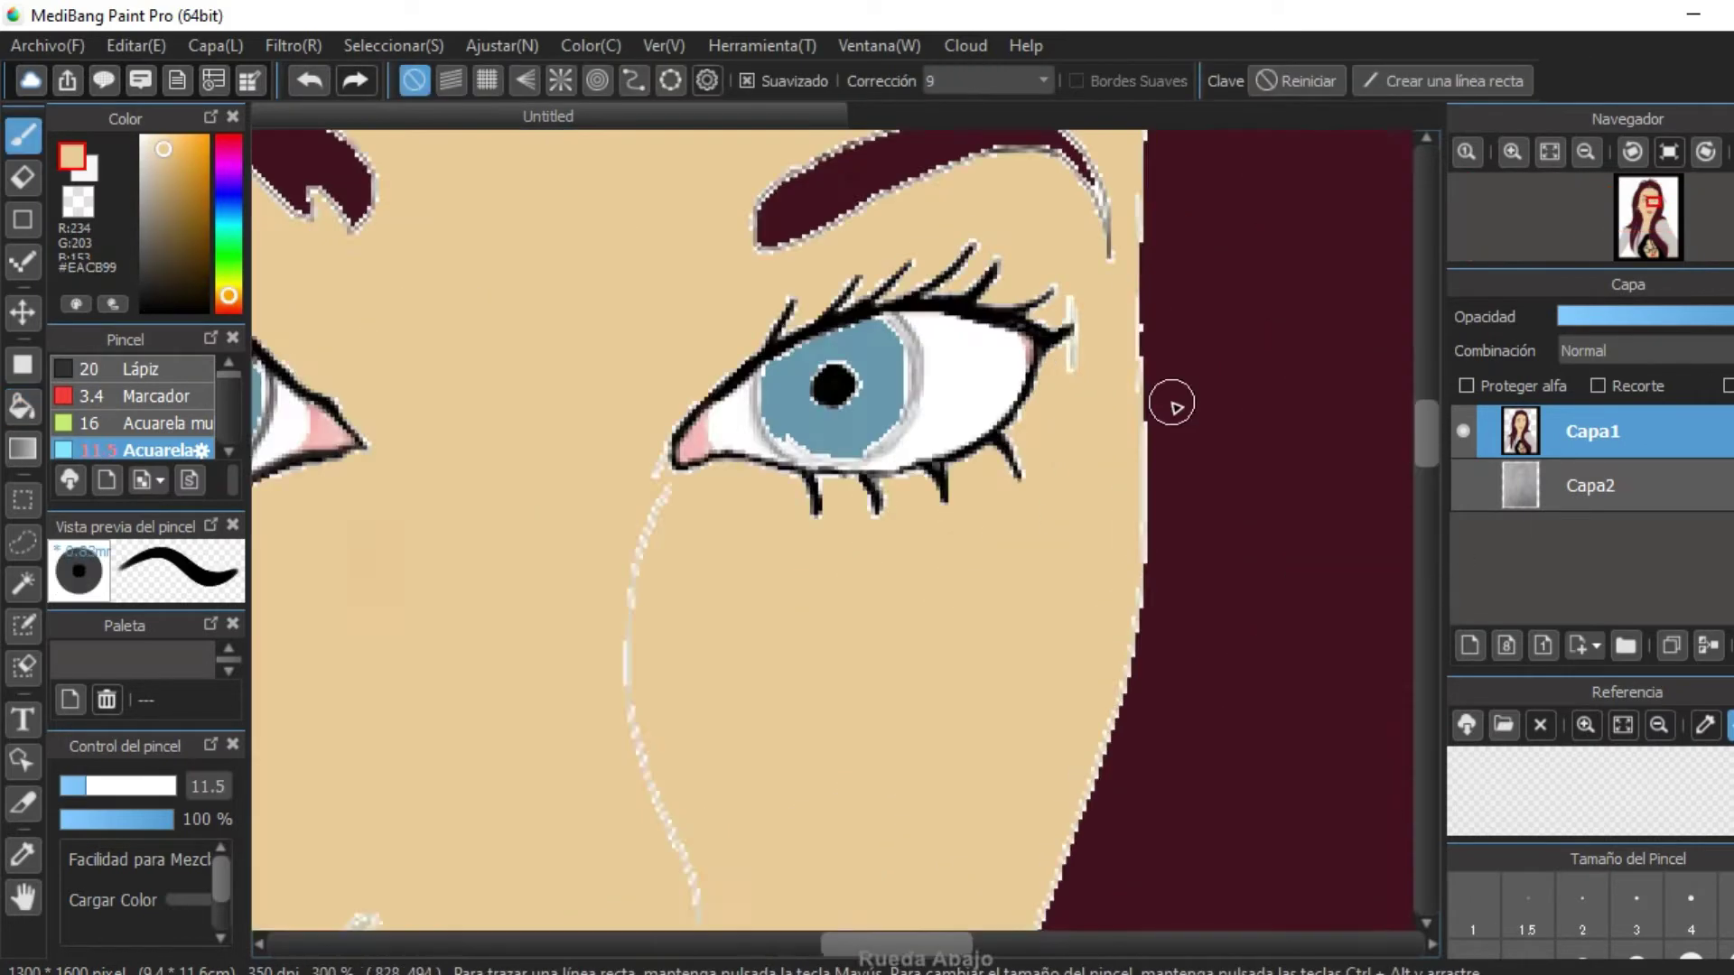
Shade the hair along the forehead on the earring side in black with the size 16 brush.
scroll(1171, 405, "down", 6)
scroll(1071, 354, "up", 3)
scroll(967, 387, "up", 5)
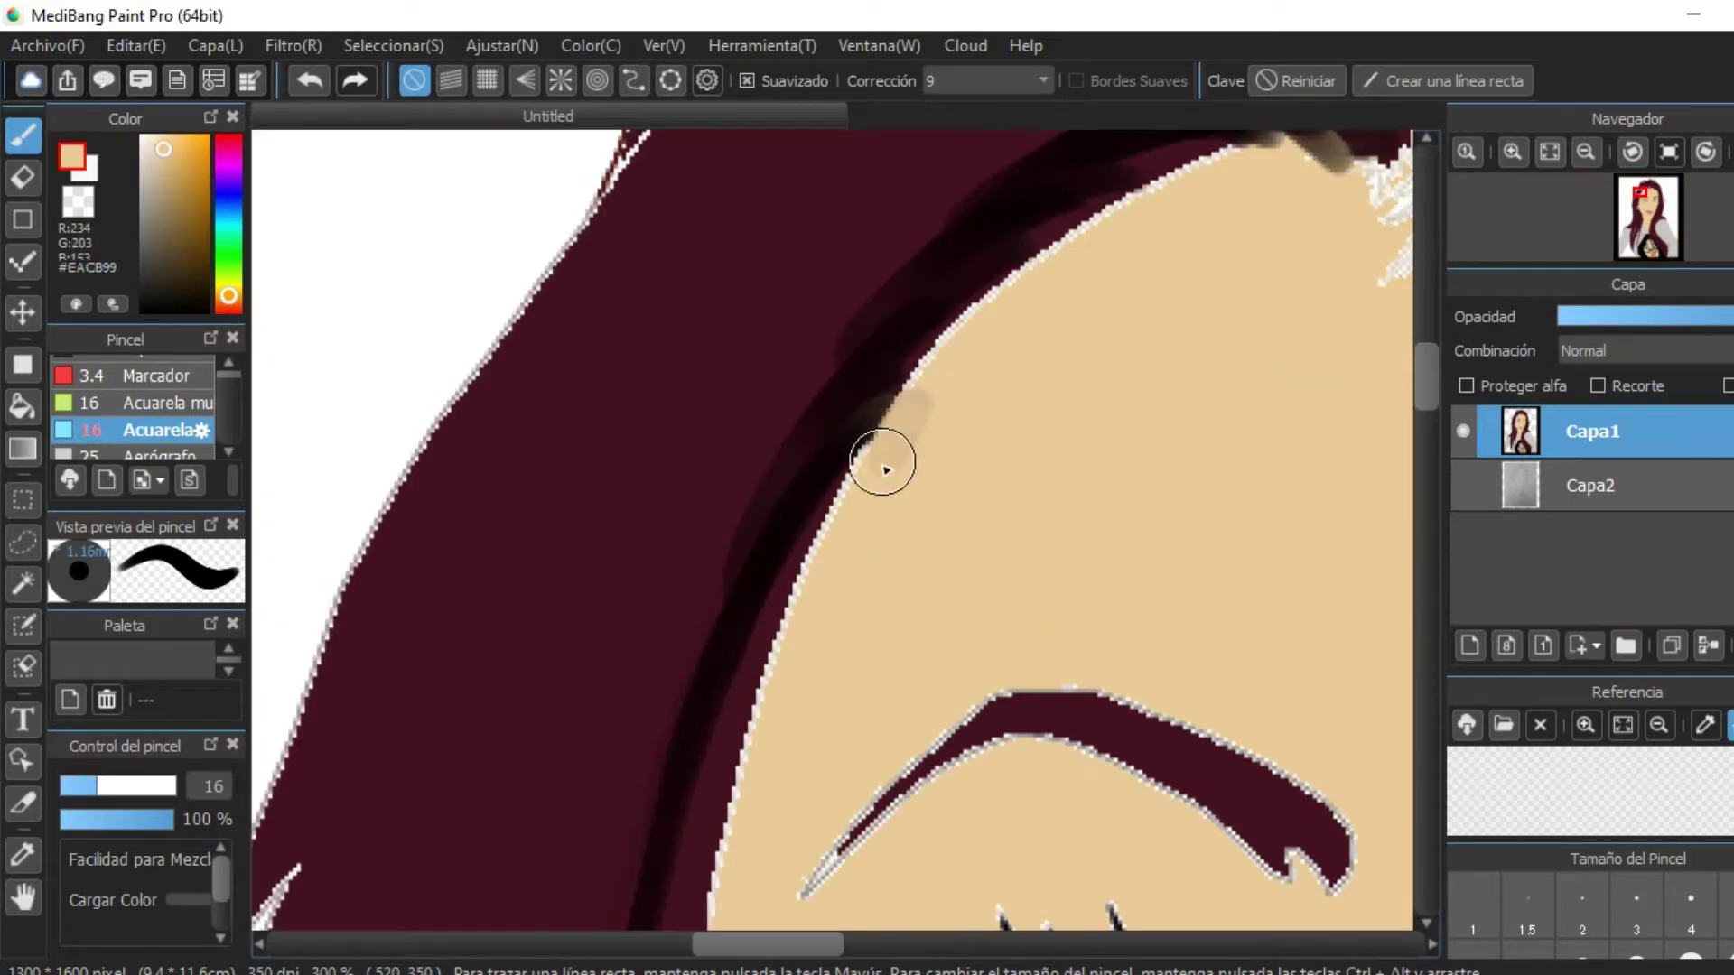
scroll(882, 456, "down", 4)
Shade the hair on the side opposite the earring in black, from the hairline down the long front lock, with the size 16 brush.
scroll(1021, 336, "down", 4)
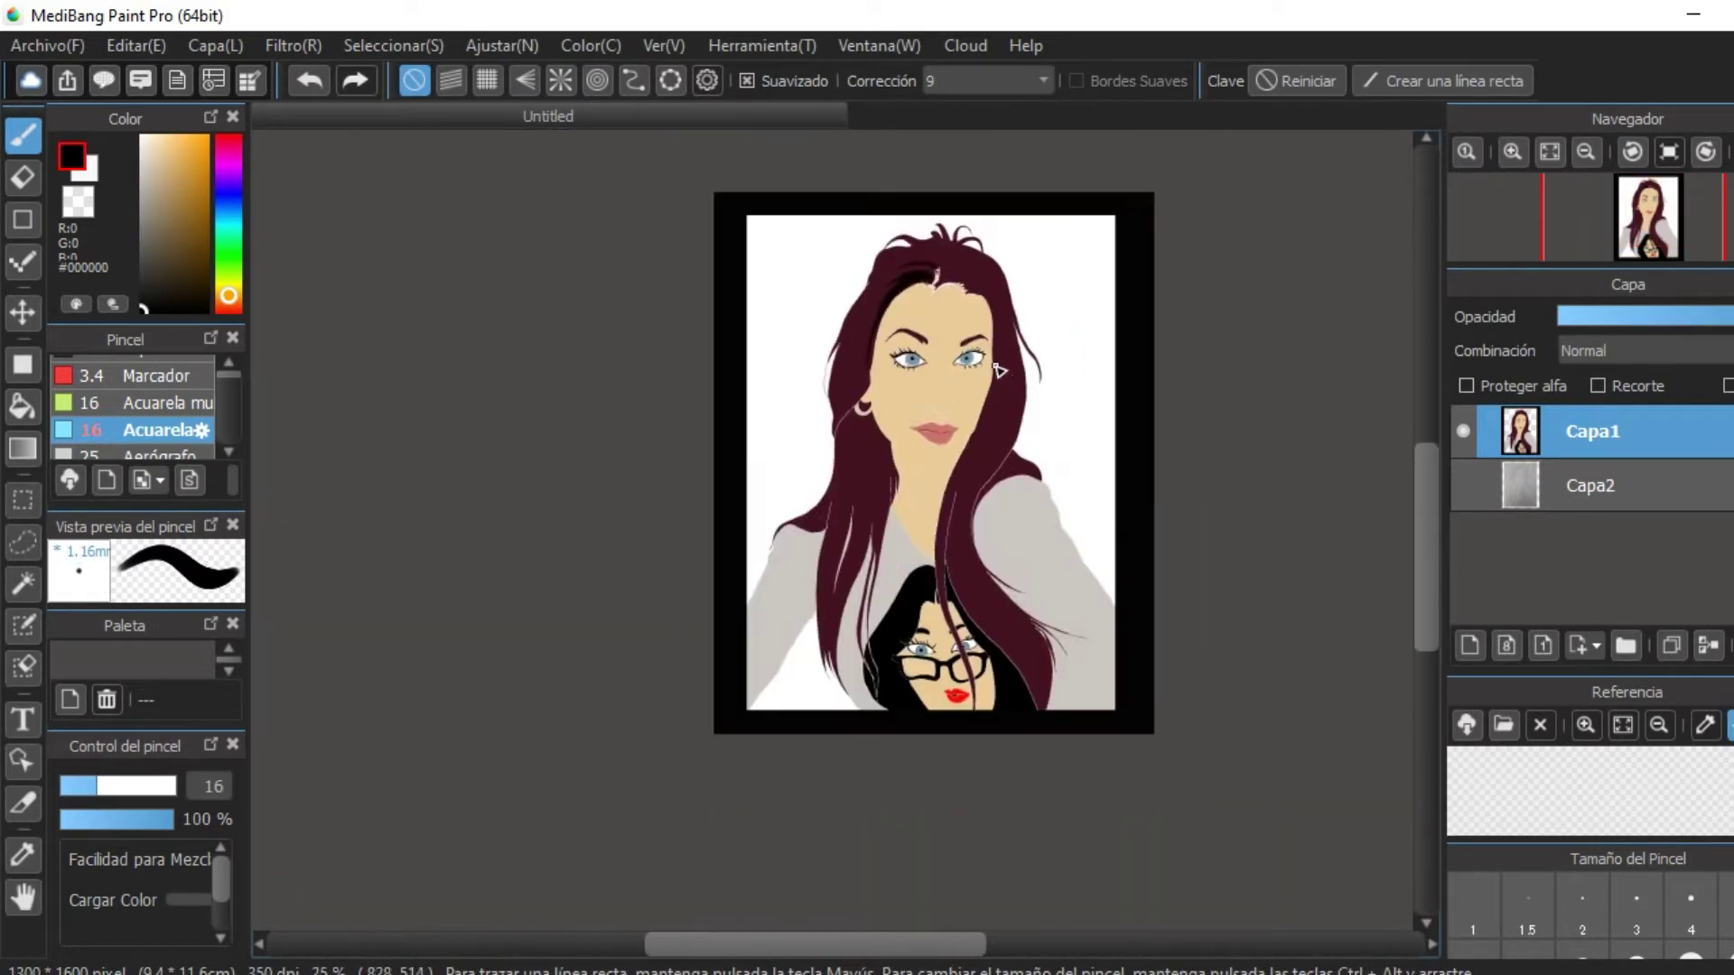
scroll(926, 290, "up", 2)
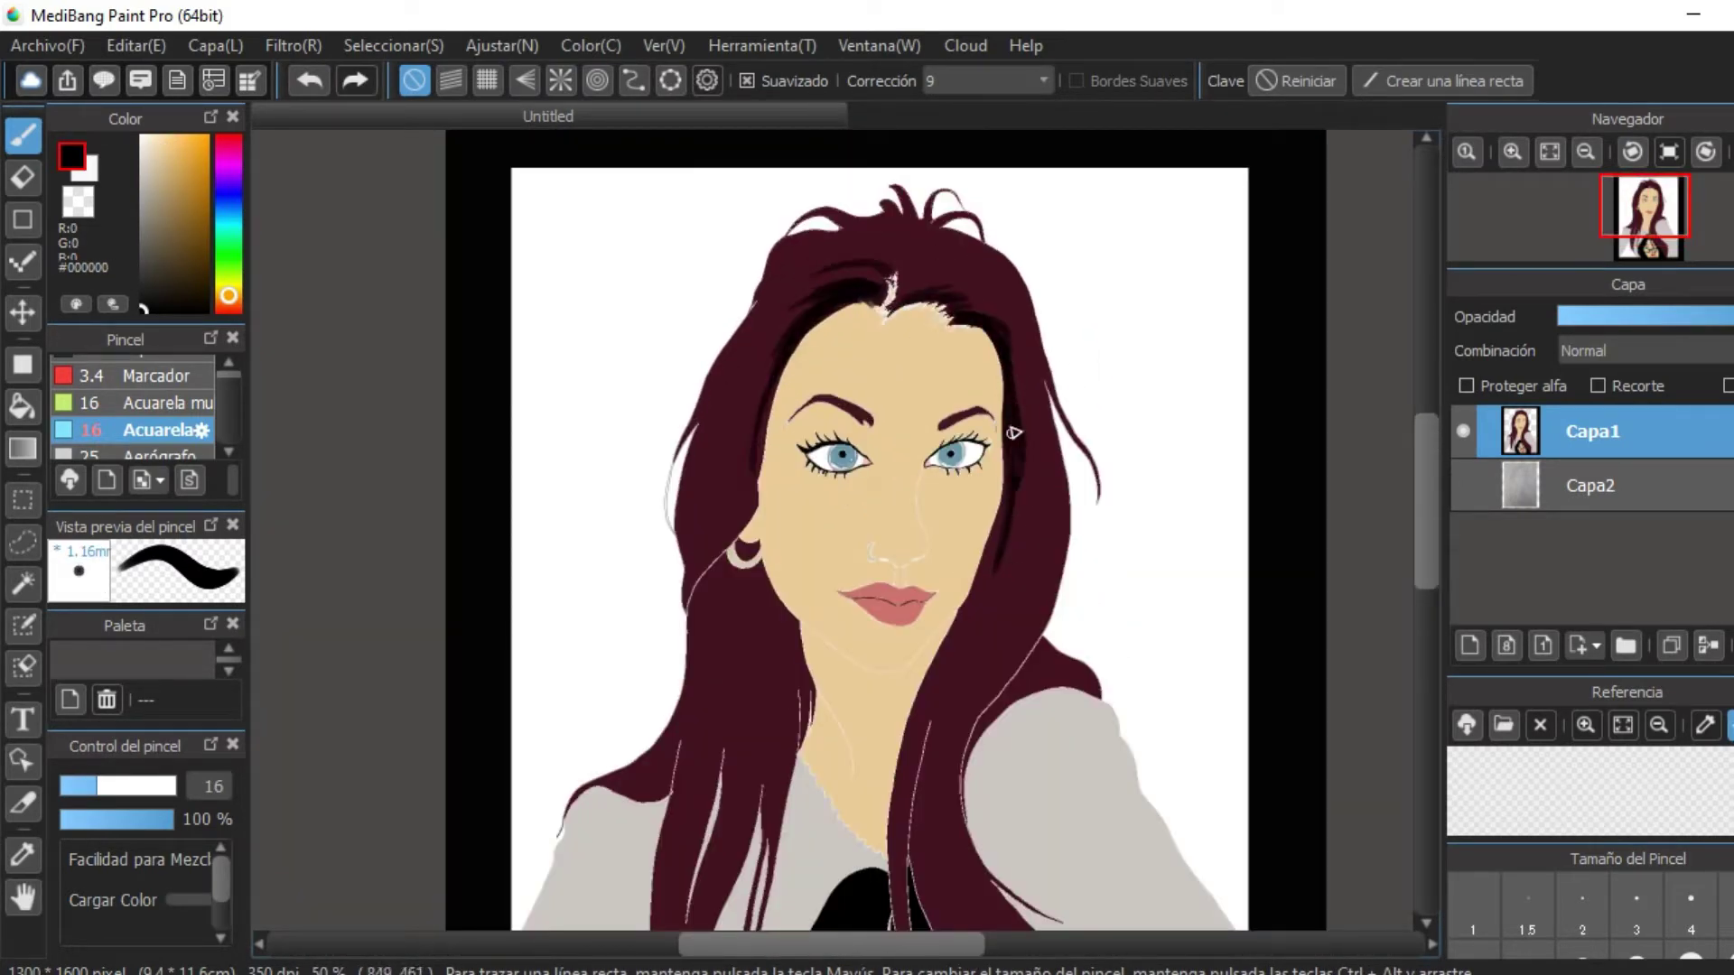
scroll(1009, 623, "down", 1)
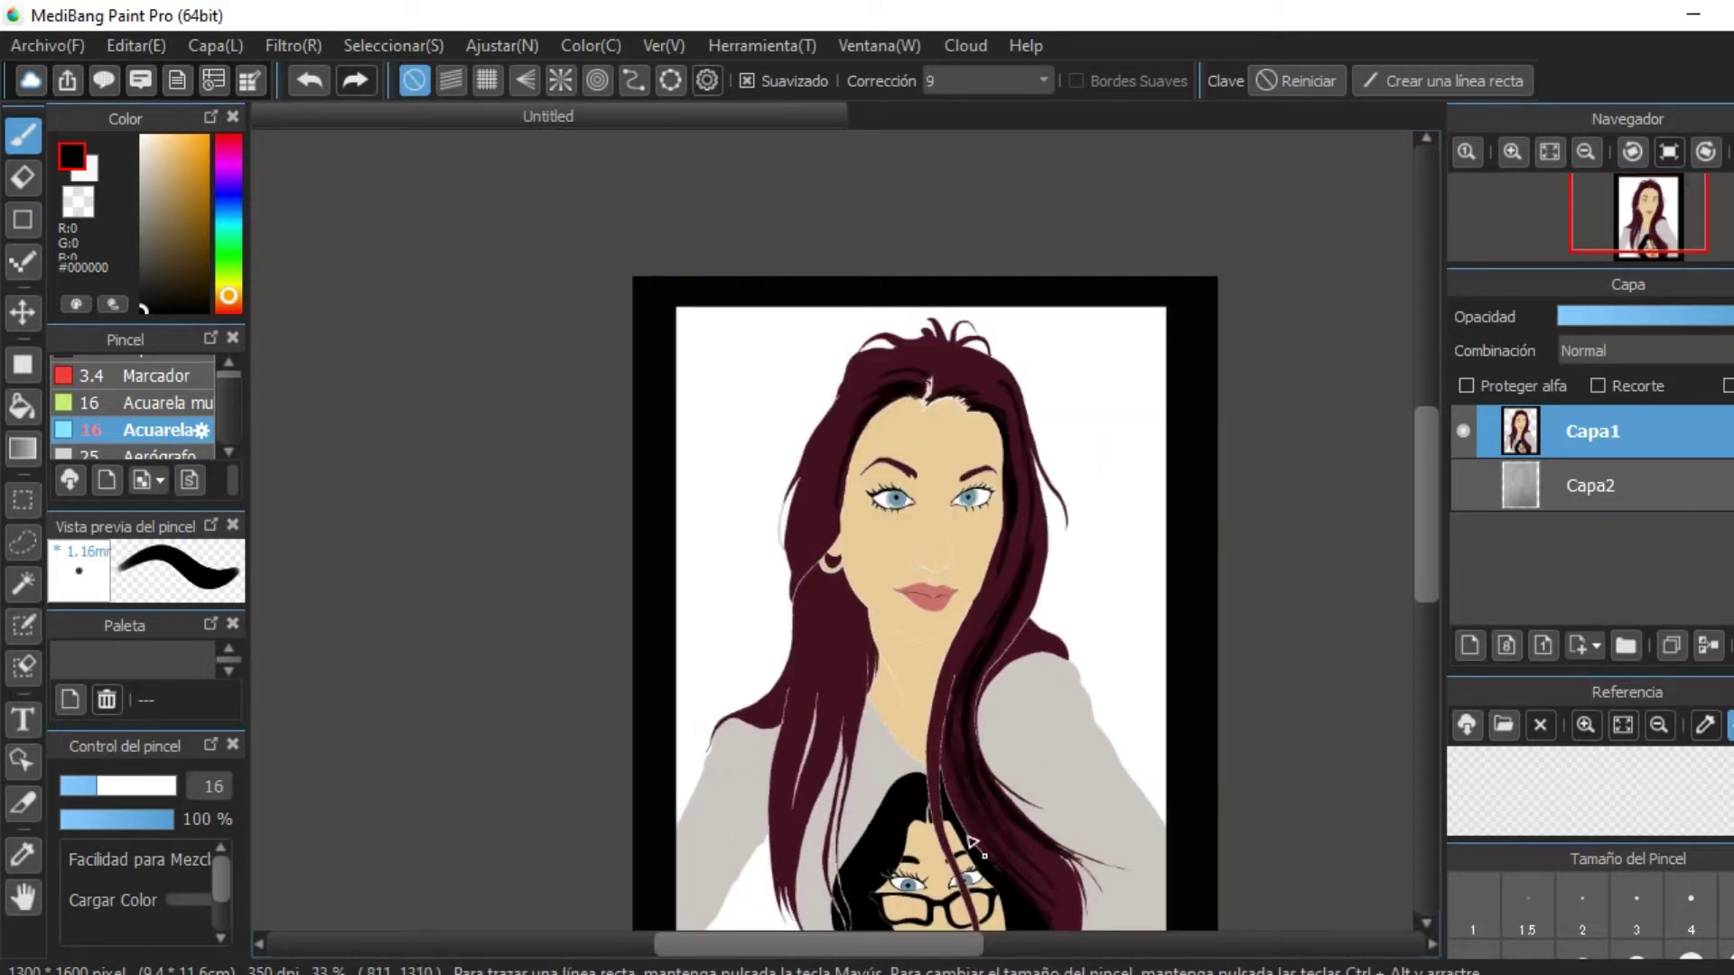
Paint a thin hair strand over the neck and fill the gap in the loose lock above the earring with #441120.
scroll(966, 656, "up", 3)
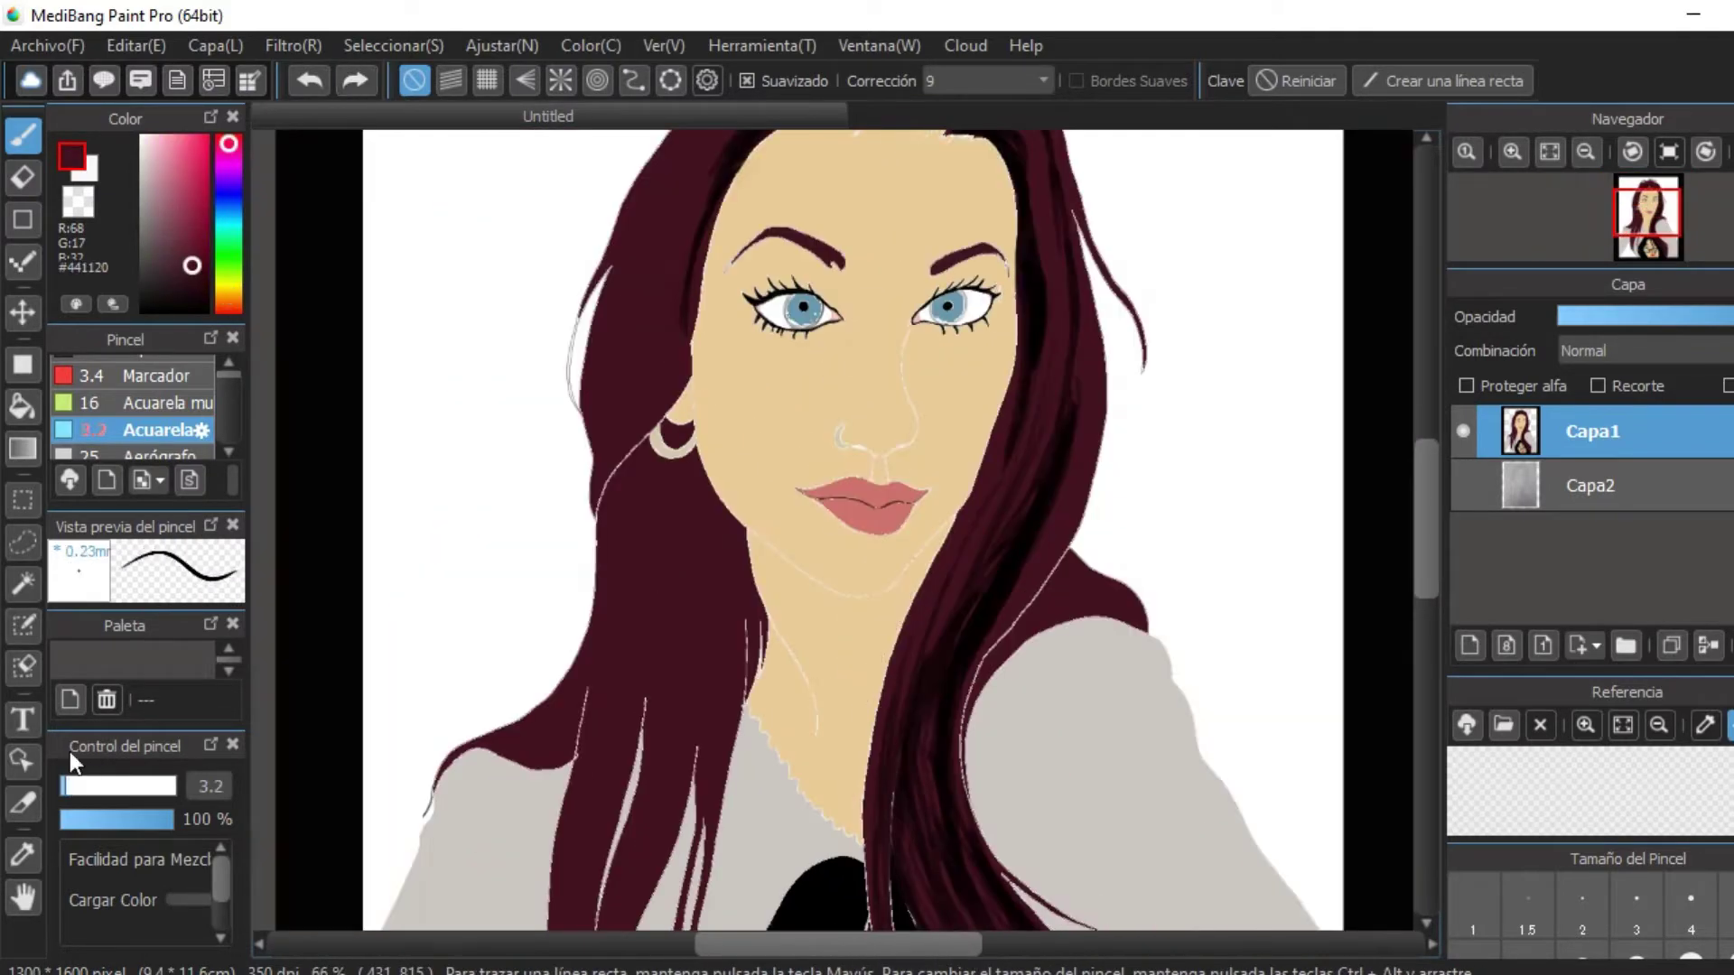
left_click_drag(905, 614, 848, 788)
scroll(911, 894, "down", 2)
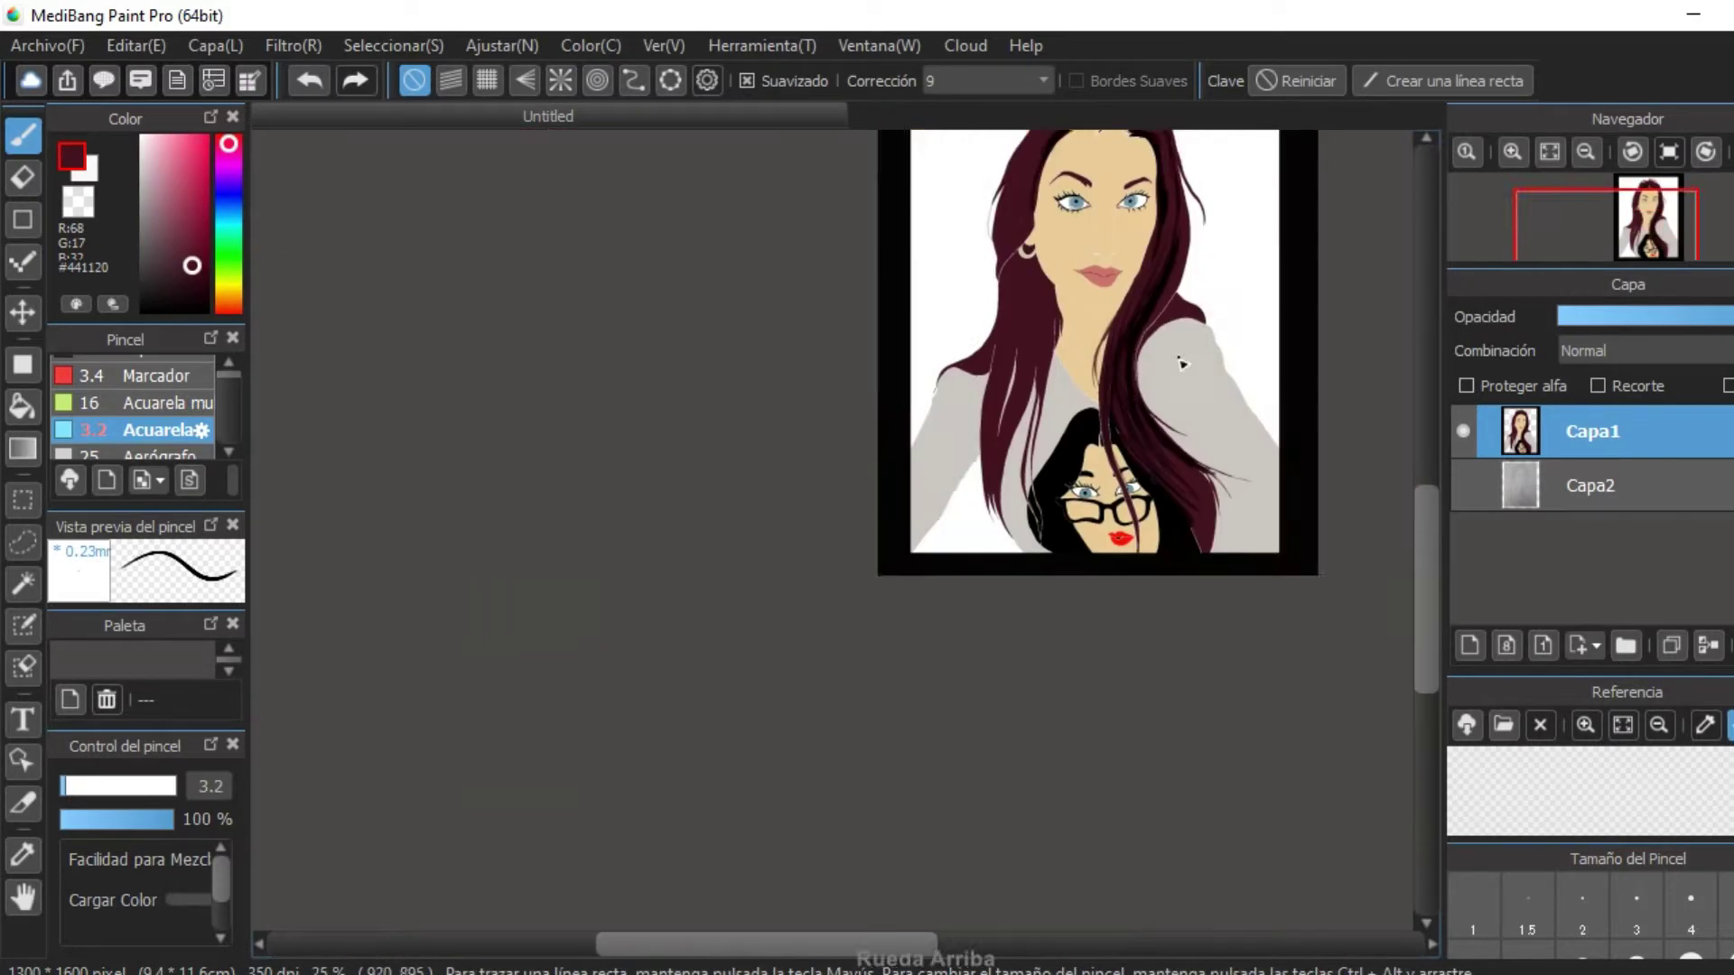
scroll(805, 461, "up", 4)
scroll(814, 628, "down", 1)
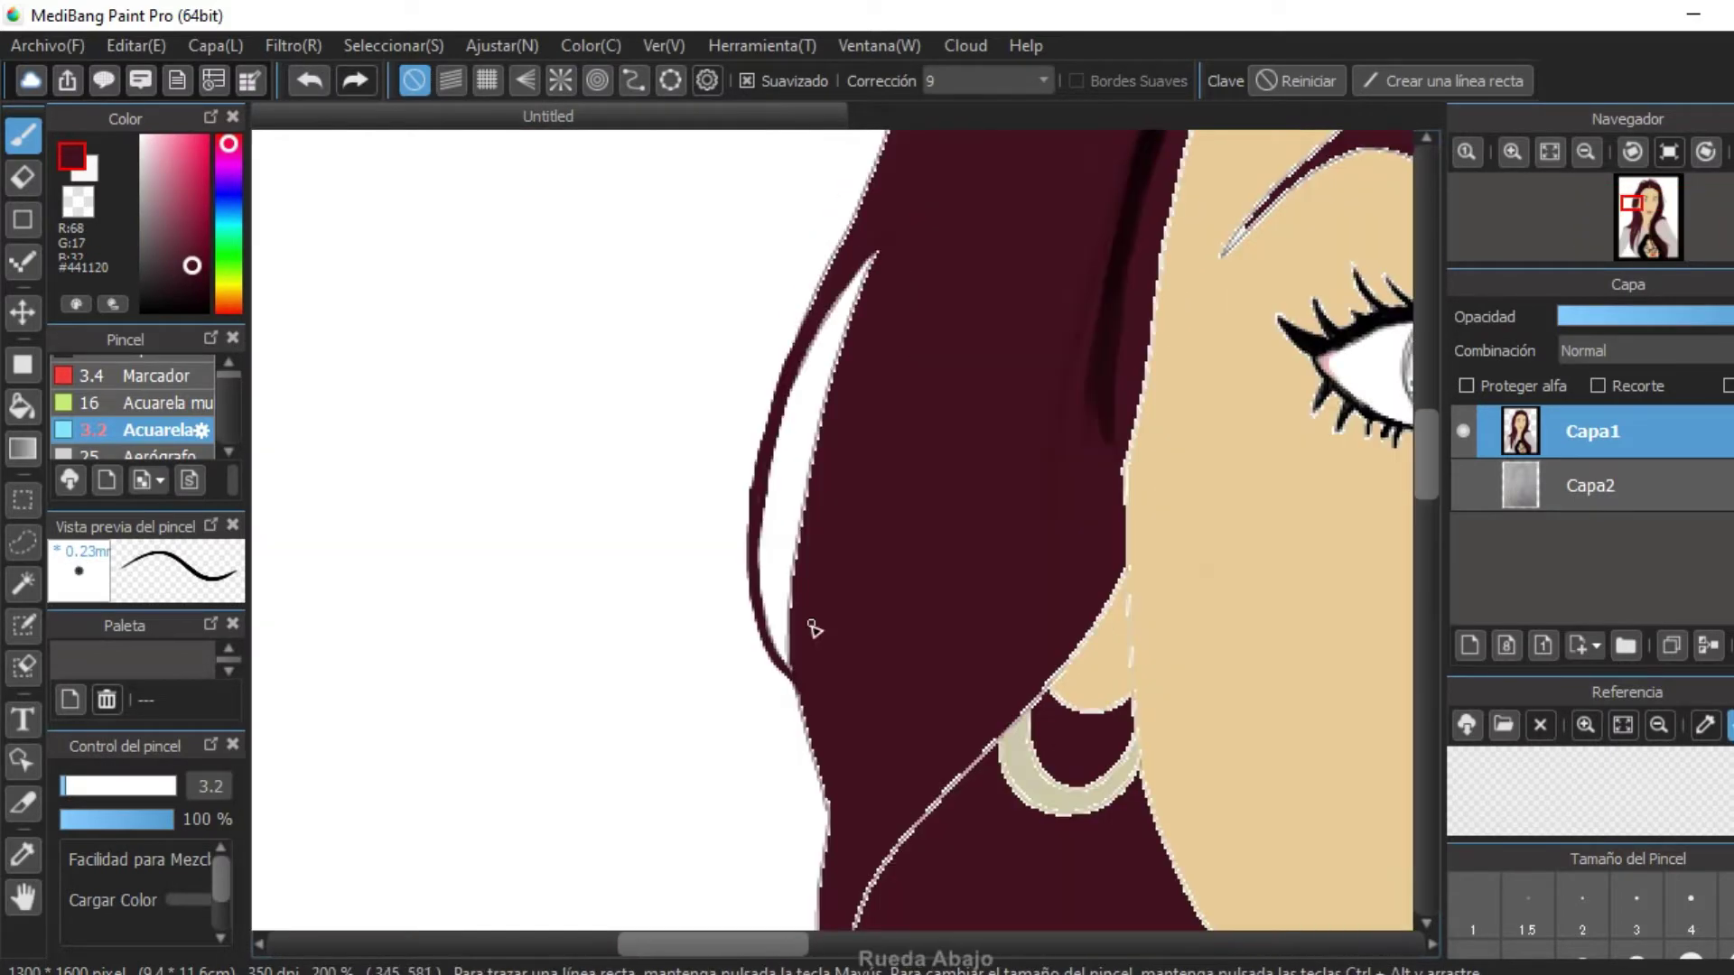
mouse_move(785, 578)
left_mouse_down()
mouse_move(843, 360)
mouse_move(831, 307)
left_mouse_up()
scroll(831, 307, "down", 5)
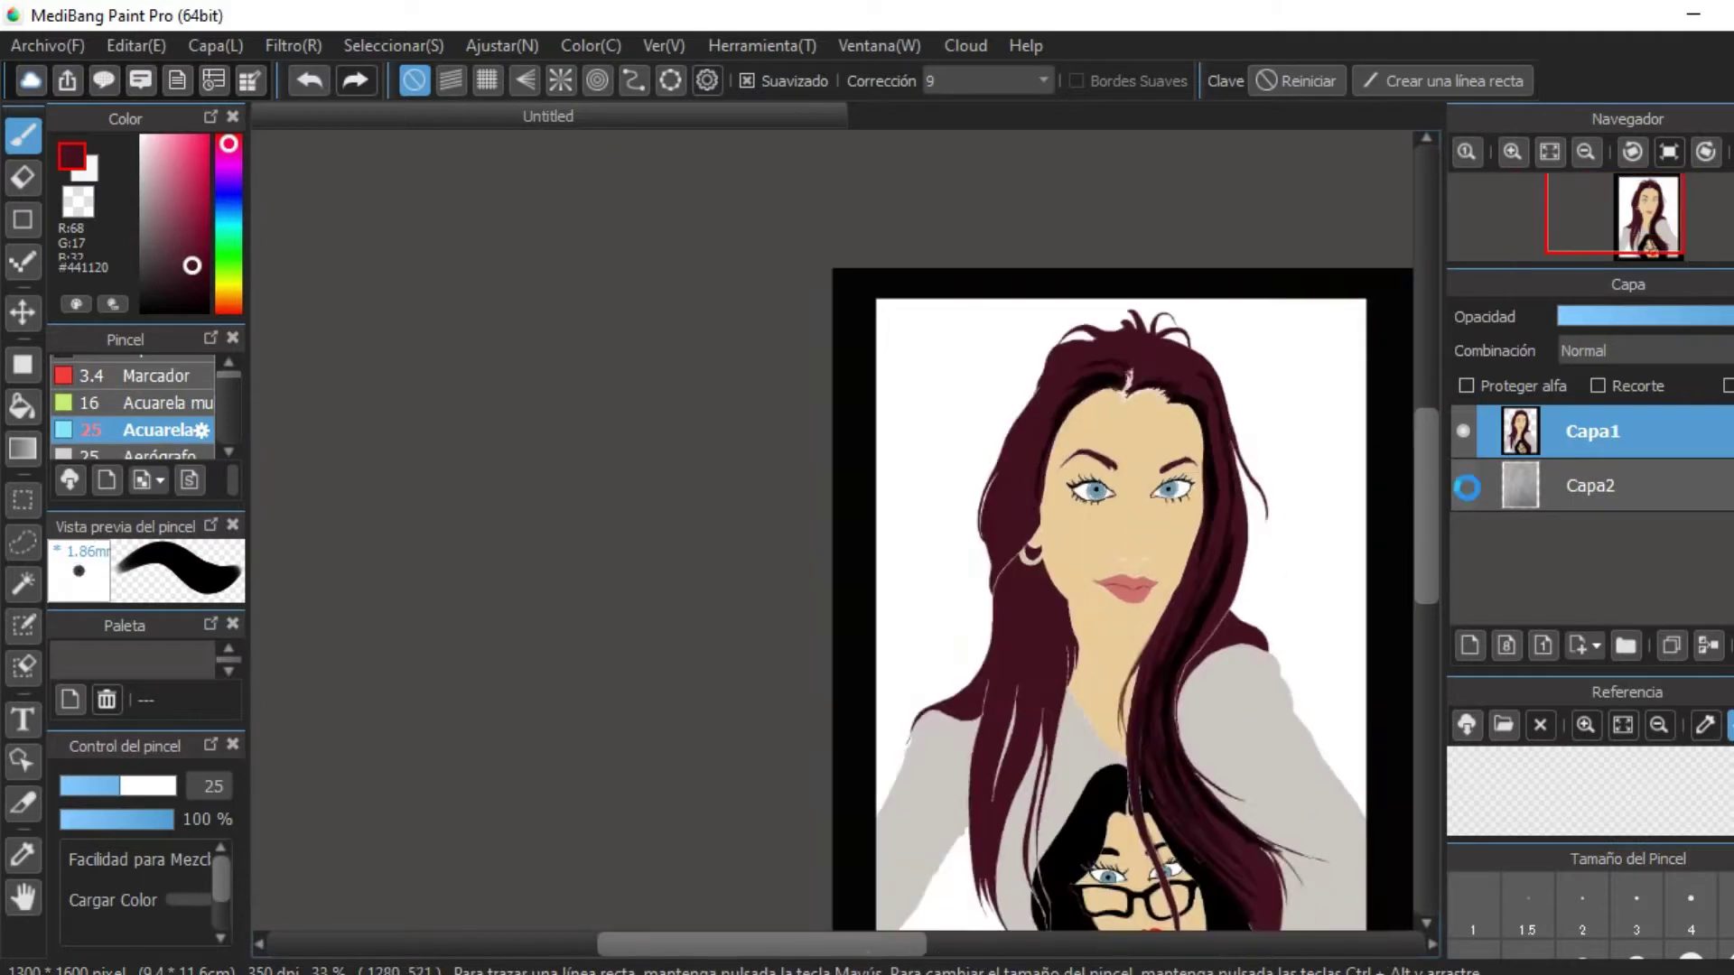
Draw fine black strands in the hair beside the face above the earring with the 4.9 brush.
mouse_move(1129, 524)
left_mouse_down()
mouse_move(1068, 519)
mouse_move(1078, 464)
left_mouse_up()
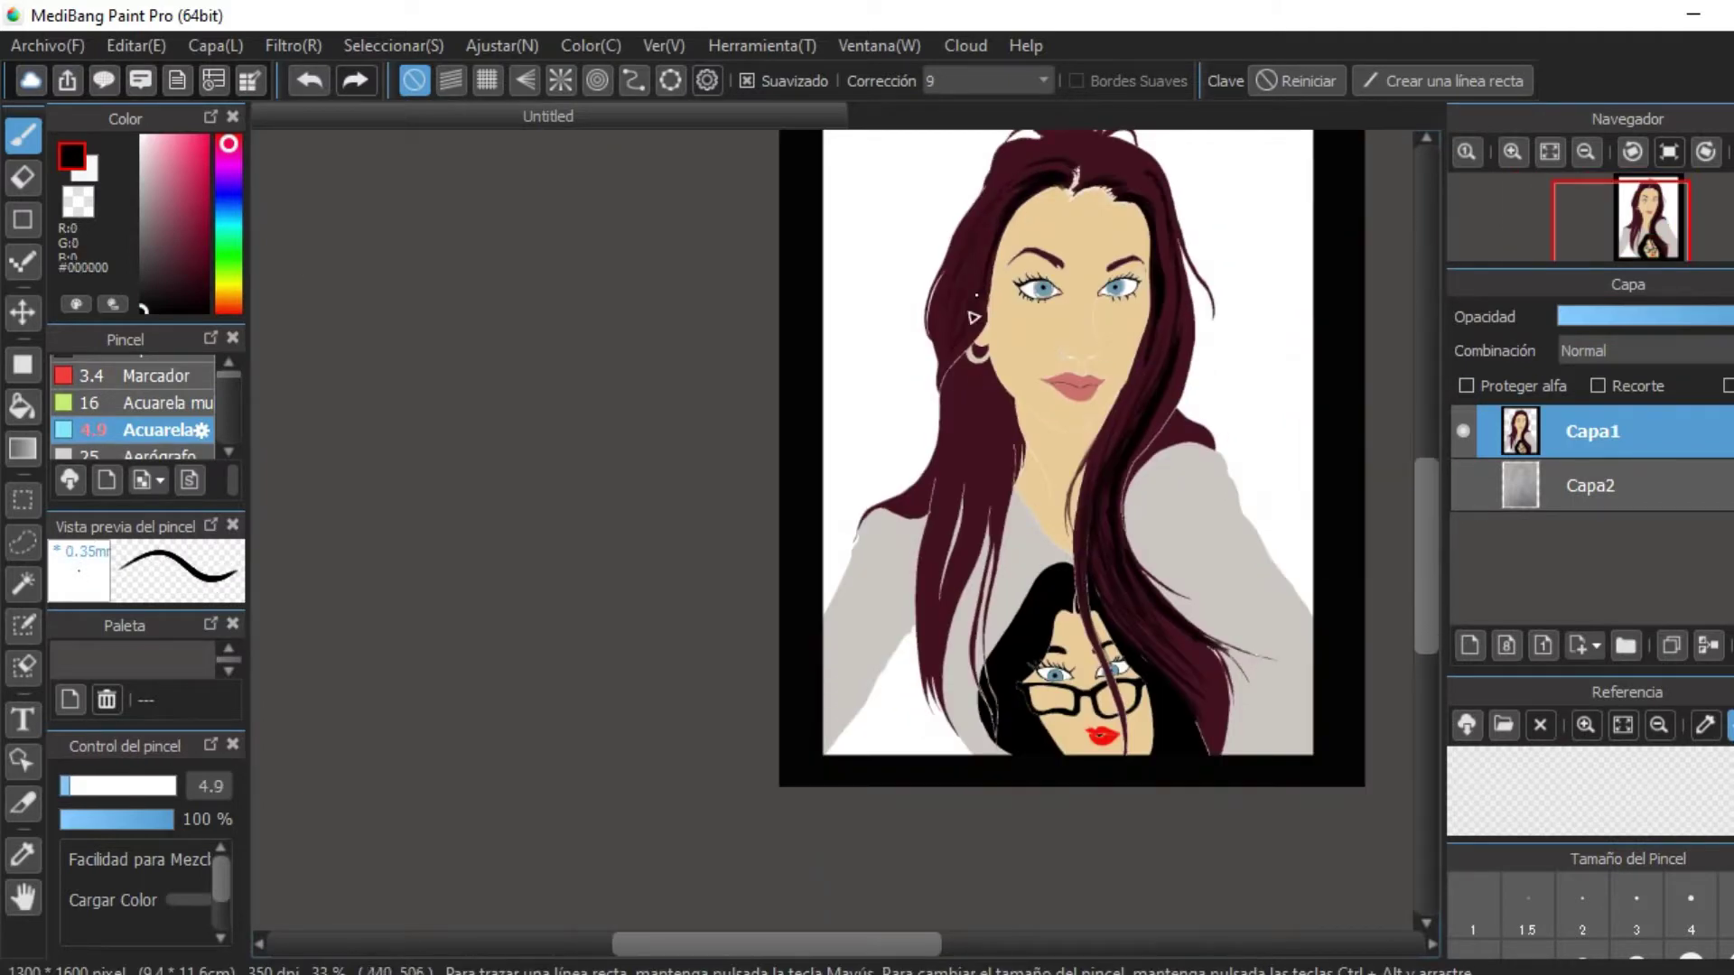
scroll(973, 317, "up", 3)
scroll(960, 333, "up", 3)
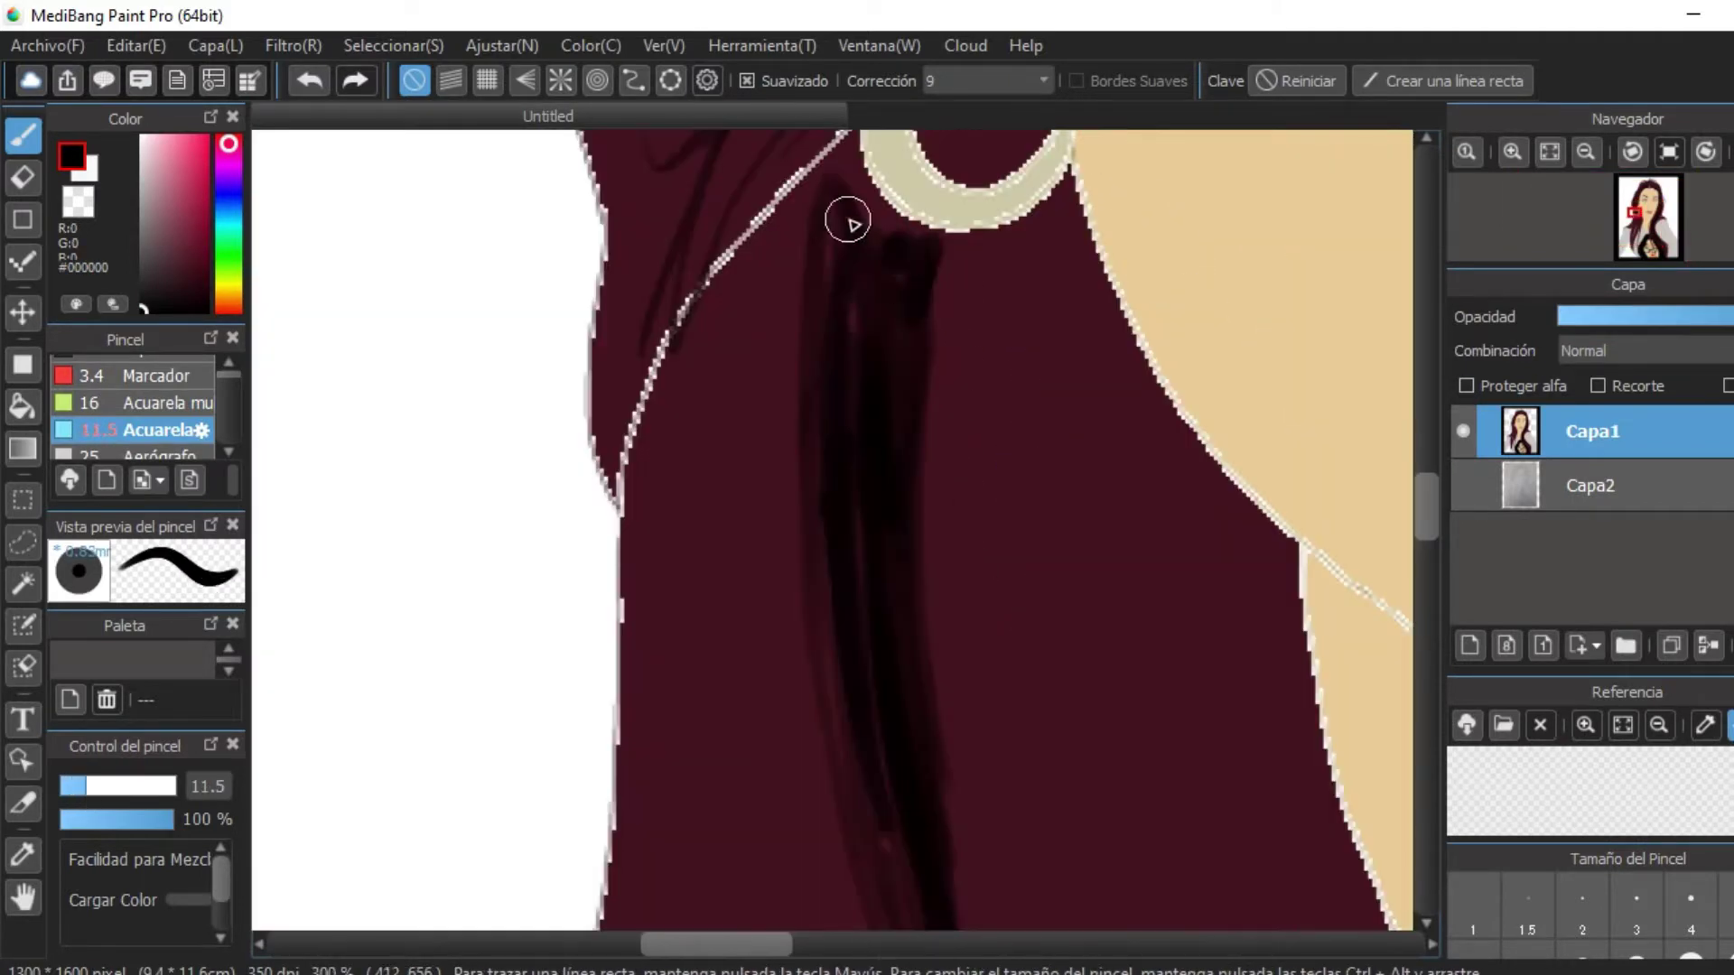
Shade the hair below the earring and beside the neck with black locks using the 11.5 brush.
scroll(849, 222, "down", 6)
scroll(1074, 348, "up", 1)
scroll(1090, 394, "up", 3)
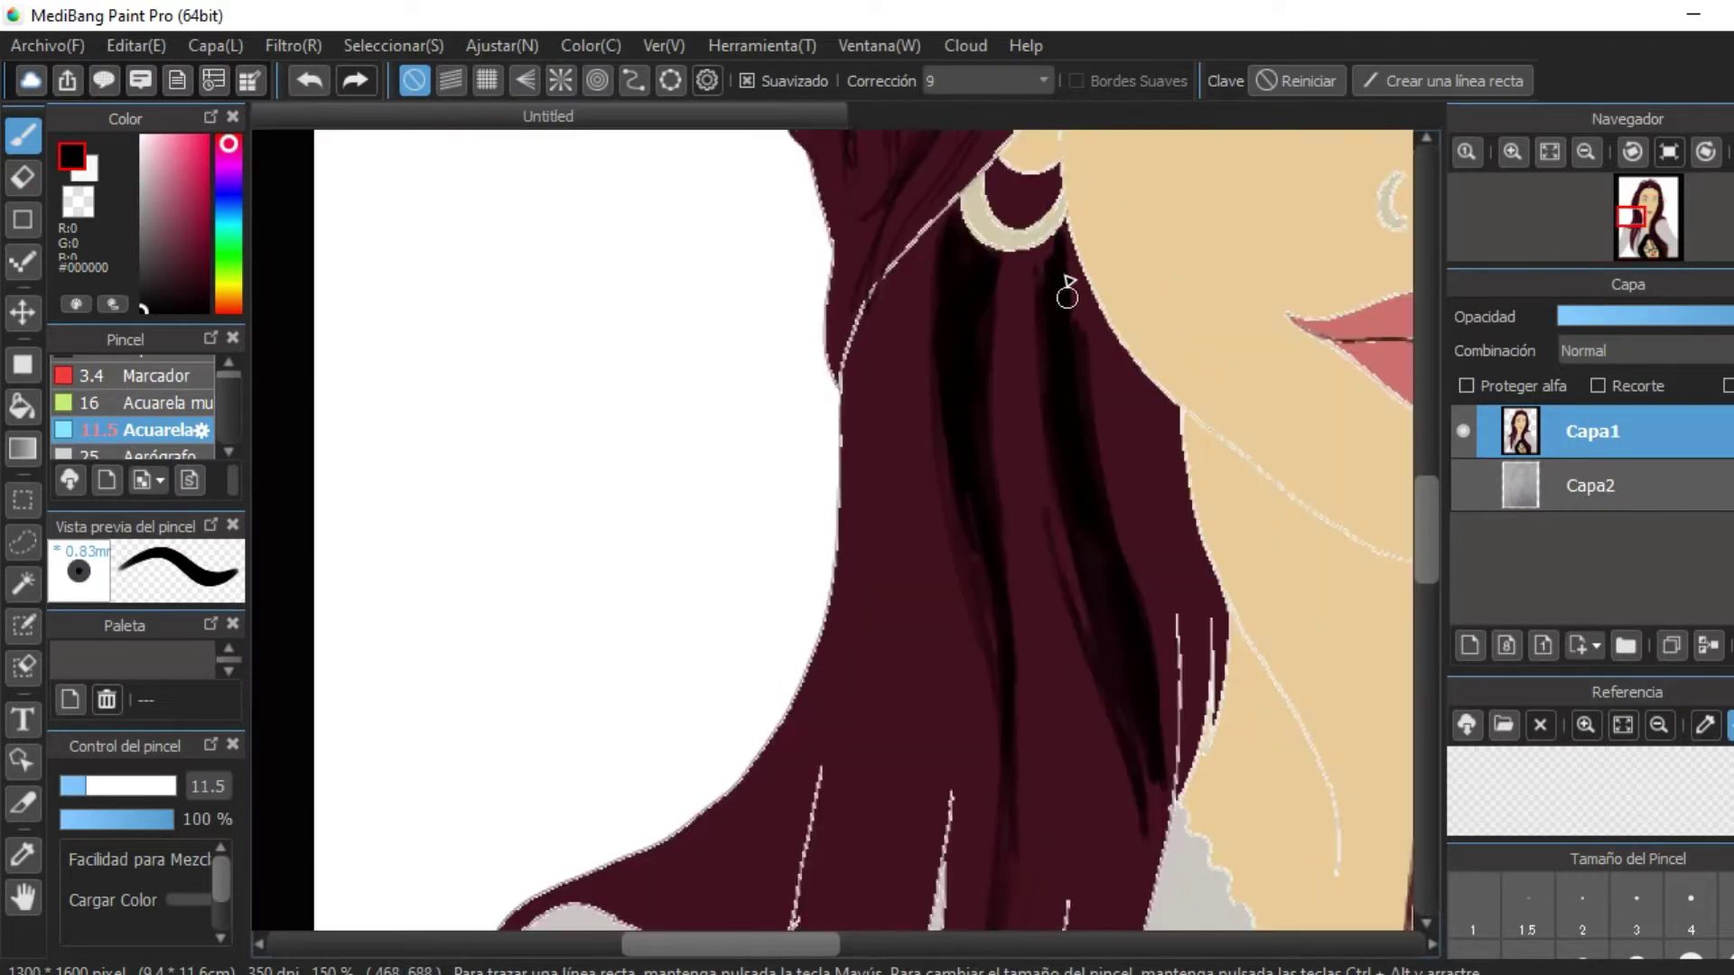
scroll(1088, 330, "down", 2)
scroll(1174, 569, "up", 1)
scroll(1145, 578, "down", 2)
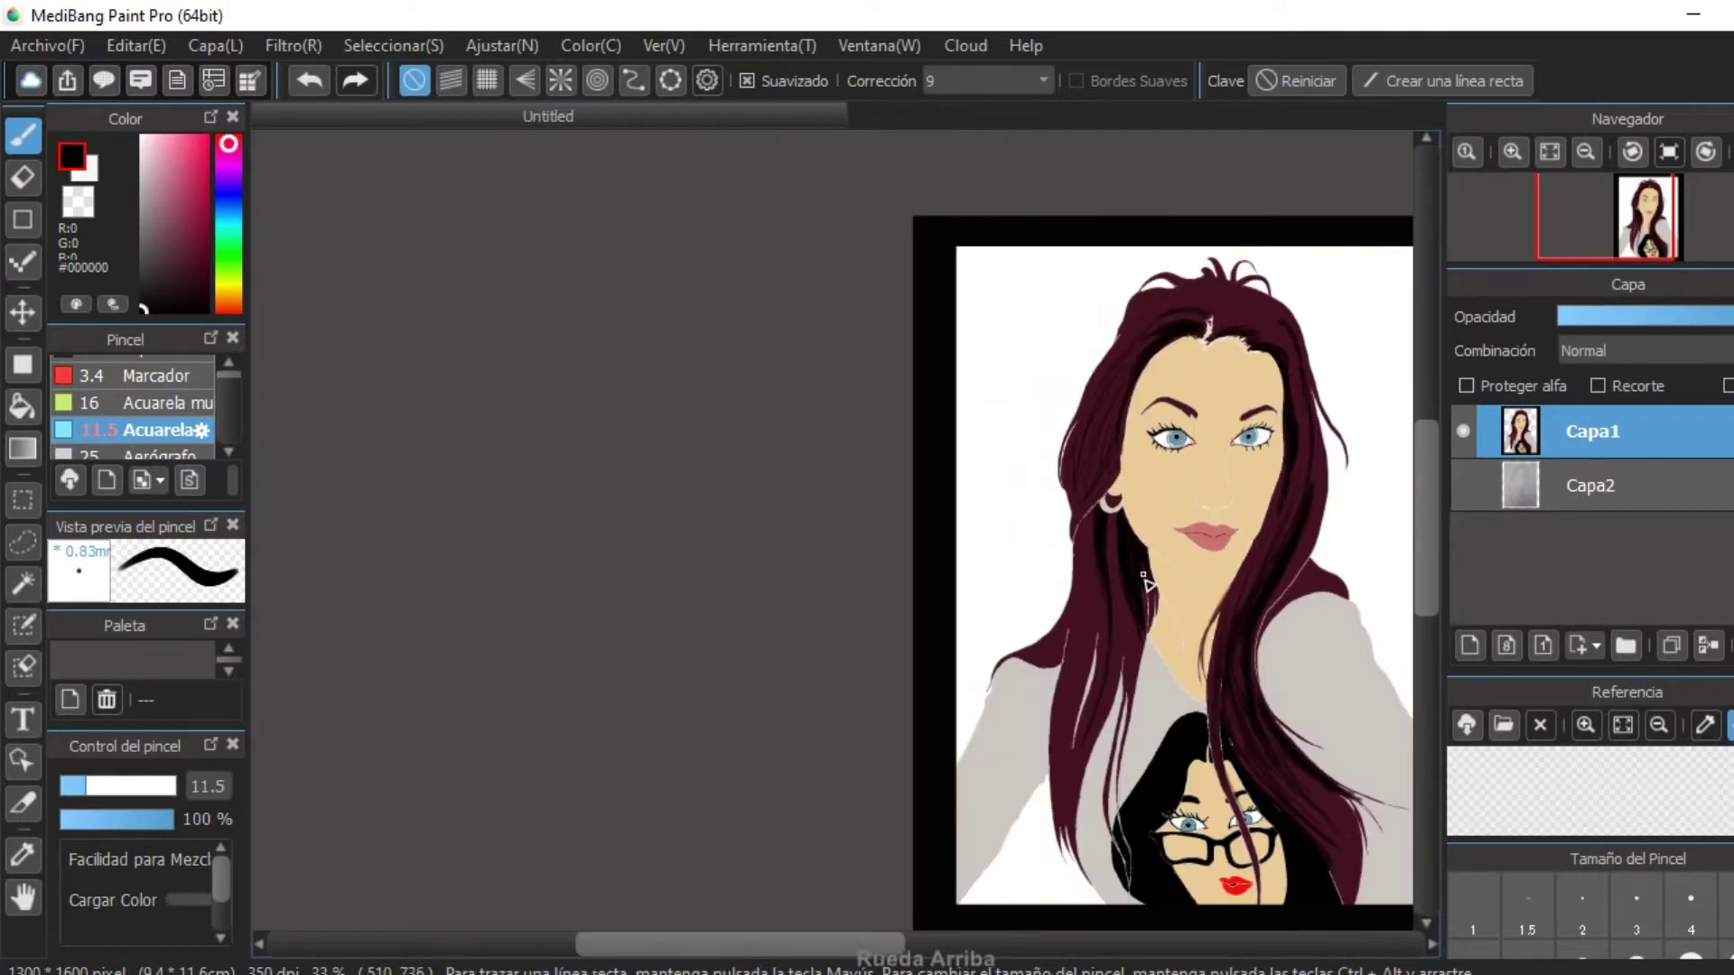
Shade the crown and the hair above the forehead with black strands using the 11.5 brush.
scroll(1099, 530, "up", 3)
scroll(999, 623, "down", 3)
scroll(984, 216, "up", 1)
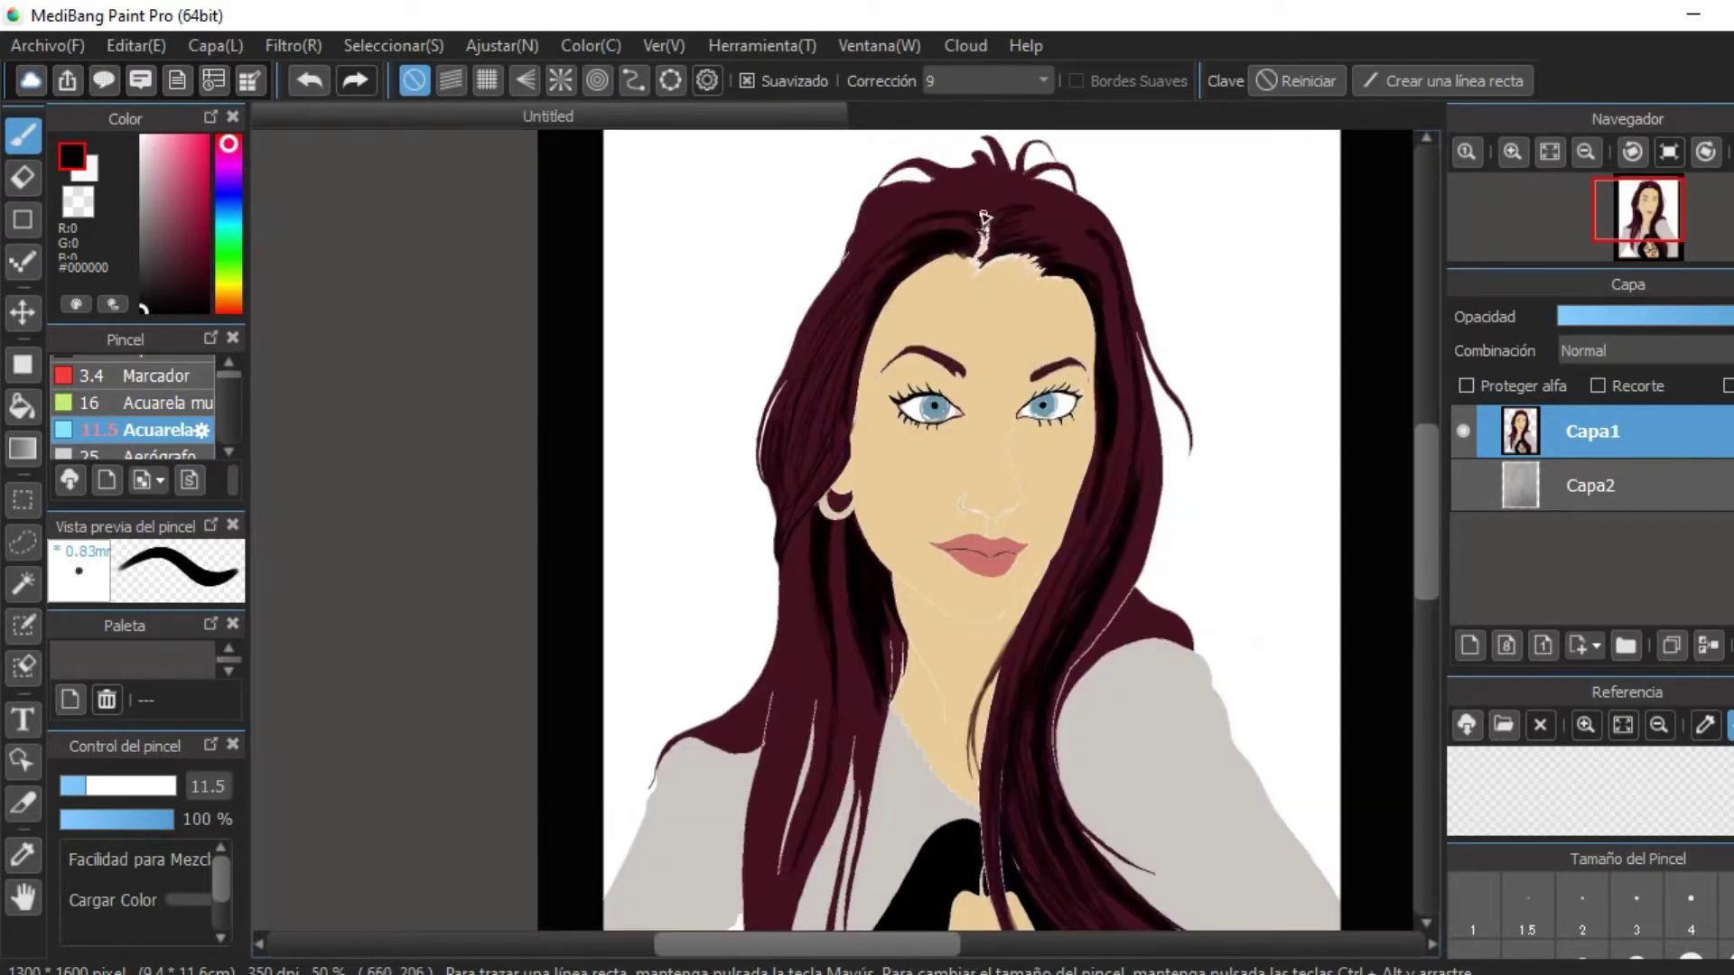
left_click_drag(878, 226, 779, 355)
scroll(948, 301, "up", 2)
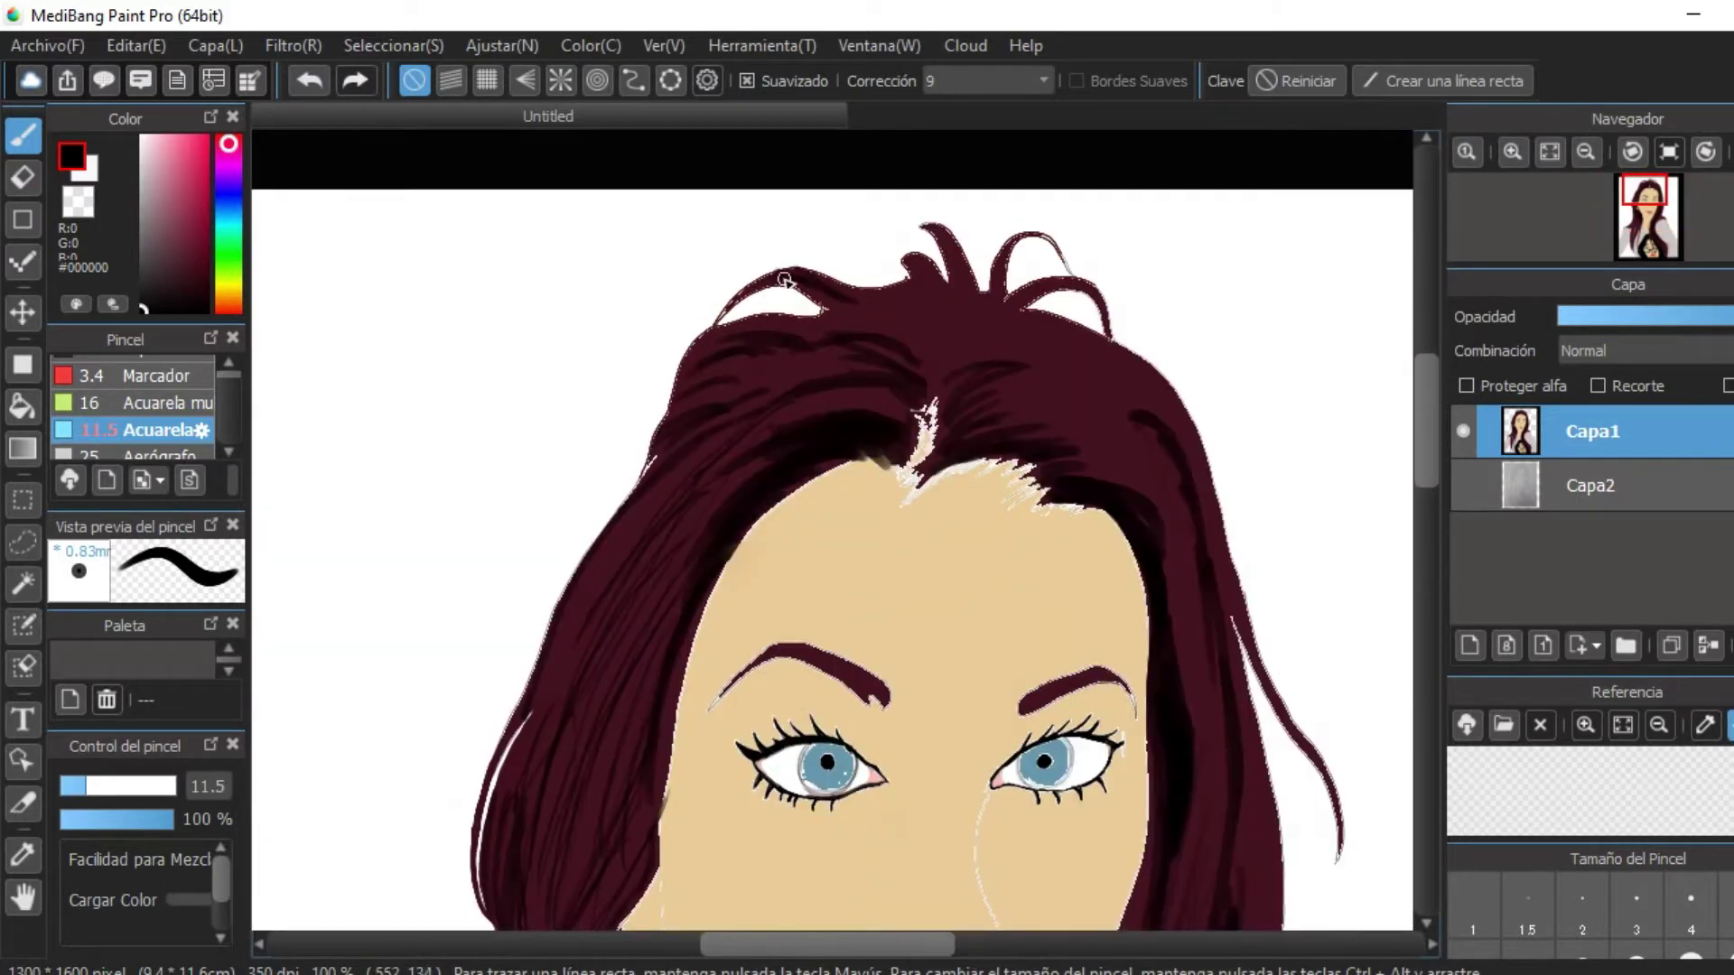
scroll(1088, 370, "down", 2)
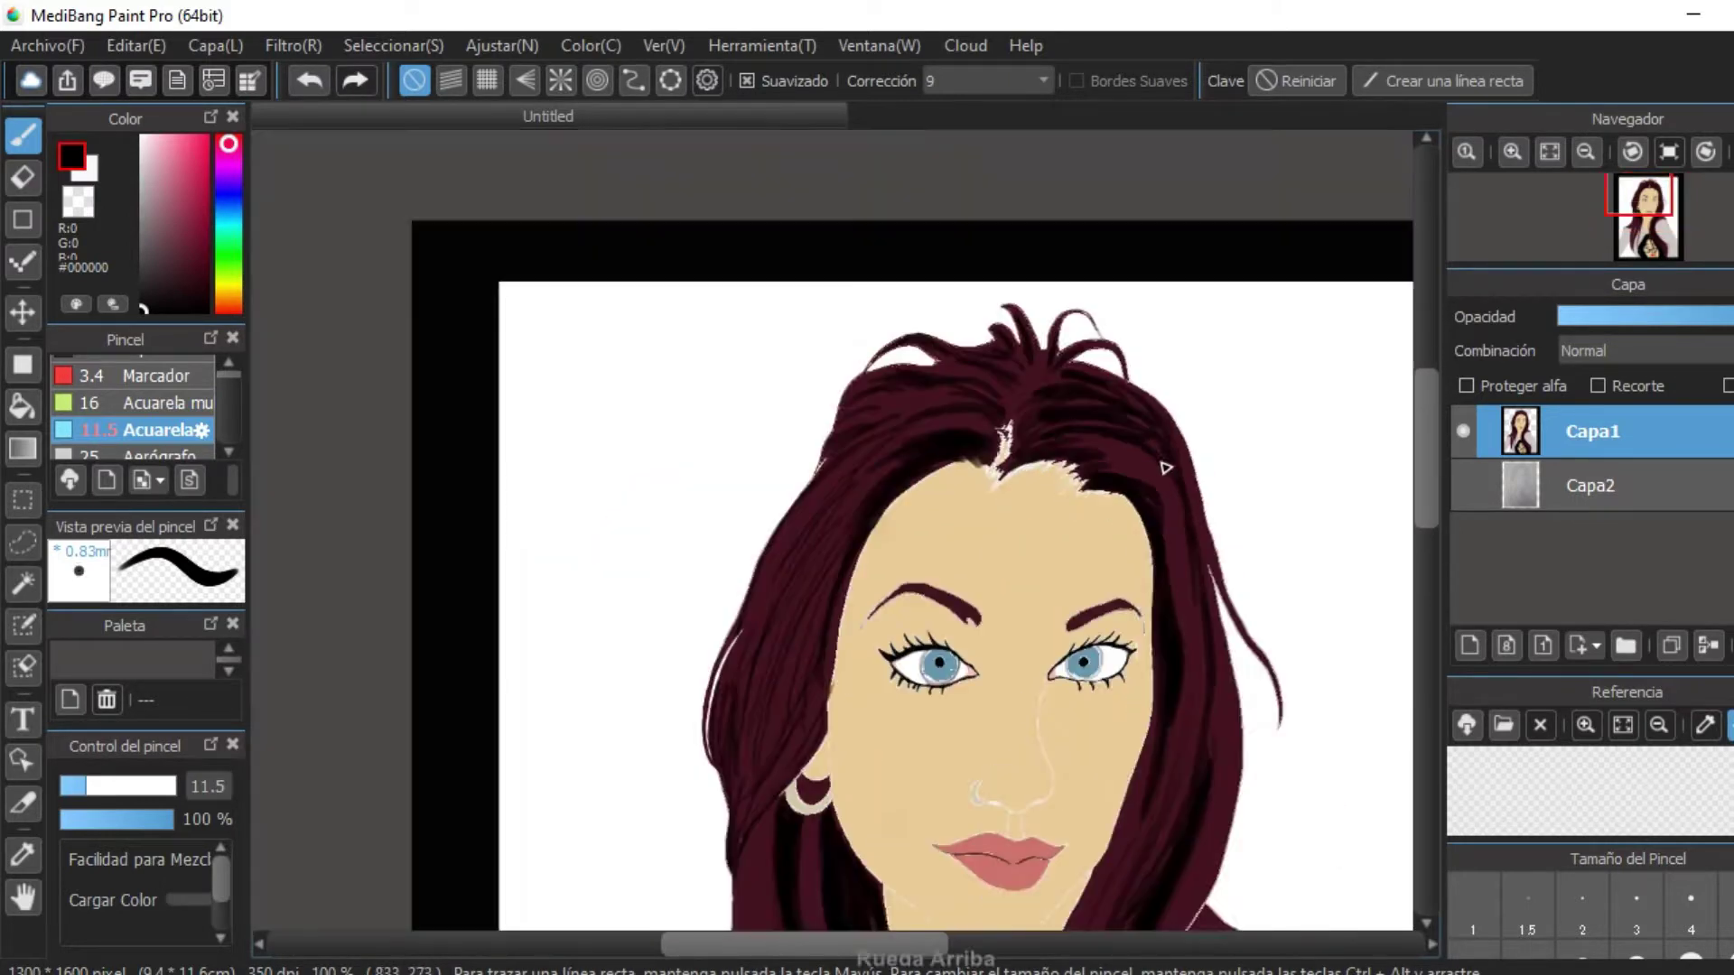
scroll(923, 379, "up", 2)
scroll(1004, 473, "down", 2)
Draw fine black strands through the long locks and shoulder hair on both sides with the 4.9 and 6.5 brushes.
left_click(71, 787)
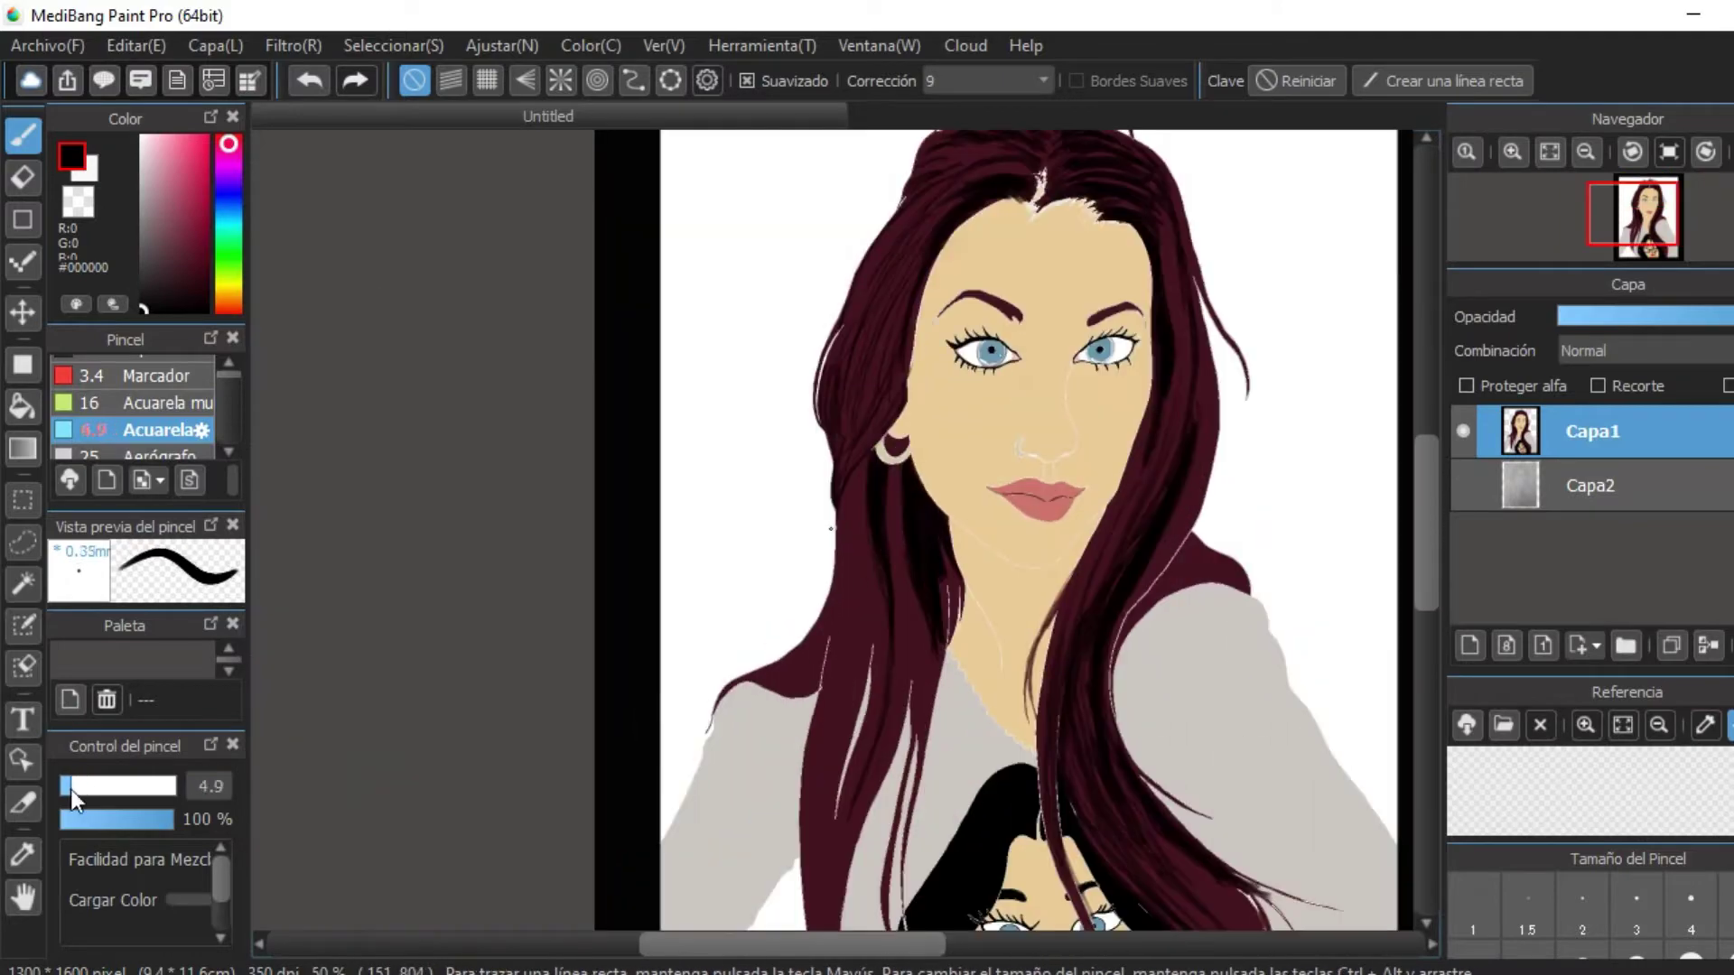
scroll(930, 594, "up", 1)
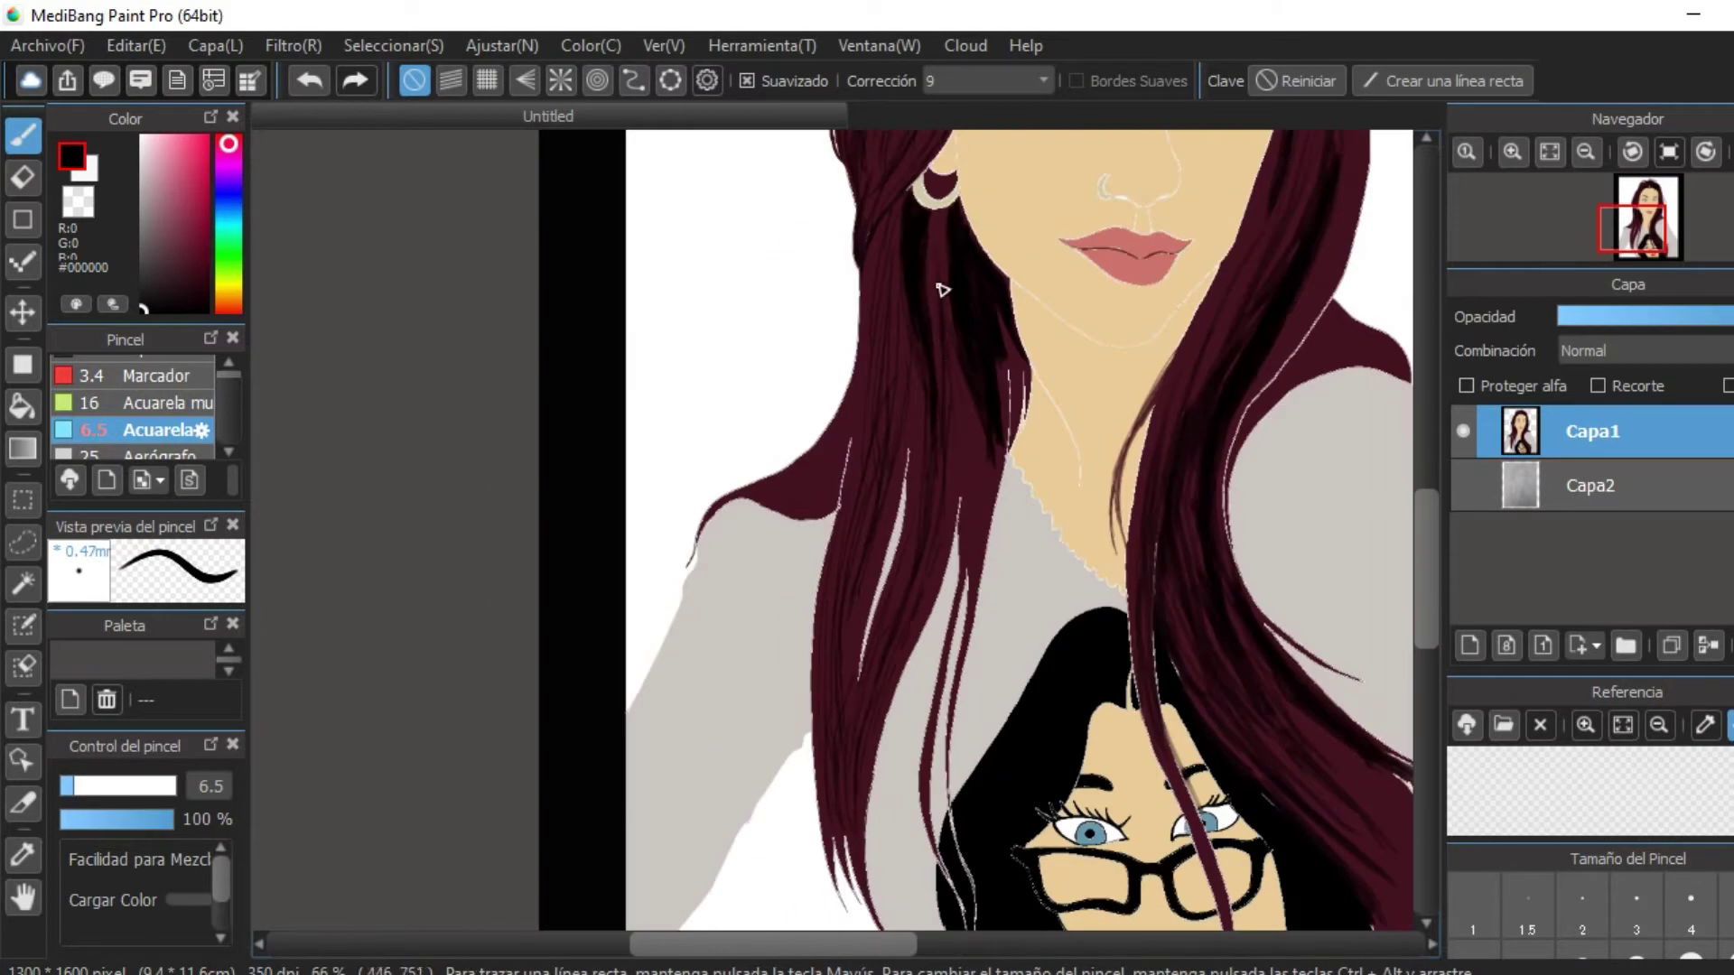
scroll(913, 434, "up", 1)
scroll(1036, 451, "down", 1)
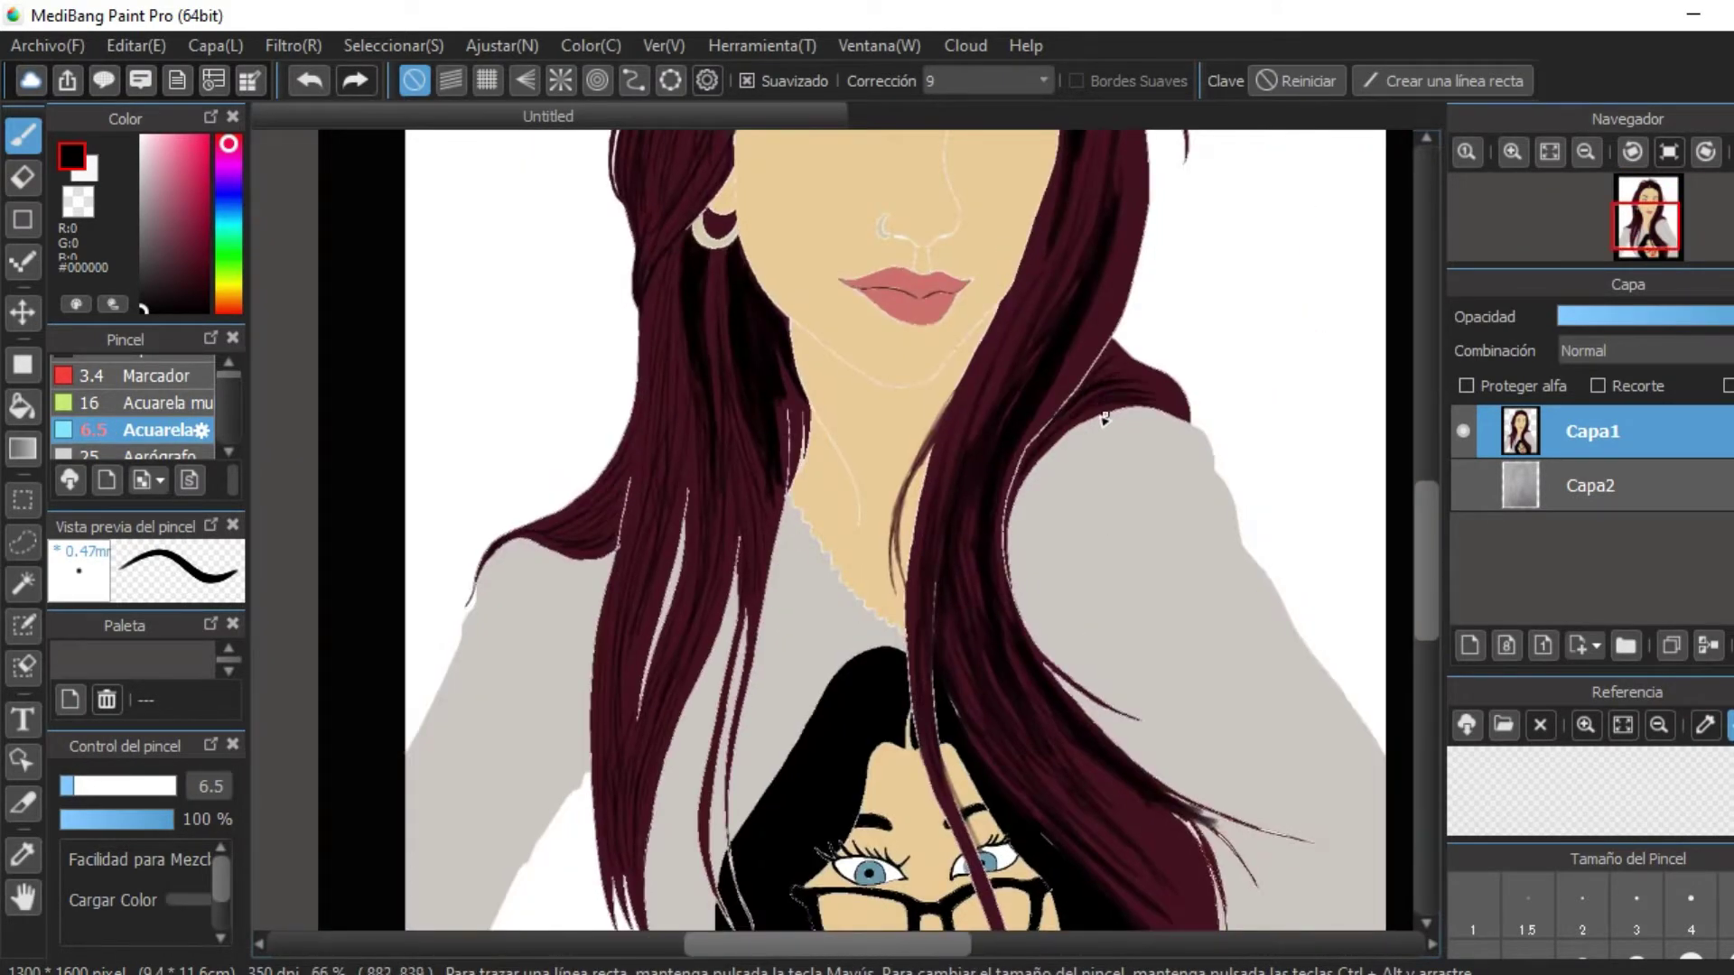
scroll(1104, 418, "up", 1)
scroll(1135, 639, "down", 2)
scroll(913, 580, "up", 1)
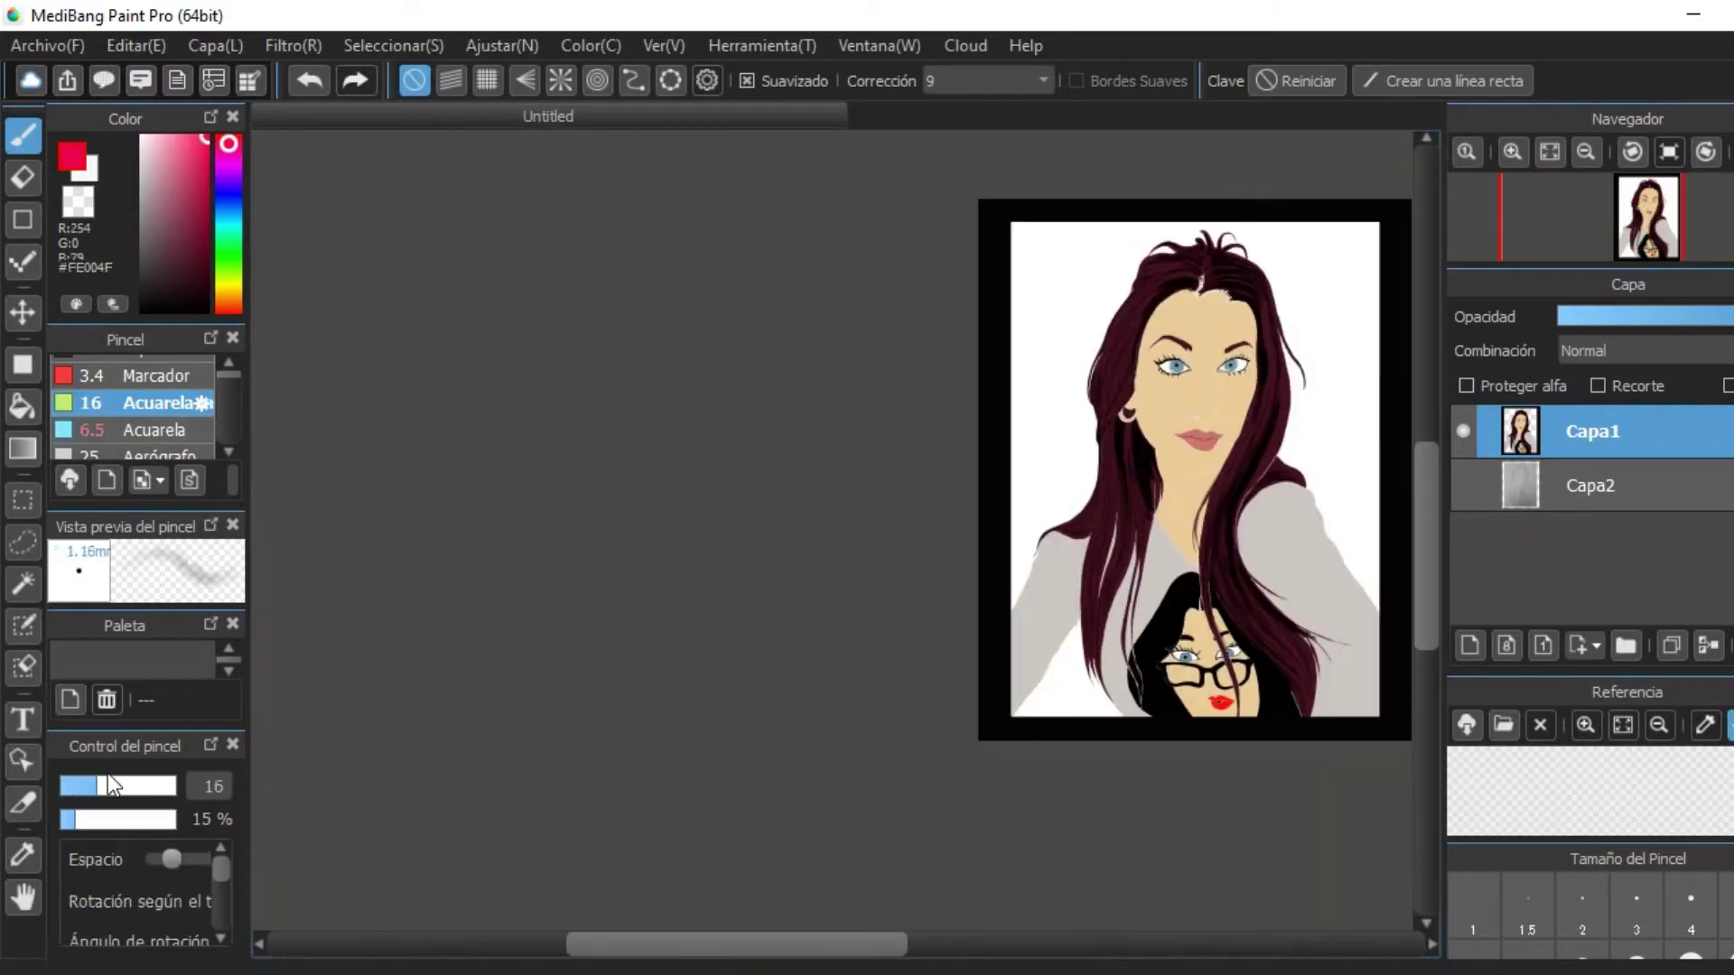
Tint the woman's forehead, cheeks and jaw softly with #FE004F watercolour, reducing the opacity to 4% and varying the brush size.
scroll(1086, 318, "up", 3)
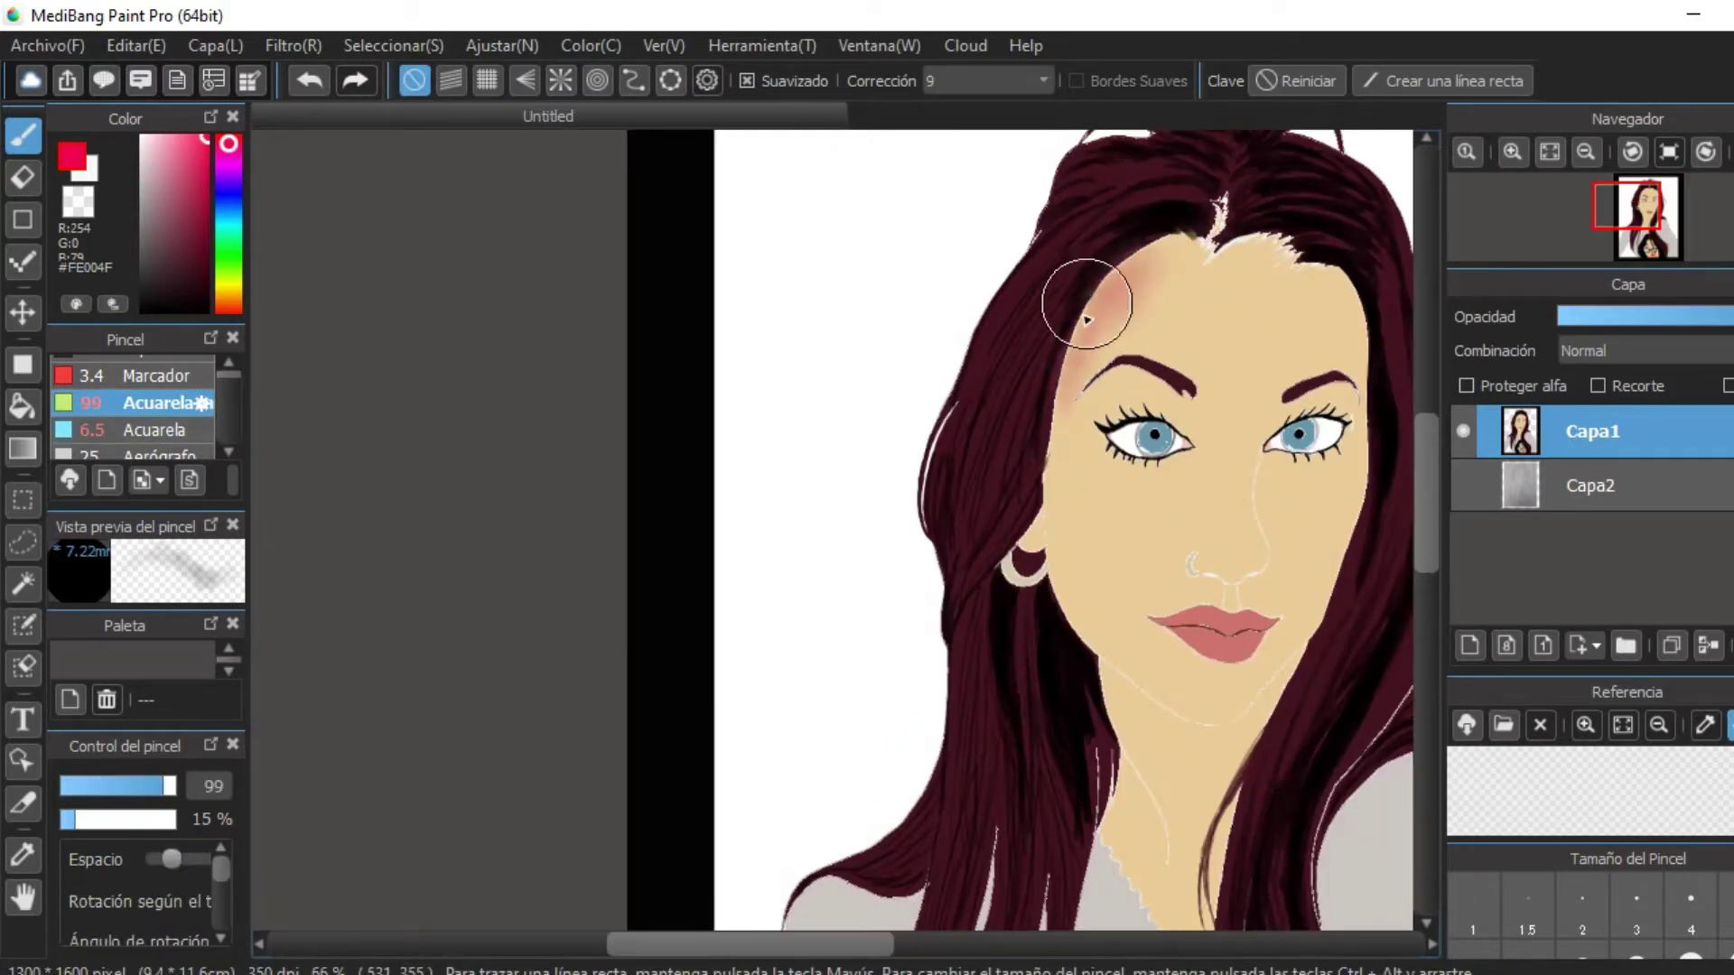
scroll(1156, 366, "down", 1)
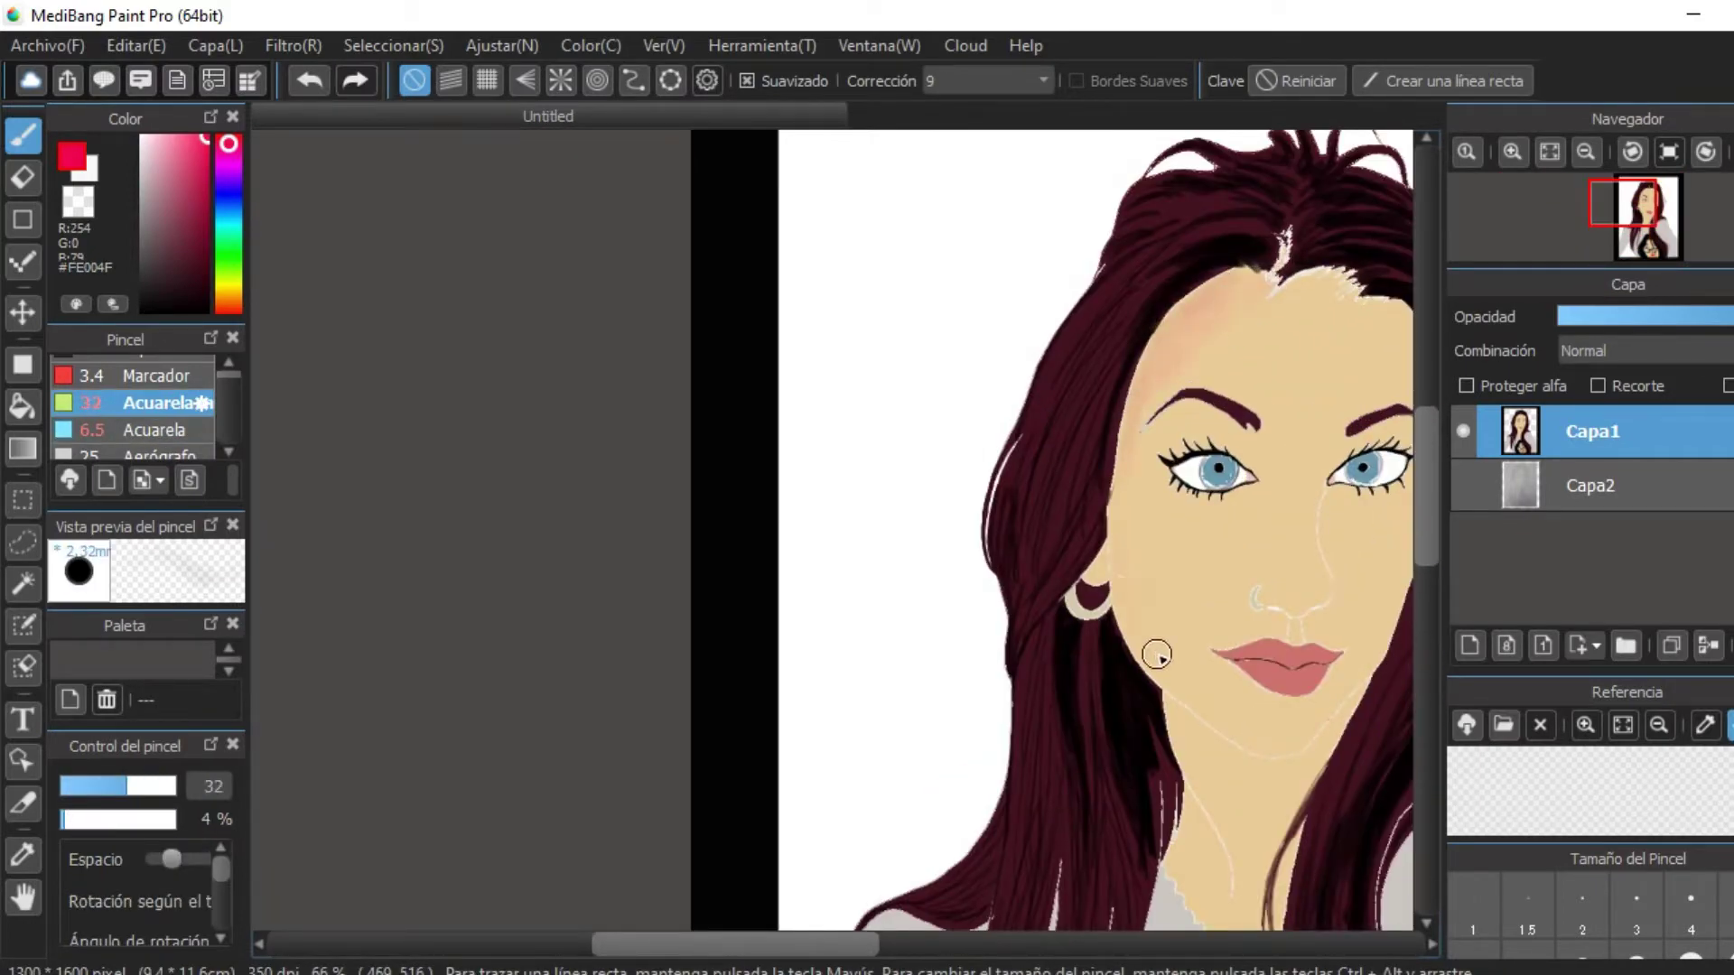
scroll(1155, 653, "up", 3)
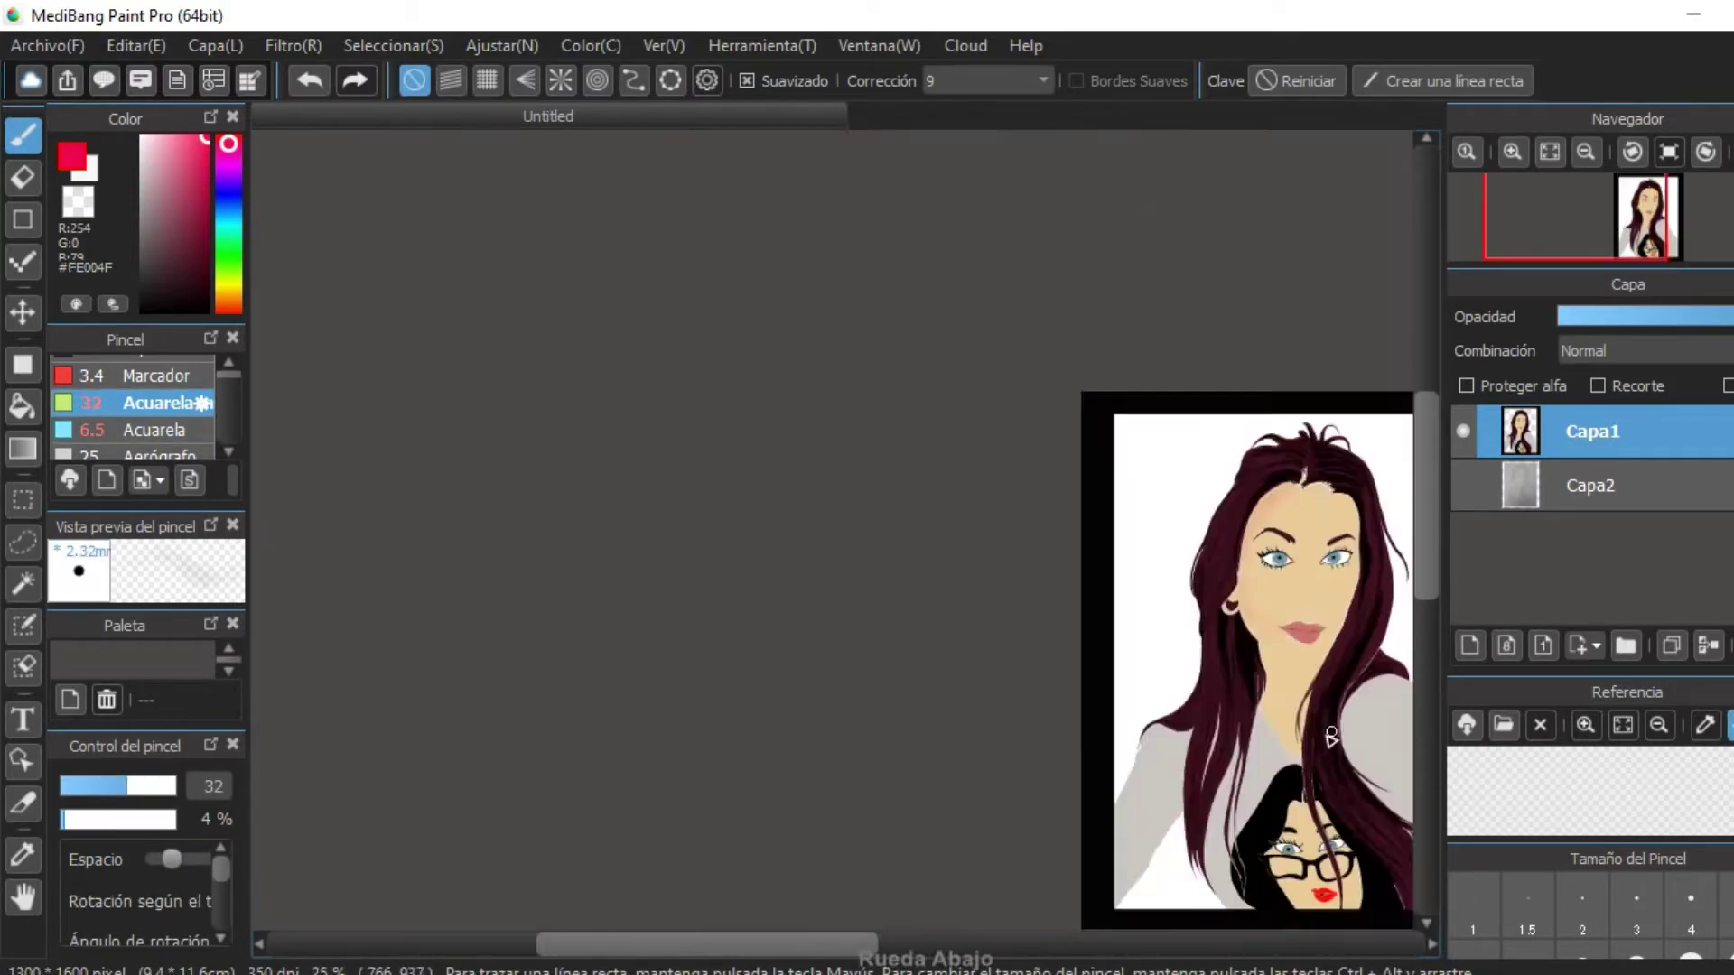
scroll(979, 302, "down", 4)
scroll(1068, 493, "up", 2)
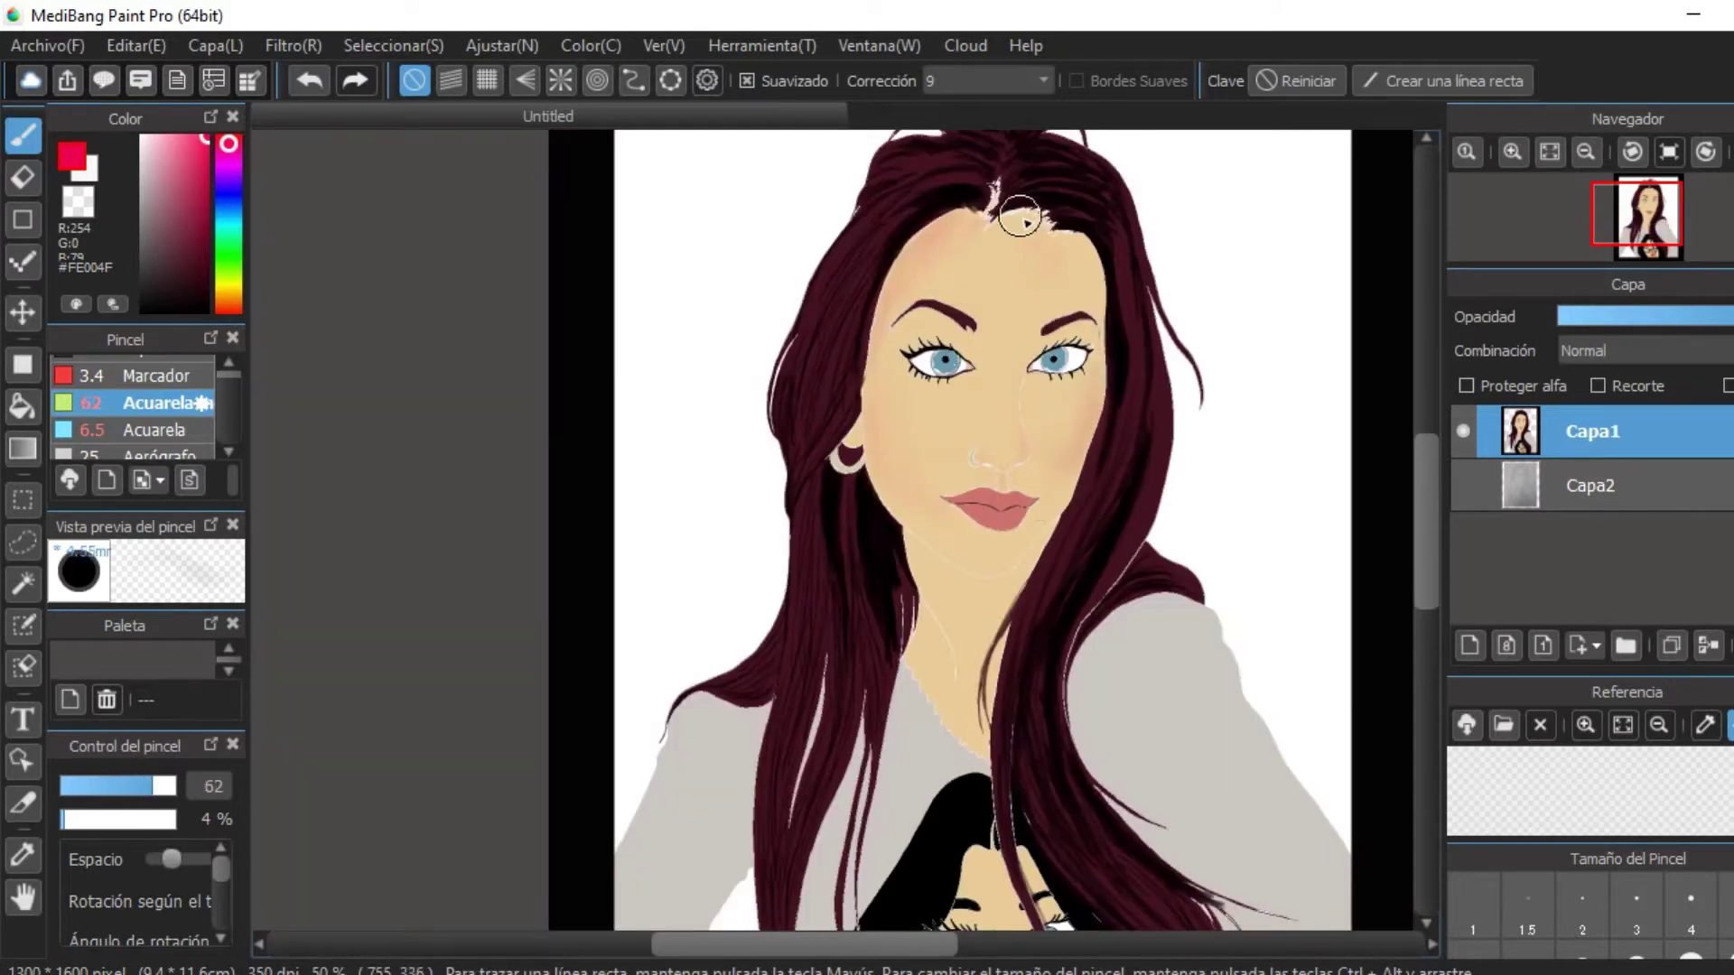
scroll(1020, 290, "down", 3)
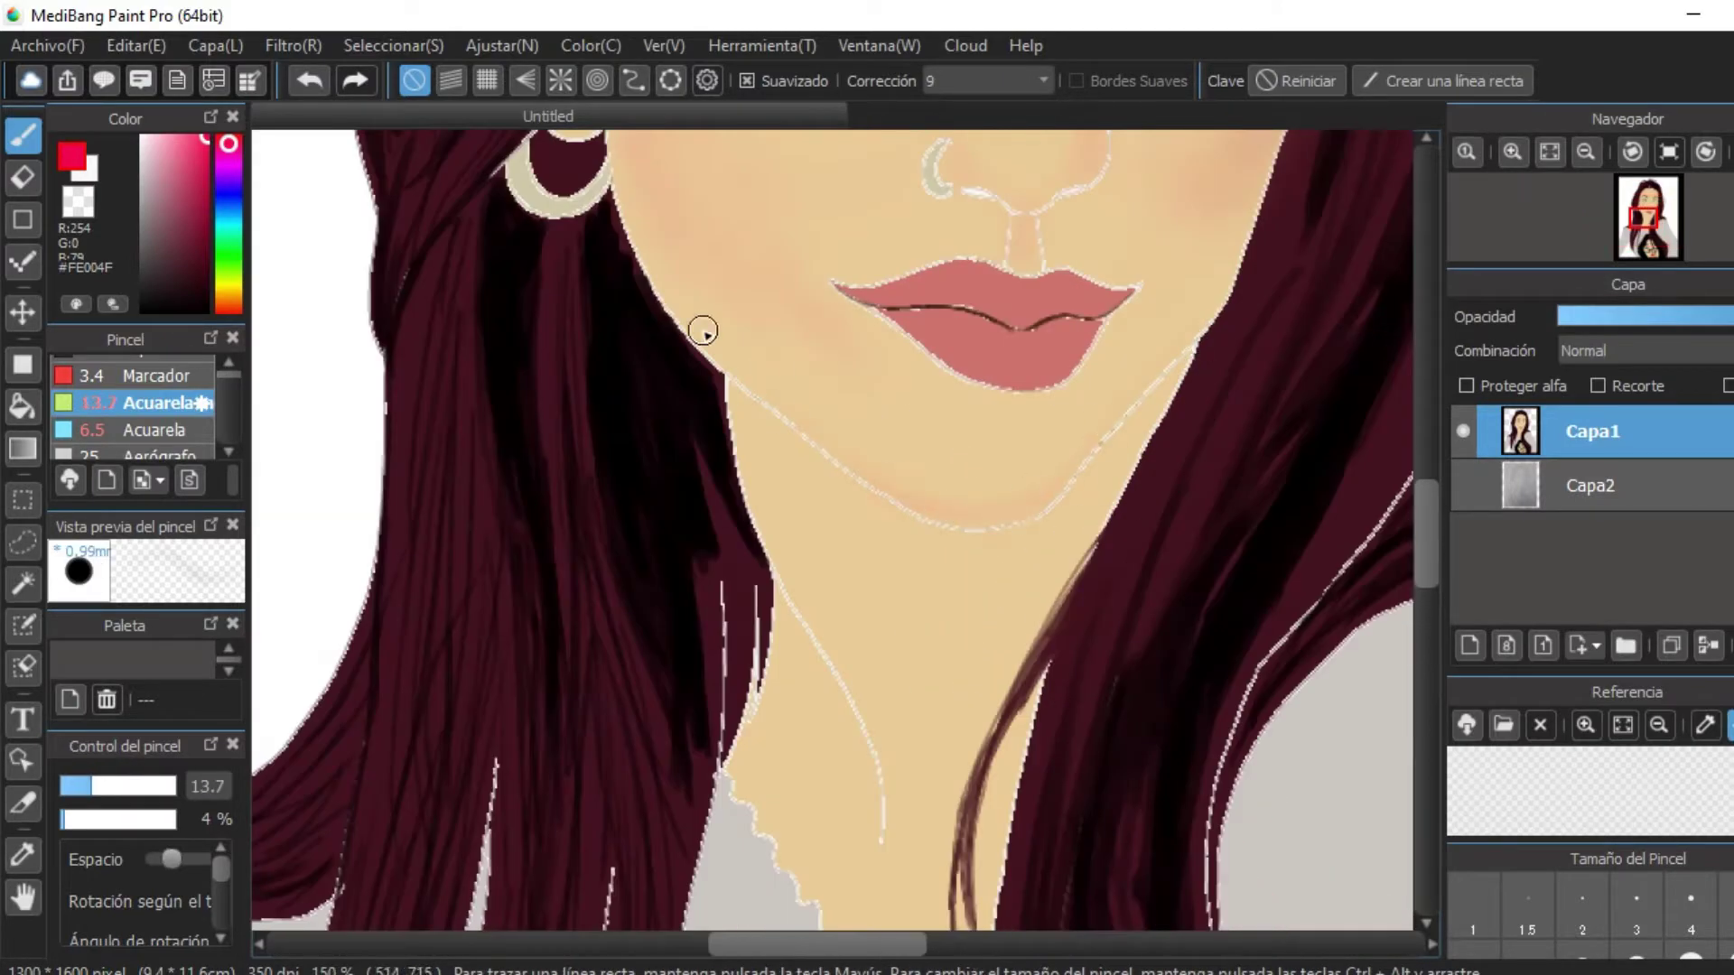
Draw the woman's nostrils in black with the size 1 and 2 watercolour brush.
scroll(703, 330, "up", 3)
scroll(786, 407, "down", 4)
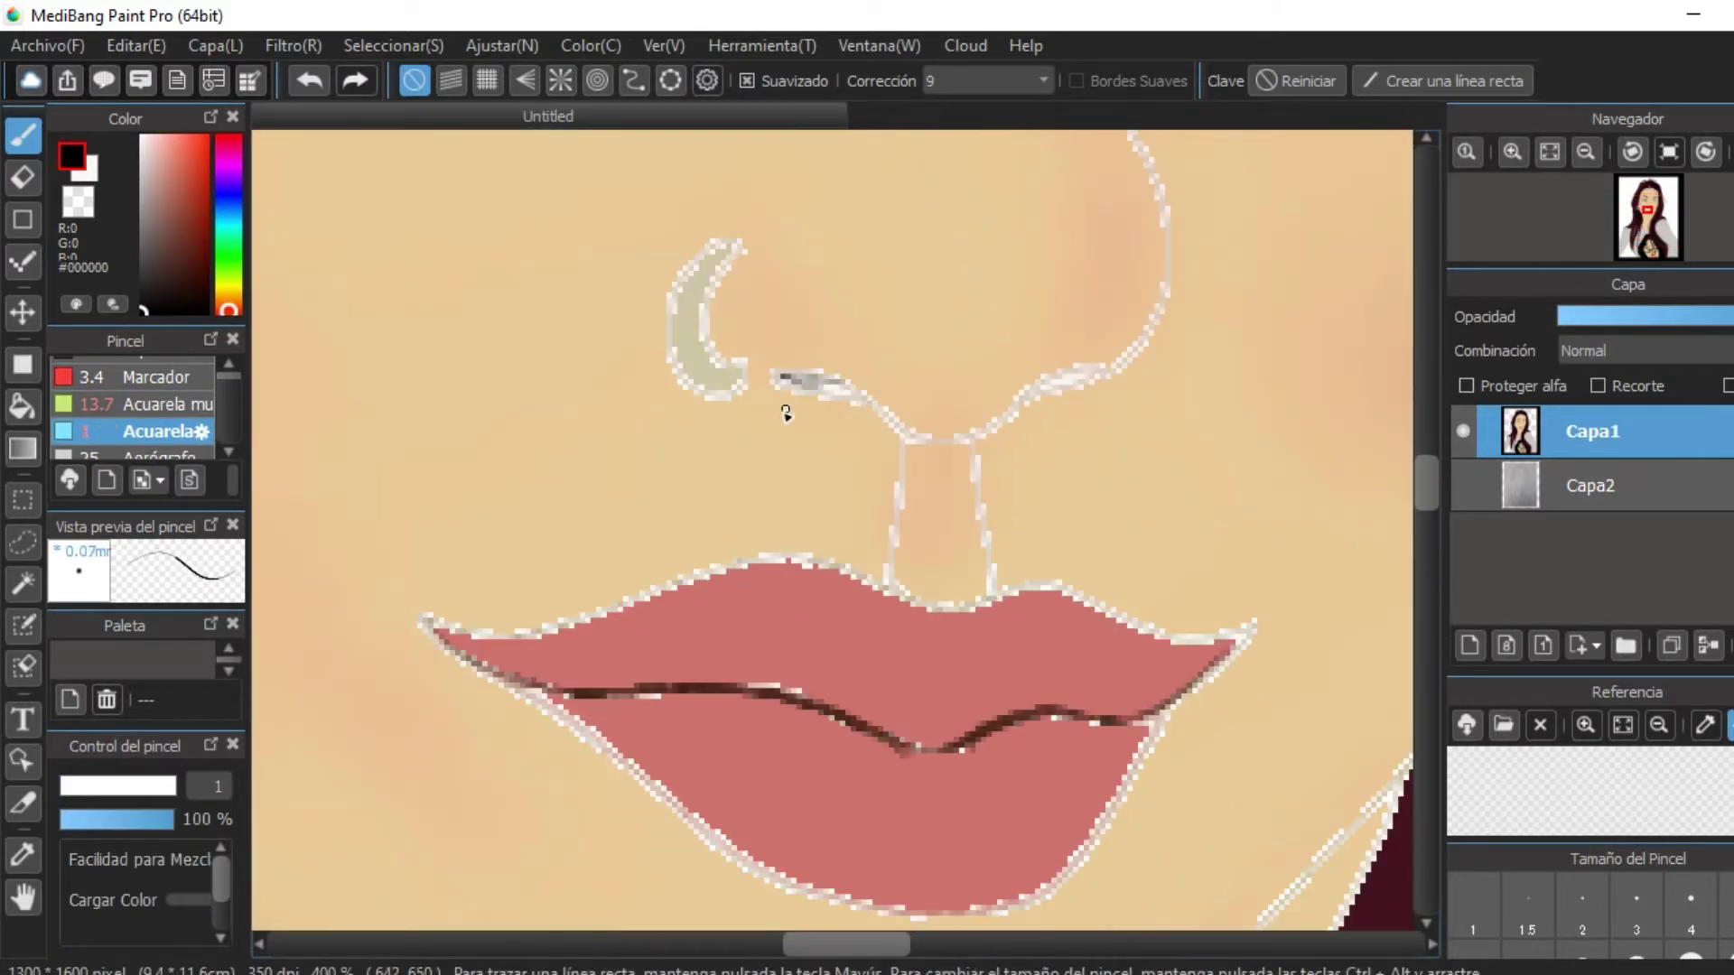
scroll(785, 407, "down", 1)
scroll(1329, 364, "up", 3)
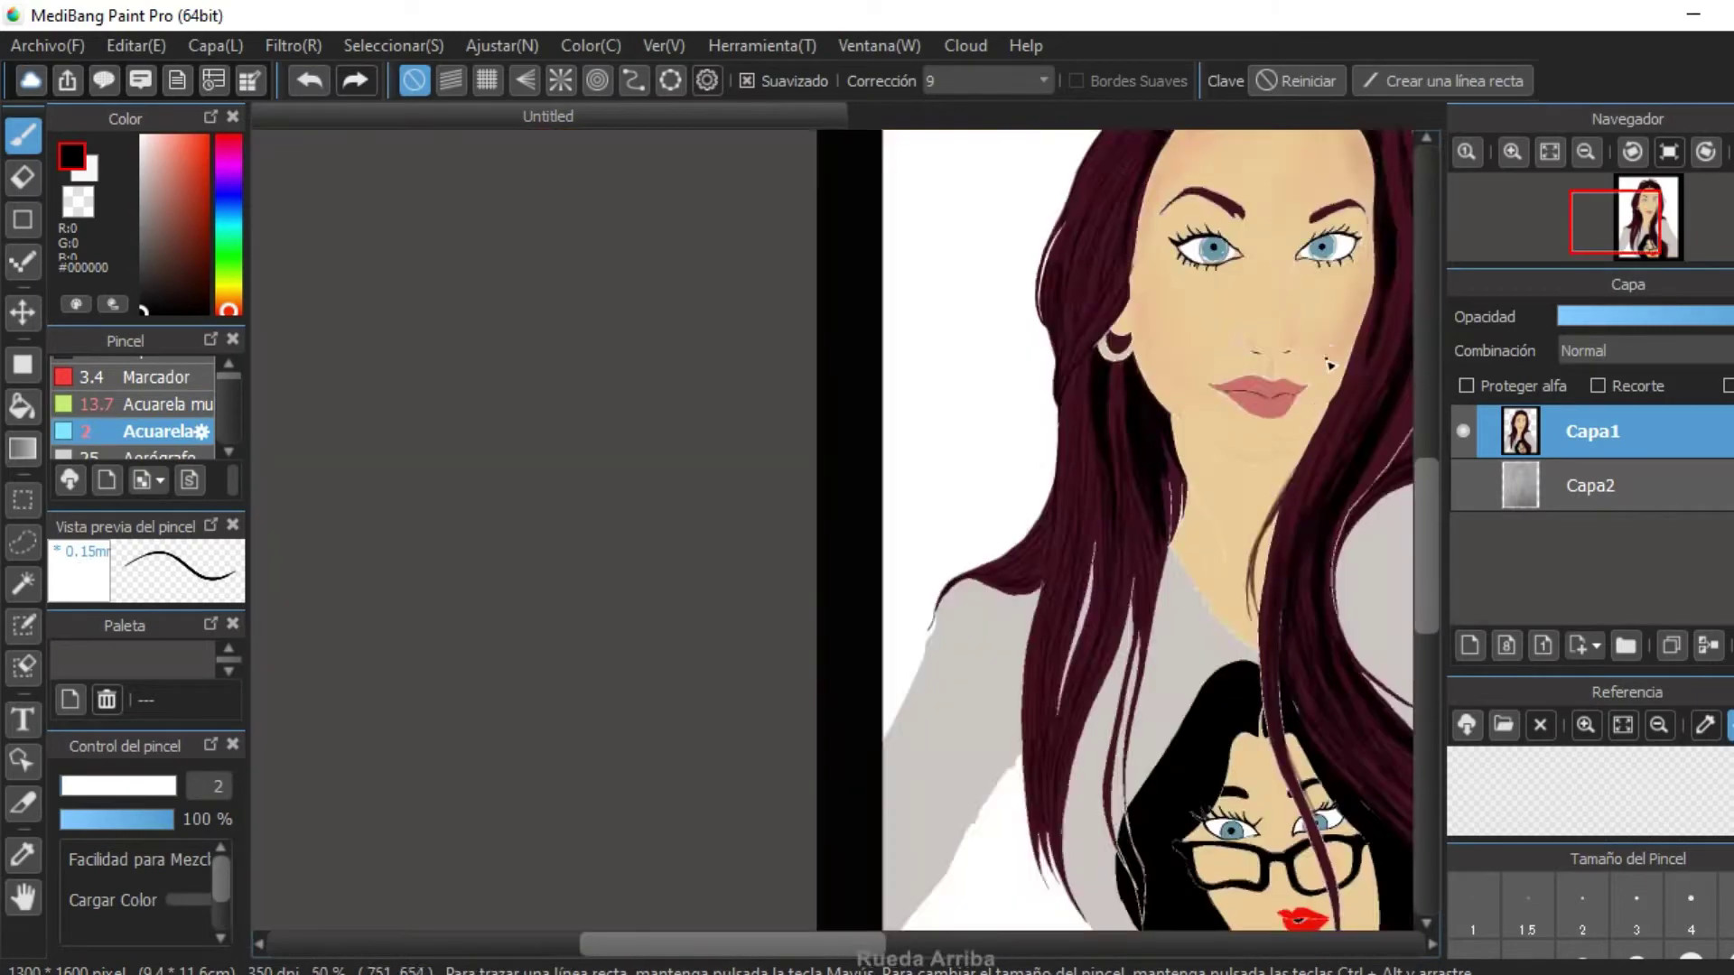
scroll(1329, 363, "up", 2)
Save the drawing as LLL in MediBang Paint Pro (*.mdp) format in the DIBUJODIGITAL folder.
scroll(1064, 356, "down", 5)
scroll(1064, 355, "down", 2)
left_click(47, 45)
left_click(153, 376)
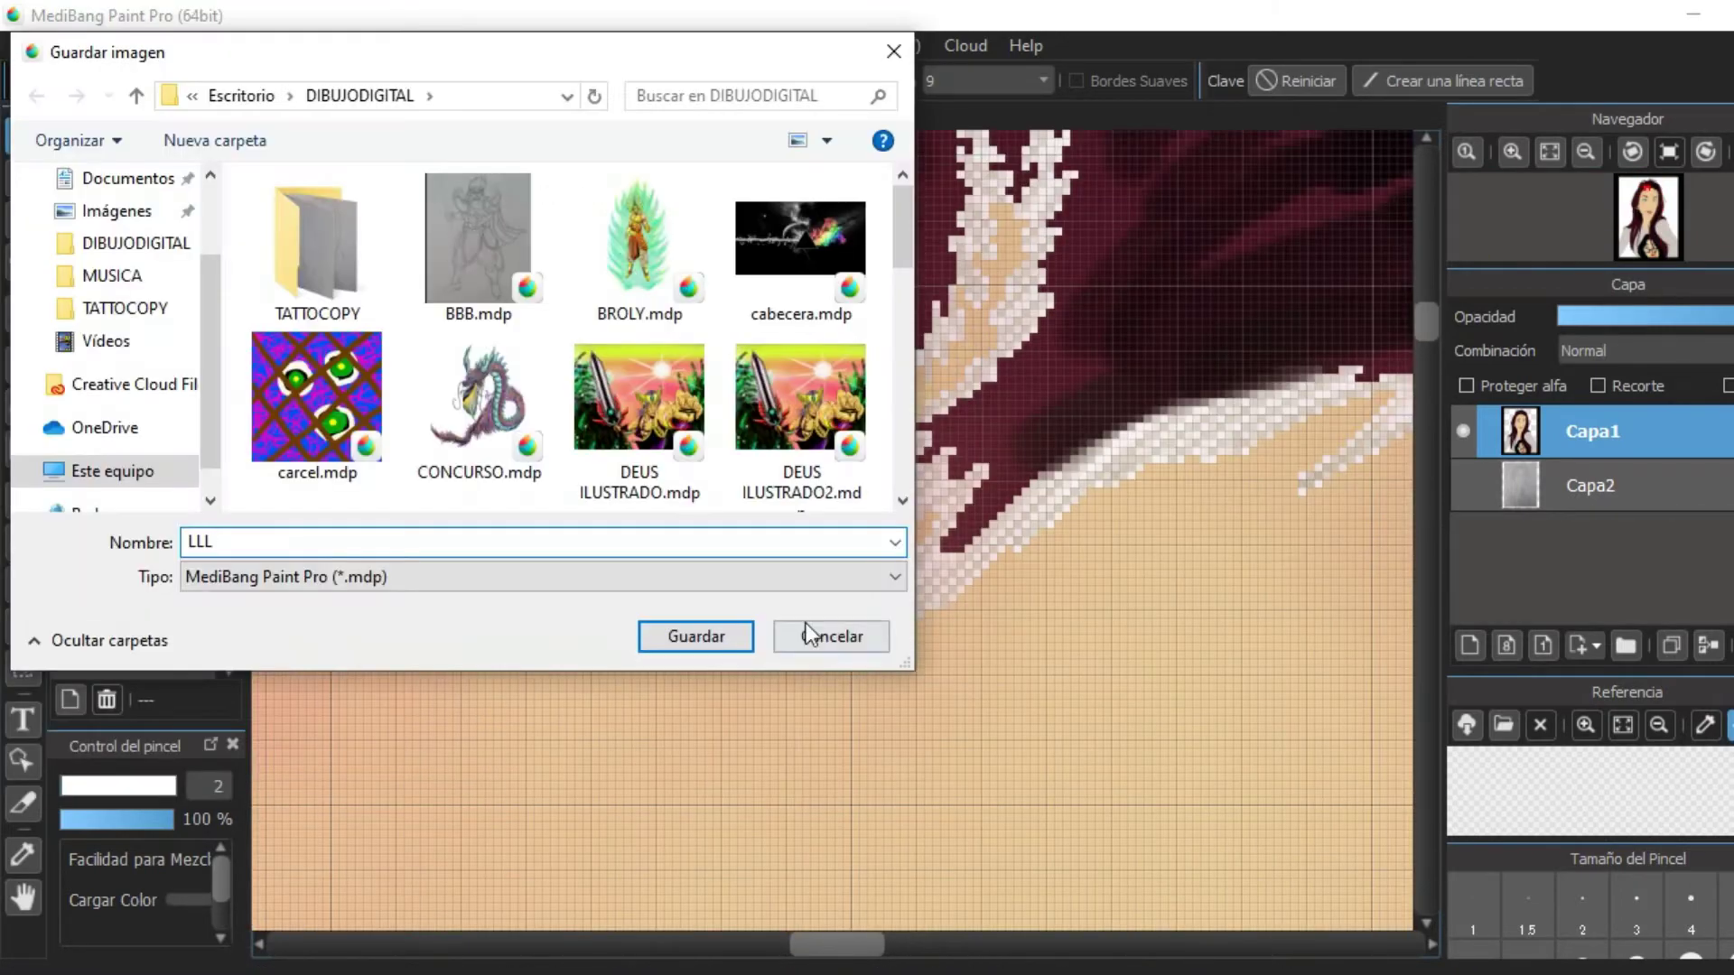
left_click(806, 635)
Cover the white gaps in the hair parting with skin colour #E9C998 and patch the hair beside it with its sampled colour.
left_click_drag(1016, 310, 957, 459)
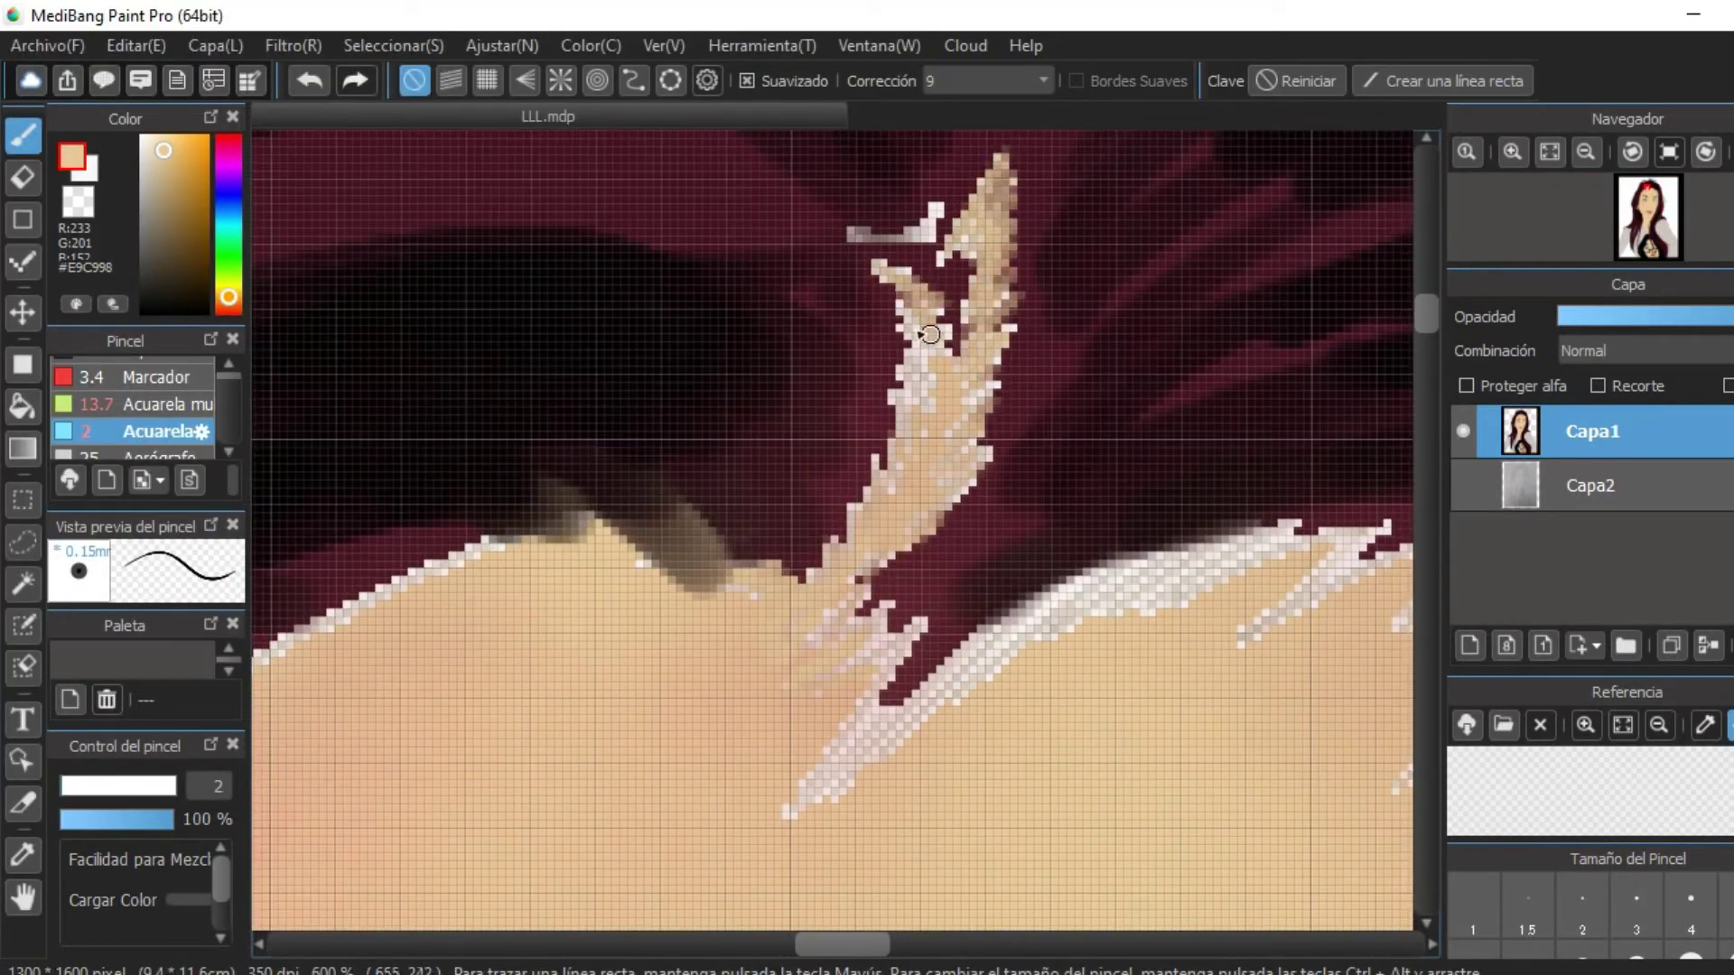
left_click(774, 200, "alt")
left_click_drag(775, 200, 901, 232)
Draw short #040000 strands over the hair parting and along the forehead hairline with the 4.3 brush.
scroll(1012, 352, "up", 3)
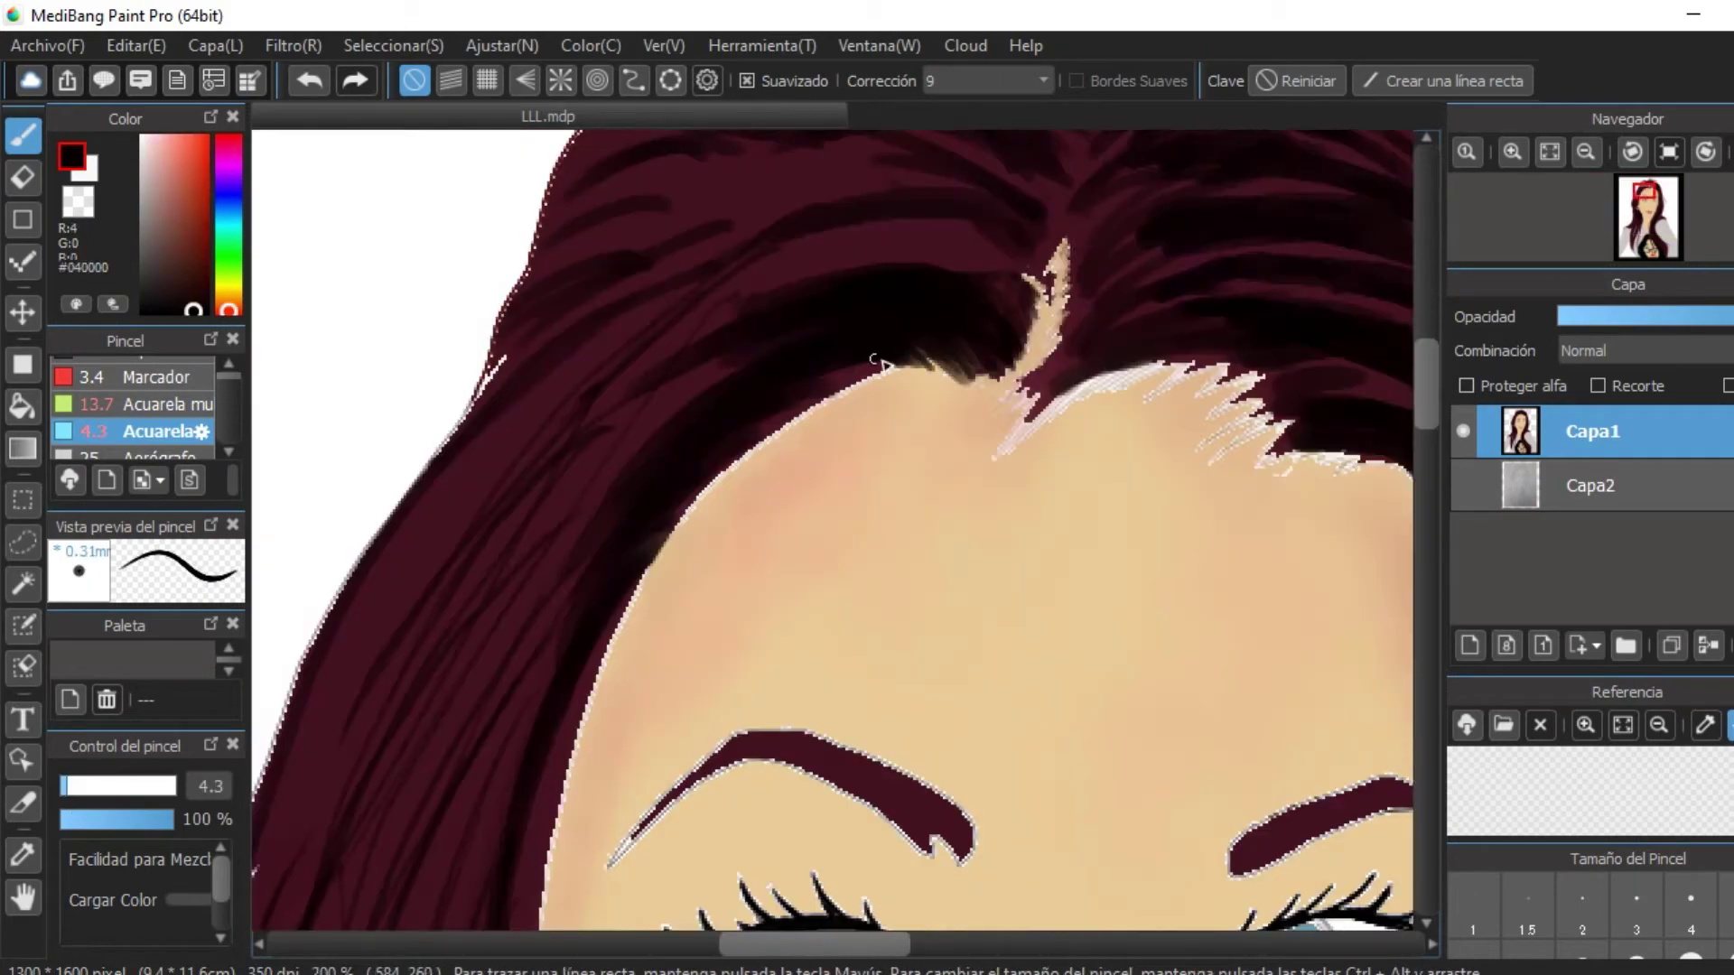
scroll(1018, 374, "down", 2)
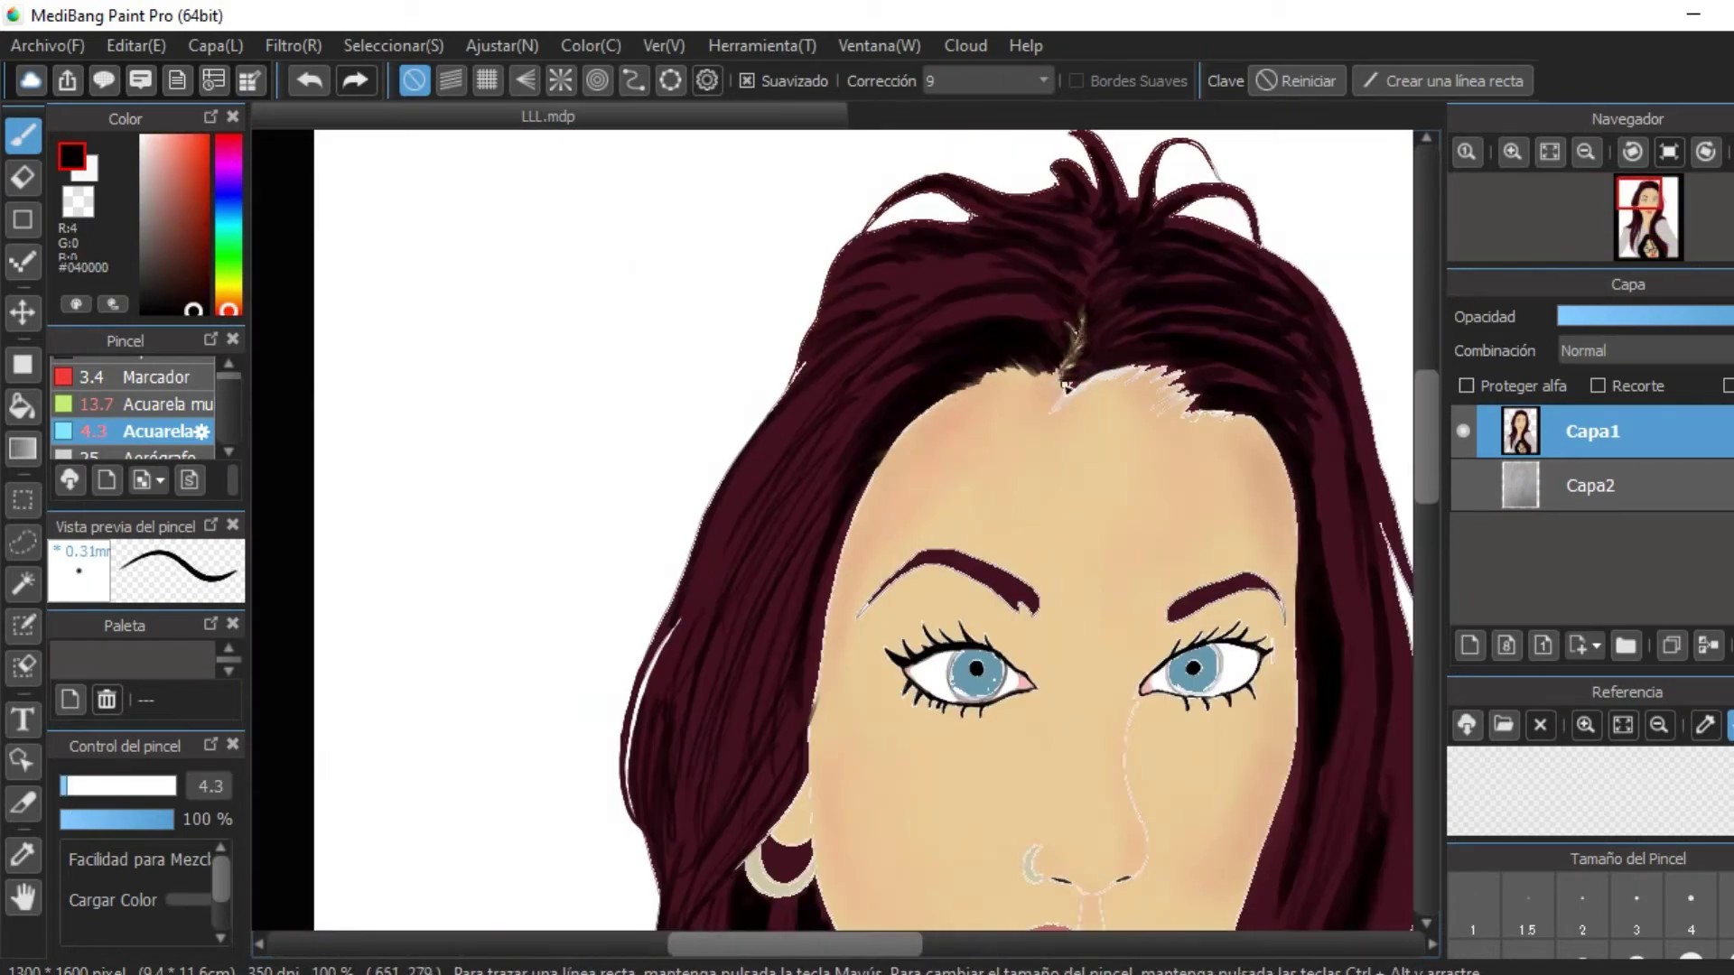
scroll(1009, 398, "up", 3)
scroll(1197, 388, "down", 2)
scroll(929, 271, "up", 3)
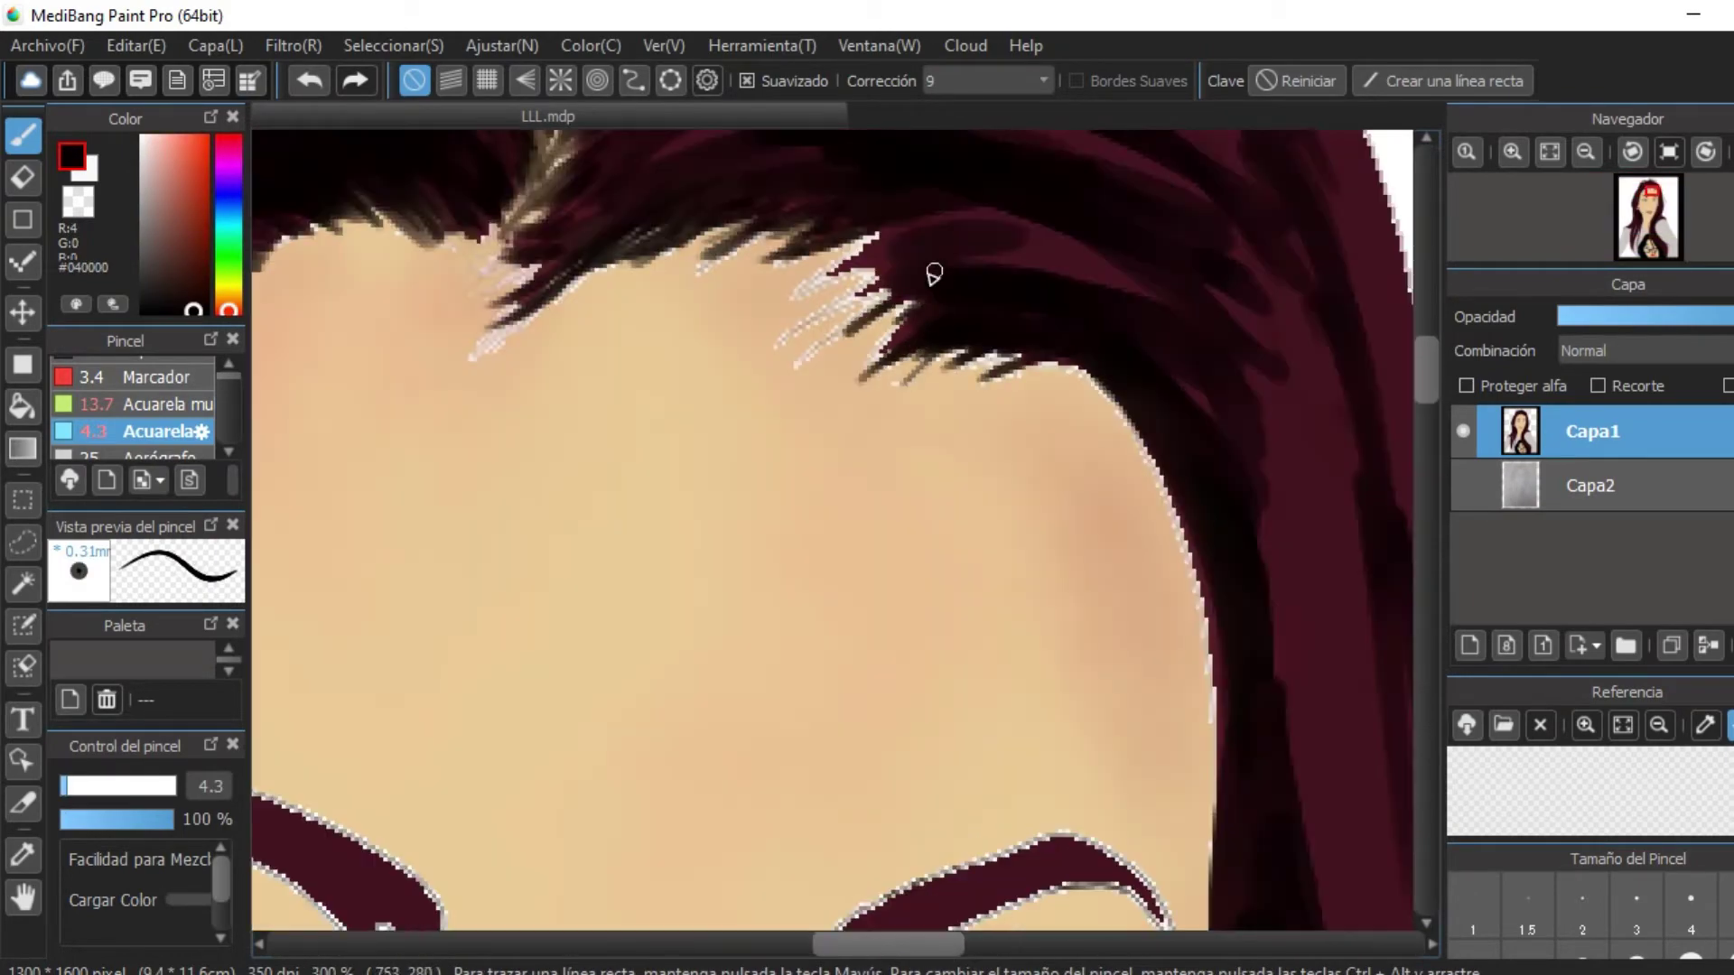
scroll(929, 271, "down", 3)
Retouch the irises of both of the woman's eyes with the sampled blue #6899AE using the 4.3 brush.
scroll(996, 224, "up", 4)
right_click(997, 223)
mouse_move(997, 224)
left_mouse_down()
mouse_move(766, 420)
mouse_move(971, 422)
mouse_move(1014, 353)
mouse_move(800, 309)
left_mouse_up()
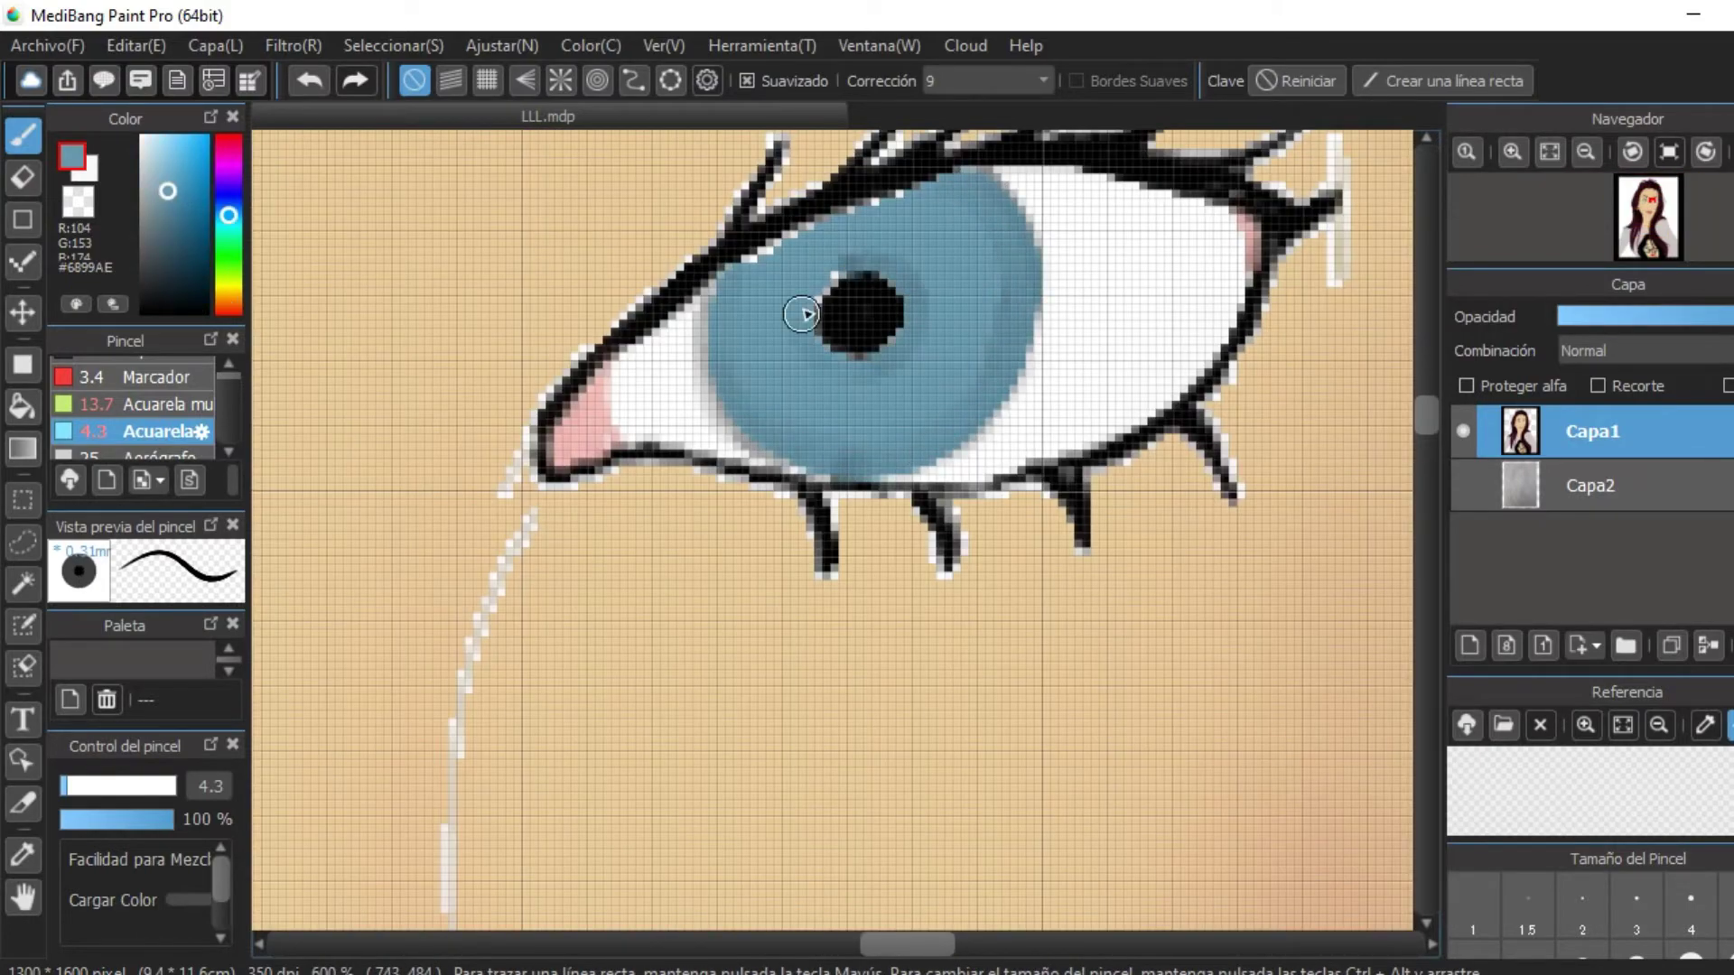
key("h")
left_click_drag(825, 523, 783, 397)
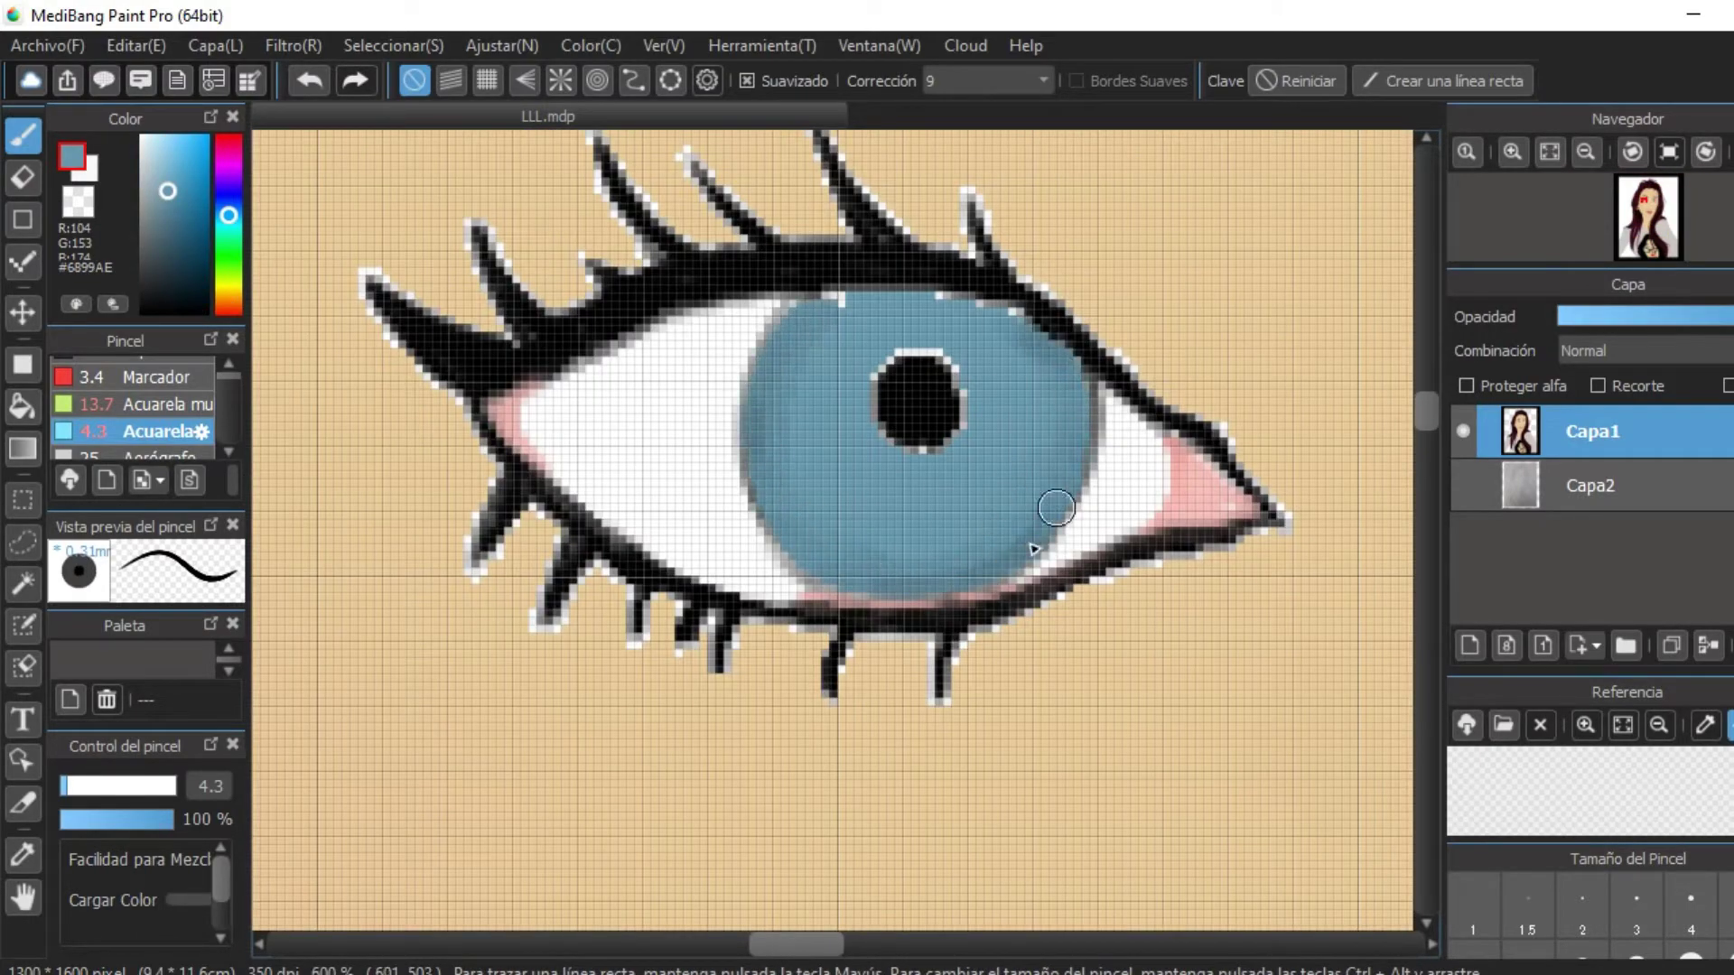
Blush the eyelids and cheeks of the small face with glasses in #FF0000, using the watercolour brush up to size 30 at 12% opacity.
scroll(1034, 548, "down", 6)
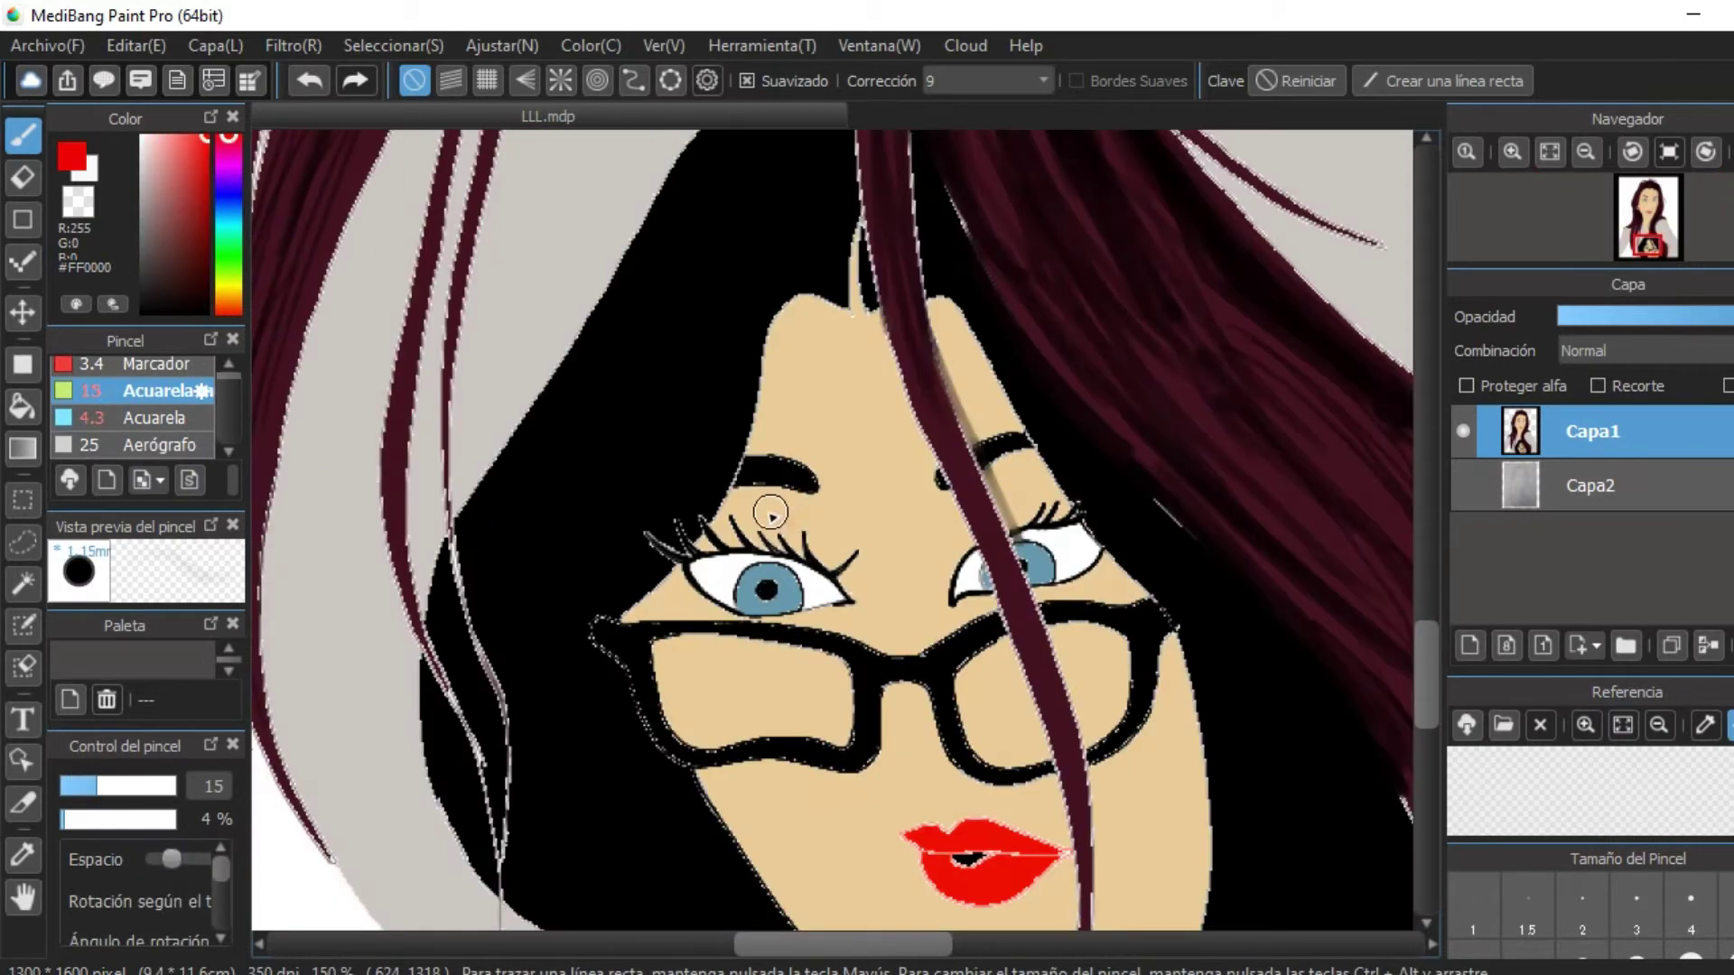
left_click_drag(708, 743, 794, 758)
scroll(972, 621, "down", 2)
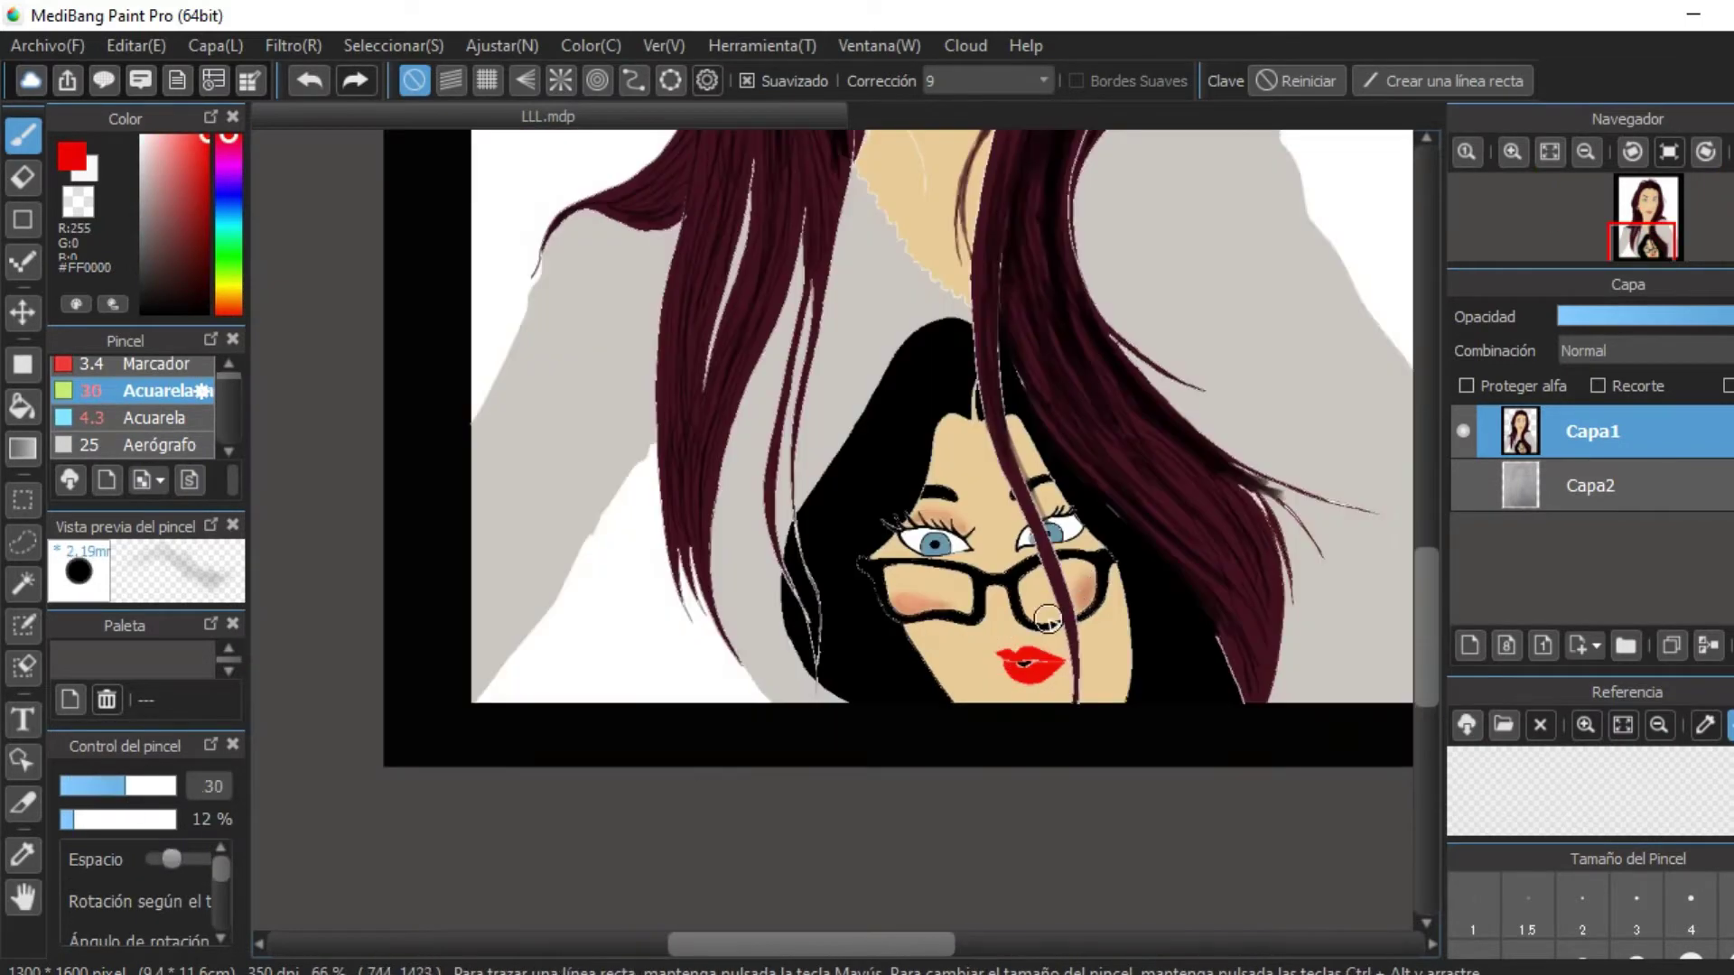
scroll(1103, 702, "down", 2)
Shade the small face's jaw and cheek edges in black and redden them with #FF2200 using the size 30 brush at 12% opacity.
scroll(999, 533, "up", 3)
left_click_drag(993, 532, 1075, 645)
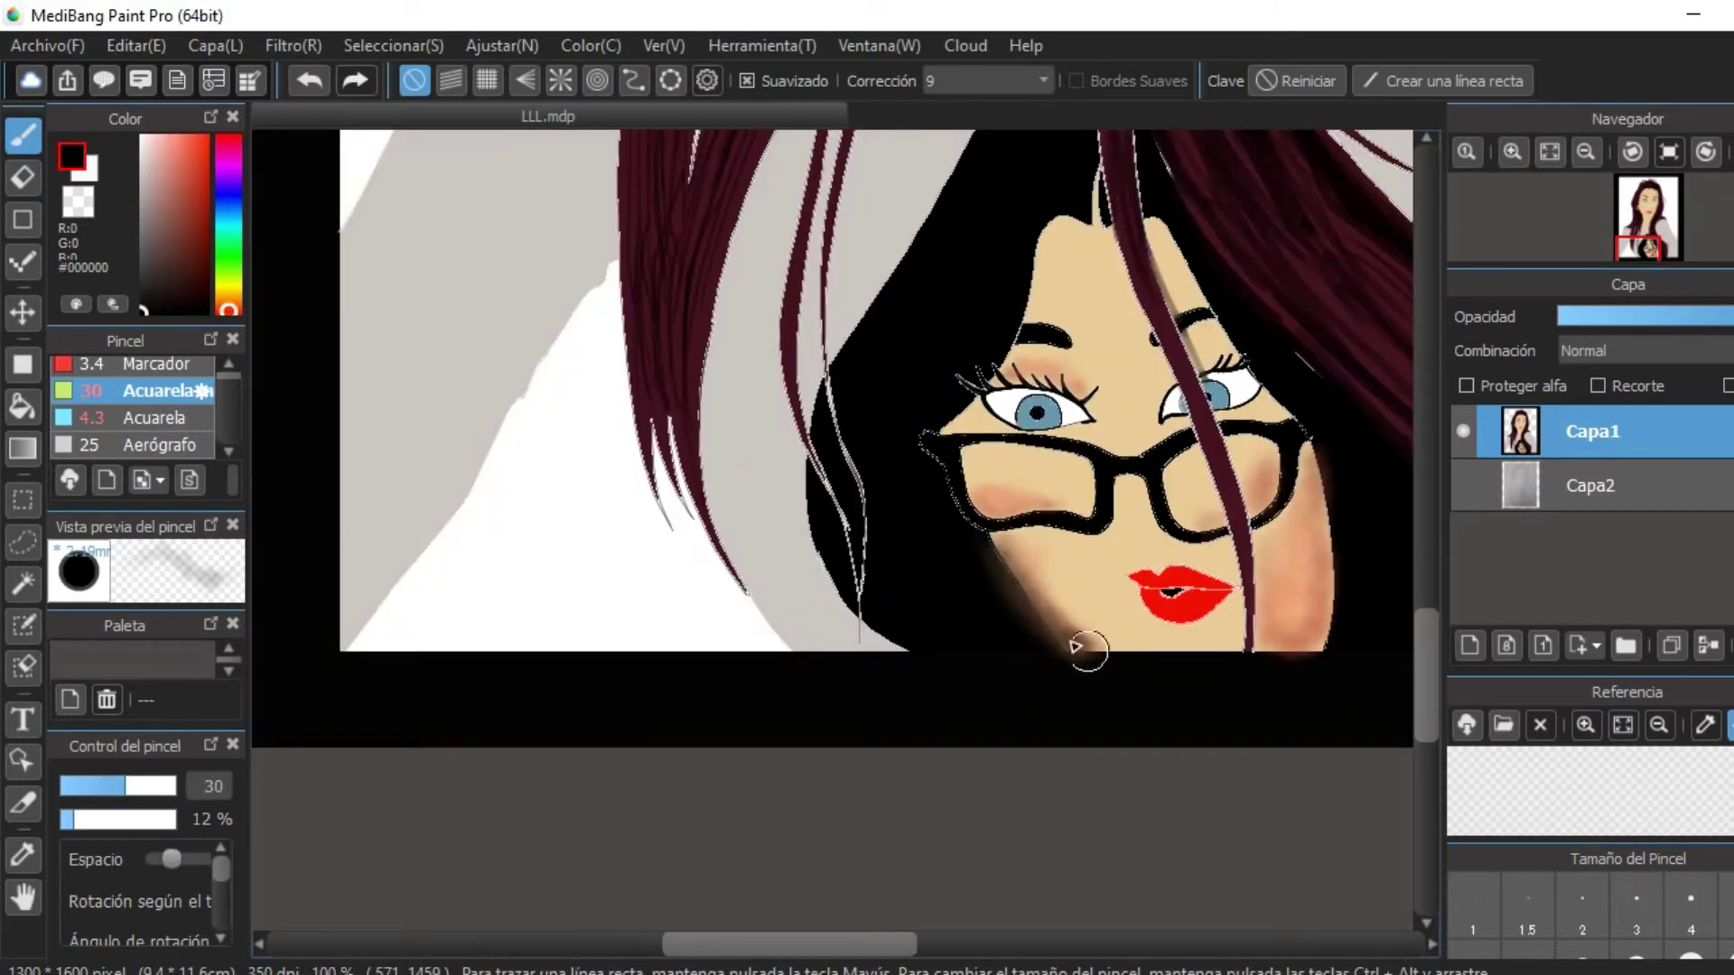
left_click_drag(1297, 634, 1258, 500)
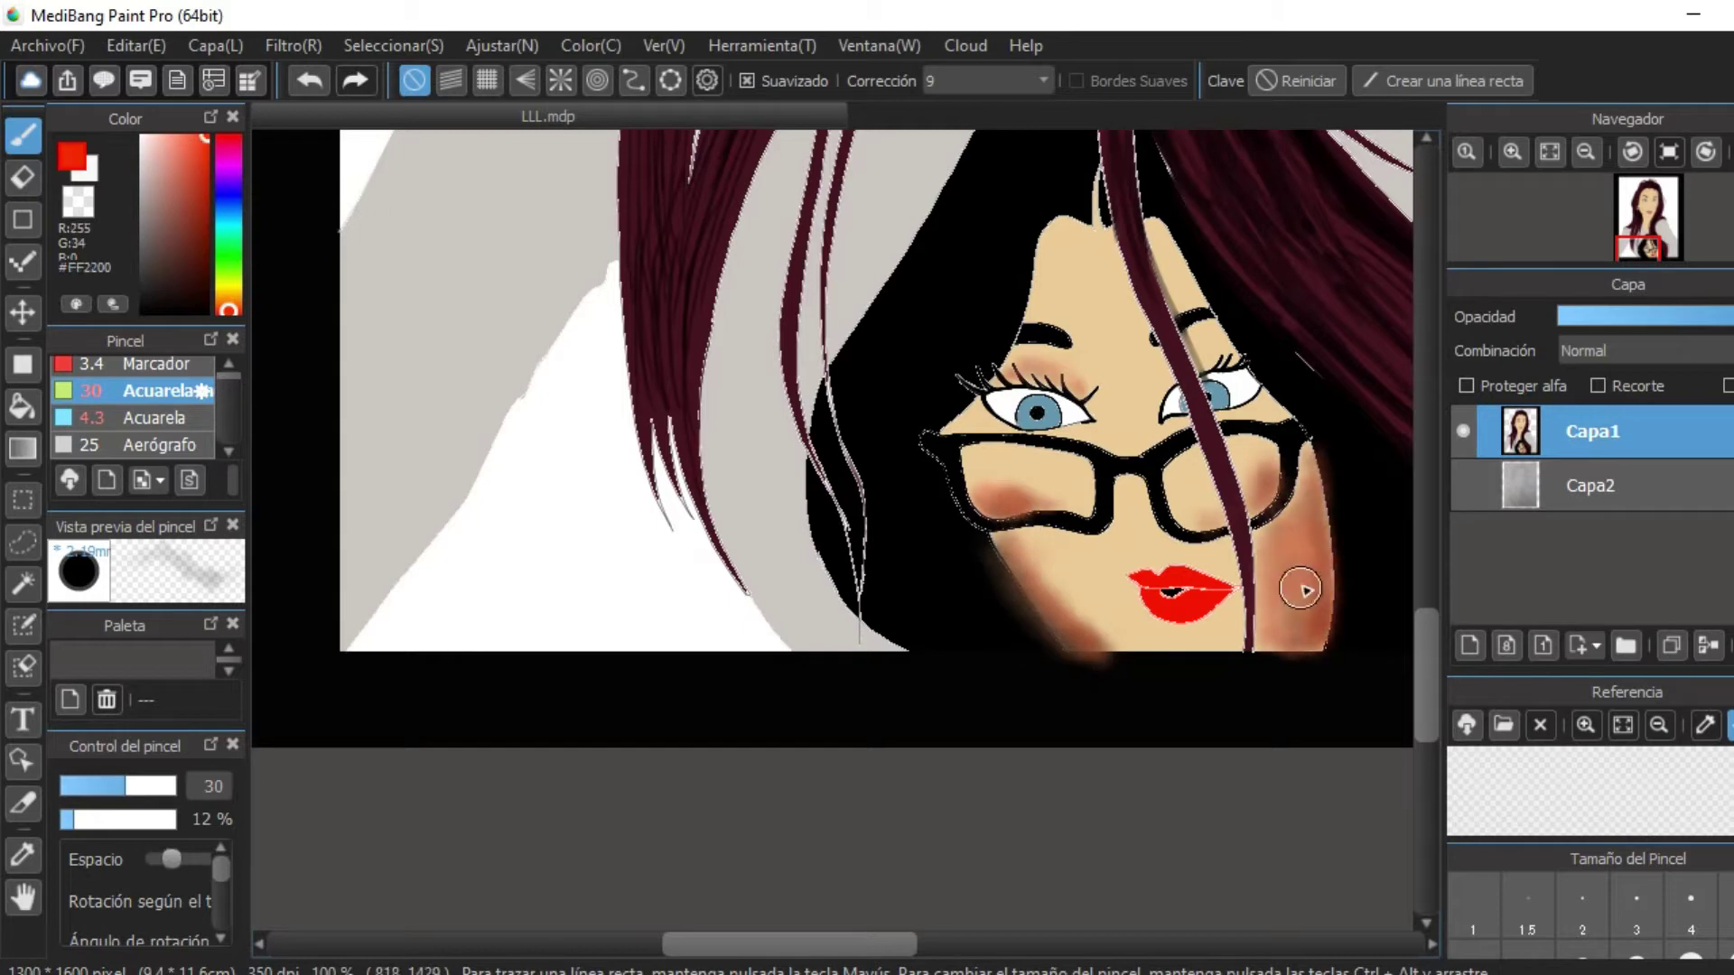
Draw the small face's nostrils in black with the 4.3 watercolour brush.
left_click(153, 417)
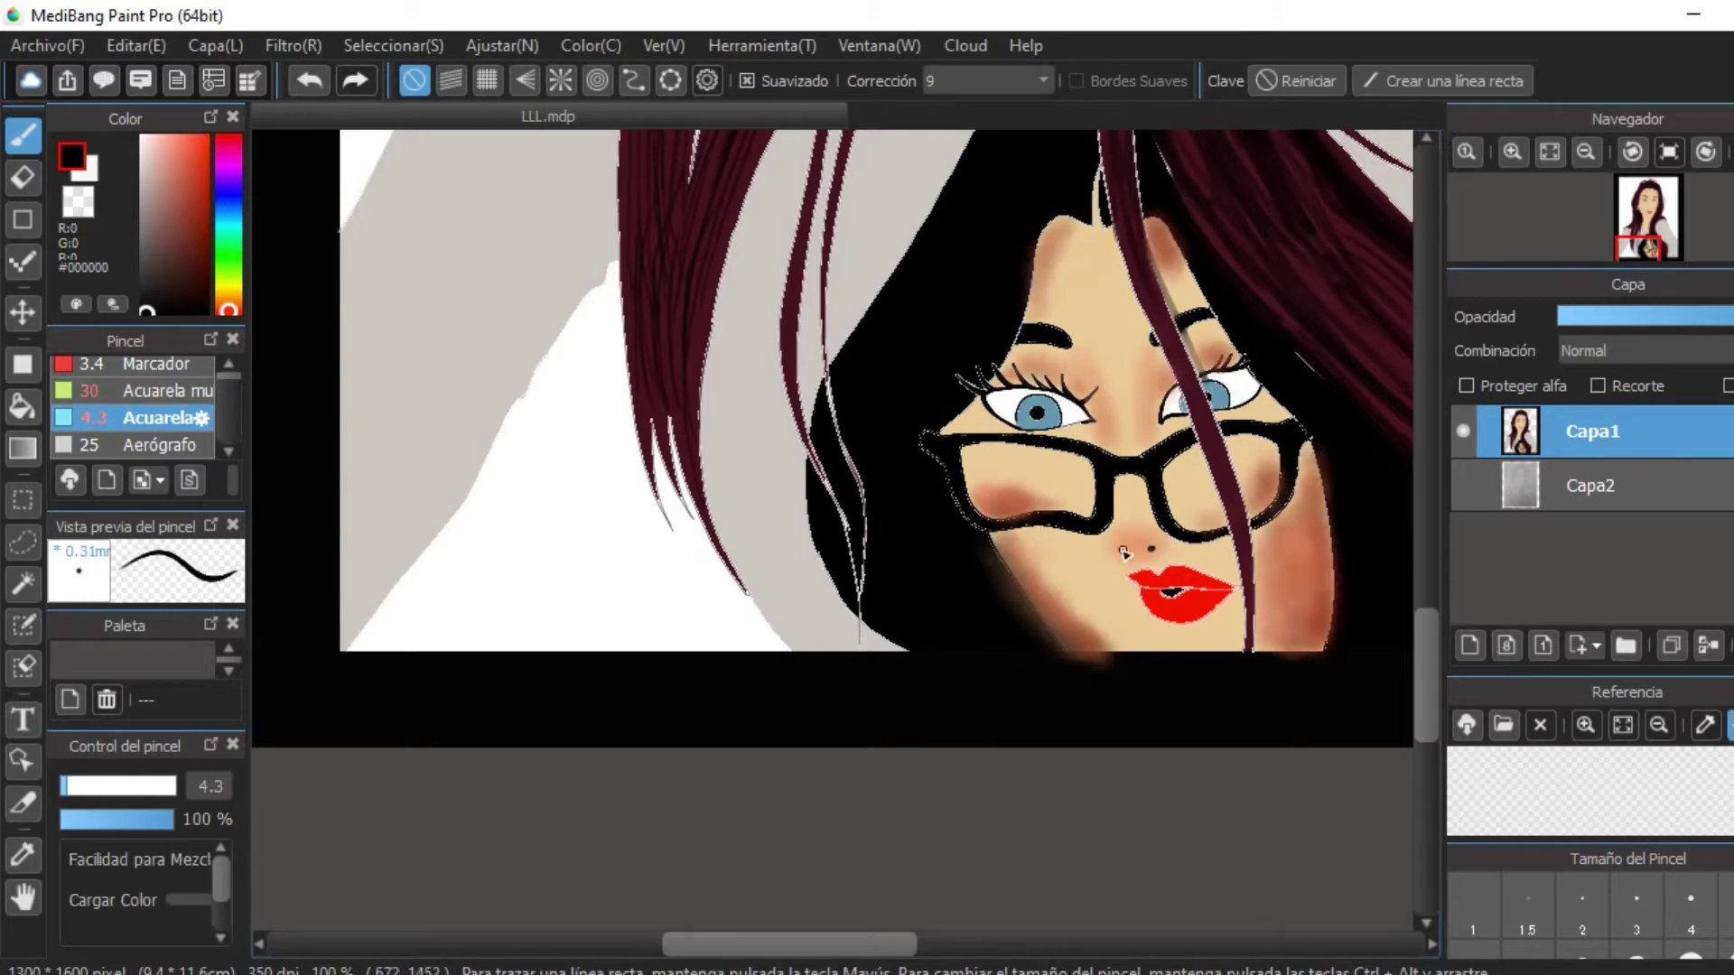
scroll(1084, 433, "down", 3)
scroll(1221, 413, "up", 3)
Shade the woman's face under the eye and around the mouth with skin tones such as #D5B47F and #E3B58E using the soft watercolour brush.
scroll(1221, 413, "up", 1)
left_click(1222, 413, "alt")
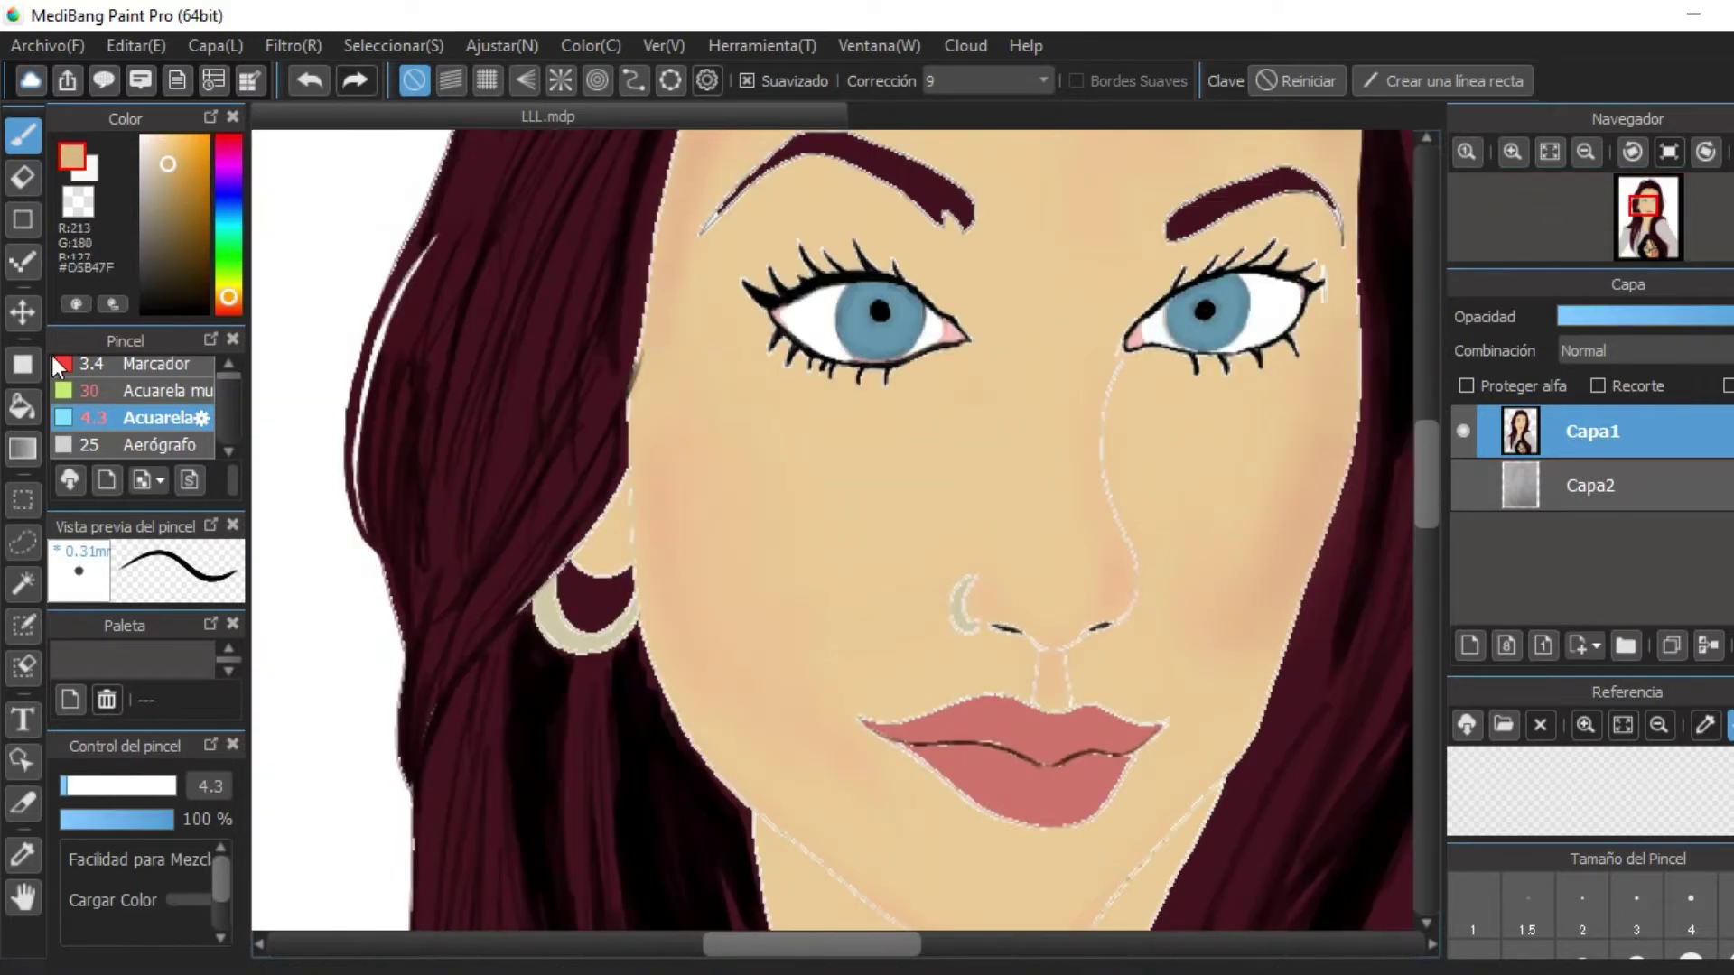
left_click(154, 390)
scroll(1084, 511, "down", 3)
scroll(1058, 589, "up", 3)
scroll(1081, 612, "down", 3)
scroll(1133, 437, "up", 3)
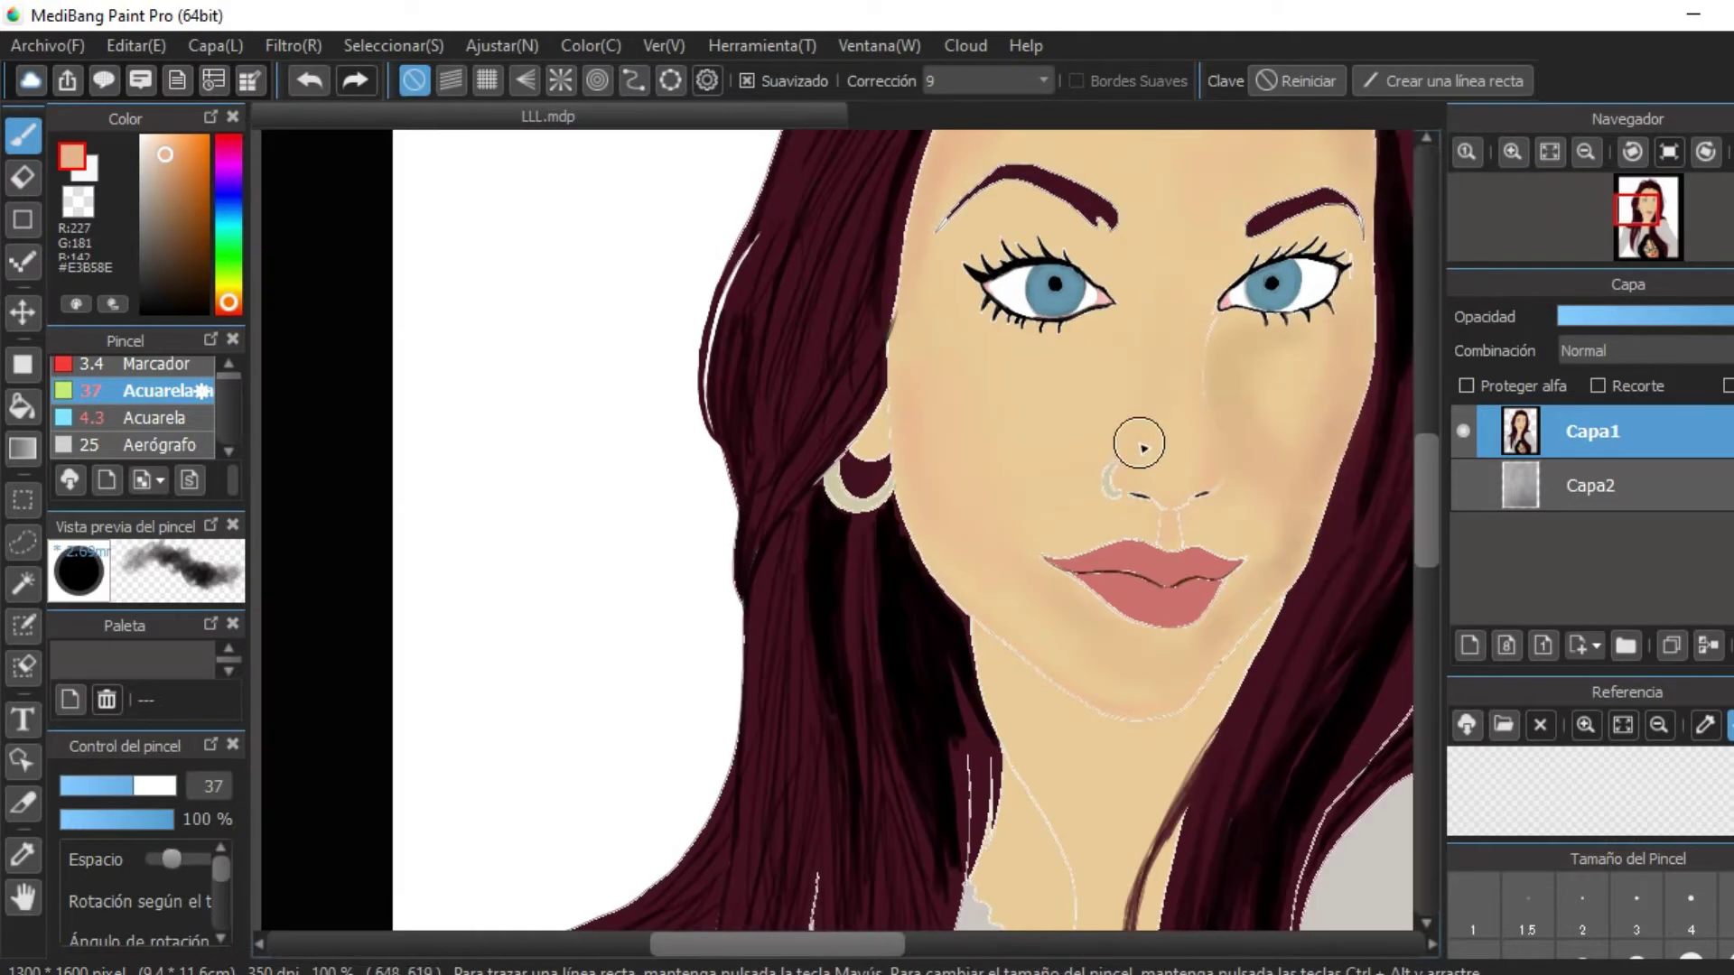
Tint the woman's face with #FF0000 using the size 81 brush at 6% opacity and shade the upper eyelids and nose bridge.
scroll(1134, 437, "down", 3)
scroll(1134, 492, "up", 3)
scroll(1134, 492, "down", 3)
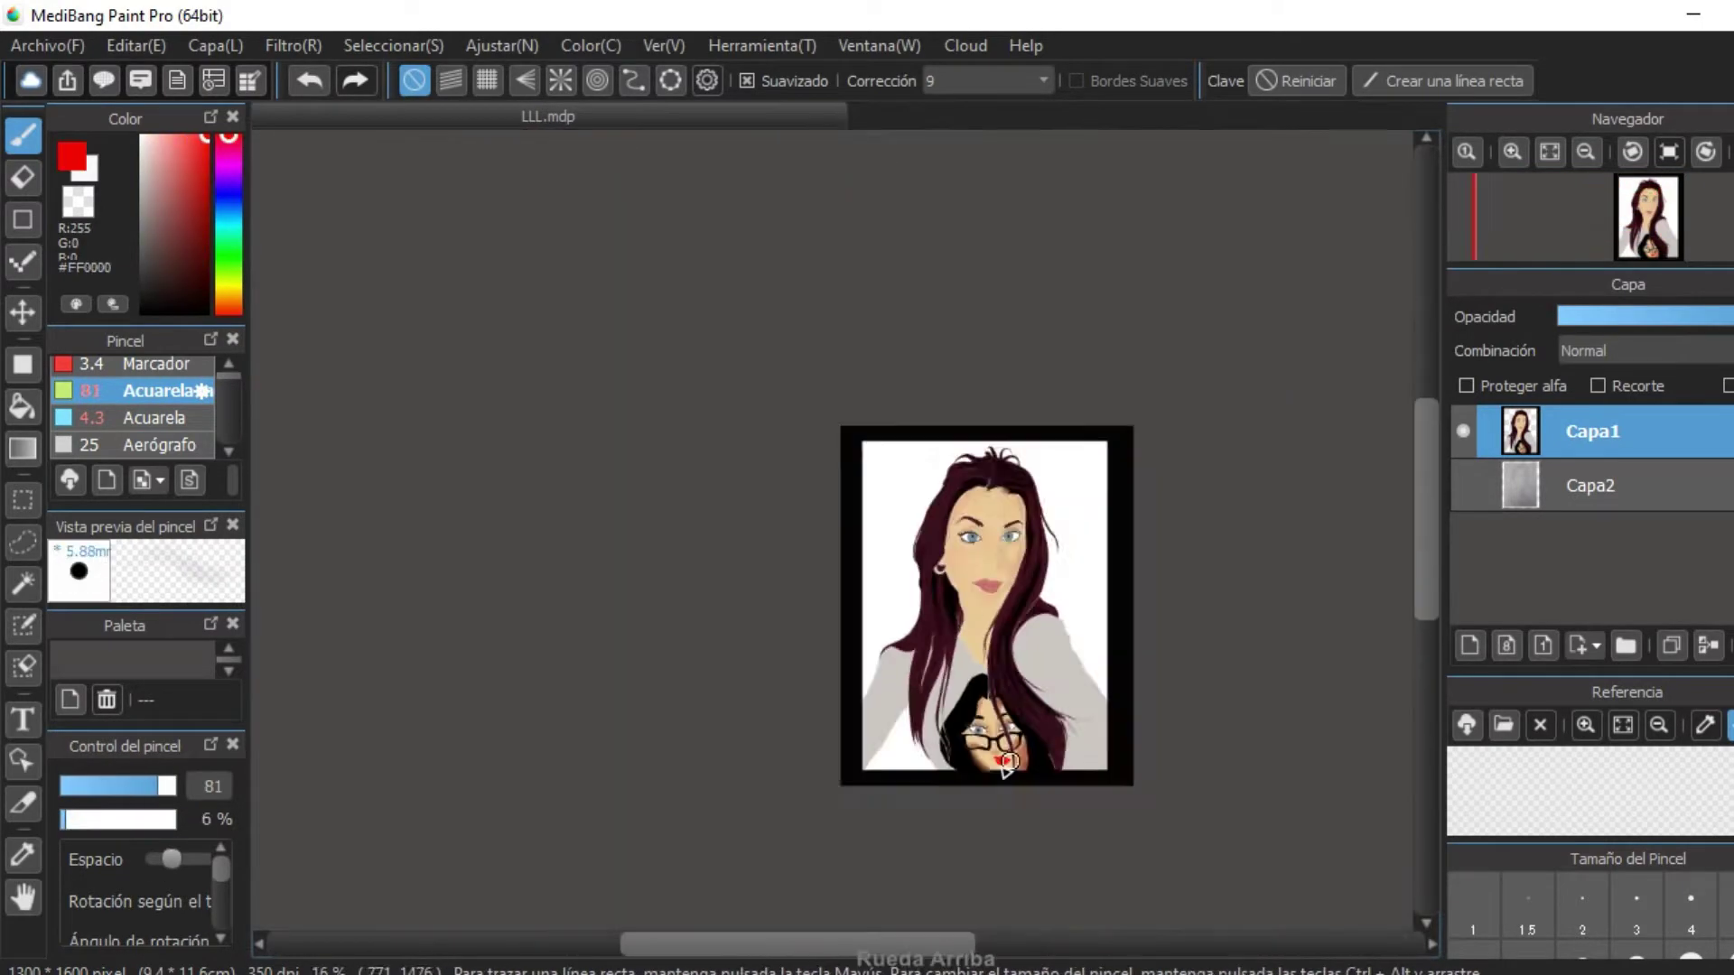
scroll(1053, 561, "up", 3)
scroll(1053, 561, "down", 3)
scroll(1033, 377, "up", 3)
Darken the woman's upper eyelid lines and lashes in black with the 4.3 brush.
left_click(154, 417)
scroll(1032, 377, "up", 2)
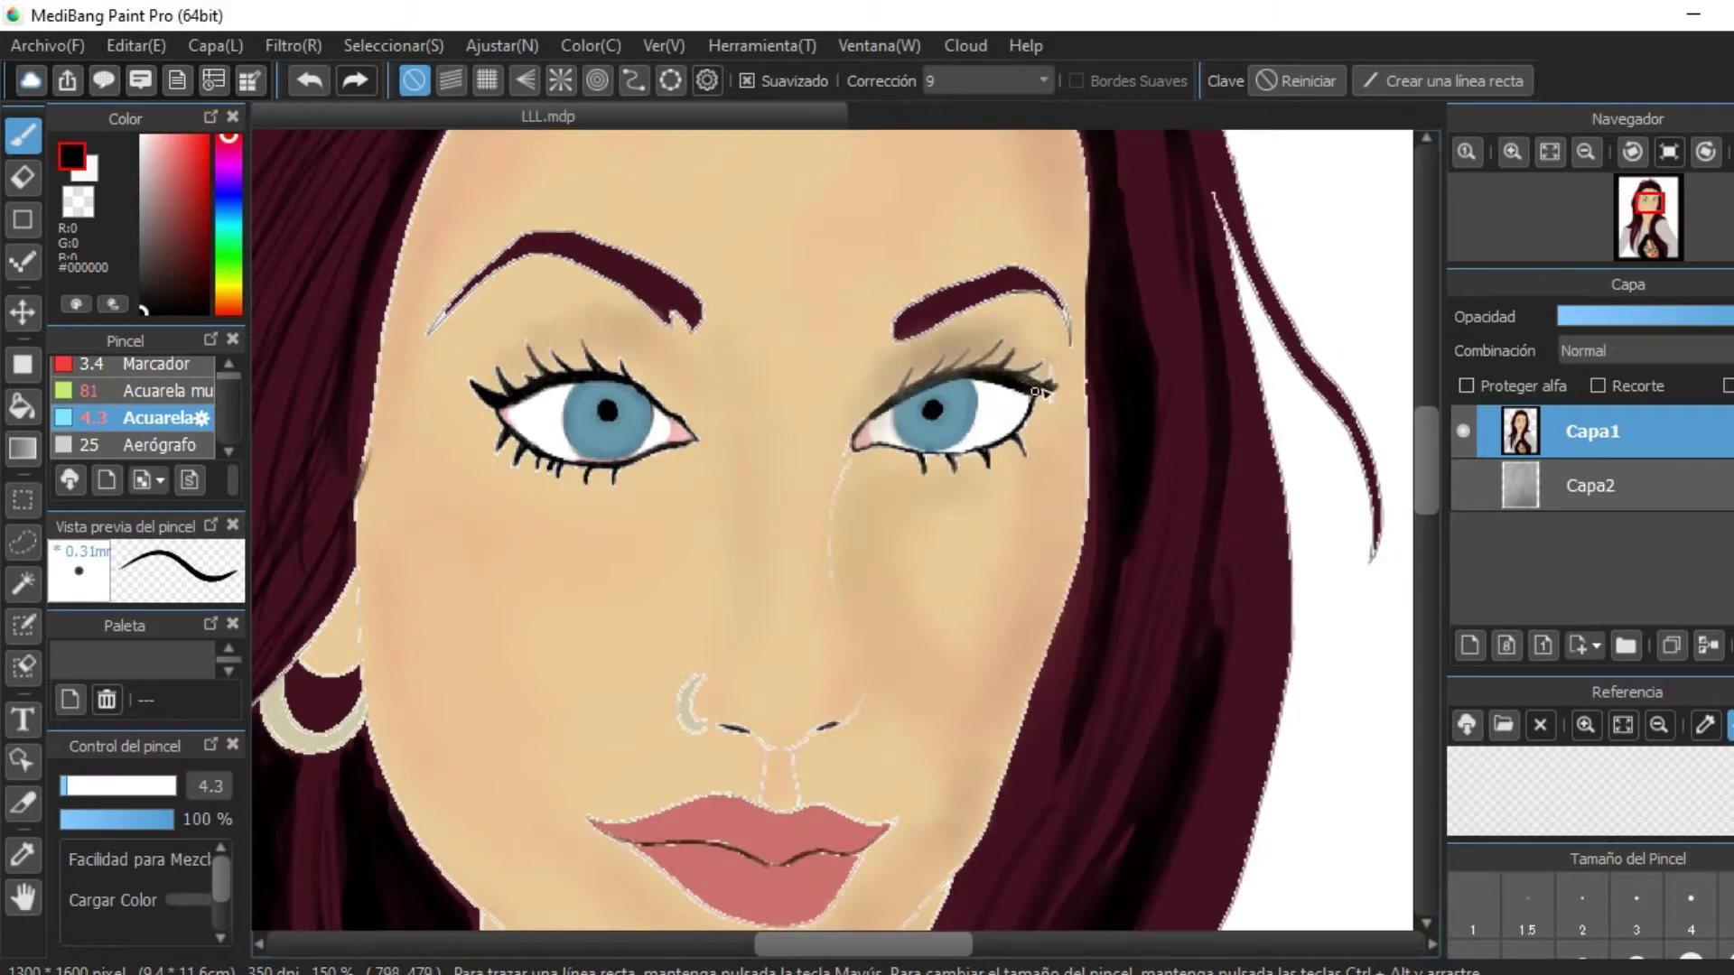
scroll(1038, 392, "down", 3)
scroll(1039, 392, "up", 1)
scroll(931, 413, "down", 2)
Paint a light highlight down the bridge of the woman's nose with the 8.2 watercolour brush.
key("x")
scroll(931, 412, "up", 3)
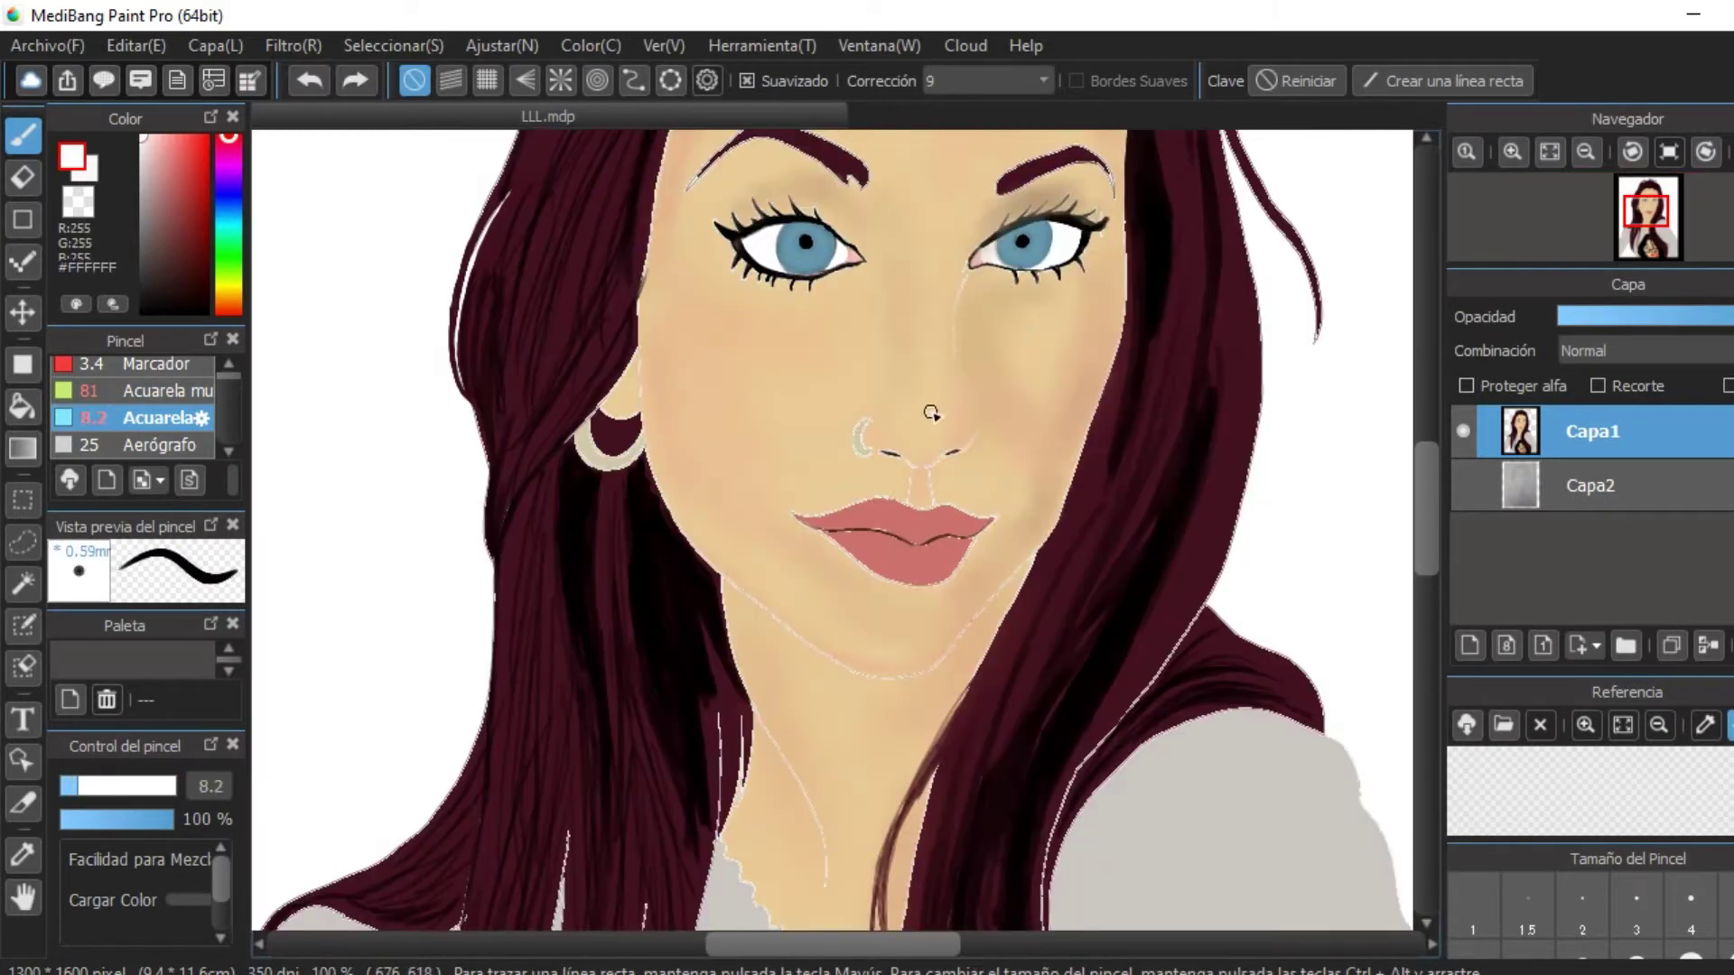
right_click(931, 412)
left_click_drag(940, 337, 932, 440)
scroll(932, 439, "up", 2)
scroll(920, 550, "down", 1)
right_click(938, 362)
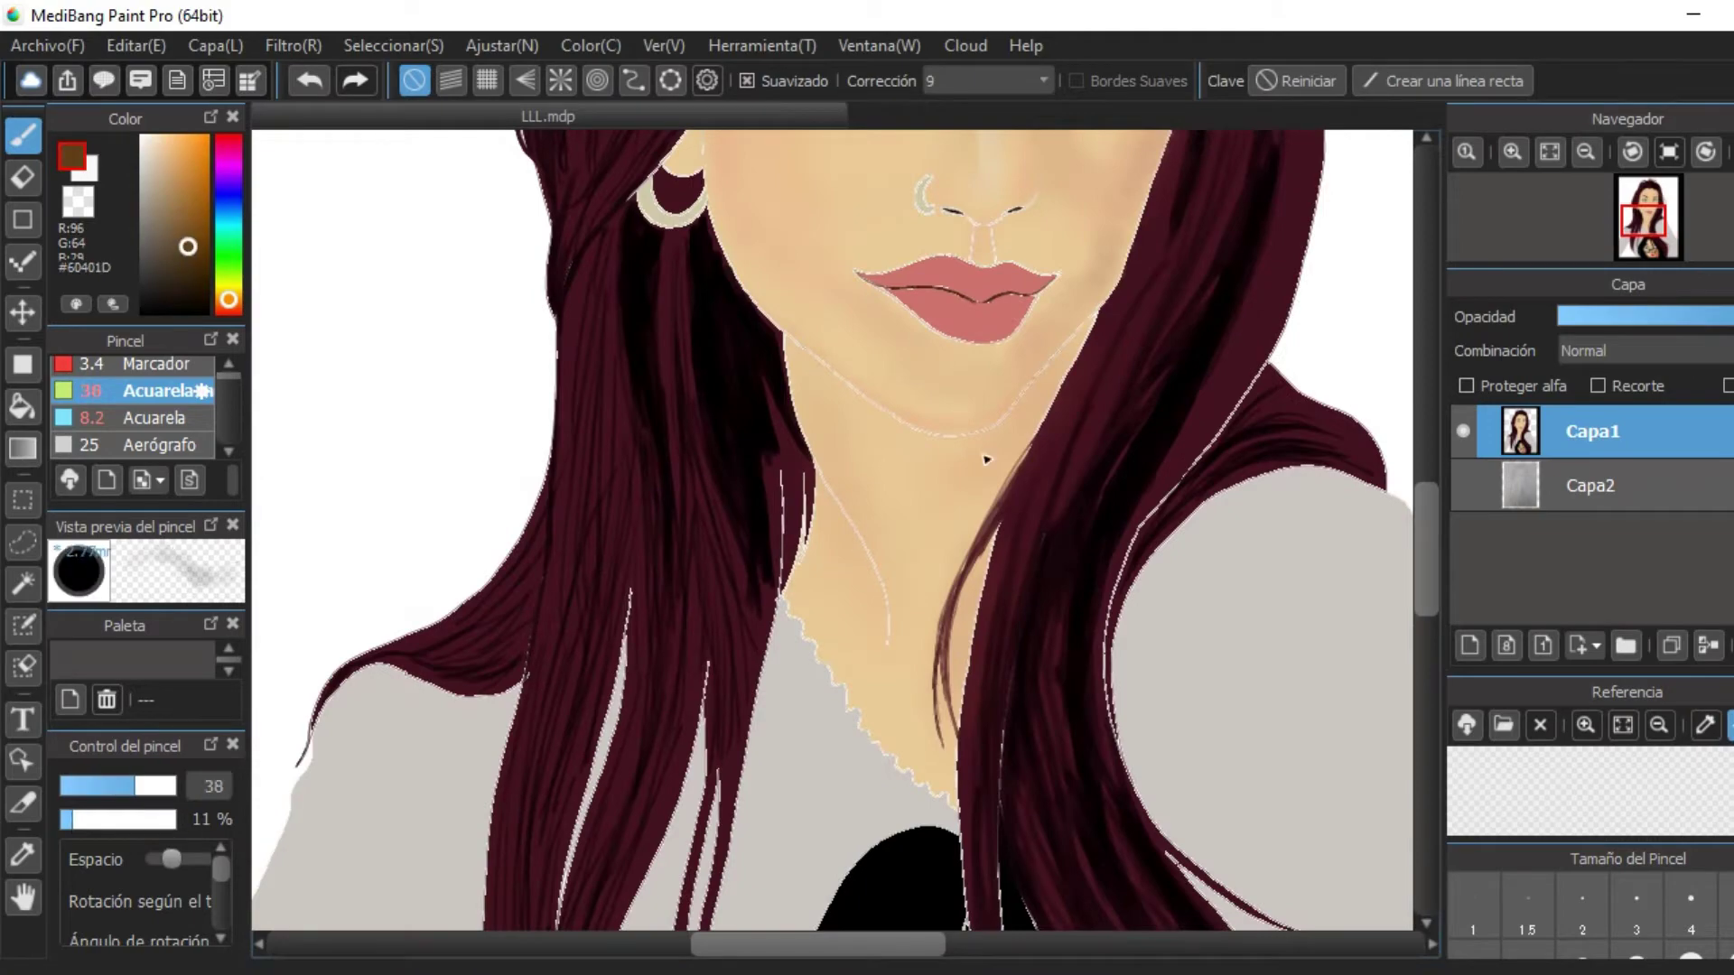
Shade the side of the neck below the jaw with #60401D using the size 38 brush at 11% opacity and warm it with #FF0000.
mouse_move(867, 388)
left_mouse_down()
mouse_move(851, 627)
mouse_move(813, 542)
left_mouse_up()
scroll(855, 524, "up", 1)
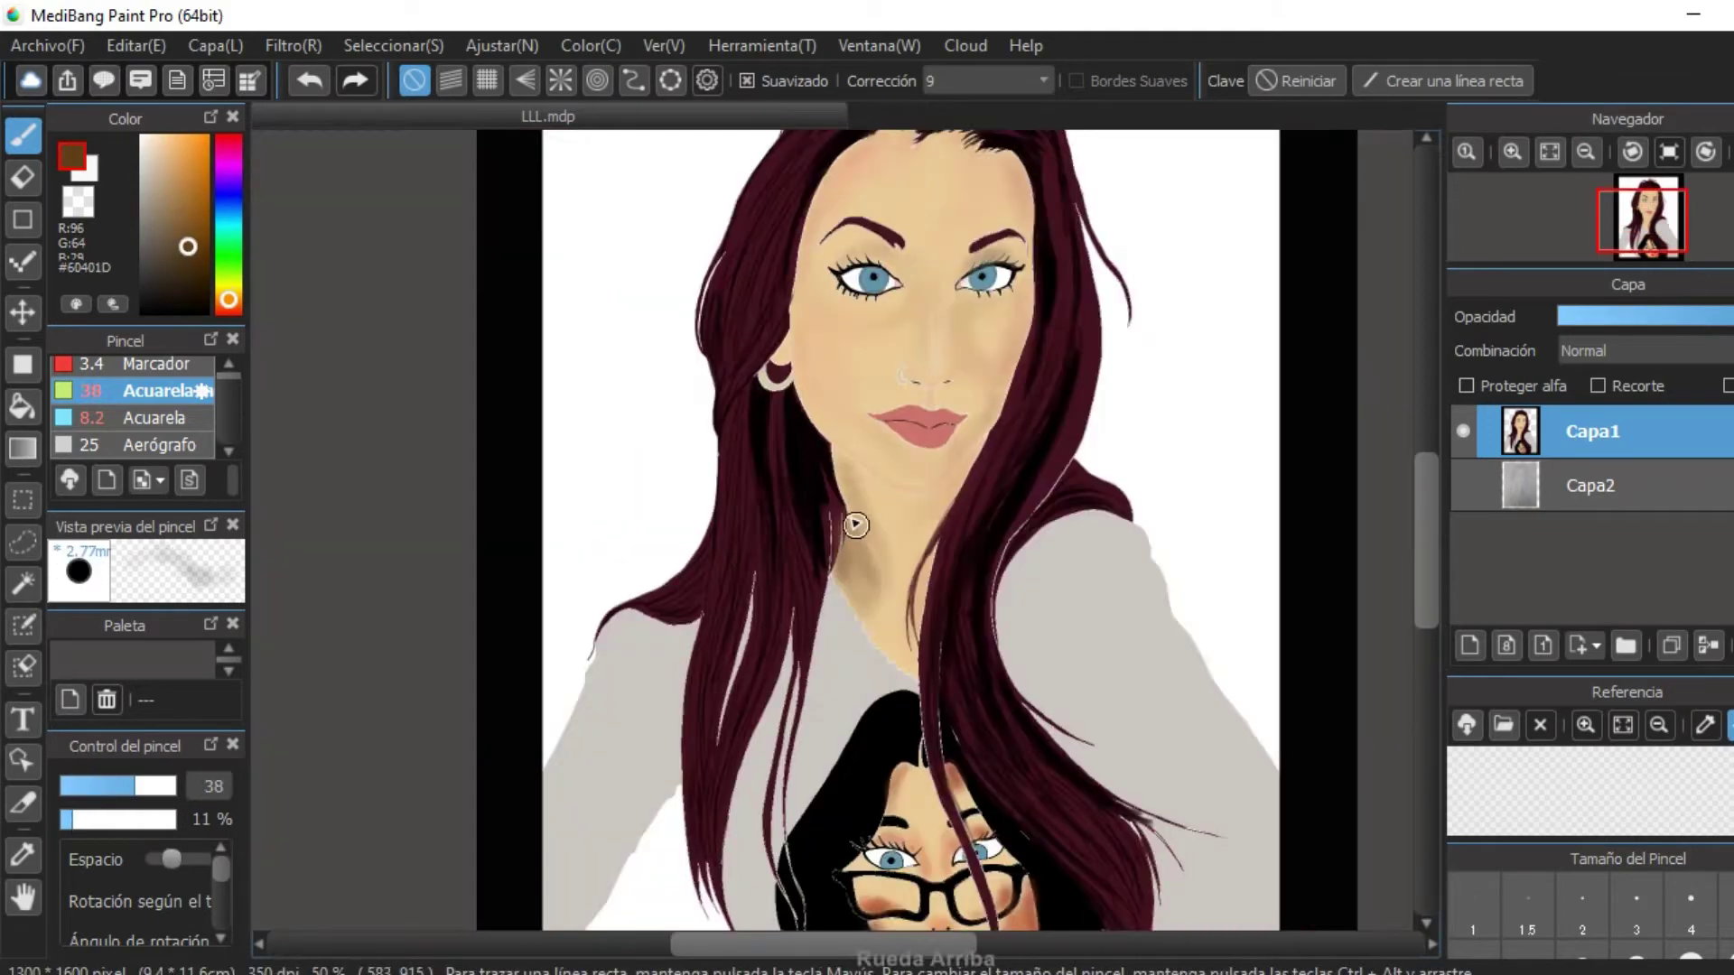
scroll(858, 556, "down", 2)
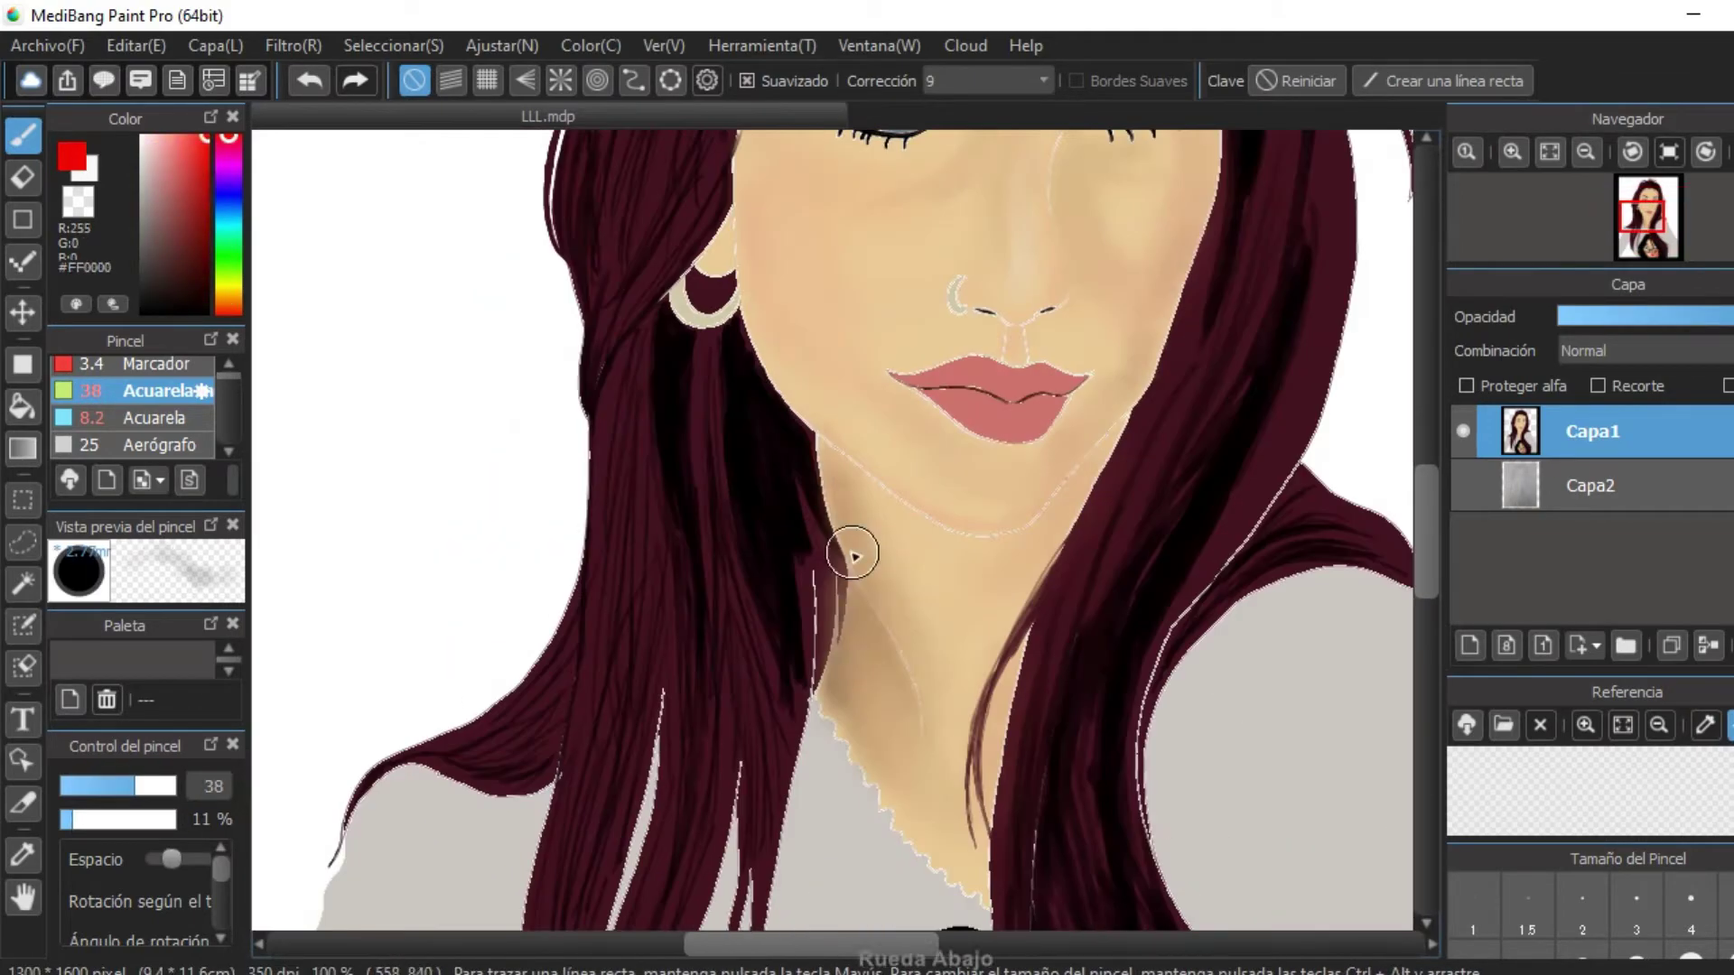
right_click(877, 641)
scroll(1224, 417, "up", 4)
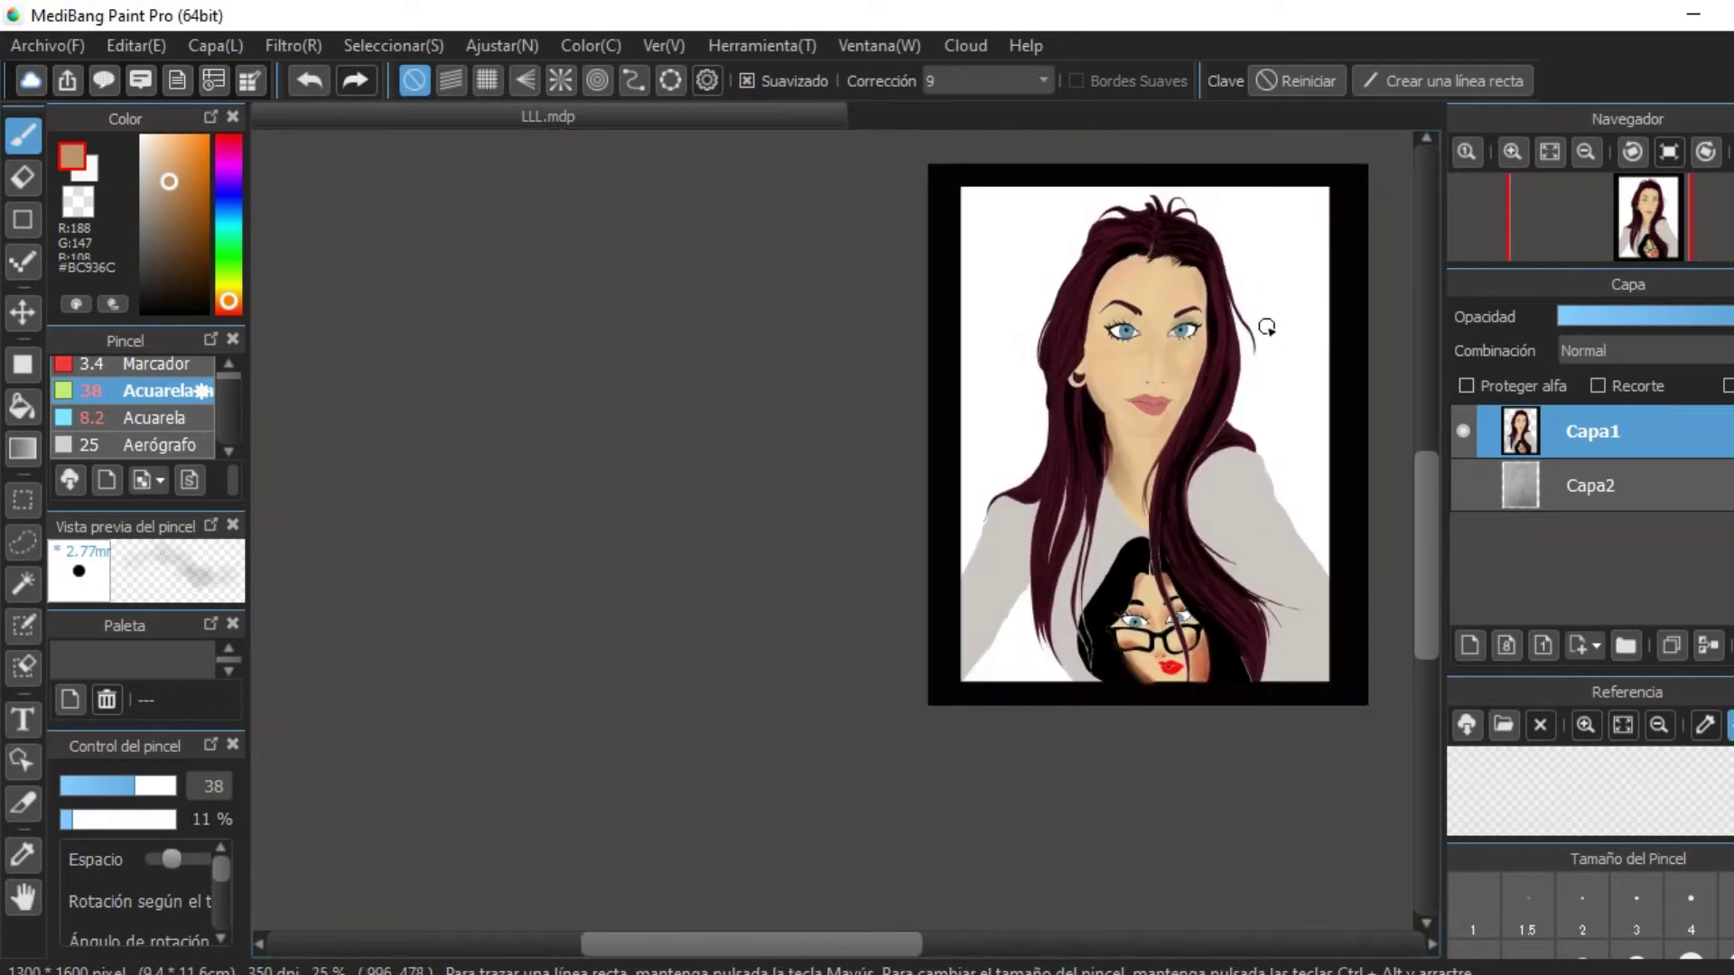
Cover the white fringe around the crescent-shaped nose-wing mark with #CFC8A7 and skin tone #E9C495 using the 3.2 watercolour brush.
scroll(1165, 361, "down", 3)
scroll(828, 518, "down", 3)
left_click(153, 417)
right_click(828, 518)
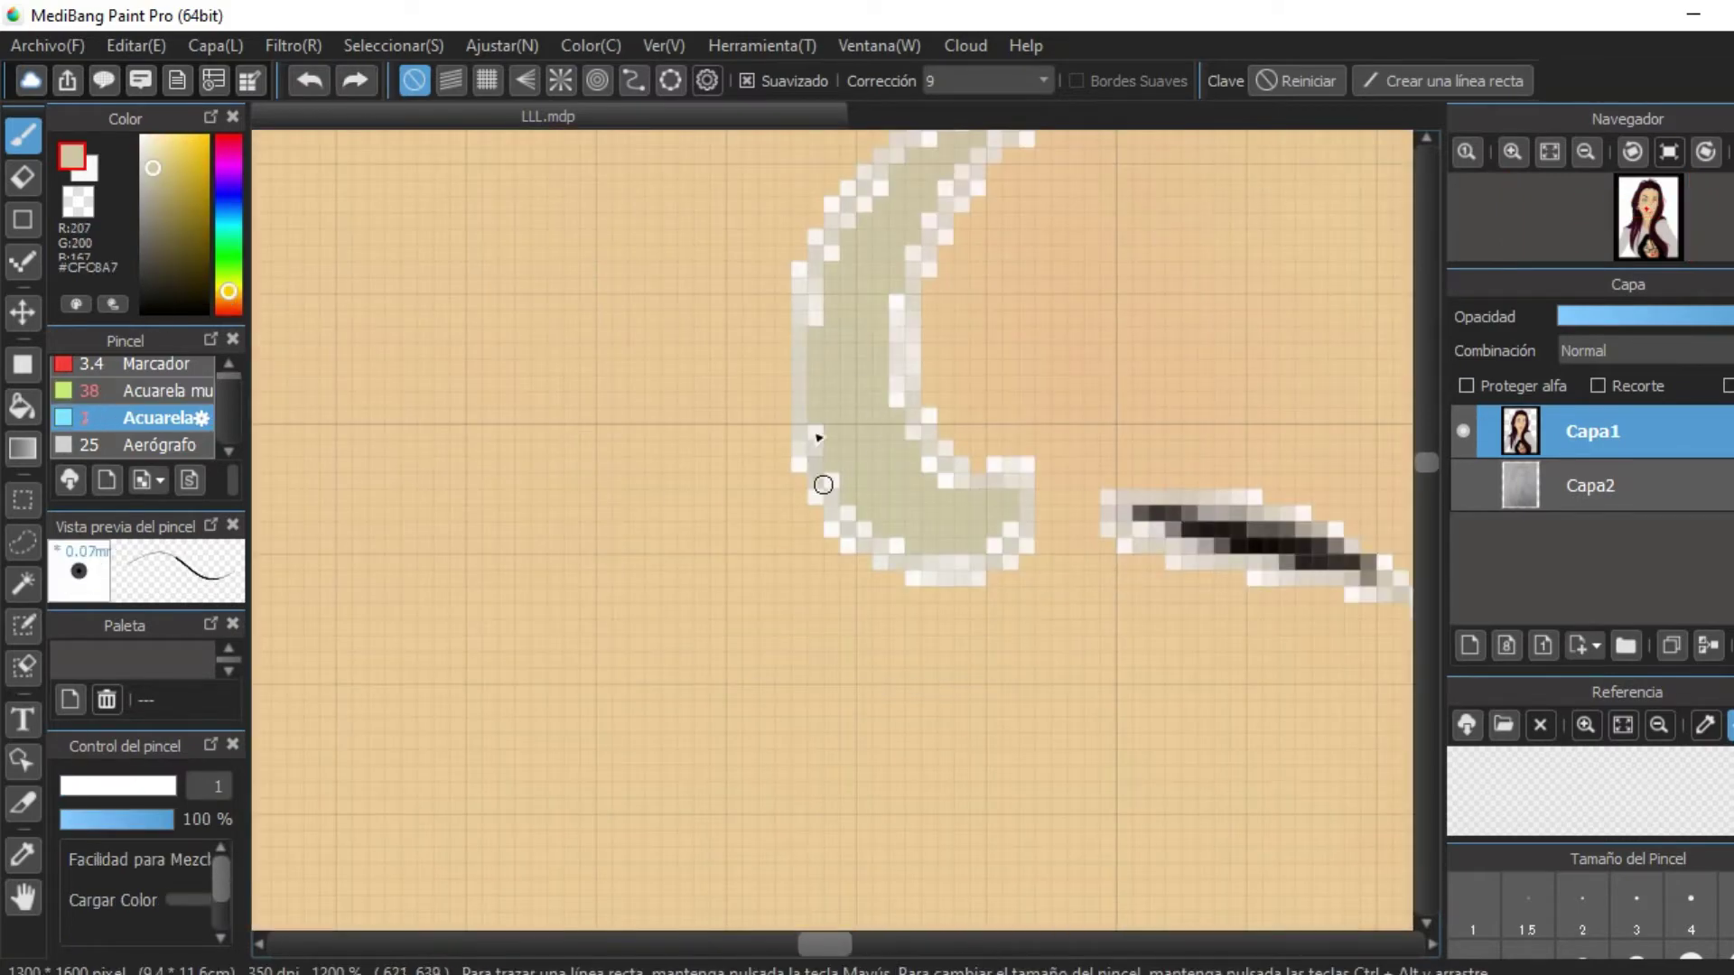
scroll(820, 472, "up", 1)
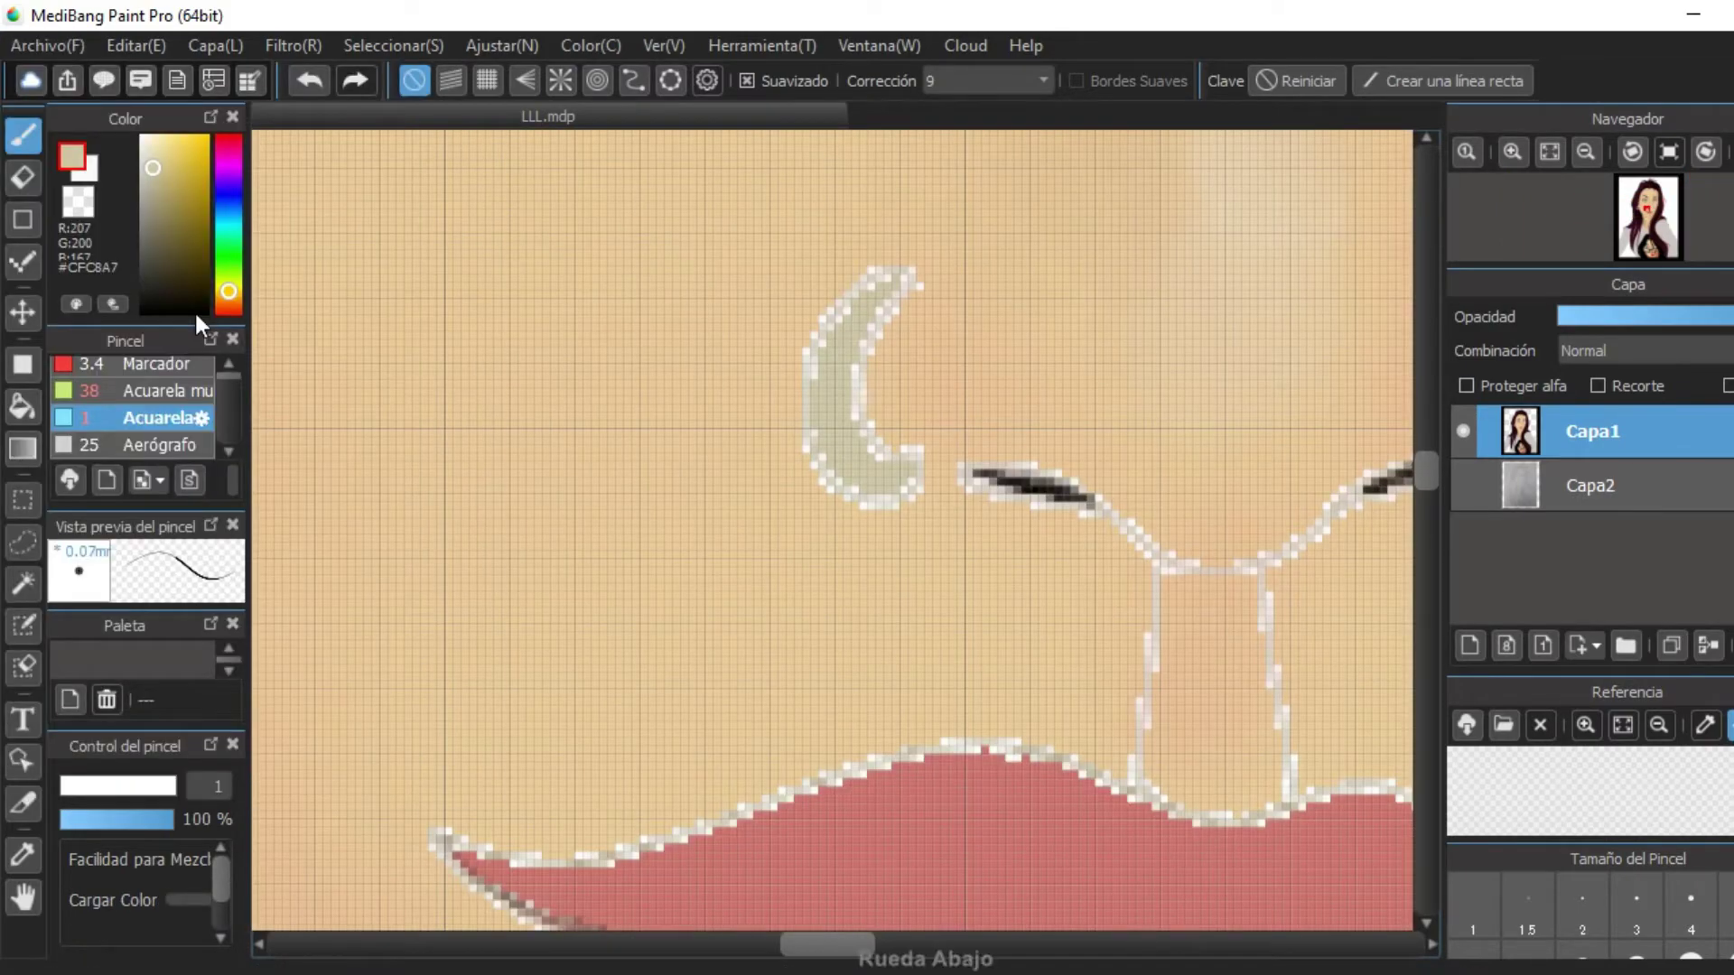
scroll(395, 414, "down", 3)
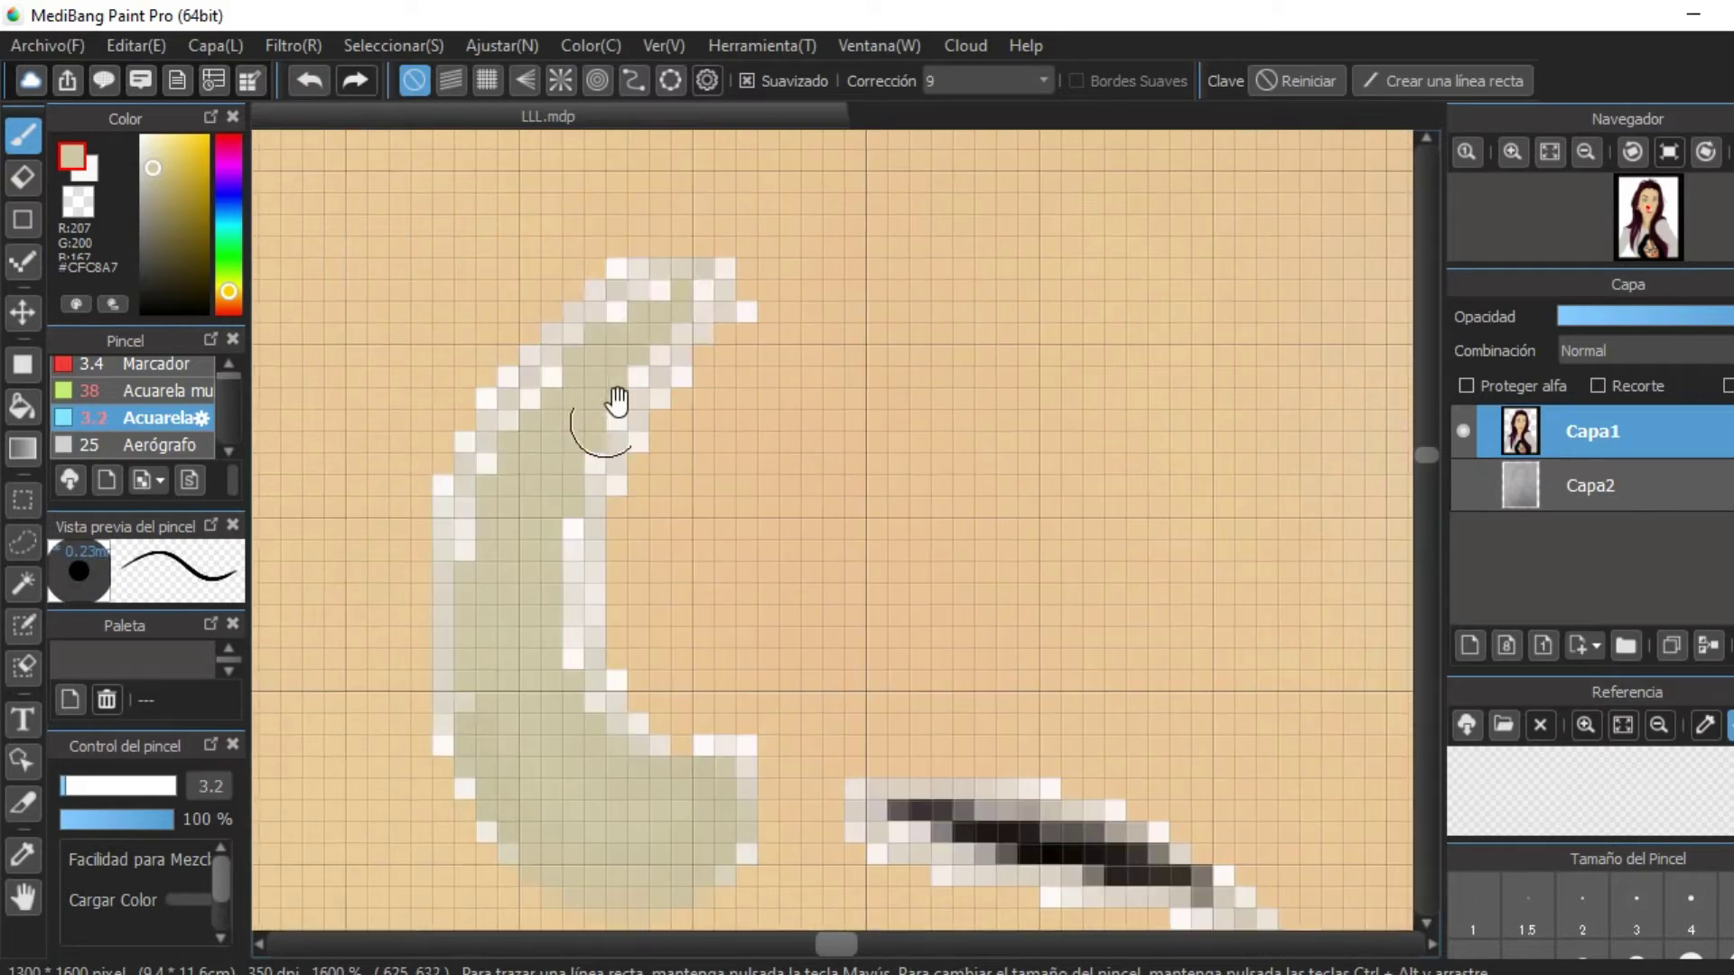
mouse_move(650, 765)
left_mouse_down()
mouse_move(728, 310)
mouse_move(445, 840)
left_mouse_up()
scroll(673, 541, "up", 3)
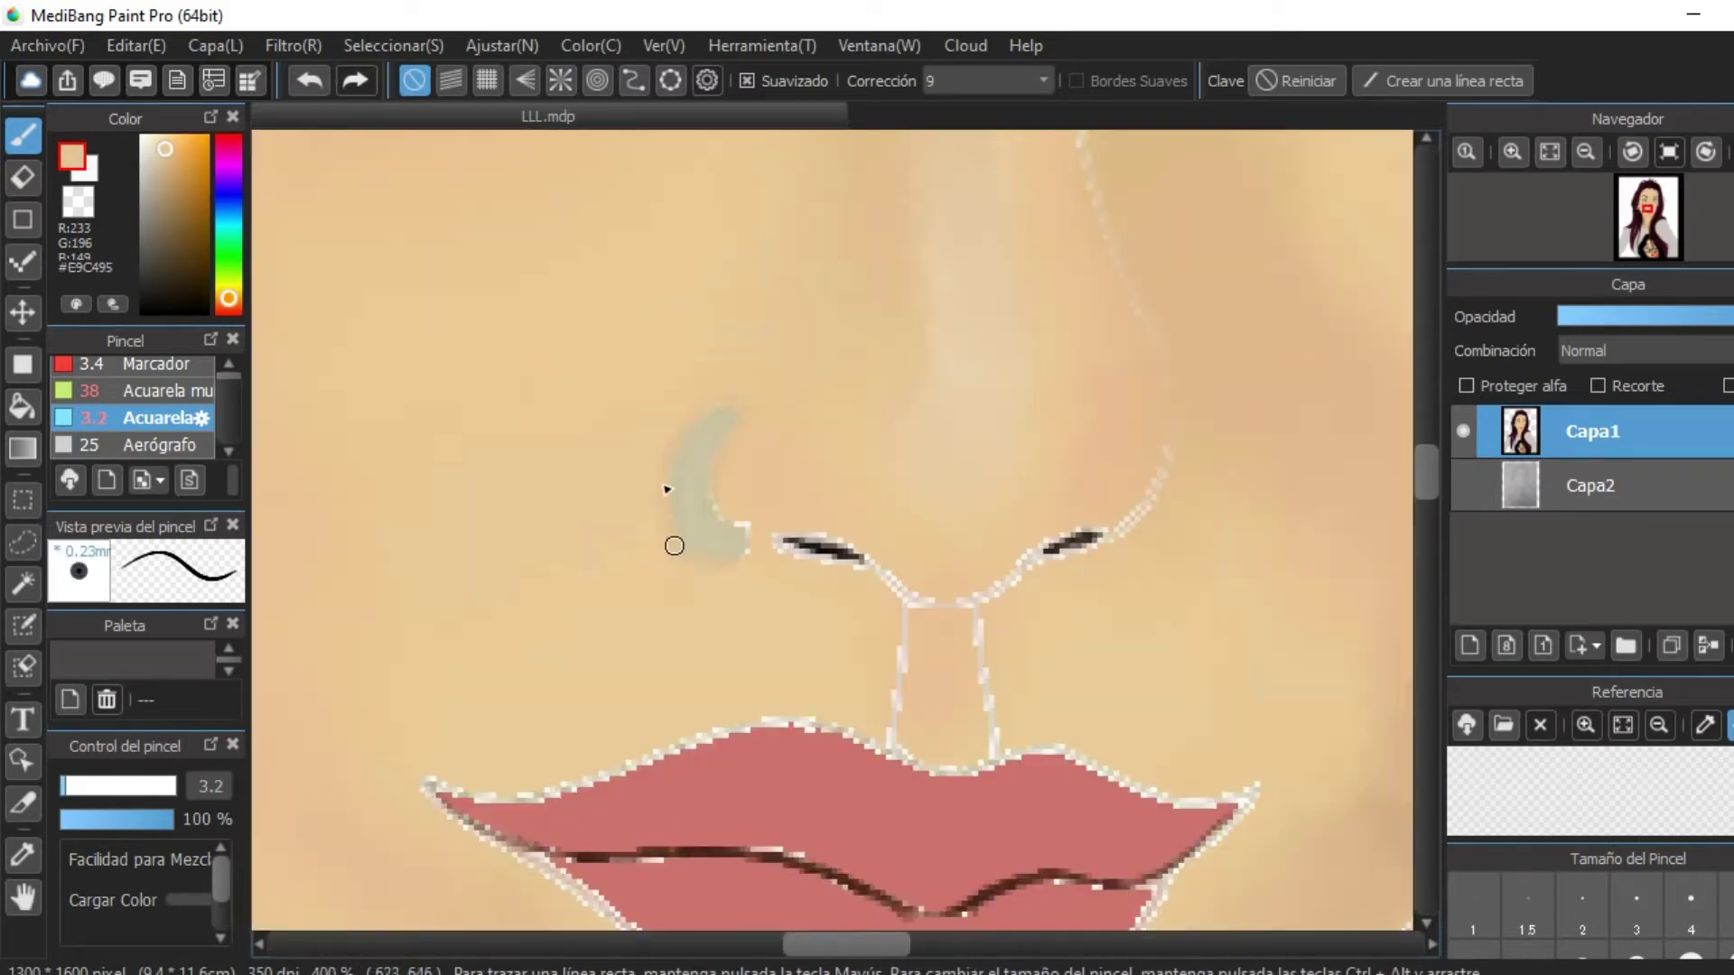
Paint over the pale outlines around the woman's nose, nostrils and philtrum with skin tone #E6C292 using the 3.2 brush.
scroll(639, 465, "down", 3)
right_click(628, 448)
scroll(627, 449, "up", 3)
scroll(836, 506, "down", 1)
scroll(960, 484, "up", 2)
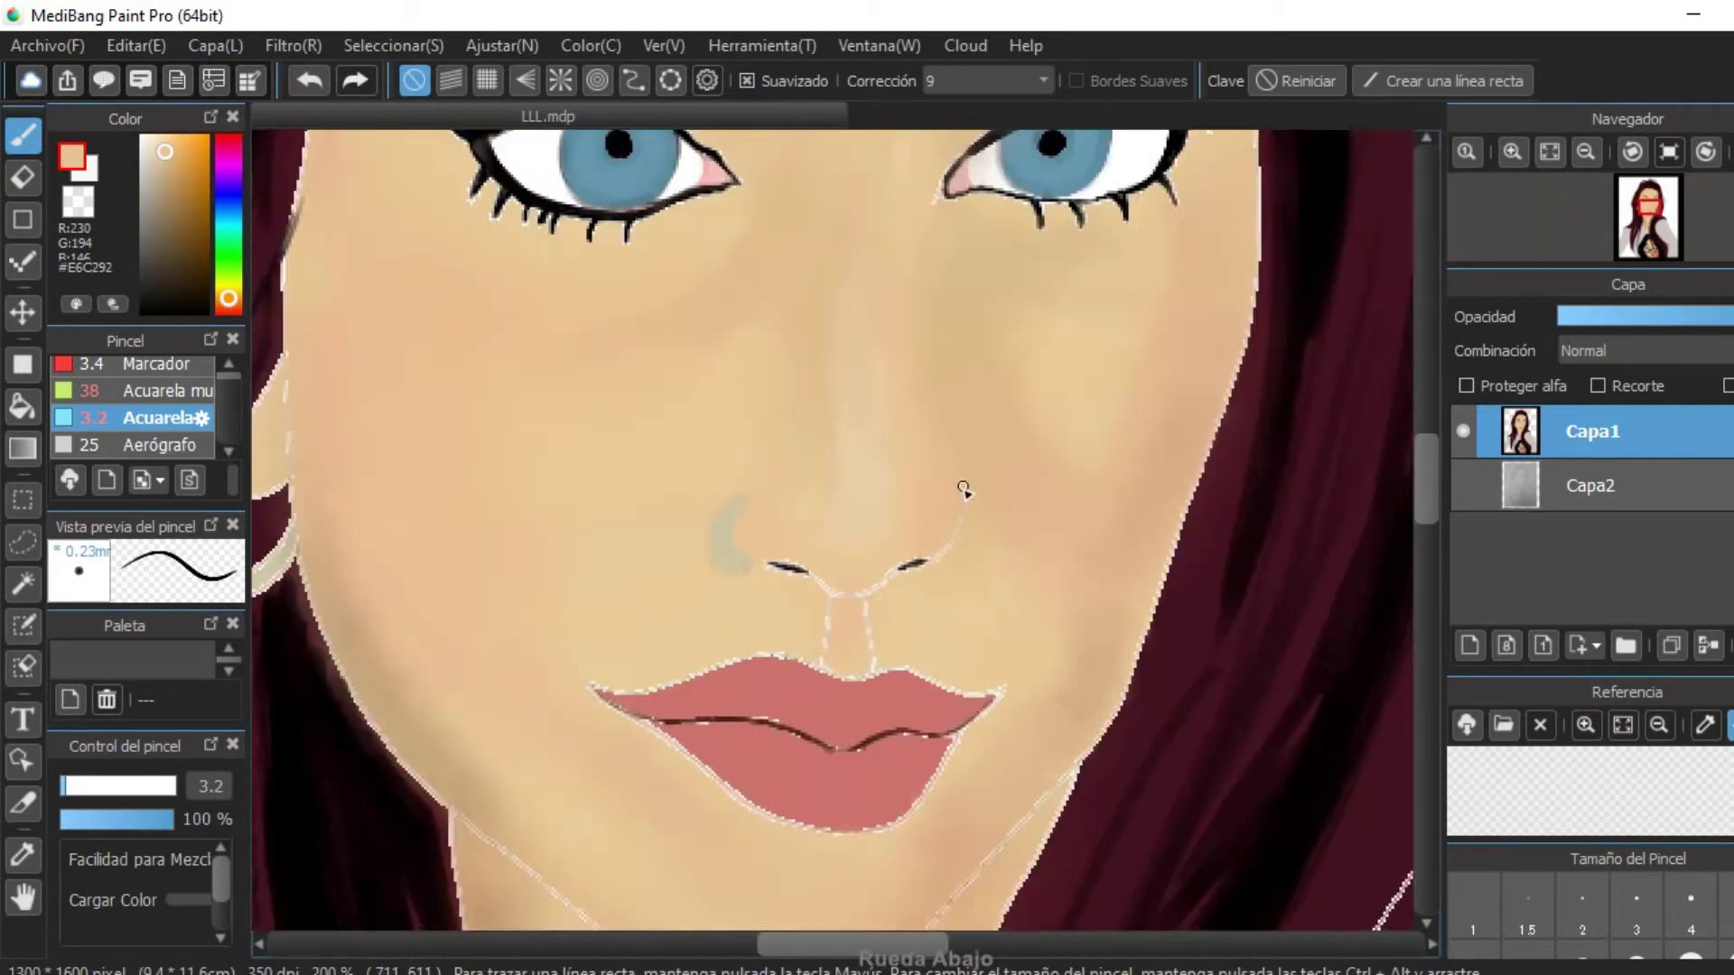
scroll(960, 484, "down", 1)
scroll(993, 339, "down", 2)
scroll(542, 604, "up", 1)
left_click_drag(754, 554, 755, 343)
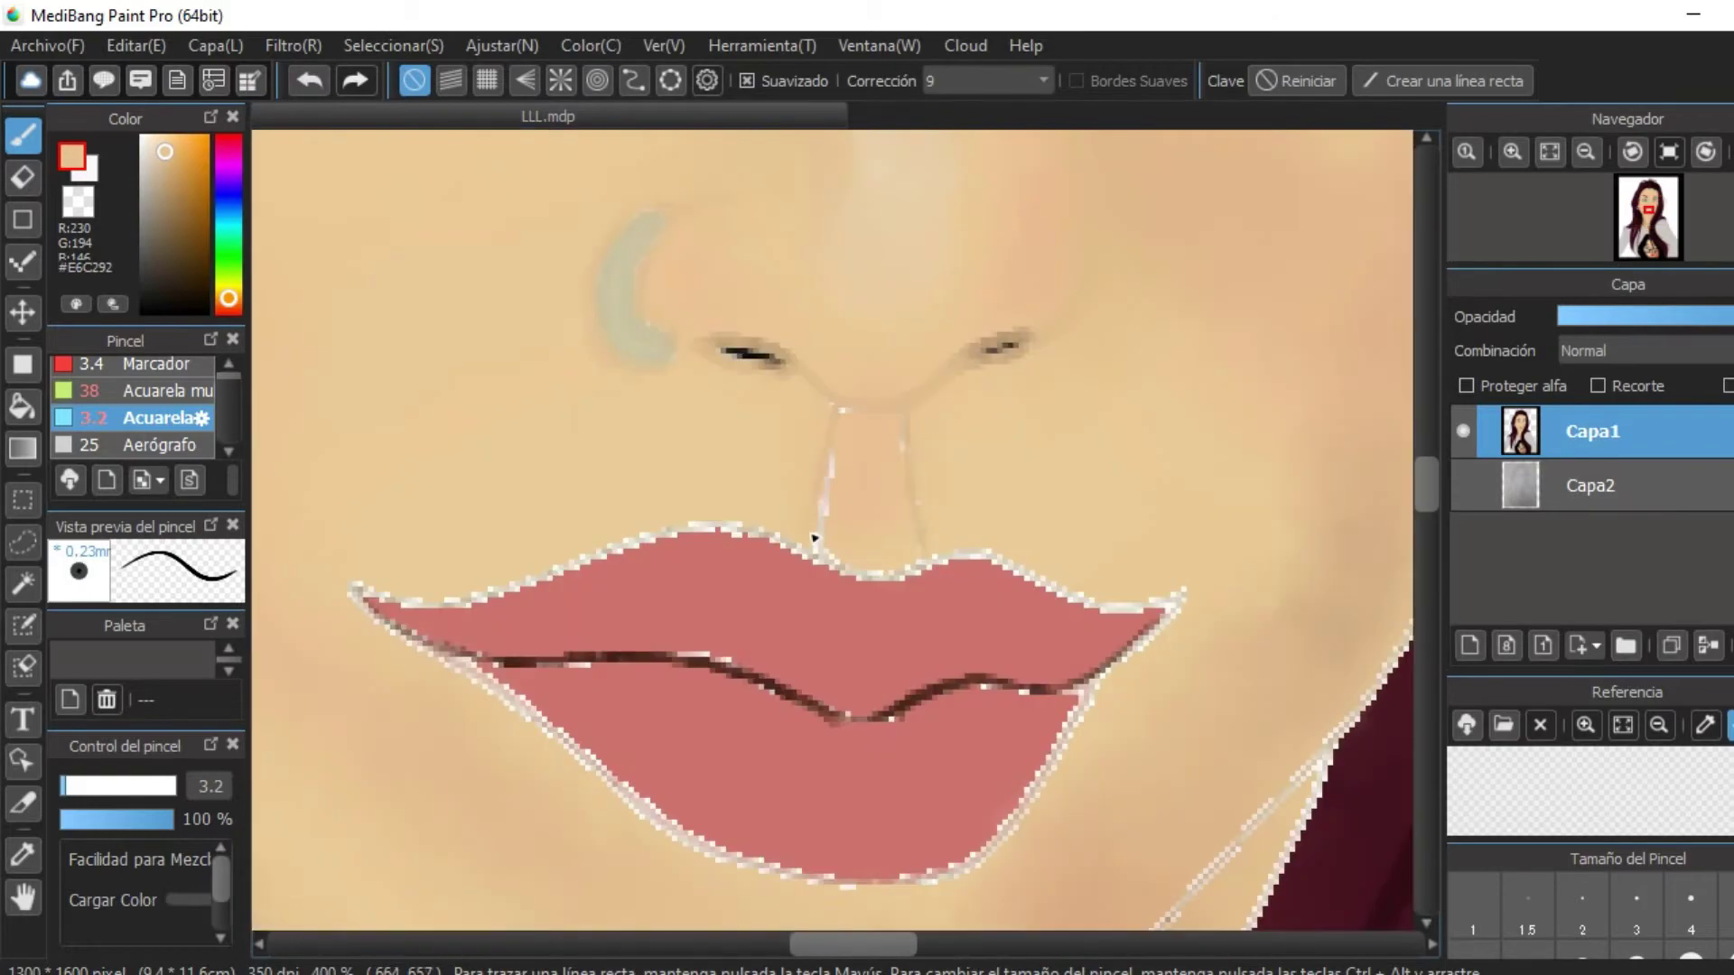
scroll(1162, 578, "up", 5)
scroll(1162, 578, "up", 1)
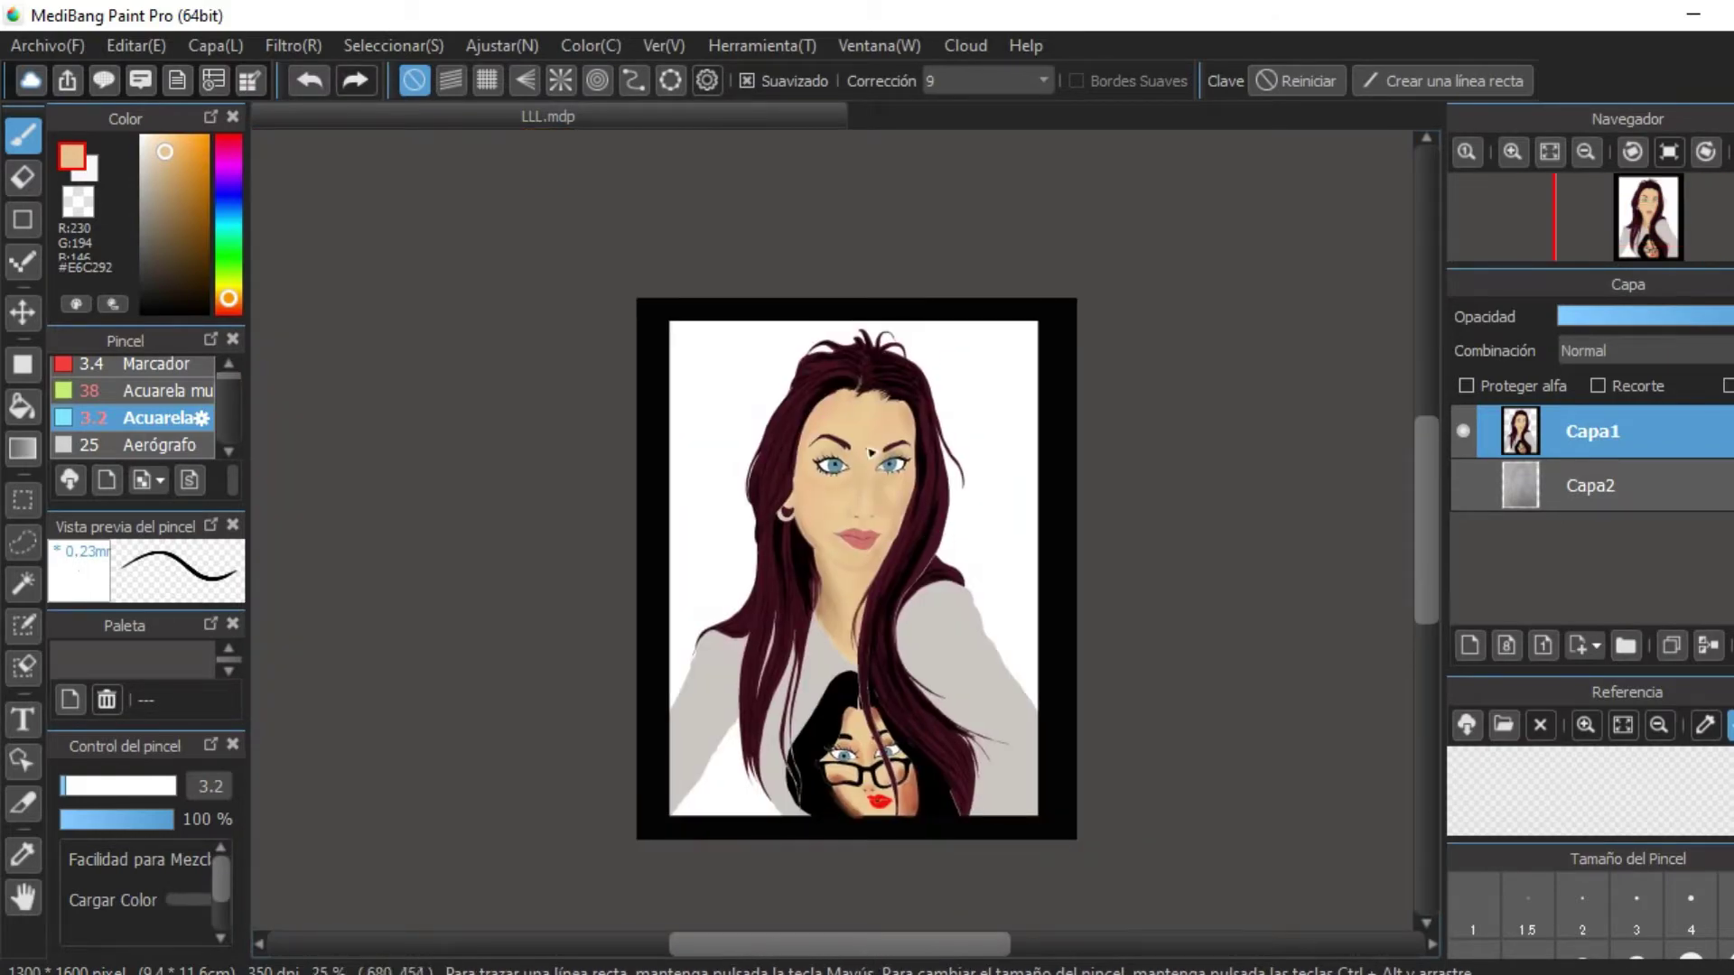
Paint light highlight strands in the hair beside the forehead with #CCC6C2 and #FFFFFF using the 7.6 brush at 15% opacity.
scroll(873, 451, "down", 4)
key("ctrl+z")
left_click_drag(729, 311, 670, 353)
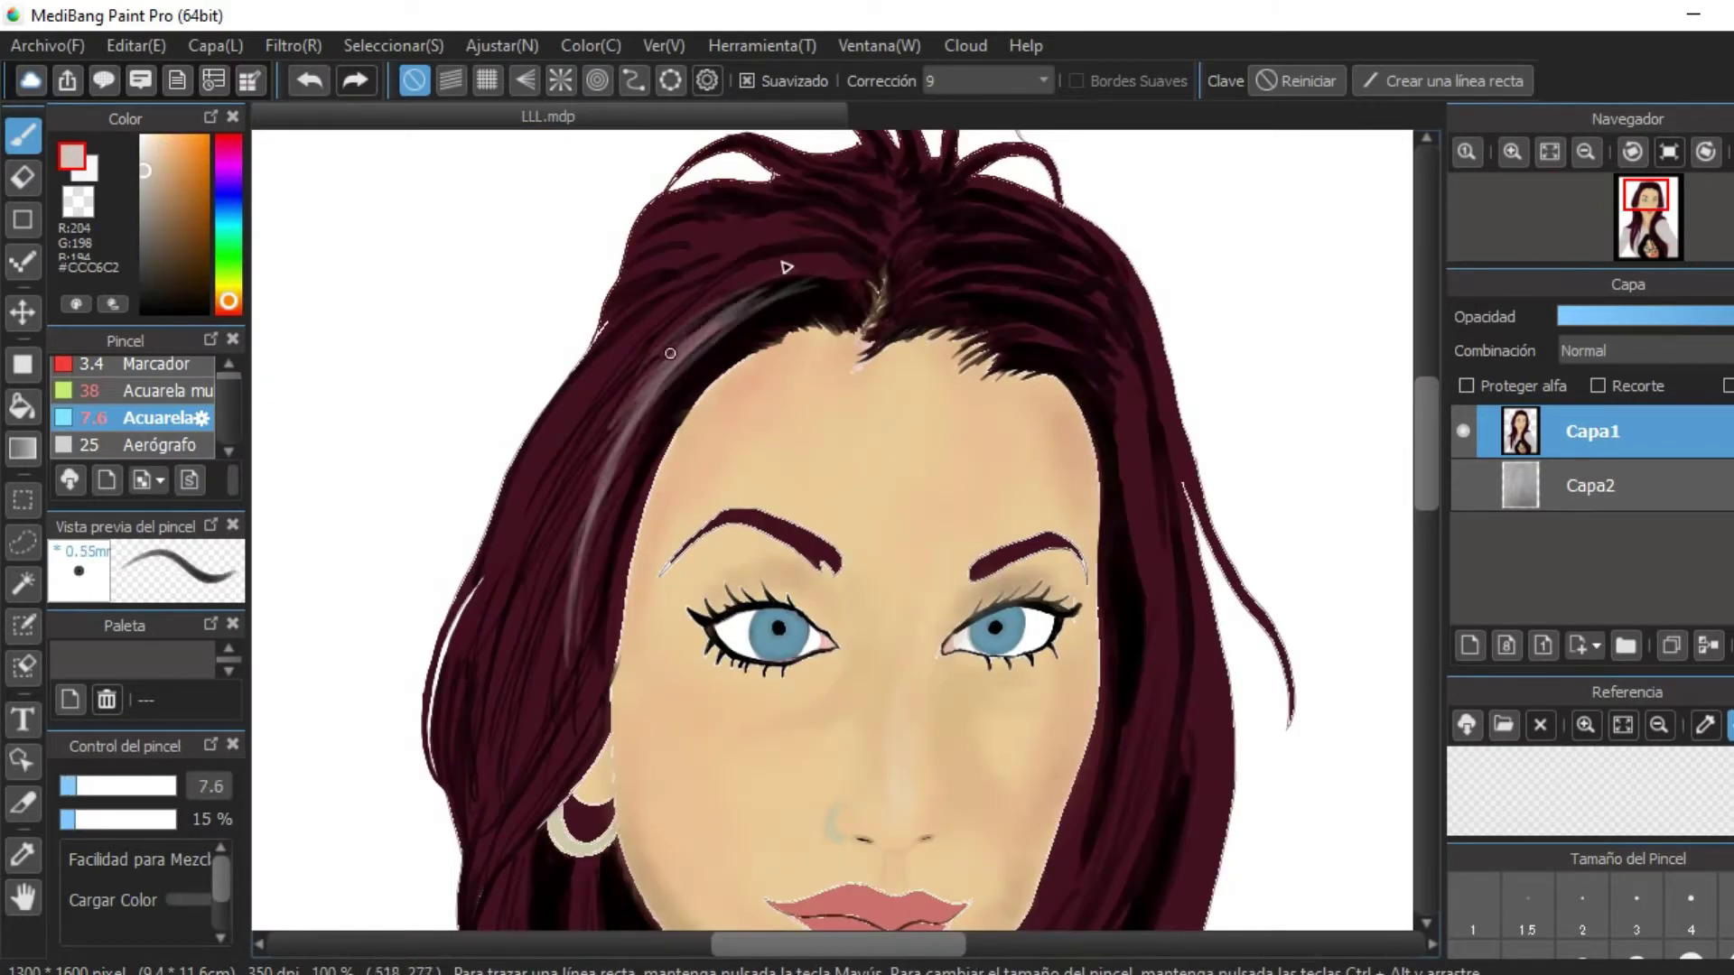
scroll(725, 299, "up", 3)
scroll(830, 284, "down", 1)
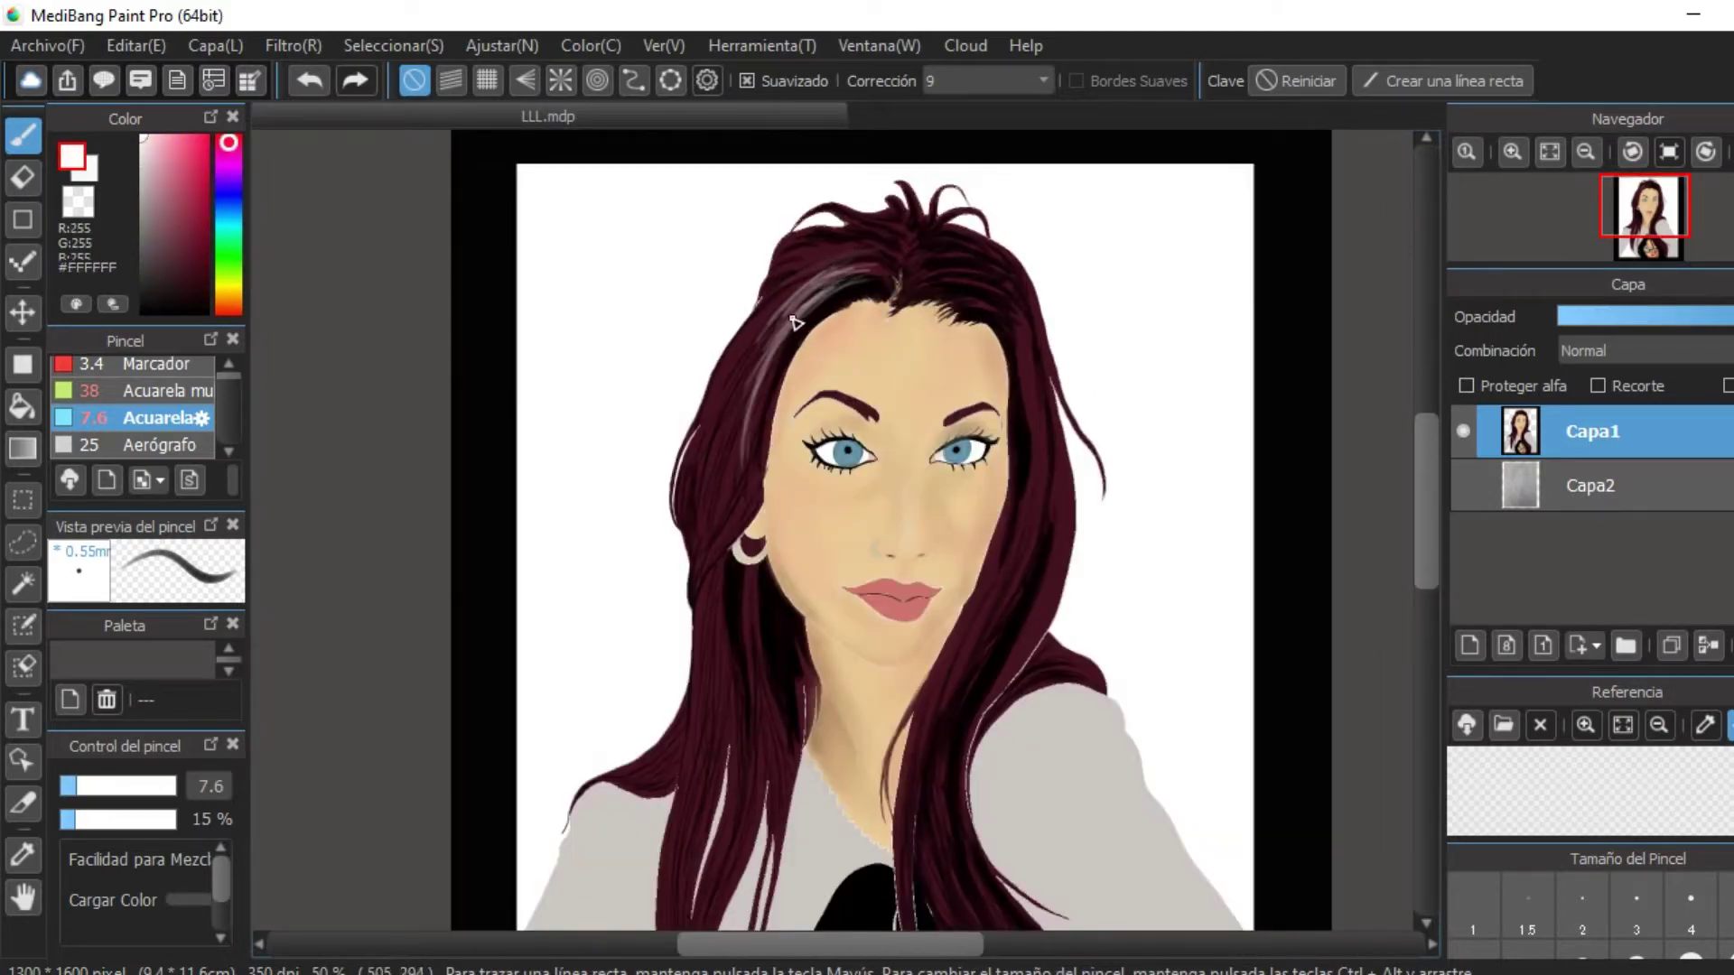
scroll(957, 281, "down", 2)
Draw fine loose hairs in #0B0104 along the crown and outer edge of the woman's hair with the 2.2 brush.
left_click(865, 288, "alt")
scroll(775, 178, "up", 3)
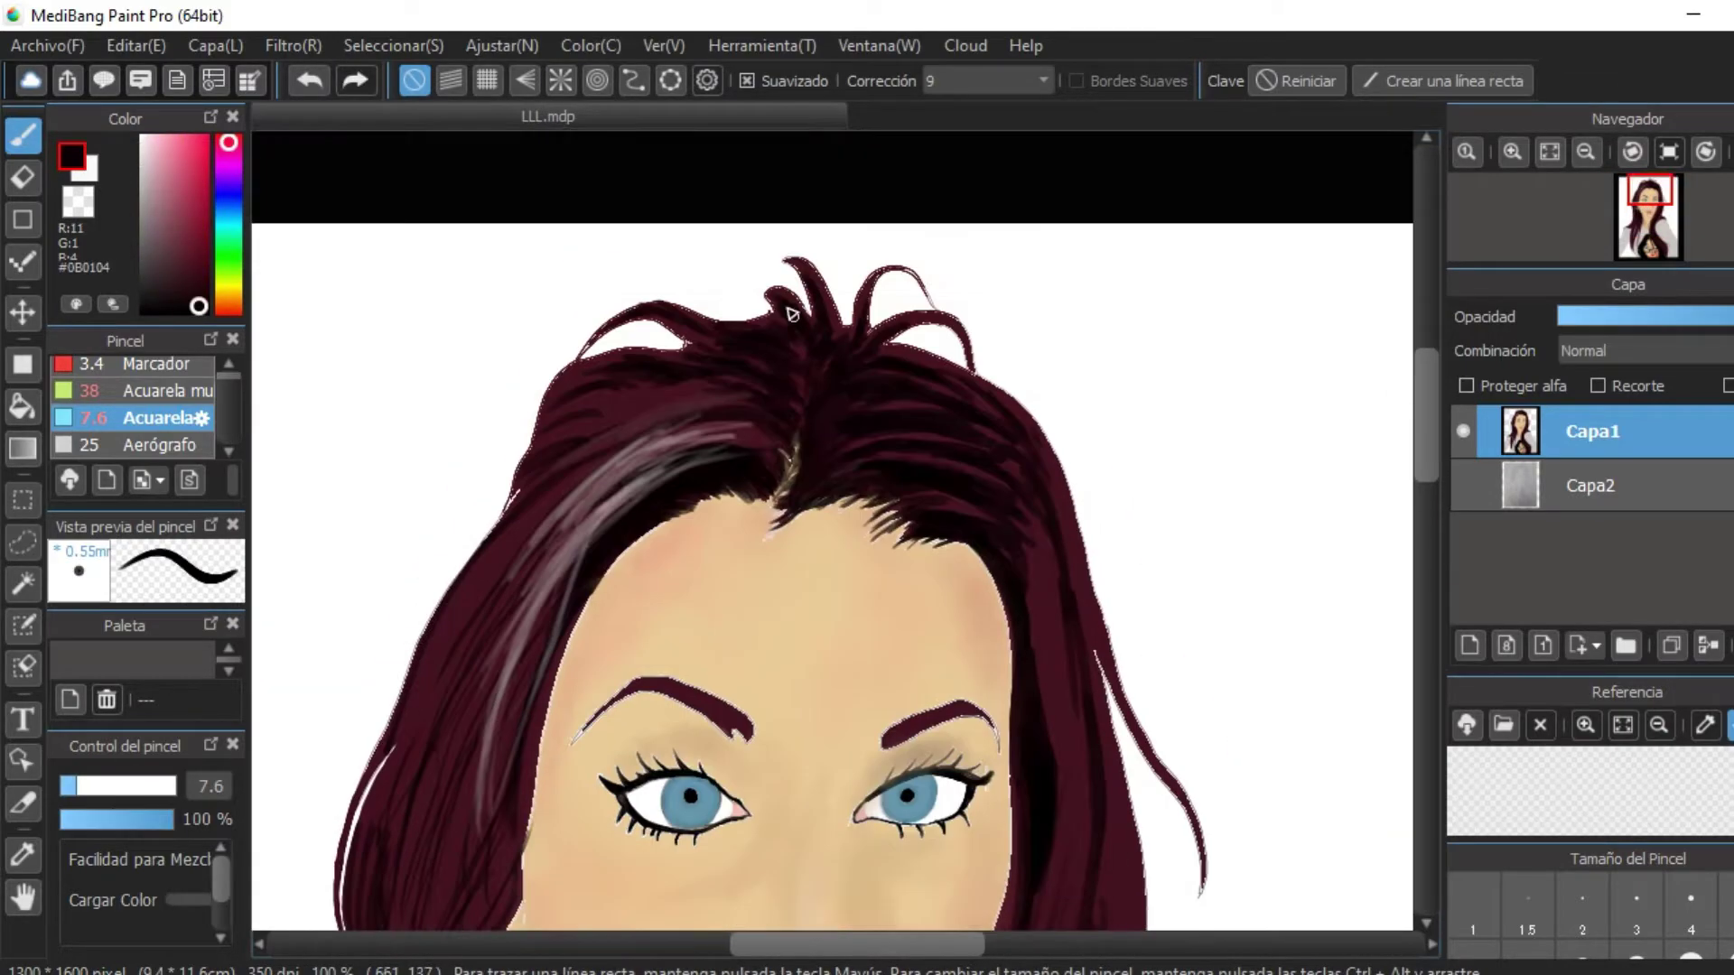
scroll(797, 312, "down", 4)
scroll(822, 233, "up", 1)
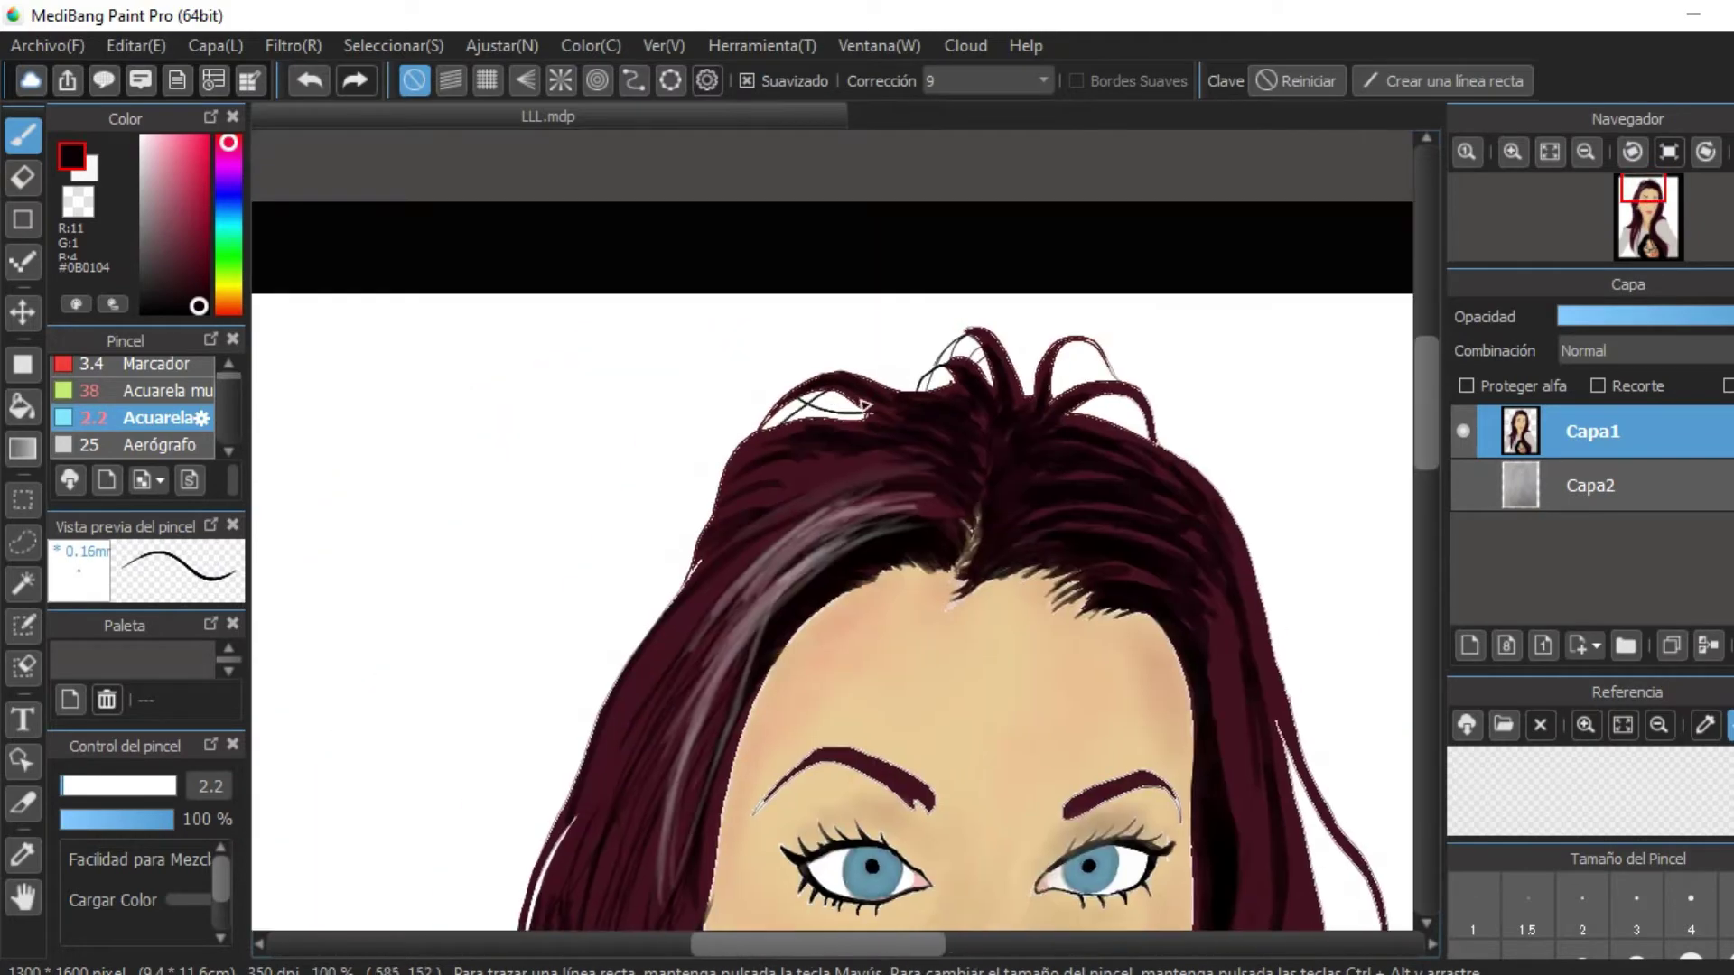
scroll(1311, 505, "up", 1)
scroll(1174, 505, "down", 3)
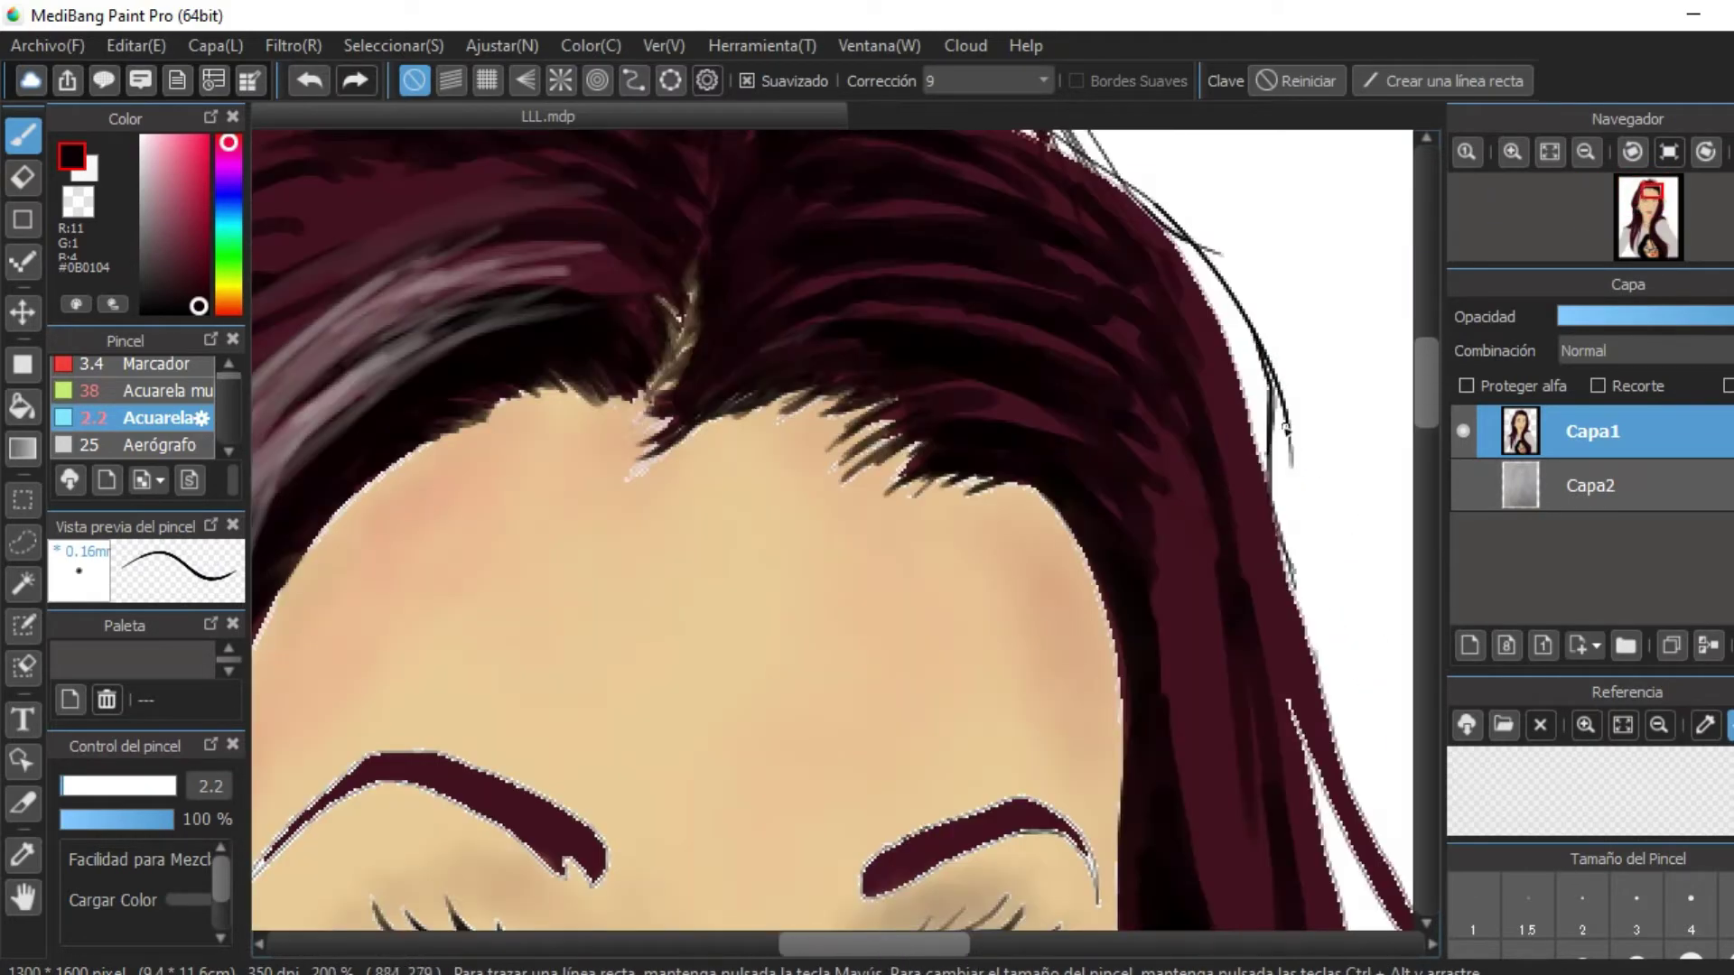
scroll(1038, 542, "up", 3)
scroll(986, 590, "down", 2)
scroll(985, 590, "up", 1)
Draw thin flyaway strands in #420F1E beside the long hair and over the blouse with the 2.2 brush.
left_click(1053, 582, "alt")
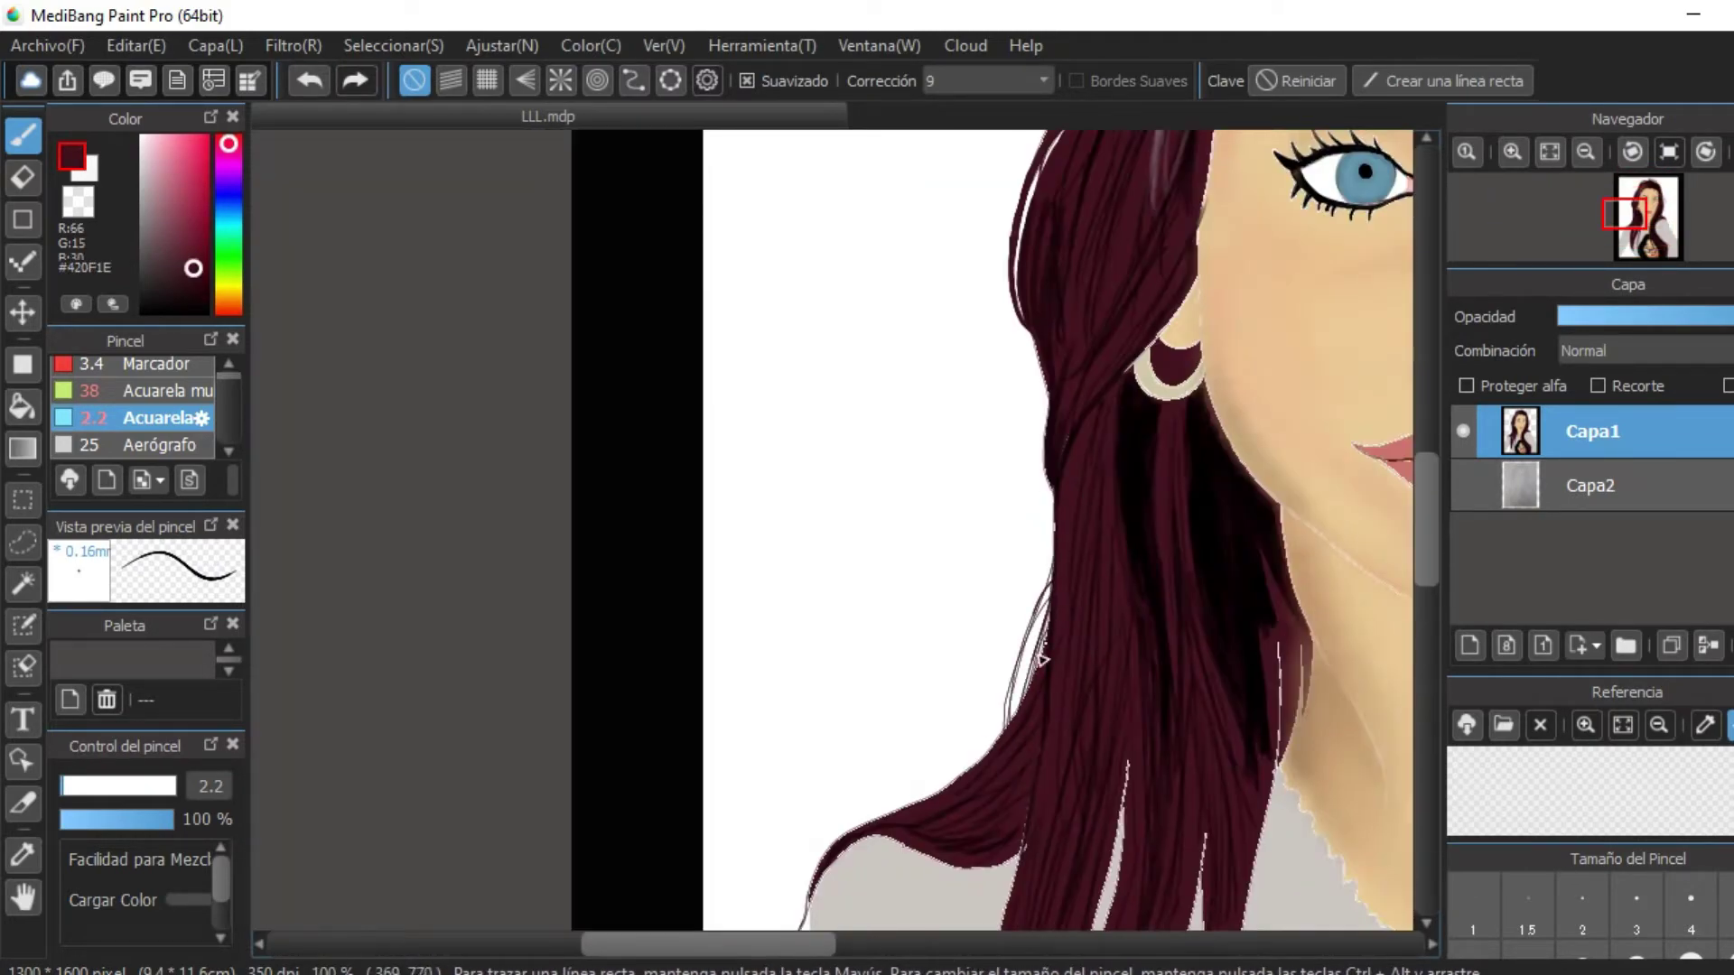
scroll(1079, 697, "down", 5)
scroll(1027, 822, "up", 5)
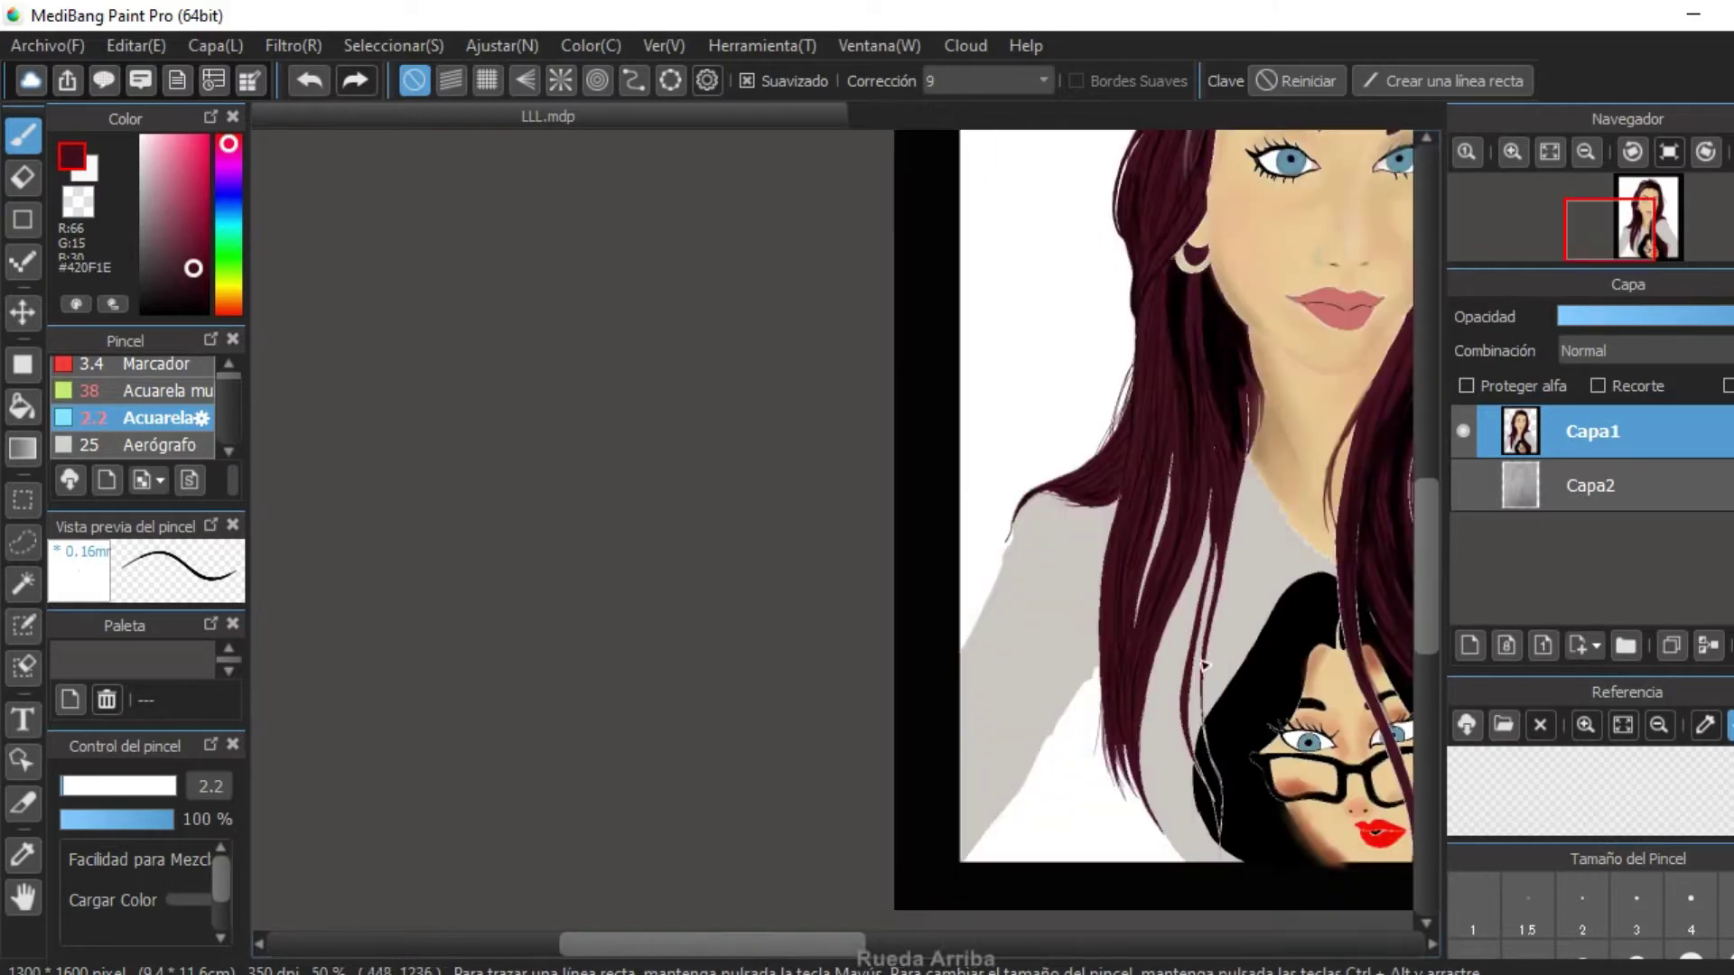
scroll(1084, 722, "down", 5)
left_click_drag(1210, 510, 1101, 912)
scroll(1274, 221, "up", 1)
scroll(1273, 222, "up", 1)
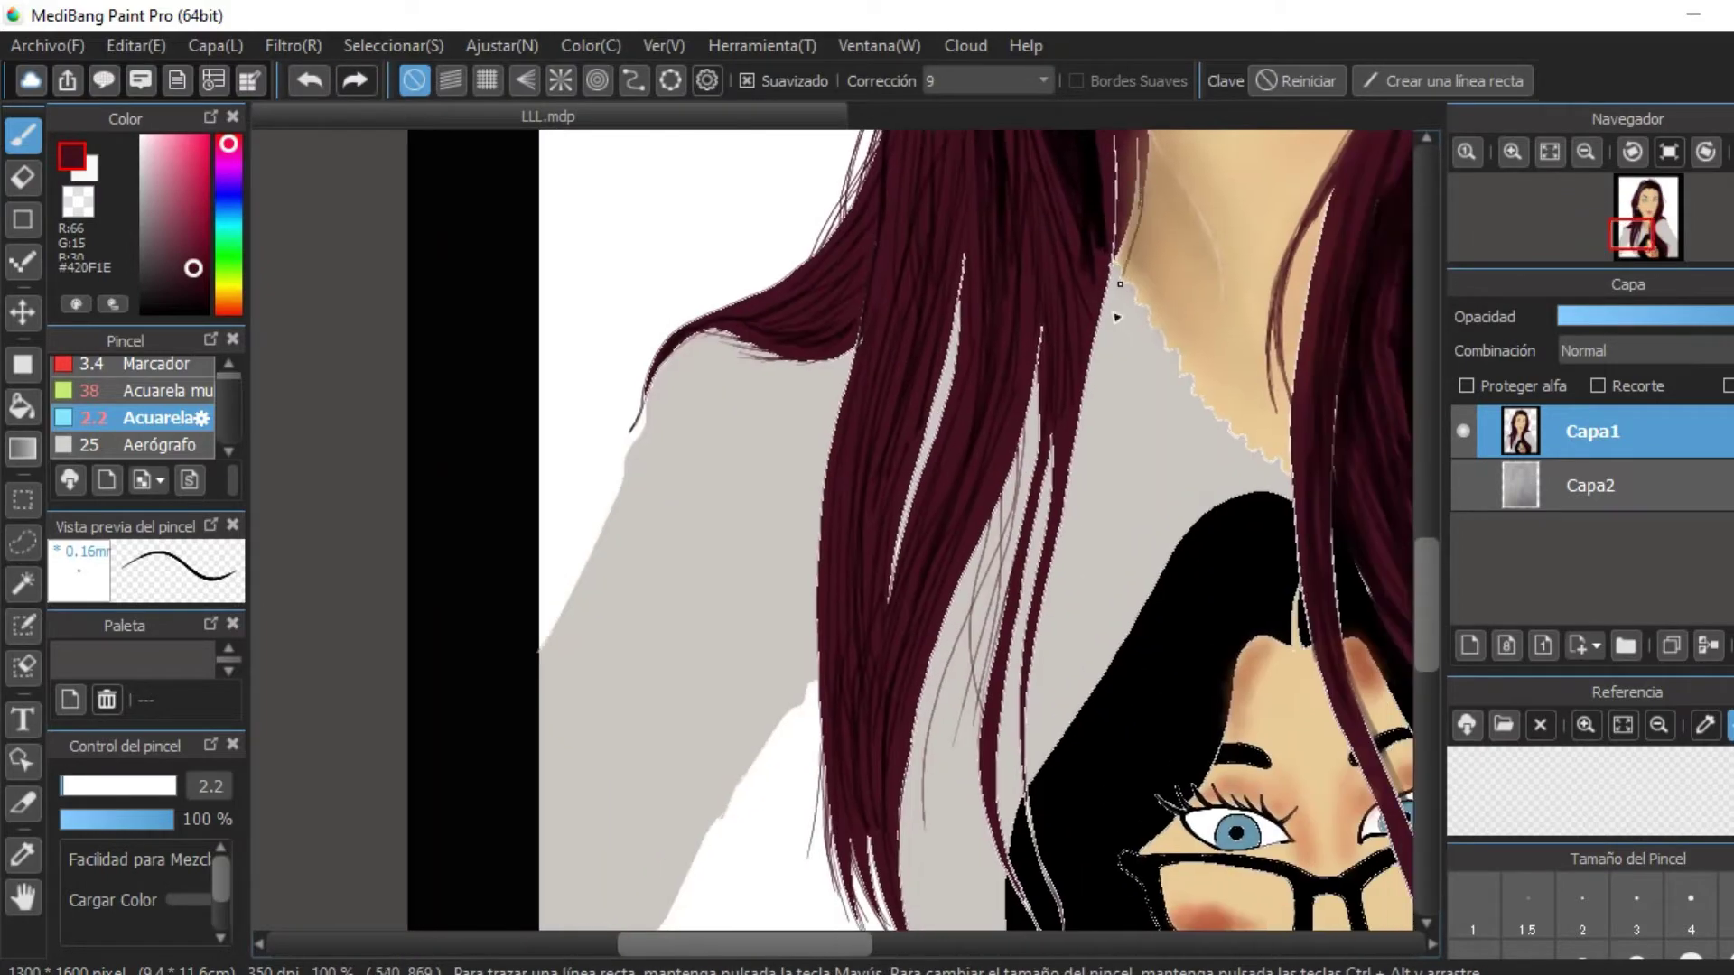
key("ctrl+z")
Darken the eyelid lines and iris edges of both of the woman's eyes in black with the size 6 brush at 60% opacity.
scroll(1089, 515, "up", 1)
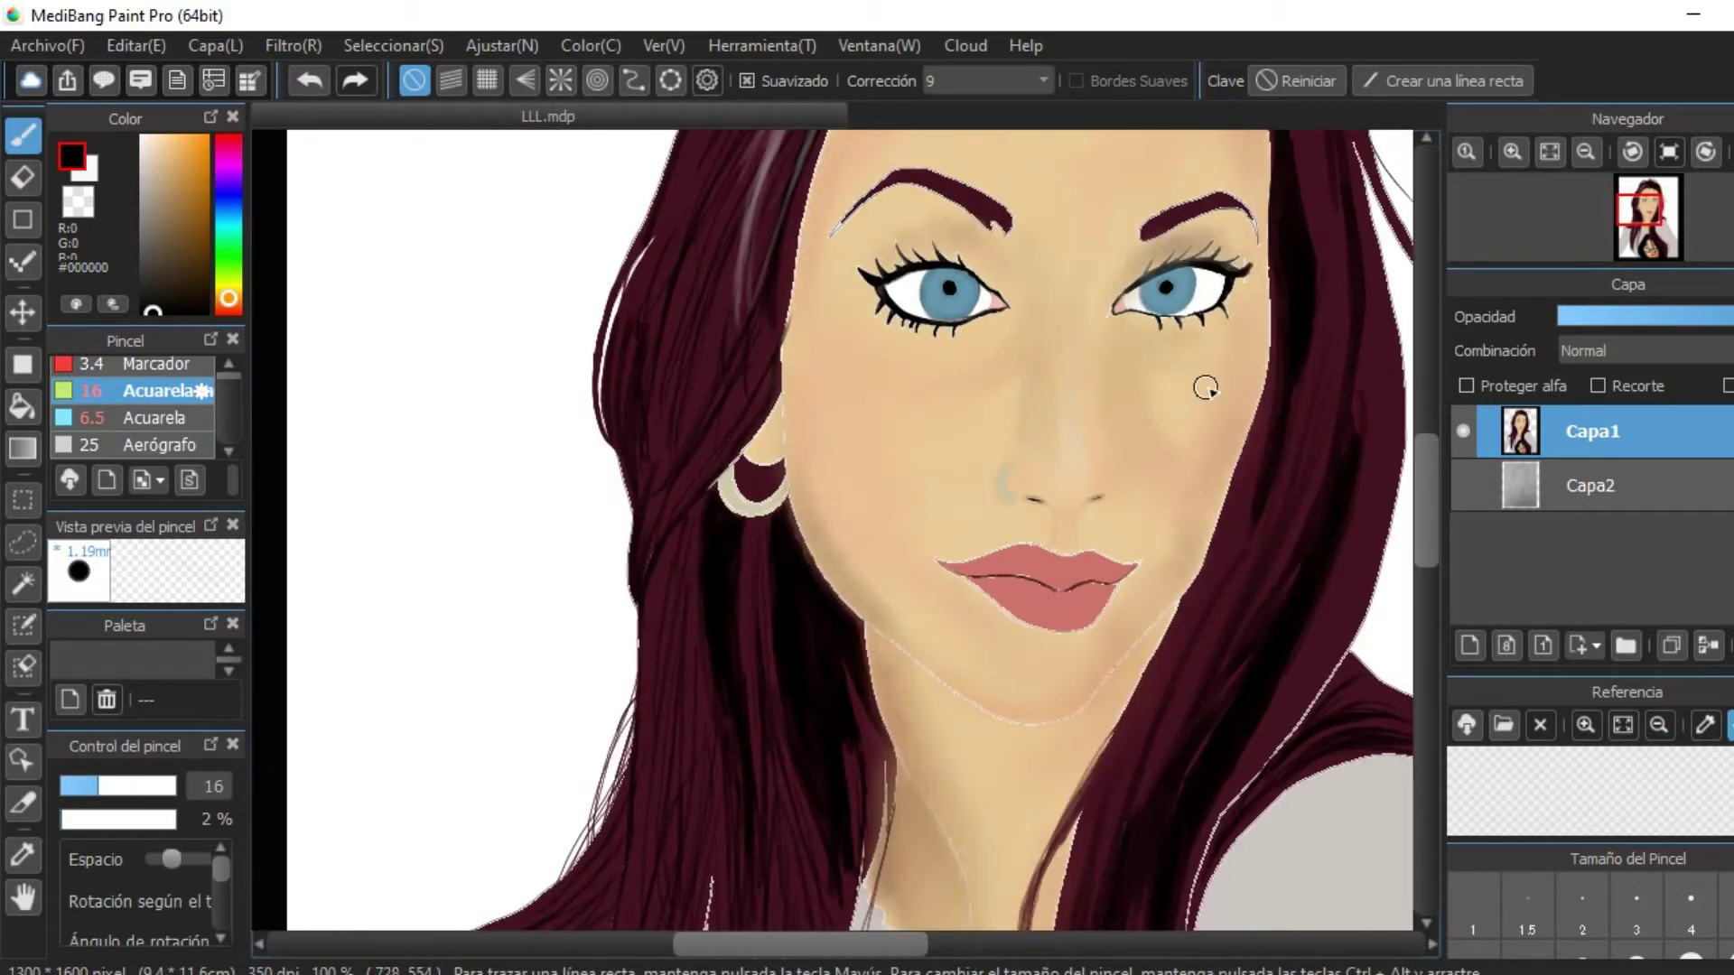
left_click(1009, 416, "alt")
left_click(1117, 504, "alt")
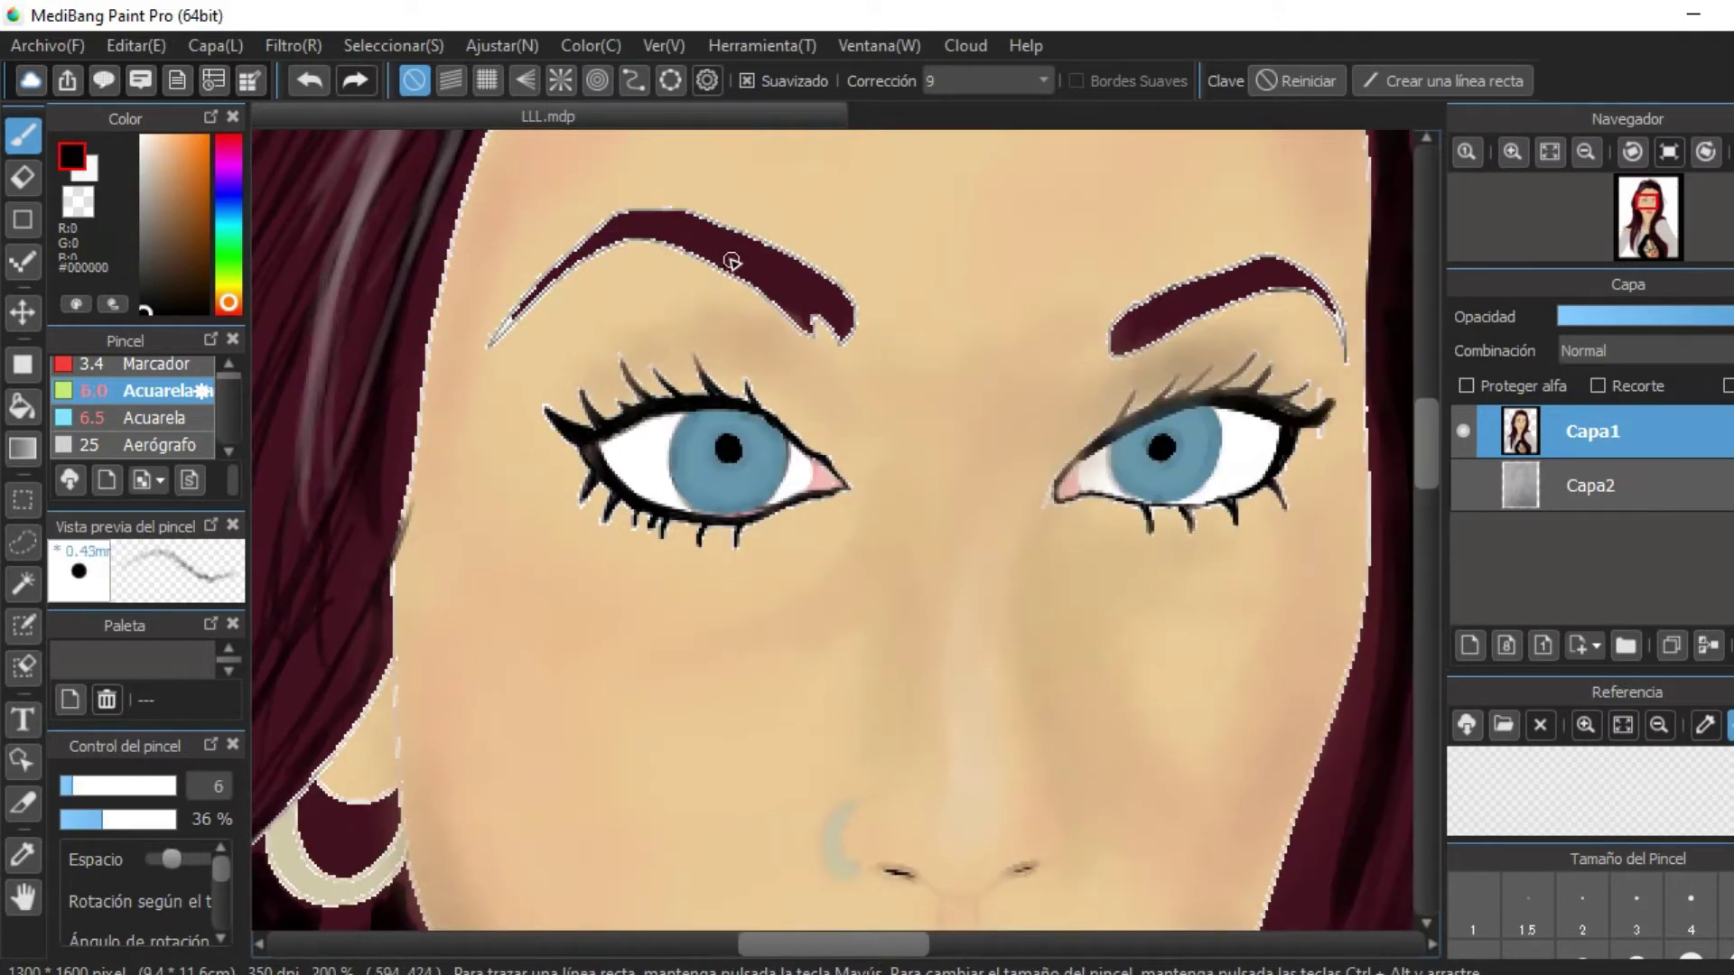
scroll(728, 259, "up", 2)
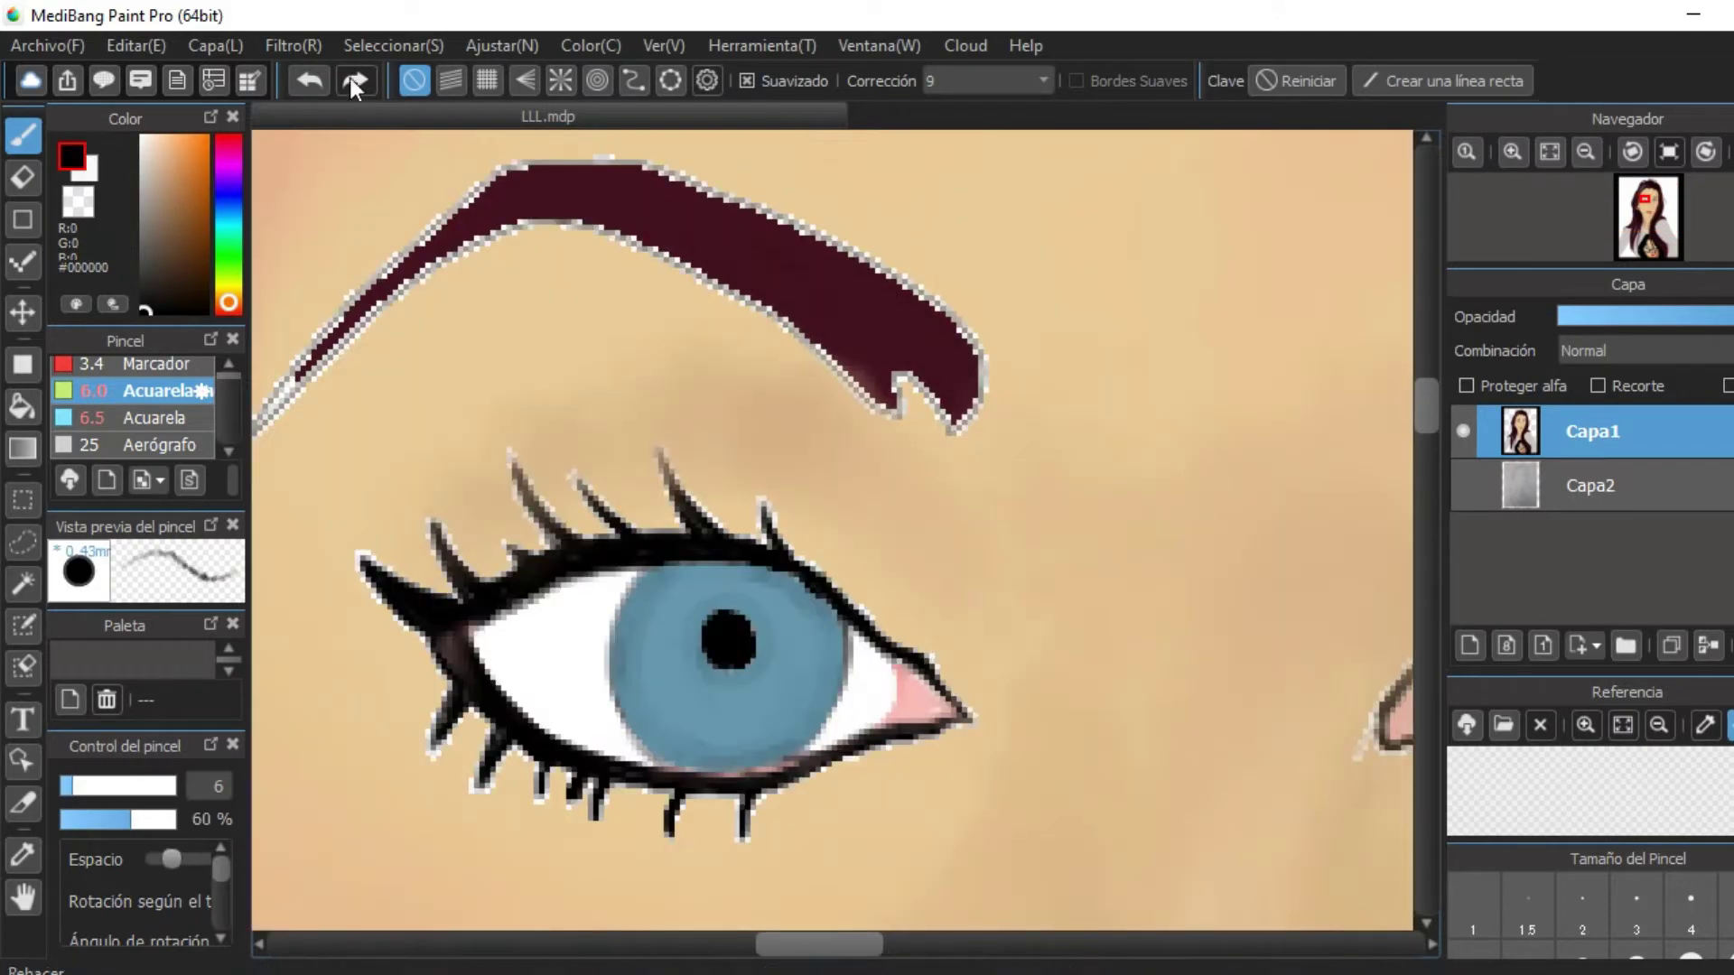
scroll(893, 352, "down", 5)
scroll(791, 389, "up", 5)
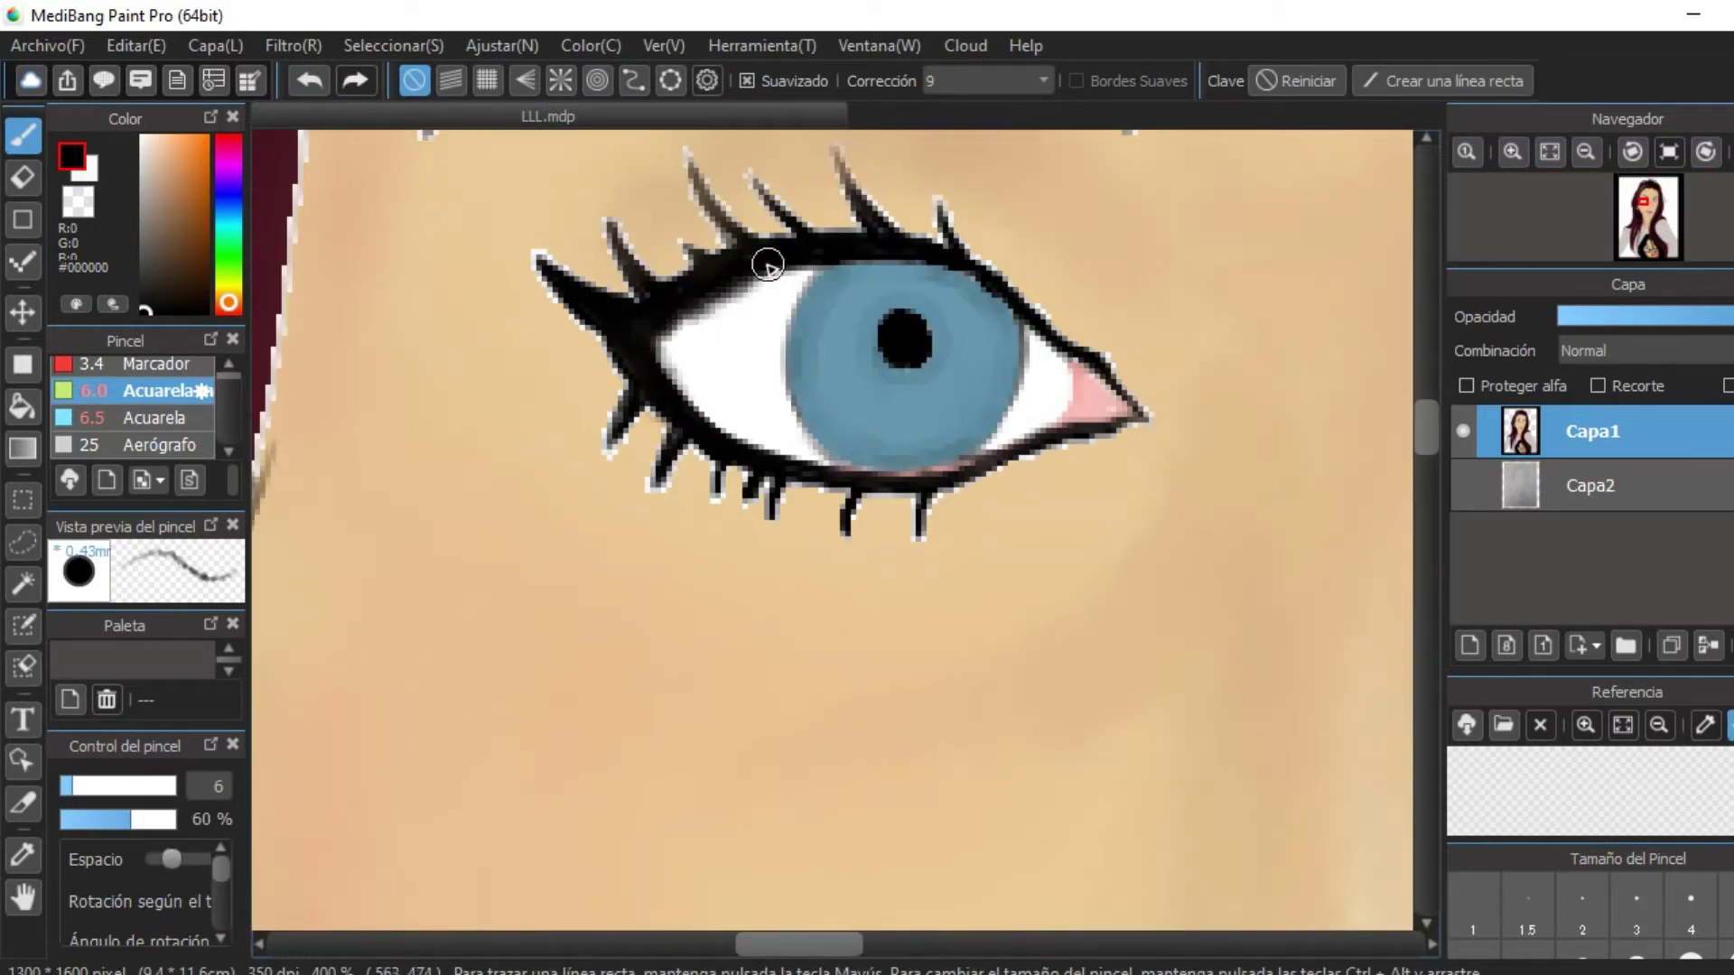
scroll(1006, 368, "down", 3)
scroll(1135, 313, "up", 2)
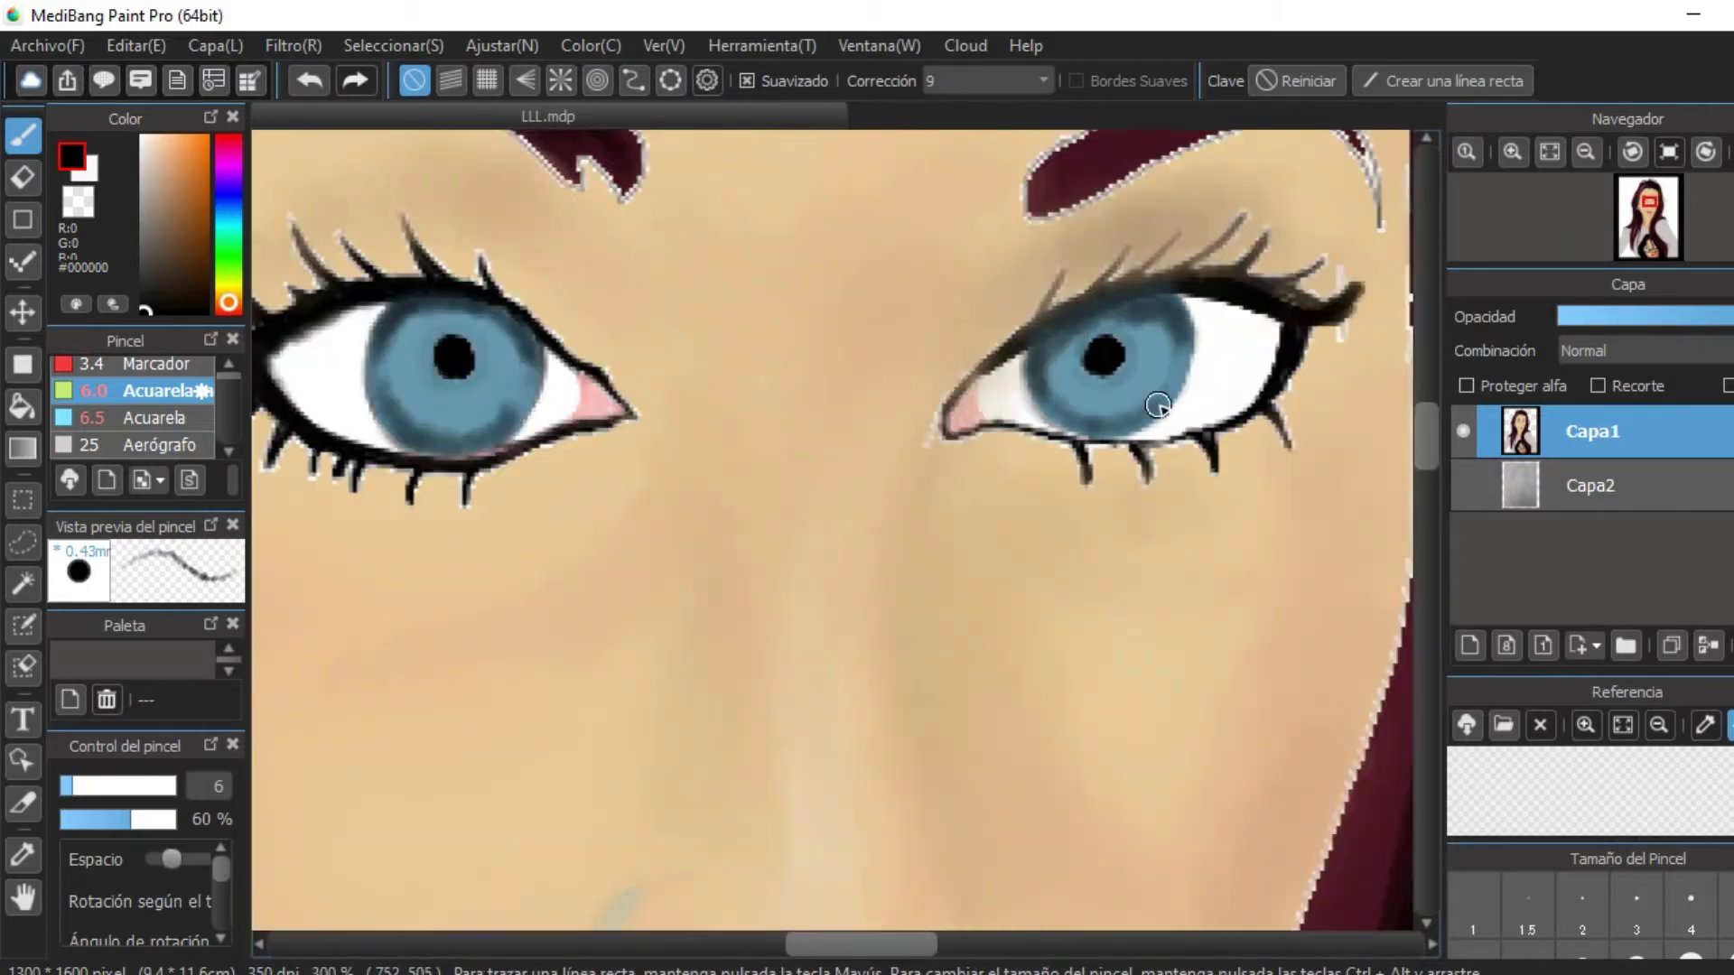
scroll(1157, 405, "down", 3)
scroll(990, 271, "up", 3)
left_click(990, 193, "alt")
Cover the pale fringe along the edges of the woman's lips with #CB716D using the 2.7 watercolour brush.
scroll(1048, 436, "down", 4)
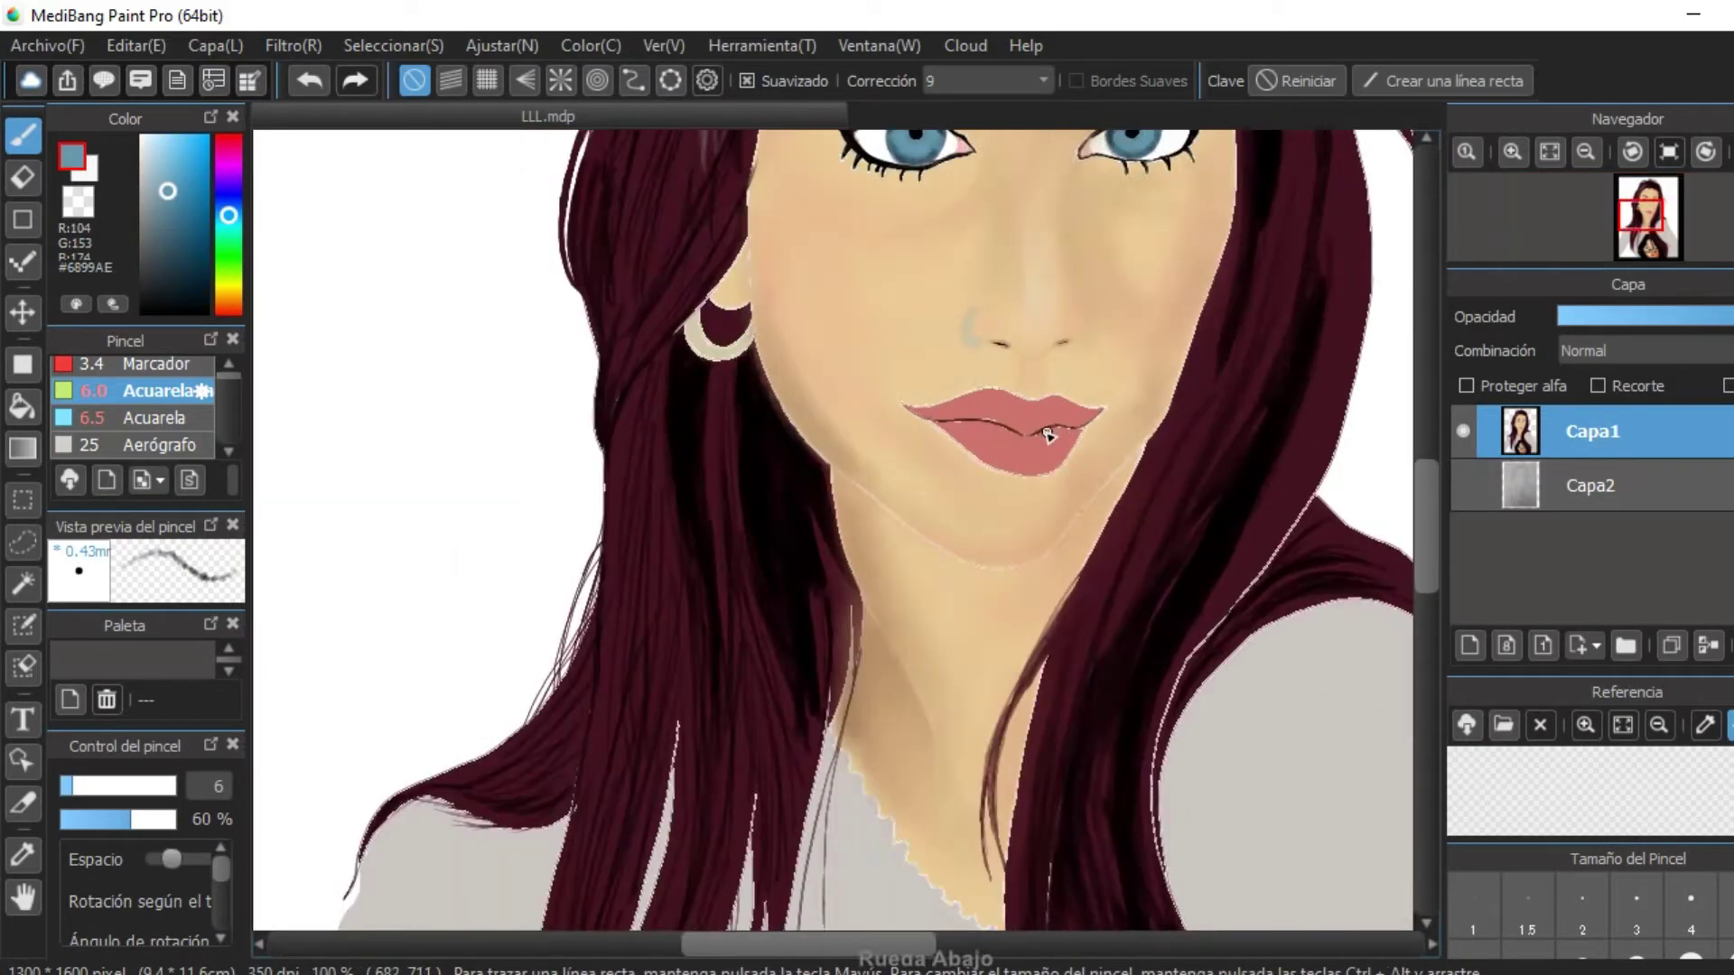
scroll(1047, 436, "up", 4)
left_click(1047, 436, "alt")
left_click(135, 417)
scroll(824, 544, "up", 2)
scroll(824, 545, "down", 6)
scroll(840, 732, "up", 5)
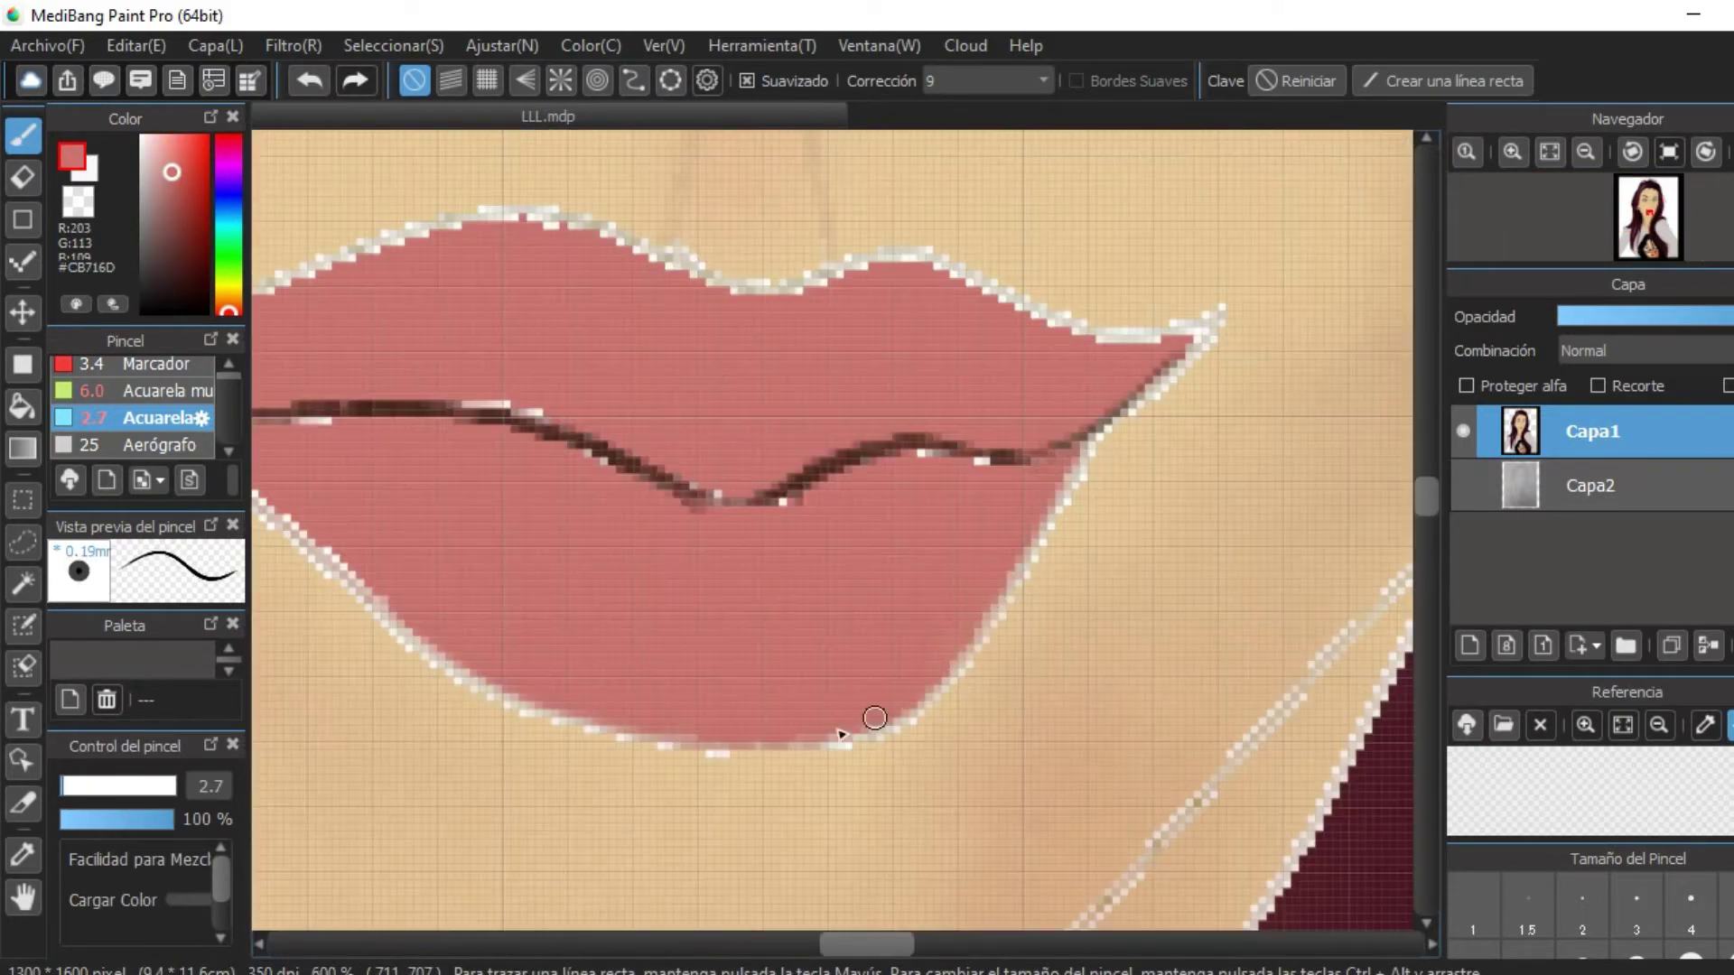
Clean the light pixels along the line between the lips with #CB716D and touch up the line in #6A453F.
scroll(658, 379, "down", 3)
scroll(666, 380, "up", 2)
scroll(1037, 490, "up", 1)
scroll(1126, 530, "up", 2)
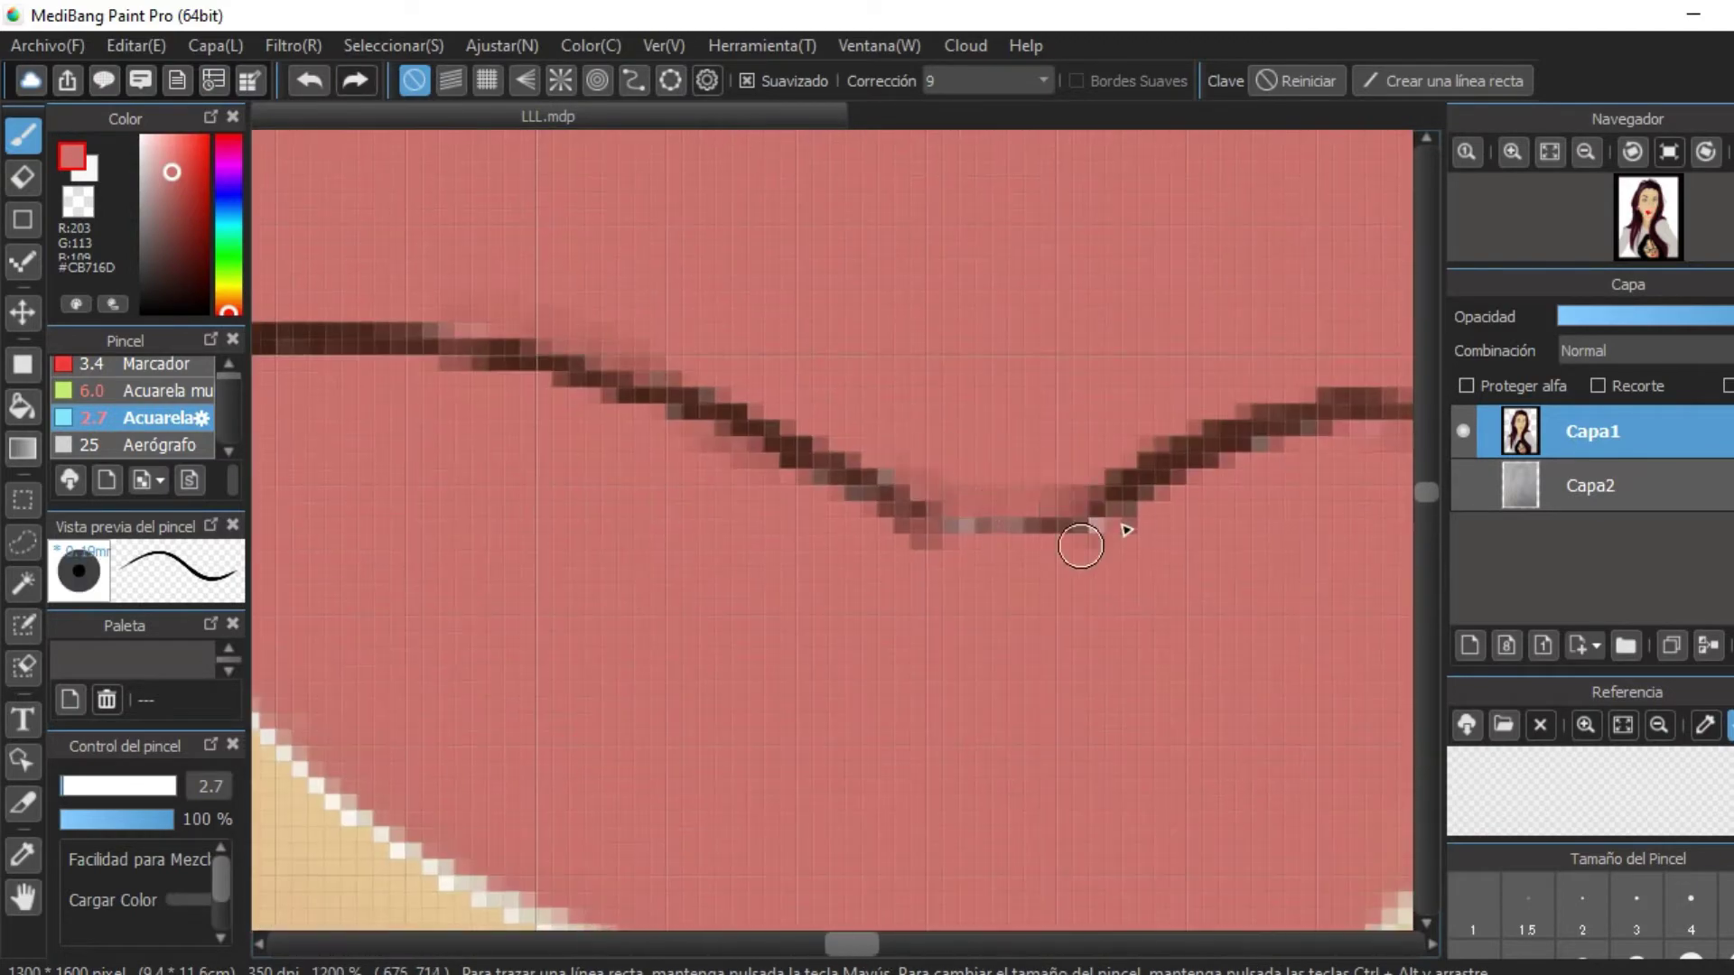
left_click(1126, 530, "alt")
scroll(1126, 530, "down", 8)
Draw thin dark strands in #120207 beside the neck with the 2.7 brush.
scroll(1084, 479, "up", 5)
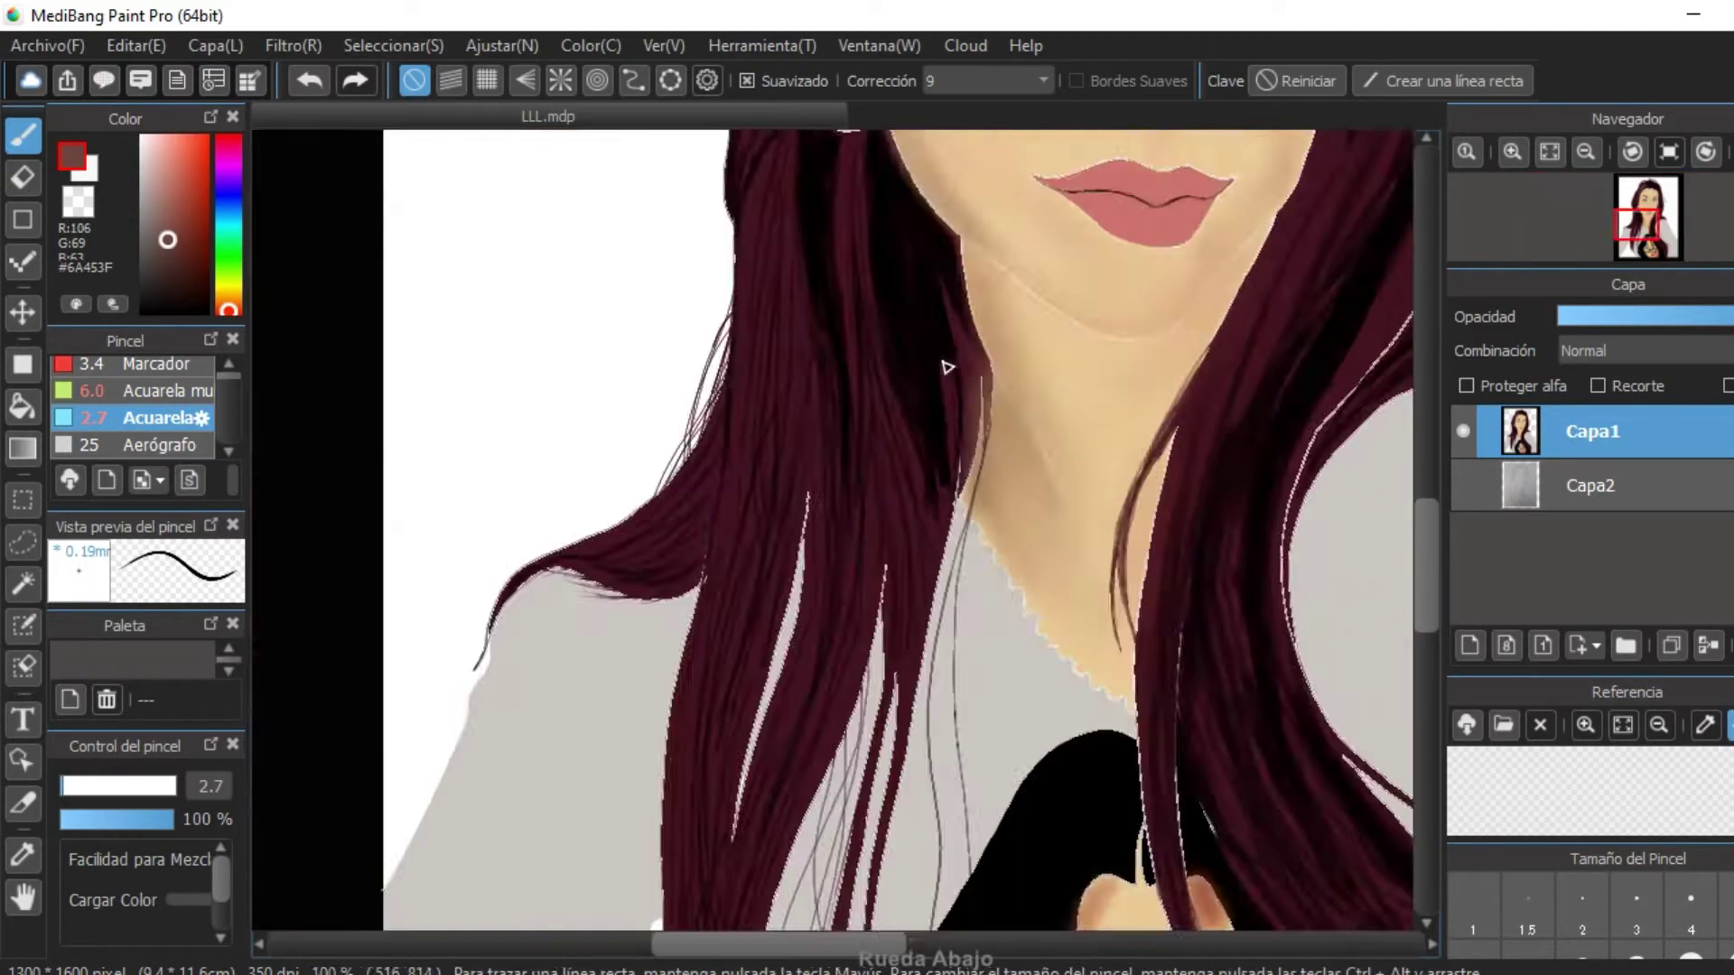
left_click(955, 539, "alt")
scroll(1057, 648, "down", 4)
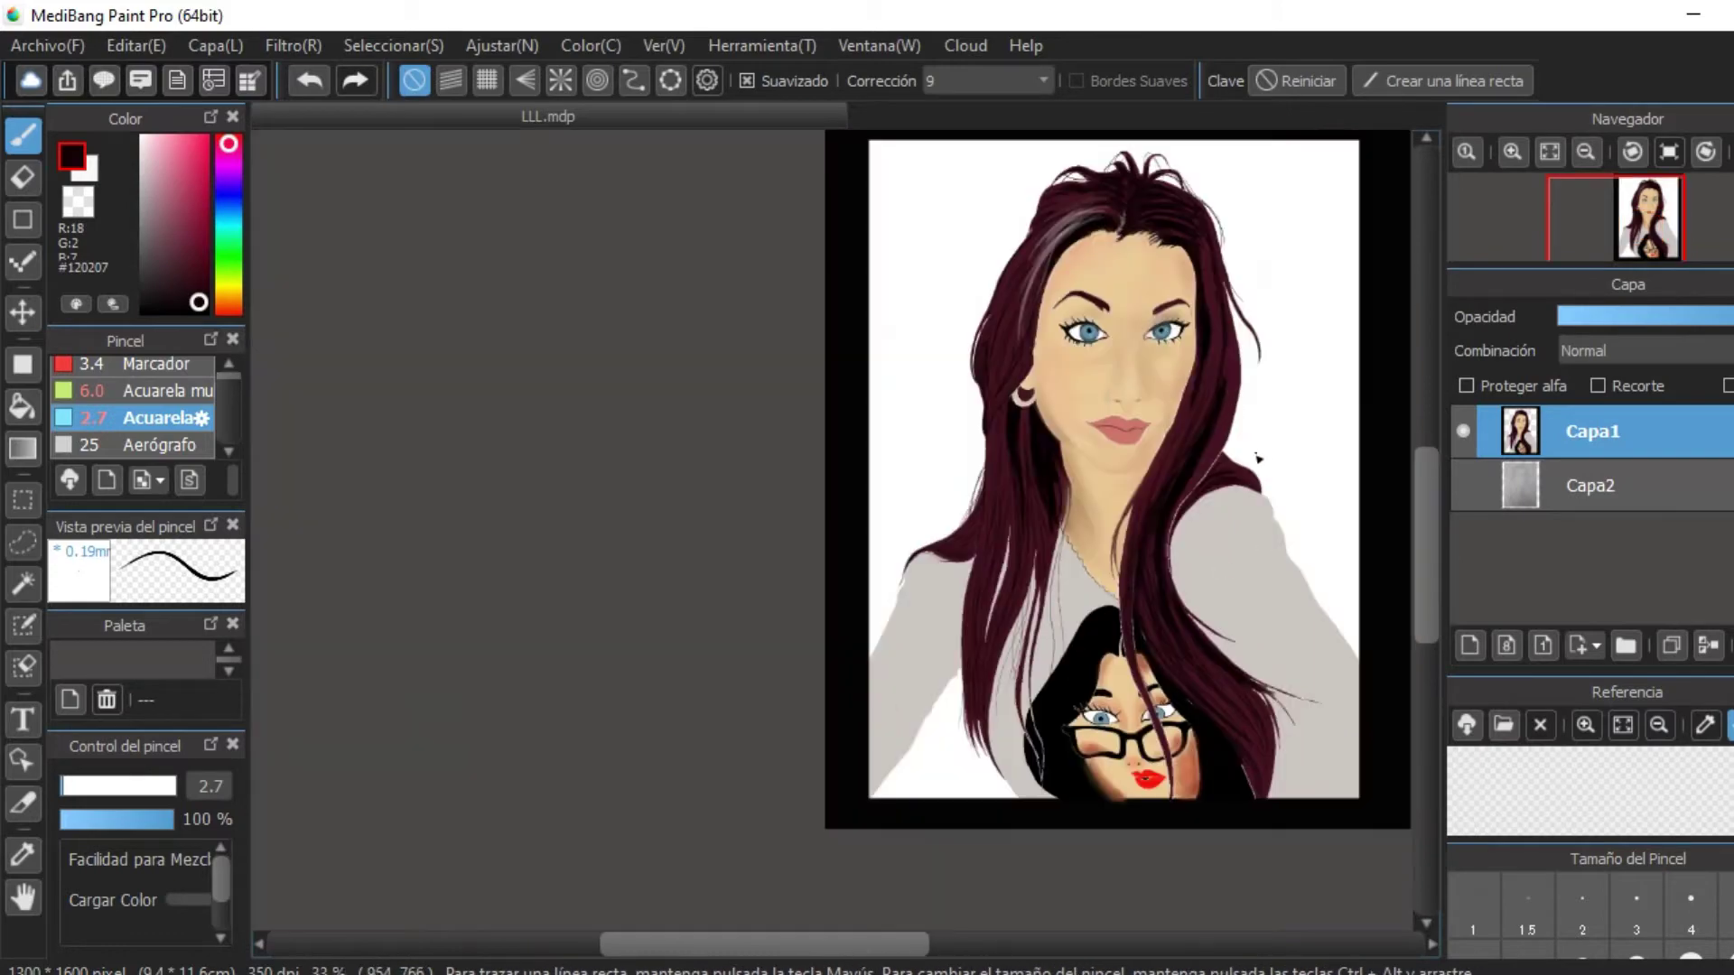
Darken the white gap line in the hair above the shoulder with #120207 using the size 6 brush at 60% opacity.
scroll(1045, 627, "up", 6)
scroll(1045, 627, "up", 1)
left_click(1231, 225, "alt")
scroll(1230, 225, "down", 6)
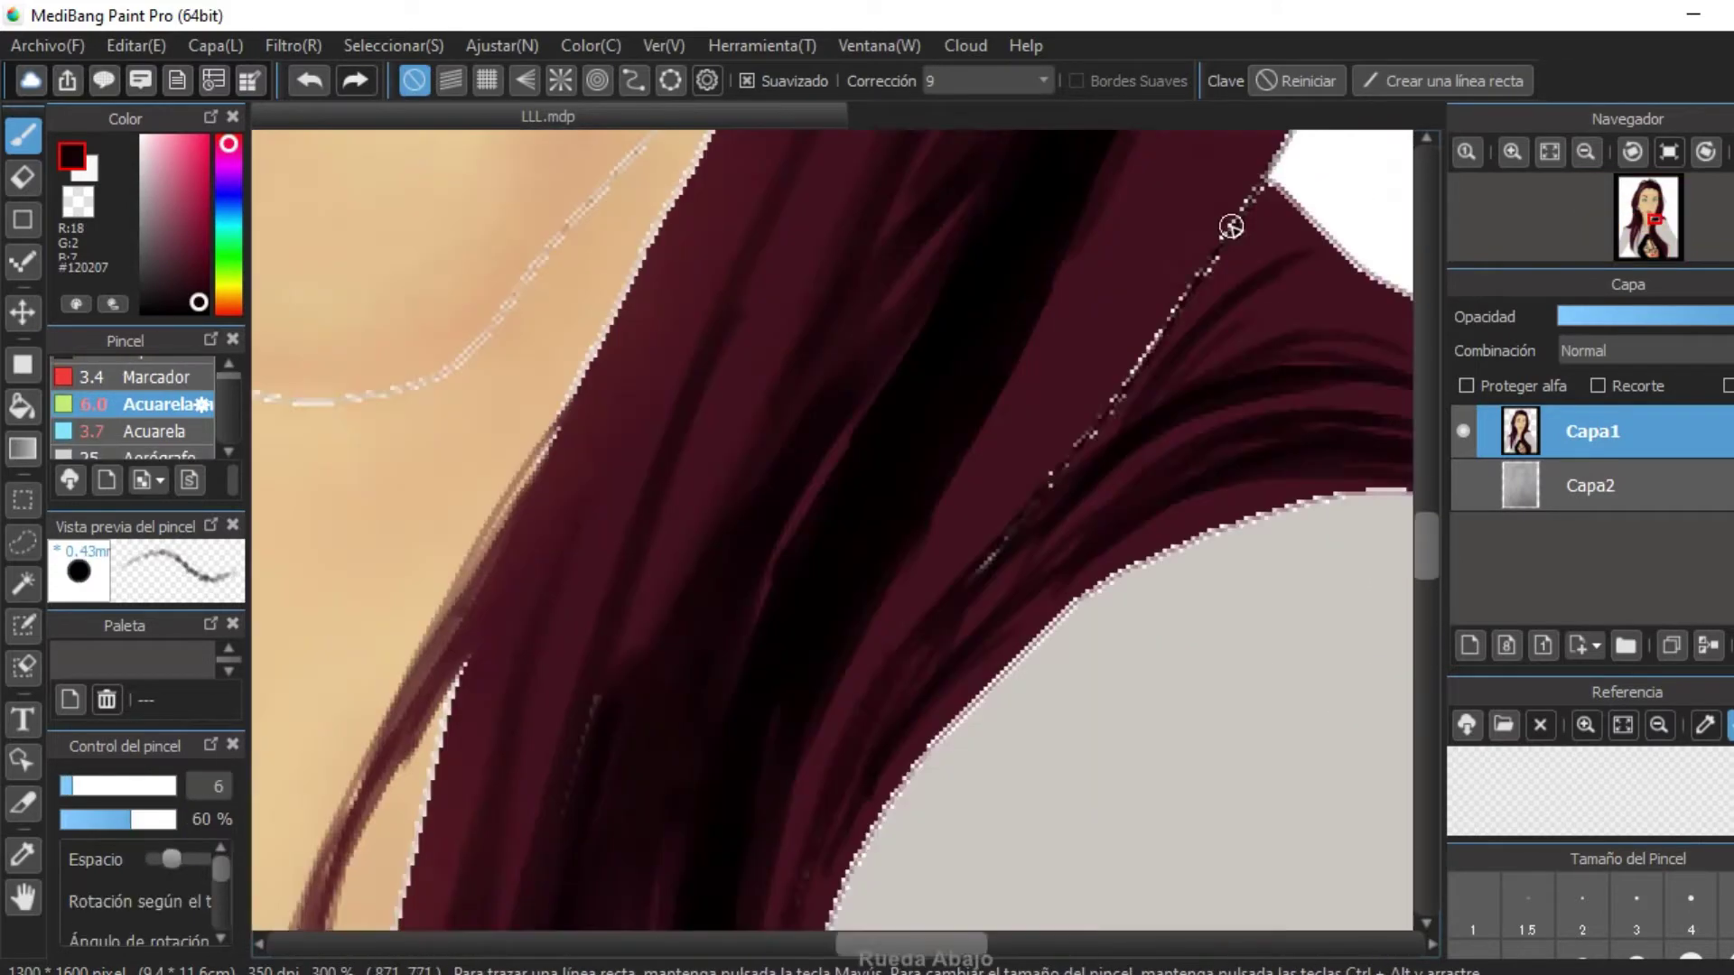
Paint white catchlights on the pupils of both of the woman's eyes with the 3.7 watercolour brush.
scroll(1003, 361, "up", 7)
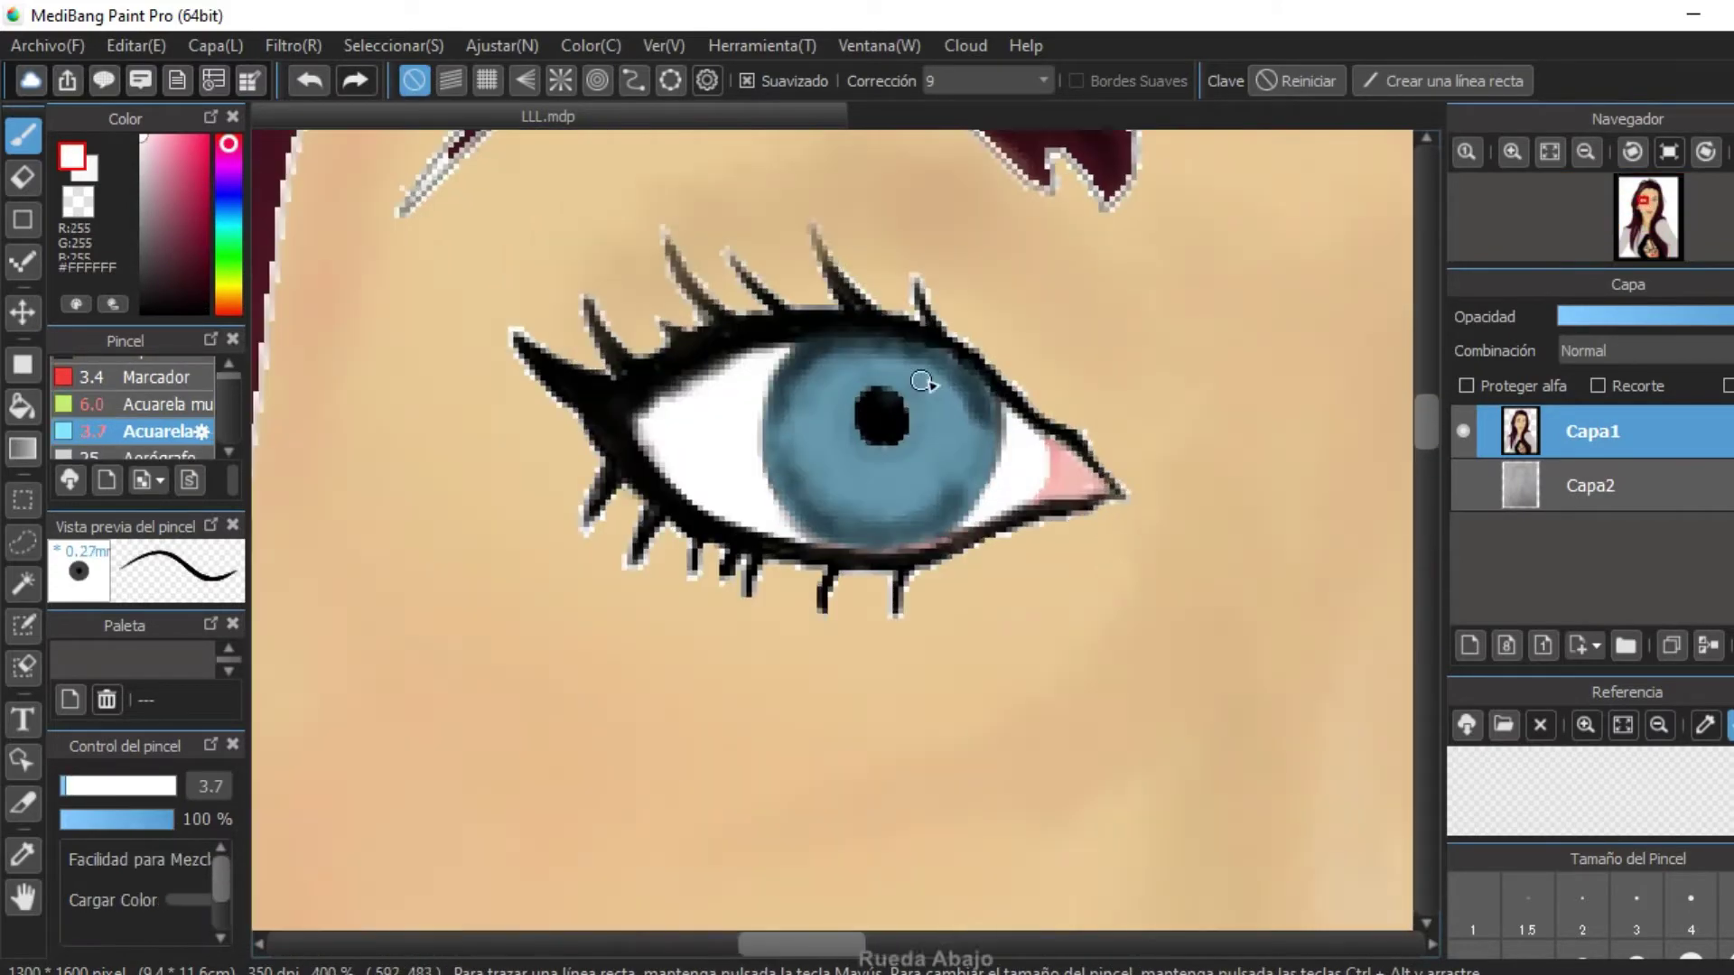
scroll(1110, 317, "down", 2)
scroll(1201, 278, "up", 2)
Touch up the corners and outlines of the woman's eyes with pink #F8BAB6 and black using the 3.7 brush.
right_click(1201, 278)
scroll(1201, 278, "up", 1)
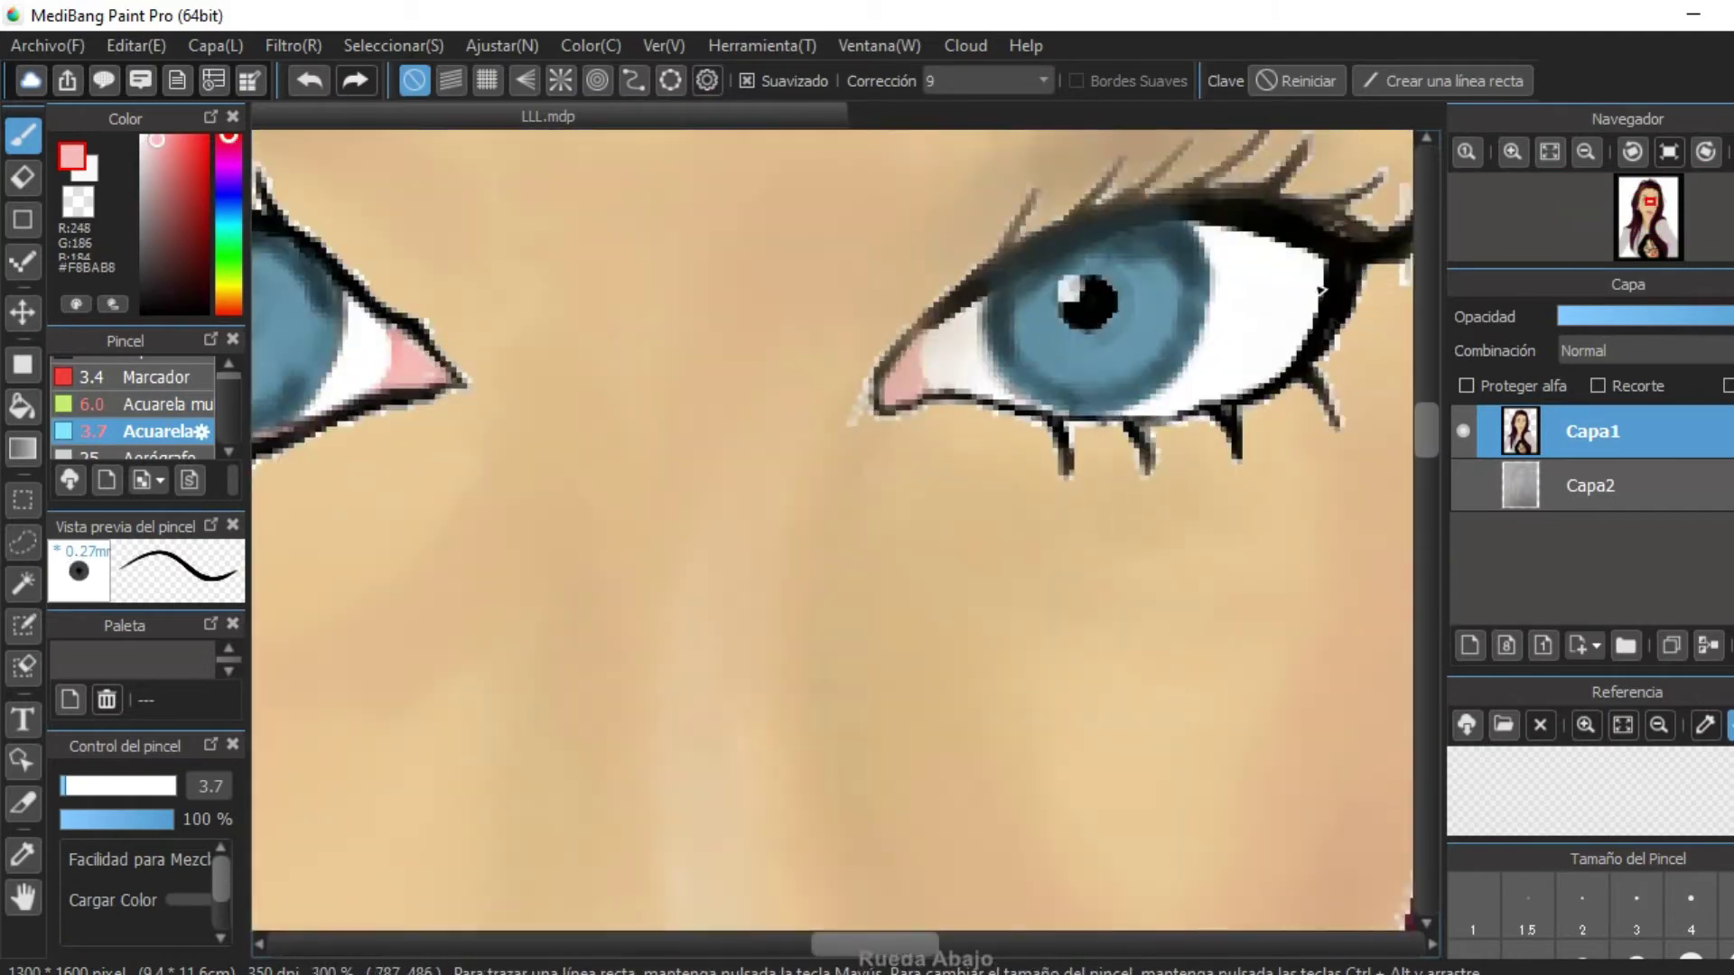
left_click(849, 361, "alt")
left_click(941, 306, "alt")
scroll(940, 305, "down", 4)
scroll(911, 560, "down", 1)
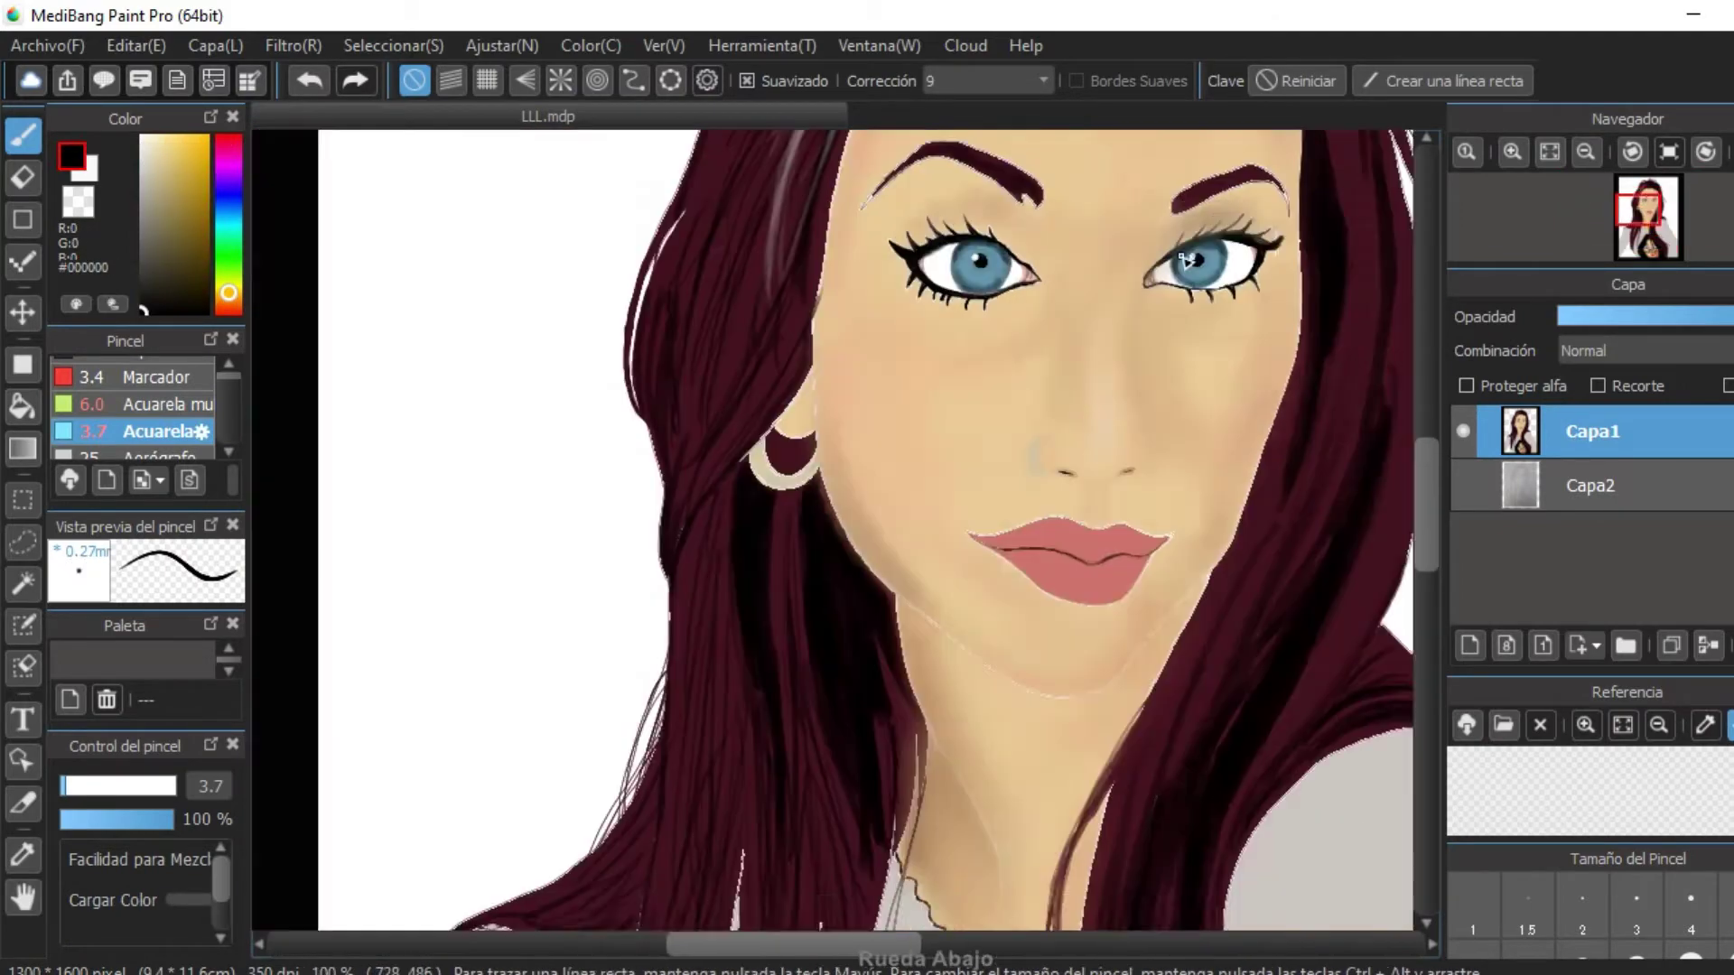
Add a white highlight to the tip of the woman's nose with the size 6 brush at 60% opacity.
scroll(912, 560, "up", 4)
left_click(167, 404)
scroll(1042, 342, "down", 4)
scroll(1041, 341, "up", 1)
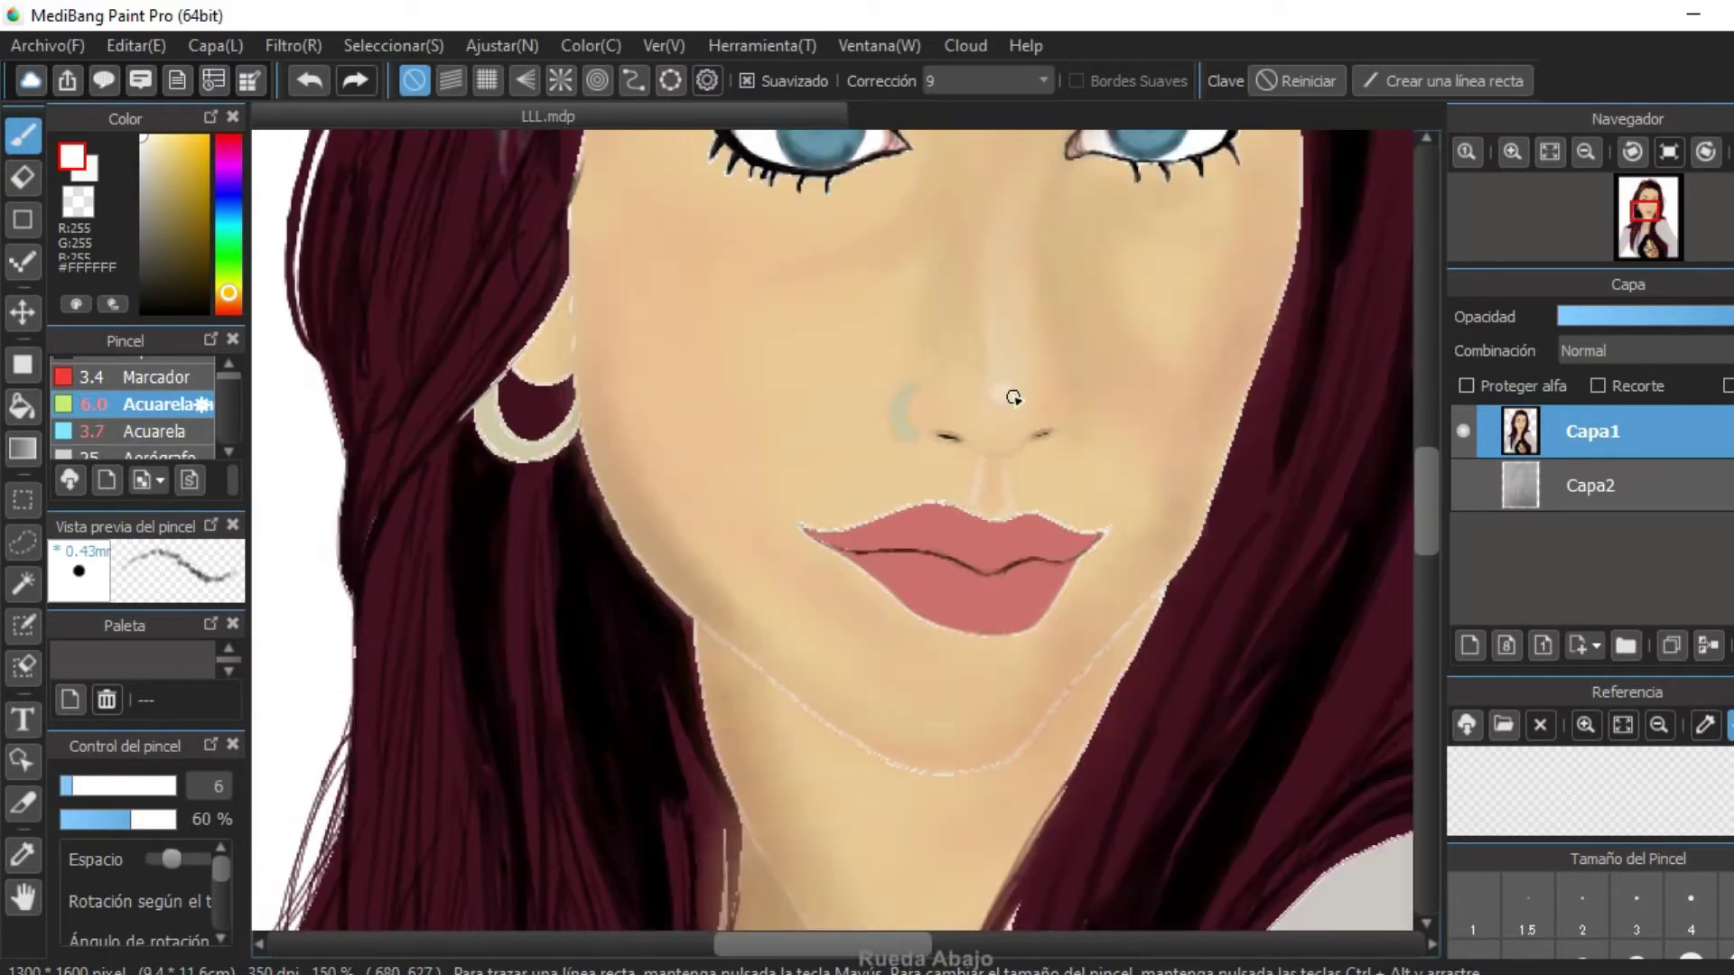
Tint the nose wings with #FF0000 at 20% opacity and blend the nose sides with #EACA98 using the size 17 brush at 16%.
left_click(228, 137)
left_click(206, 138)
left_click(91, 819)
scroll(964, 430, "up", 1)
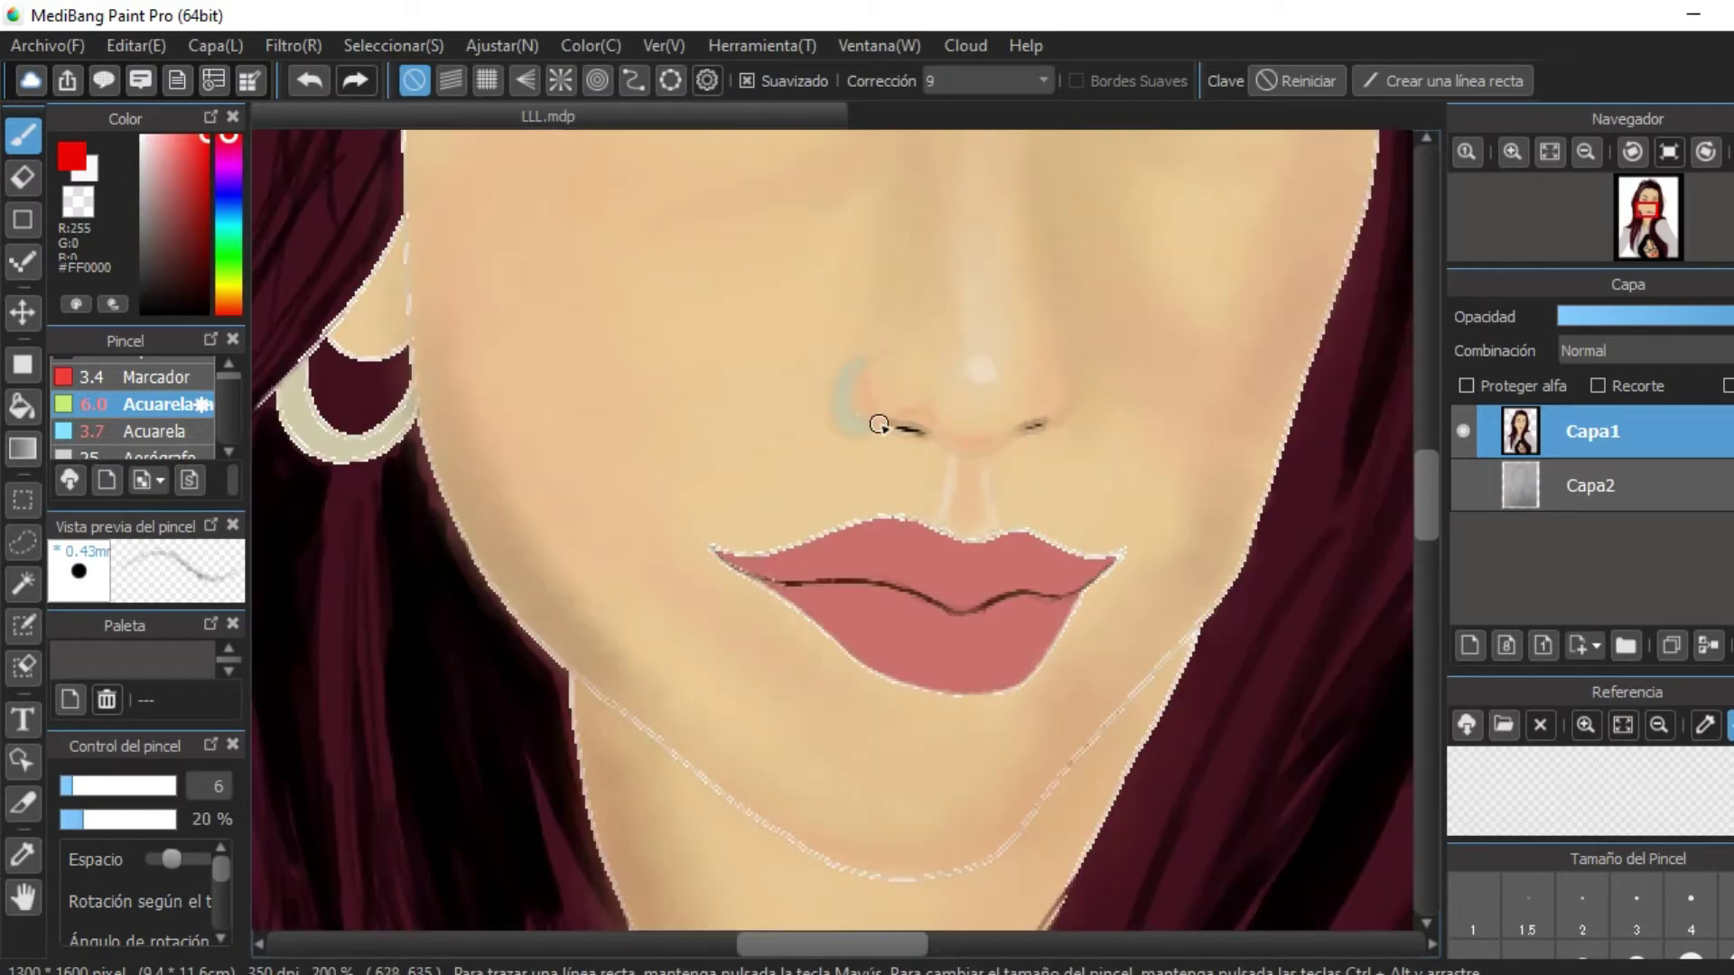
scroll(1068, 388, "down", 3)
left_click(1080, 406, "alt")
scroll(1080, 406, "up", 3)
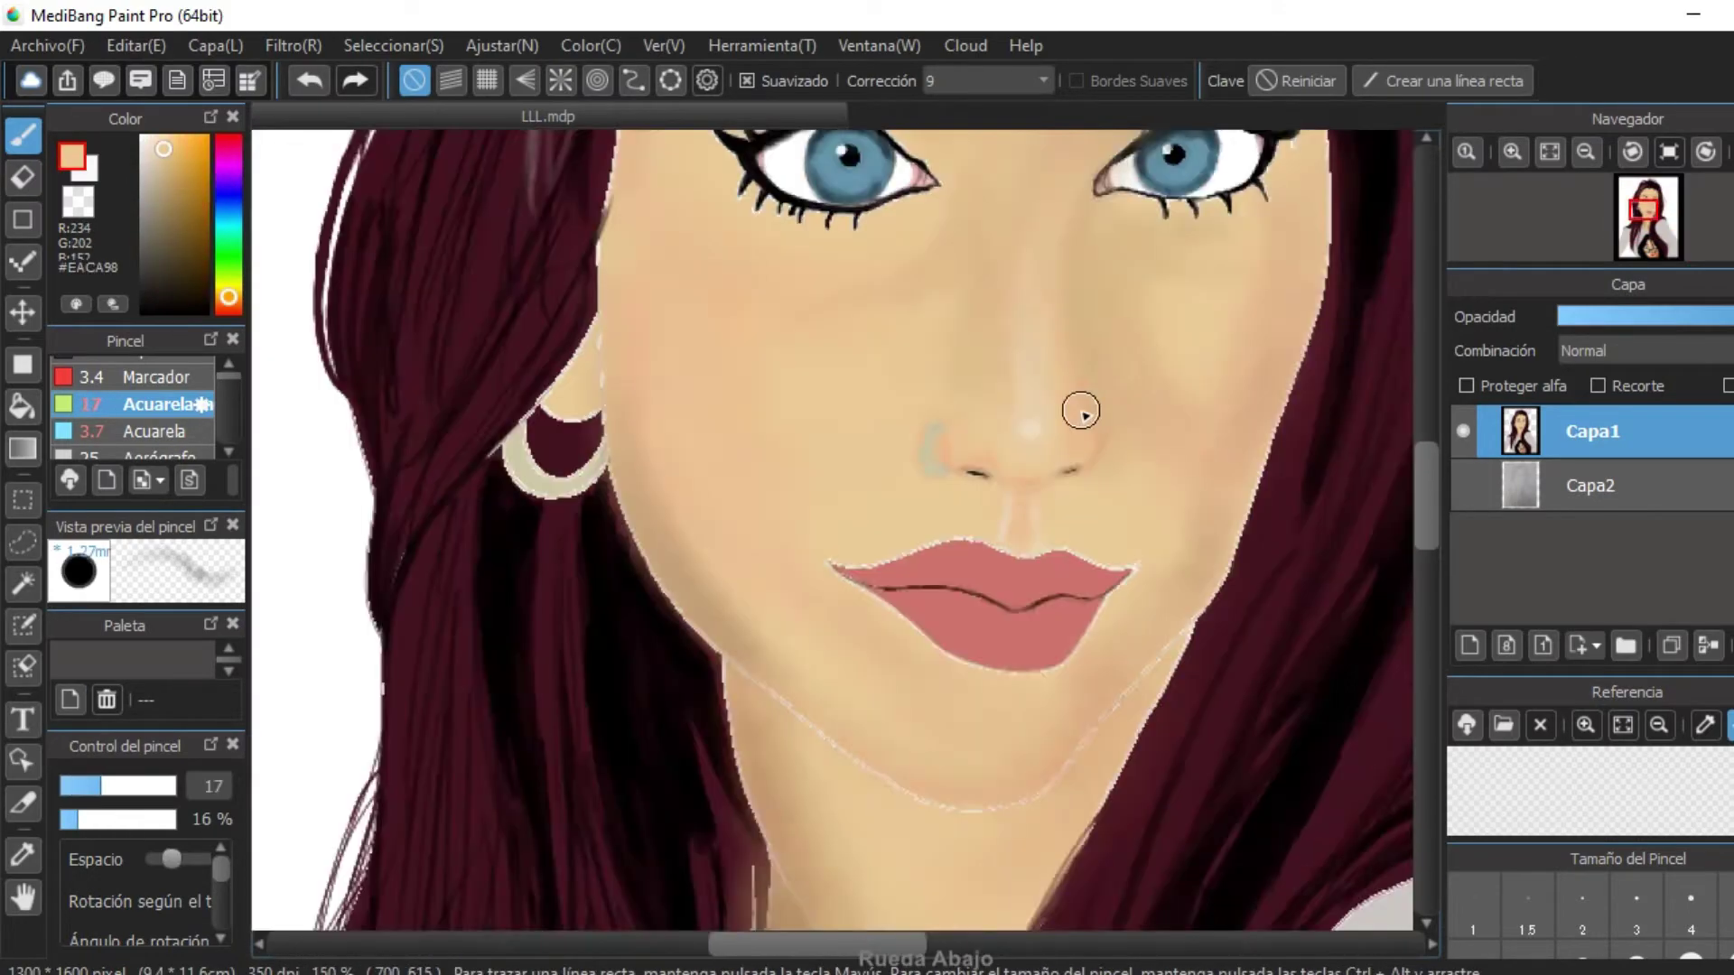
Redden the cheek with #FF0000 using the size 17 brush at 7% opacity and shade the ear above the hoop earring.
scroll(848, 510, "down", 3)
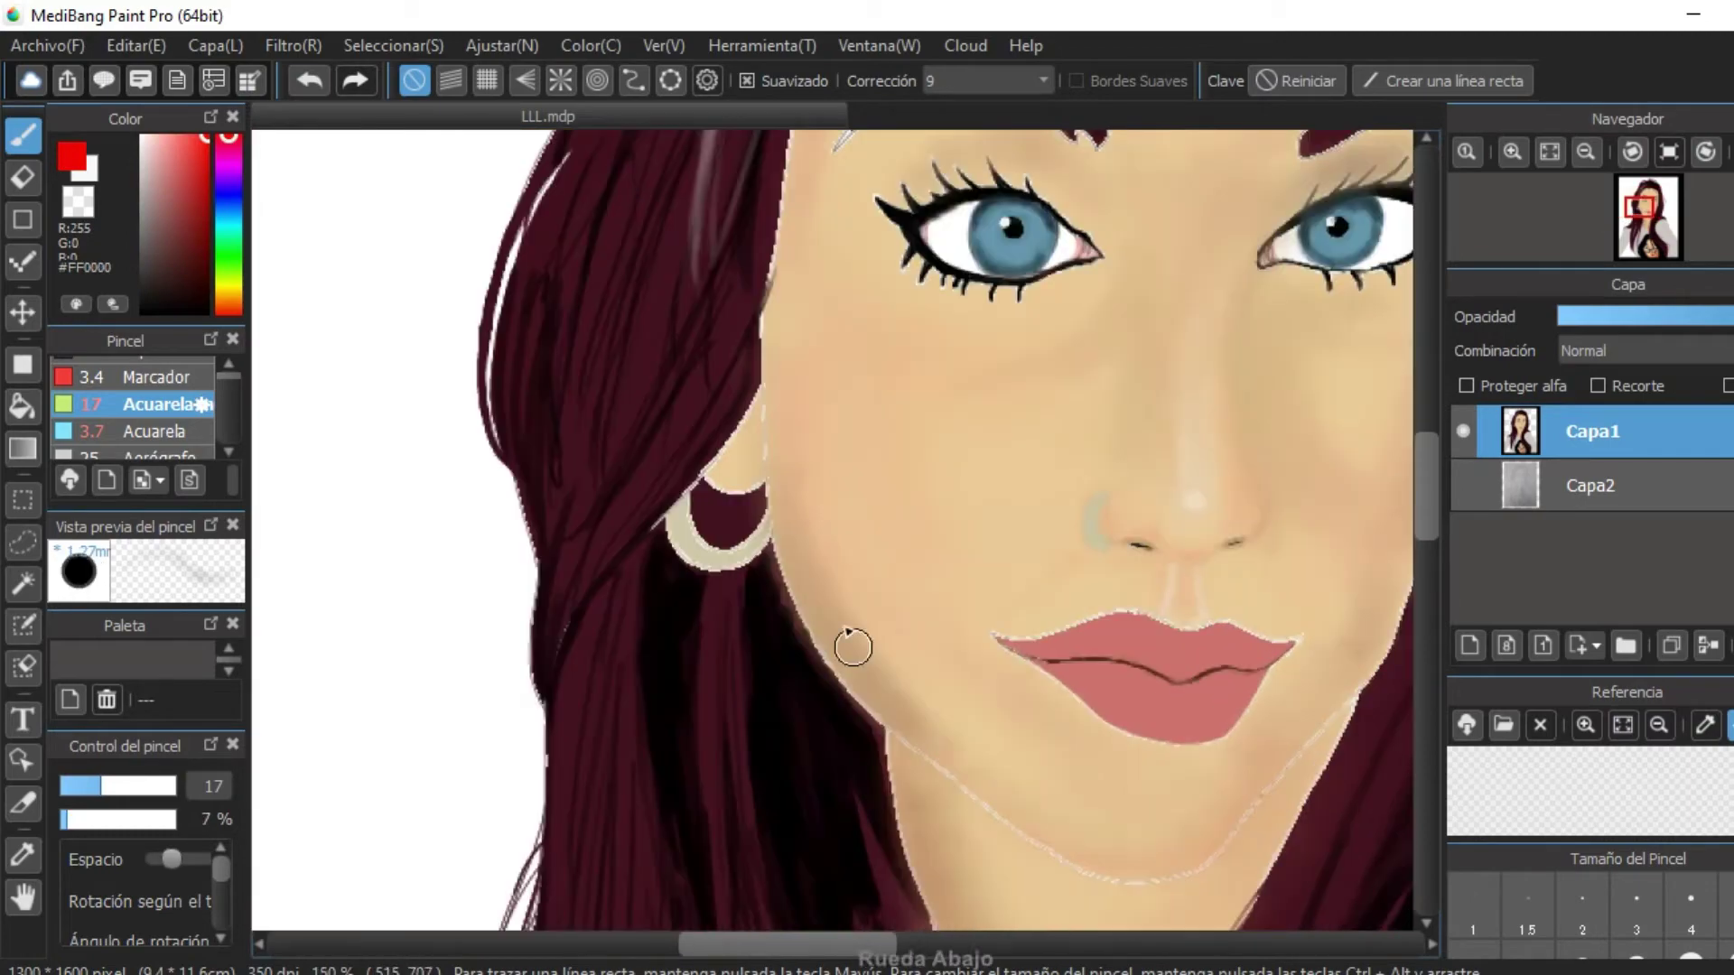
left_click(852, 646, "alt")
scroll(762, 388, "up", 4)
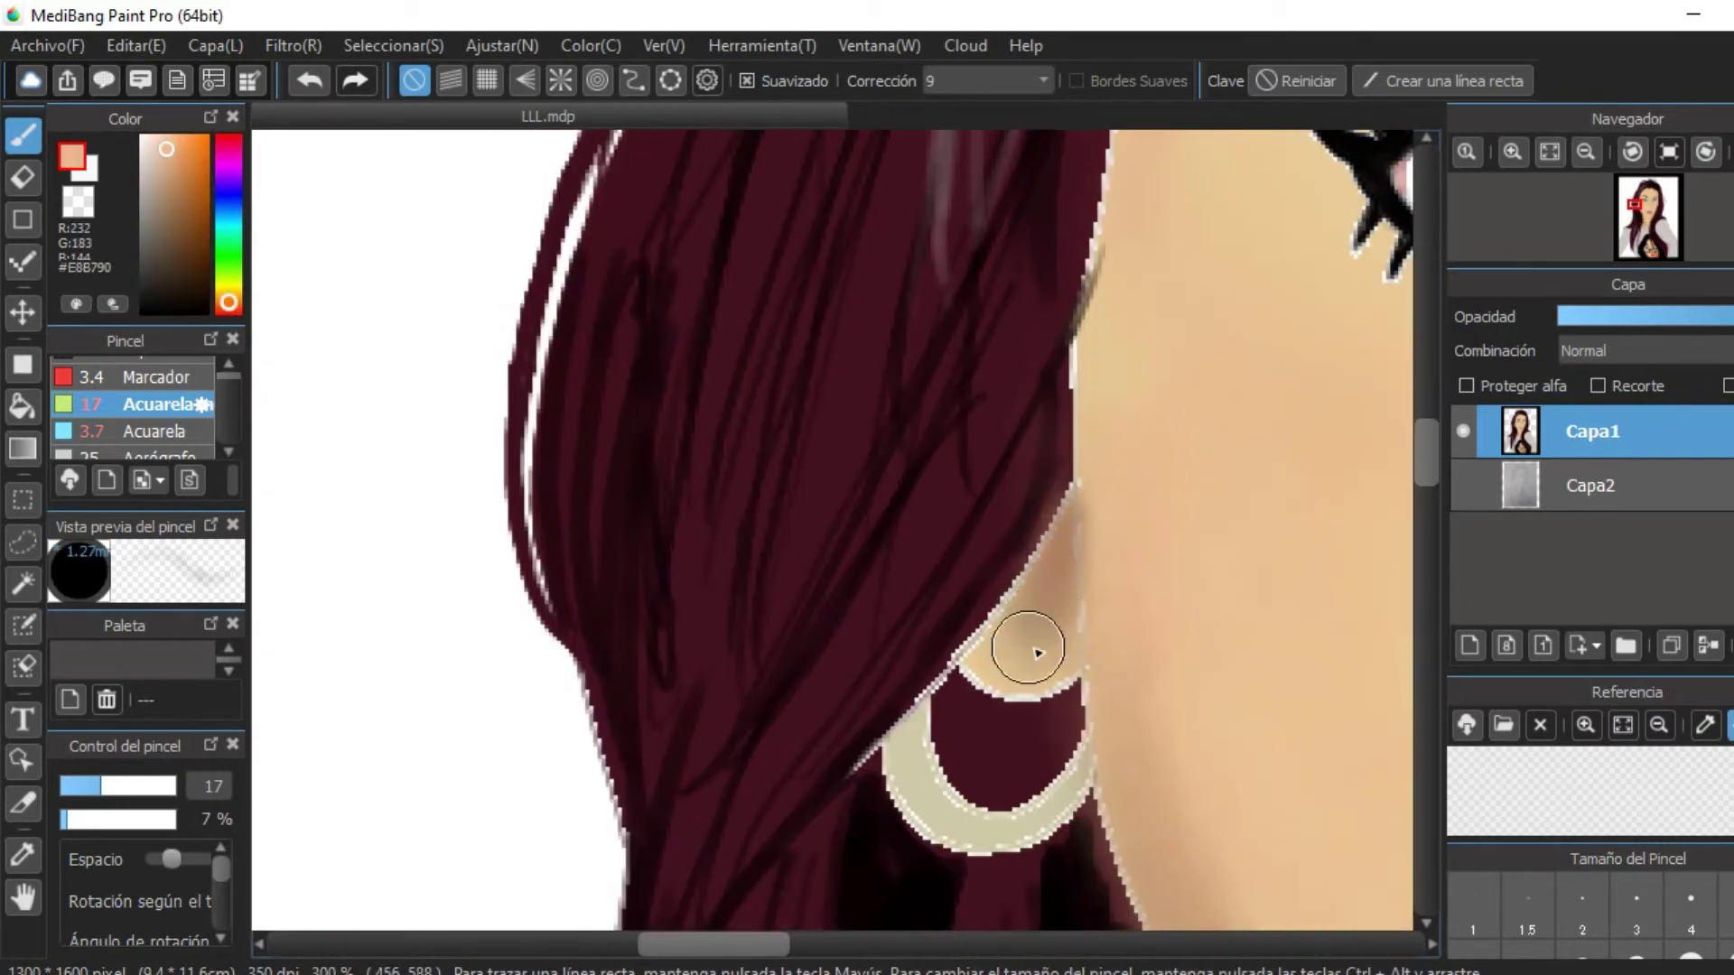
scroll(1018, 640, "down", 4)
Redden the edges of the lips with #FF0000 using the 9.8 brush at 23% opacity and blend them with the 7.1 brush at 25%.
scroll(1014, 298, "up", 3)
key("b")
left_click_drag(867, 498, 939, 553)
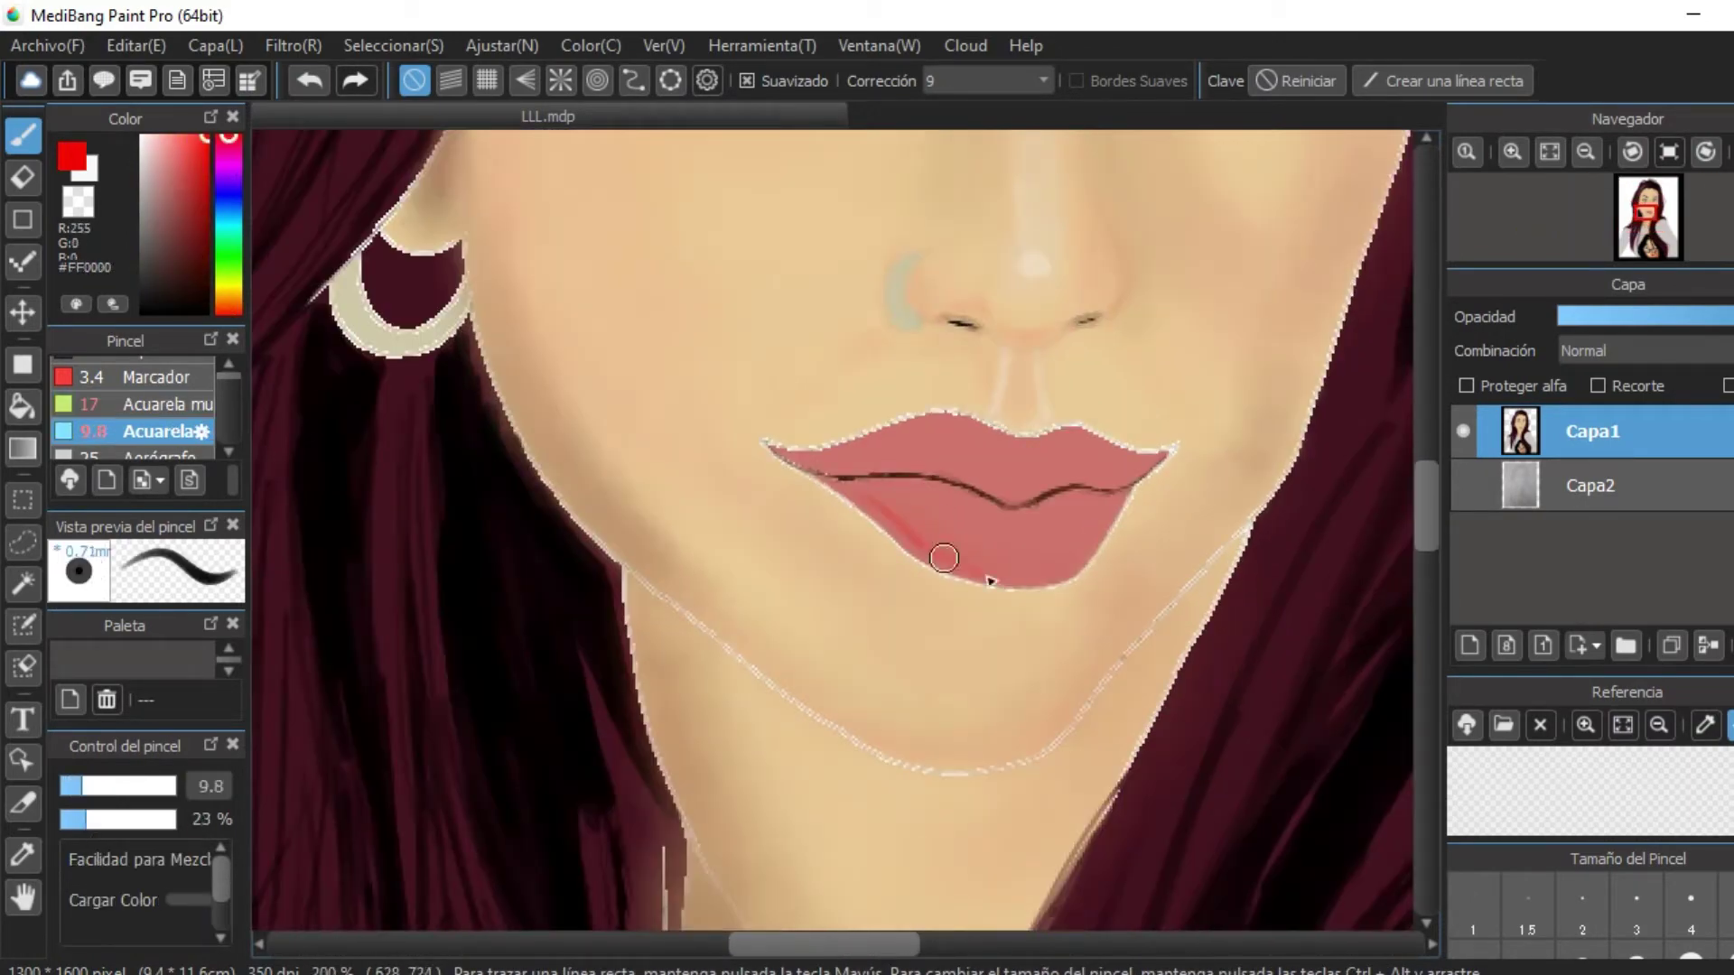
scroll(1041, 571, "down", 3)
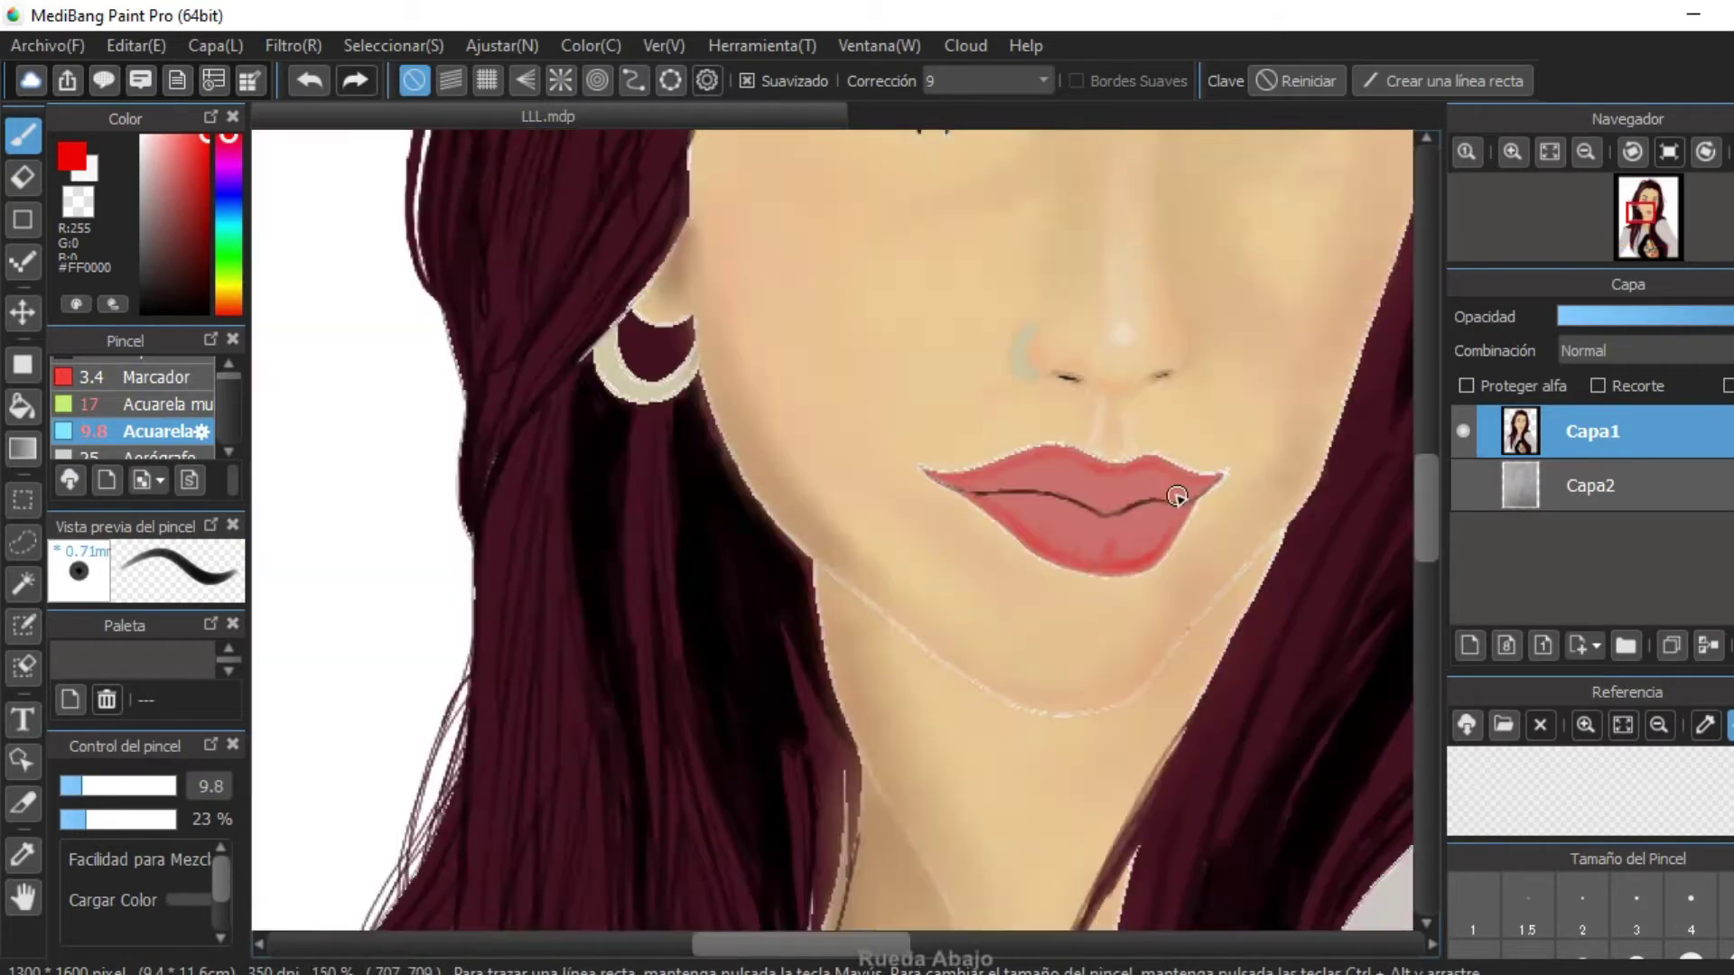
scroll(1180, 496, "up", 4)
key("b")
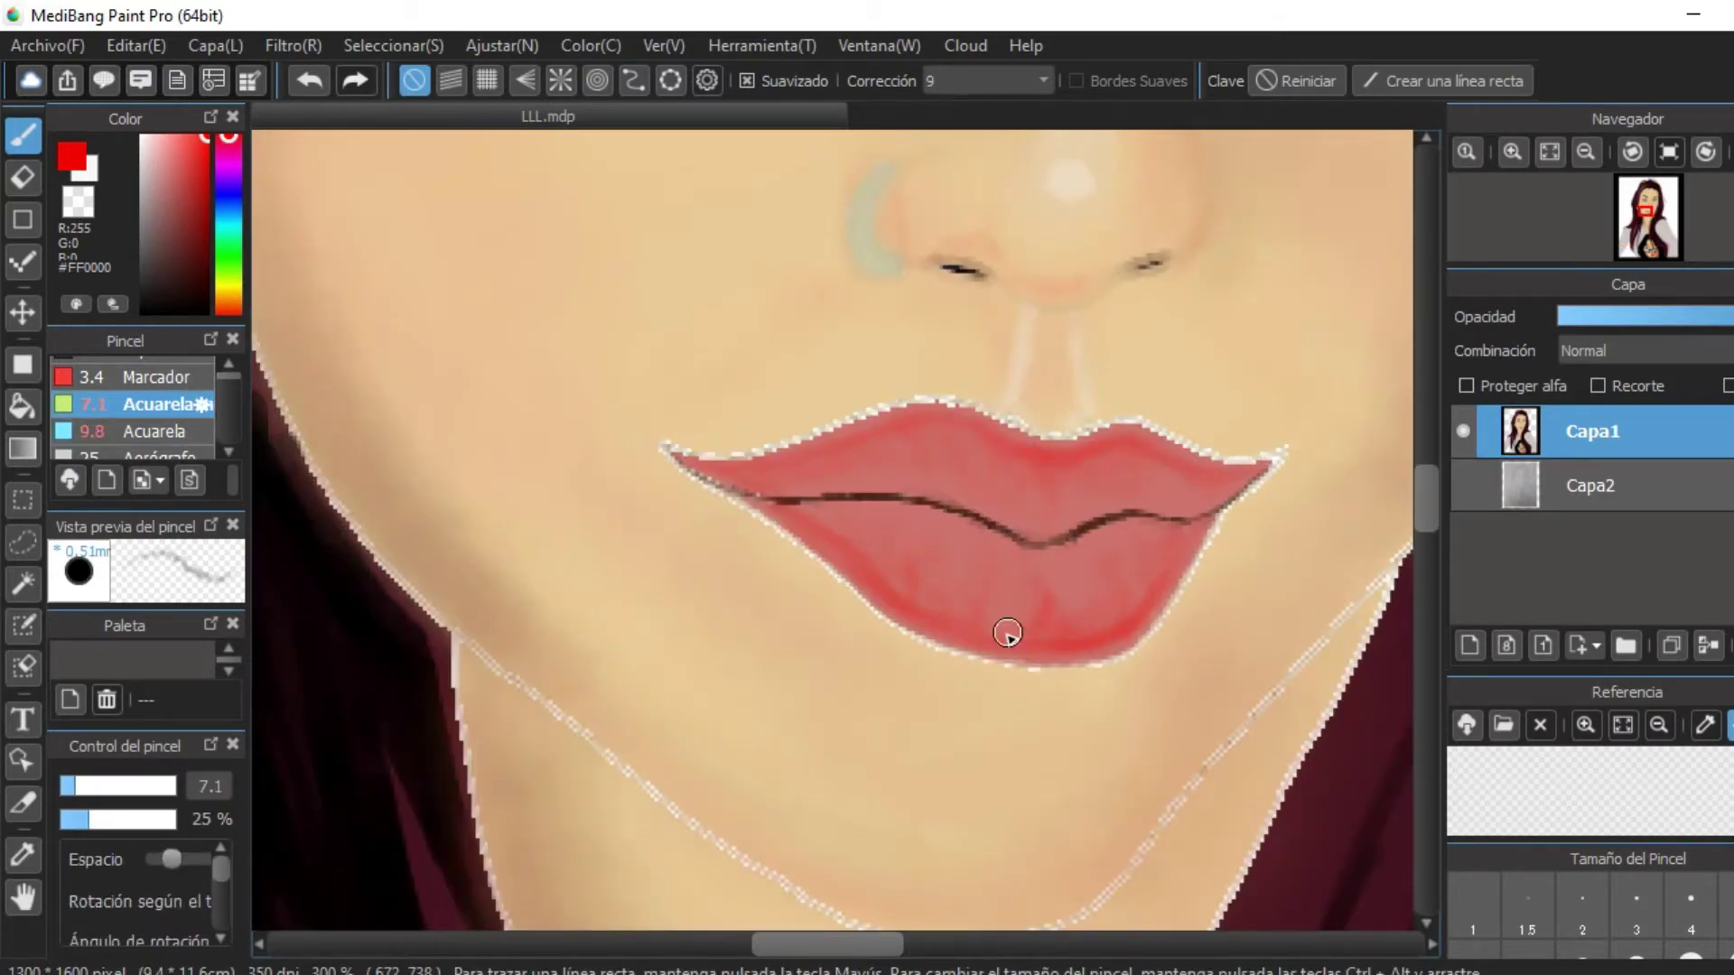
scroll(867, 484, "up", 1)
Paint short white highlights on the lips below the mouth line using the 4.9 brush at 23% opacity.
scroll(1102, 542, "down", 2)
key("x")
key("b")
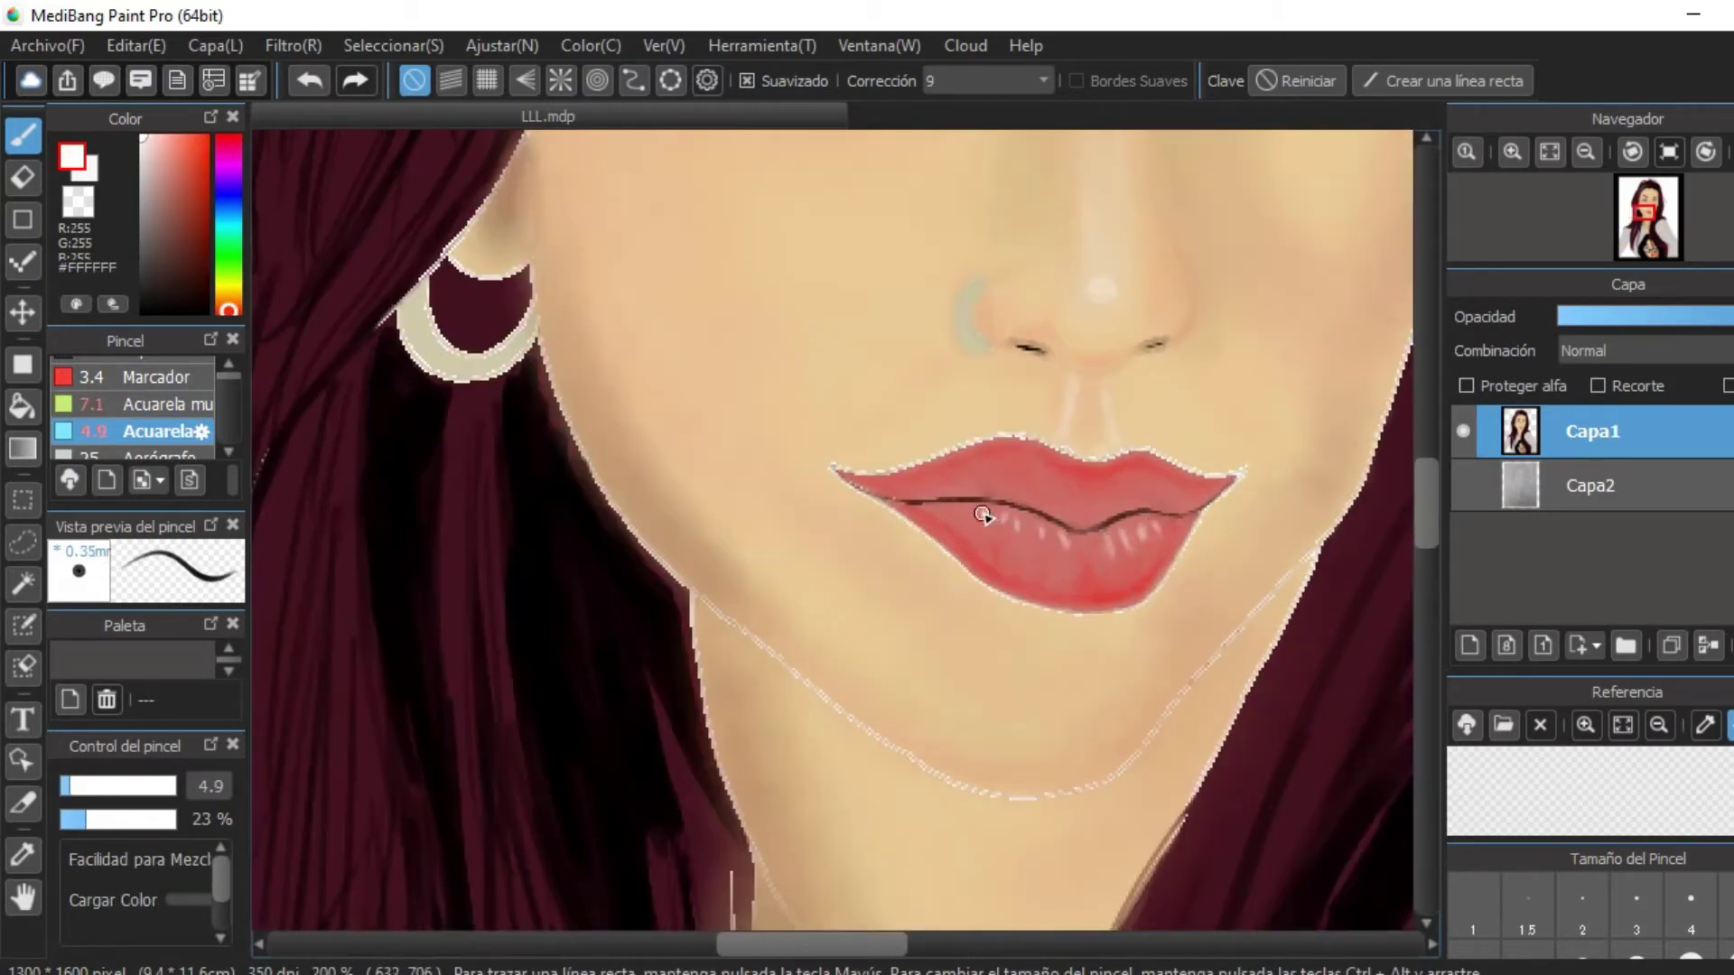
left_click_drag(982, 514, 1036, 471)
scroll(1206, 574, "down", 1)
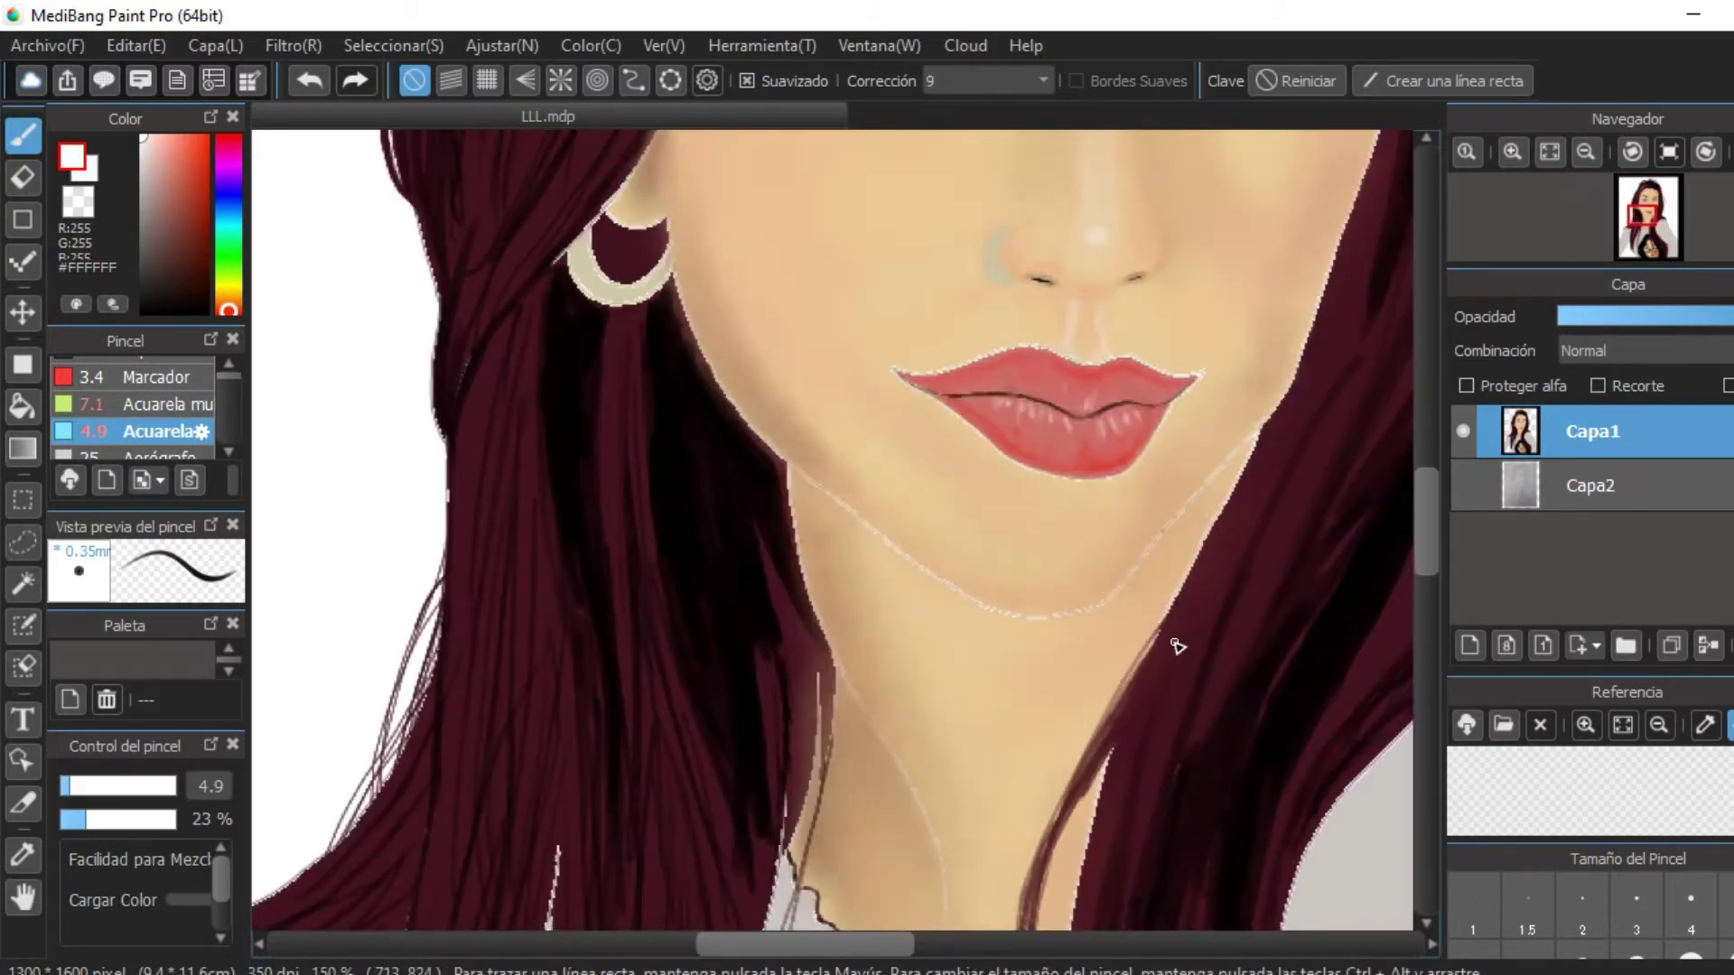
scroll(1137, 646, "up", 4)
scroll(1050, 681, "down", 1)
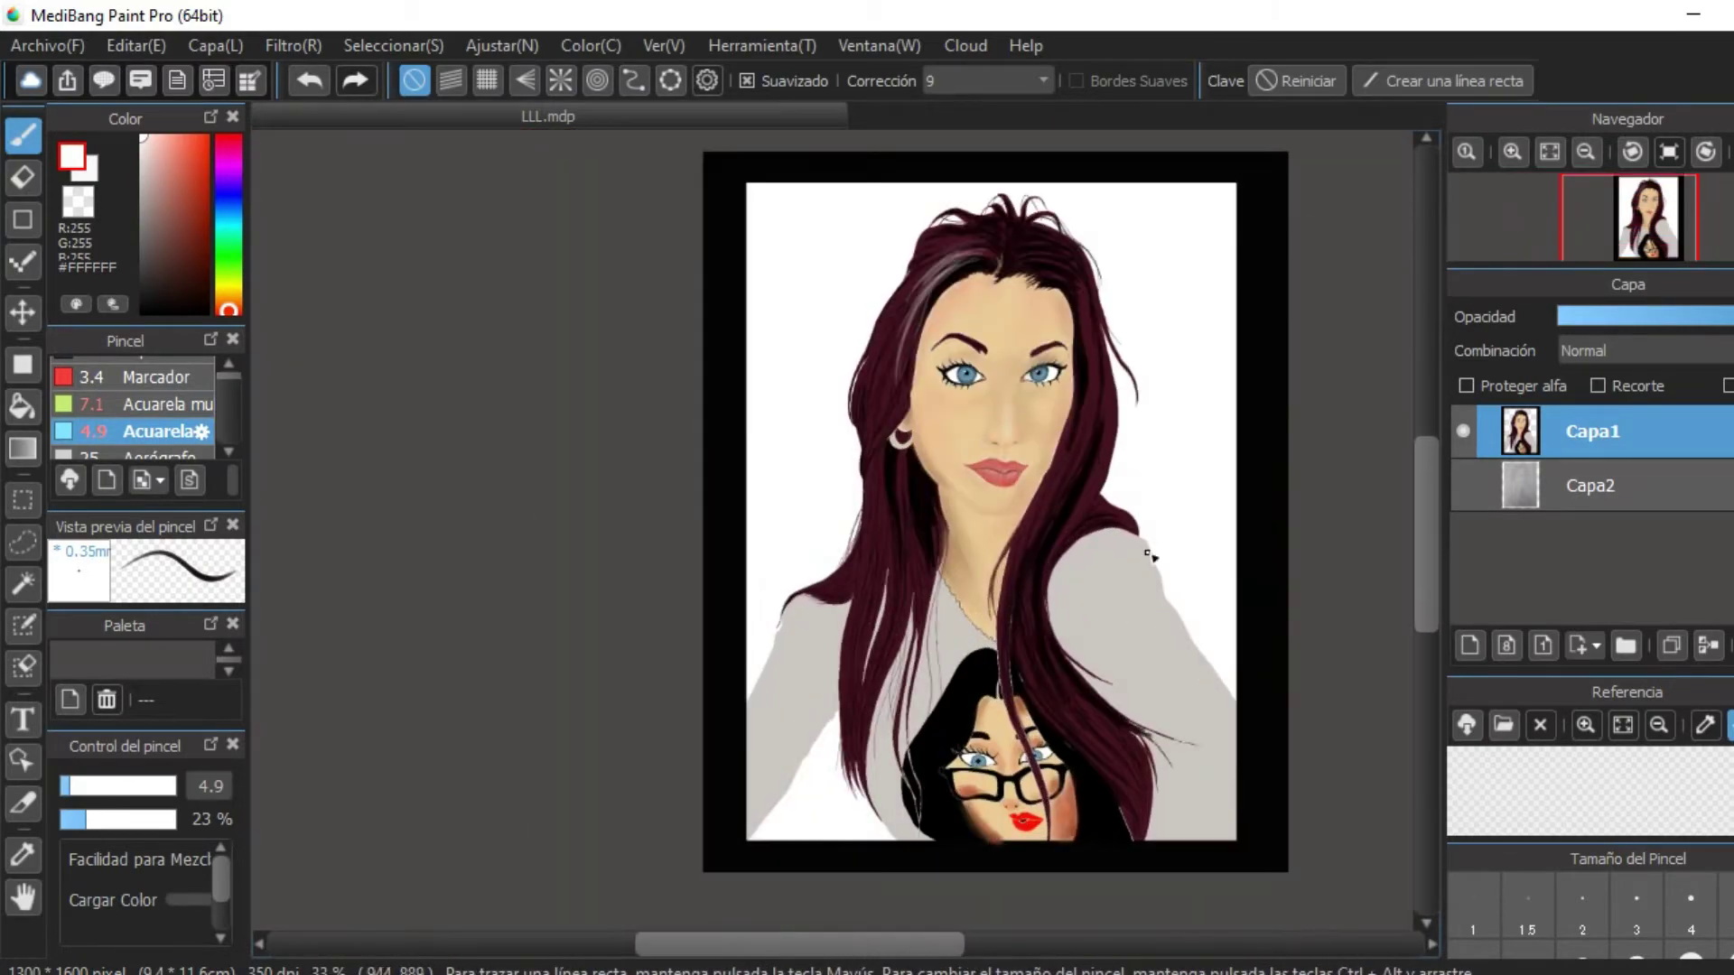
Draw the eyelid creases above the woman's eyes with dark #2A0912 using the 4.9 brush.
scroll(1105, 675, "down", 4)
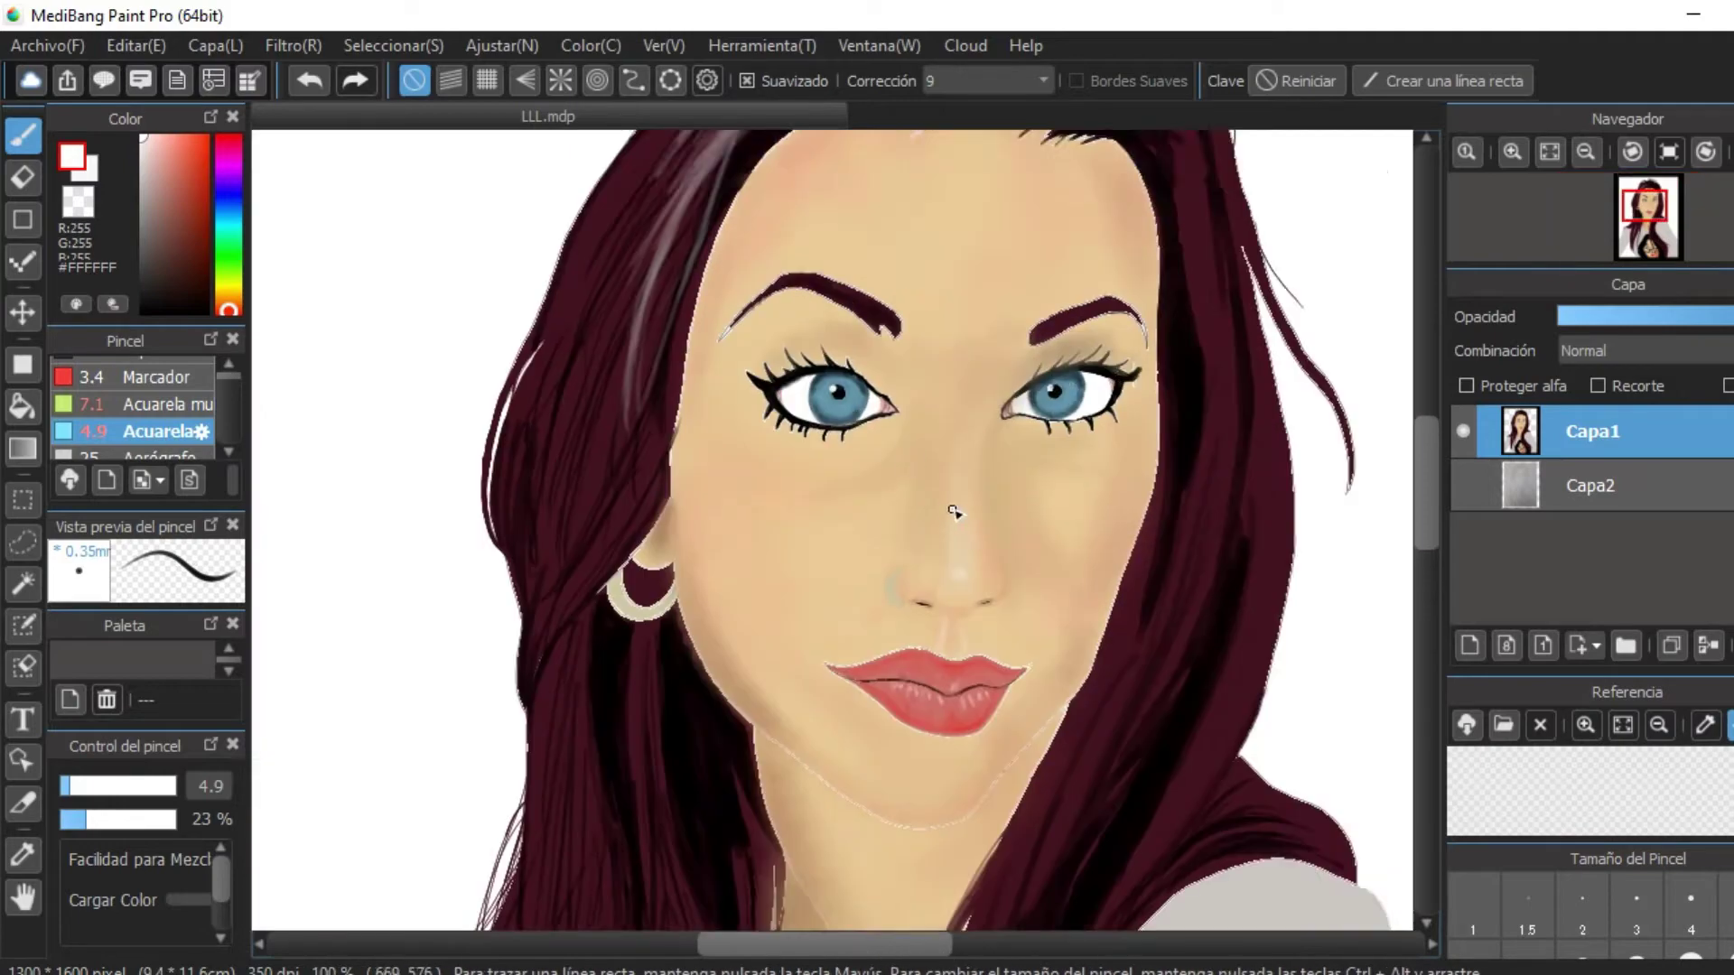
scroll(1010, 330, "up", 1)
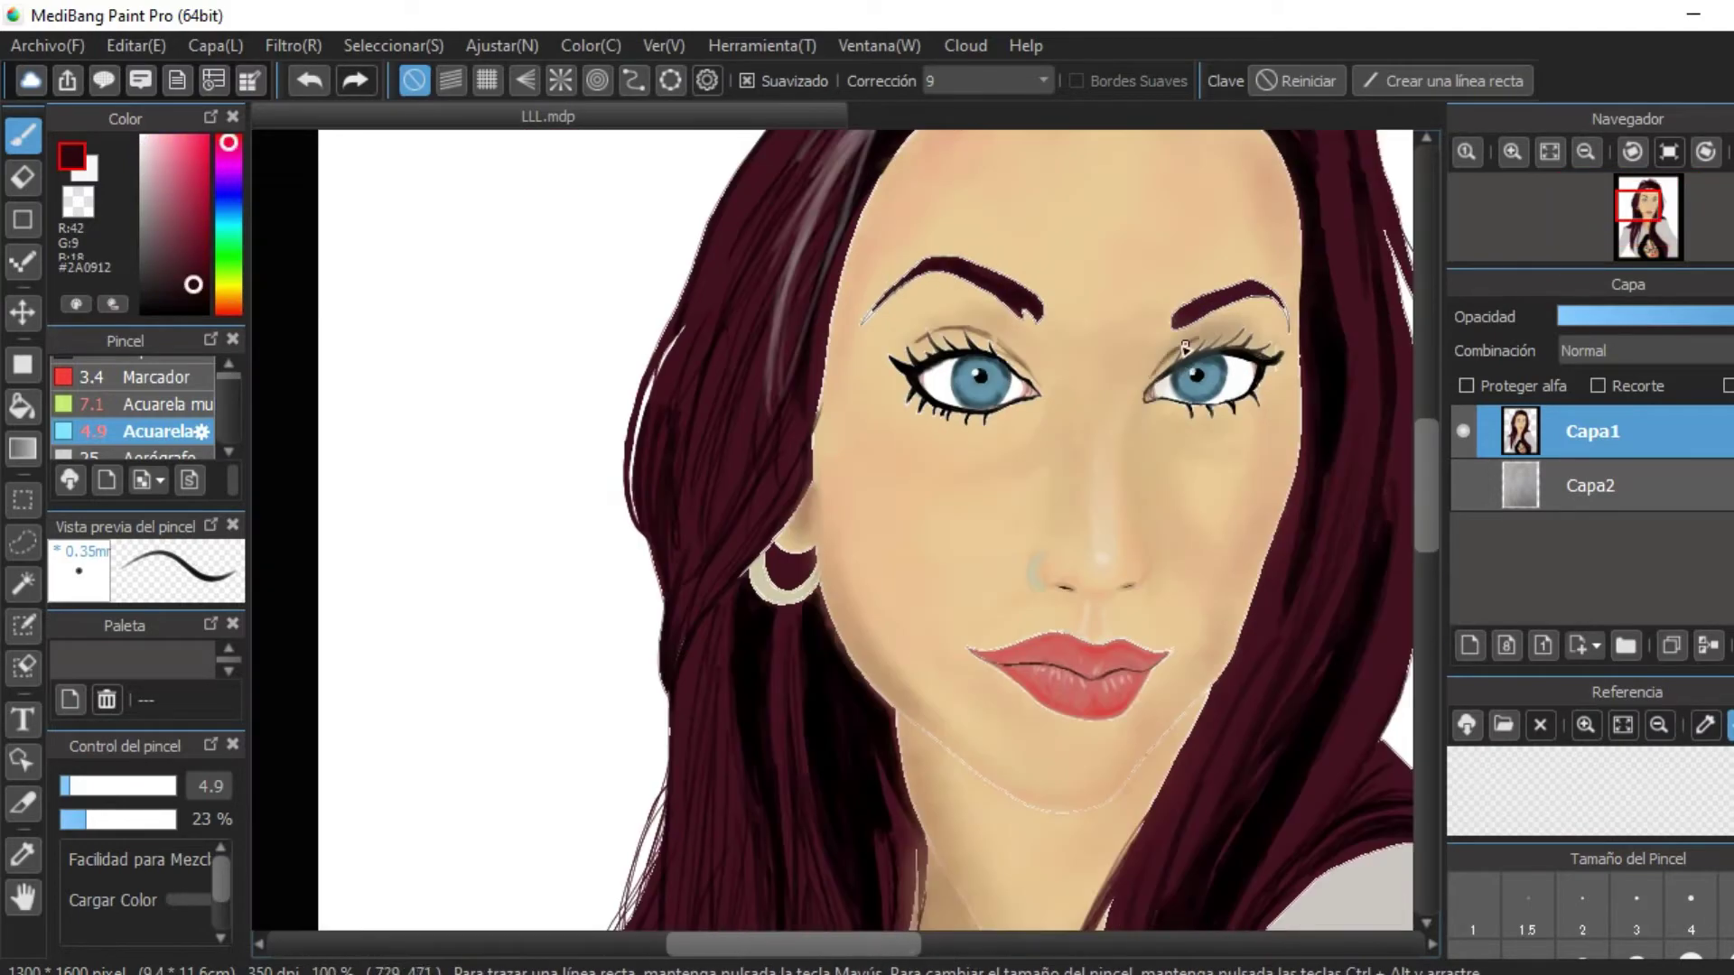
scroll(982, 331, "up", 2)
scroll(1056, 337, "down", 3)
scroll(1156, 457, "up", 3)
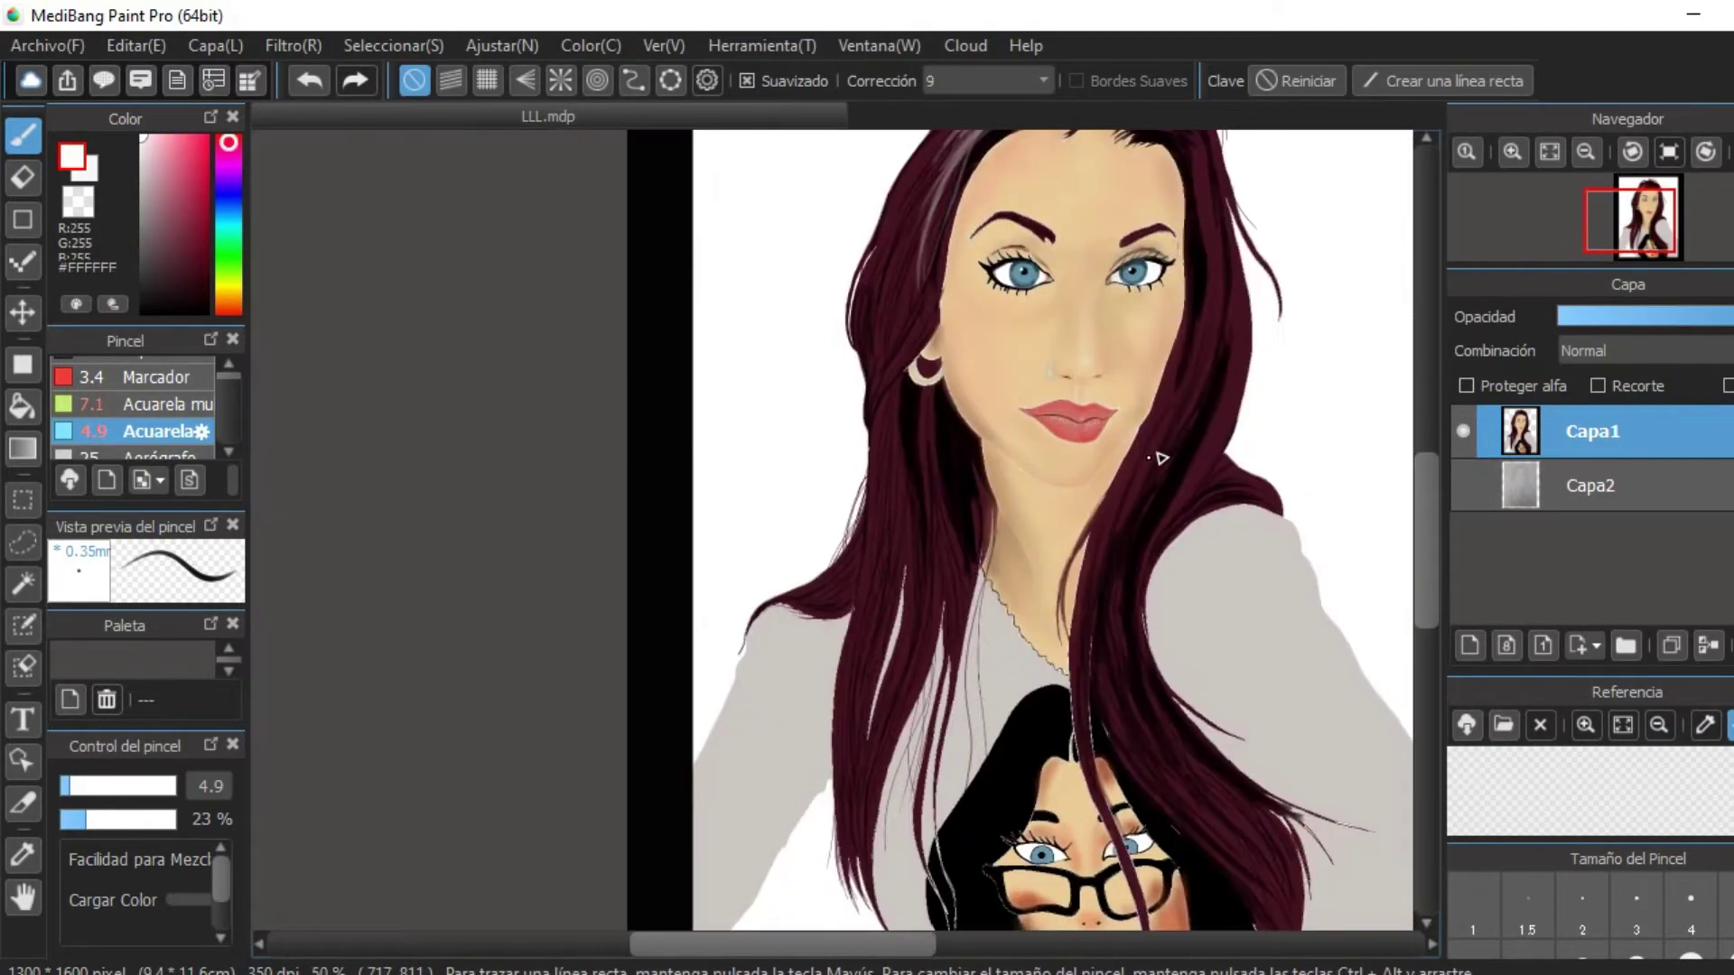
Draw #E7DFDE sweater folds with the 7.4 brush at 100%, and shade beside the lower hair ends in black using size 29 at 32%.
scroll(1132, 228, "down", 3)
left_click(1132, 228, "alt")
scroll(921, 356, "up", 6)
left_click(1171, 471, "alt")
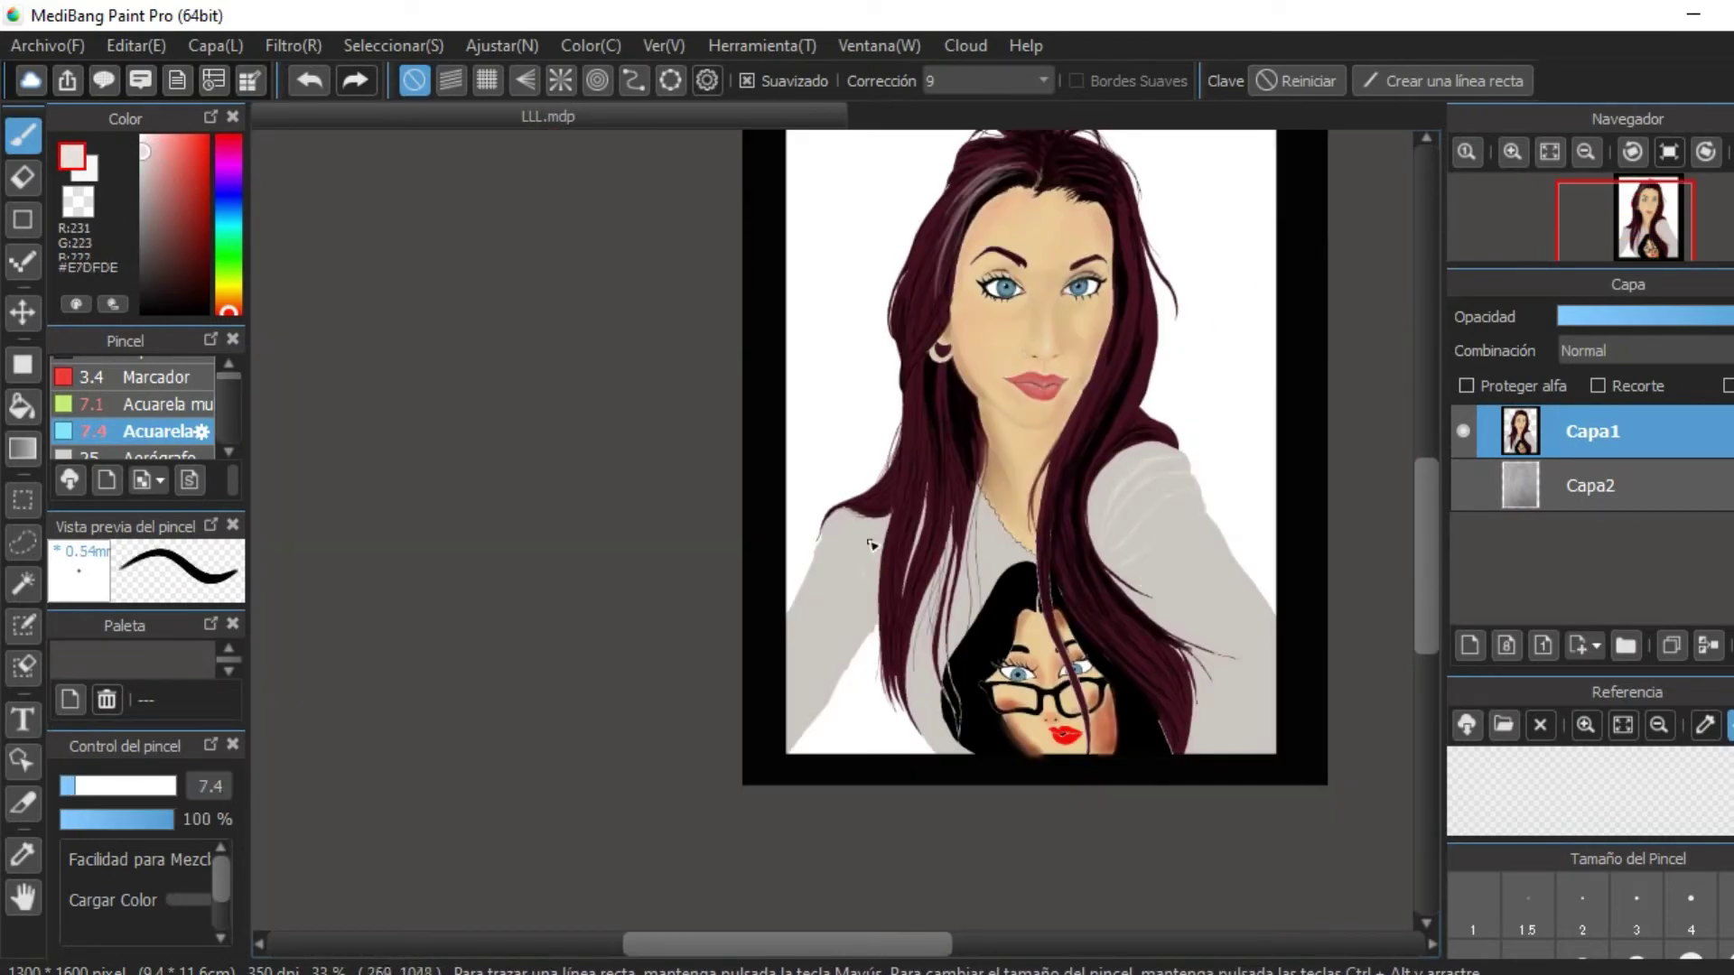
left_click(1239, 740, "alt")
left_click_drag(1200, 699, 1210, 757)
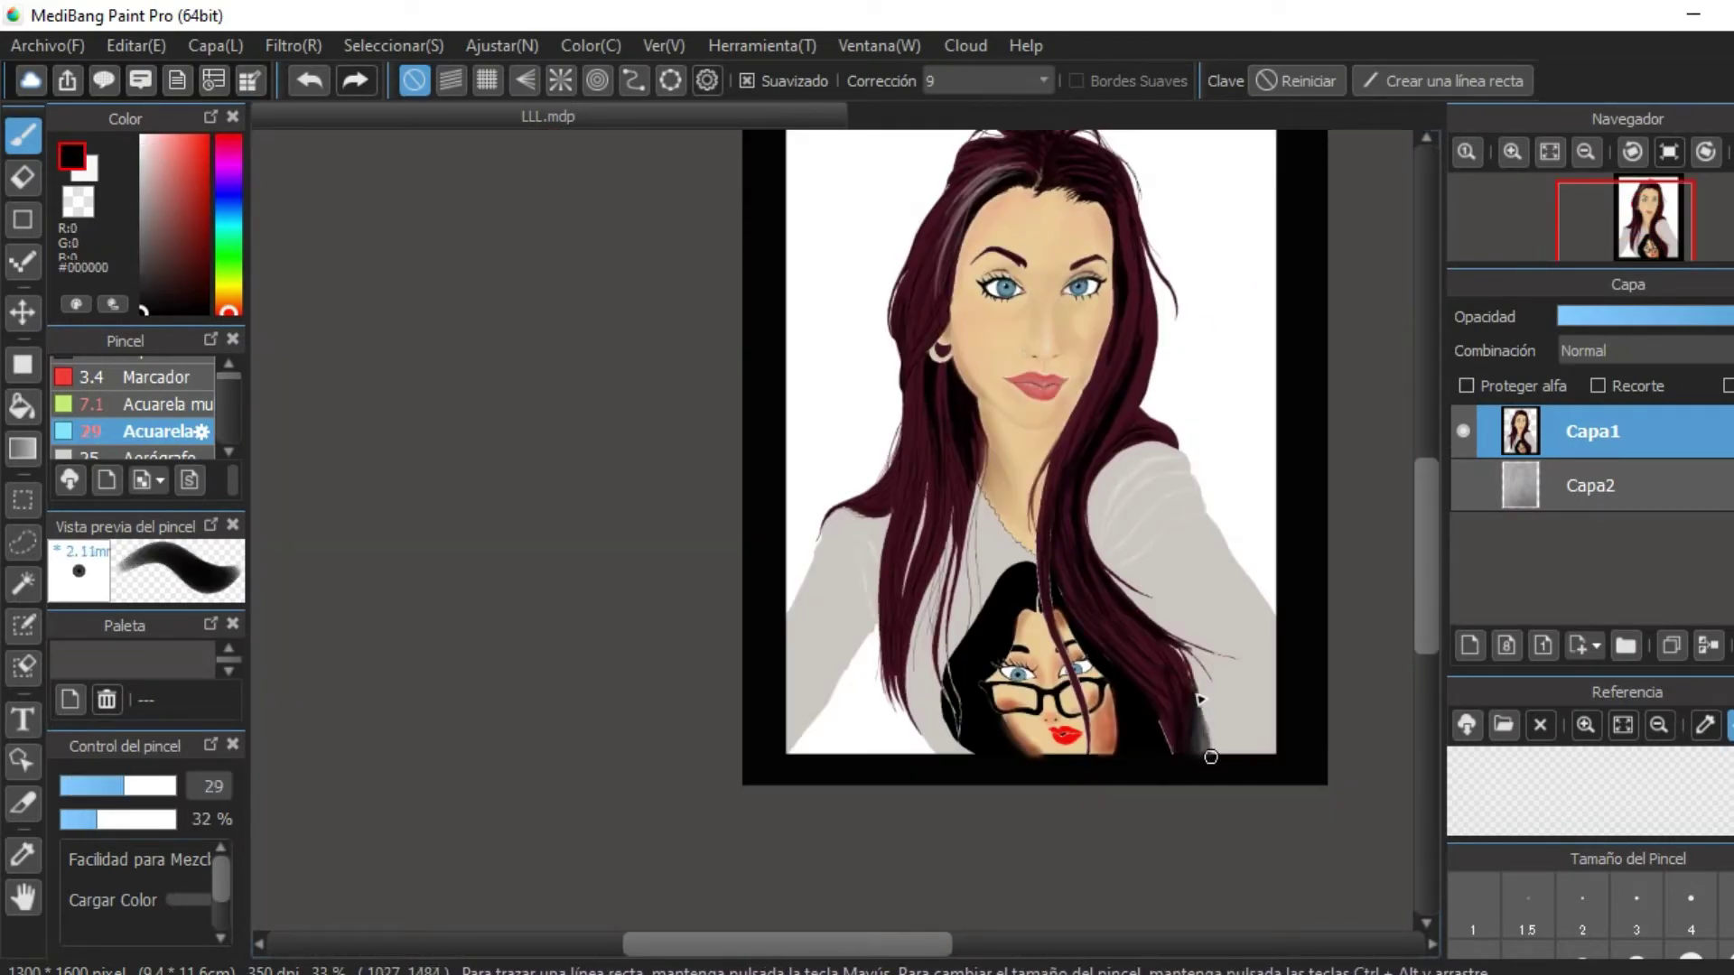
Add white fold lines to both sweater sleeves using the size 6 brush at 100% opacity.
left_click(1255, 271, "alt")
scroll(1174, 541, "down", 2)
scroll(1345, 488, "up", 2)
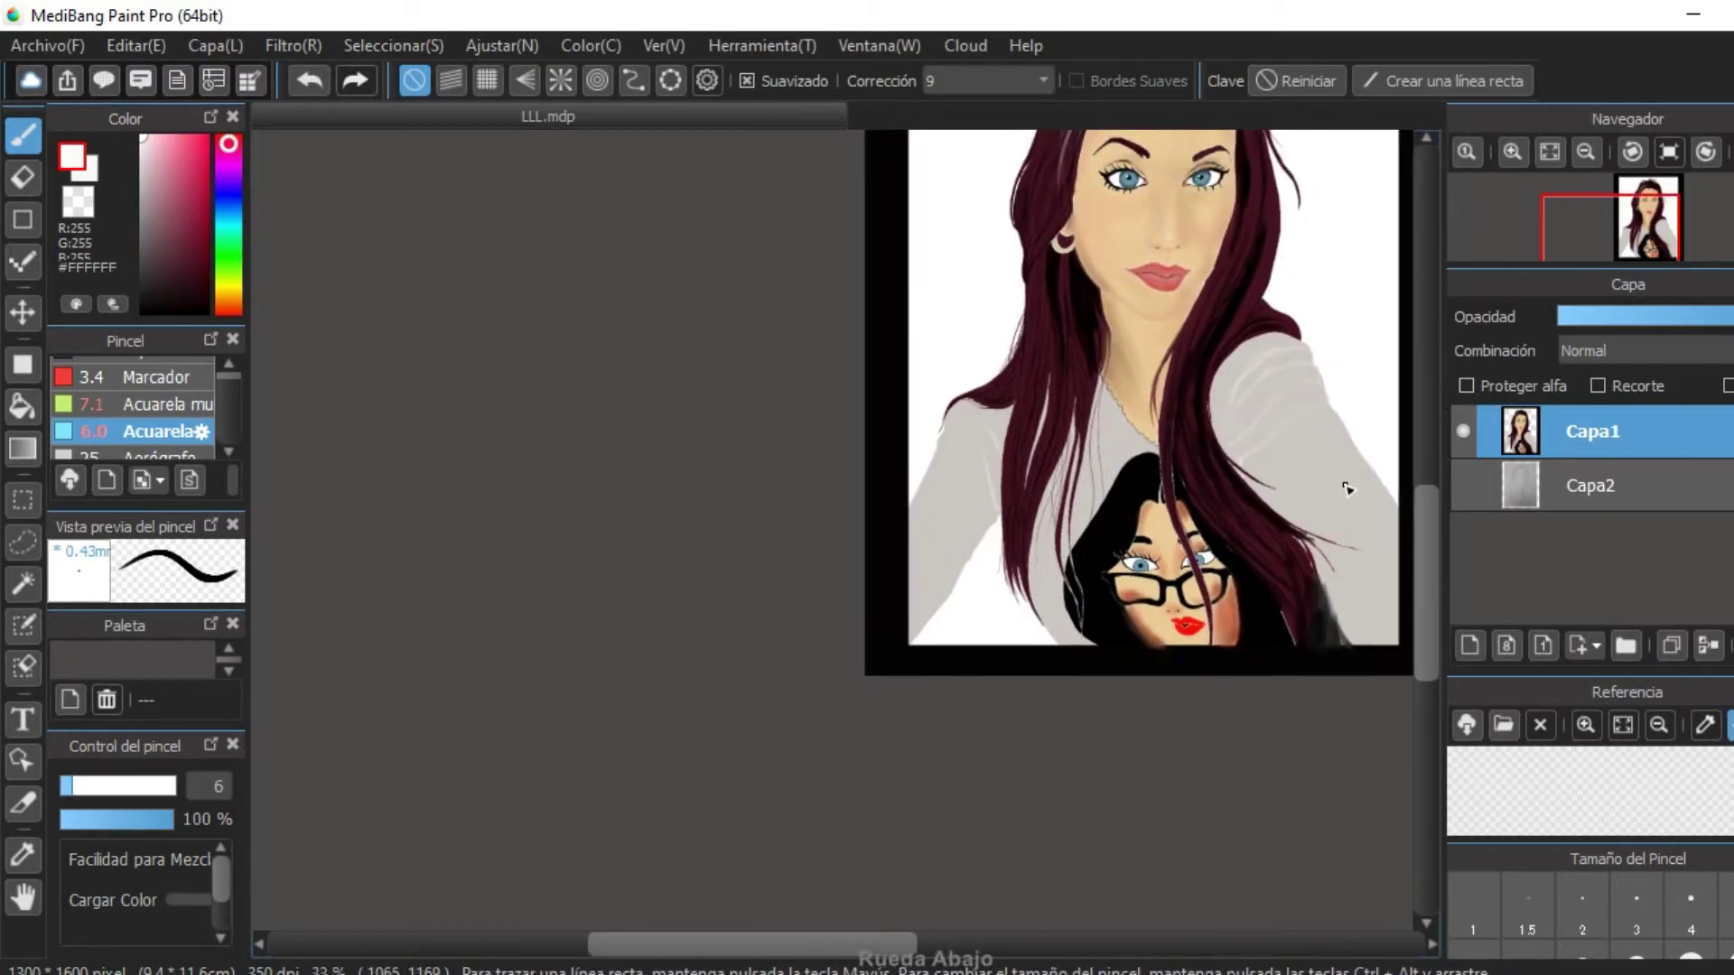
scroll(1122, 427, "down", 1)
scroll(909, 454, "up", 1)
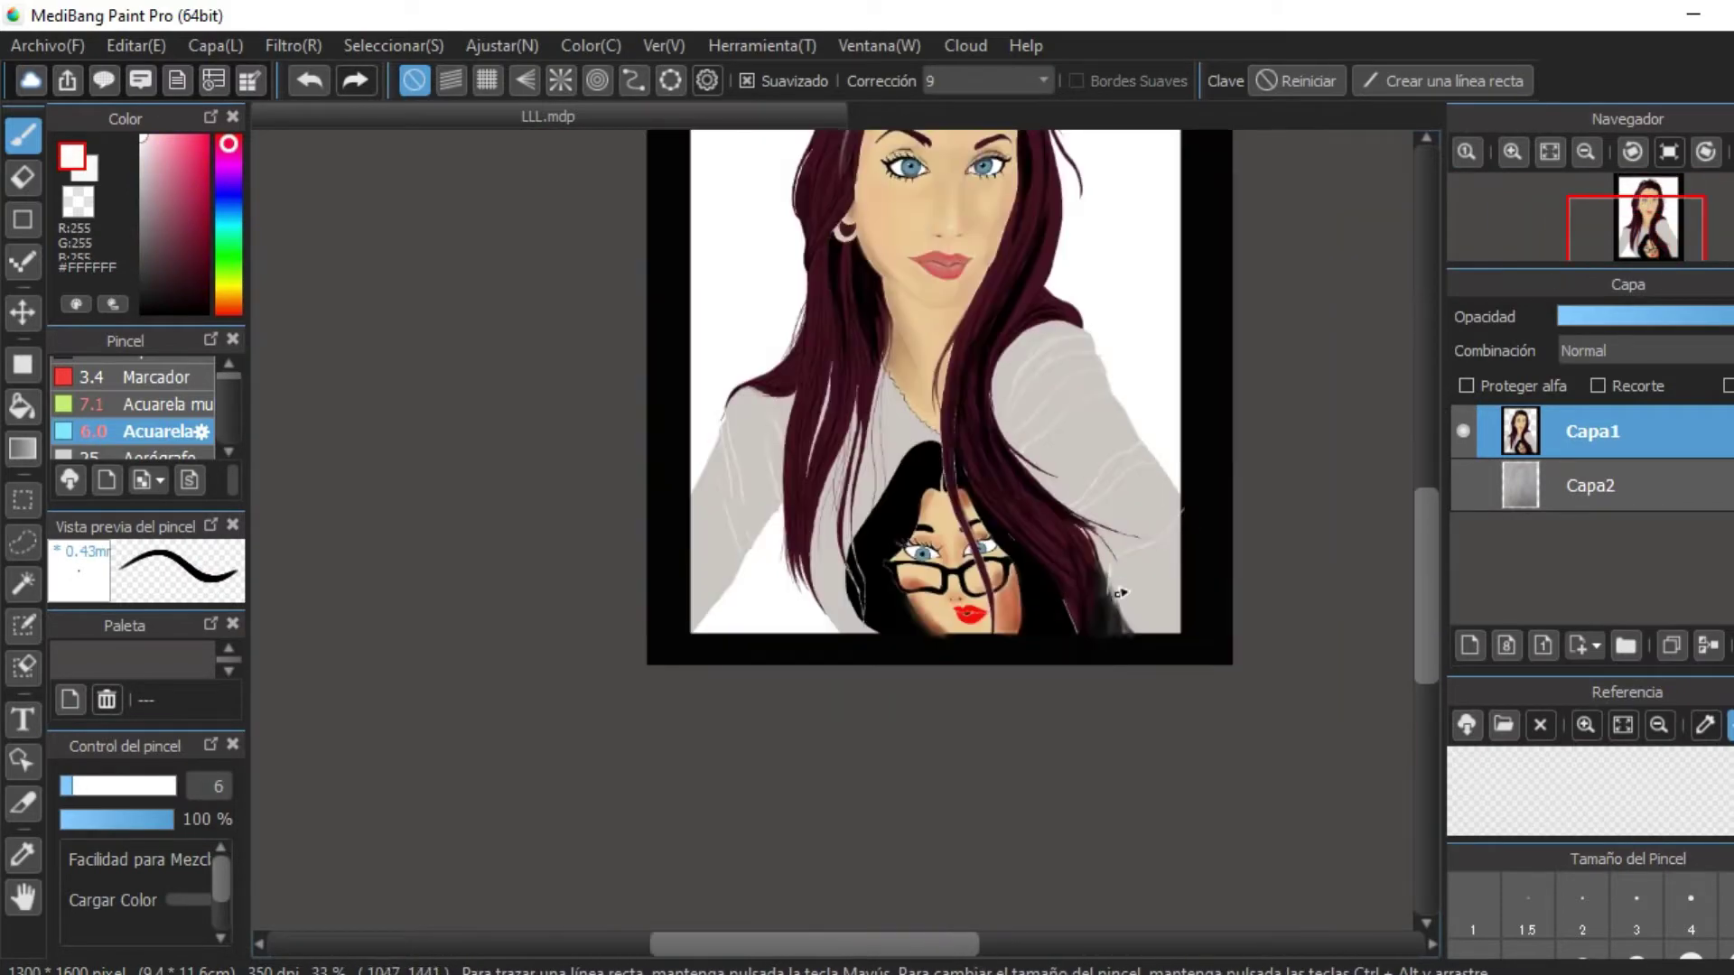
scroll(1066, 524, "down", 1)
scroll(1079, 328, "up", 2)
Draw the sweater's outer edges and sleeve creases in grey #665C5F using the size 6 brush at 100% opacity.
left_click(1079, 328, "alt")
scroll(1103, 485, "down", 1)
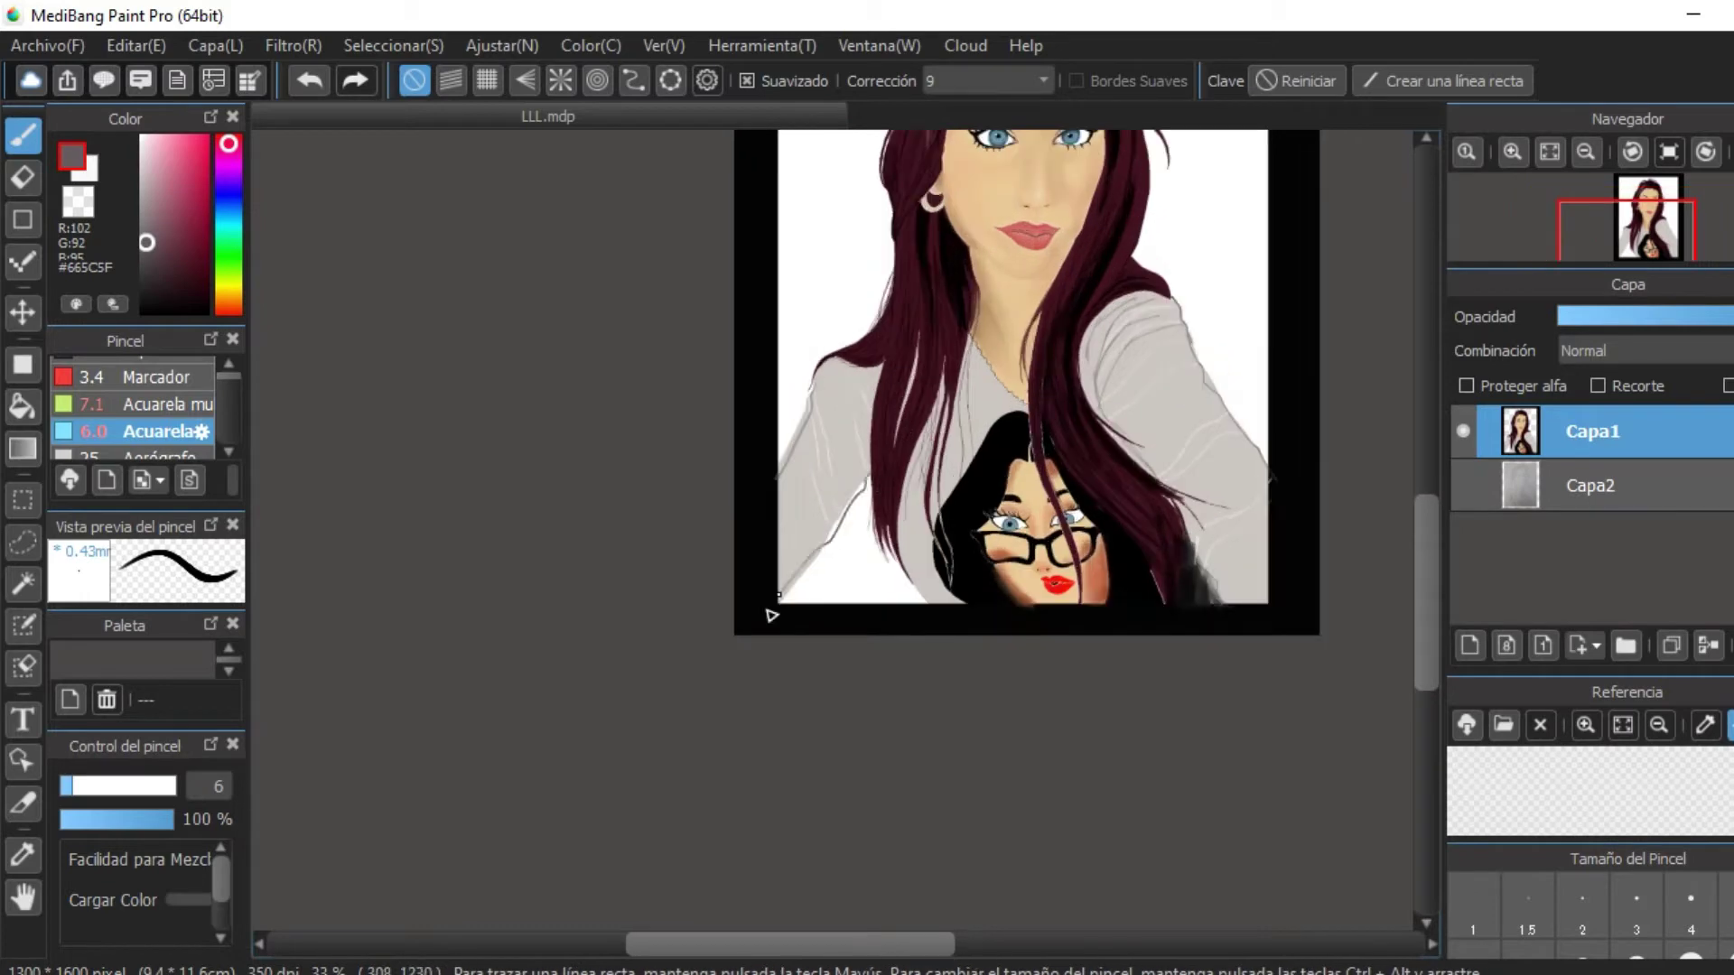
scroll(944, 390, "down", 1)
scroll(1095, 546, "up", 1)
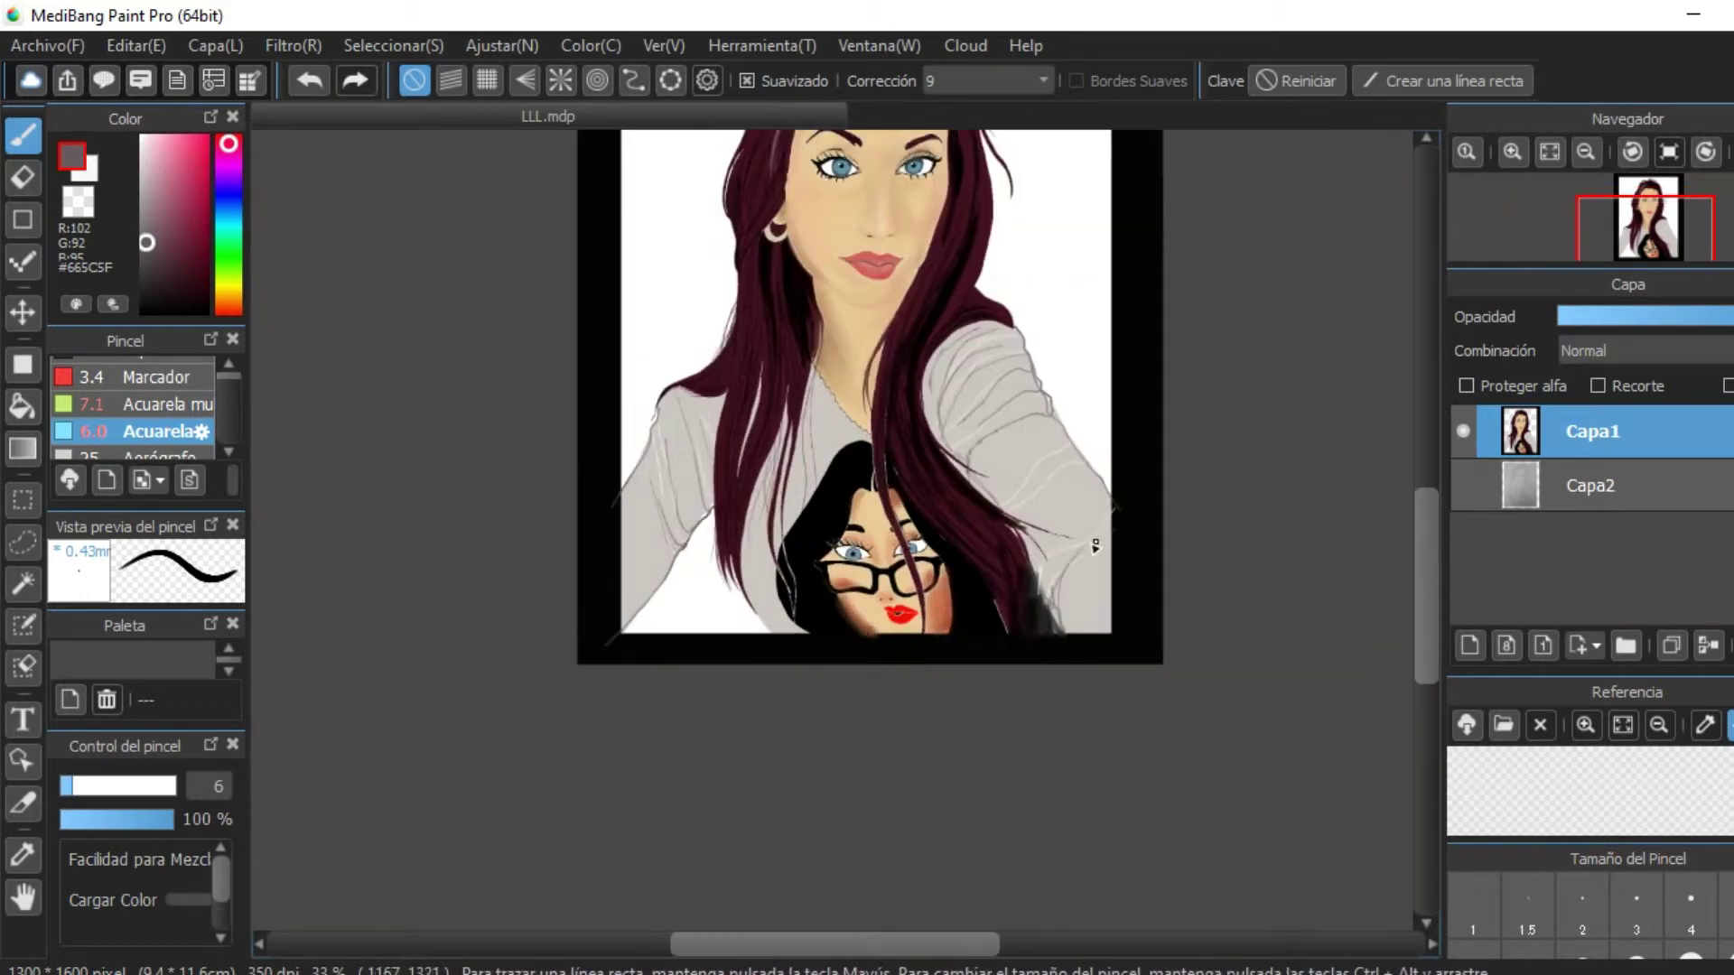
scroll(947, 387, "down", 1)
scroll(853, 748, "up", 1)
Paint broad #FFFBFC highlights between the folds of the sleeves and sweater front using the size 17 and 21 brushes at 100% opacity.
scroll(1102, 424, "down", 1)
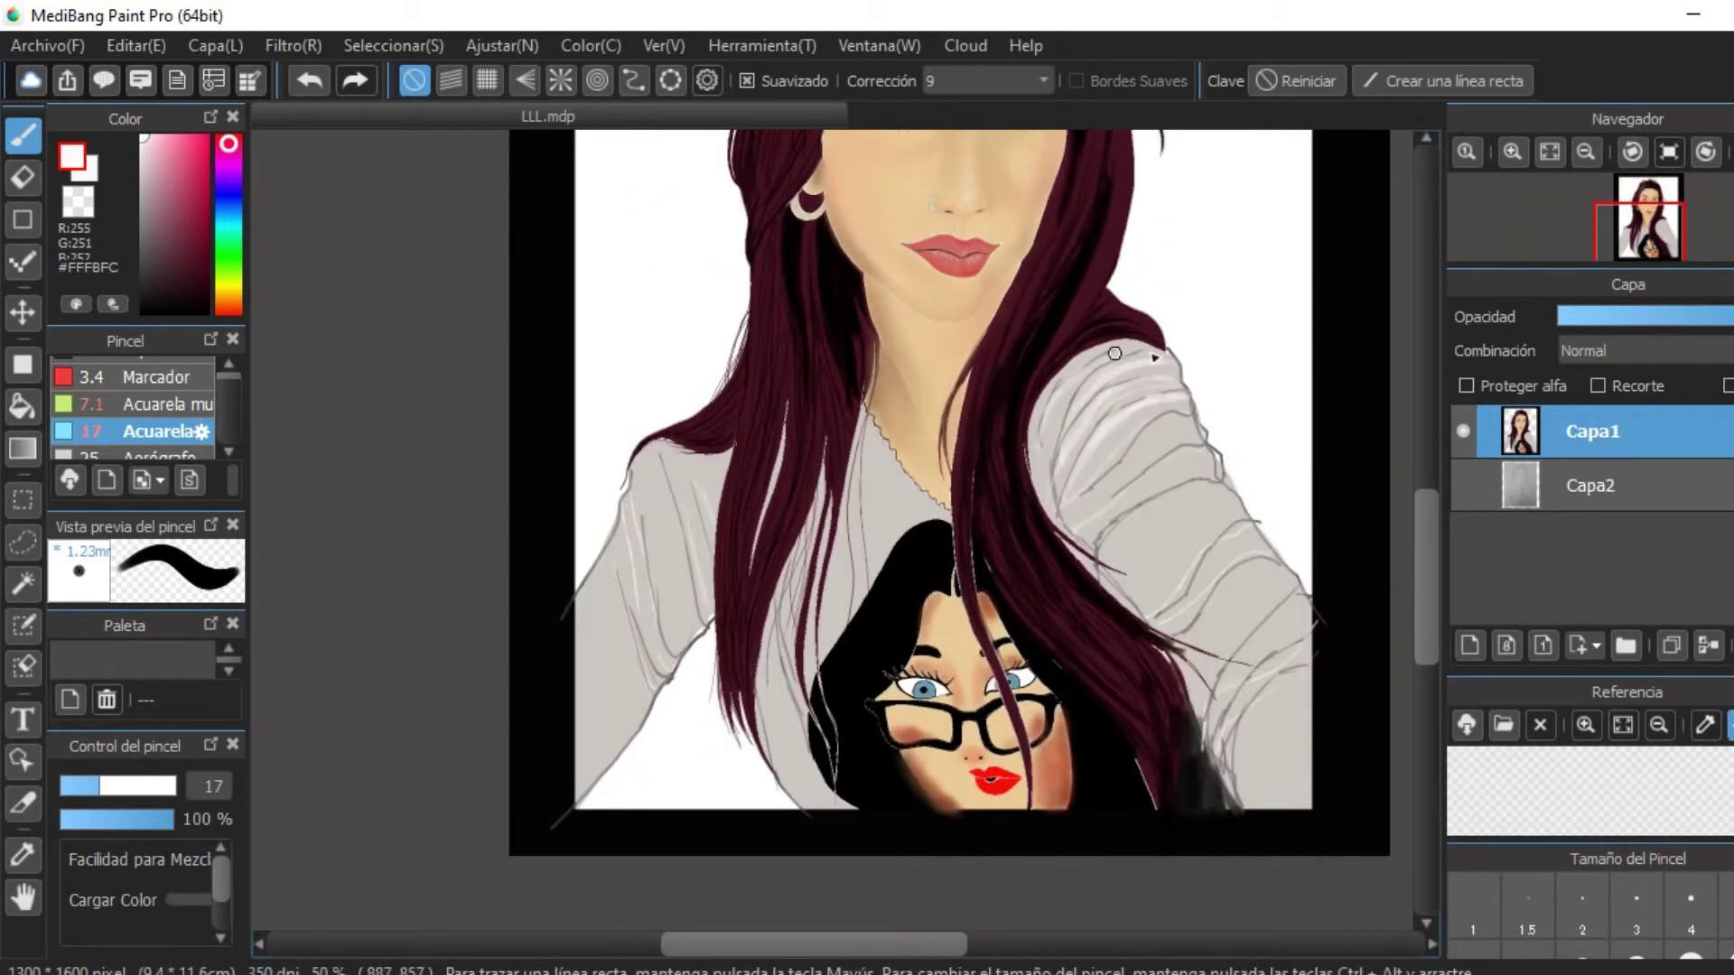
scroll(1177, 508, "up", 1)
scroll(1178, 509, "down", 3)
scroll(1169, 553, "up", 1)
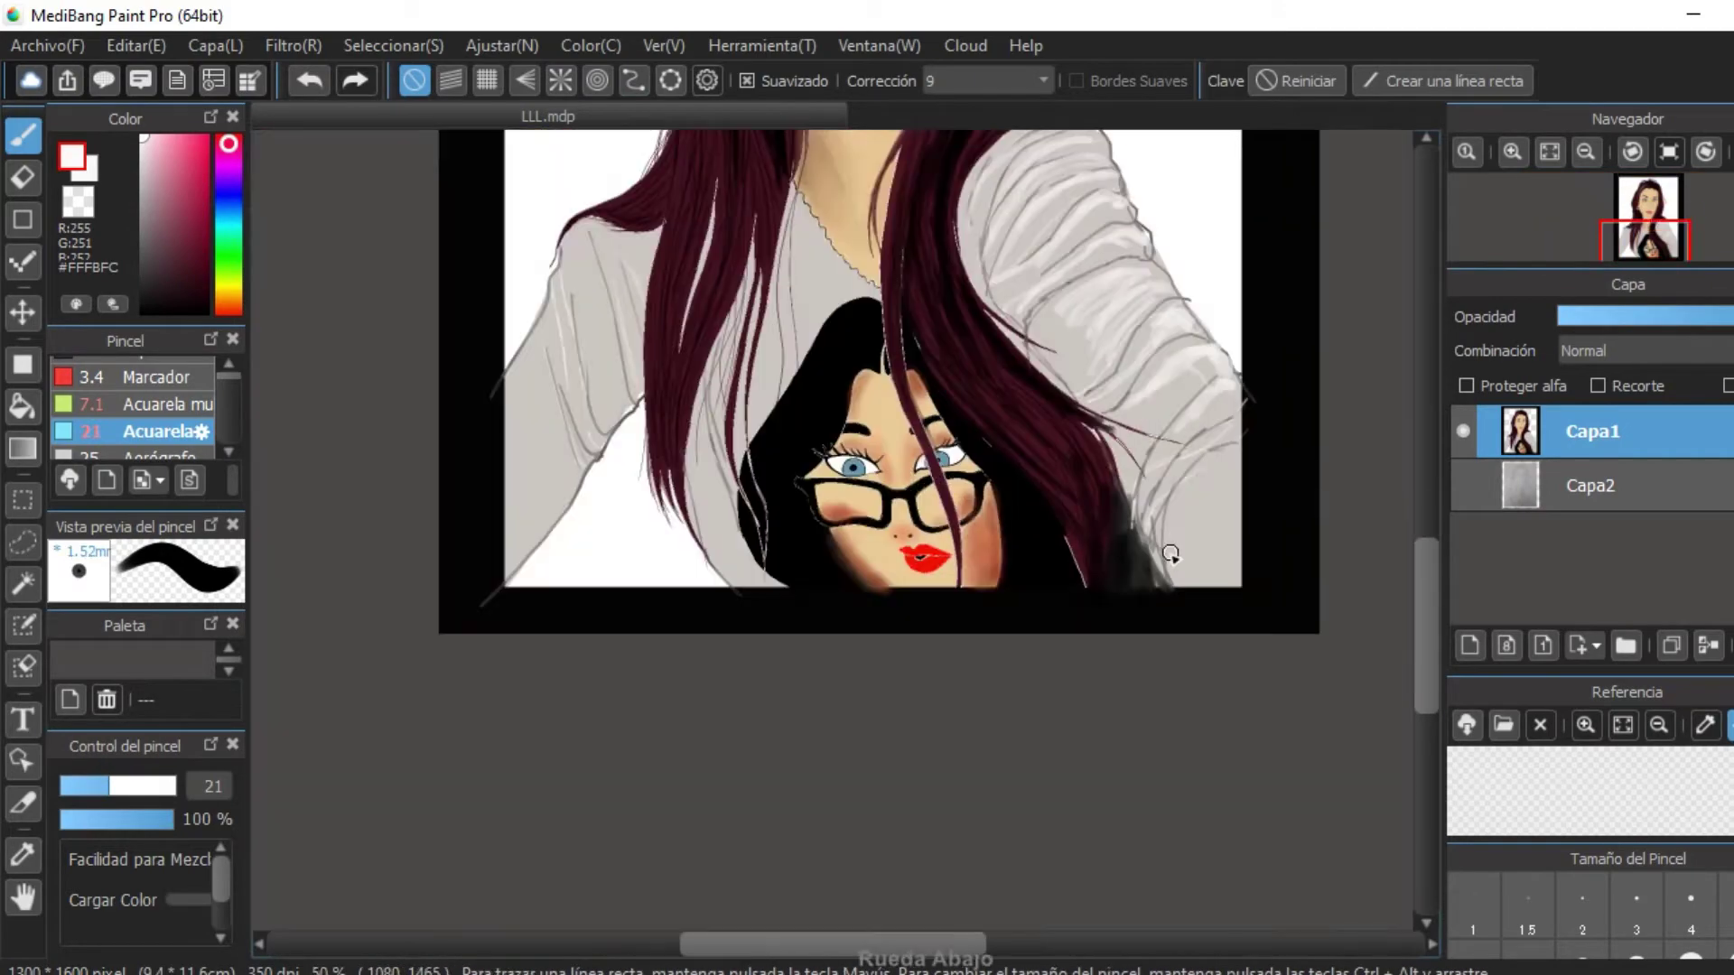
scroll(1254, 534, "up", 2)
scroll(943, 479, "down", 1)
scroll(943, 480, "down", 1)
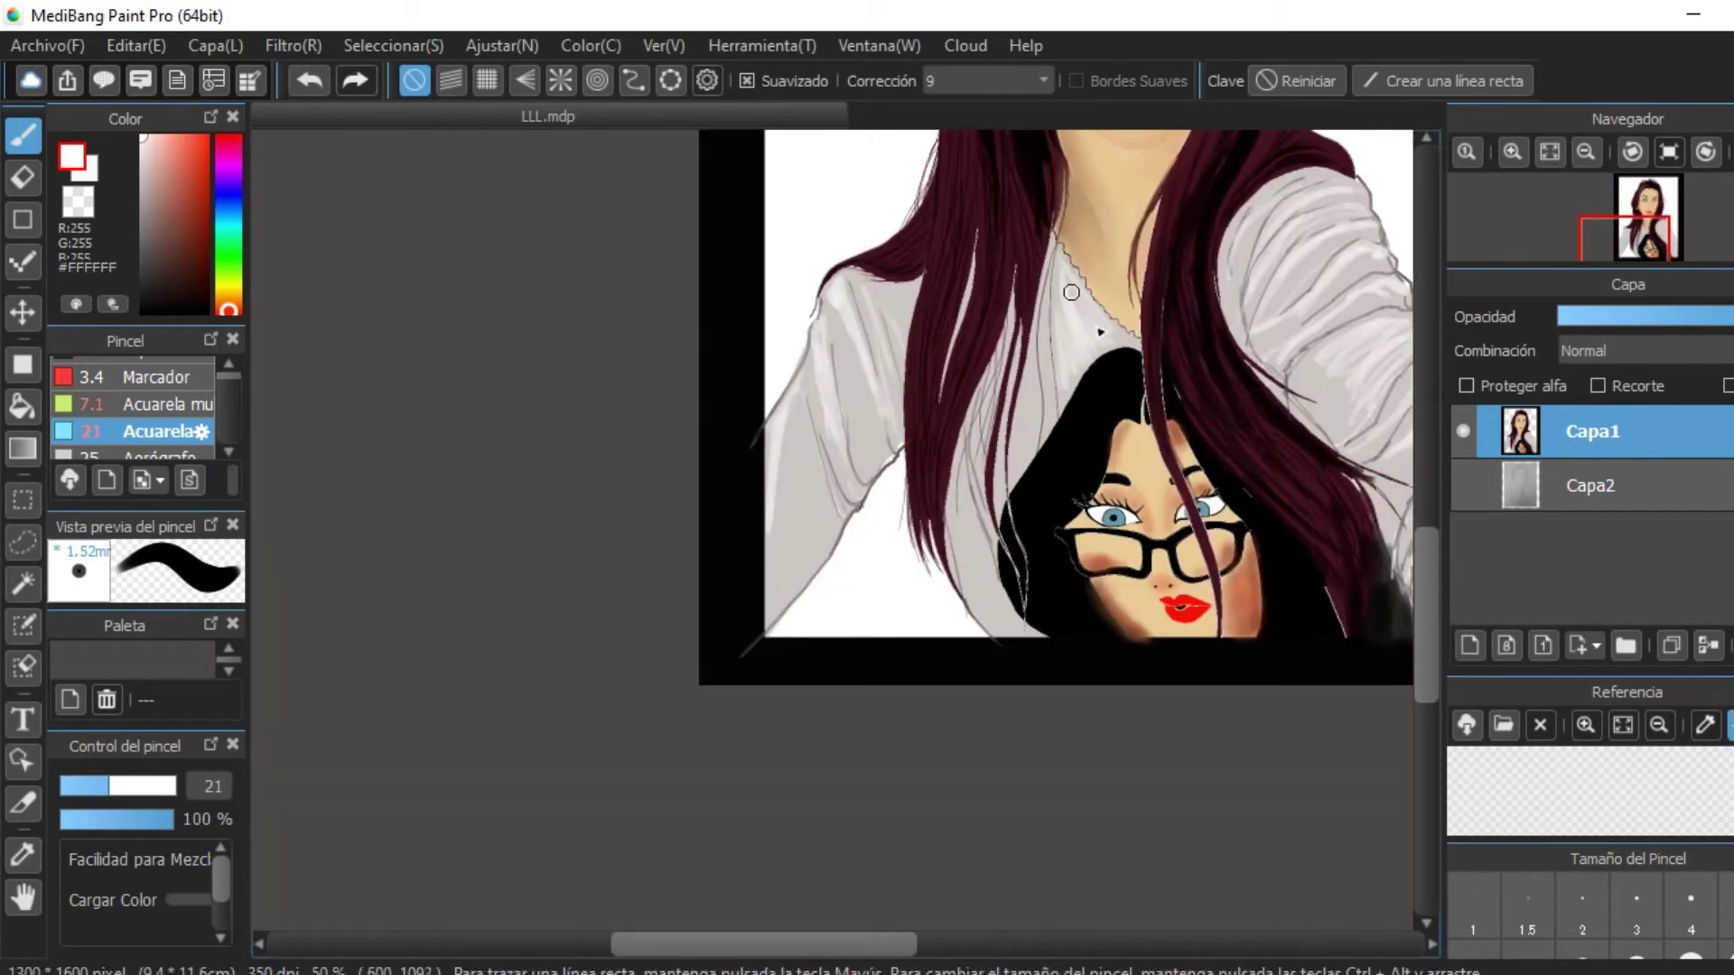
Tone the long hair strands over the sweater with #2E0B15 using the size 21 brush at 8% opacity.
scroll(971, 589, "down", 2)
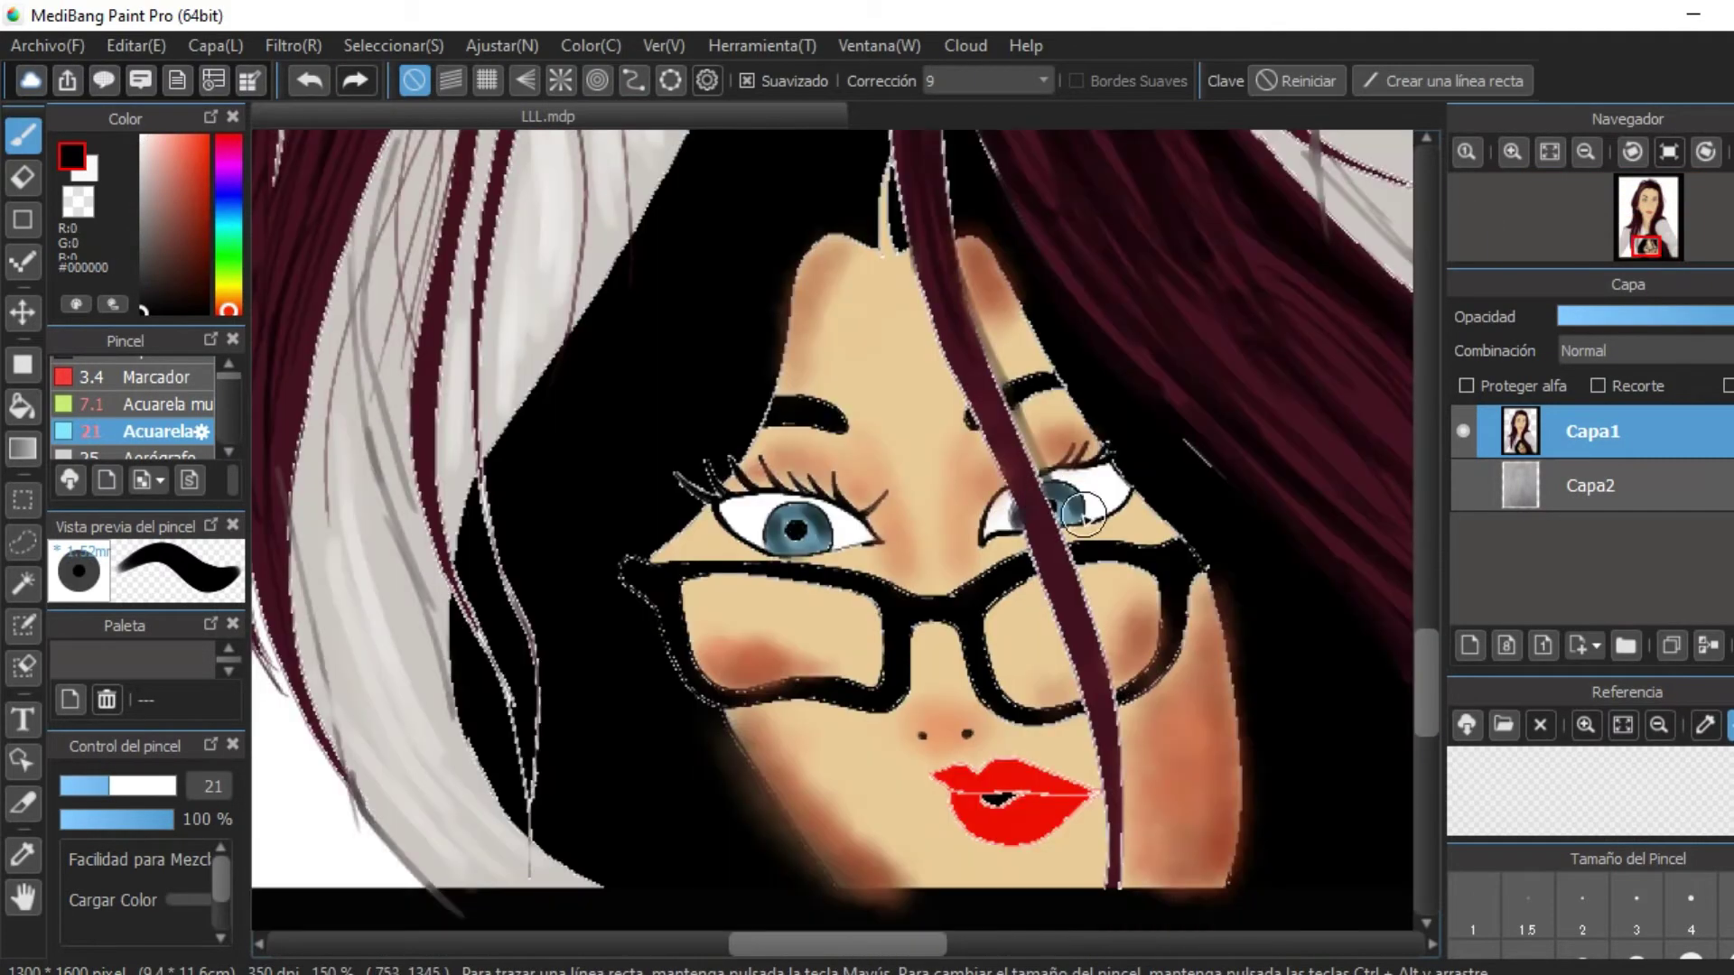
scroll(903, 578, "up", 2)
scroll(794, 602, "down", 1)
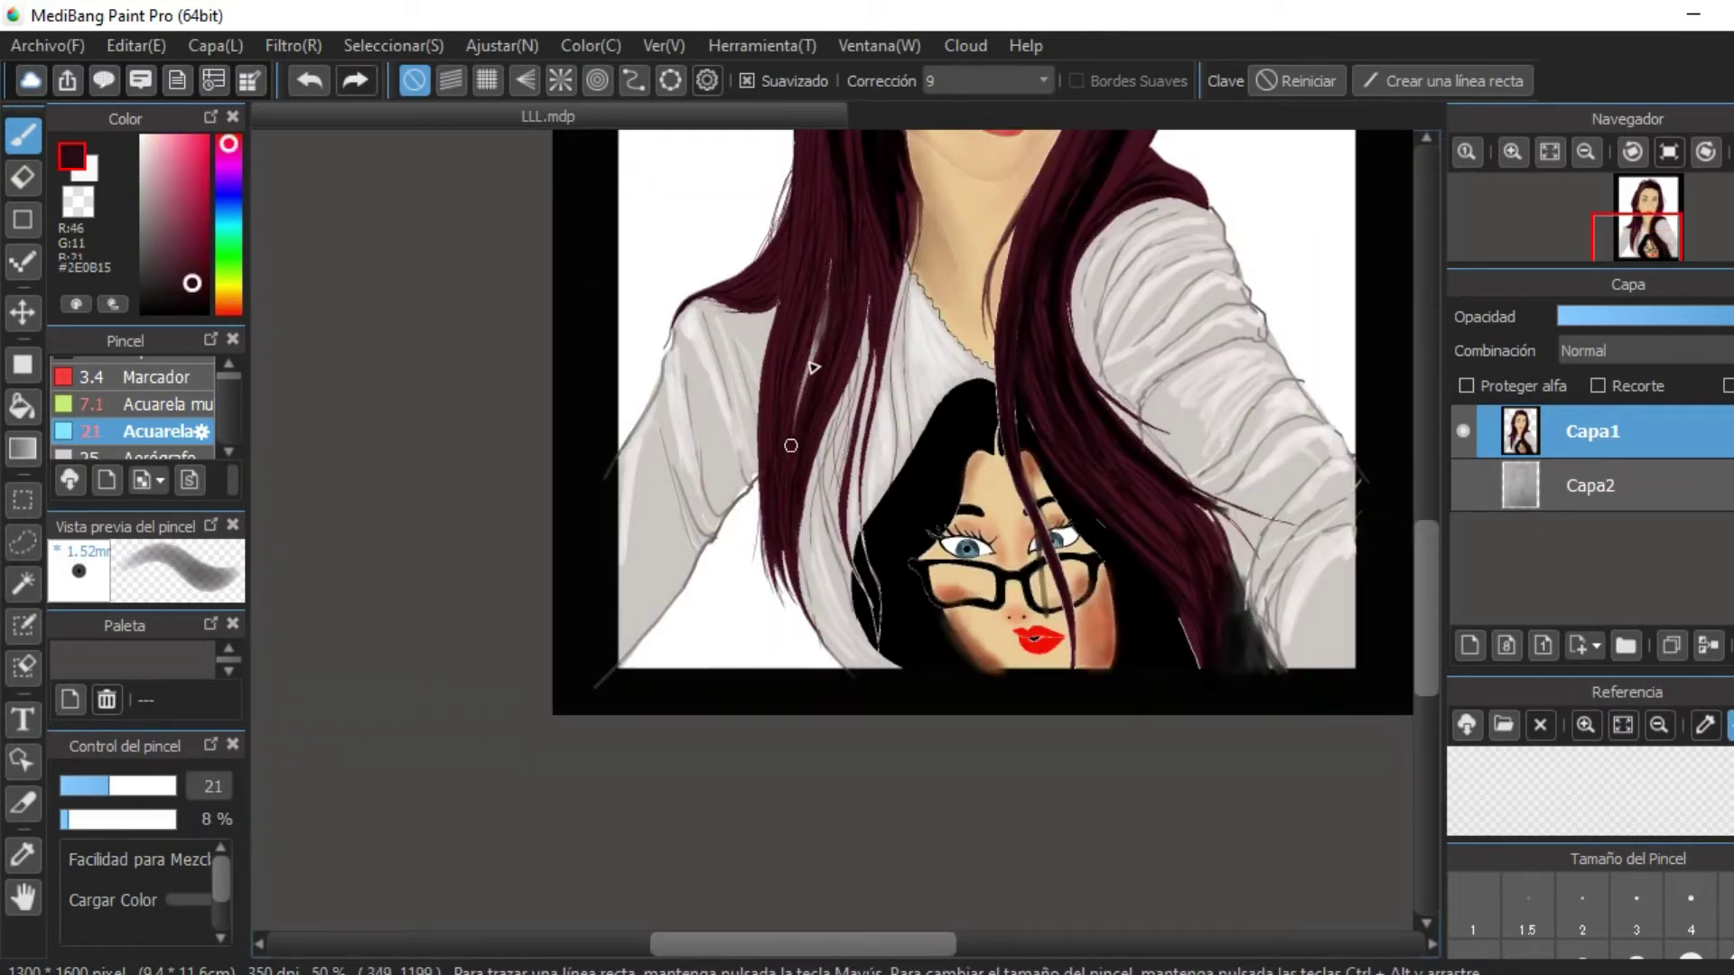
Brighten the lip highlights and the nose ring with white using the 4.9 brush at 100% opacity.
key("x")
scroll(793, 445, "down", 4)
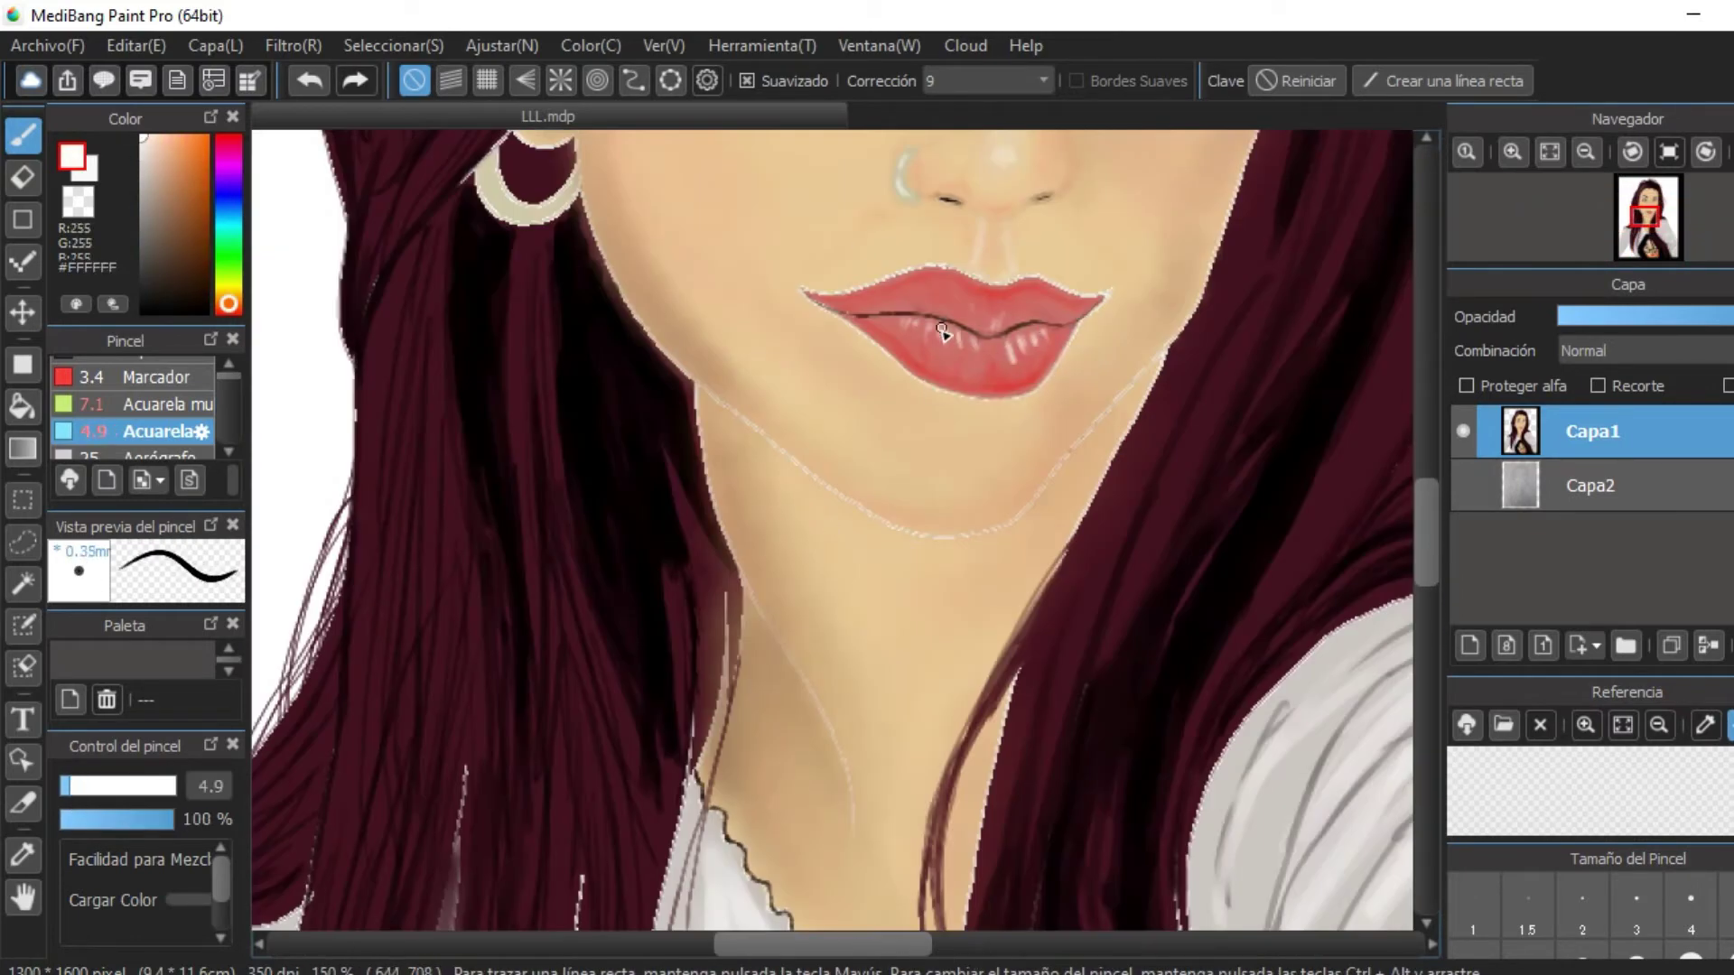
scroll(942, 332, "up", 4)
Softly shade the jawline with black using the 9.3 brush at 1% opacity.
left_click(142, 308)
scroll(950, 576, "down", 5)
scroll(1216, 375, "up", 5)
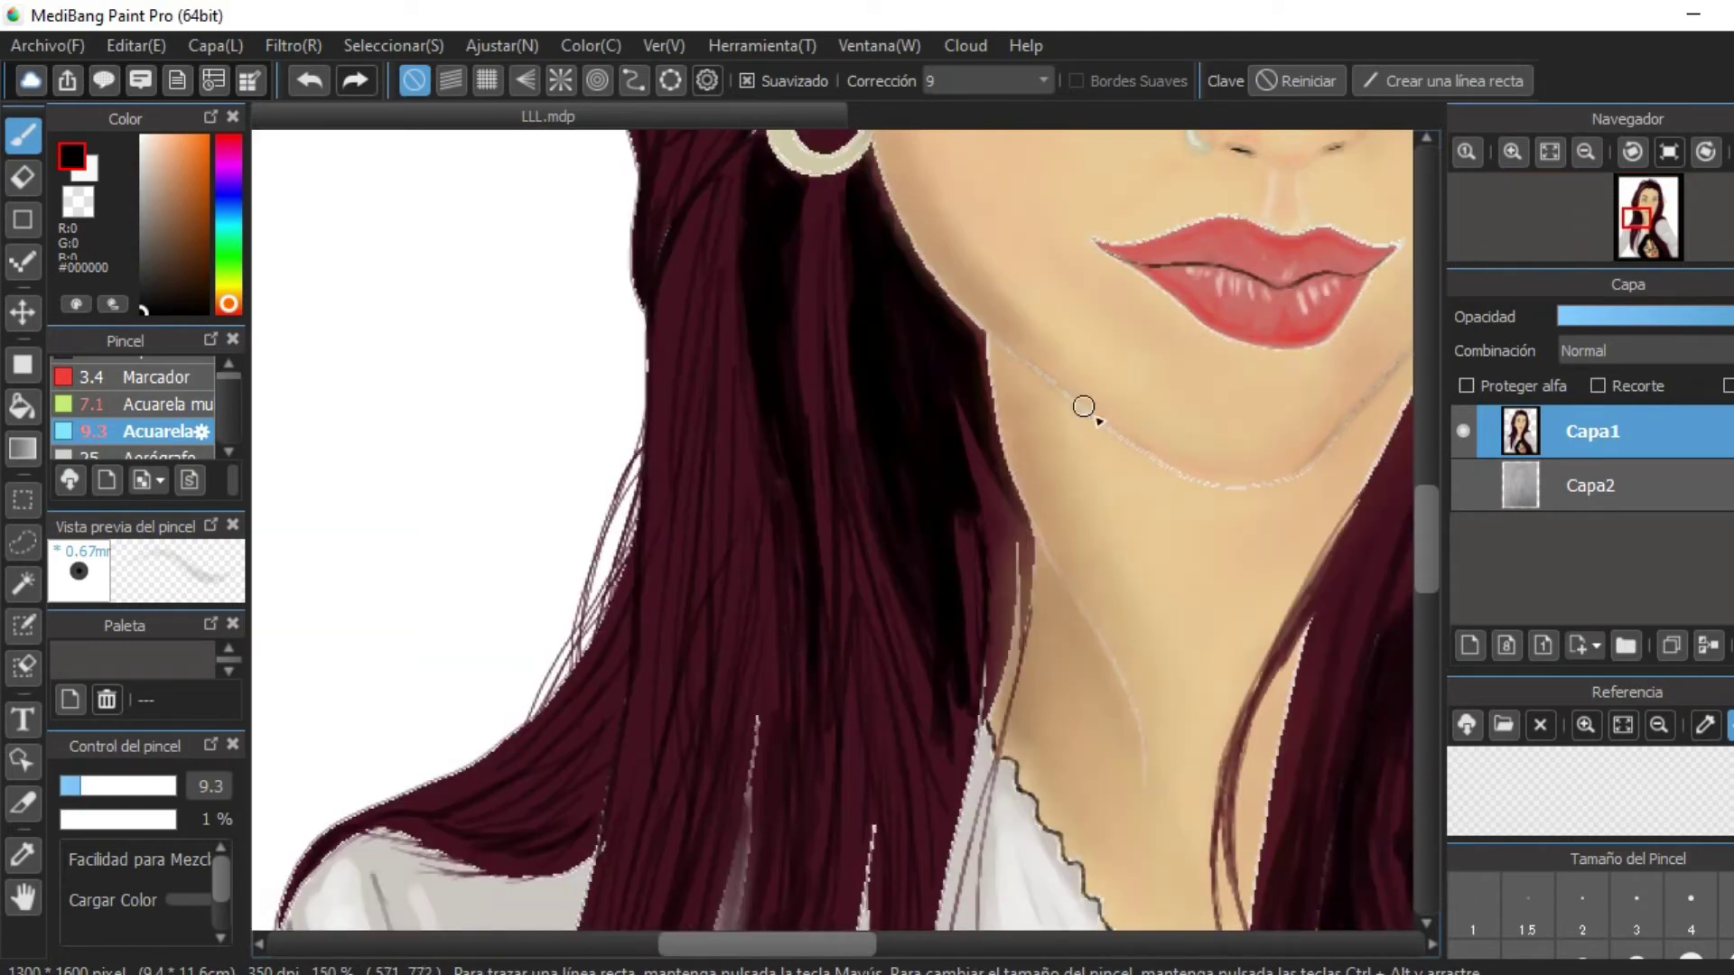
Cover the white fringe around the eyebrow's outer tail with skin tone #EACB99 using the 2.1 brush at 100% opacity.
scroll(1084, 407, "down", 5)
scroll(1174, 397, "up", 2)
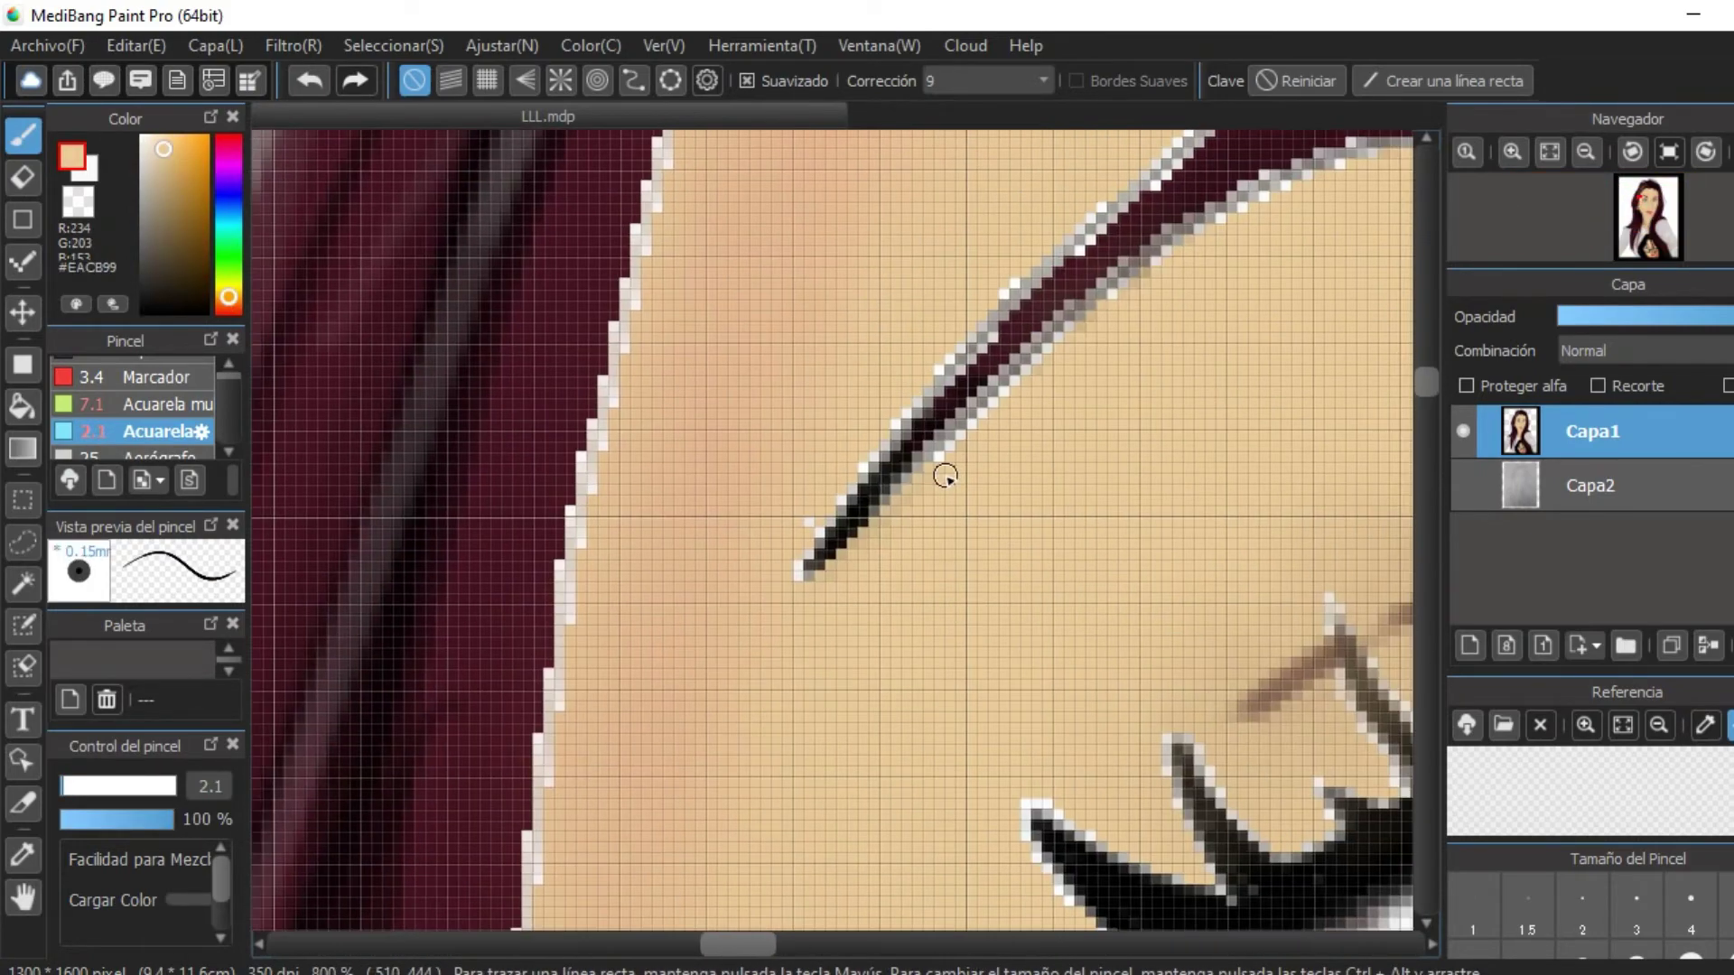
left_click_drag(940, 457, 795, 569)
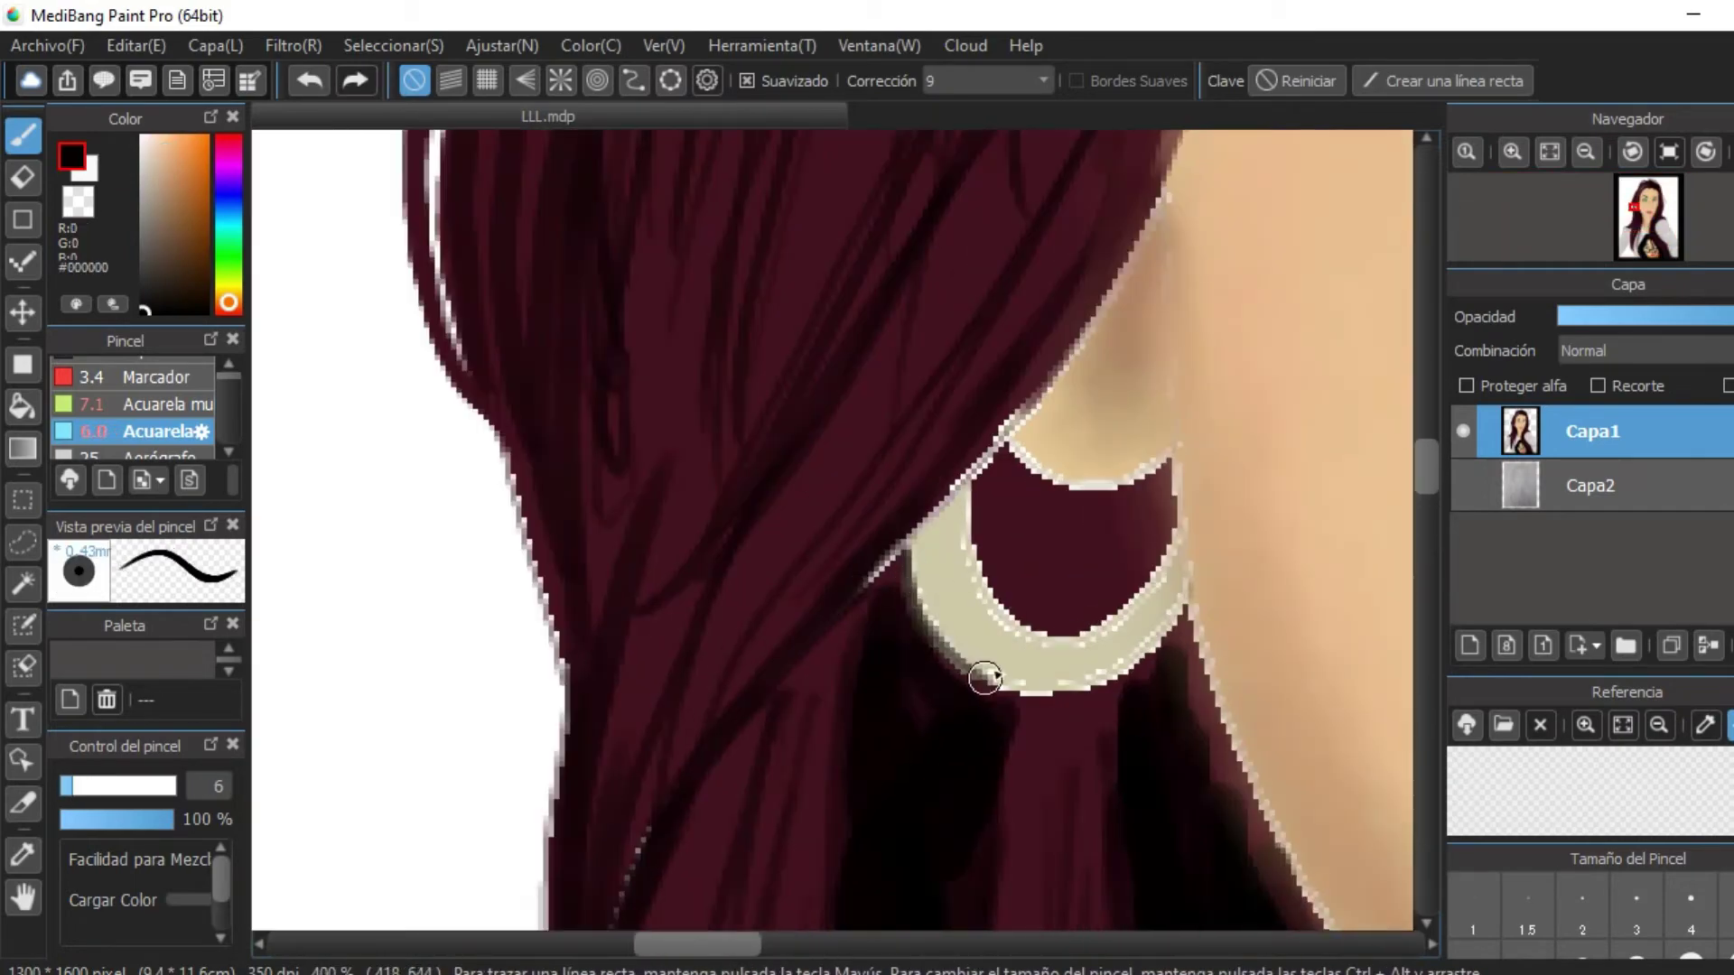
Outline the hoop earring and earlobe in black with the size 6 brush at 100%, and darken the area inside the hoop.
left_click_drag(1164, 623, 960, 476)
left_click_drag(1174, 460, 998, 442)
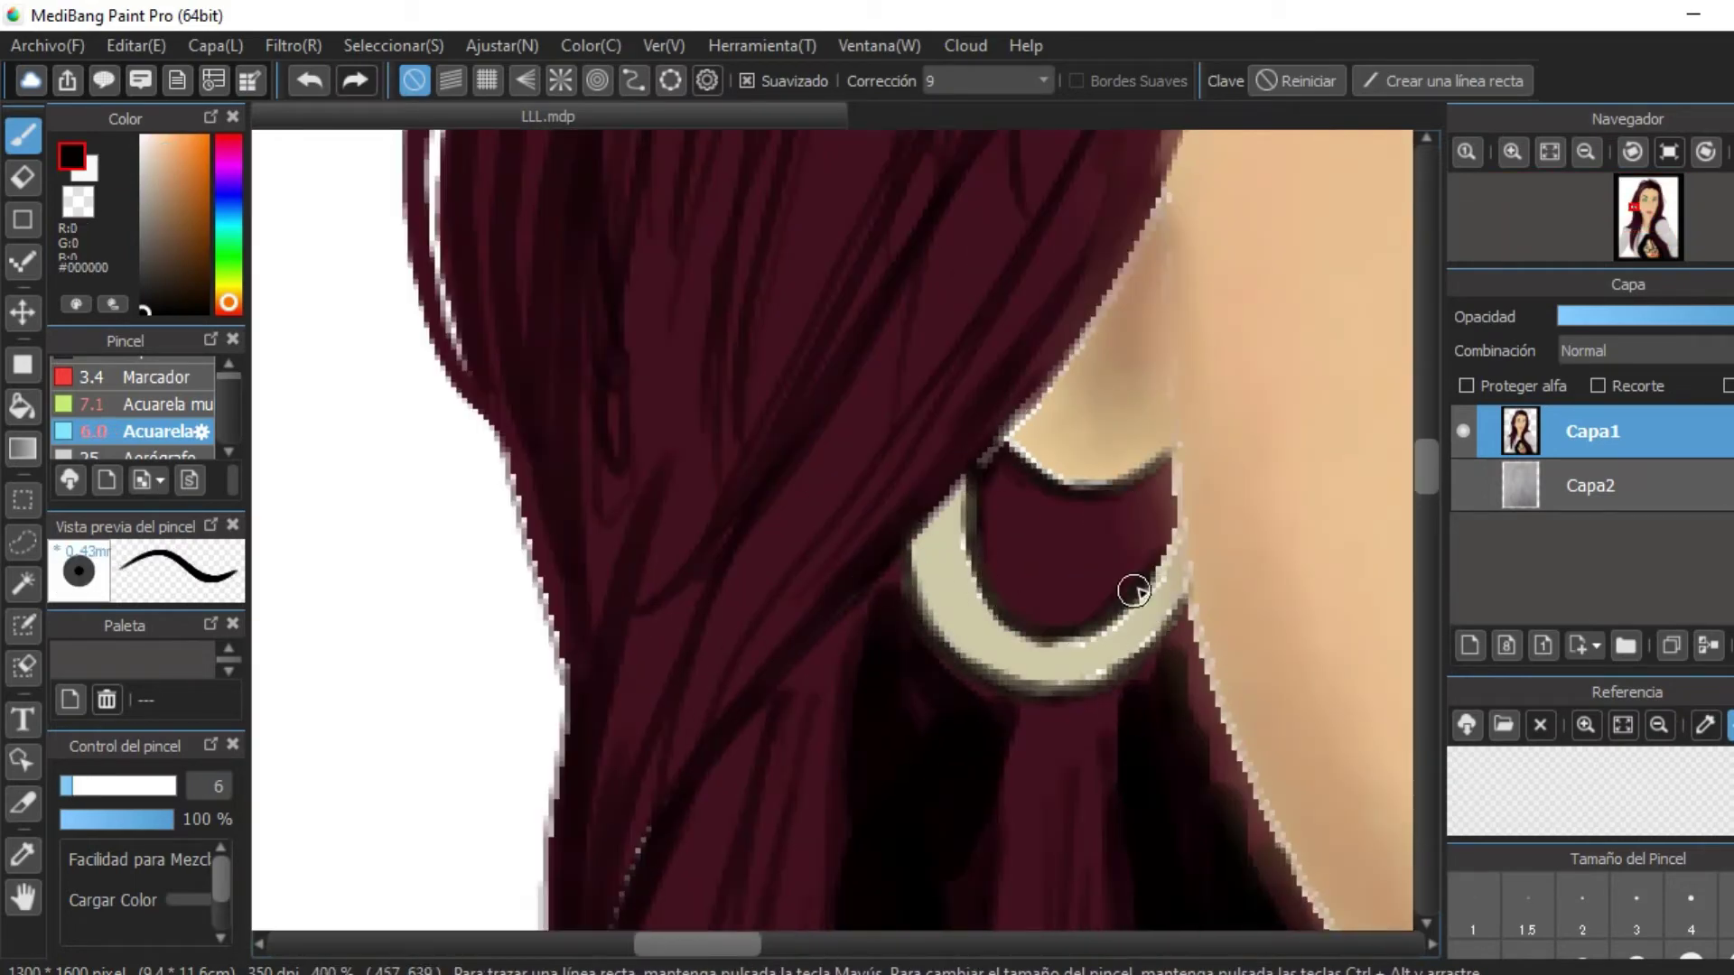
mouse_move(1134, 590)
left_mouse_down()
mouse_move(1053, 554)
mouse_move(975, 600)
mouse_move(955, 539)
mouse_move(1075, 666)
mouse_move(1161, 619)
mouse_move(1102, 605)
left_mouse_up()
scroll(965, 330, "down", 8)
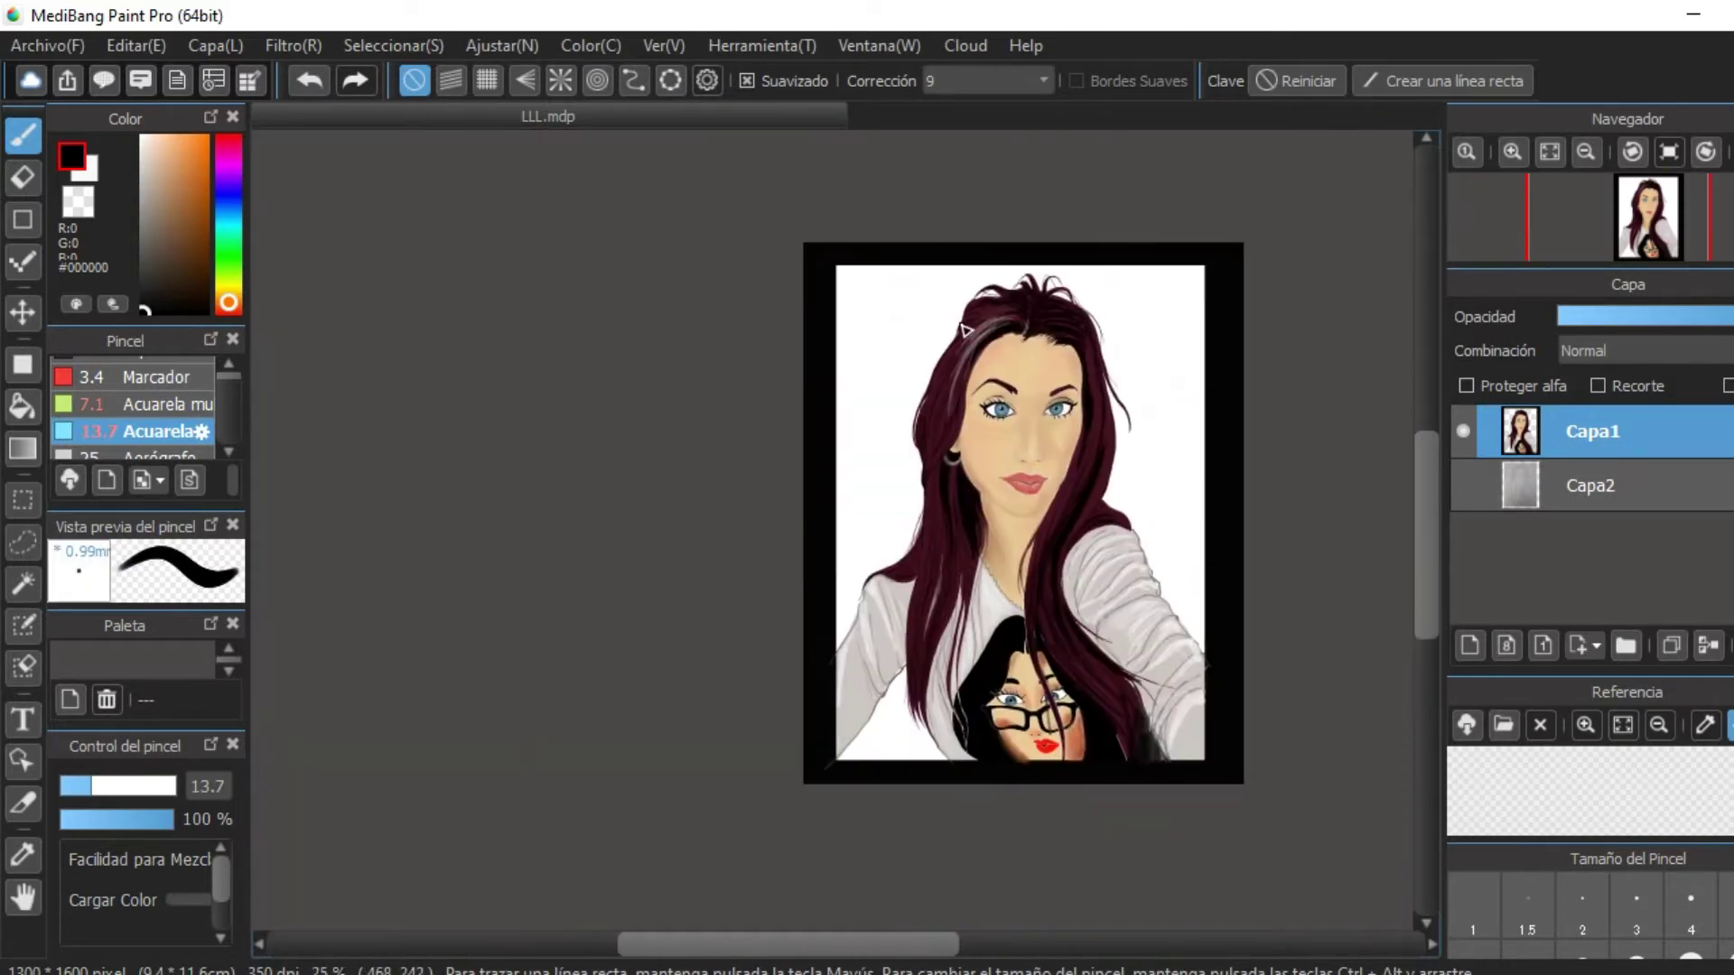
scroll(1073, 349, "up", 3)
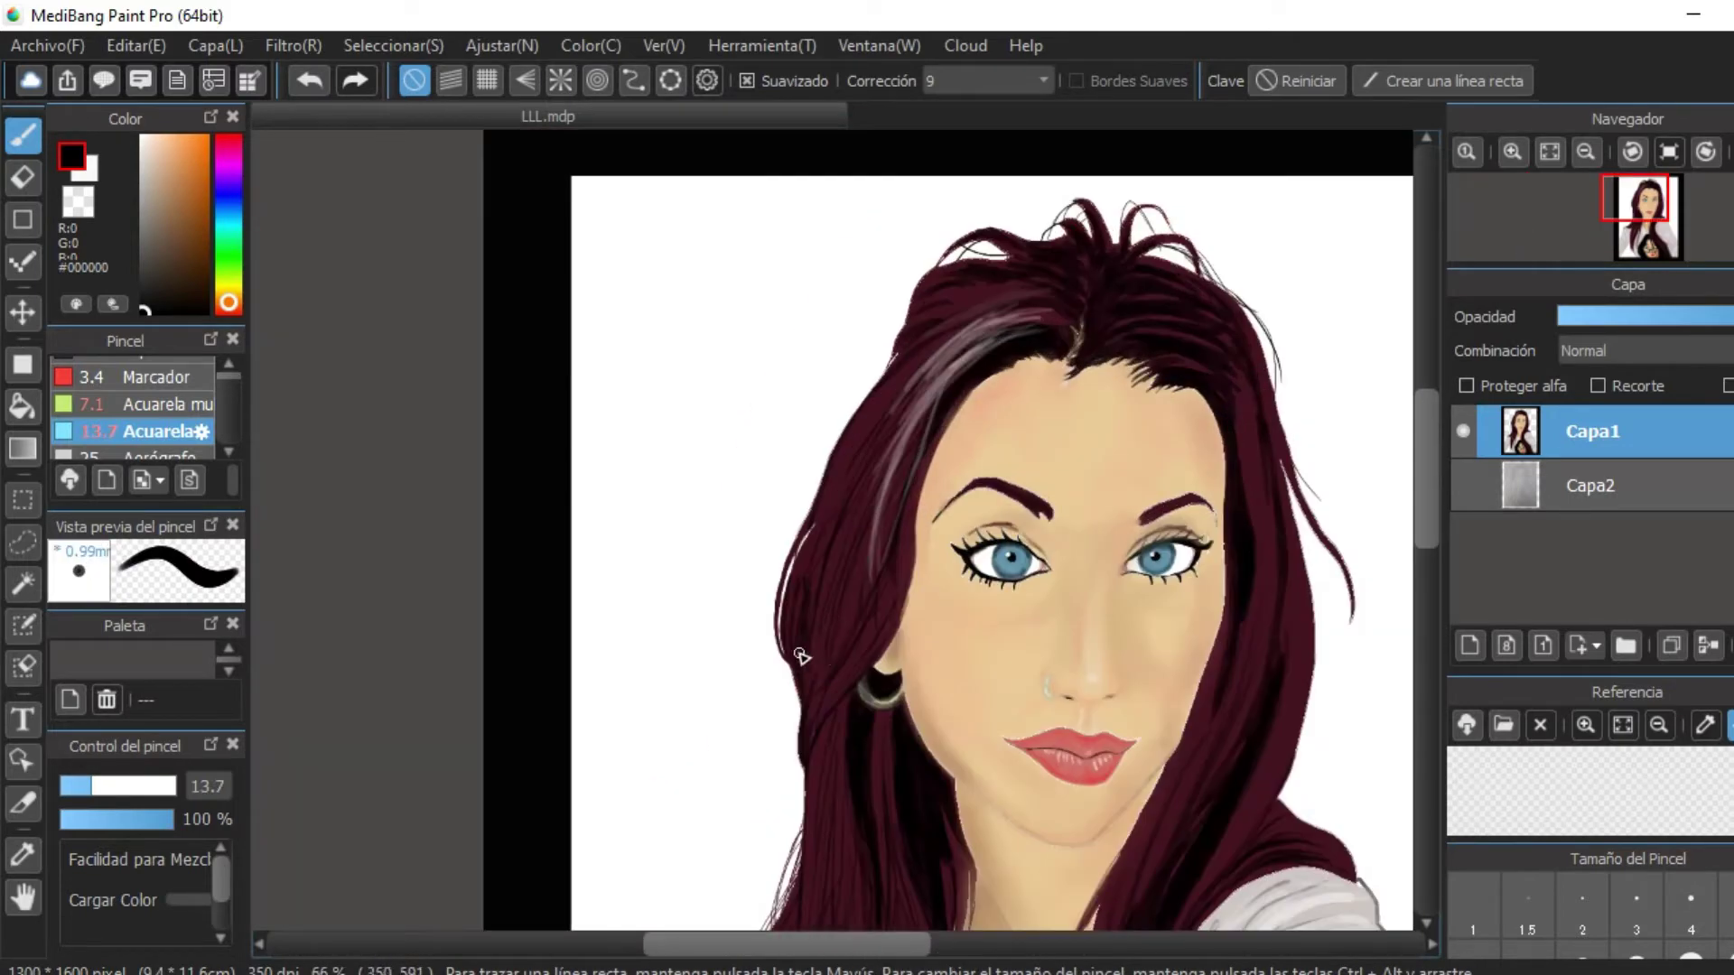
Clean up the white edges of the forehead hairline with black and skin tone #E7BE93 using the 3.2 brush.
scroll(1012, 372, "up", 5)
left_click(963, 337, "alt")
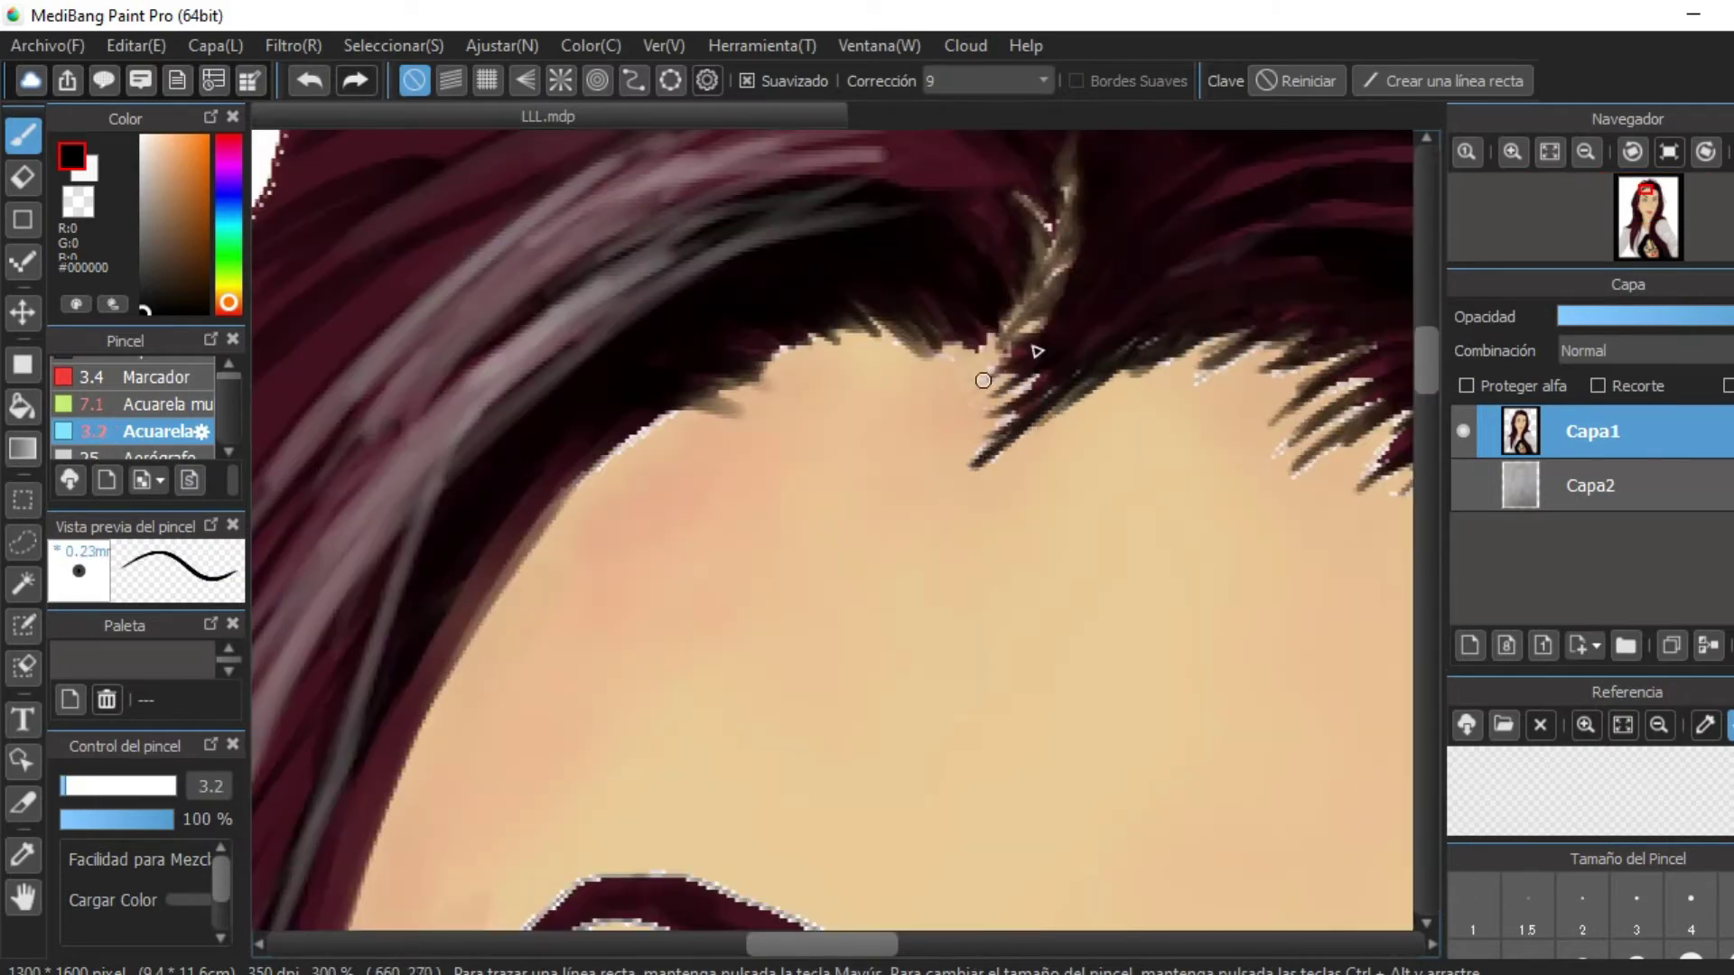
scroll(1126, 368, "down", 3)
scroll(1103, 268, "up", 3)
scroll(1103, 267, "up", 2)
scroll(1258, 290, "down", 6)
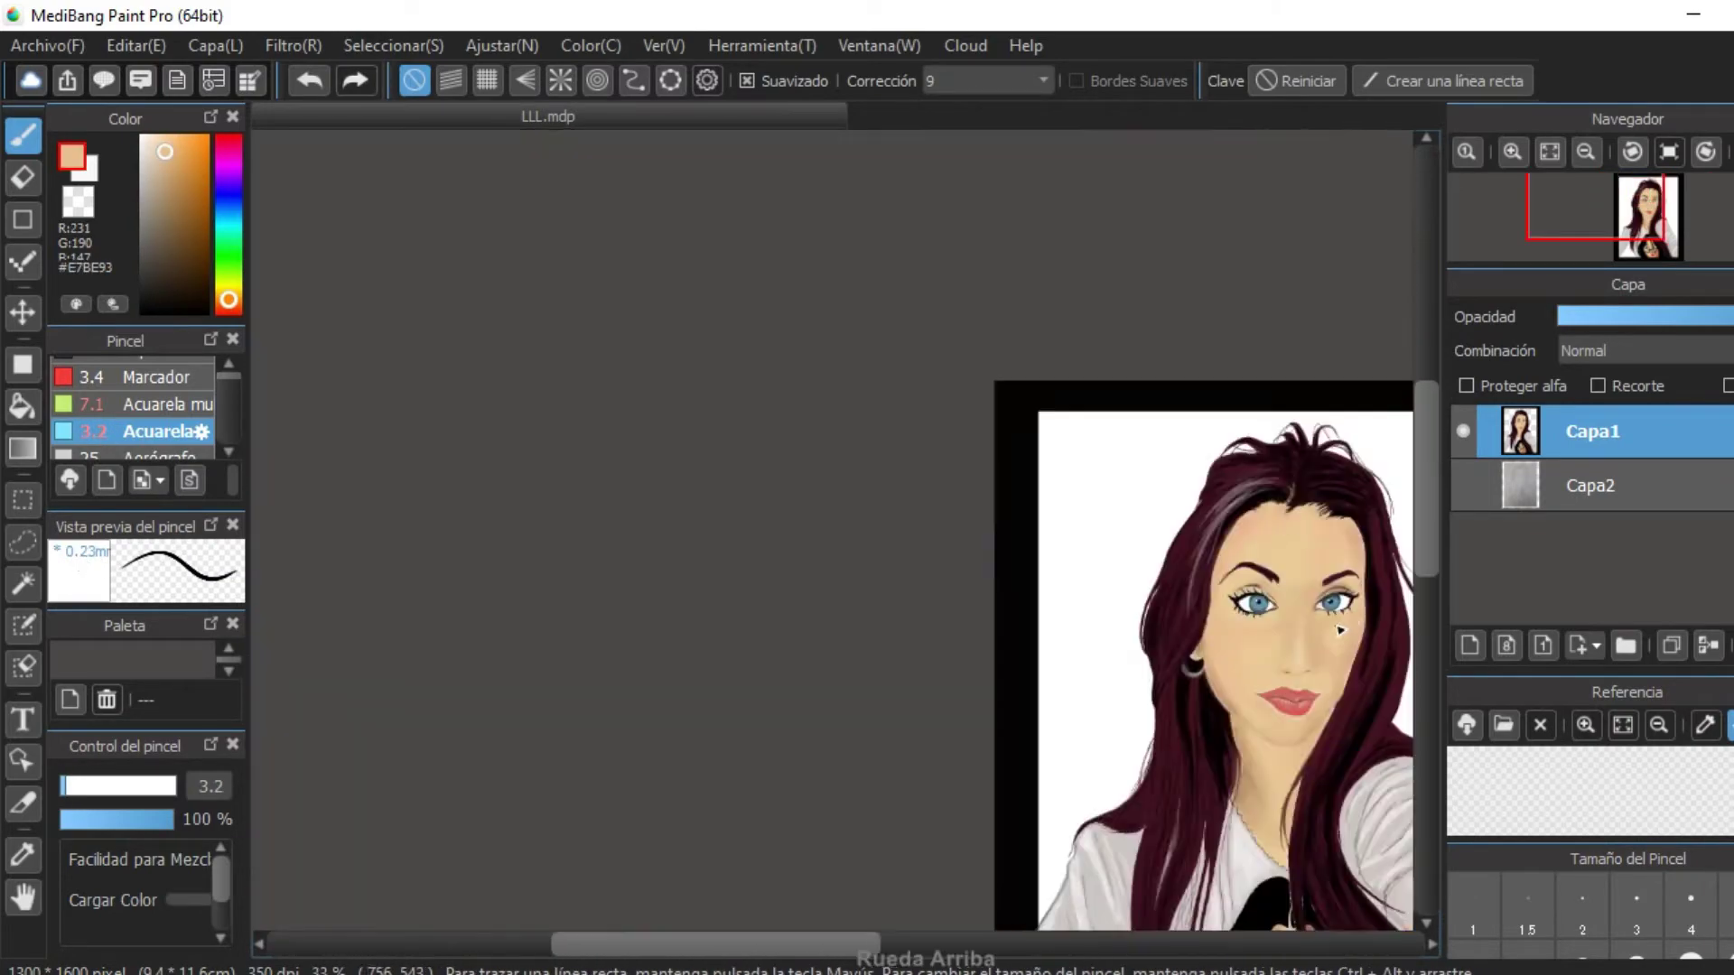
Paint over the white edge between the cheek, jaw and hair with #C8A27B using the 8.7 brush at 100% opacity.
scroll(849, 533, "up", 2)
left_click(77, 792)
right_click(1004, 635)
scroll(1000, 640, "down", 2)
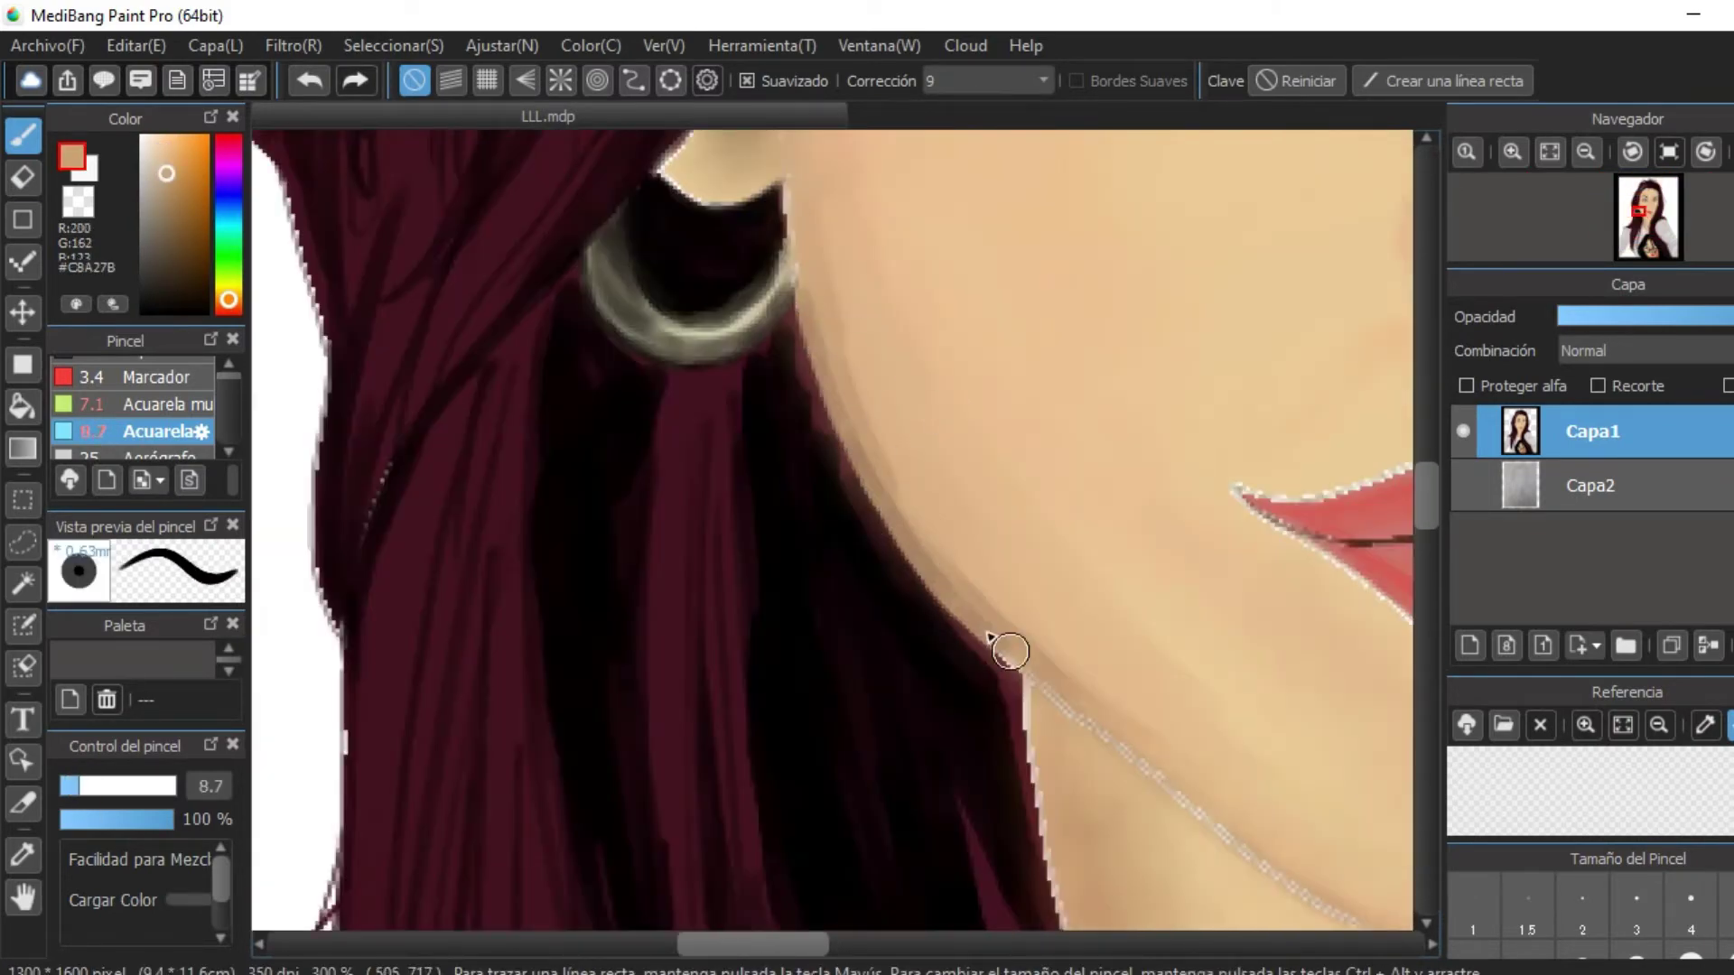
scroll(1107, 542, "up", 5)
Shade along the chin and jawline with dark brown #3C2103 using the size 17 brush at 1% opacity.
scroll(1250, 639, "up", 8)
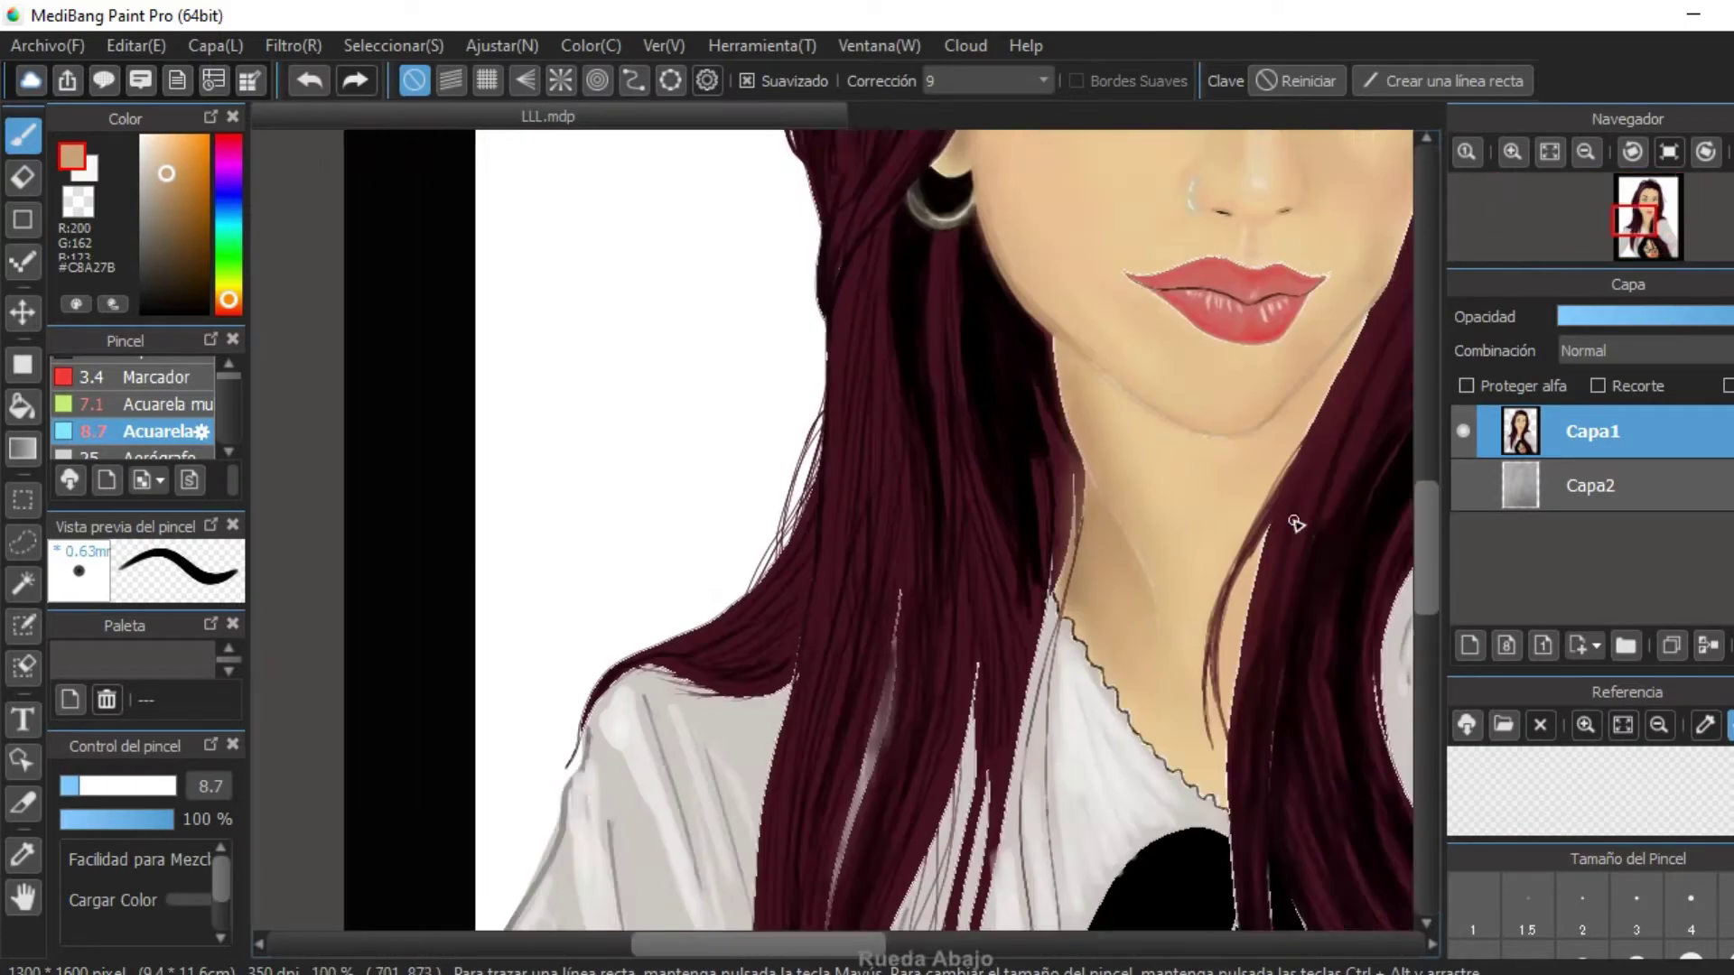
right_click(1144, 526)
scroll(1164, 506, "down", 1)
right_click(1114, 588)
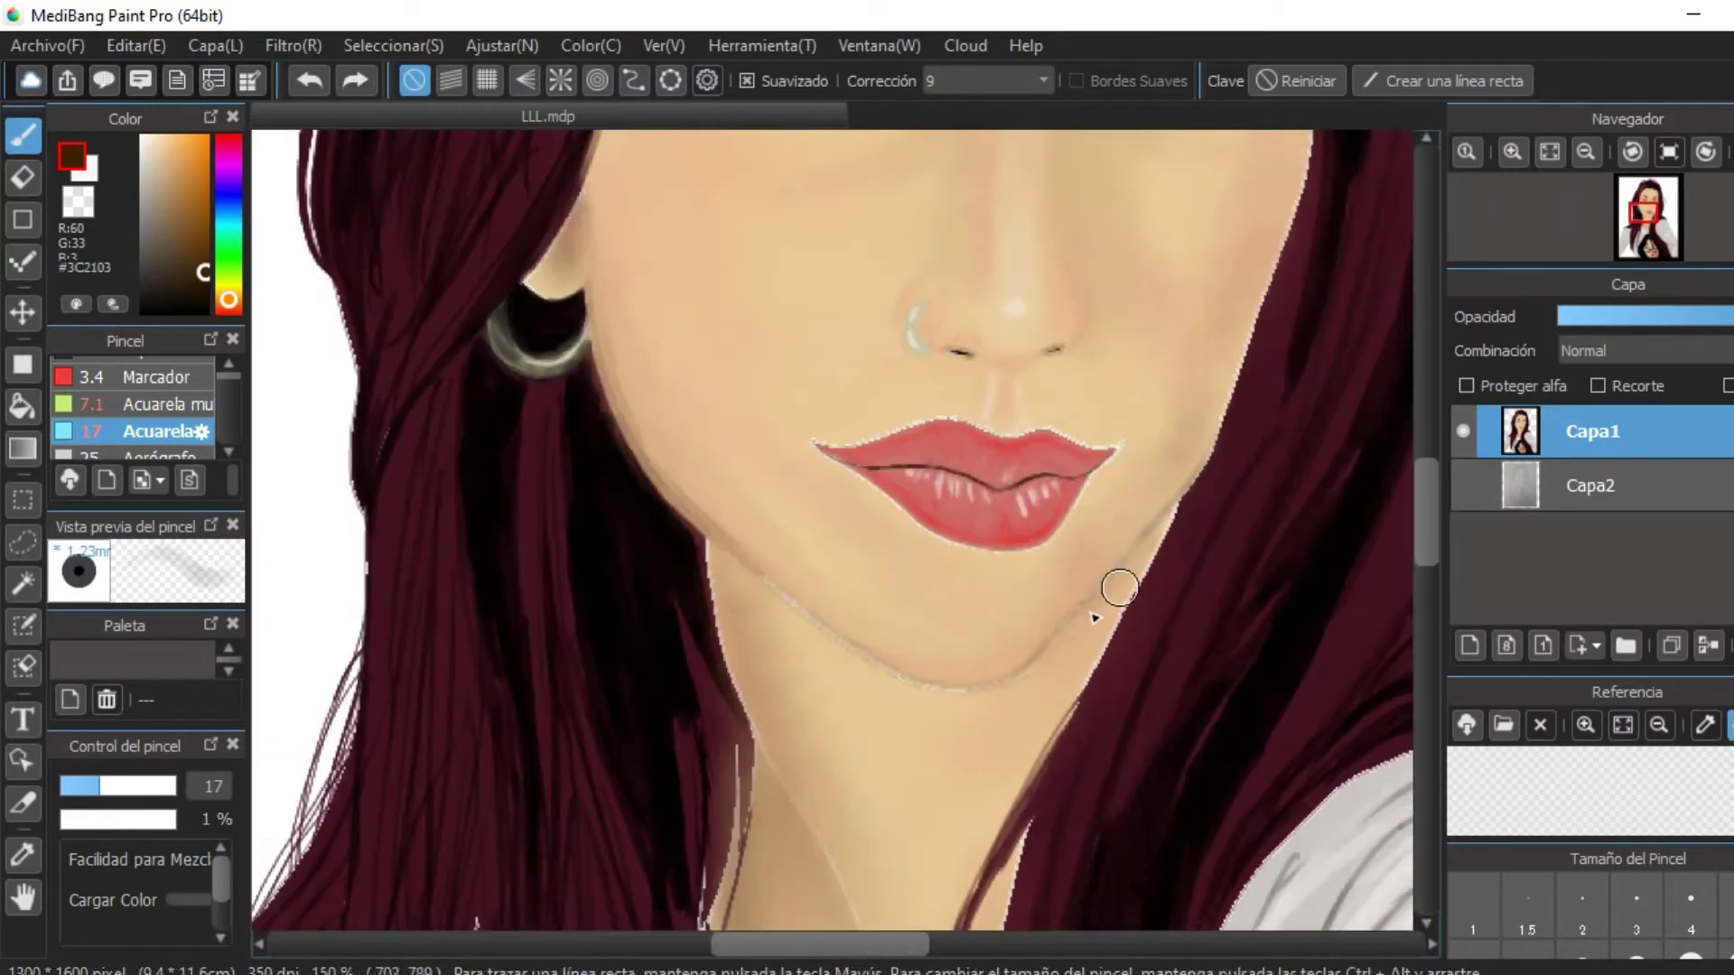
Cover the white edge of the hair beside the jaw and neck with #4A1422 using the size 7 and 2.8 brushes at 100%.
scroll(1075, 479, "up", 2)
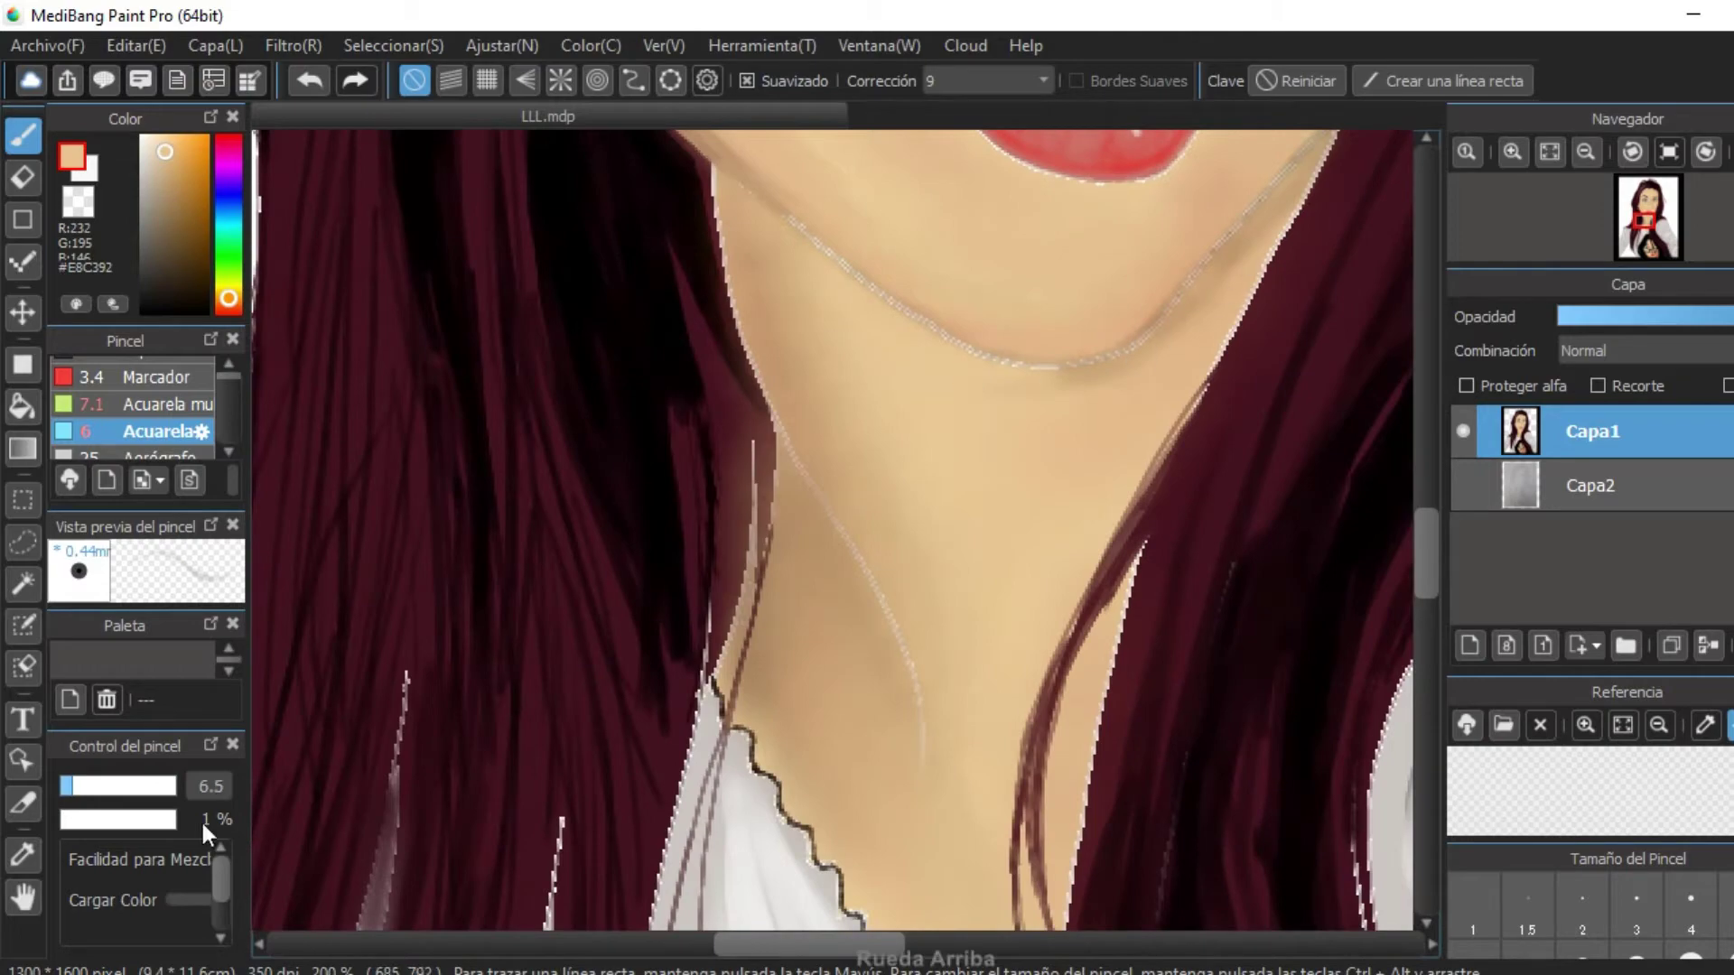
right_click(1315, 220)
scroll(1315, 220, "up", 2)
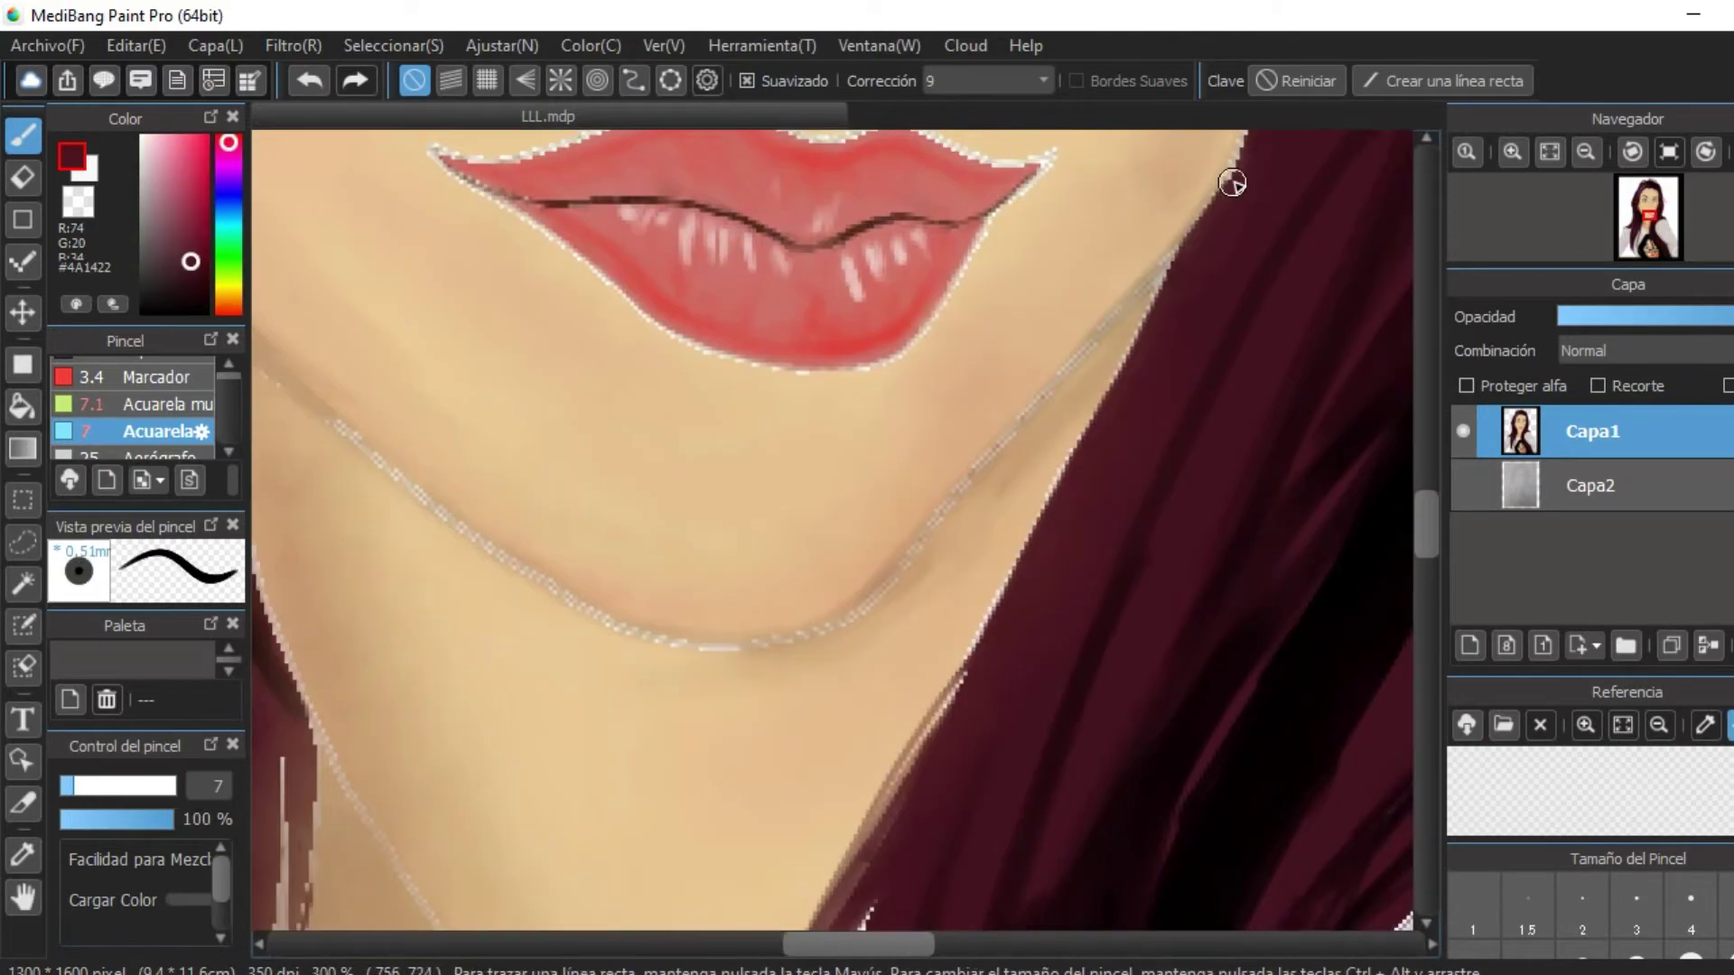
scroll(1232, 183, "down", 4)
scroll(1040, 500, "up", 4)
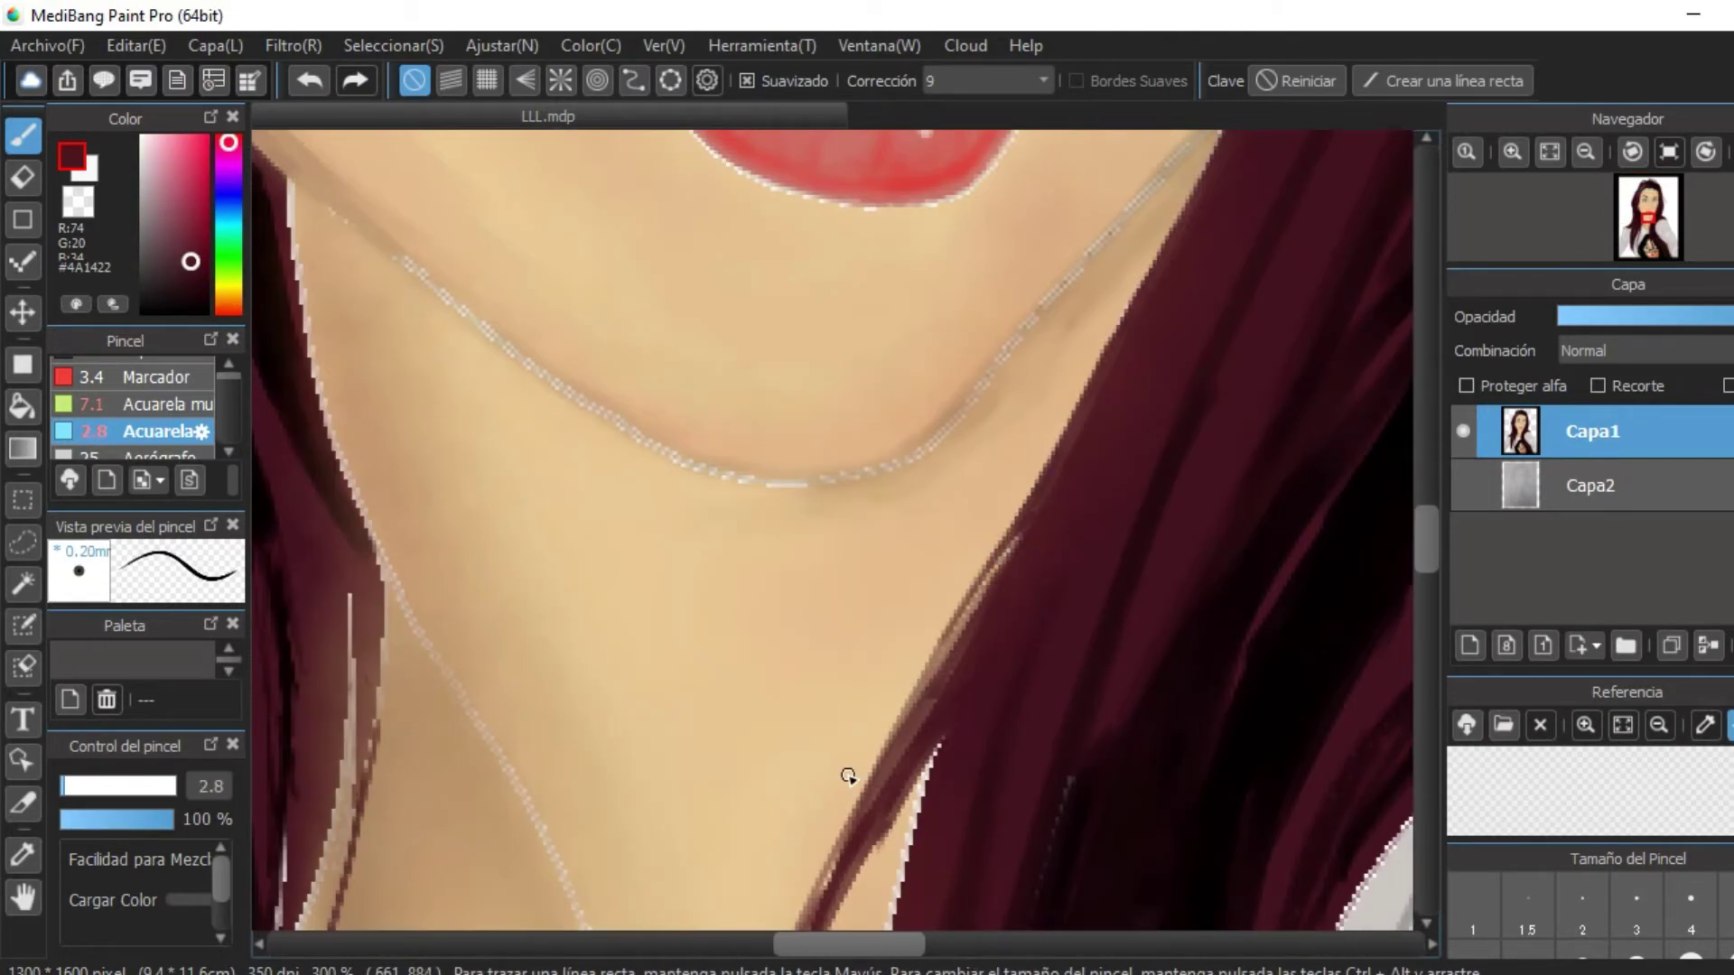
Darken the mouth line between the lips with black using the 2.8 watercolour brush at 100% opacity.
scroll(847, 776, "down", 6)
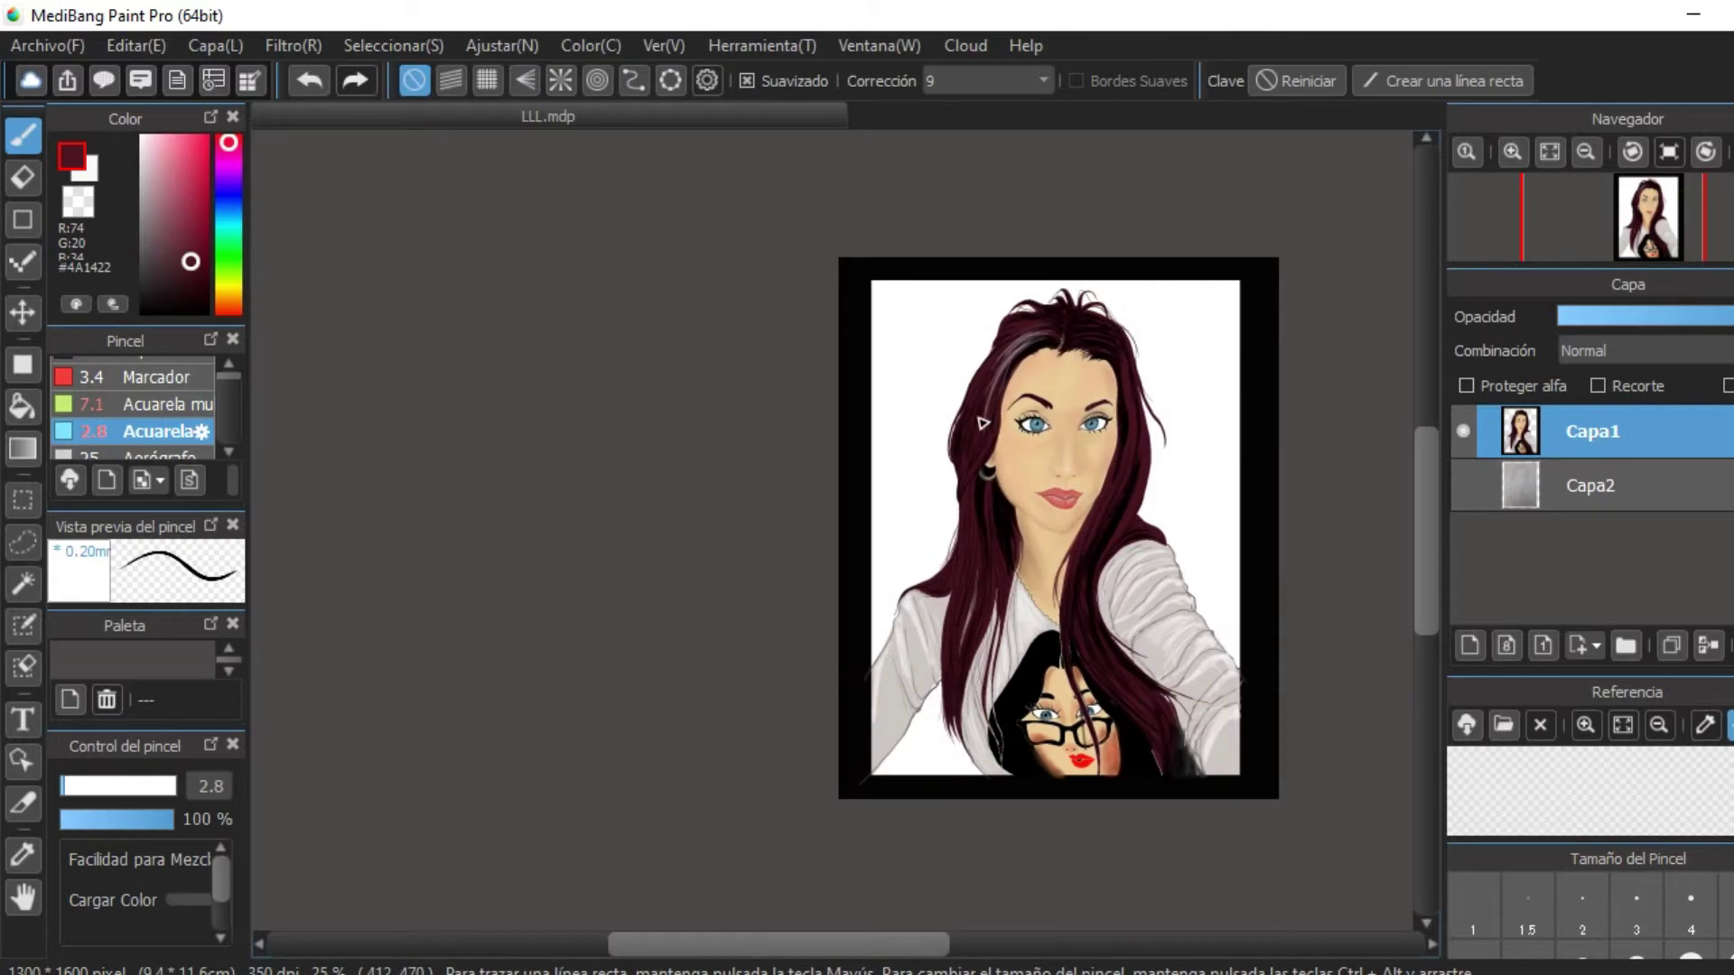
scroll(1147, 477, "up", 10)
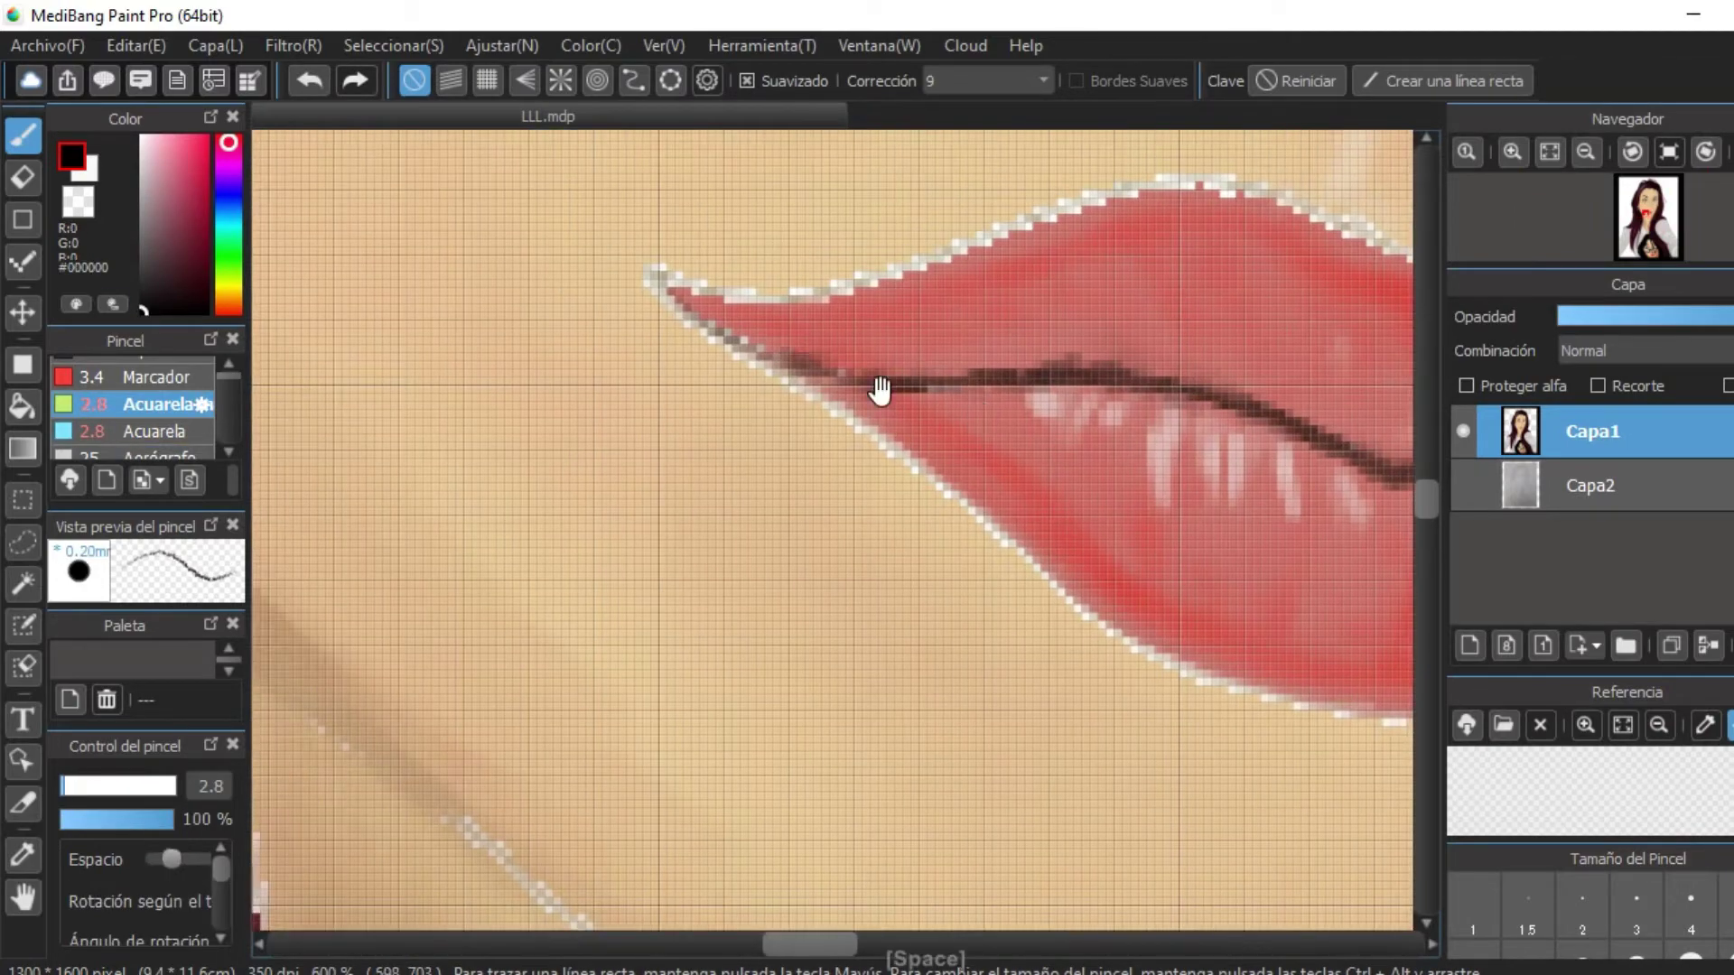
scroll(1237, 384, "down", 2)
left_click(1237, 384, "alt")
left_click_drag(824, 440, 1059, 490)
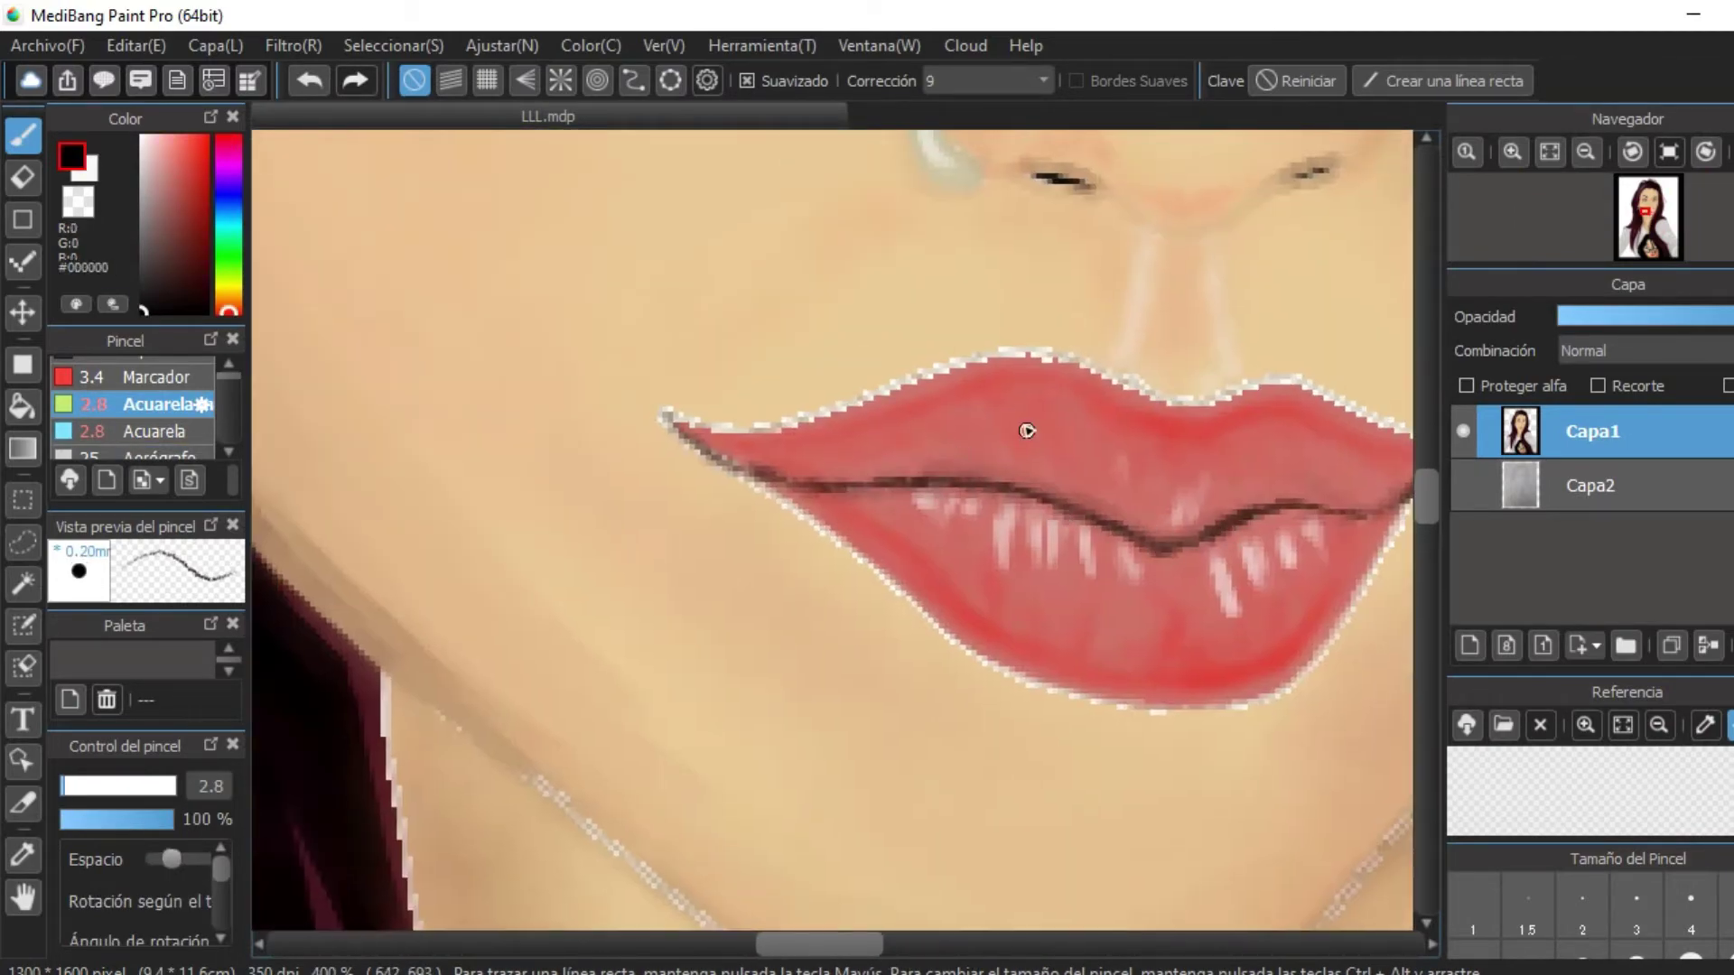
scroll(1027, 431, "down", 5)
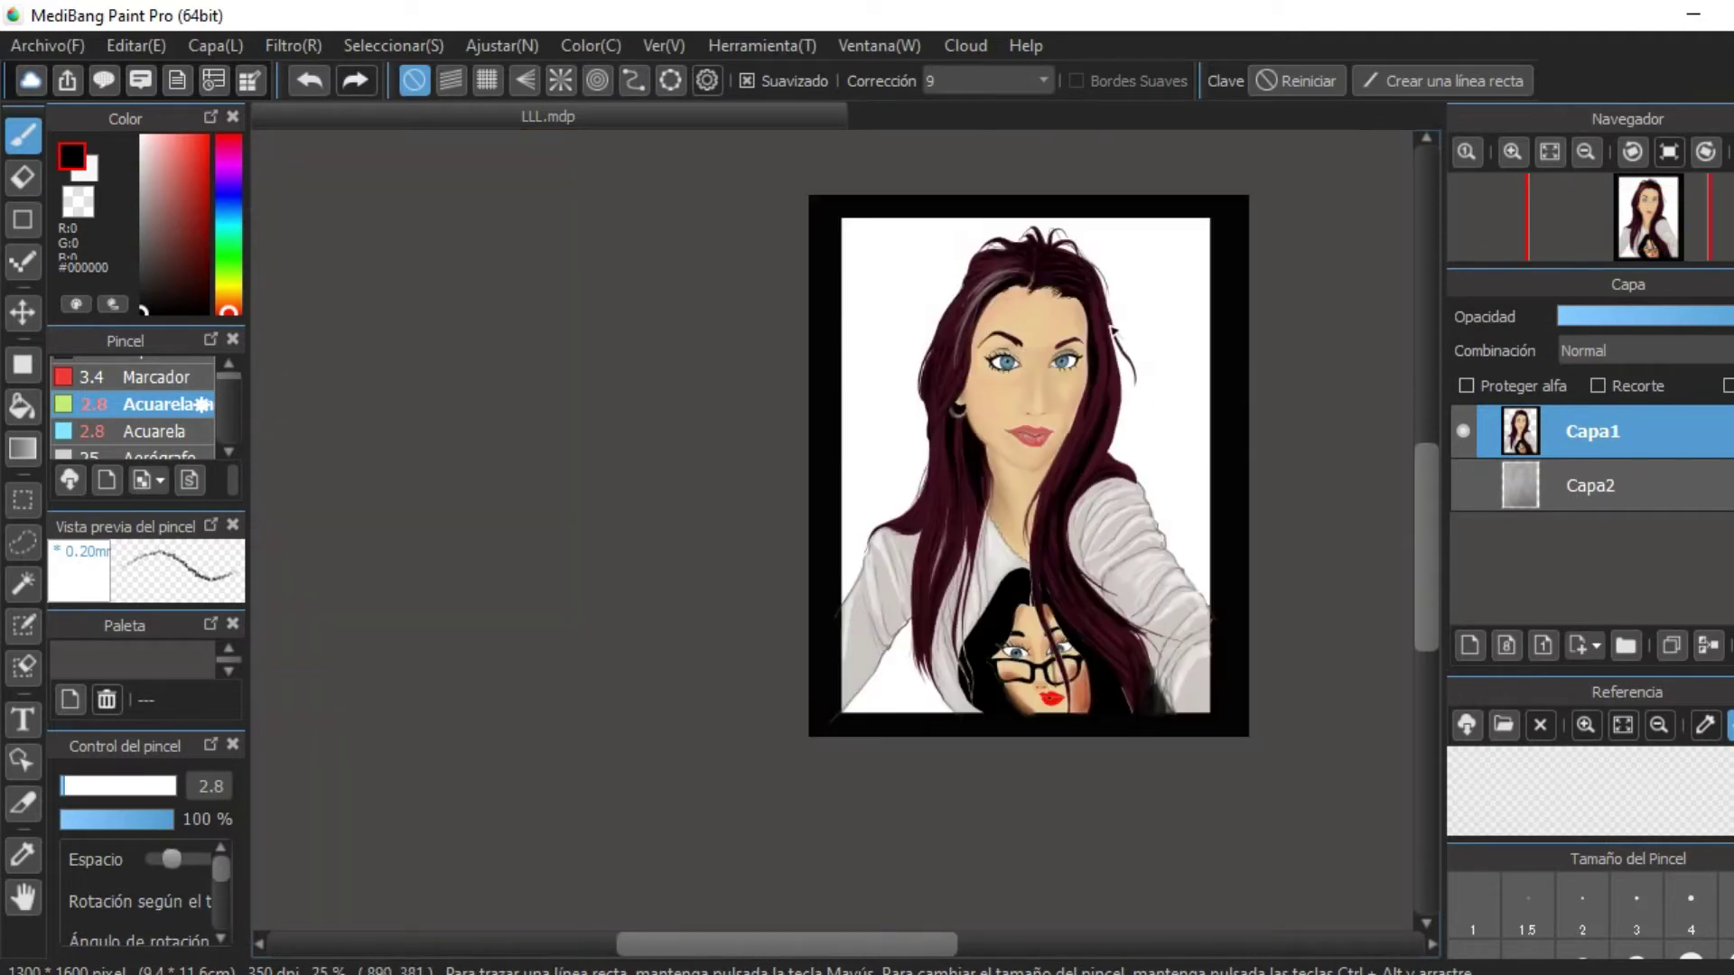
Cover the white edges around the crown hair and its loose strands with #441120 and #1C050B using the 2.8 brush at 100%.
scroll(1045, 282, "up", 3)
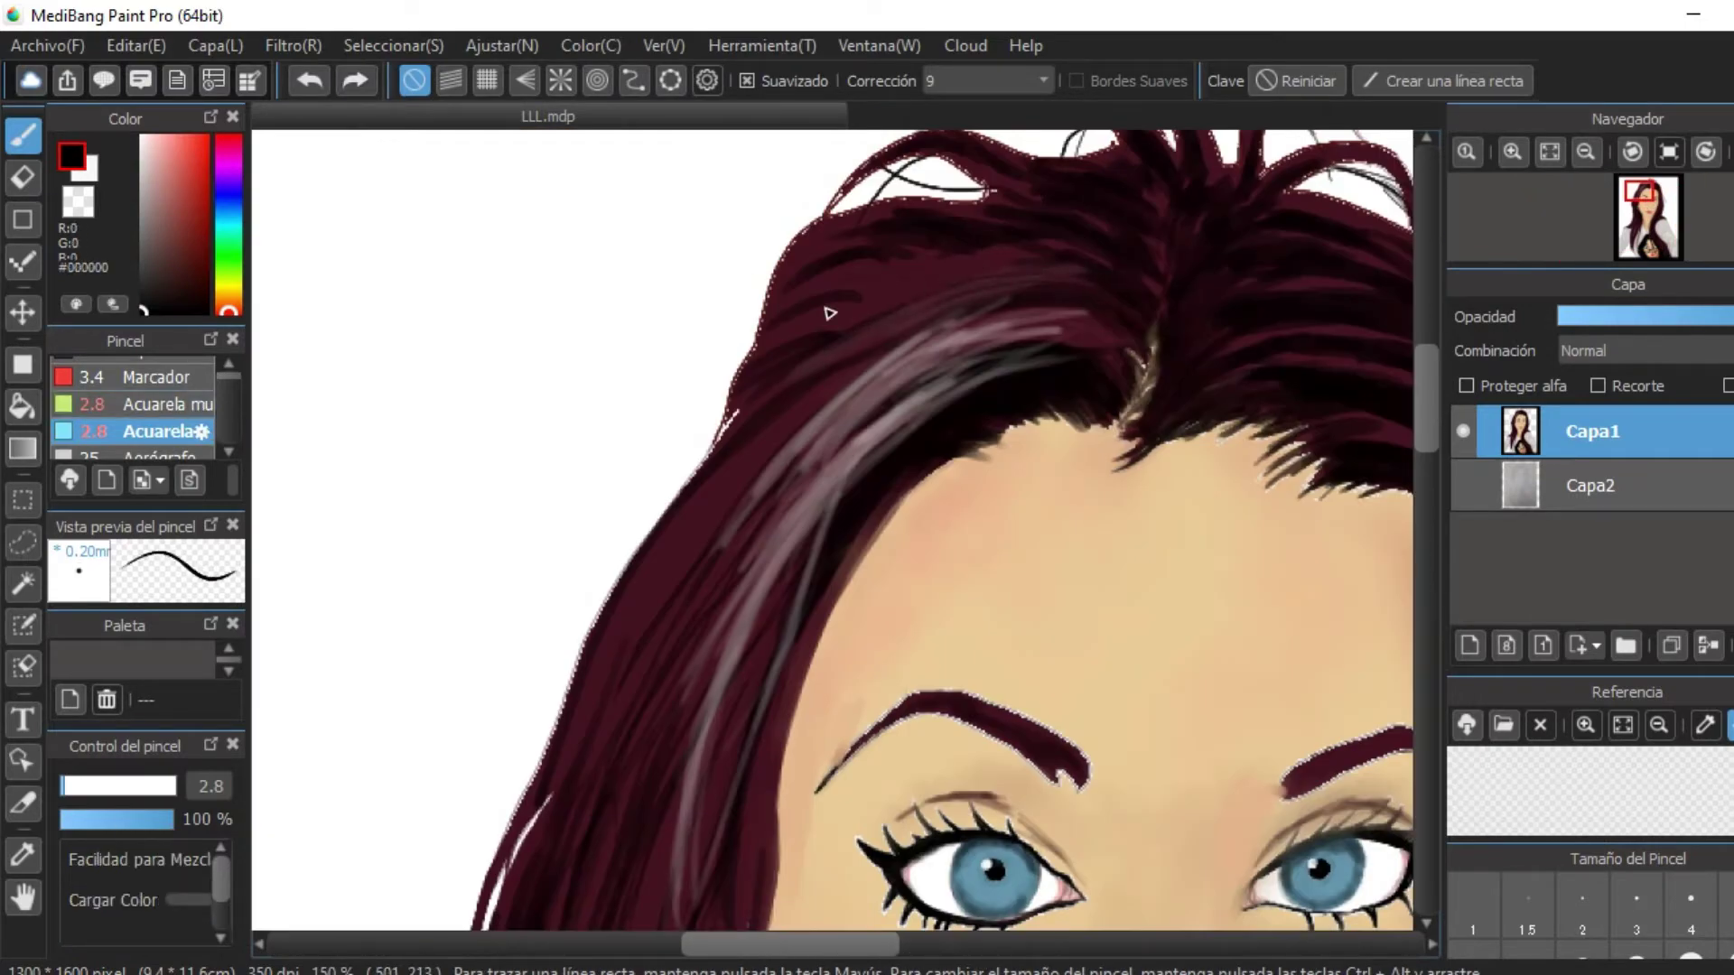
scroll(1026, 325, "down", 1)
scroll(755, 708, "up", 4)
left_click(755, 708, "alt")
scroll(812, 425, "up", 1)
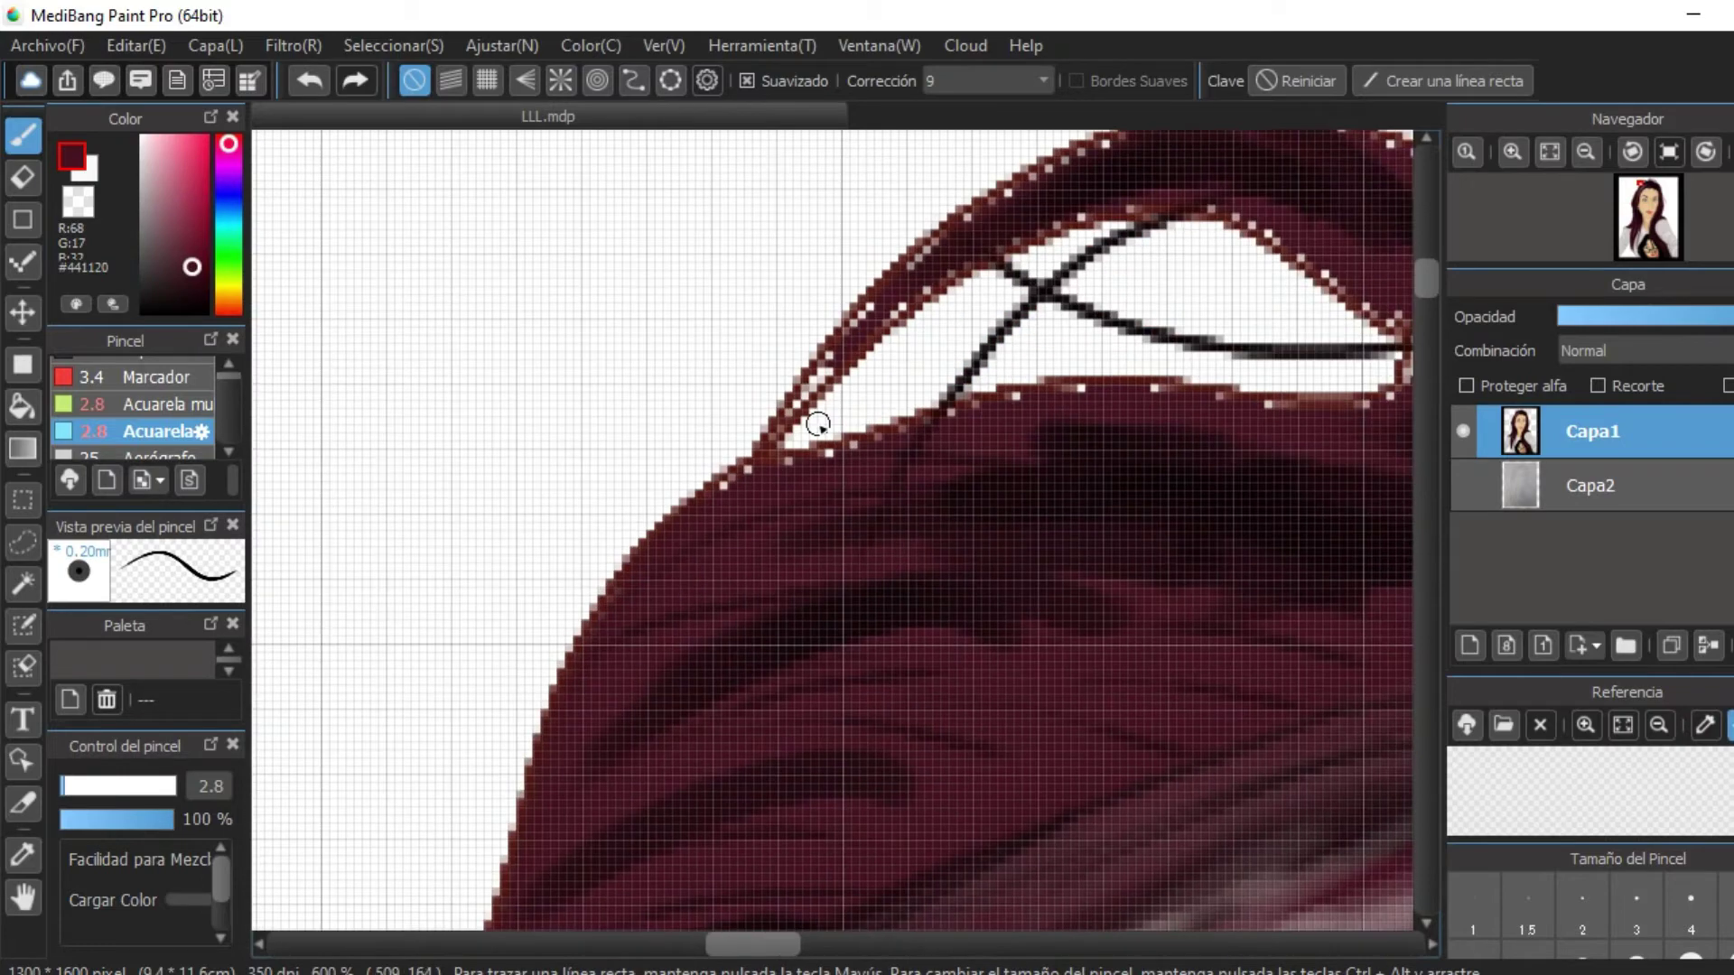
scroll(797, 397, "down", 4)
scroll(819, 660, "up", 3)
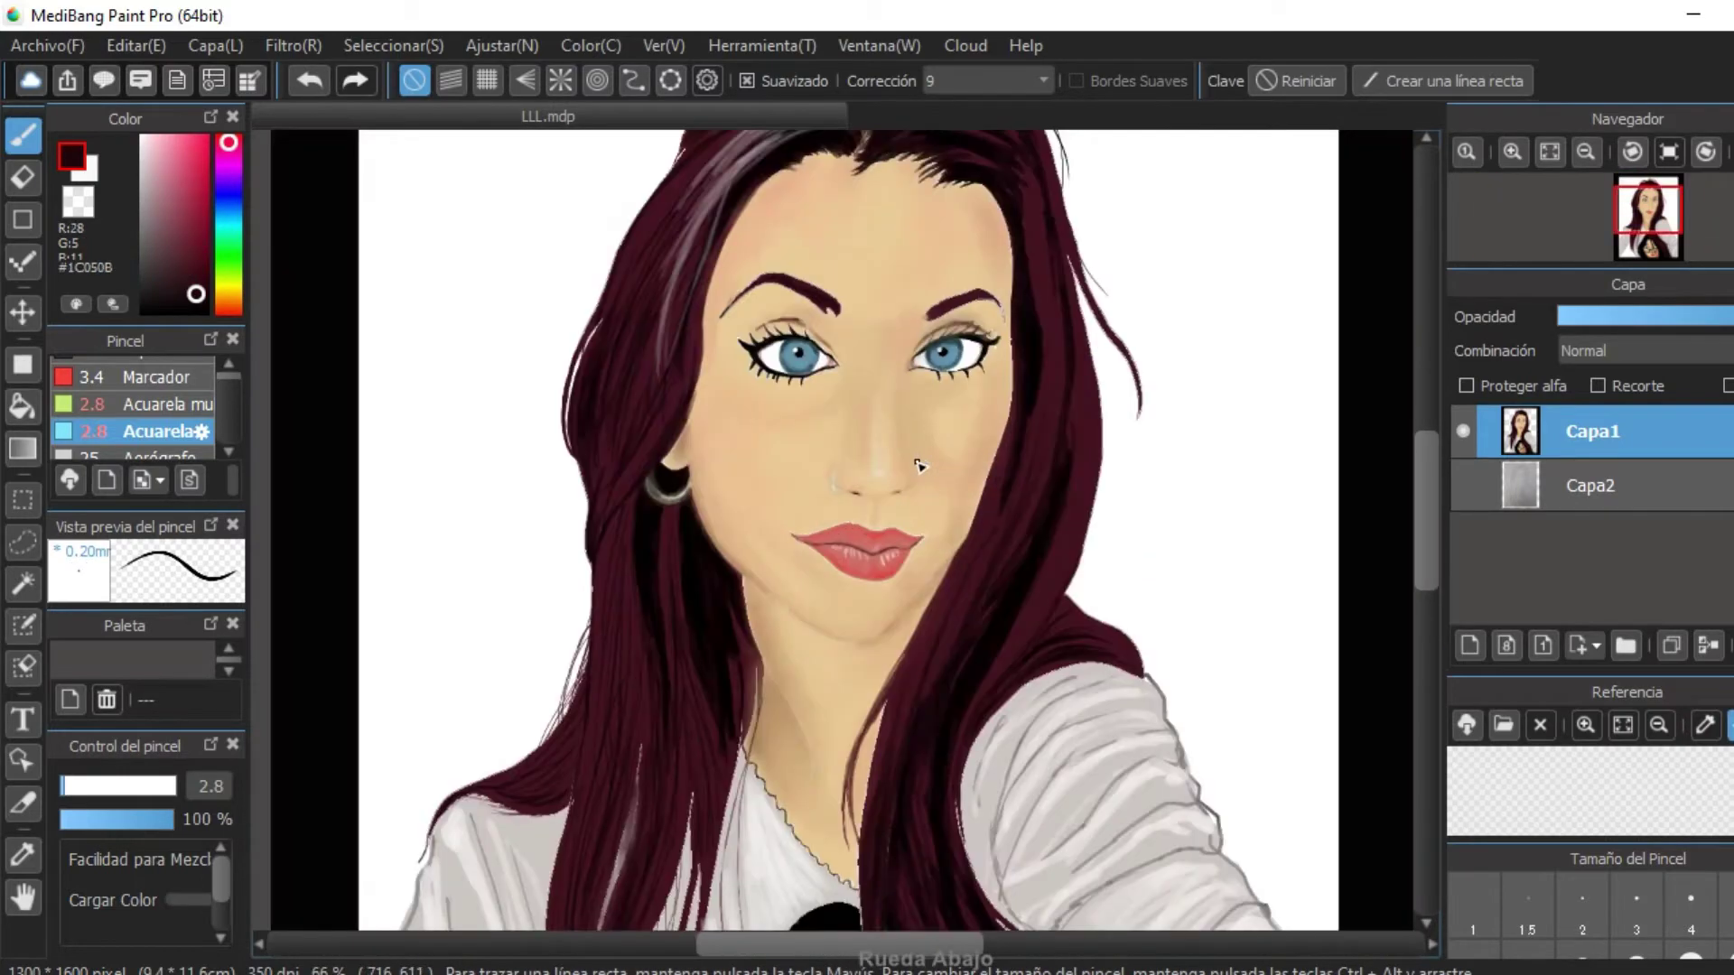
Paint over the white dotted line along the chin and jaw with skin tones #E0B88A and #AB8B69 using the 2.8 brush.
left_click(819, 661, "alt")
left_click_drag(1178, 782, 1049, 764)
left_click(1023, 787, "alt")
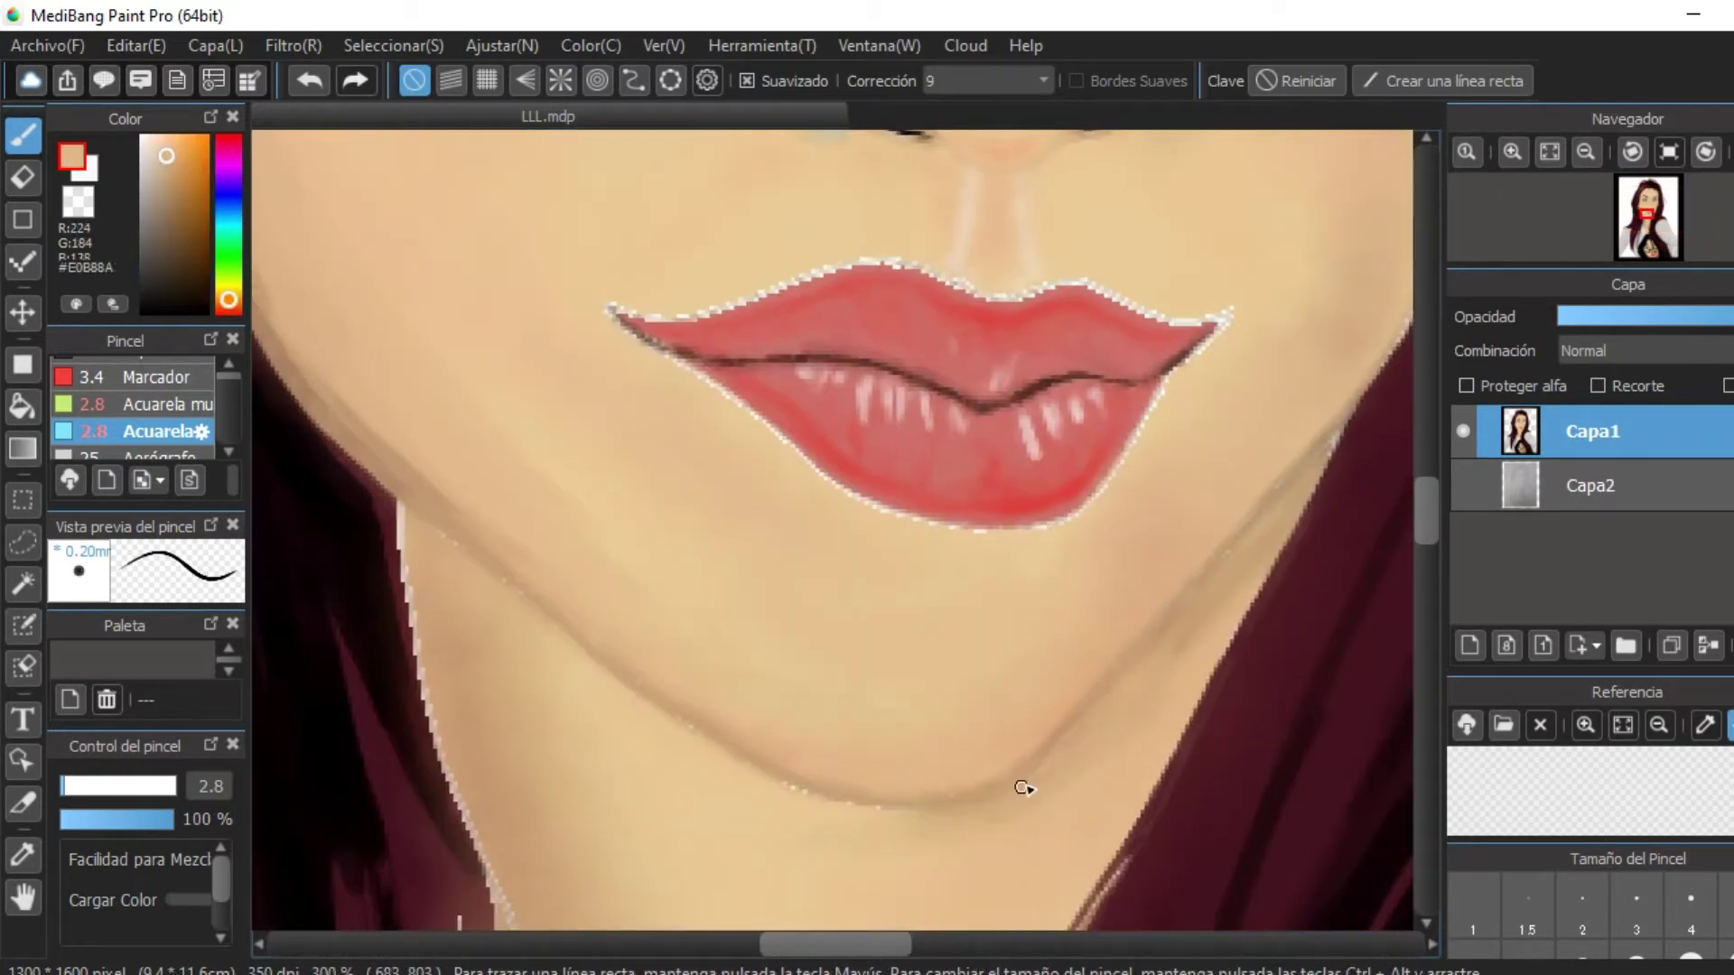
scroll(1178, 603, "down", 4)
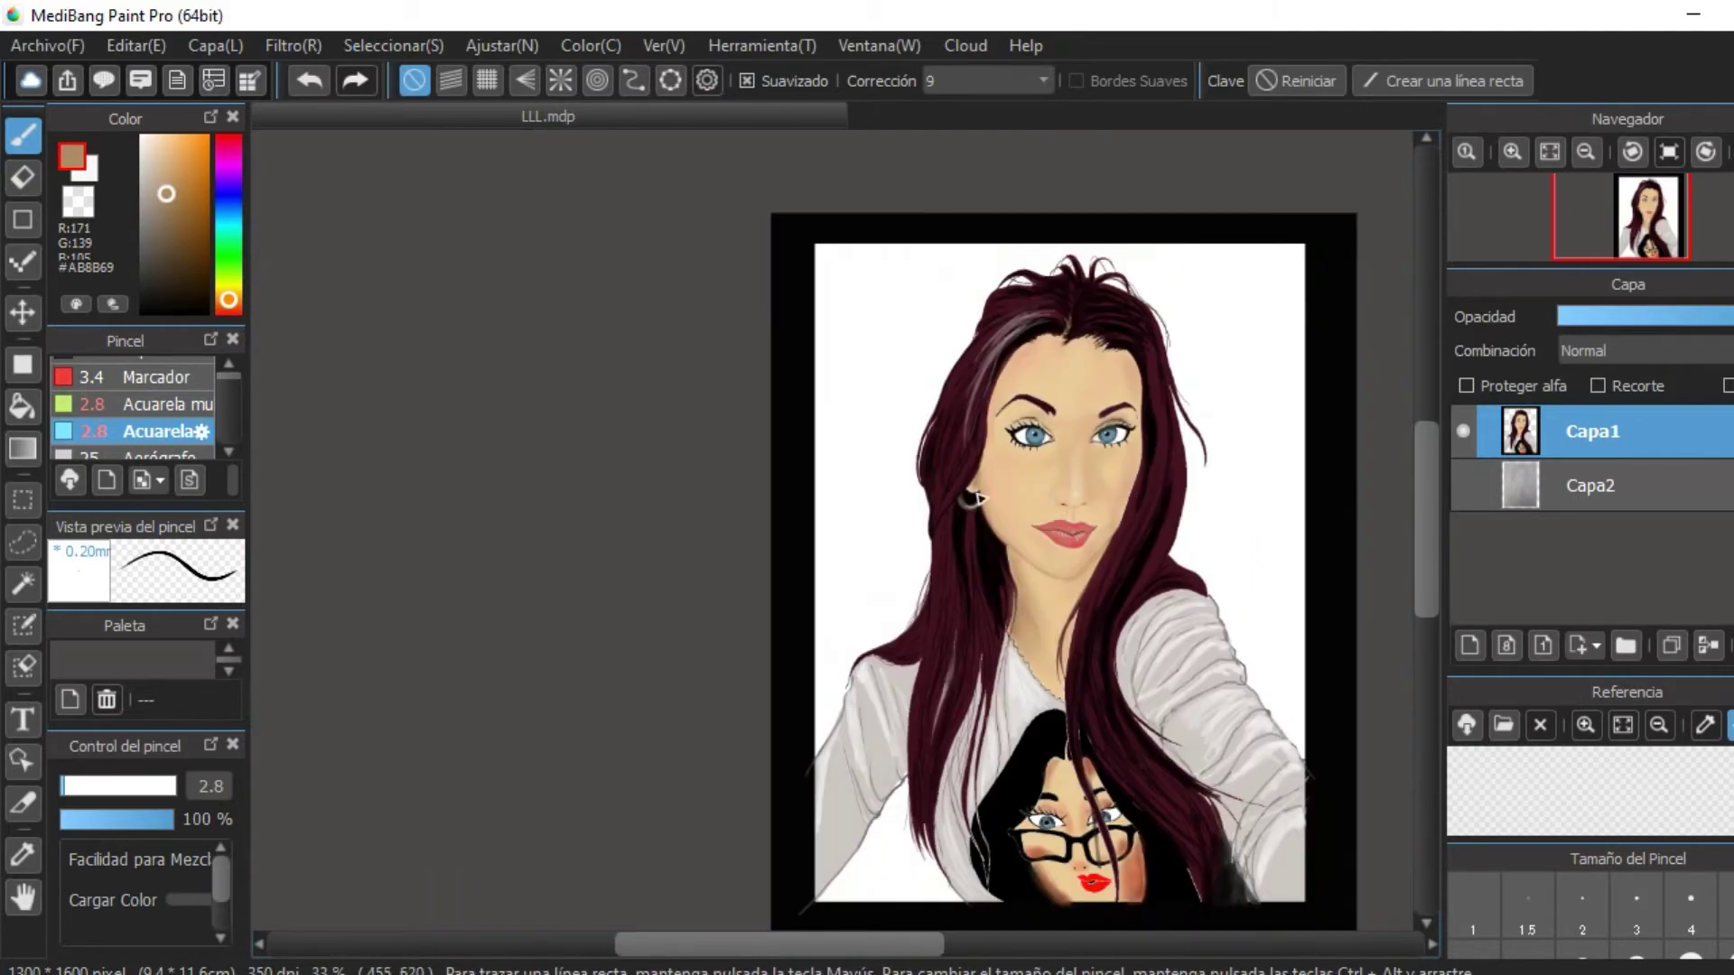
Shade the forehead below the hairline with orange-brown #AB6B24 using the size 26 brush at 6% opacity.
scroll(1021, 367, "up", 2)
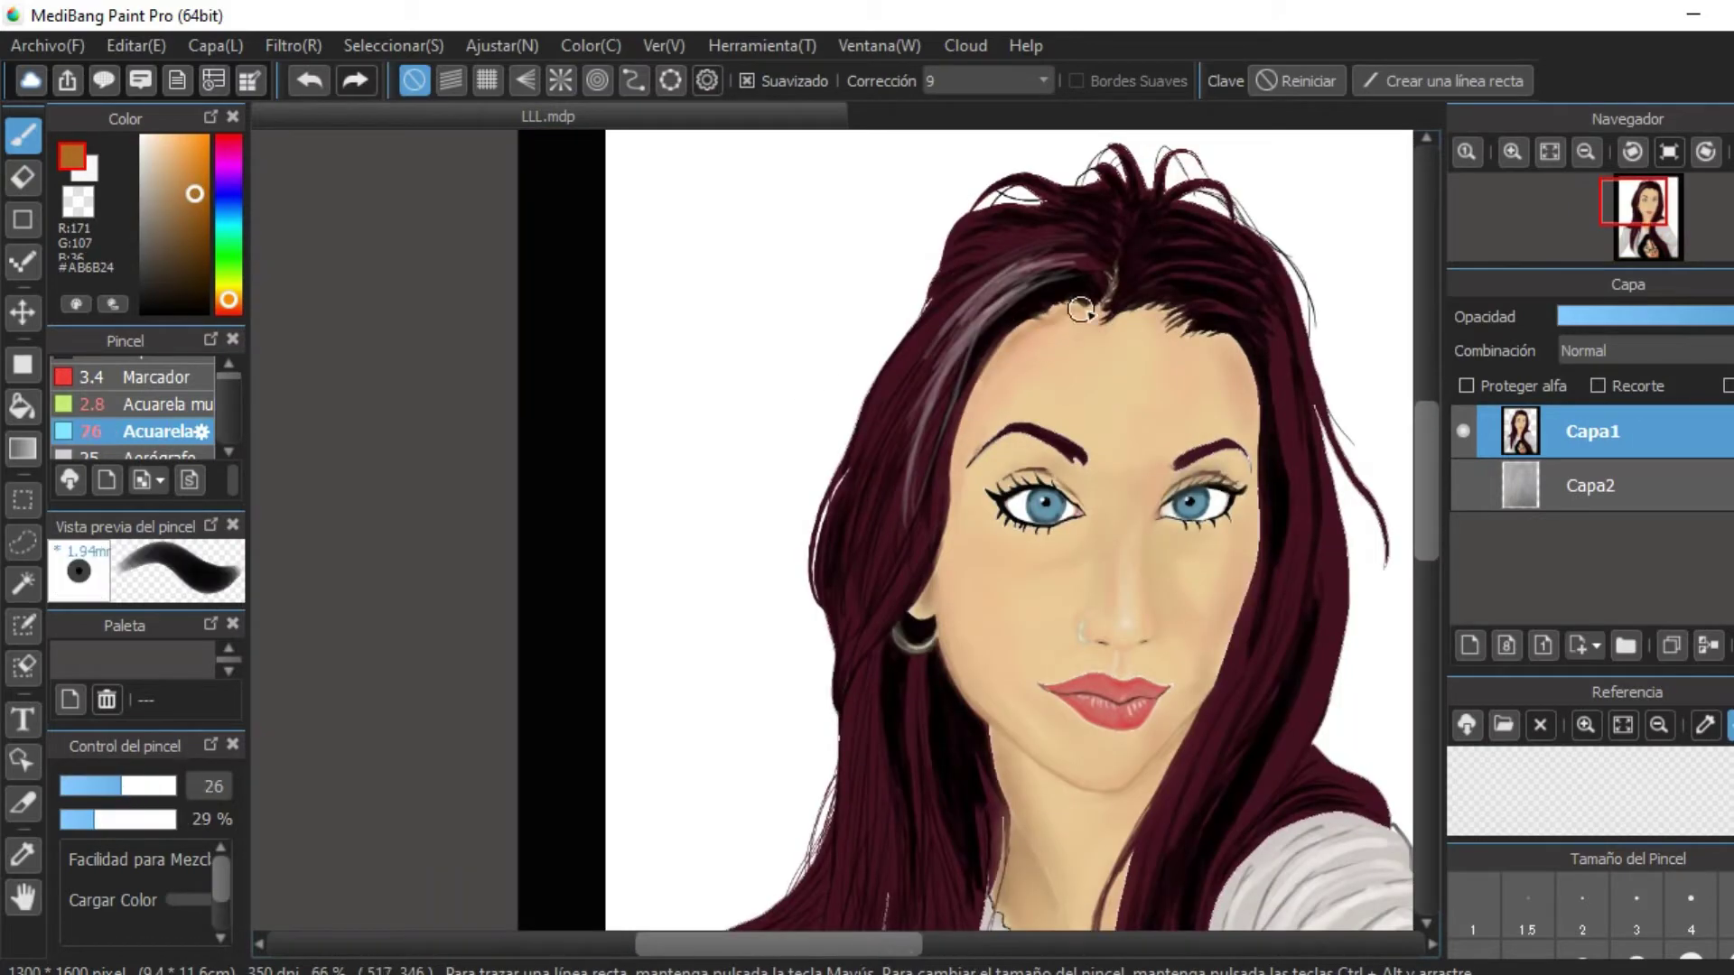
left_click_drag(1047, 527, 1081, 472)
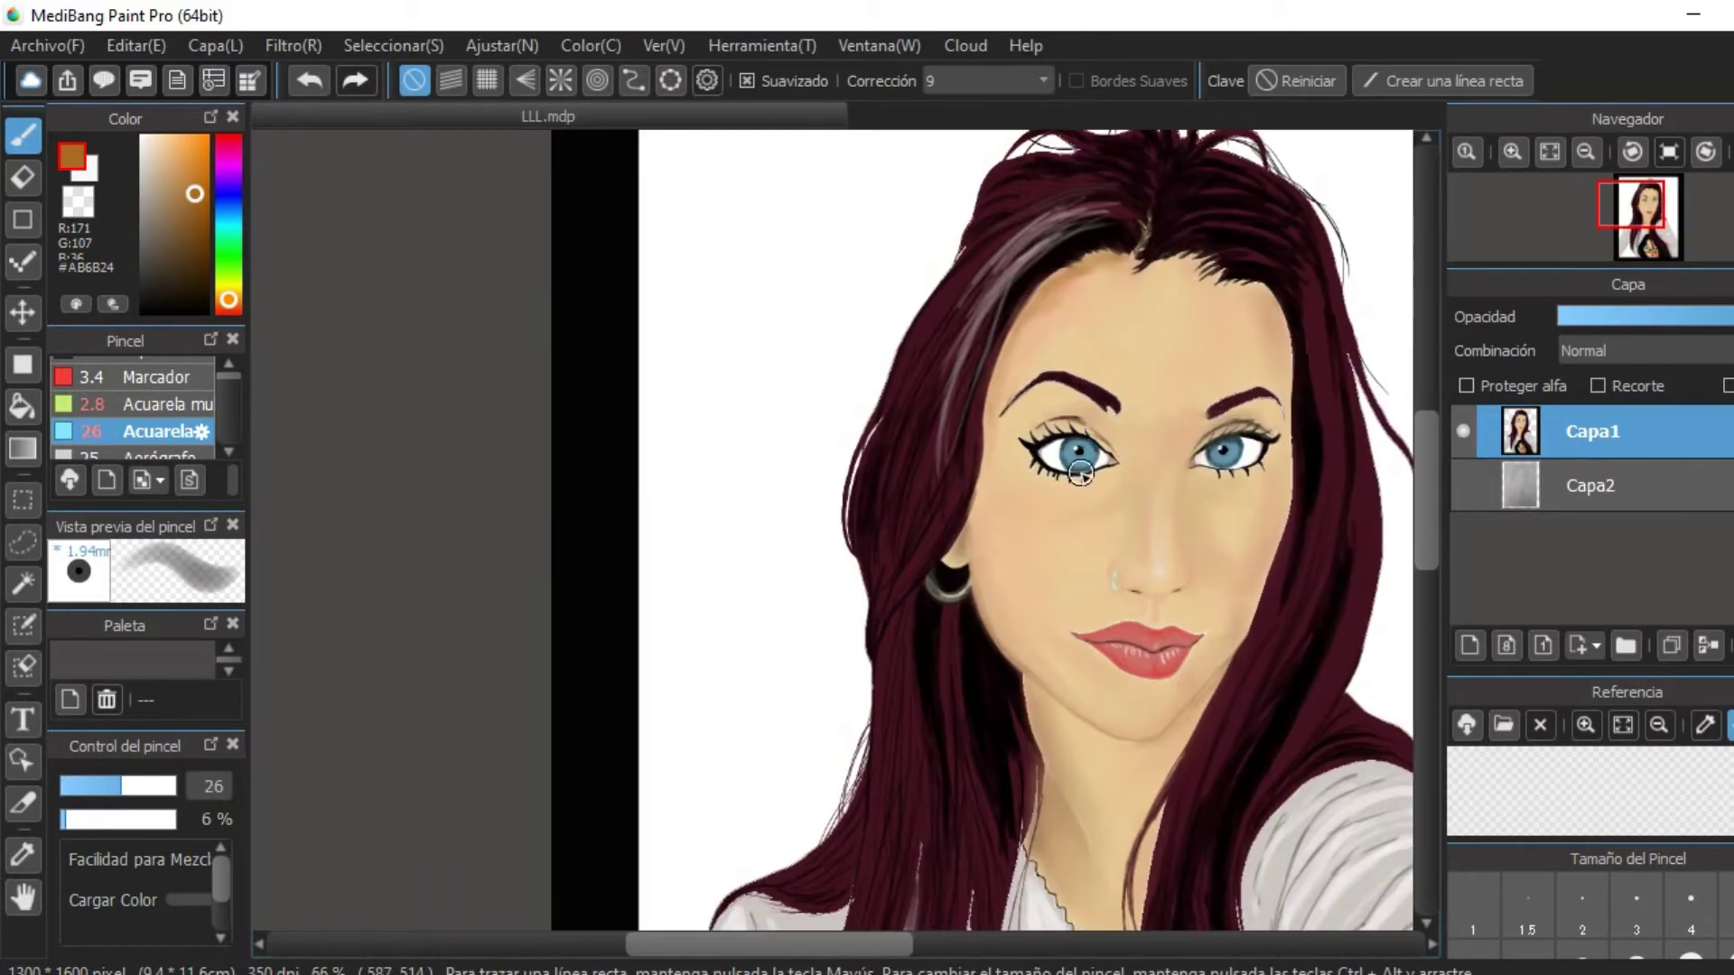
scroll(1180, 473, "up", 2)
scroll(921, 457, "down", 4)
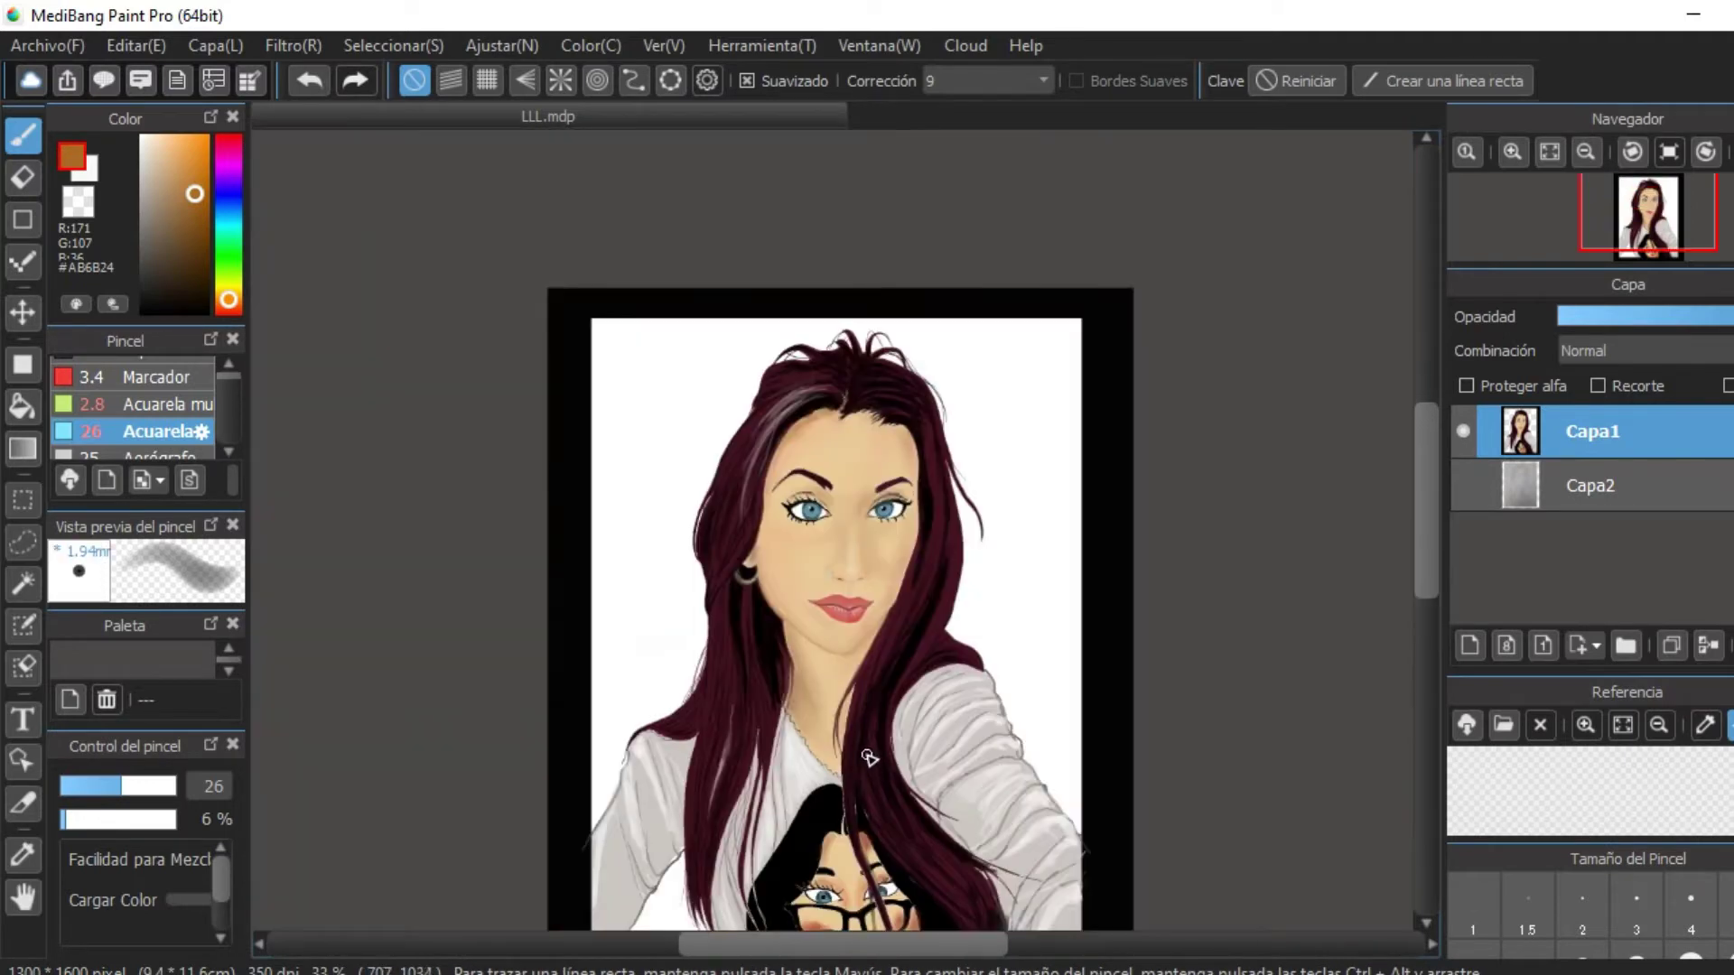
scroll(855, 791, "down", 1)
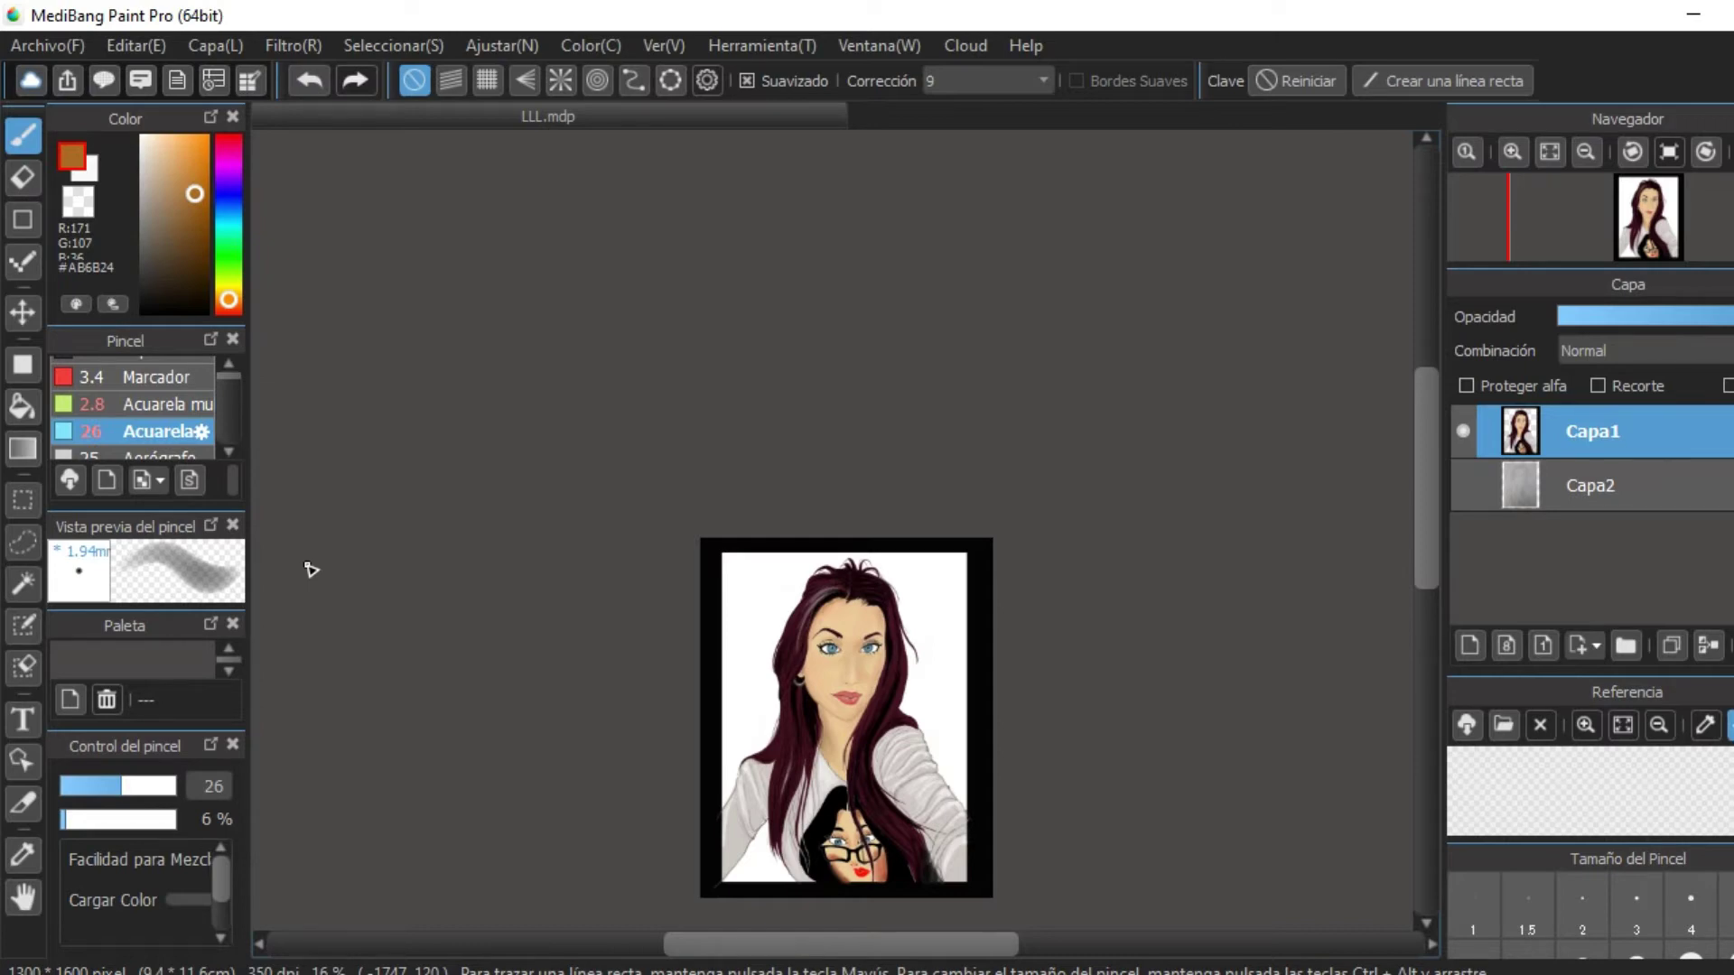
Try to paint over the white lip edge with red #D8423F using the 3.2 brush at 100% opacity.
scroll(846, 705, "up", 4)
scroll(781, 740, "up", 1)
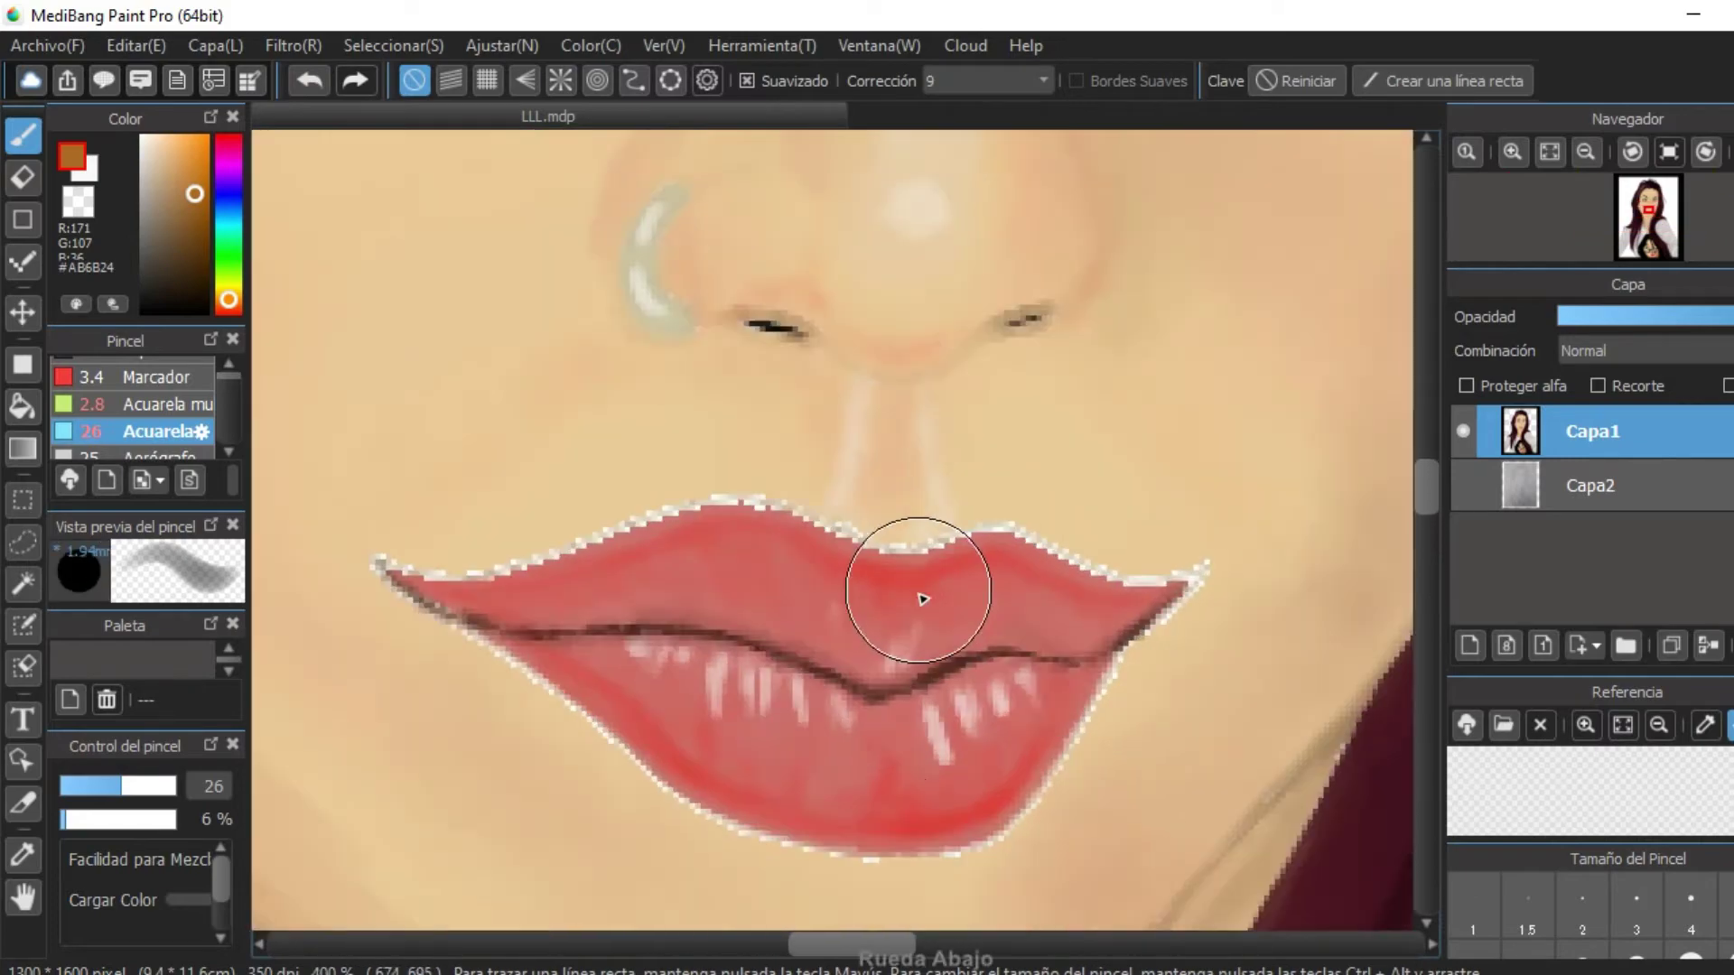
left_click(892, 813, "alt")
left_click_drag(117, 786, 65, 779)
scroll(1093, 693, "down", 2)
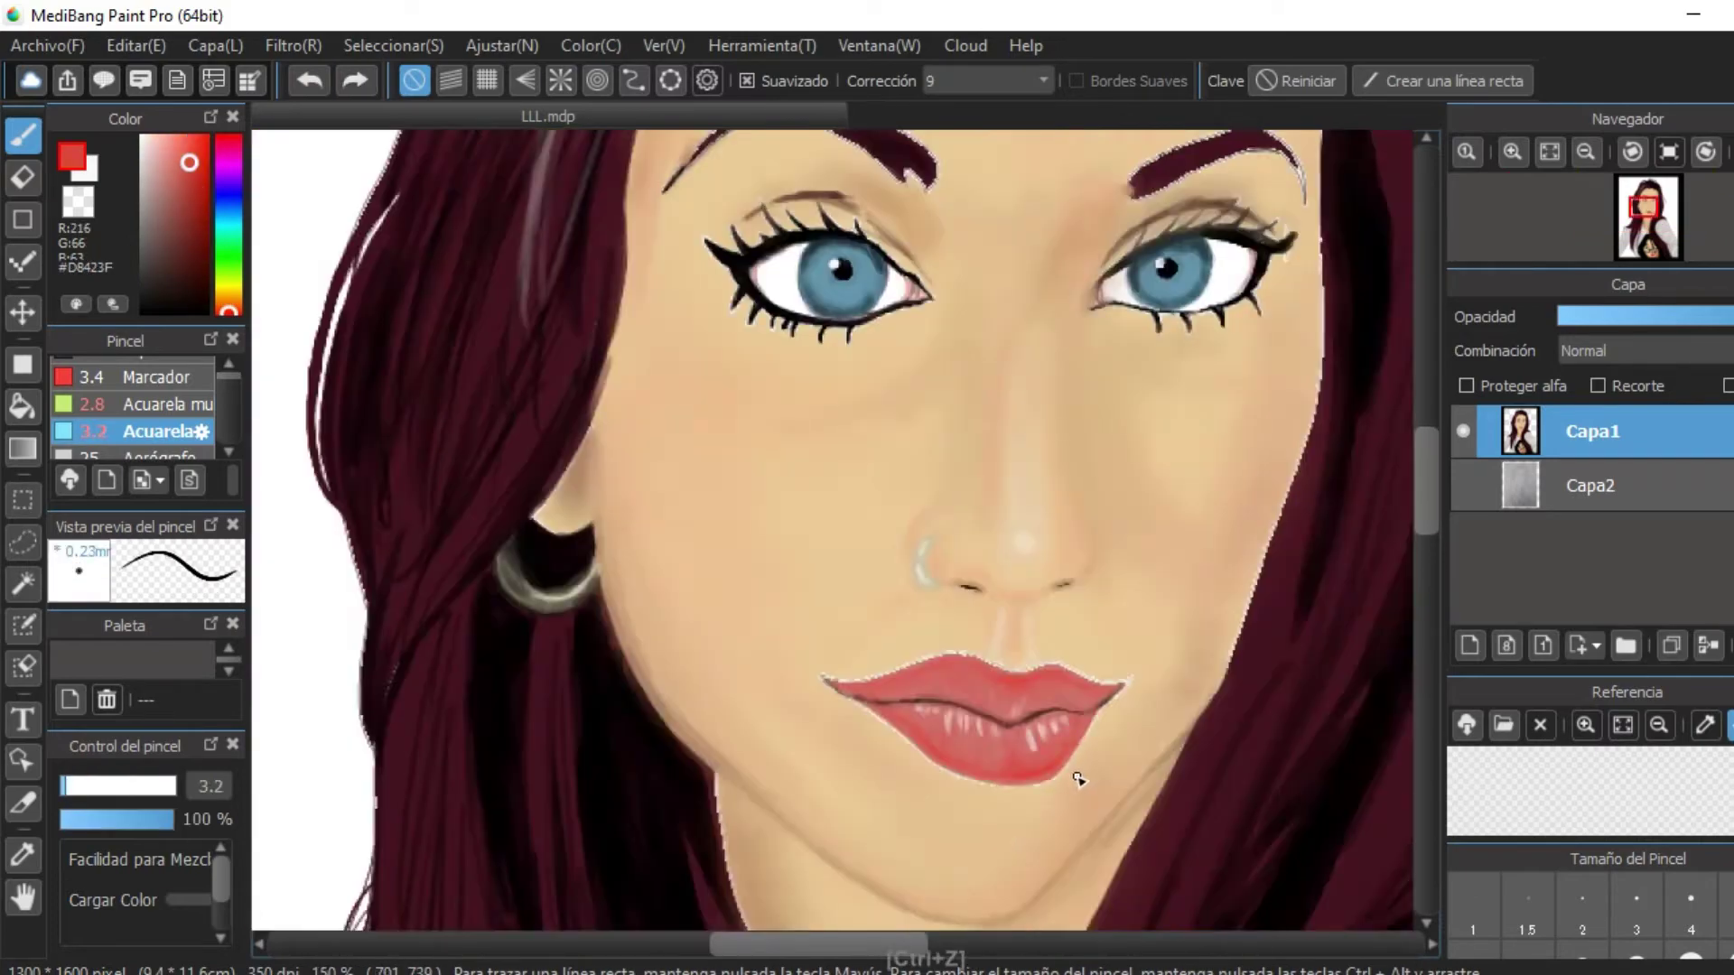
Cover the white edge under the lower lip from the mouth corner with skin tone #E7C495 using the 3.2 brush at 100%.
scroll(662, 662, "up", 2)
left_click(662, 662, "alt")
scroll(831, 728, "up", 2)
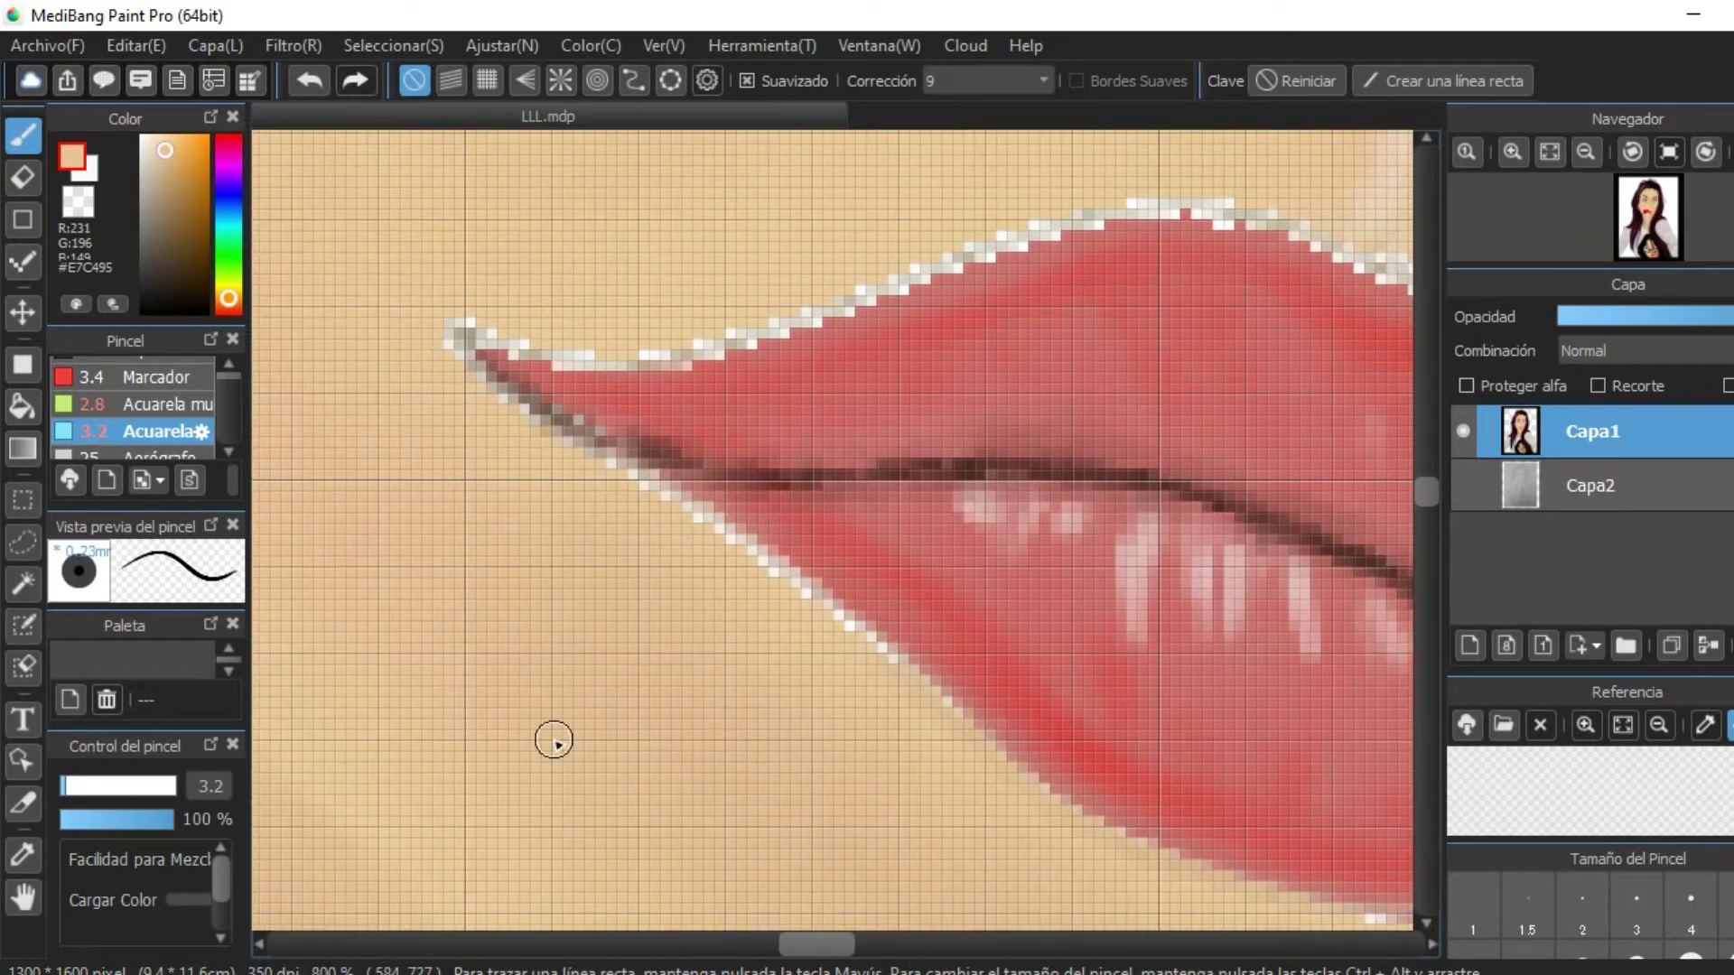
scroll(794, 659, "down", 5)
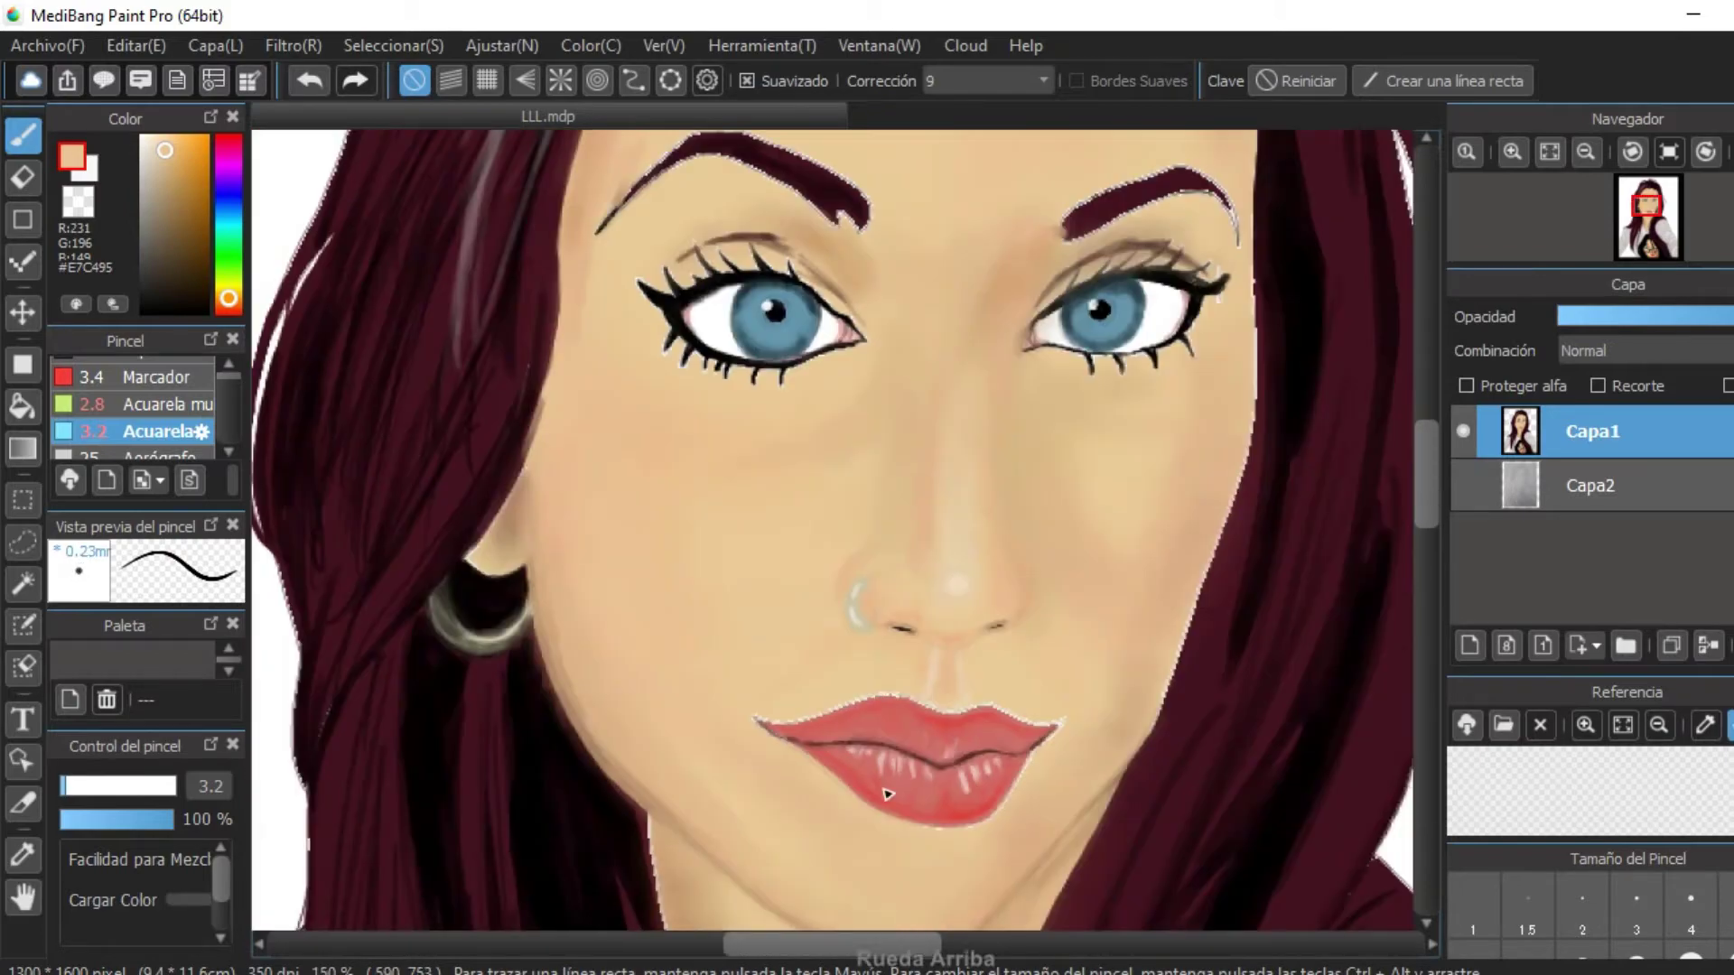
Cover the white edge above the upper lip, from its peak to the mouth corner, with skin tone #E7C495 using the 3.2 brush.
scroll(916, 688, "up", 5)
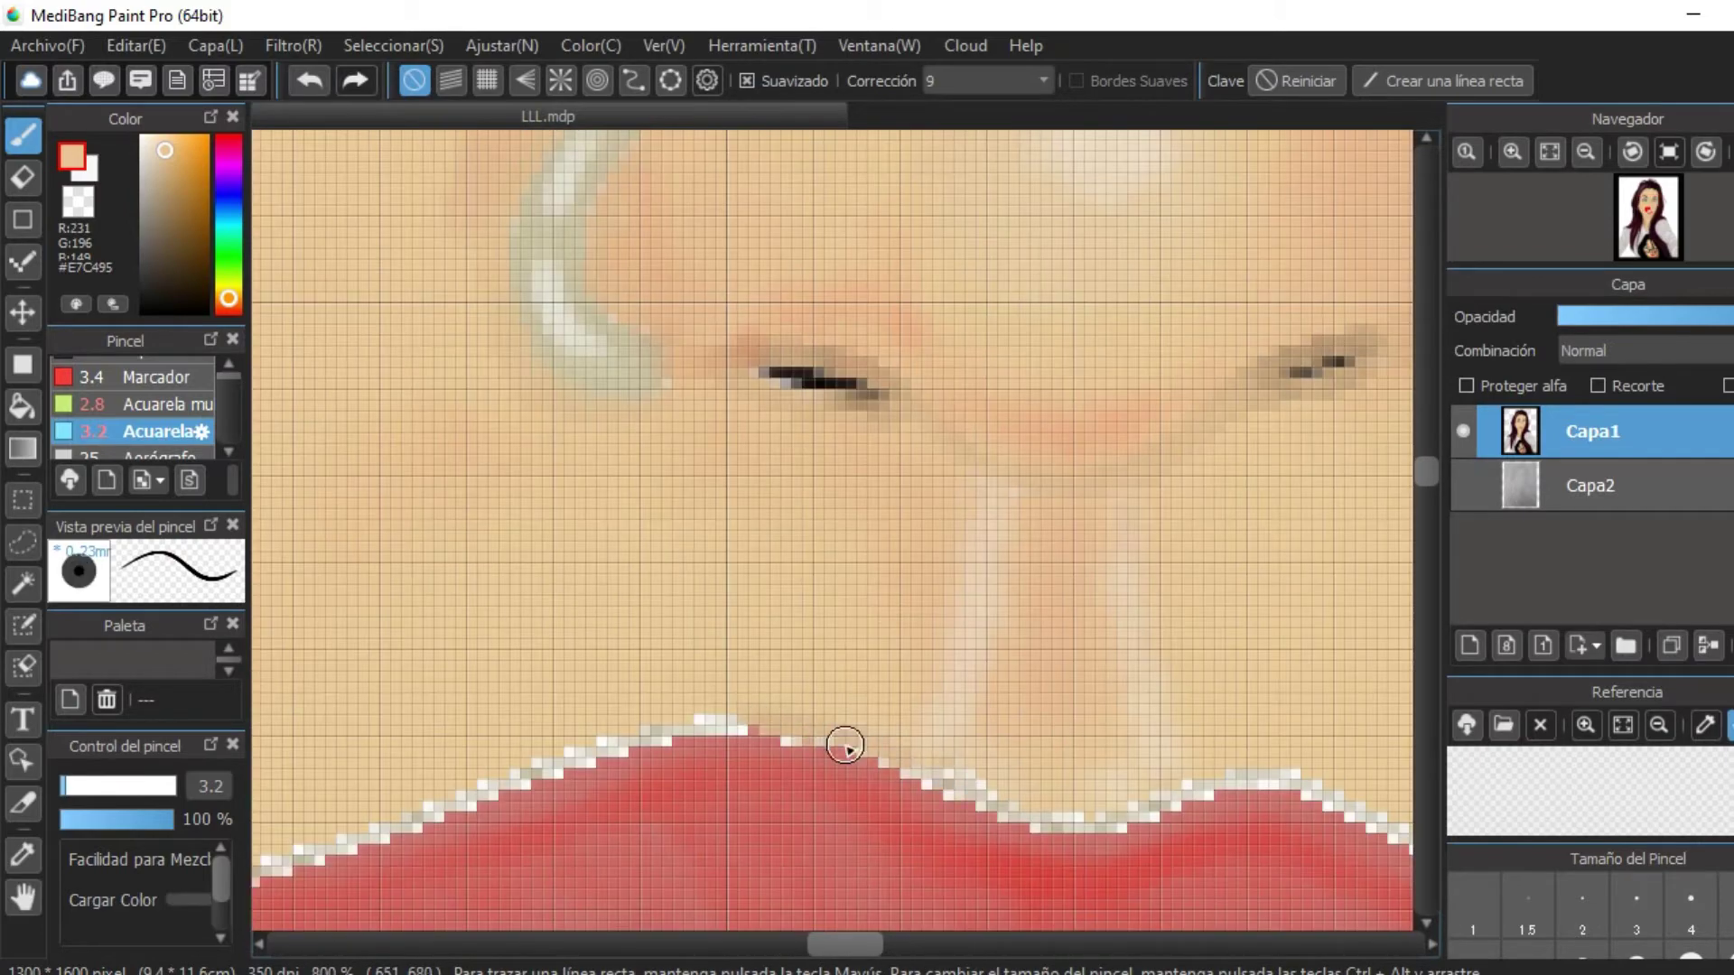
scroll(967, 708, "down", 3)
scroll(1014, 665, "up", 3)
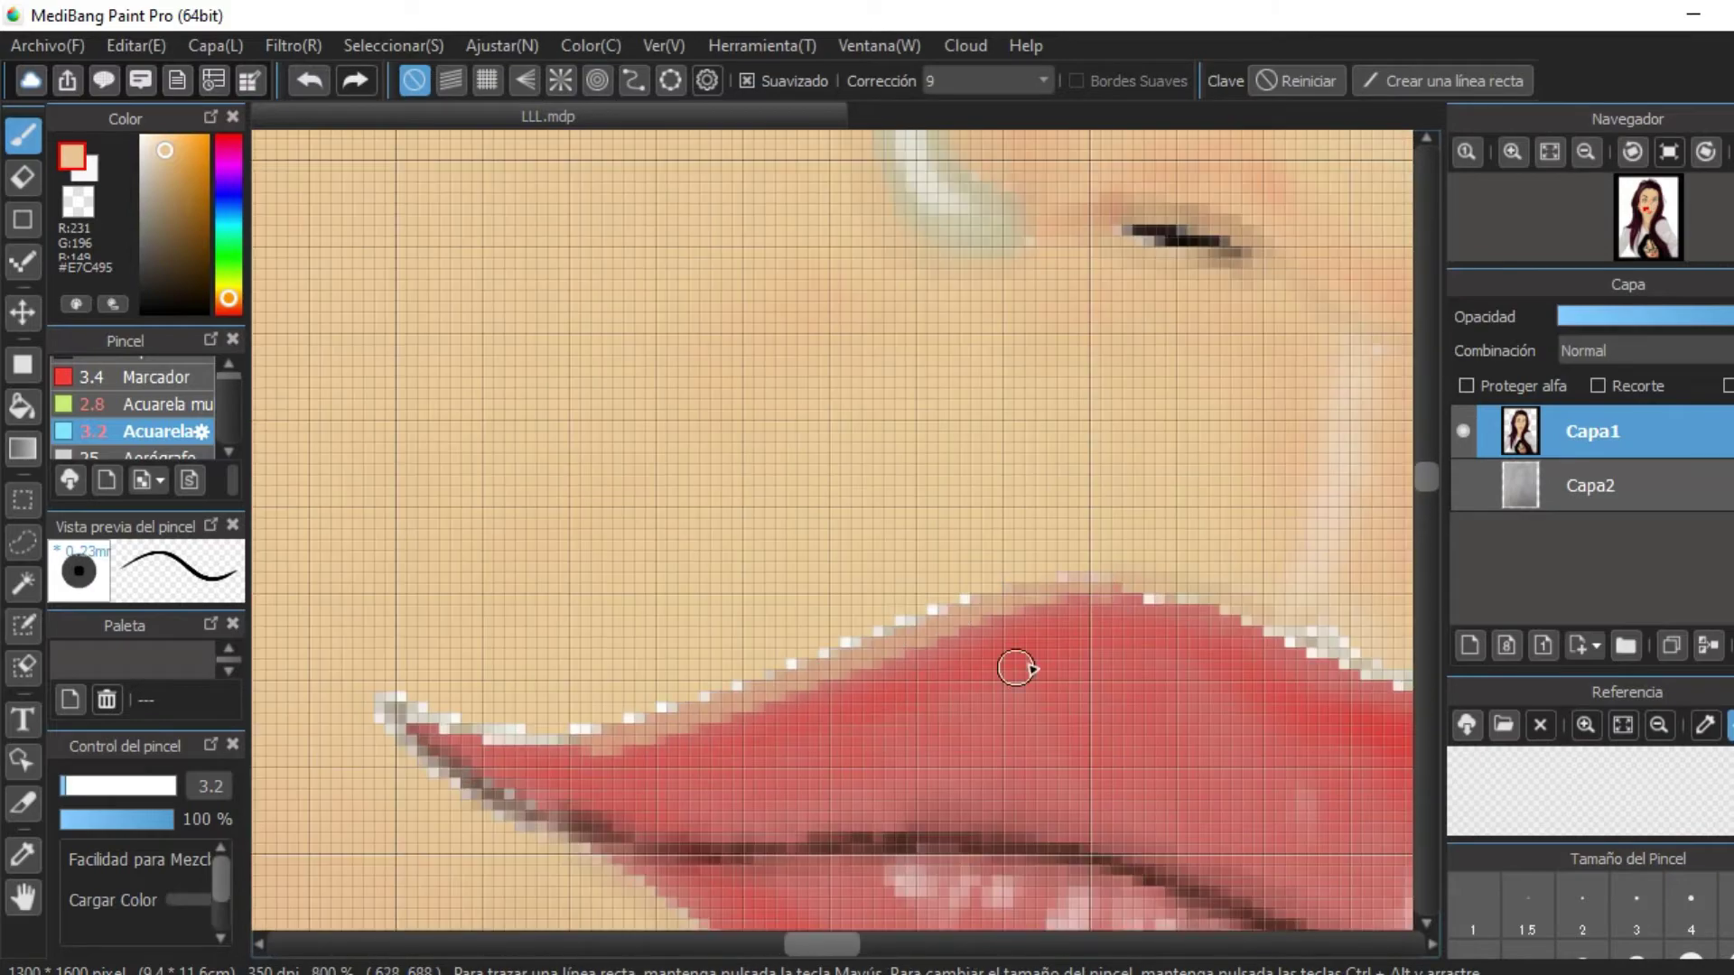
scroll(611, 712, "down", 2)
scroll(611, 713, "up", 2)
scroll(610, 713, "down", 5)
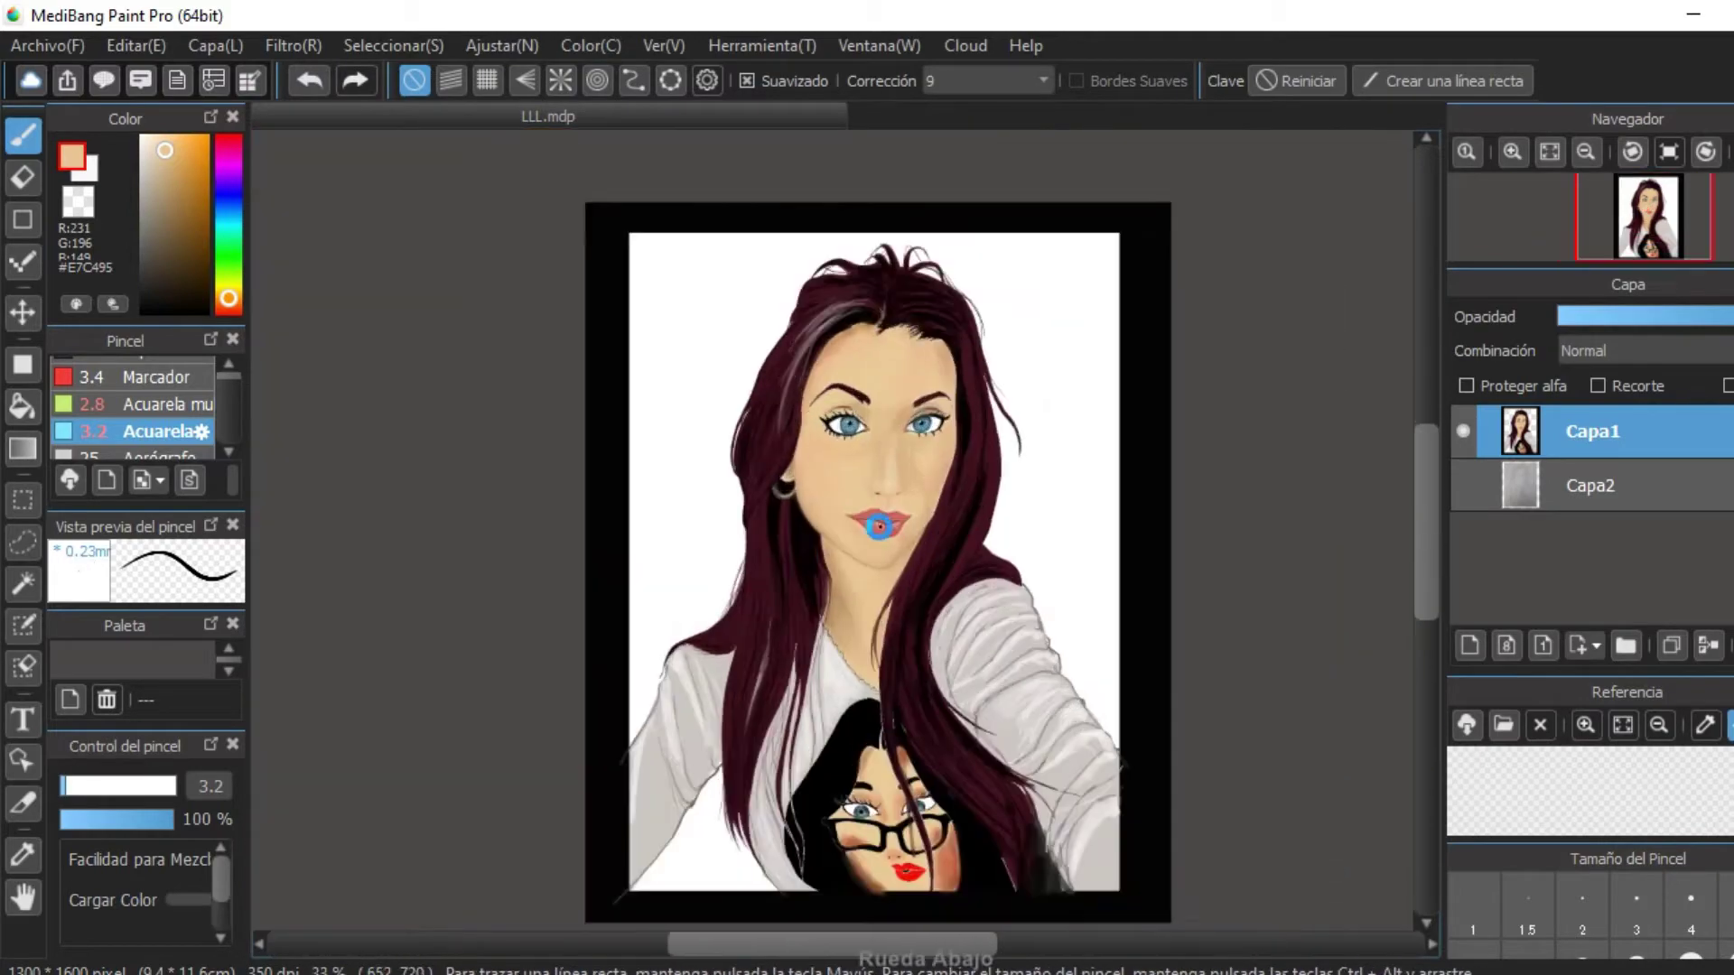
Clean the remaining white edge around the far side of the lips with skin tone #E7C495 using the 3.2 brush at 100%.
scroll(930, 572, "up", 8)
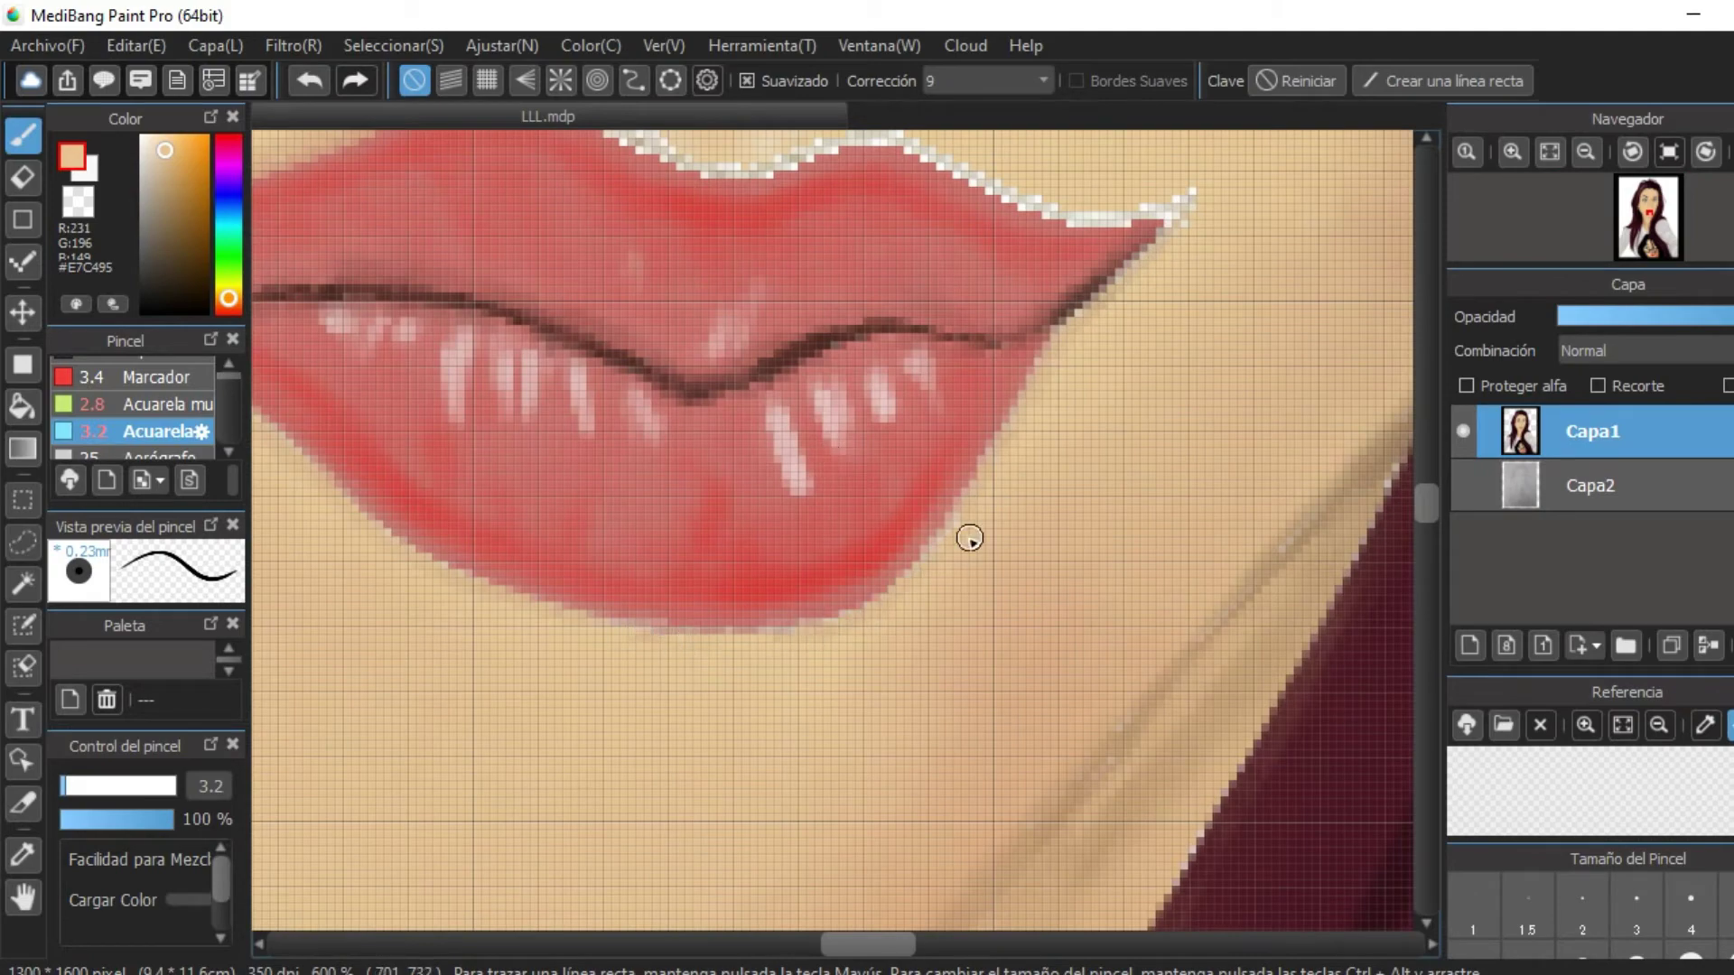
scroll(969, 538, "down", 4)
scroll(967, 551, "up", 4)
scroll(1124, 618, "up", 5)
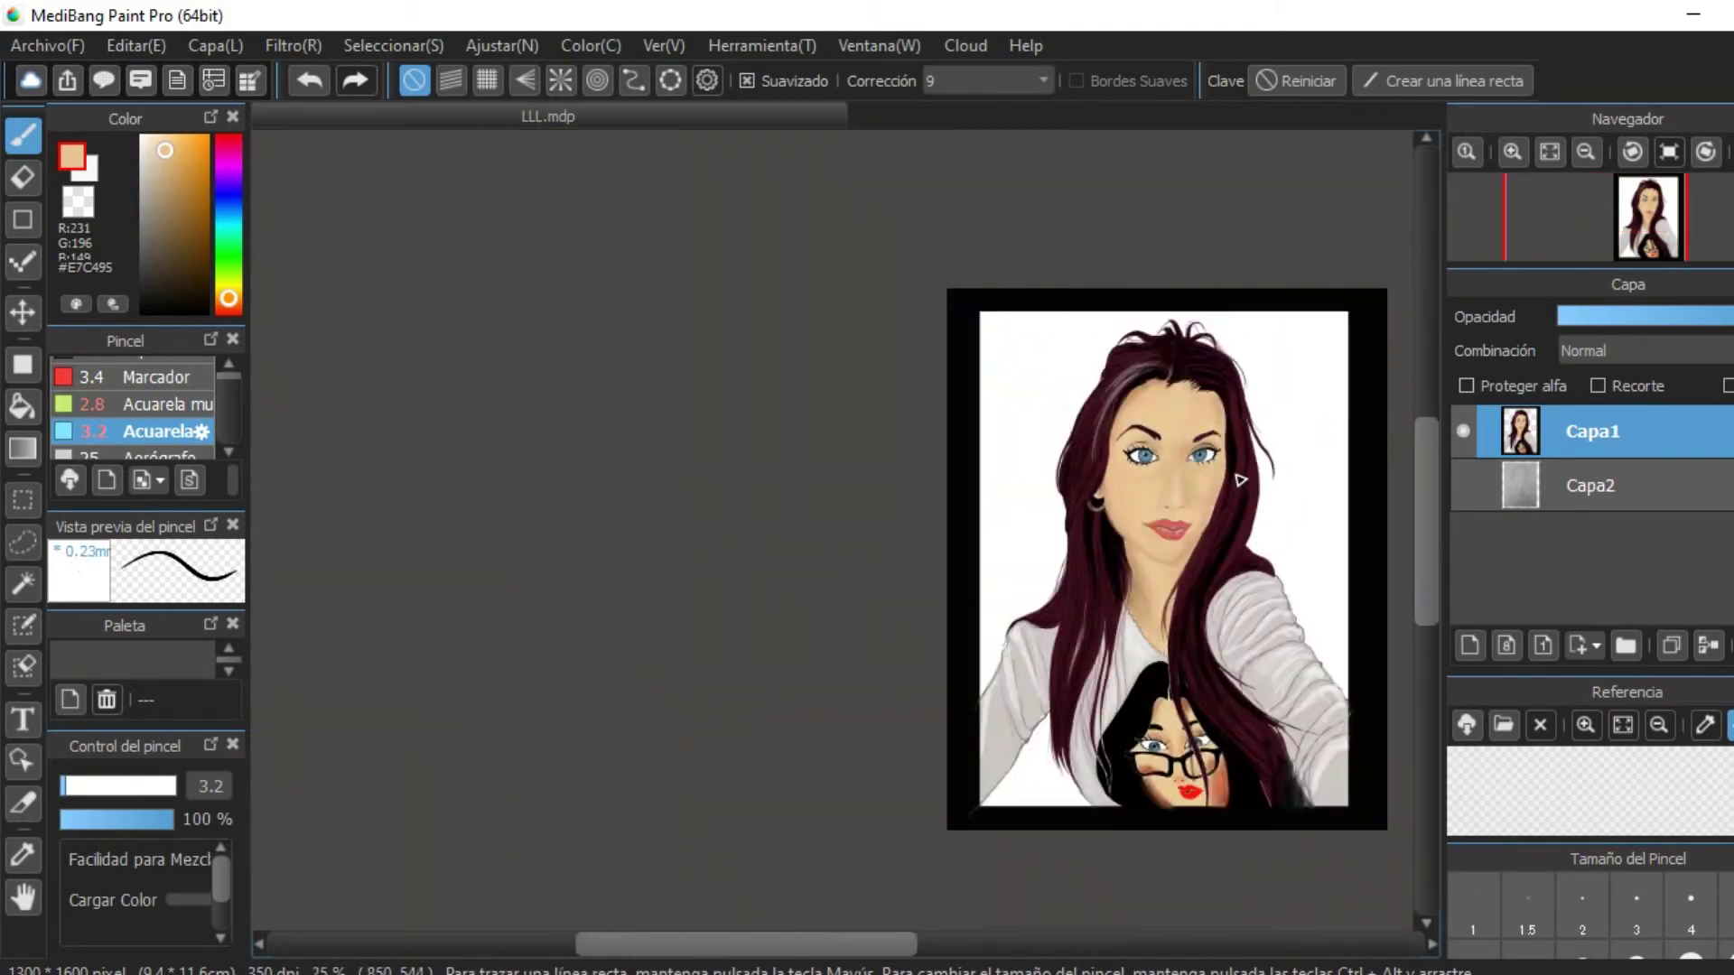
scroll(841, 495, "down", 5)
Cover the last white pixels above the cupid's bow with #E8C89E, and blend the area with #EACB99 using the 3.8 brush at 4%.
scroll(844, 479, "up", 1)
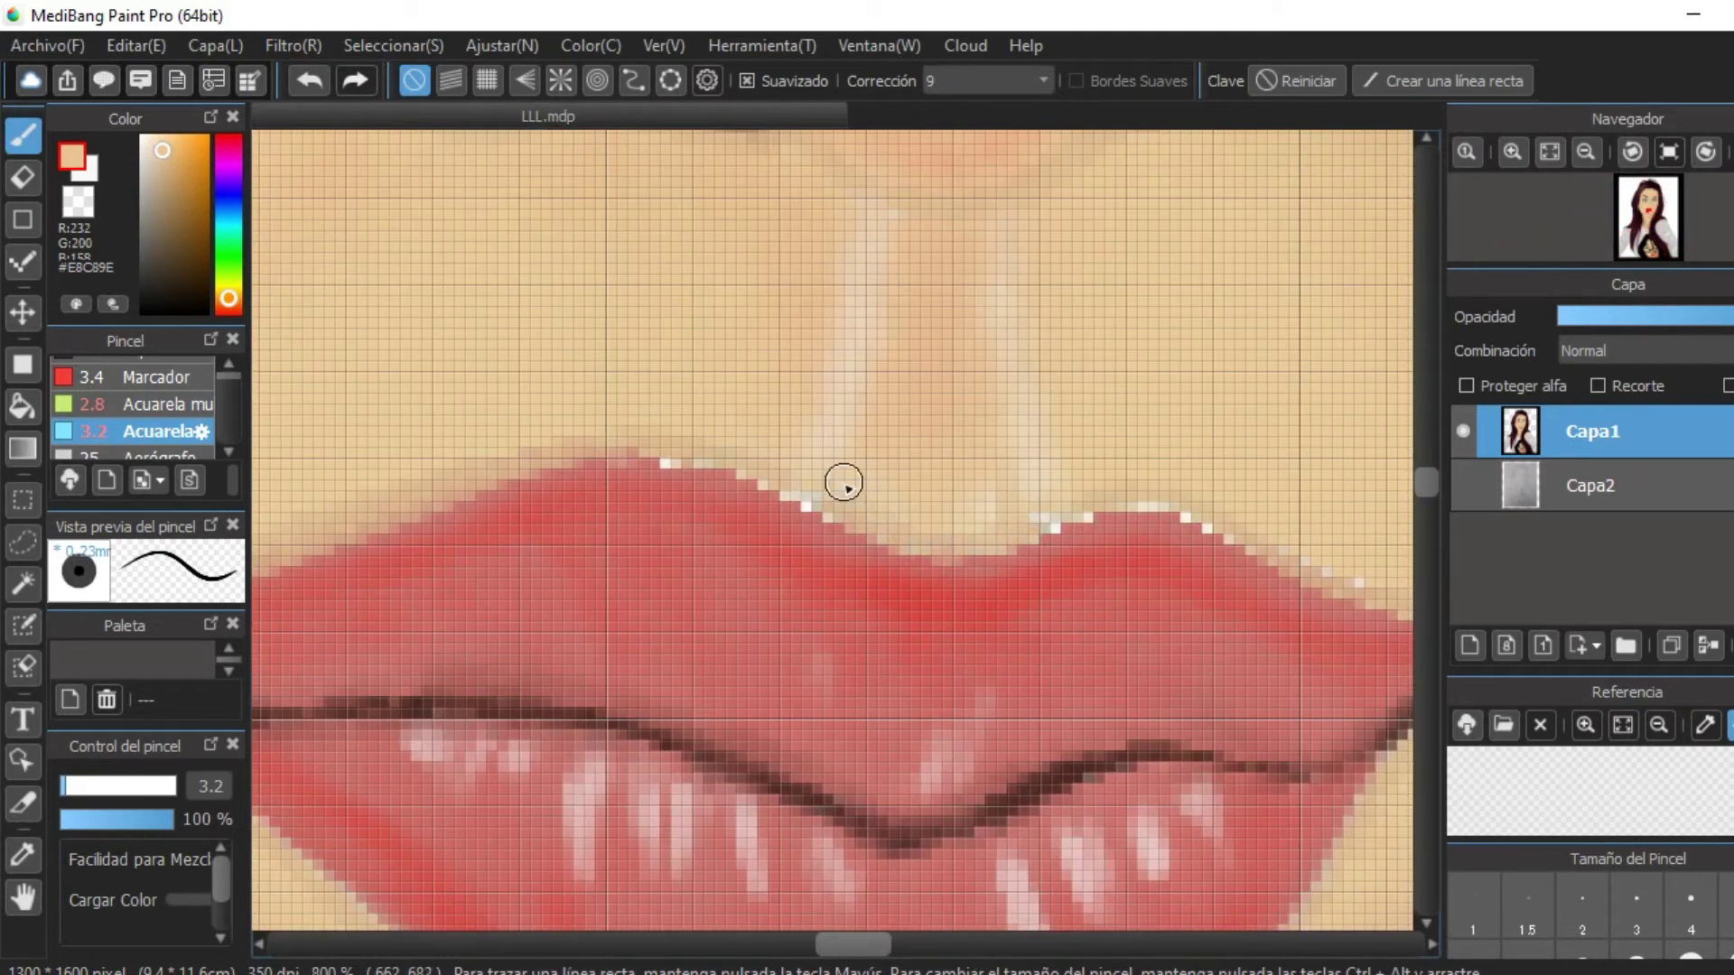
left_click(658, 472, "alt")
scroll(1078, 552, "down", 3)
left_click(1083, 567, "alt")
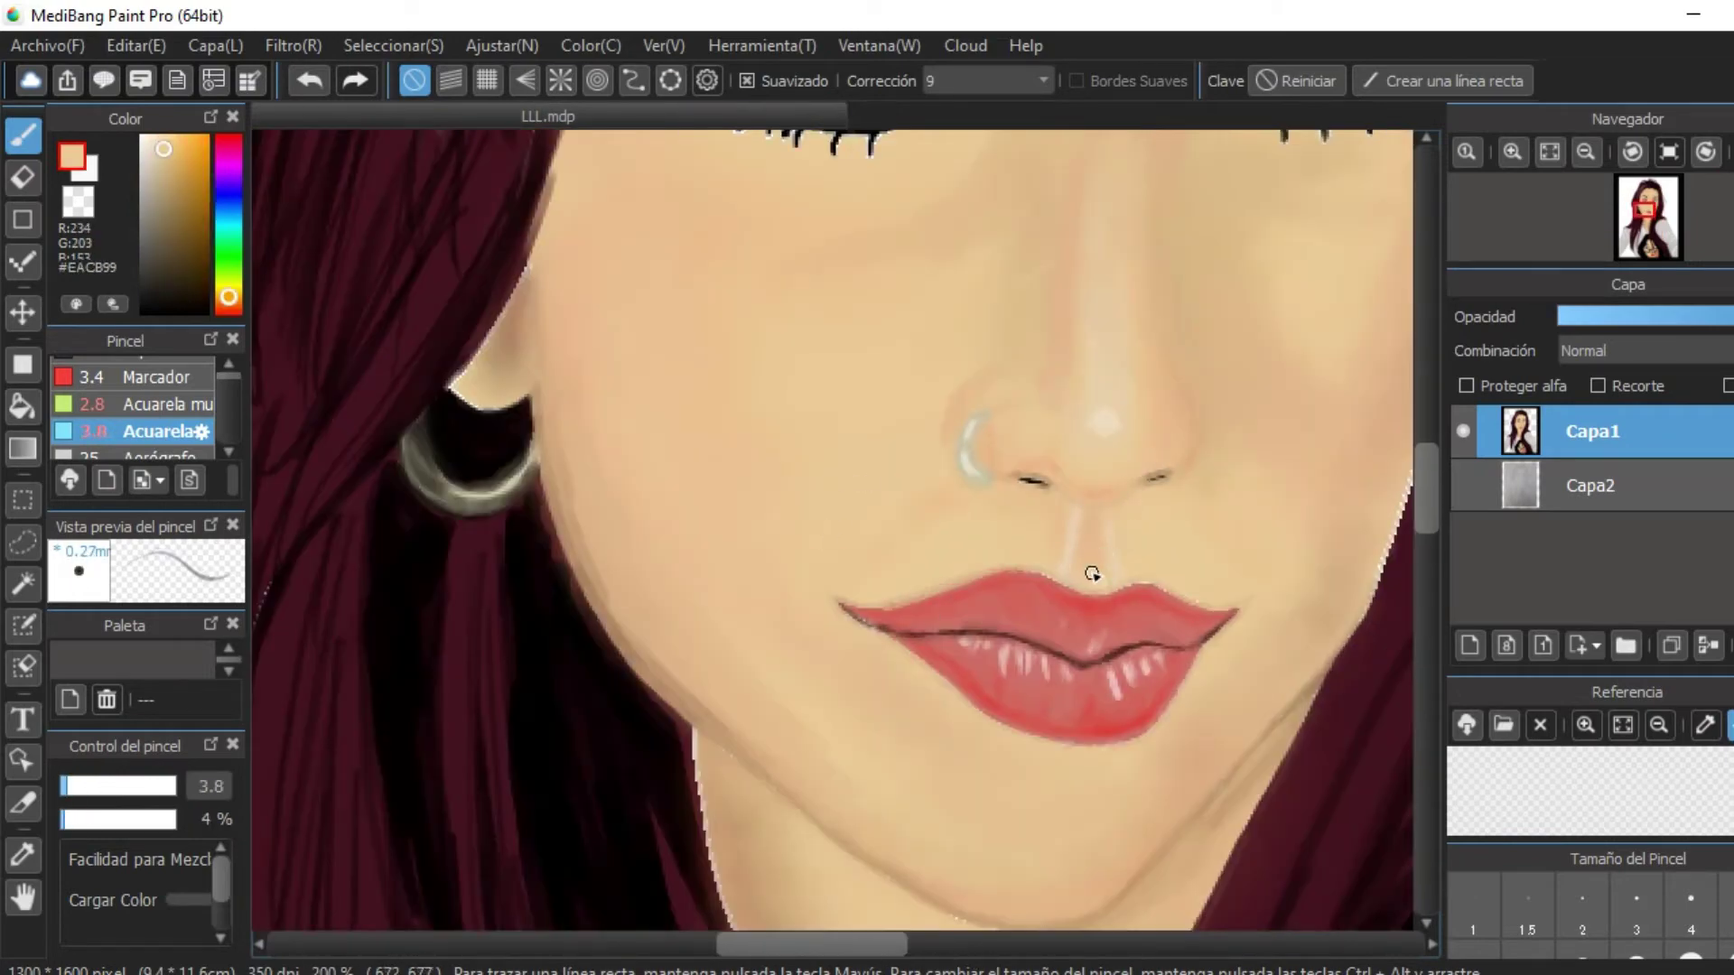
scroll(1083, 573, "up", 2)
scroll(1152, 469, "down", 2)
Shade the skin around the mouth and jaw with #E8B187 at size 8.2, 45%, and #DDB186 at size 14.2, 11%.
scroll(1152, 469, "down", 3)
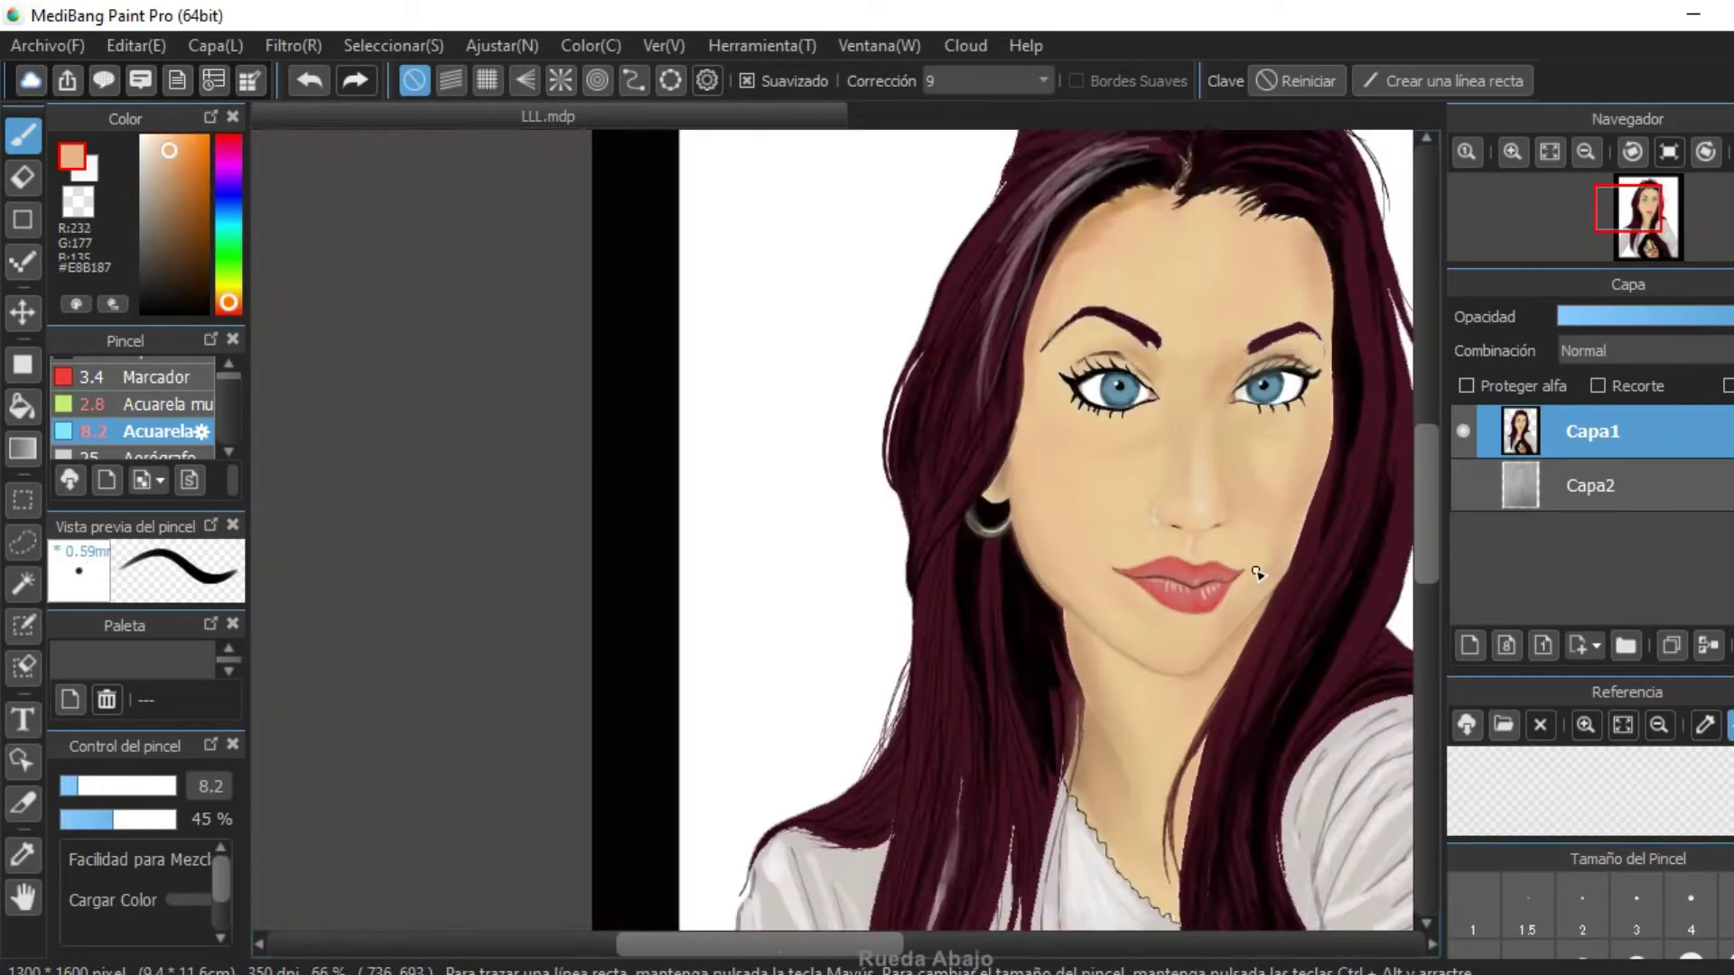
scroll(1026, 541, "up", 1)
left_click(975, 631, "alt")
scroll(975, 631, "down", 2)
scroll(1010, 734, "down", 4)
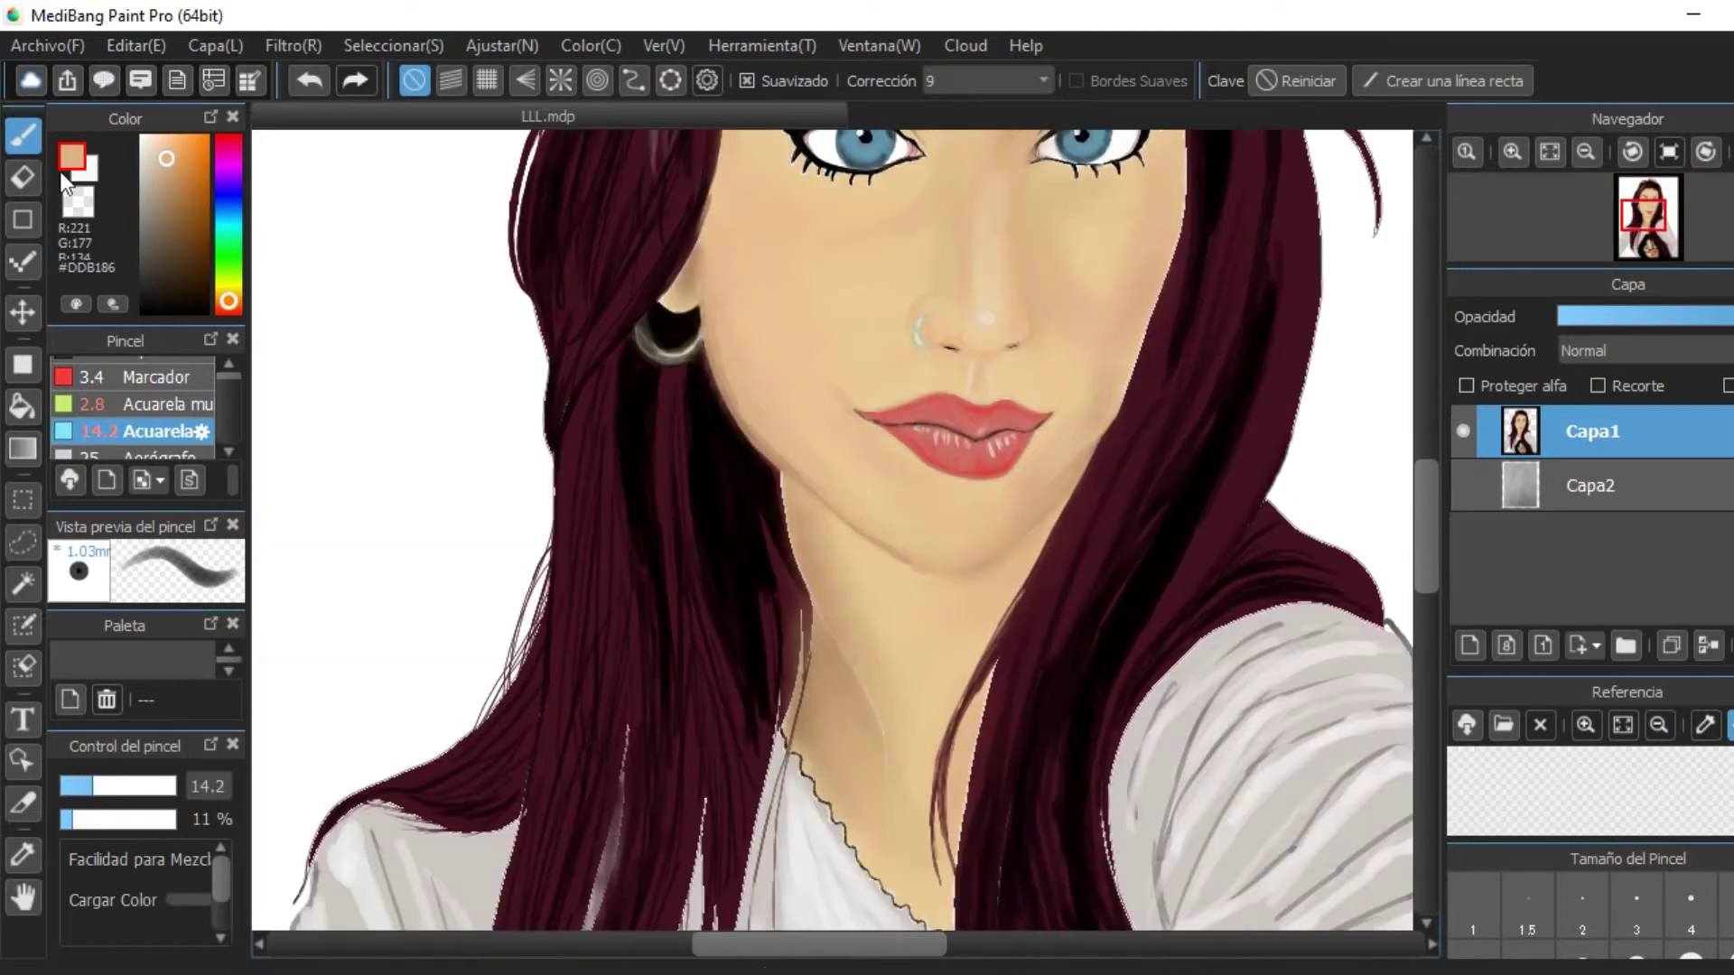
Add faint black shading around the mouth and chin using the 2.7 brush at 1% opacity.
left_click(1025, 546, "alt")
scroll(1025, 546, "up", 3)
scroll(1009, 566, "down", 3)
scroll(1010, 566, "down", 3)
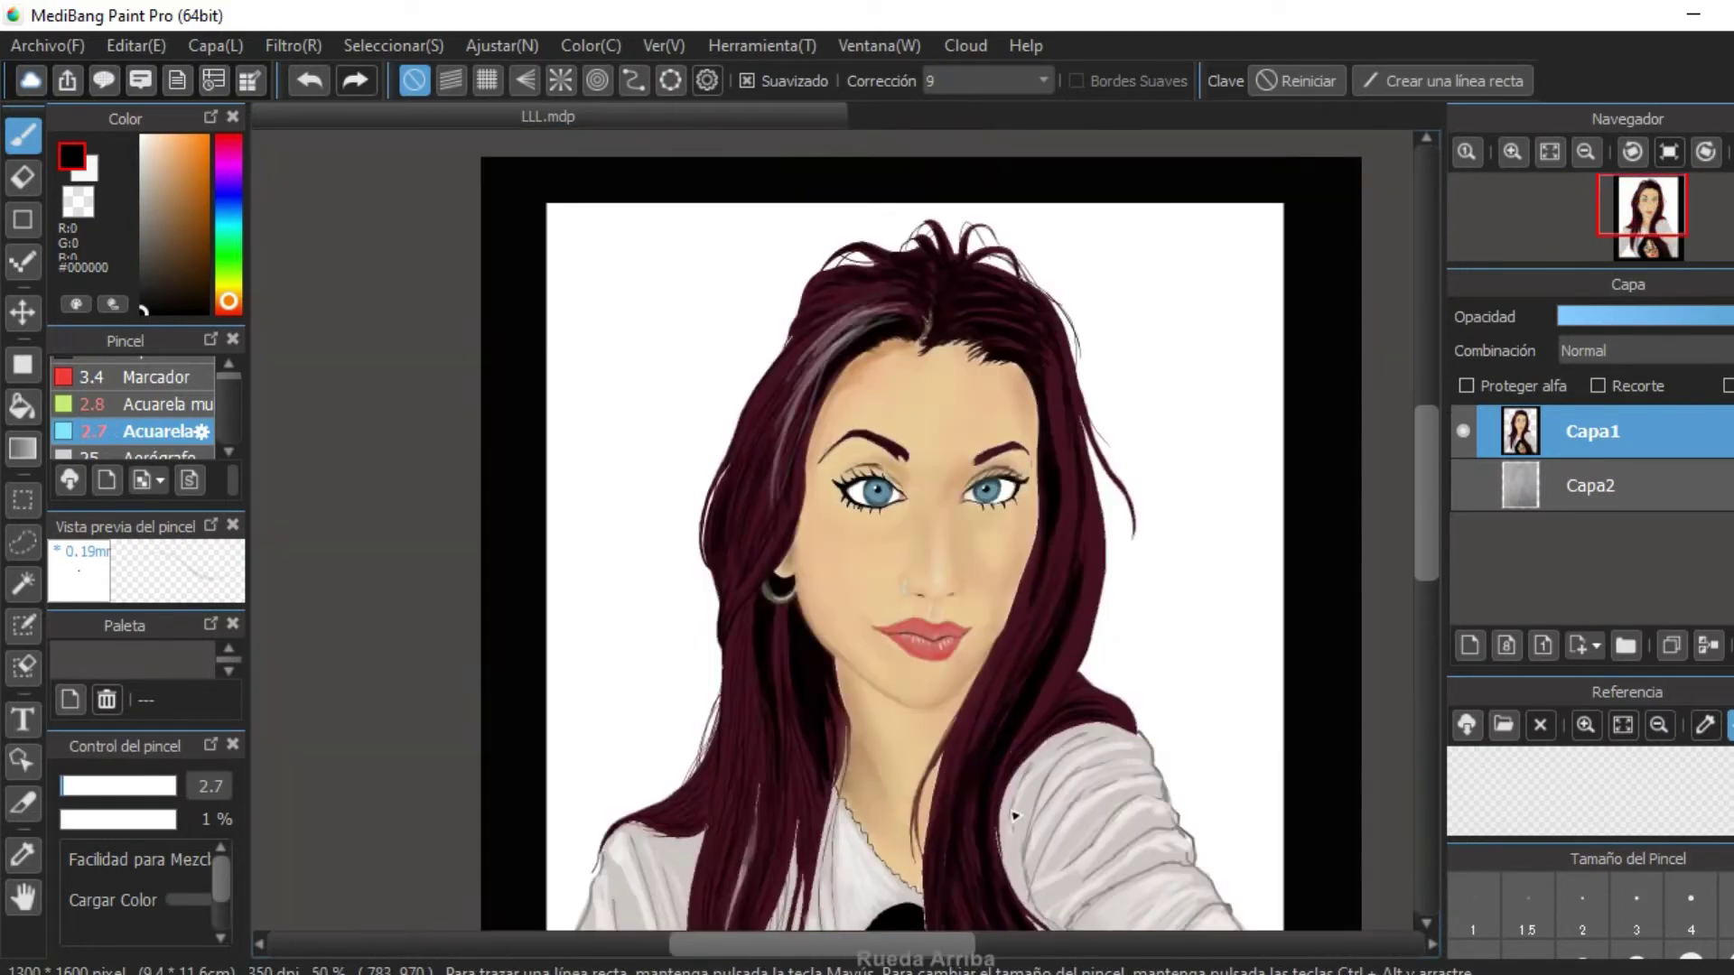
Shade the smile line and cheek beside the mouth with #E6BC8C at size 10.4 and #D3A677 at size 7.6, both at 35%.
scroll(761, 593, "up", 3)
right_click(761, 594)
scroll(1273, 821, "up", 1)
scroll(983, 673, "up", 1)
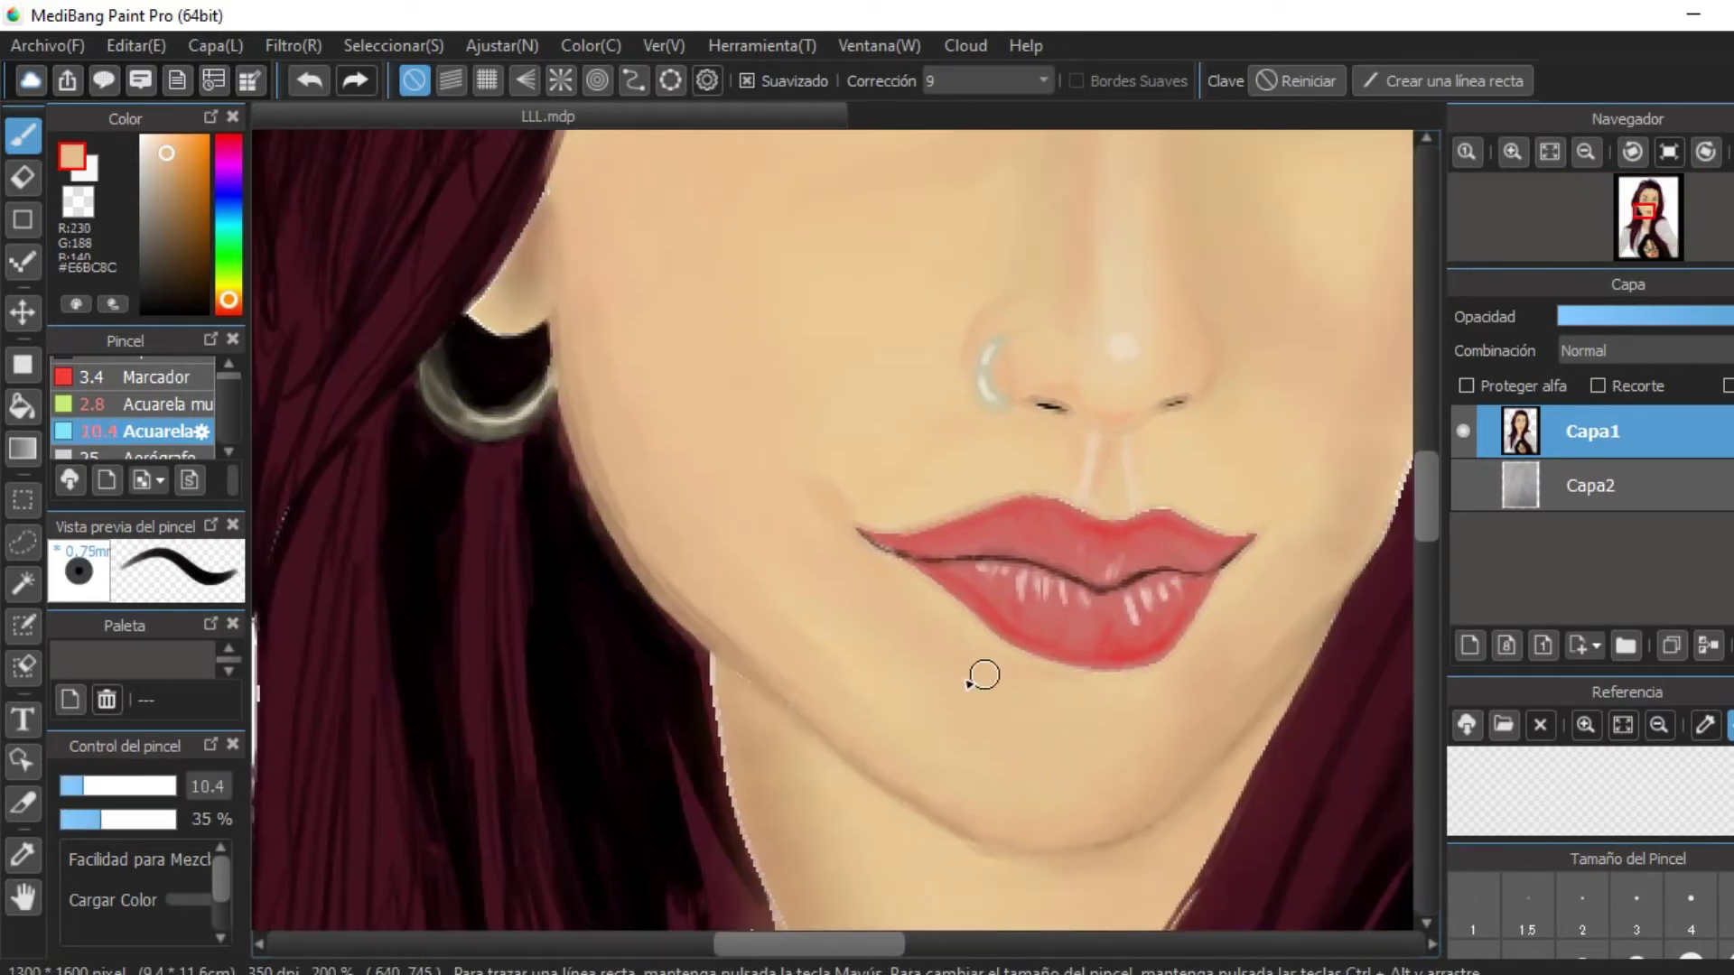
scroll(983, 673, "down", 2)
scroll(957, 629, "up", 3)
right_click(957, 629)
scroll(955, 629, "down", 3)
right_click(986, 596)
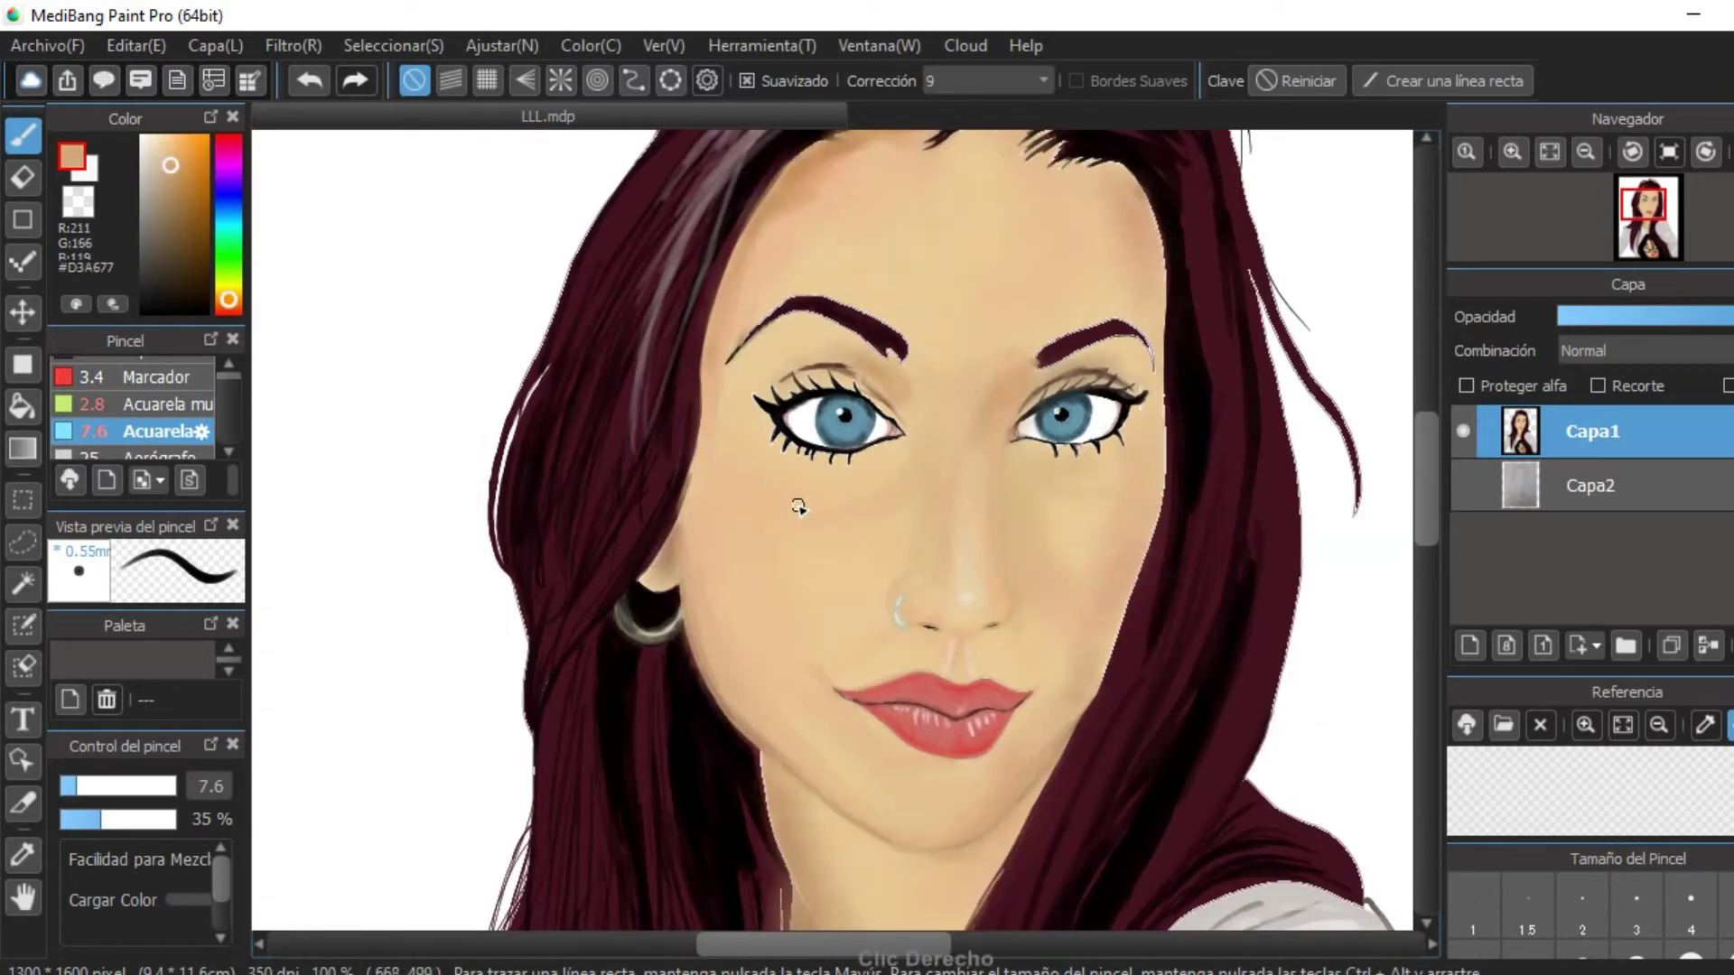
Shade the cheeks, nose bridge and inner eye area with #D3A677 and #D4A578 using the size 31 brush at 12% opacity.
left_click_drag(798, 508, 948, 564, "ctrl+alt")
scroll(1047, 467, "down", 2)
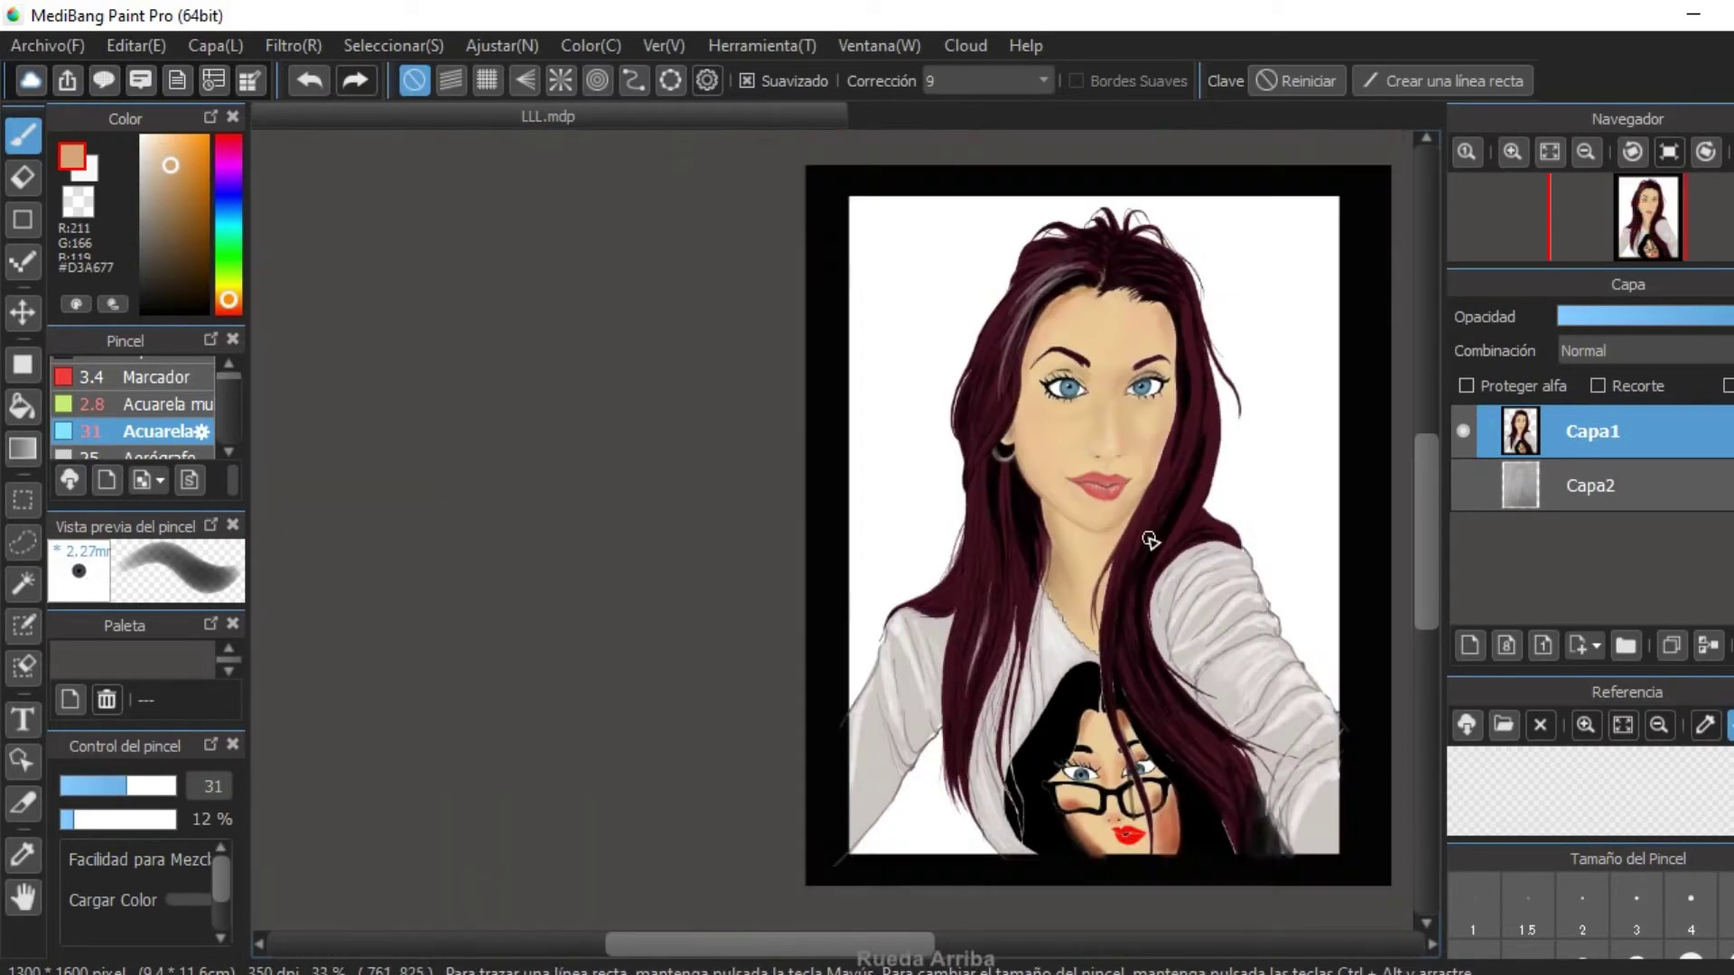
scroll(648, 442, "up", 3)
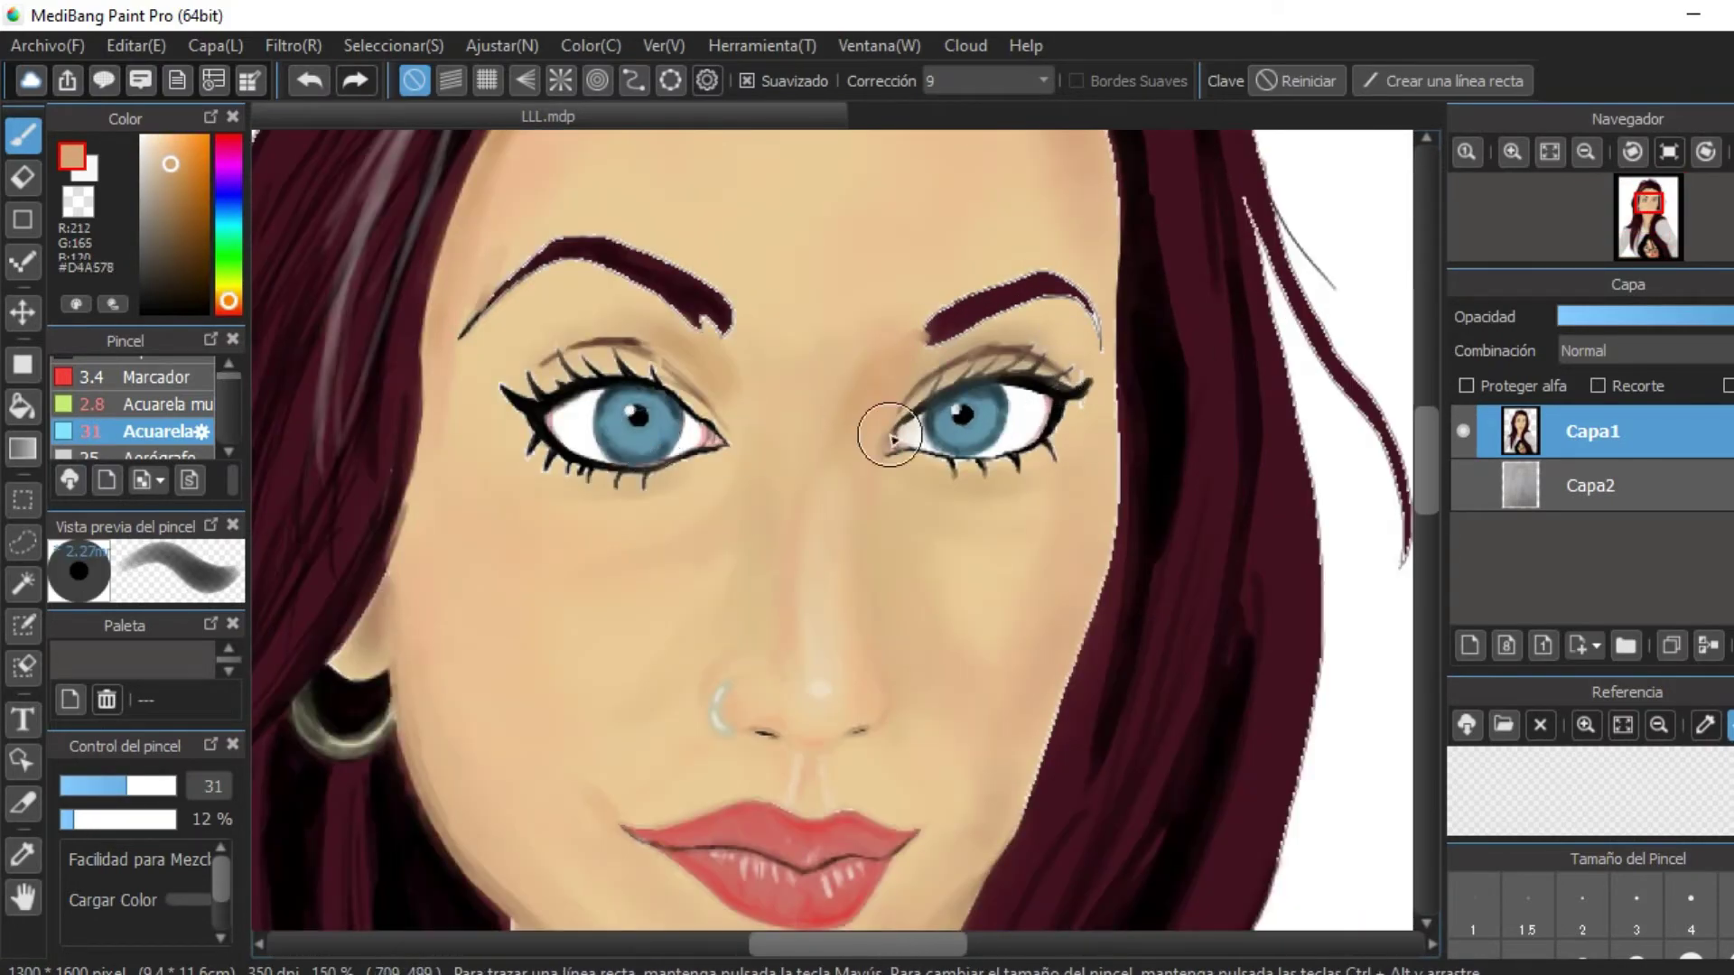
scroll(680, 310, "down", 3)
scroll(884, 422, "up", 1)
Shade the raised sleeve beside the long hair and down to the cuff with black using the size 31 brush at 12%.
key("d")
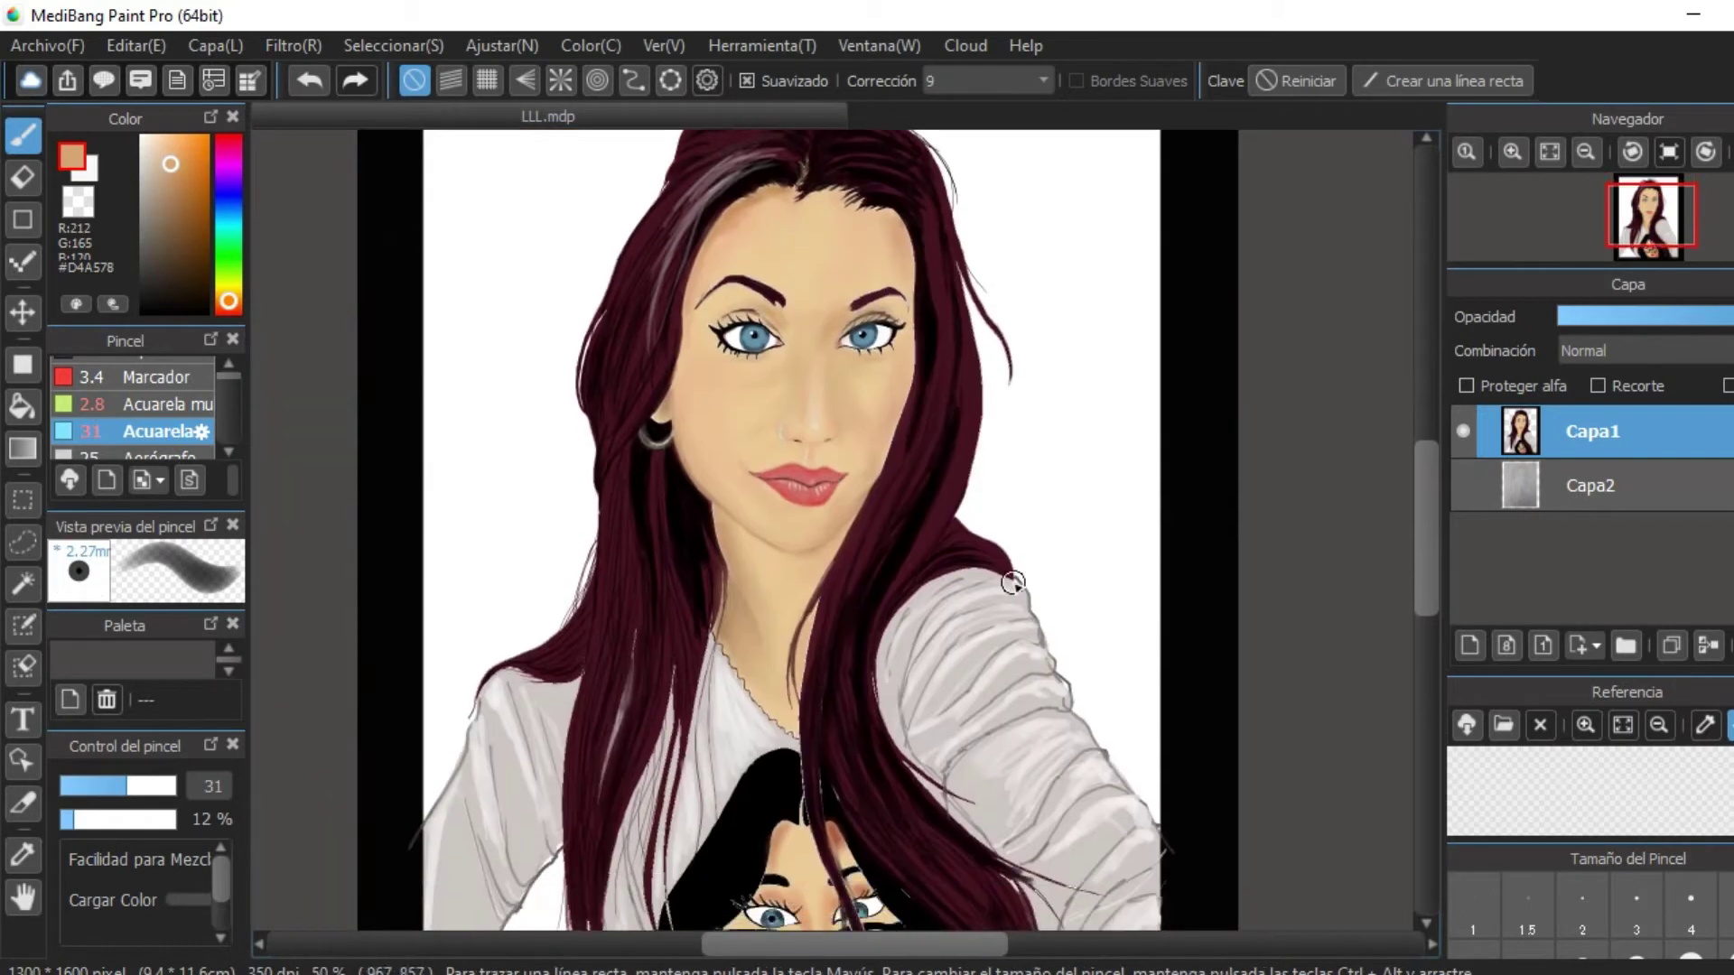
left_click_drag(894, 591, 948, 810)
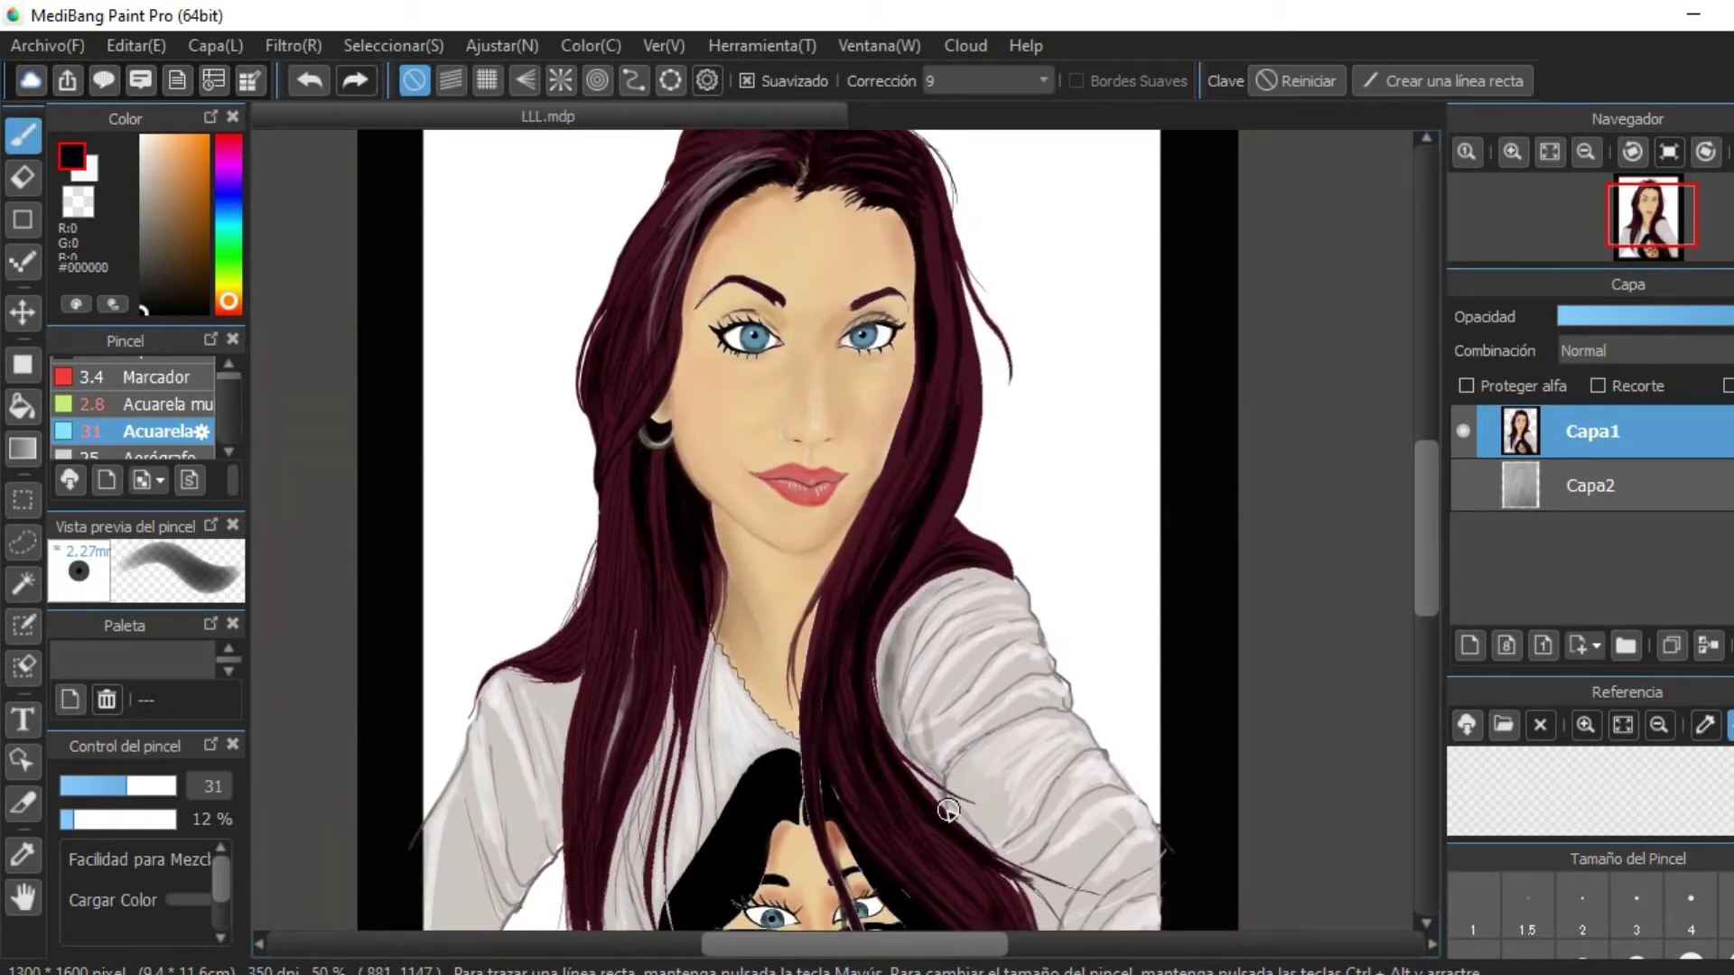
scroll(954, 758, "down", 1)
scroll(1038, 812, "up", 1)
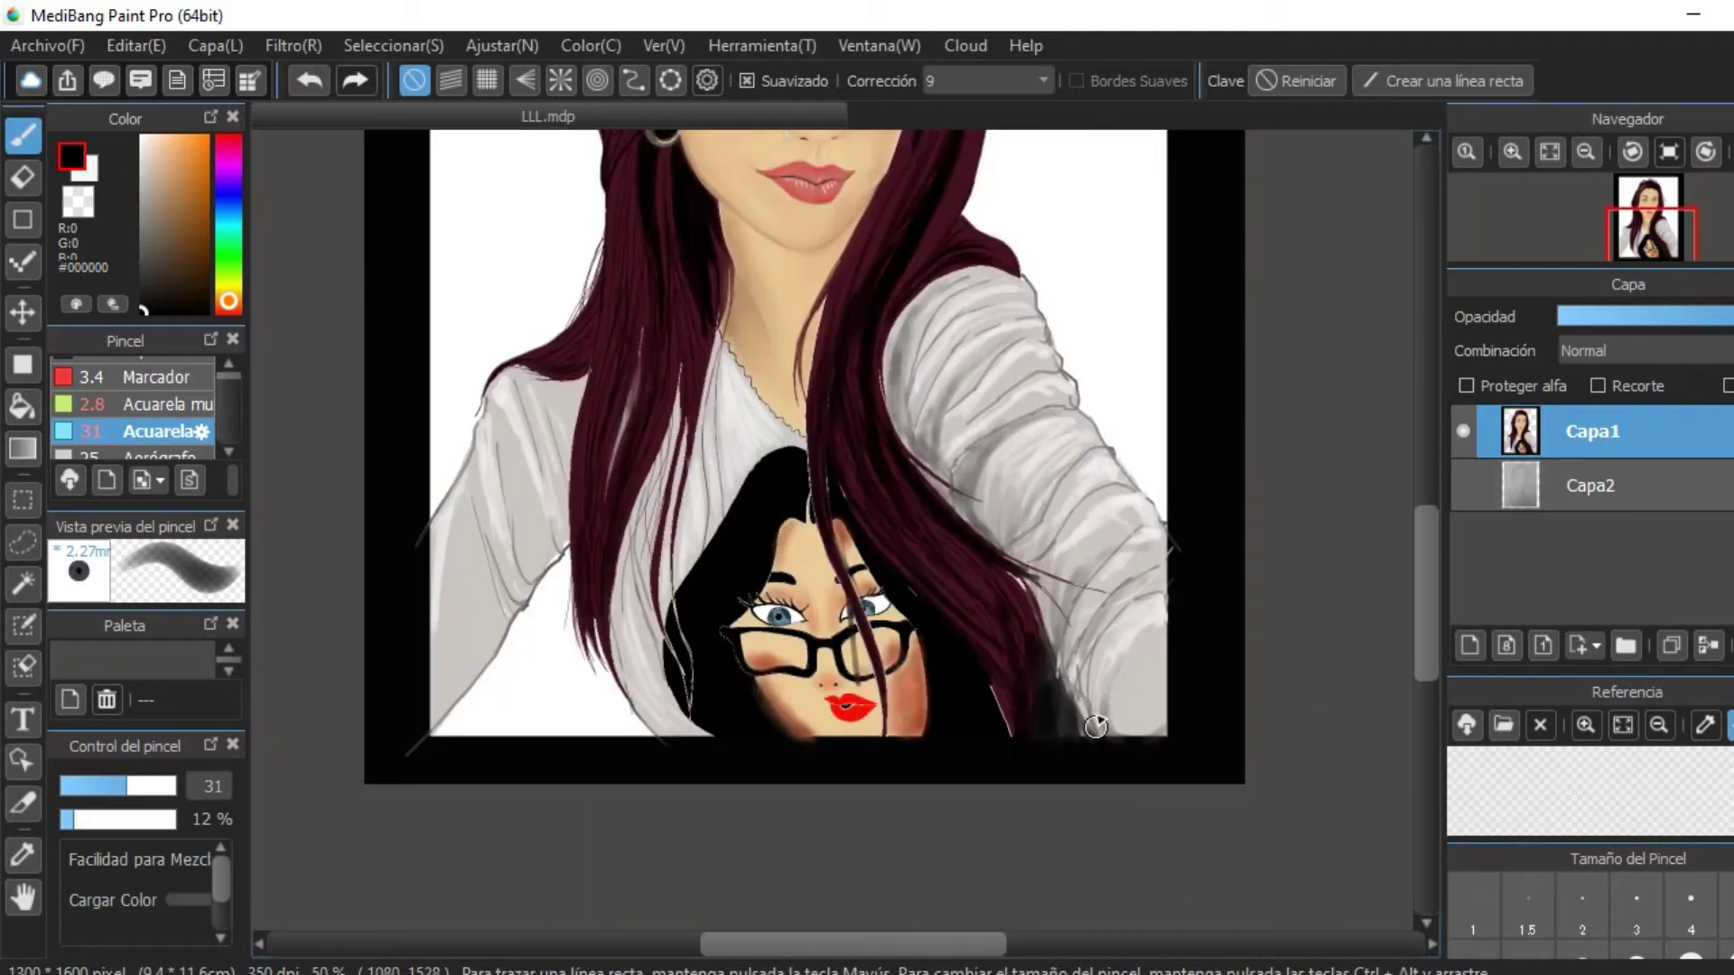
Deepen the shadows on the opposite sleeve and the sweater folds with black using the size 31 brush at 12%.
scroll(681, 582, "down", 2)
scroll(998, 464, "up", 3)
scroll(1018, 297, "down", 1)
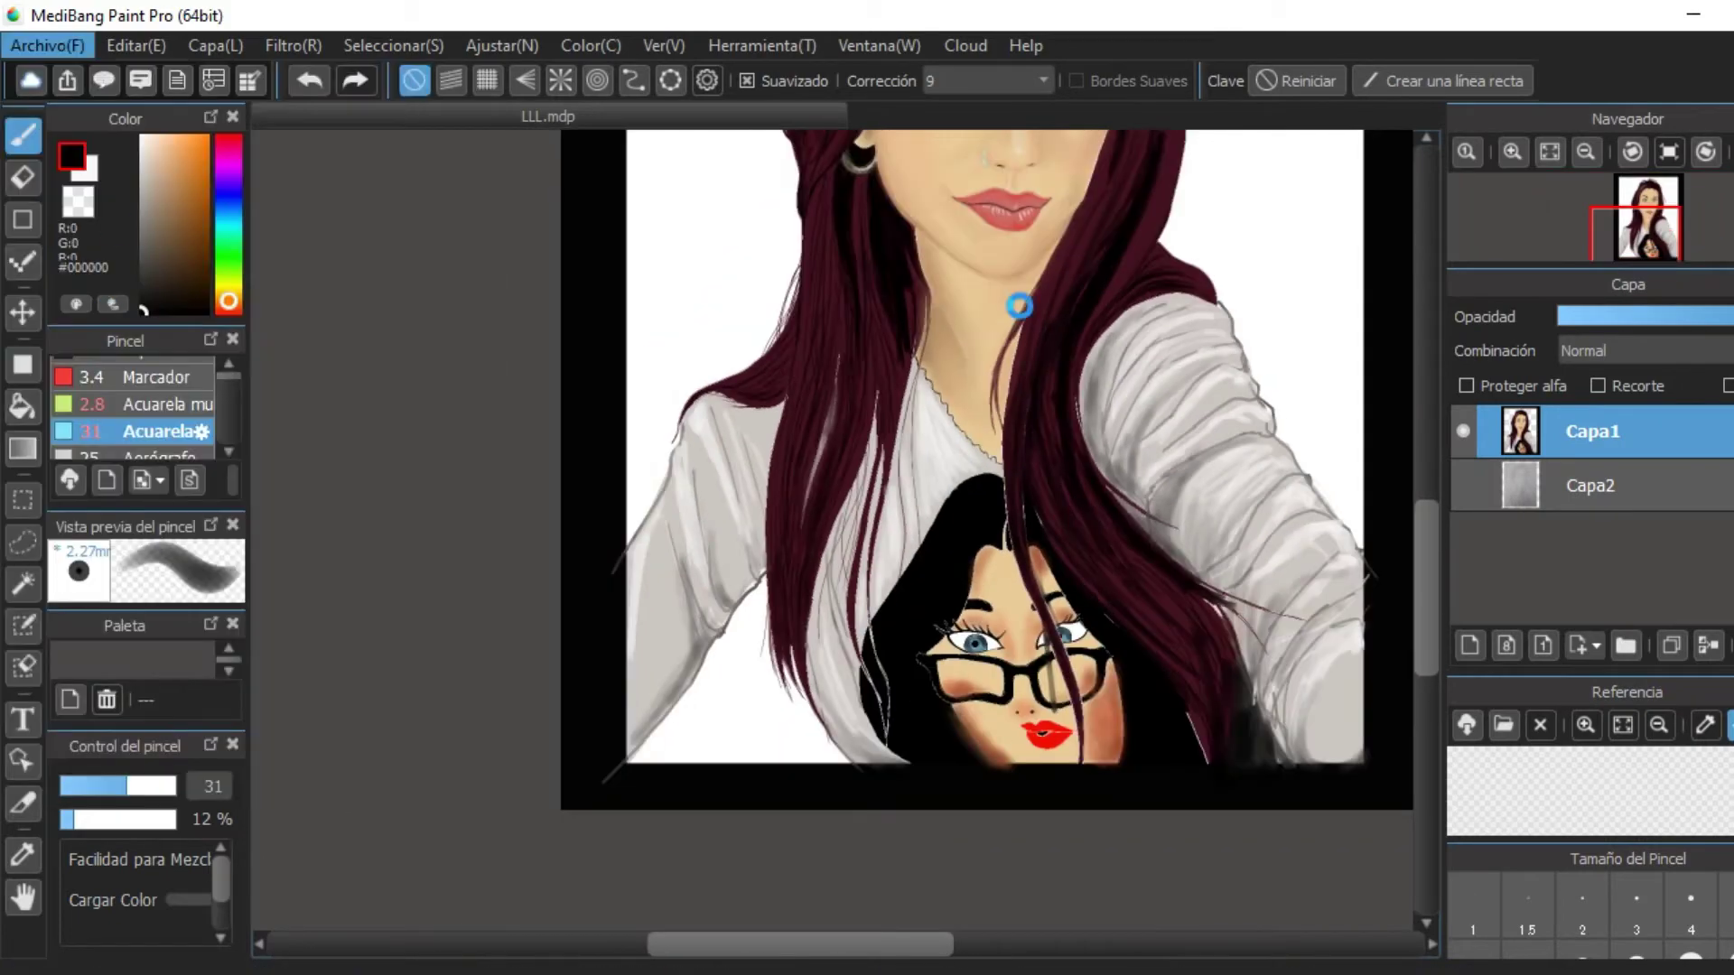
Touch up the long hair beside the neck with #491421 using the size 31 brush at 12%.
scroll(795, 294, "up", 2)
left_click(939, 560, "alt")
scroll(831, 619, "down", 2)
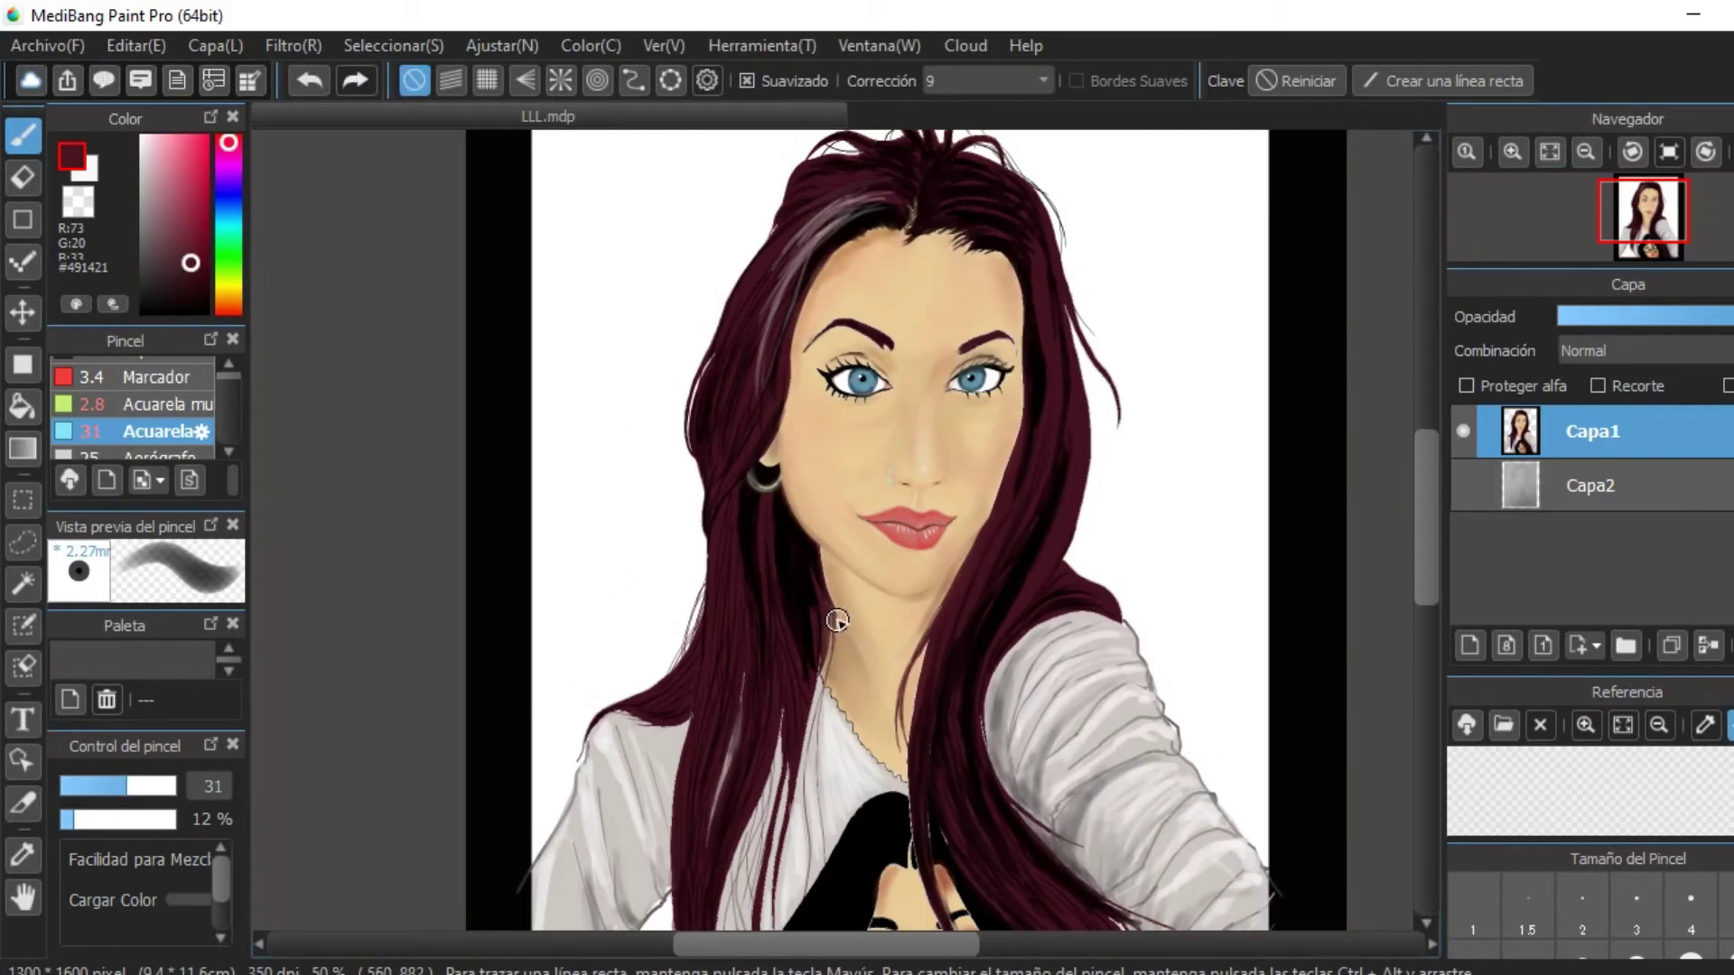
Softly shade the side of the nose and the face with #D6B285 and #D3A477 using the size 31 brush at 3%.
scroll(889, 600, "up", 2)
scroll(1085, 566, "down", 2)
scroll(1133, 708, "up", 2)
left_click(1133, 413, "alt")
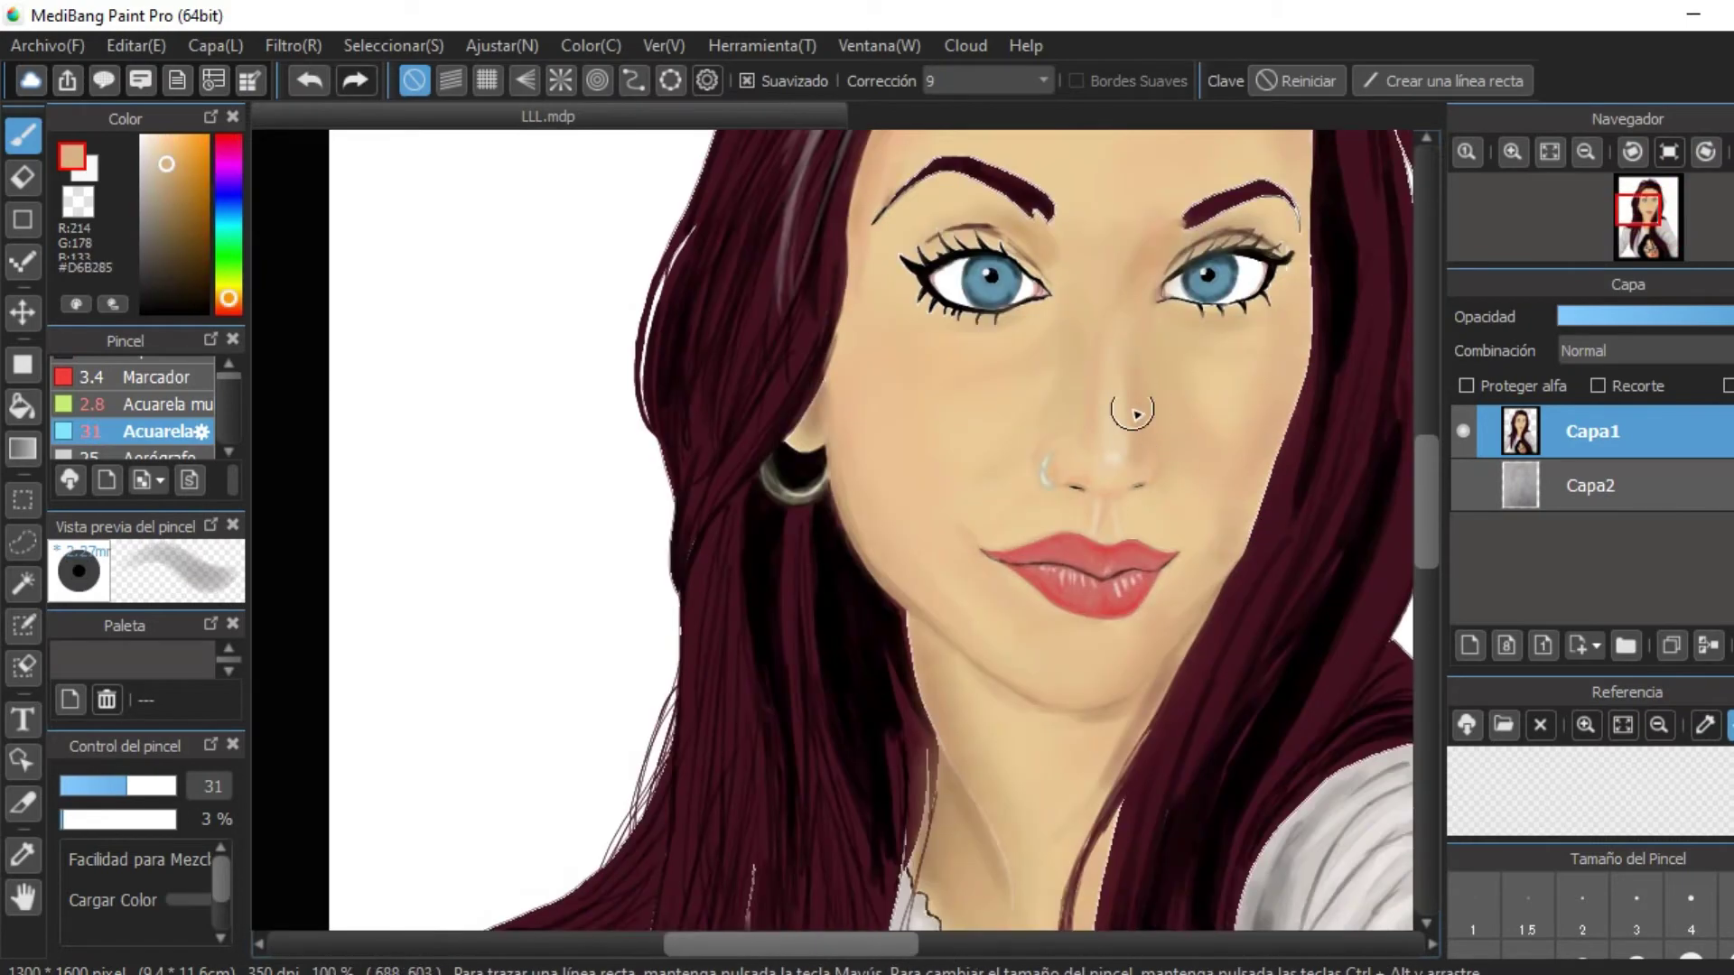
scroll(994, 406, "up", 2)
scroll(994, 283, "down", 3)
left_click(1288, 367, "alt")
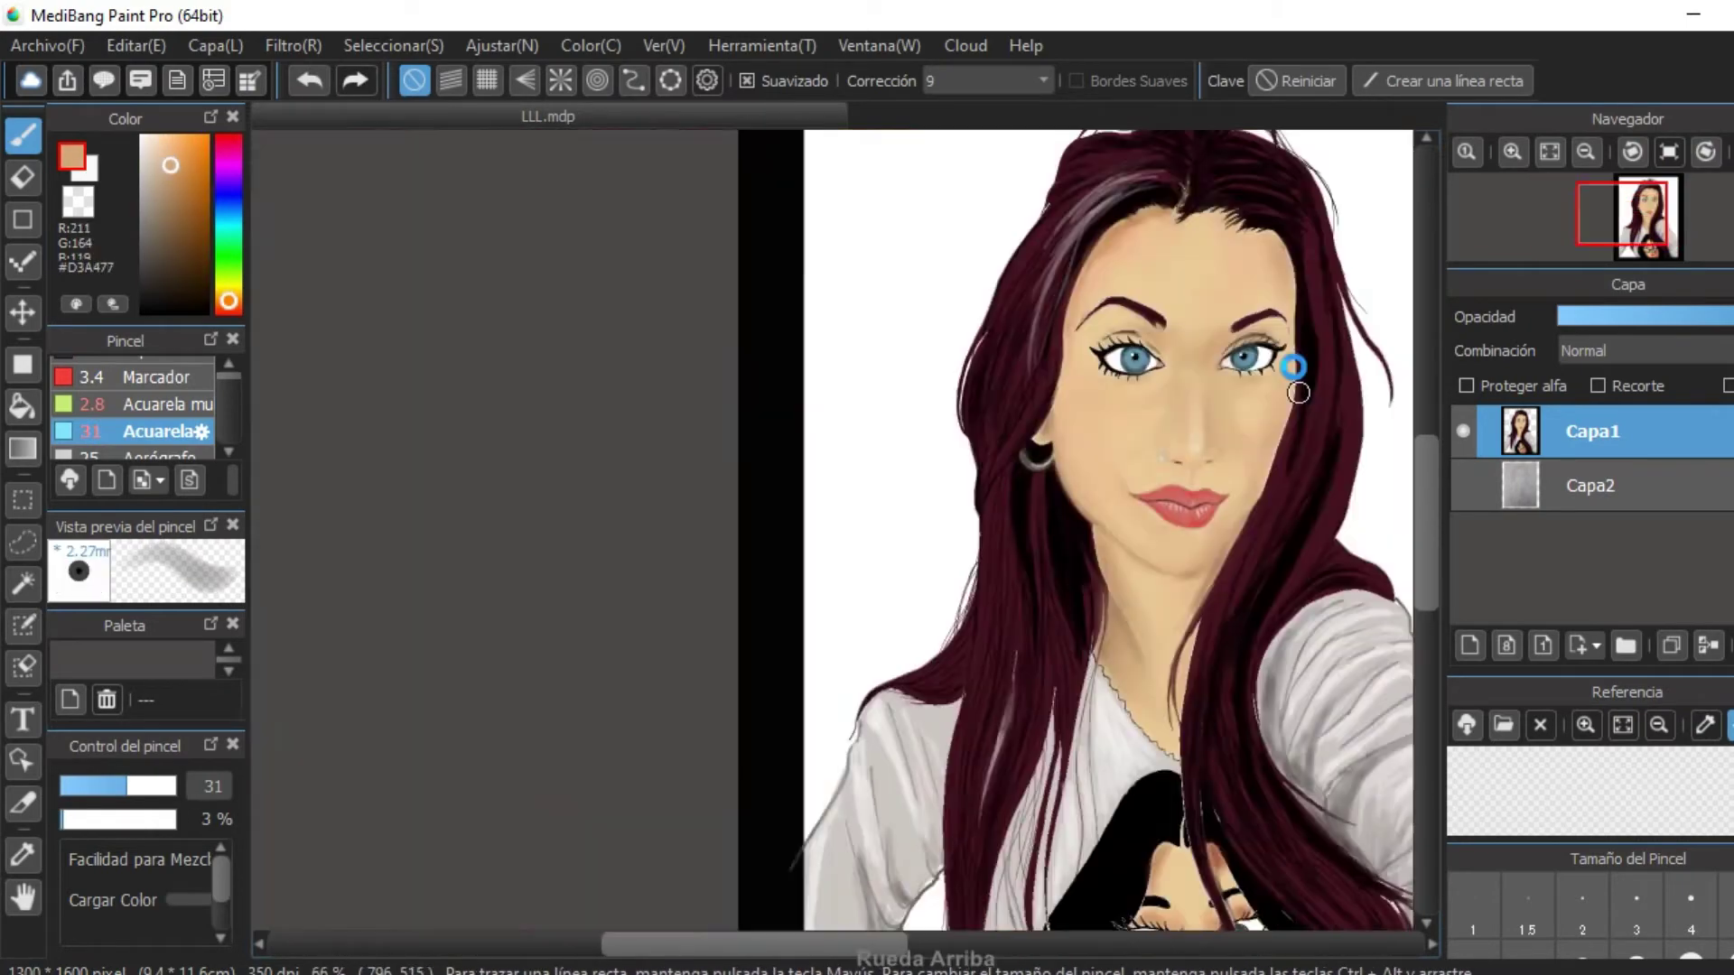
Darken the jaw contour beneath the chin with black using the size 3 watercolour brush at 2%.
scroll(1201, 307, "up", 3)
scroll(1202, 307, "up", 1)
left_click(89, 779)
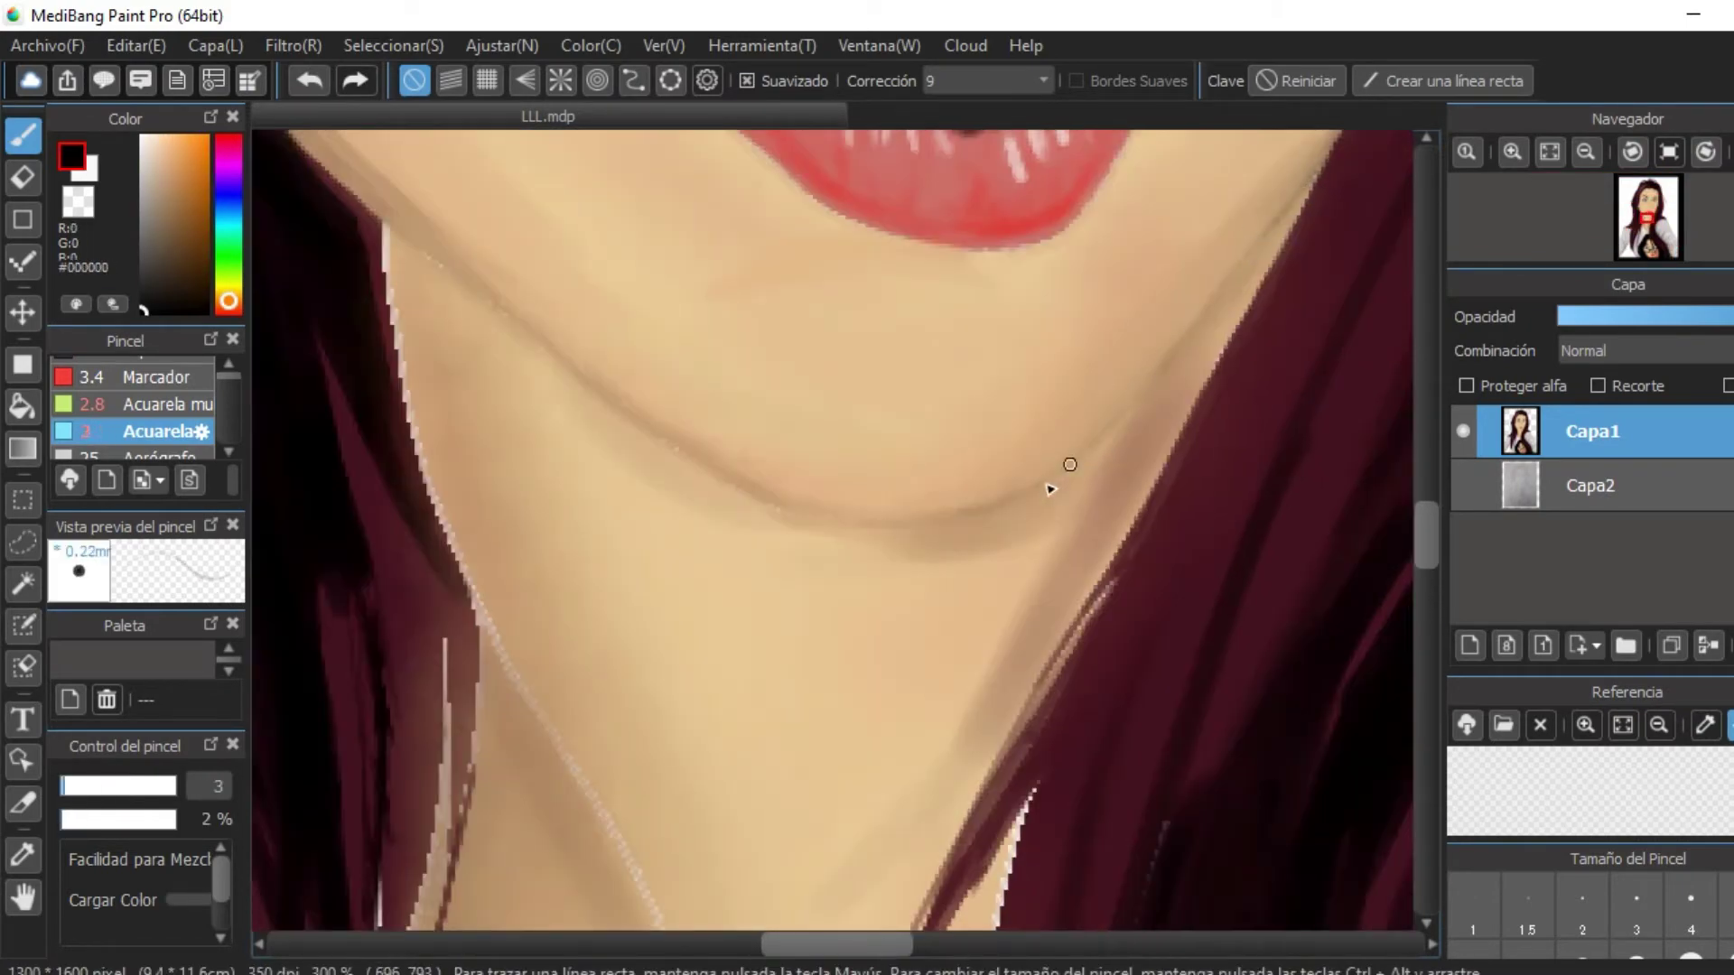
scroll(1050, 489, "down", 2)
scroll(975, 472, "up", 2)
Shade and blend the lips with black, #CA6B67 and #D47D7A using the size 10.9 brush at 2%.
left_click(100, 785)
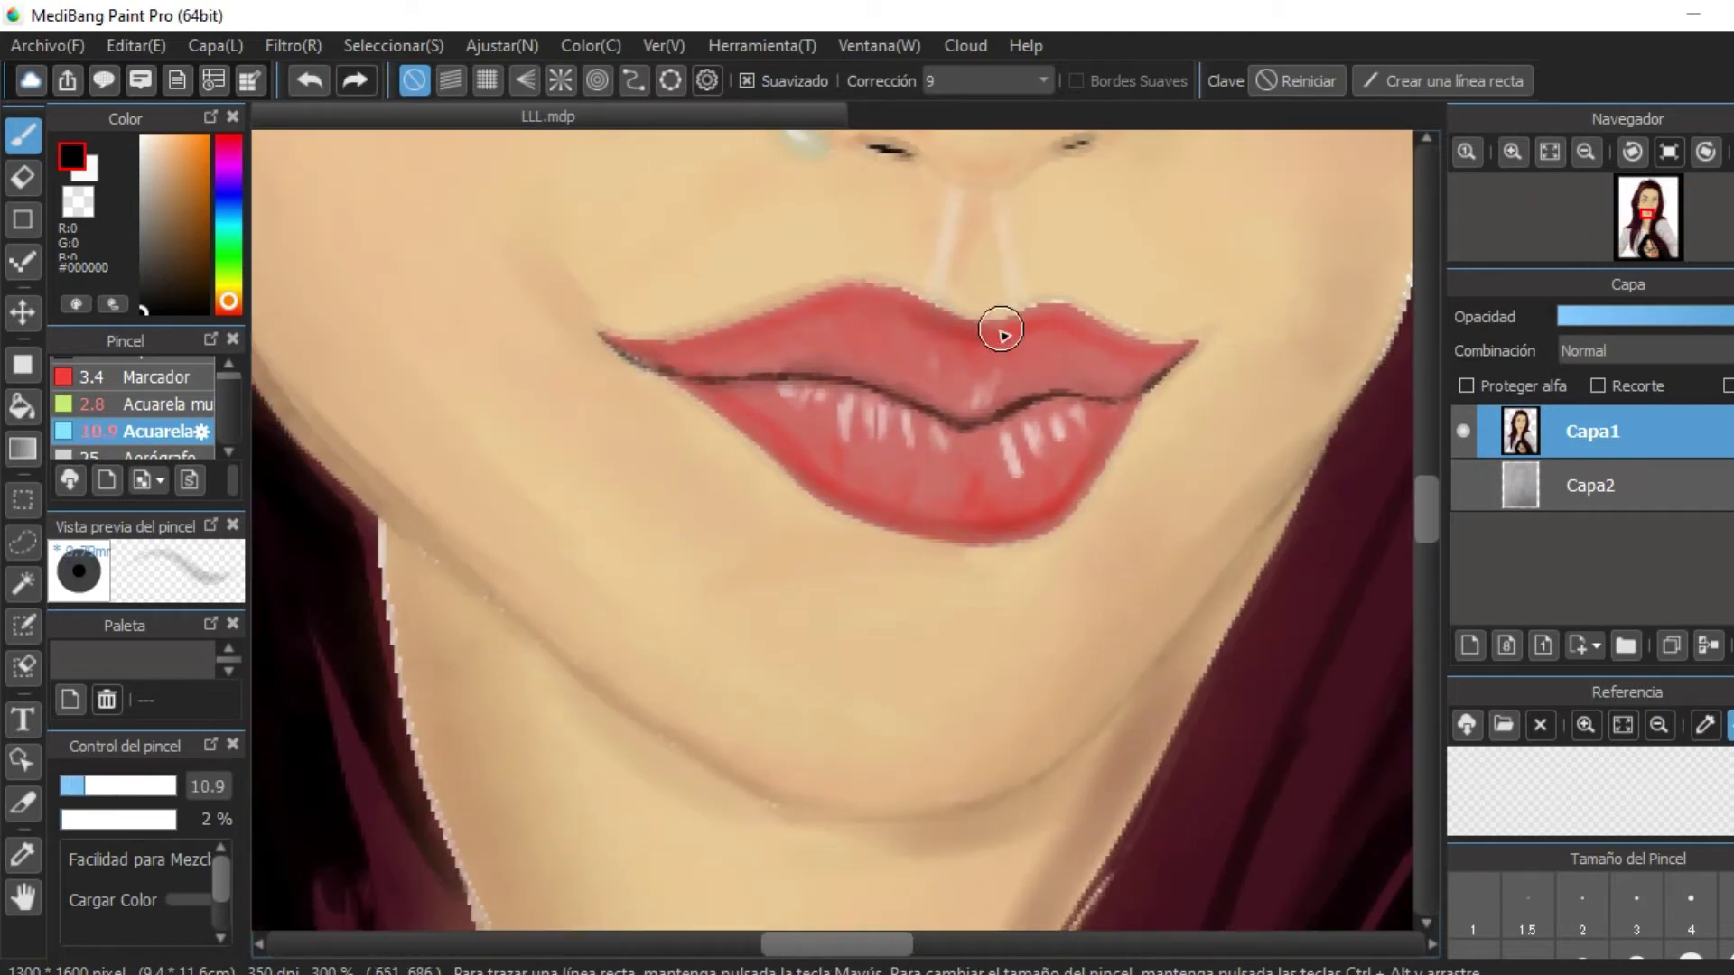
scroll(1040, 410, "down", 1)
left_click(925, 364, "alt")
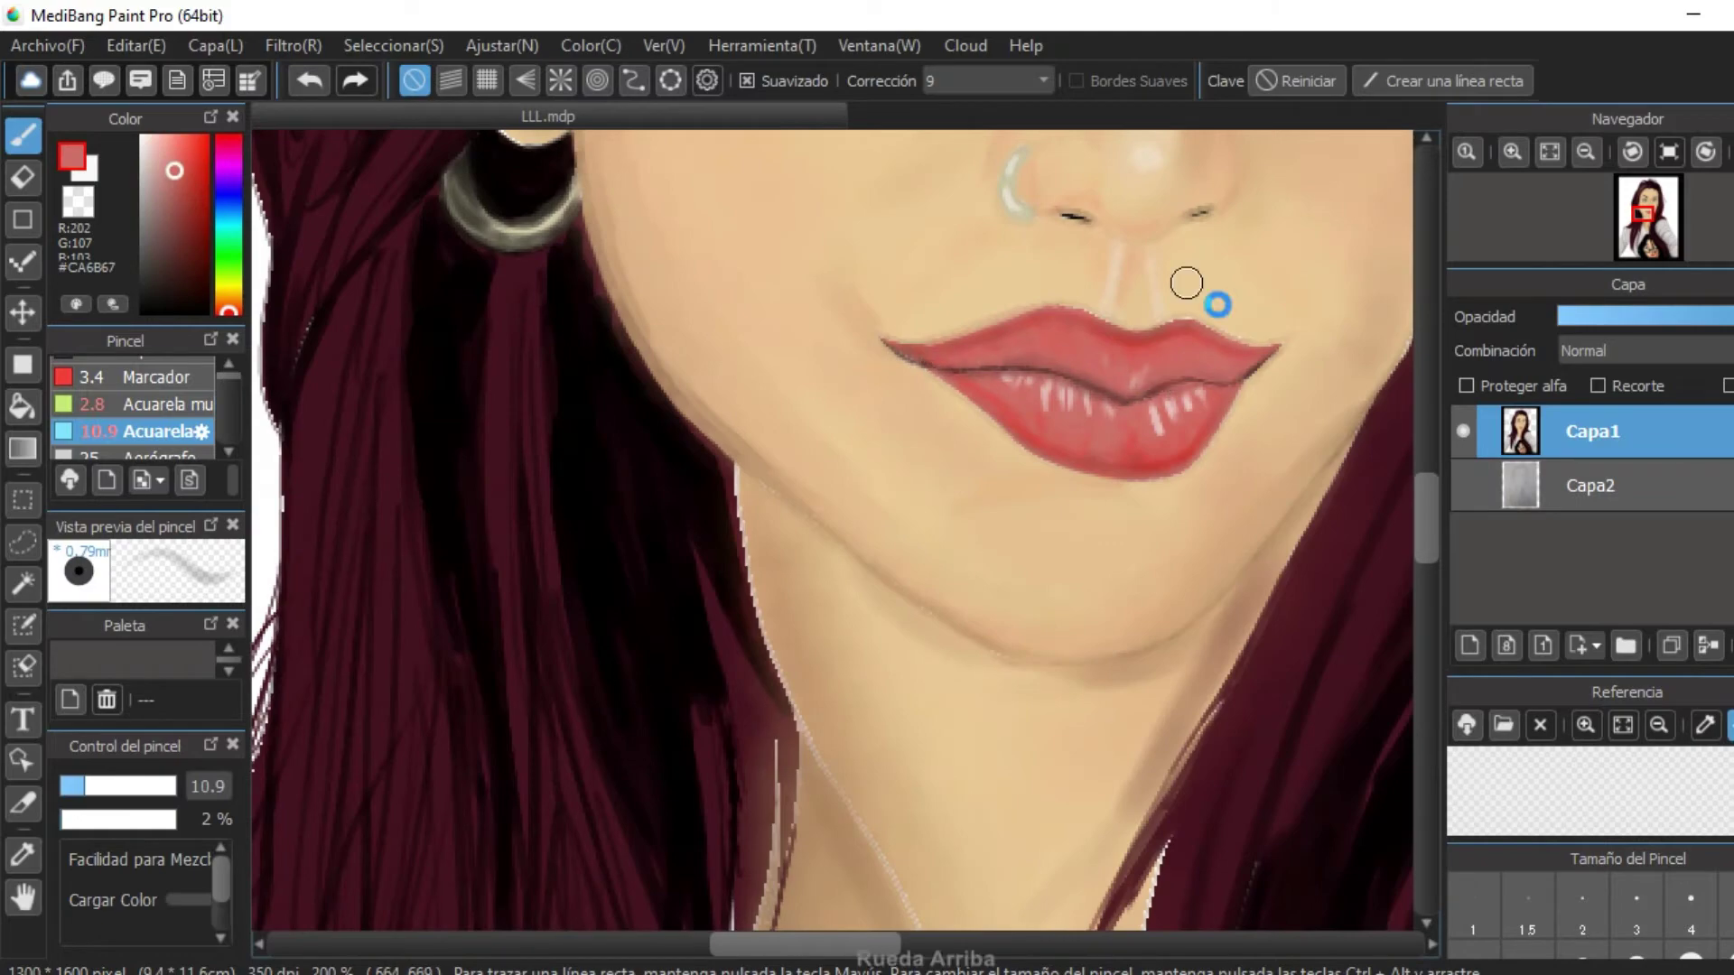
scroll(1186, 283, "up", 3)
scroll(1015, 341, "down", 2)
scroll(988, 445, "down", 1)
left_click(994, 415, "alt")
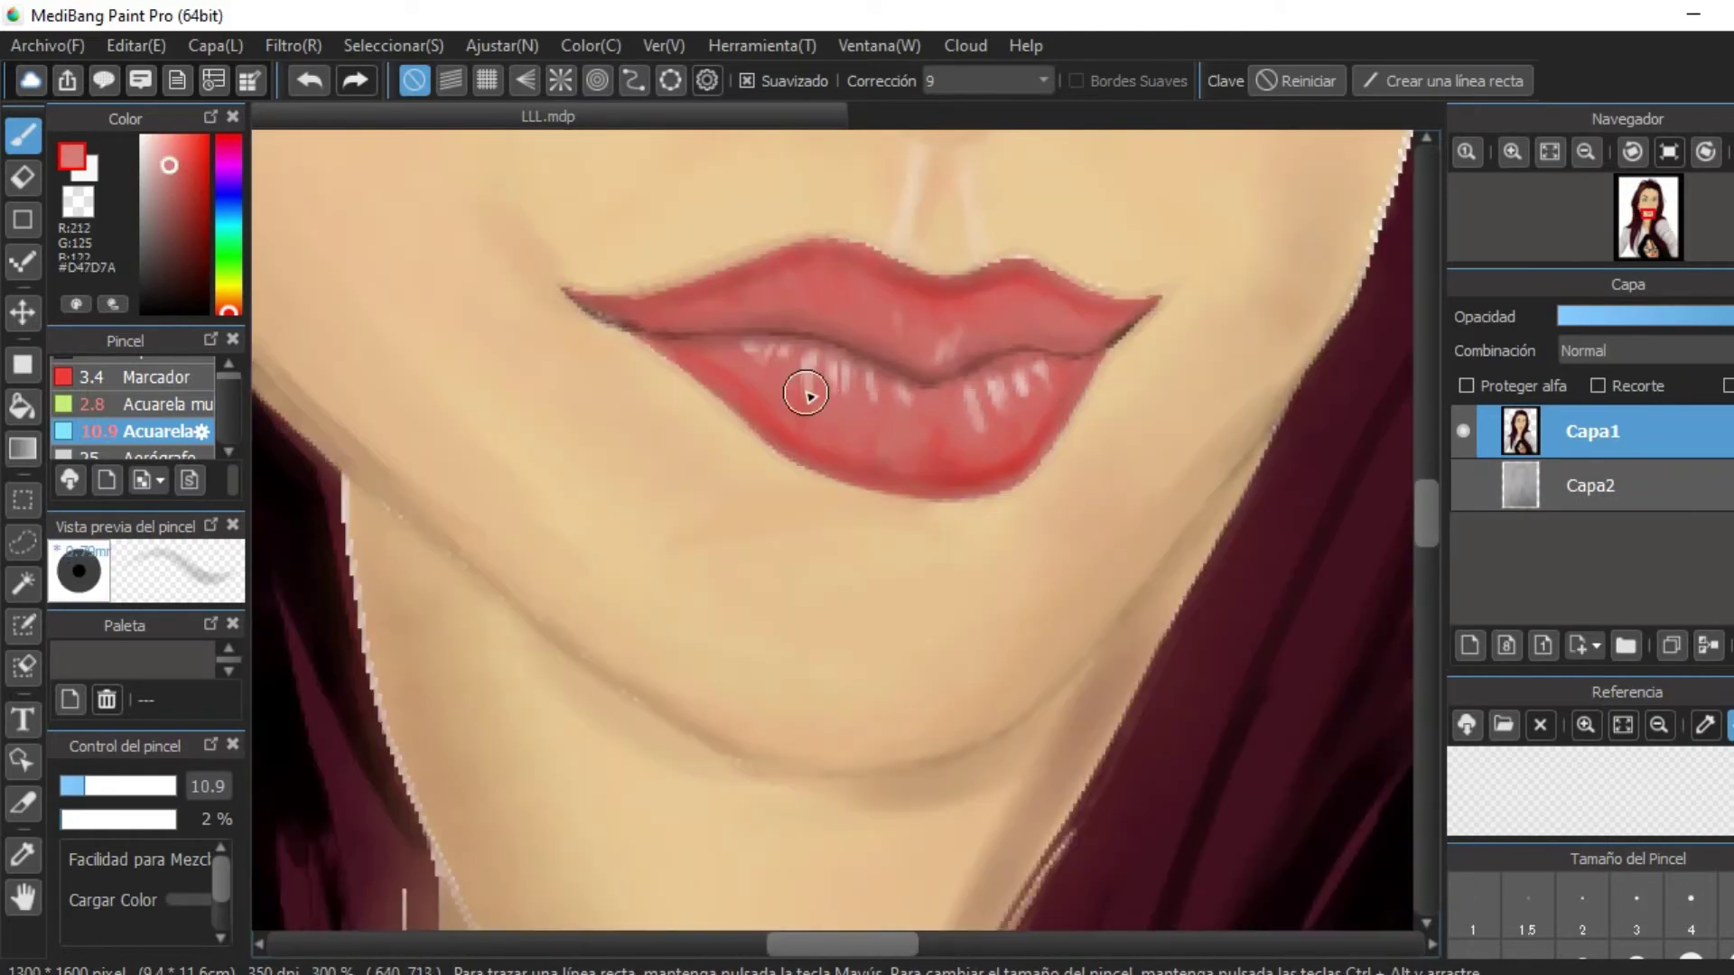
Refine the light streak near the hairline with #908585 and #090003 using the size 3.8 brush at 16%.
scroll(993, 433, "up", 1)
scroll(993, 433, "down", 4)
scroll(880, 320, "up", 2)
left_click(880, 321, "alt")
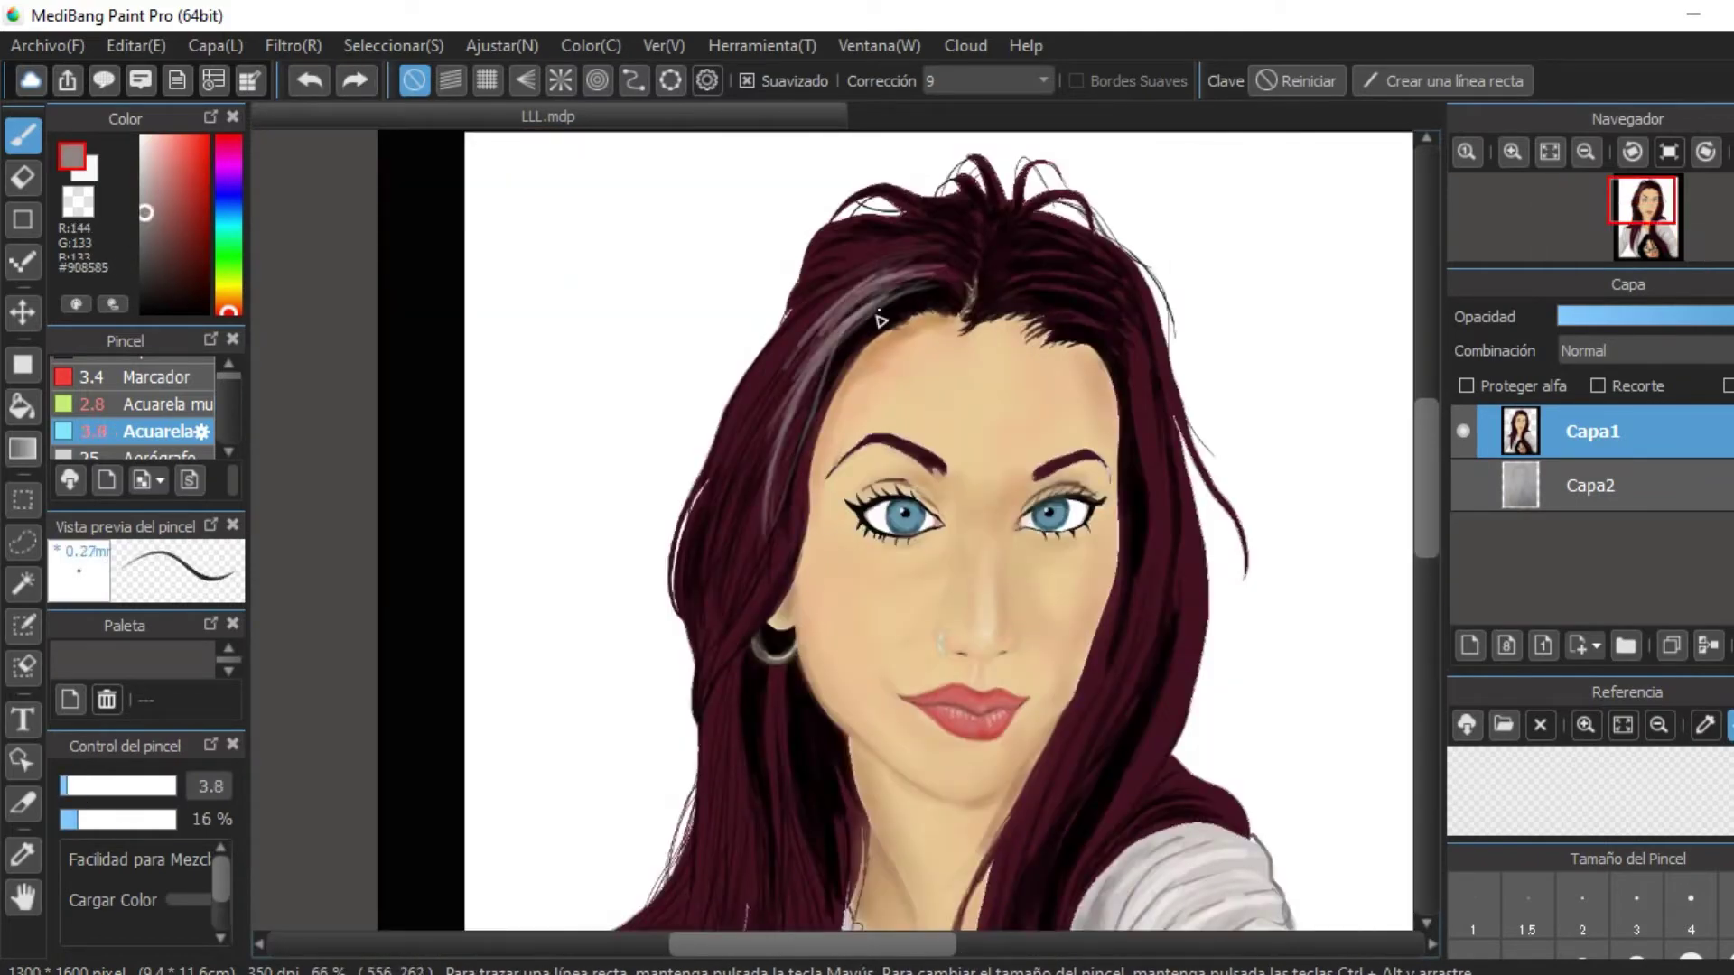
scroll(889, 332, "up", 2)
right_click(797, 481)
scroll(1129, 454, "down", 4)
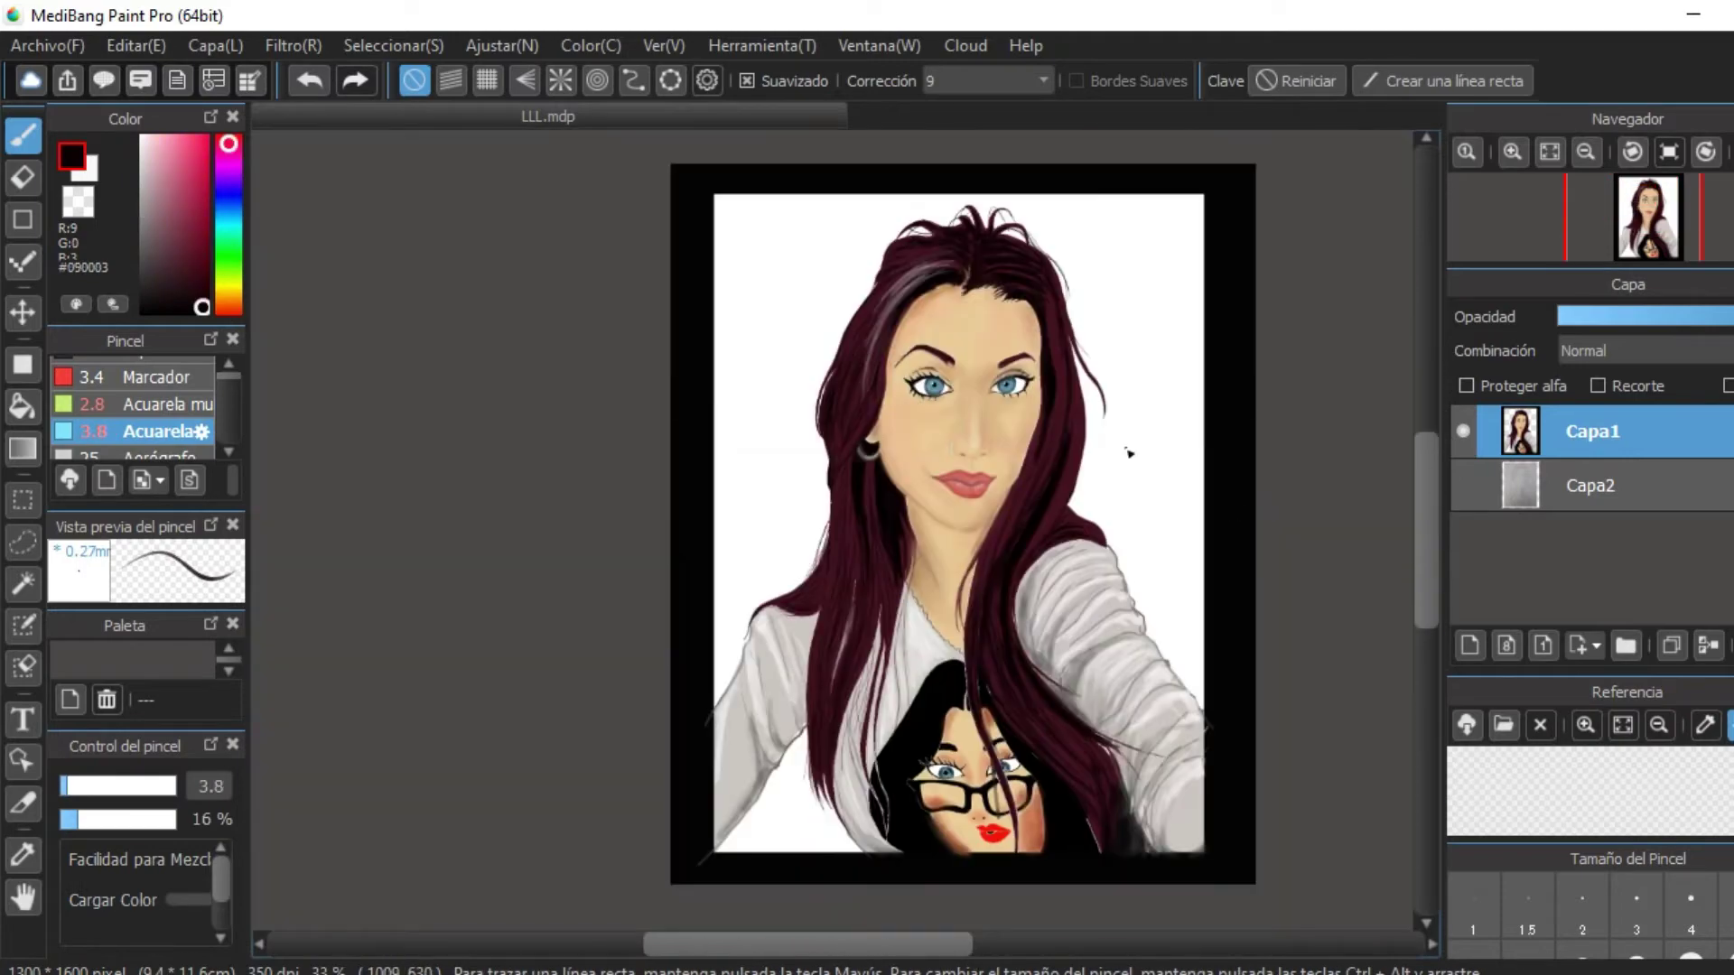
Recolour the thin, white-edged strands over the printed character's black hair with #441120 at size 3.8, raising opacity to 100%.
scroll(888, 706, "up", 8)
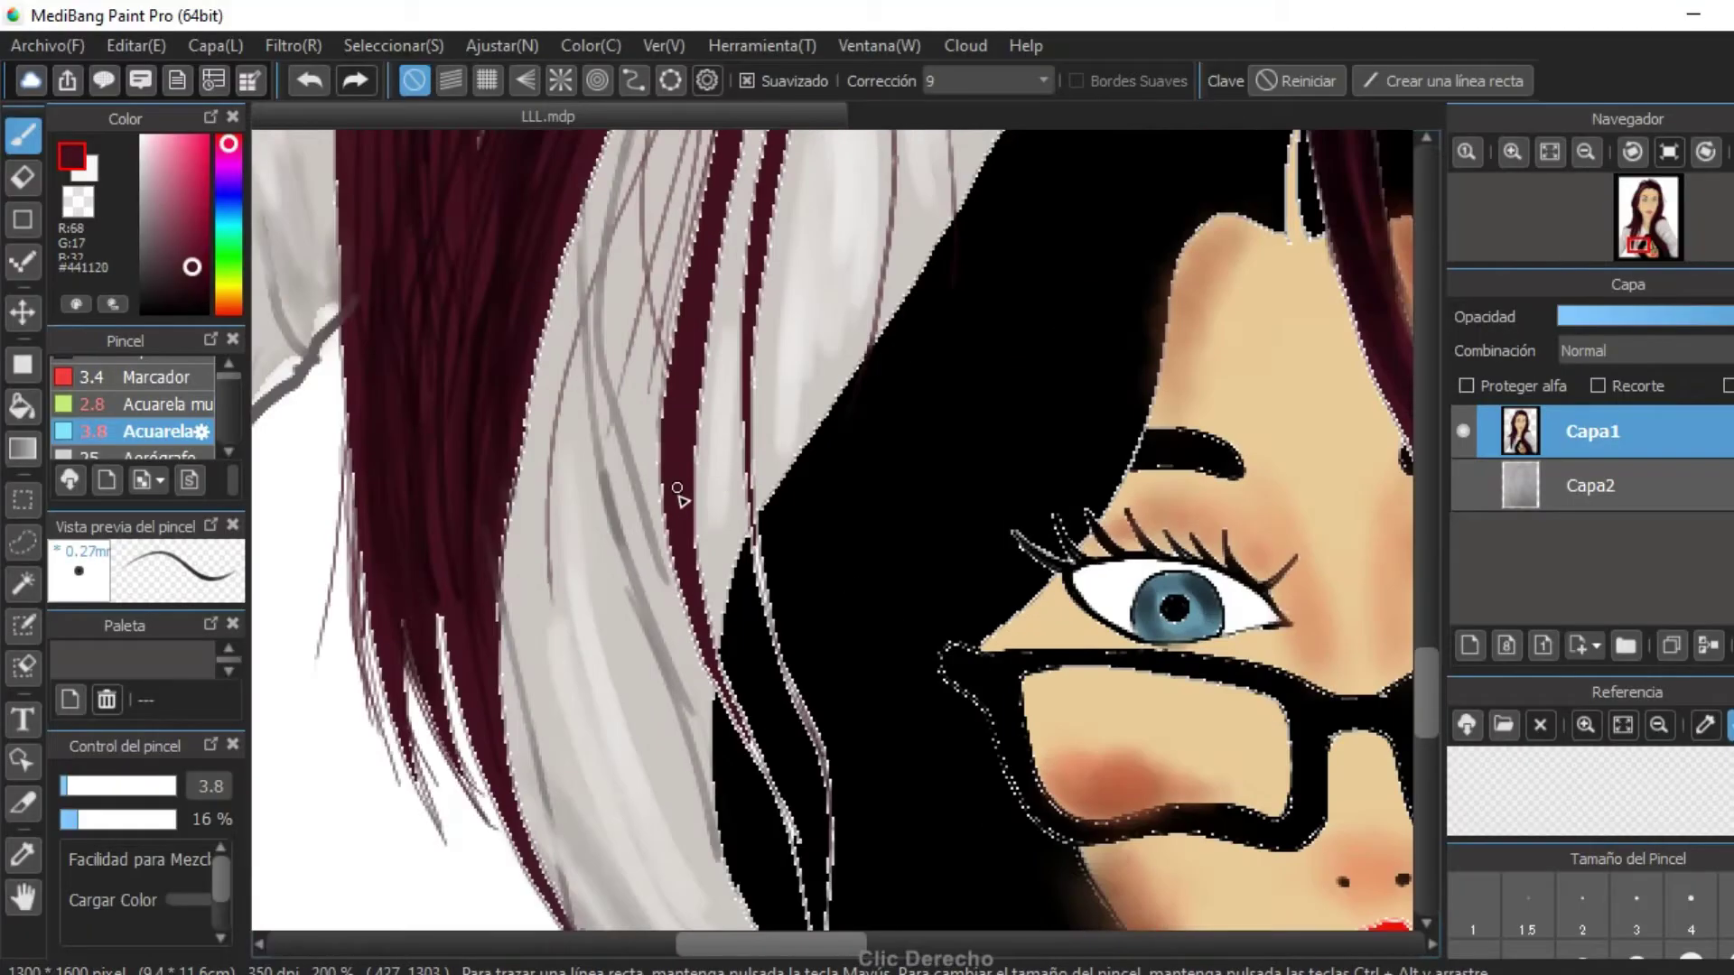
right_click(853, 431)
left_click_drag(854, 432, 948, 714)
scroll(867, 433, "down", 2)
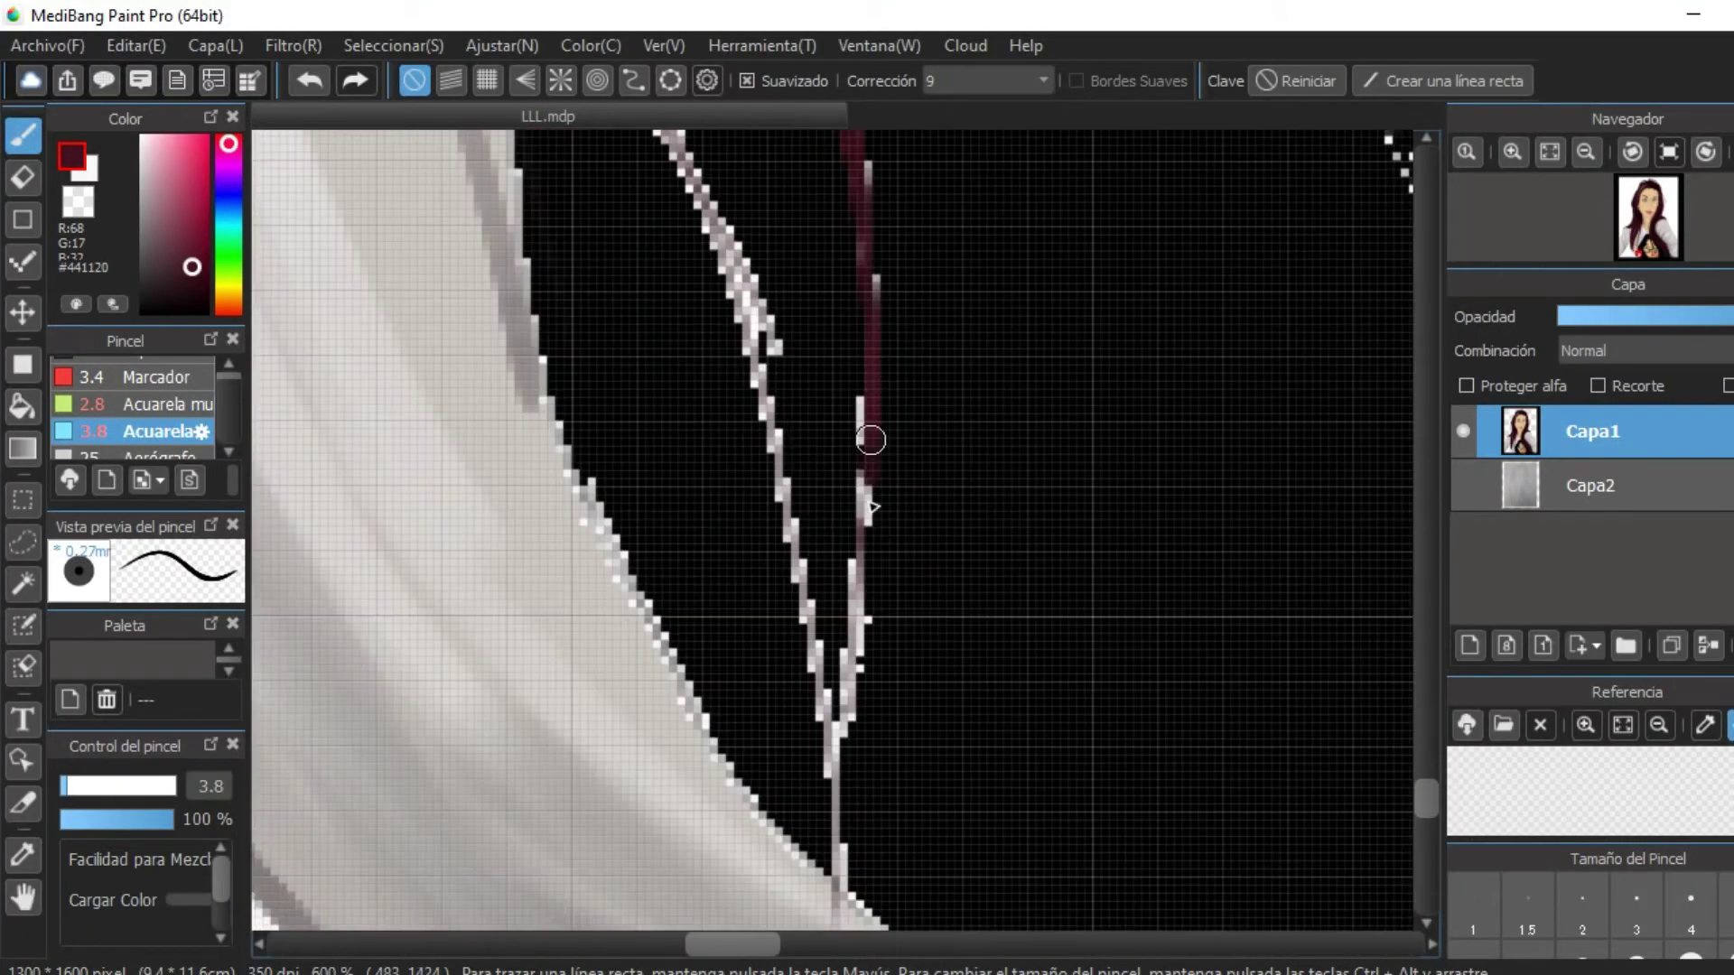
right_click(959, 626)
left_click_drag(903, 226, 1011, 677)
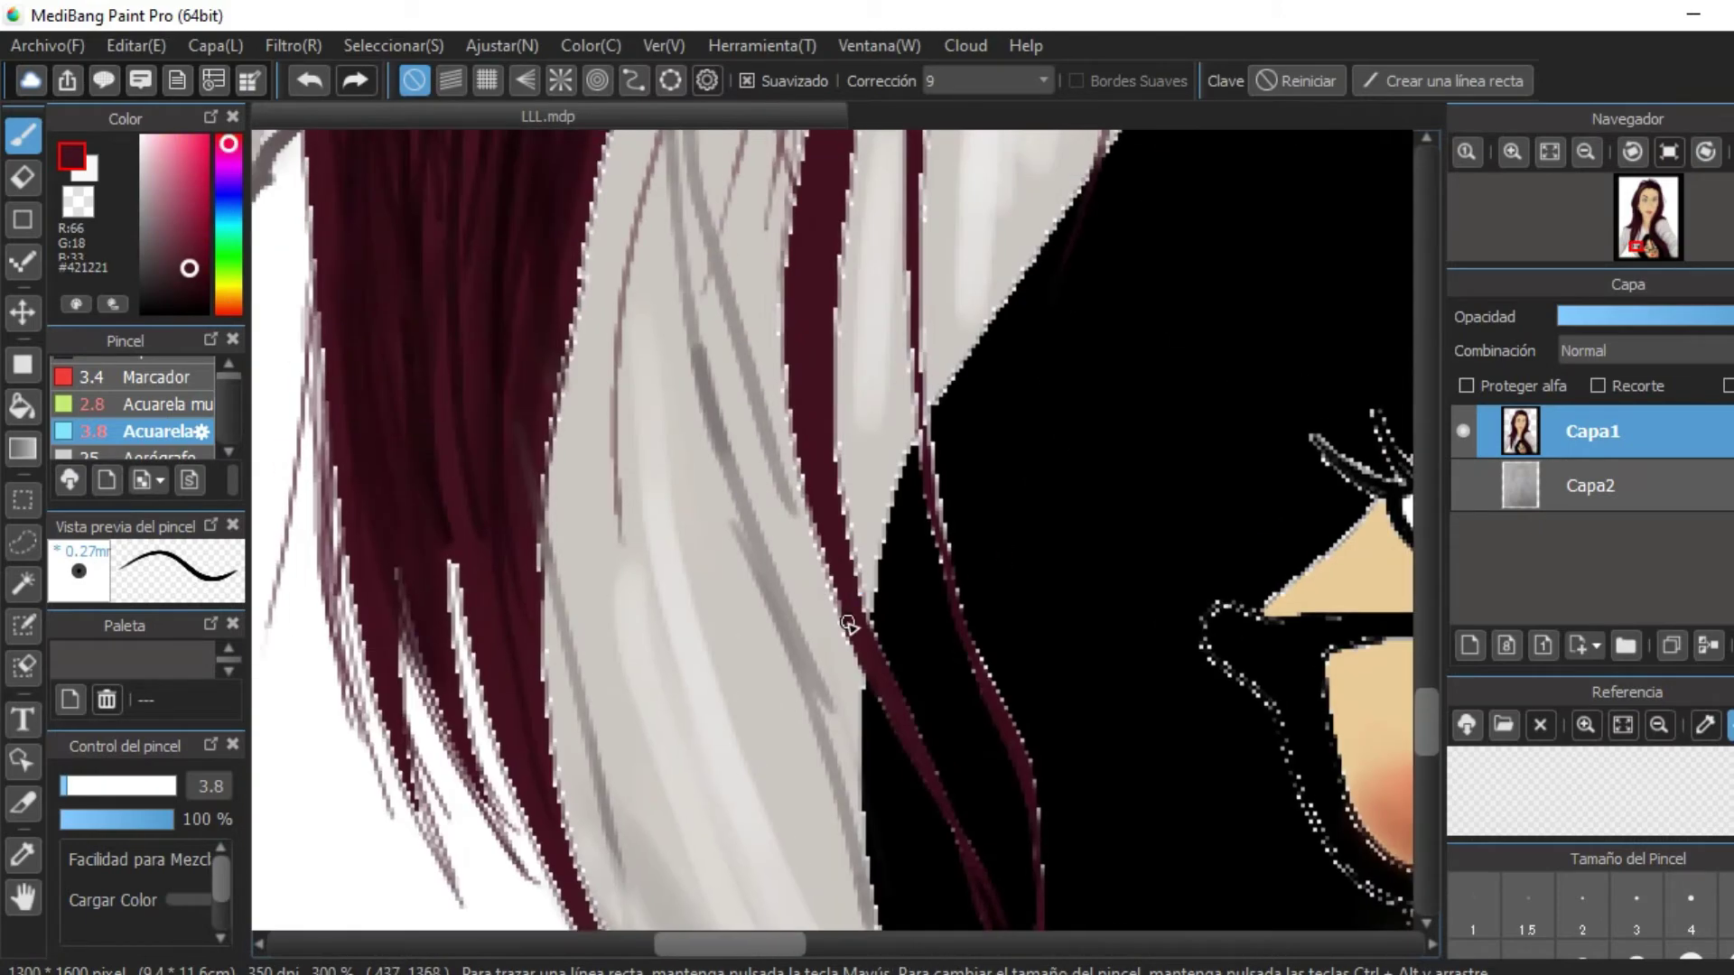
Clean up the edges of the loose hair strands over the sweater front with #421221 at size 3.8 and 100%.
left_click_drag(822, 415, 824, 514)
left_click_drag(806, 226, 806, 390)
scroll(831, 433, "down", 2)
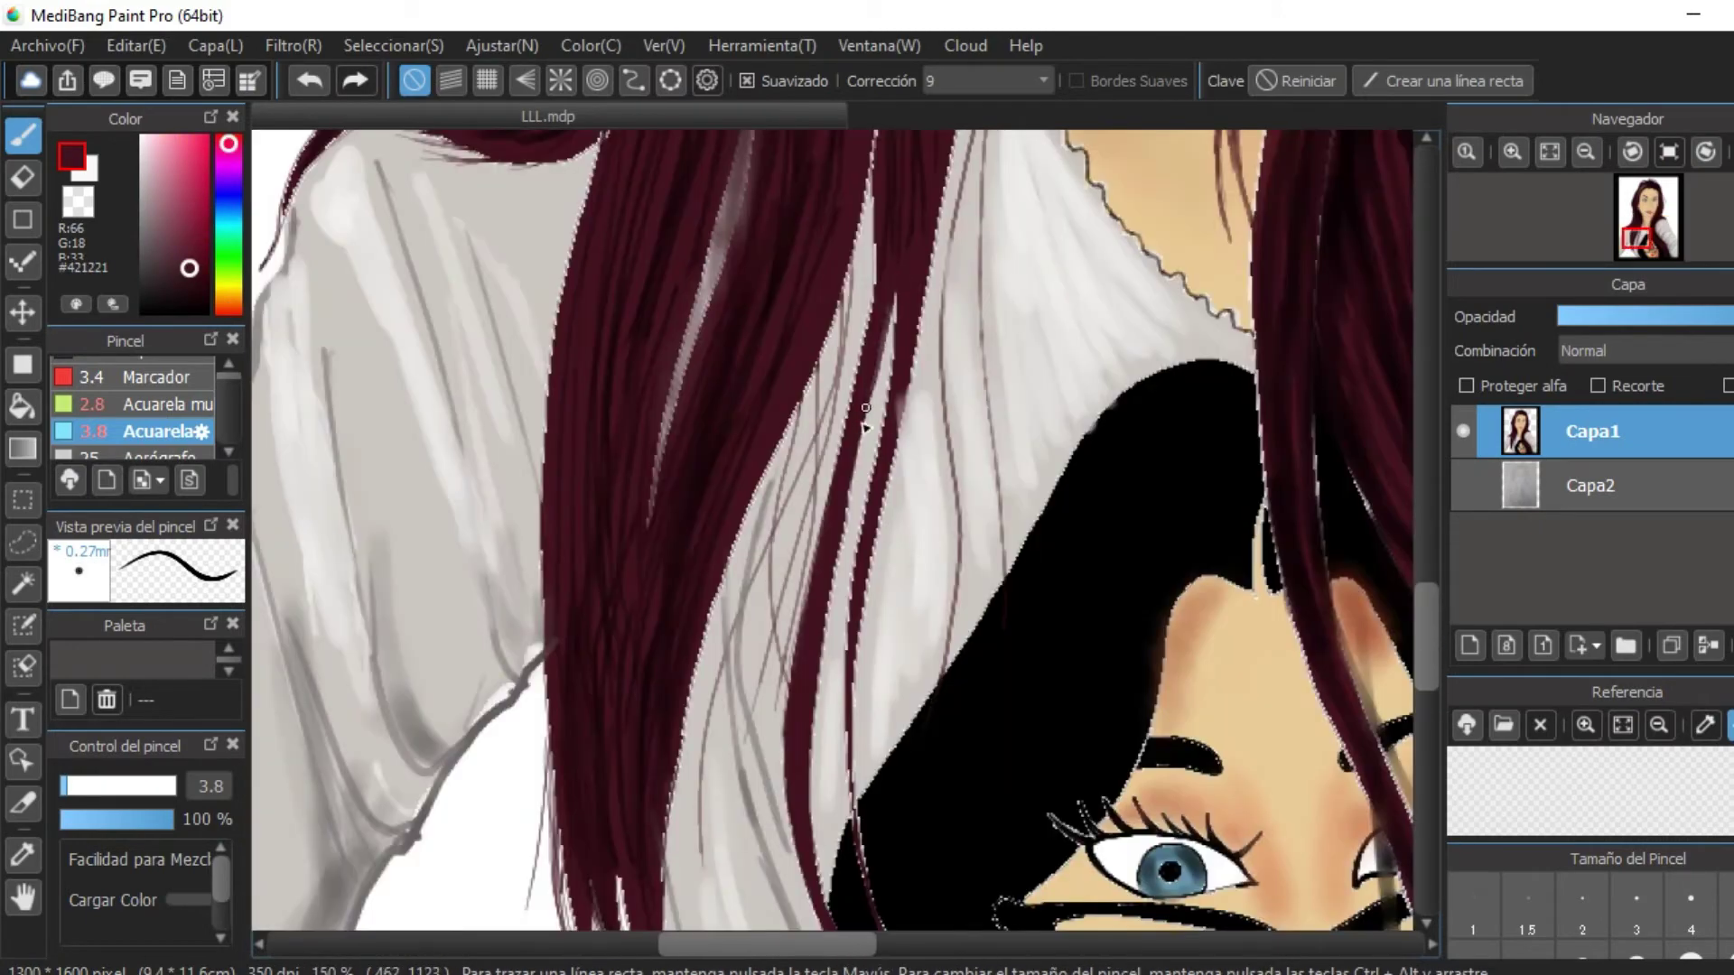
scroll(865, 424, "down", 3)
scroll(871, 686, "up", 2)
scroll(1145, 446, "down", 2)
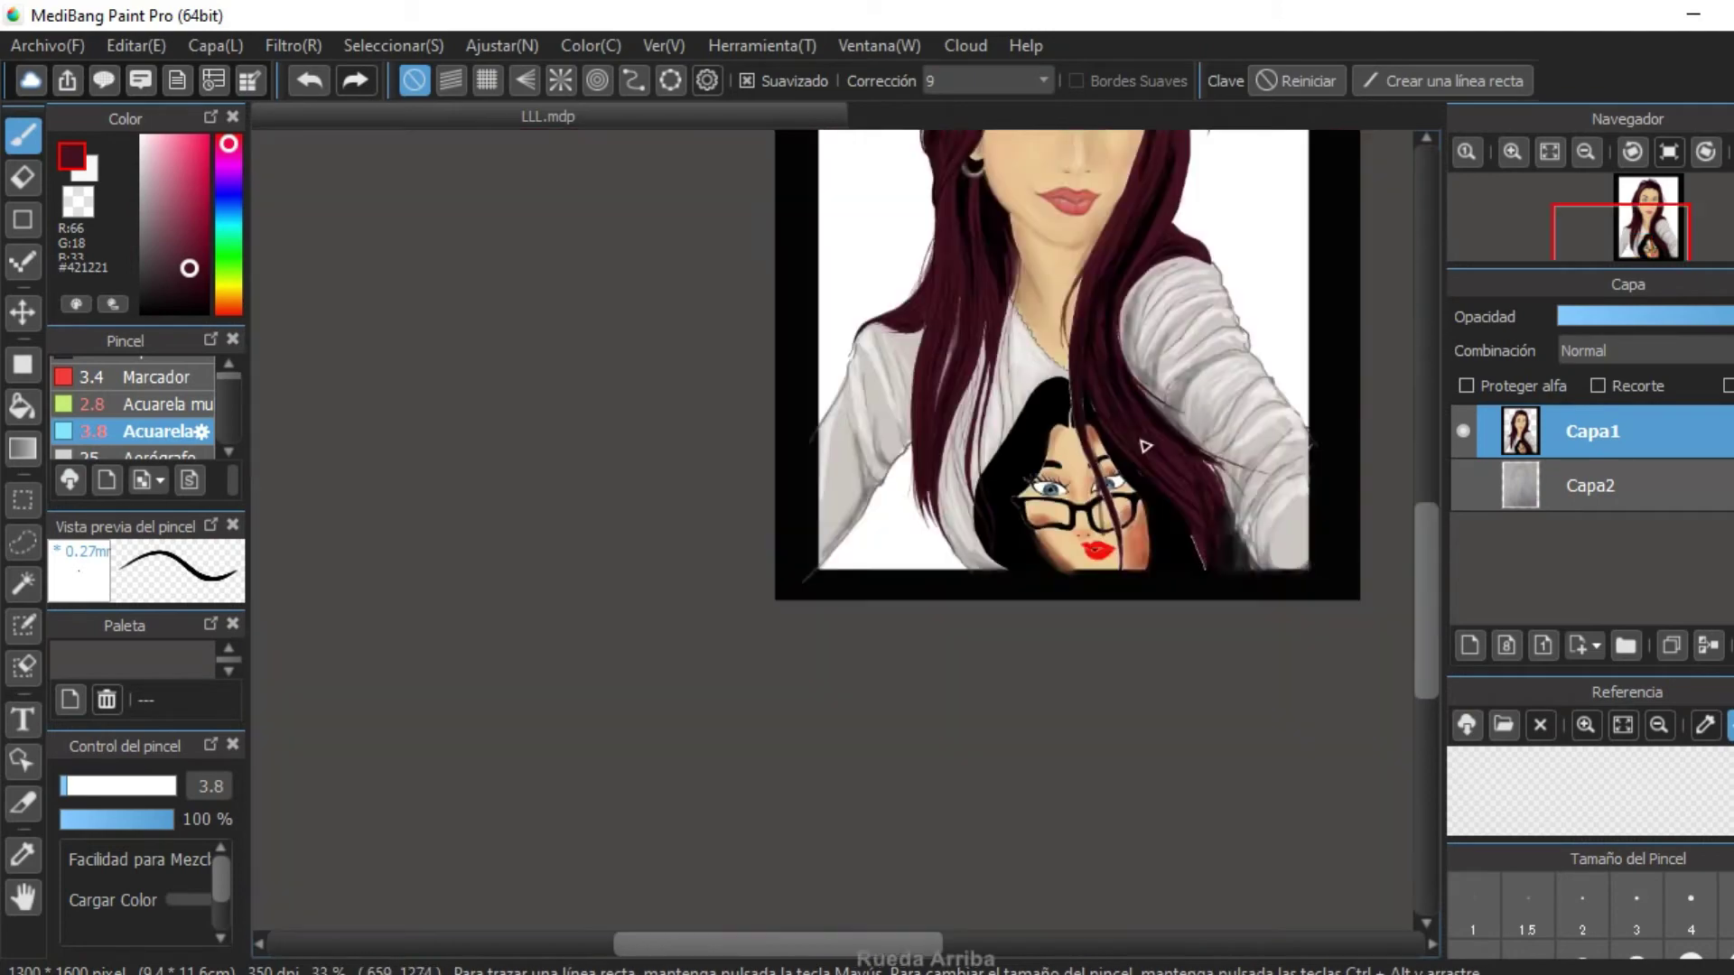
Retouch the neck edge below the chin with the skin shadow tone #C49D75 at size 3.8 and 100%.
scroll(1145, 446, "down", 1)
scroll(1057, 271, "up", 2)
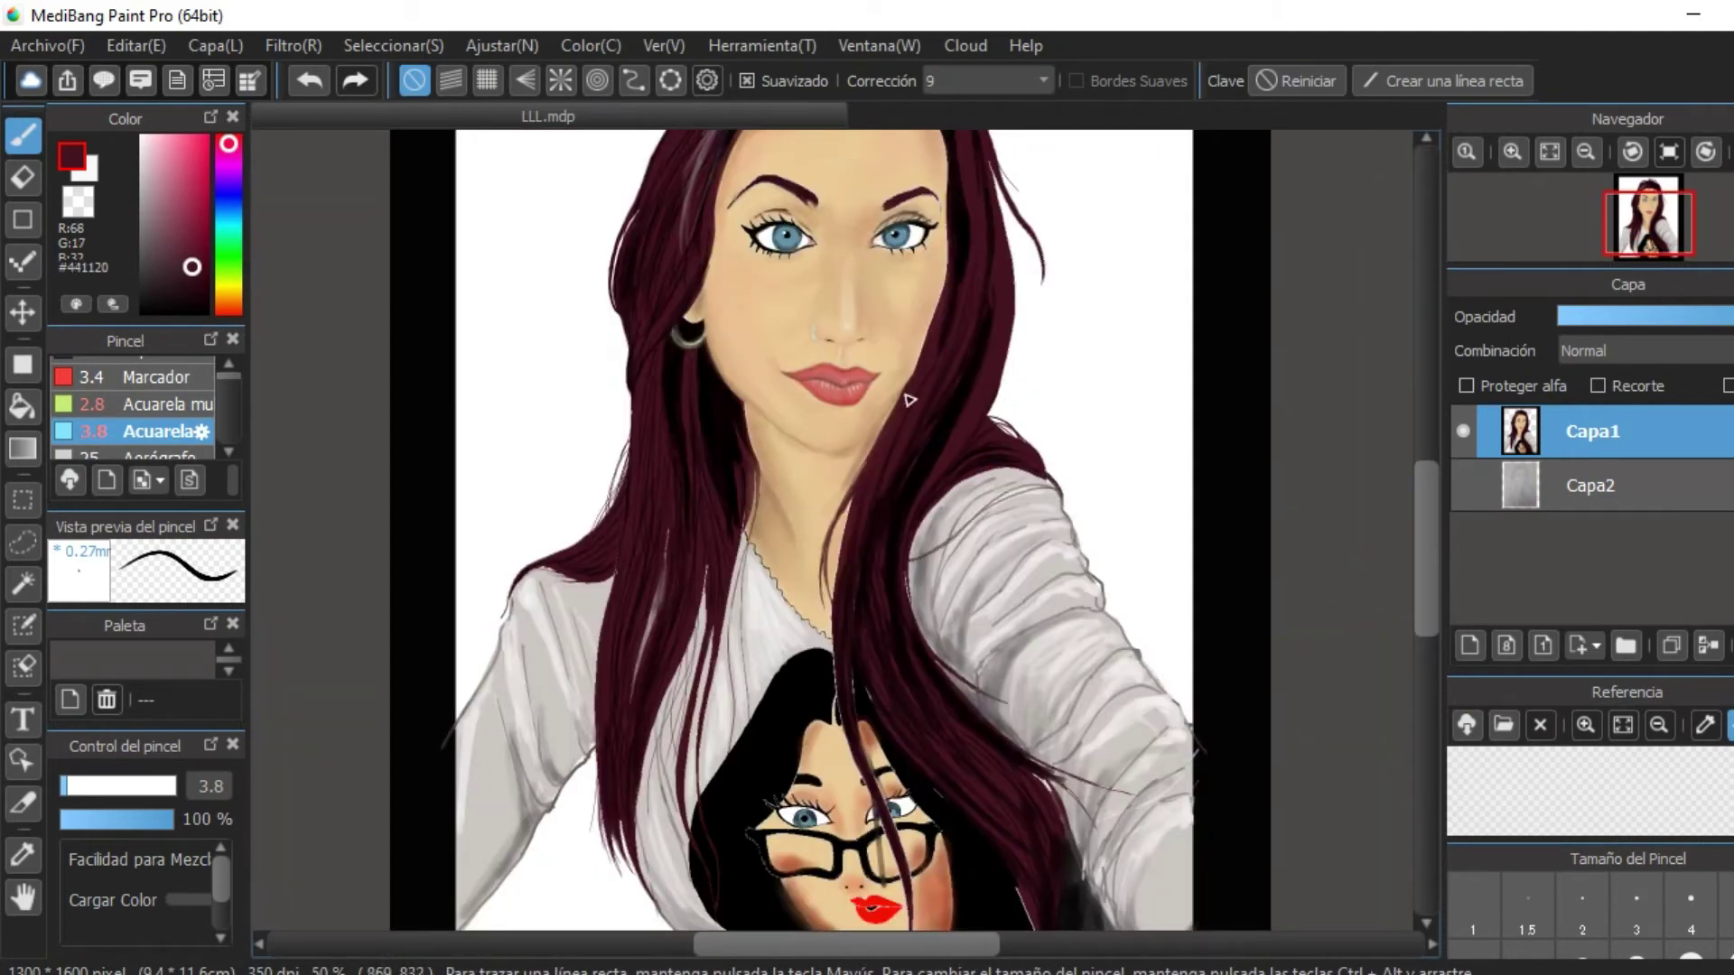
scroll(889, 542, "up", 2)
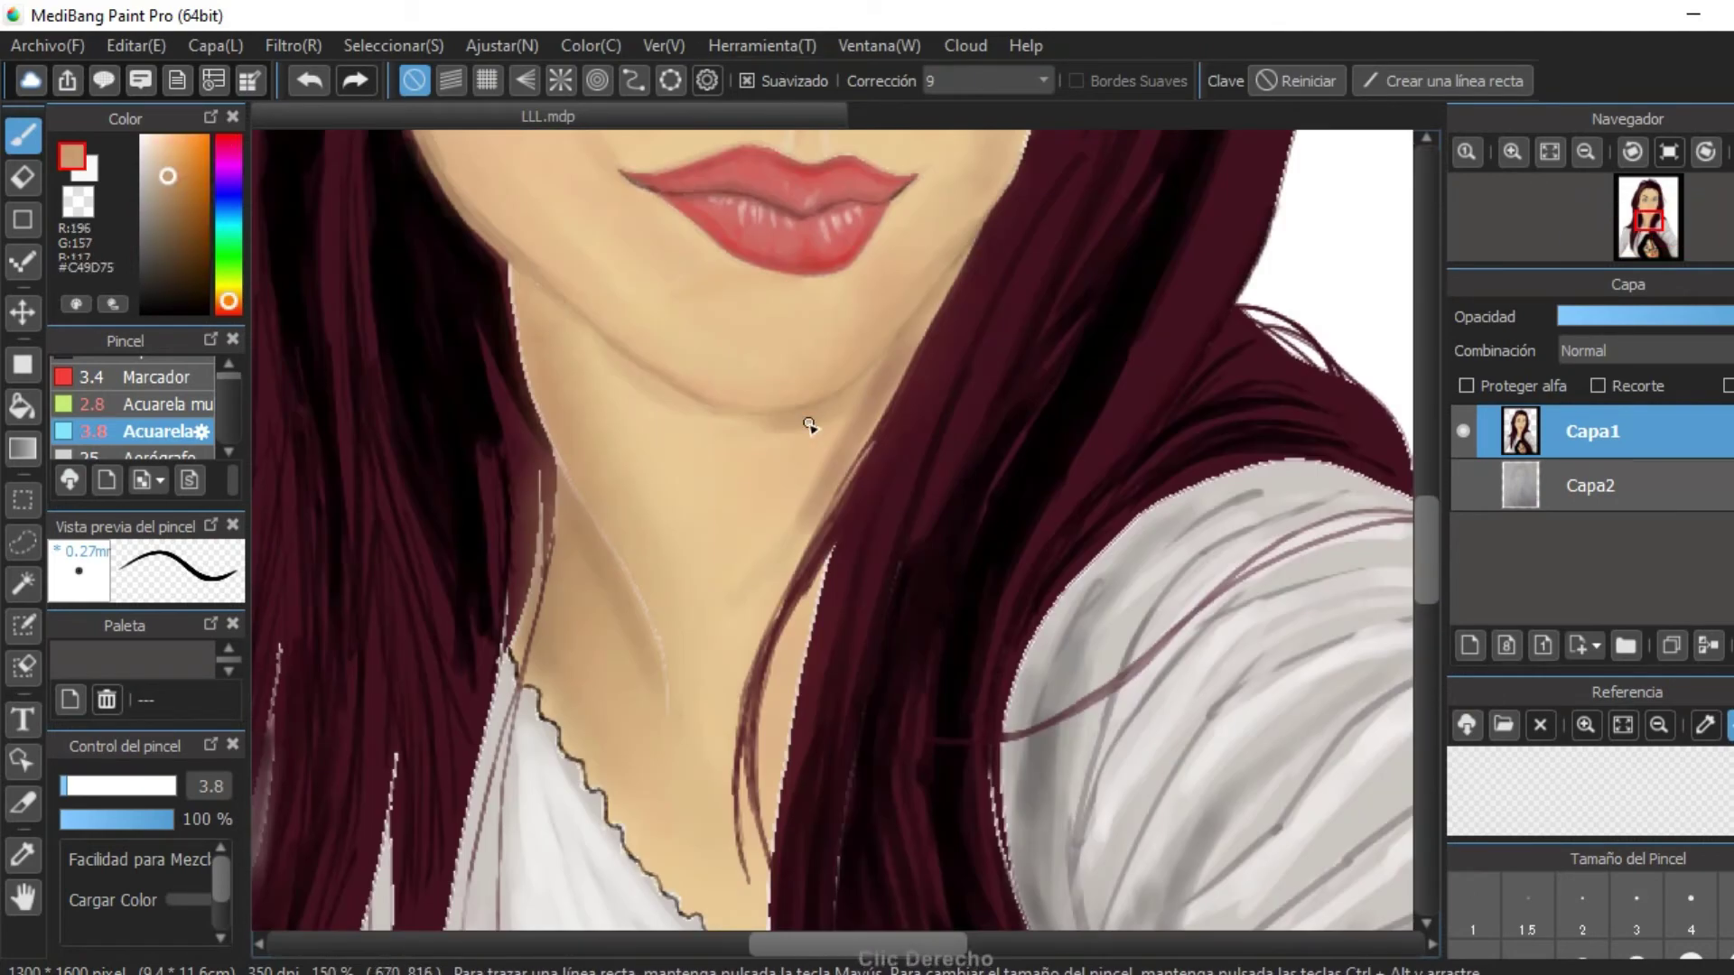
scroll(831, 451, "down", 3)
Cover the light gaps along the hair edge lying over the shoulder with #42101F at size 3.8 and 100%.
scroll(708, 327, "up", 5)
scroll(708, 326, "down", 2)
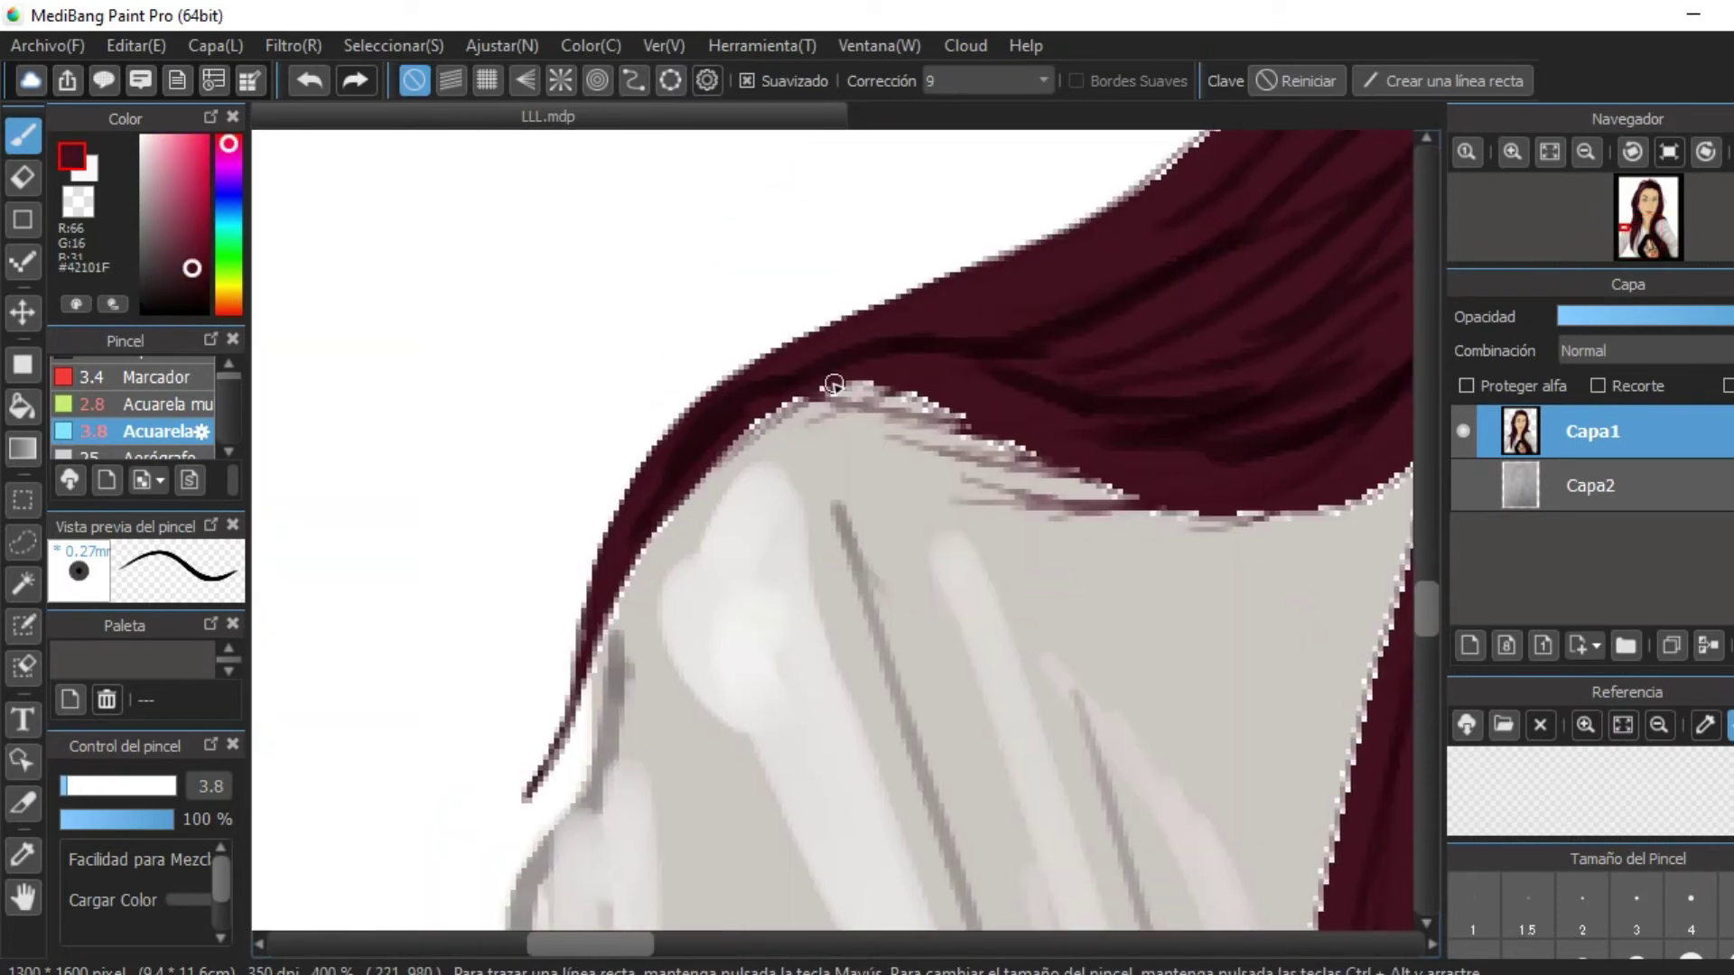
scroll(997, 437, "down", 3)
scroll(940, 361, "up", 1)
Retouch the side of the nose and the cheek with #D4AB83 at size 17 and #E8BD92 at size 20.
left_click(928, 387, "alt")
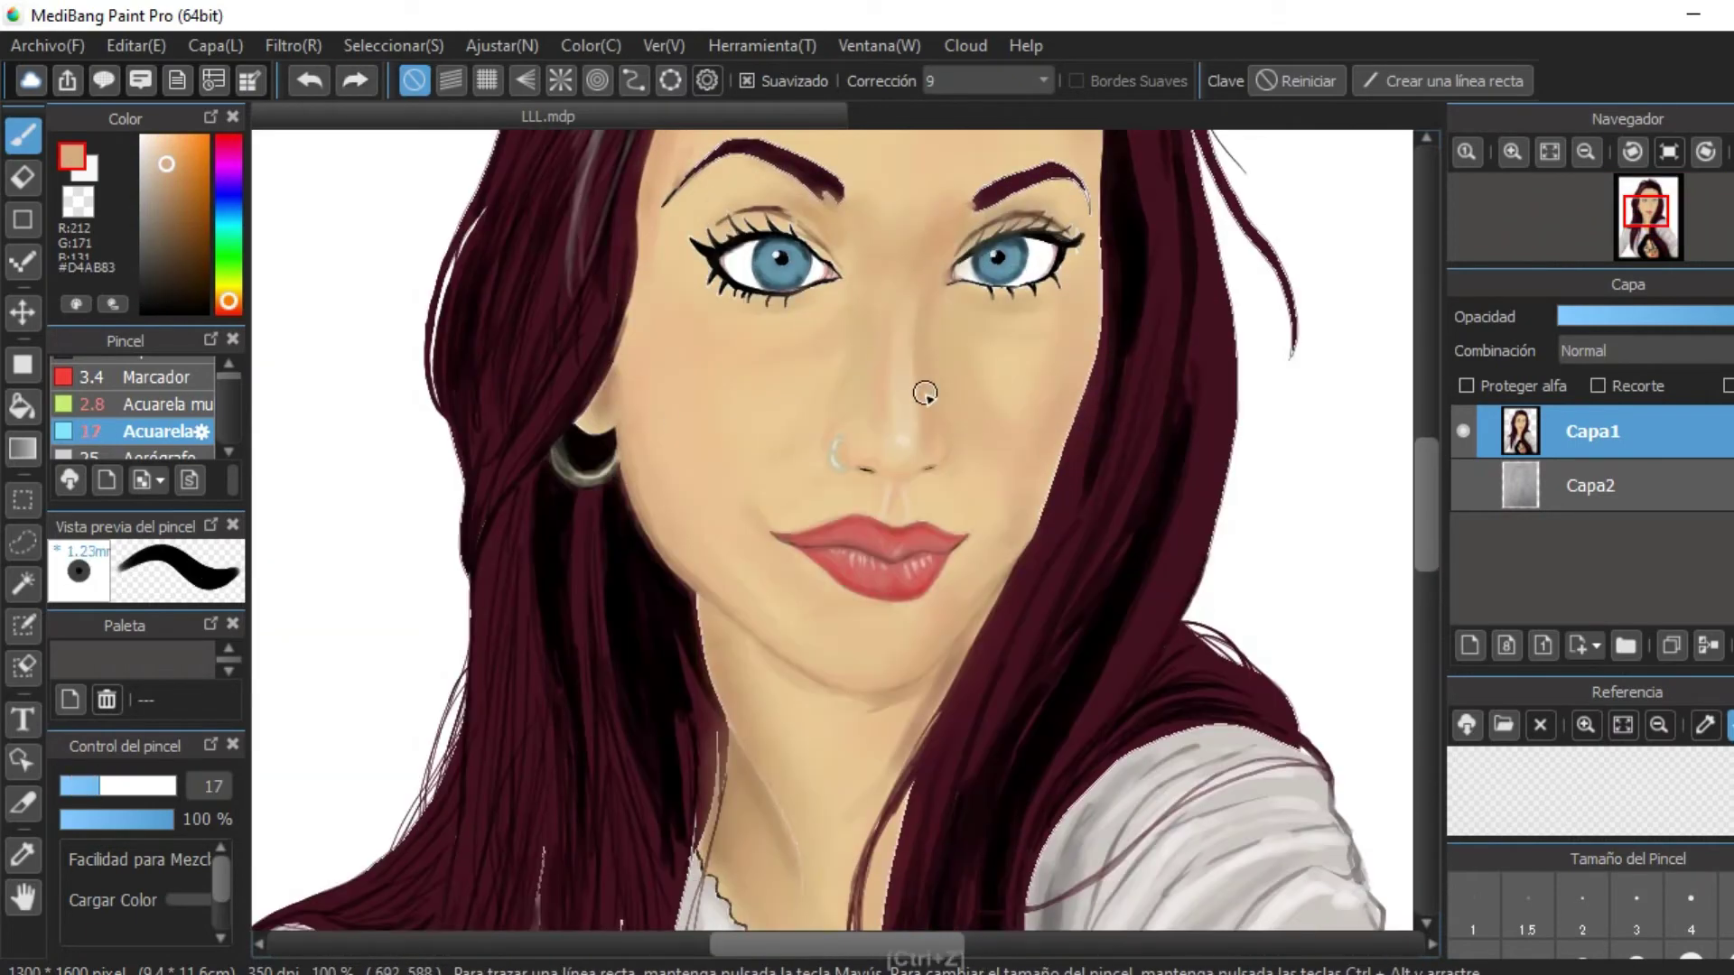
scroll(967, 453, "down", 2)
scroll(919, 418, "up", 2)
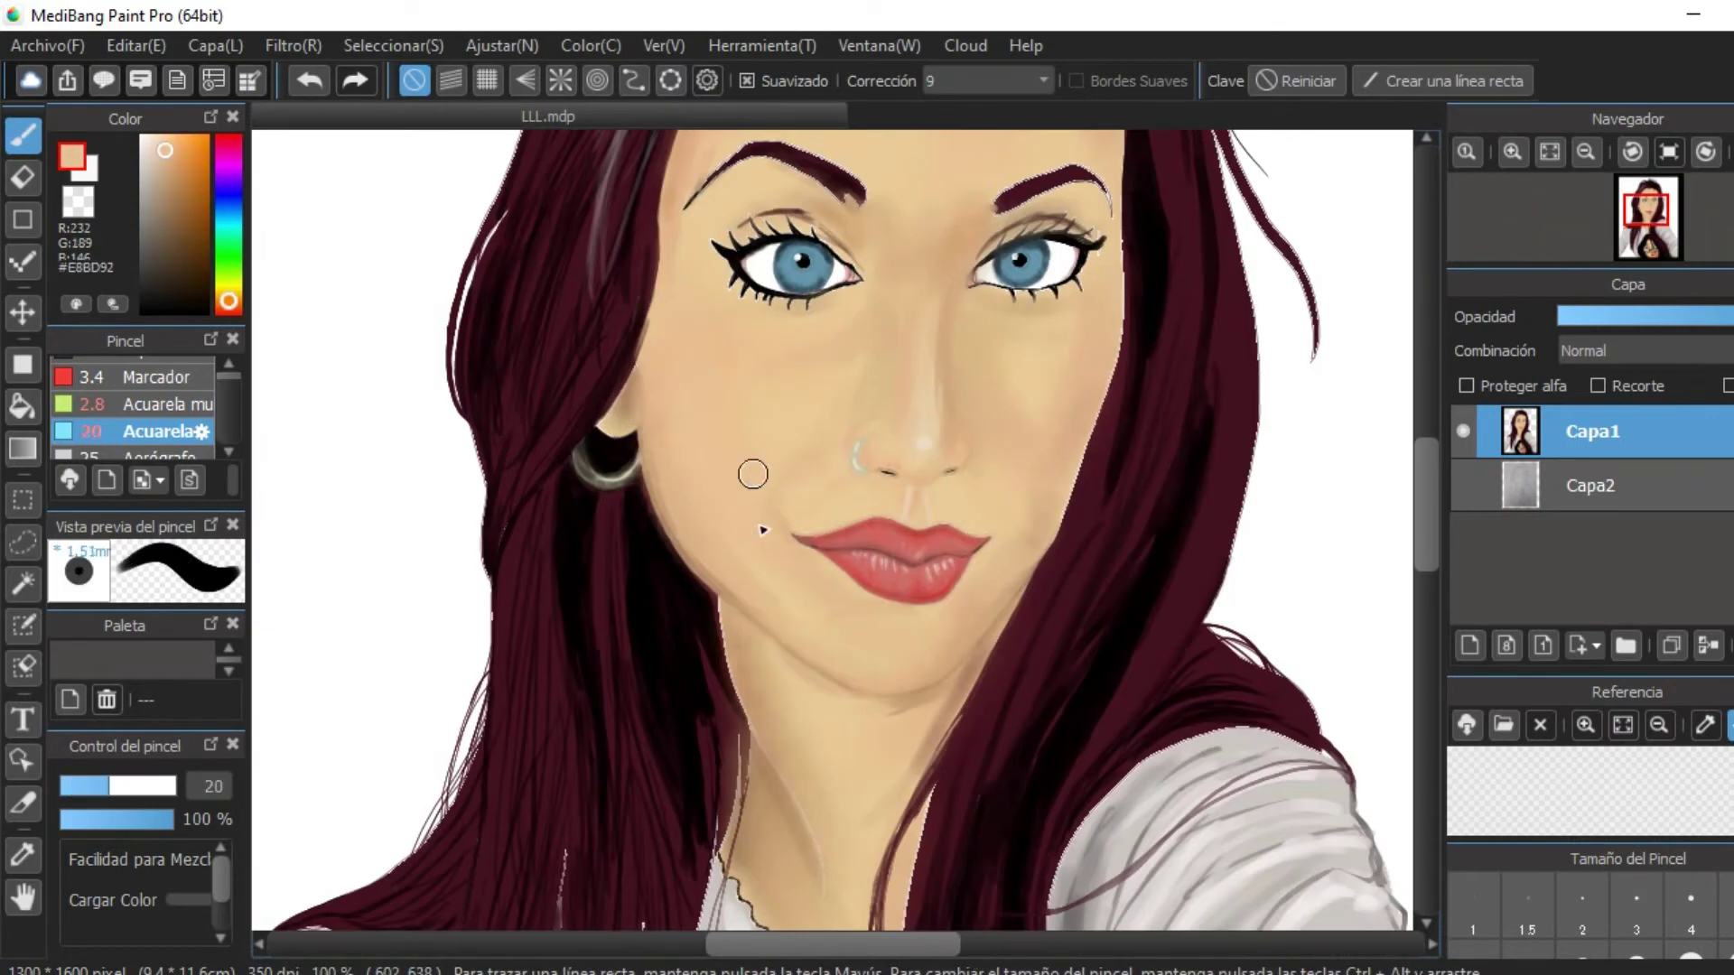
Blend the jaw edge beside the hair with #E4C291 using the size 11.5 brush at 7%.
scroll(632, 380, "up", 2)
scroll(554, 488, "down", 3)
scroll(780, 643, "up", 3)
left_click(883, 504, "alt")
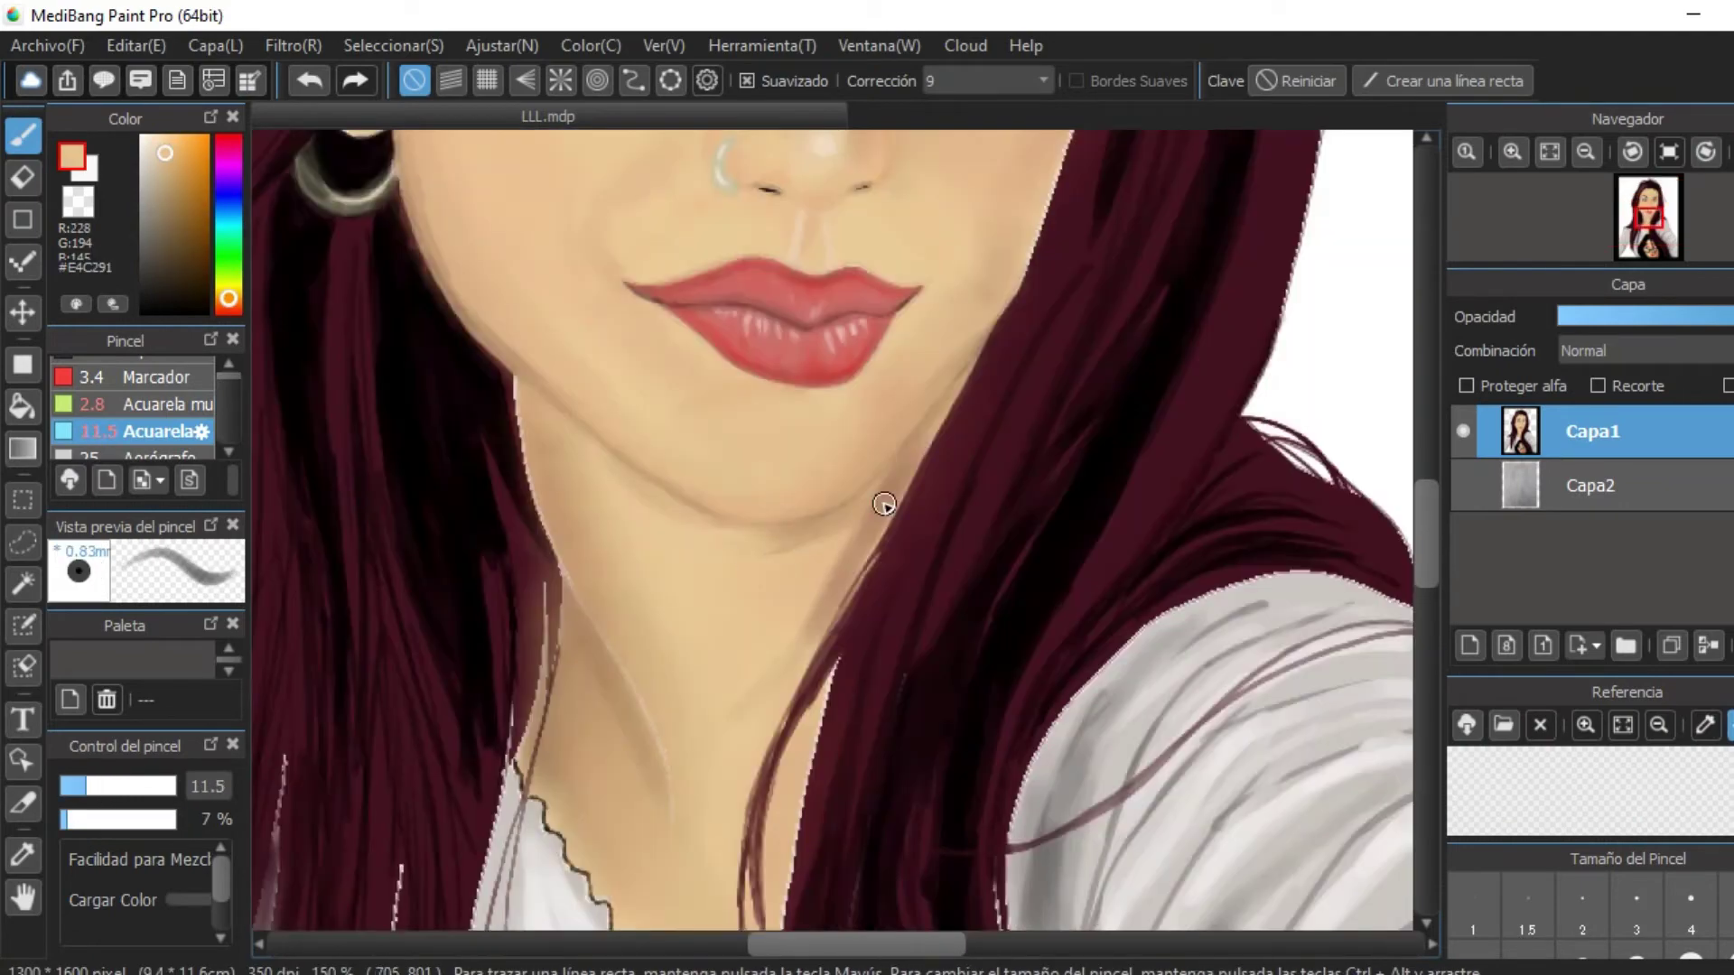
Darken the light line along the neck and hair edge with black at size 3.2, using 9% and 1% opacity.
scroll(583, 588, "up", 1)
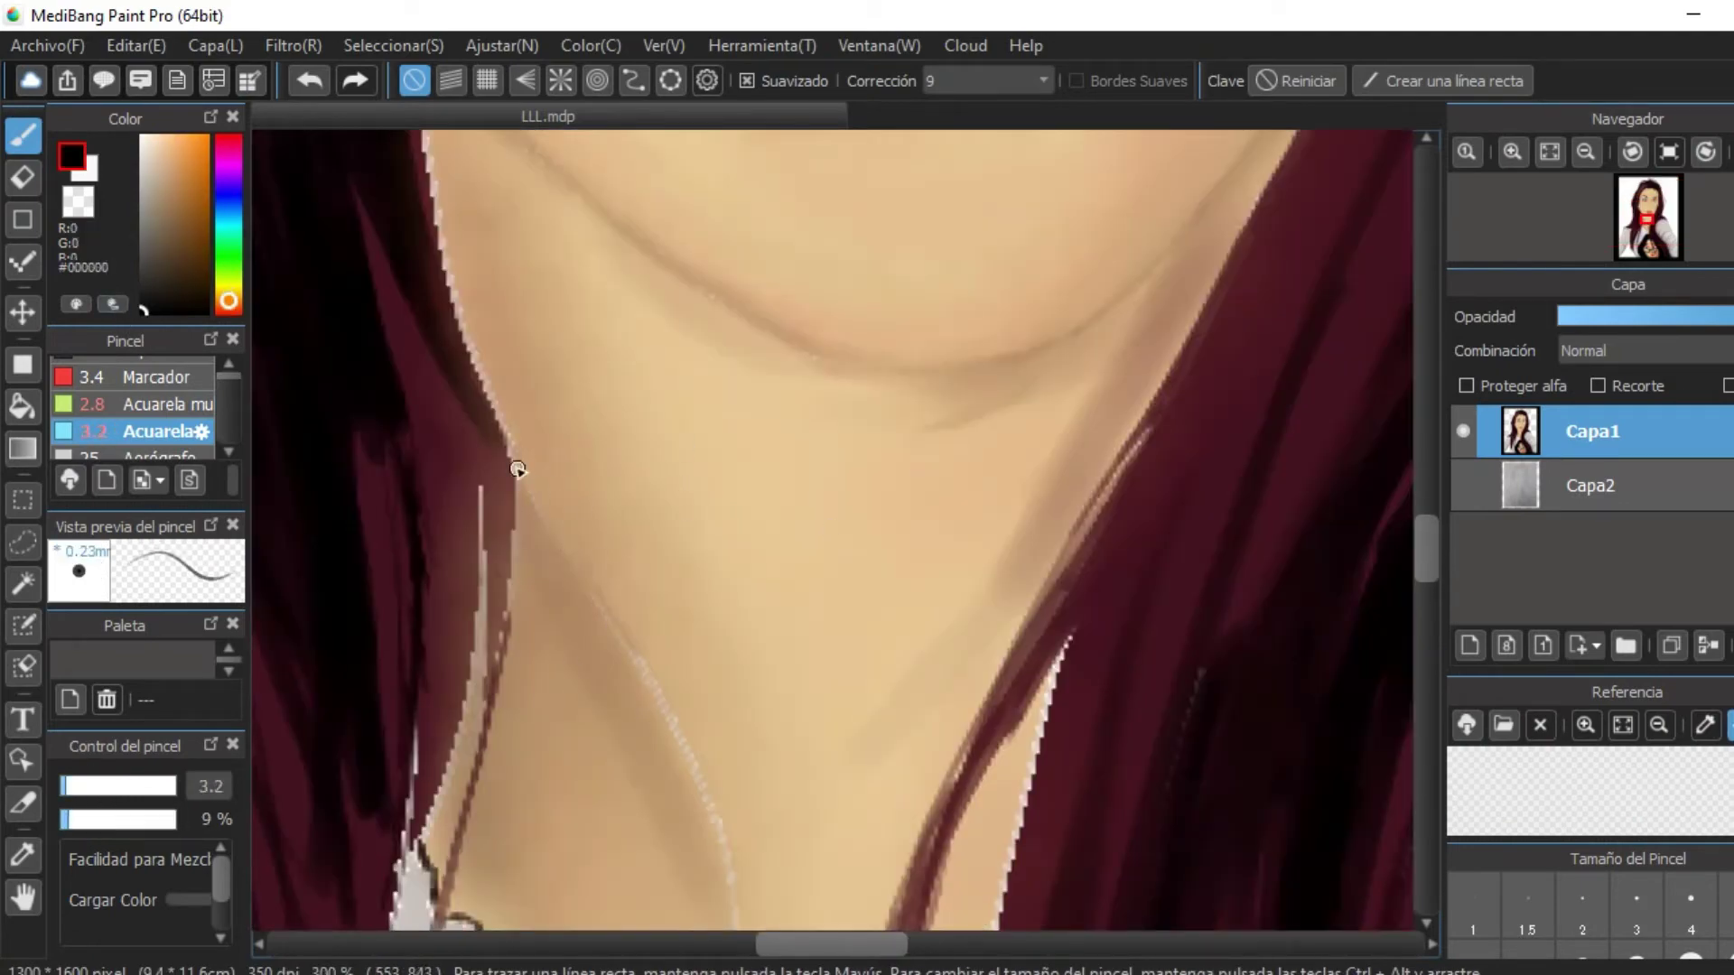
scroll(718, 572, "down", 2)
scroll(717, 573, "down", 2)
scroll(599, 244, "up", 2)
scroll(632, 451, "down", 3)
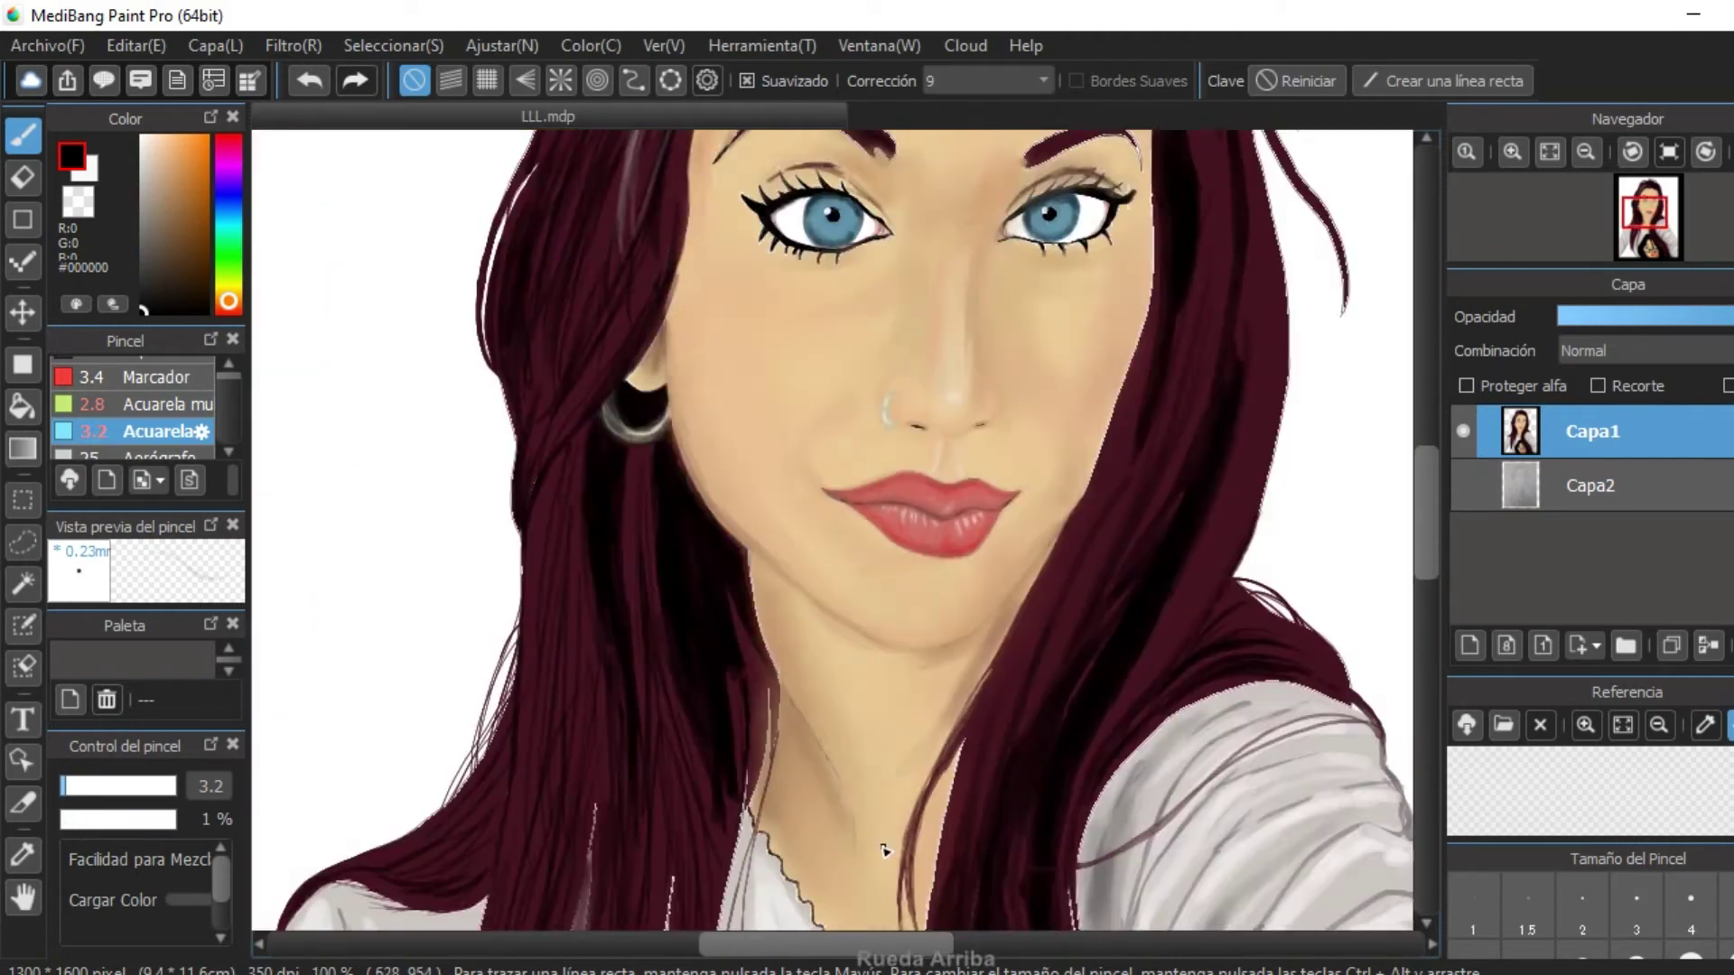
Blend the neck shadow up along the hair edge with #BA946C using the size 13.7 brush at 1%.
scroll(883, 843, "up", 4)
left_click(774, 592, "alt")
left_click_drag(775, 592, 609, 272)
scroll(844, 722, "down", 1)
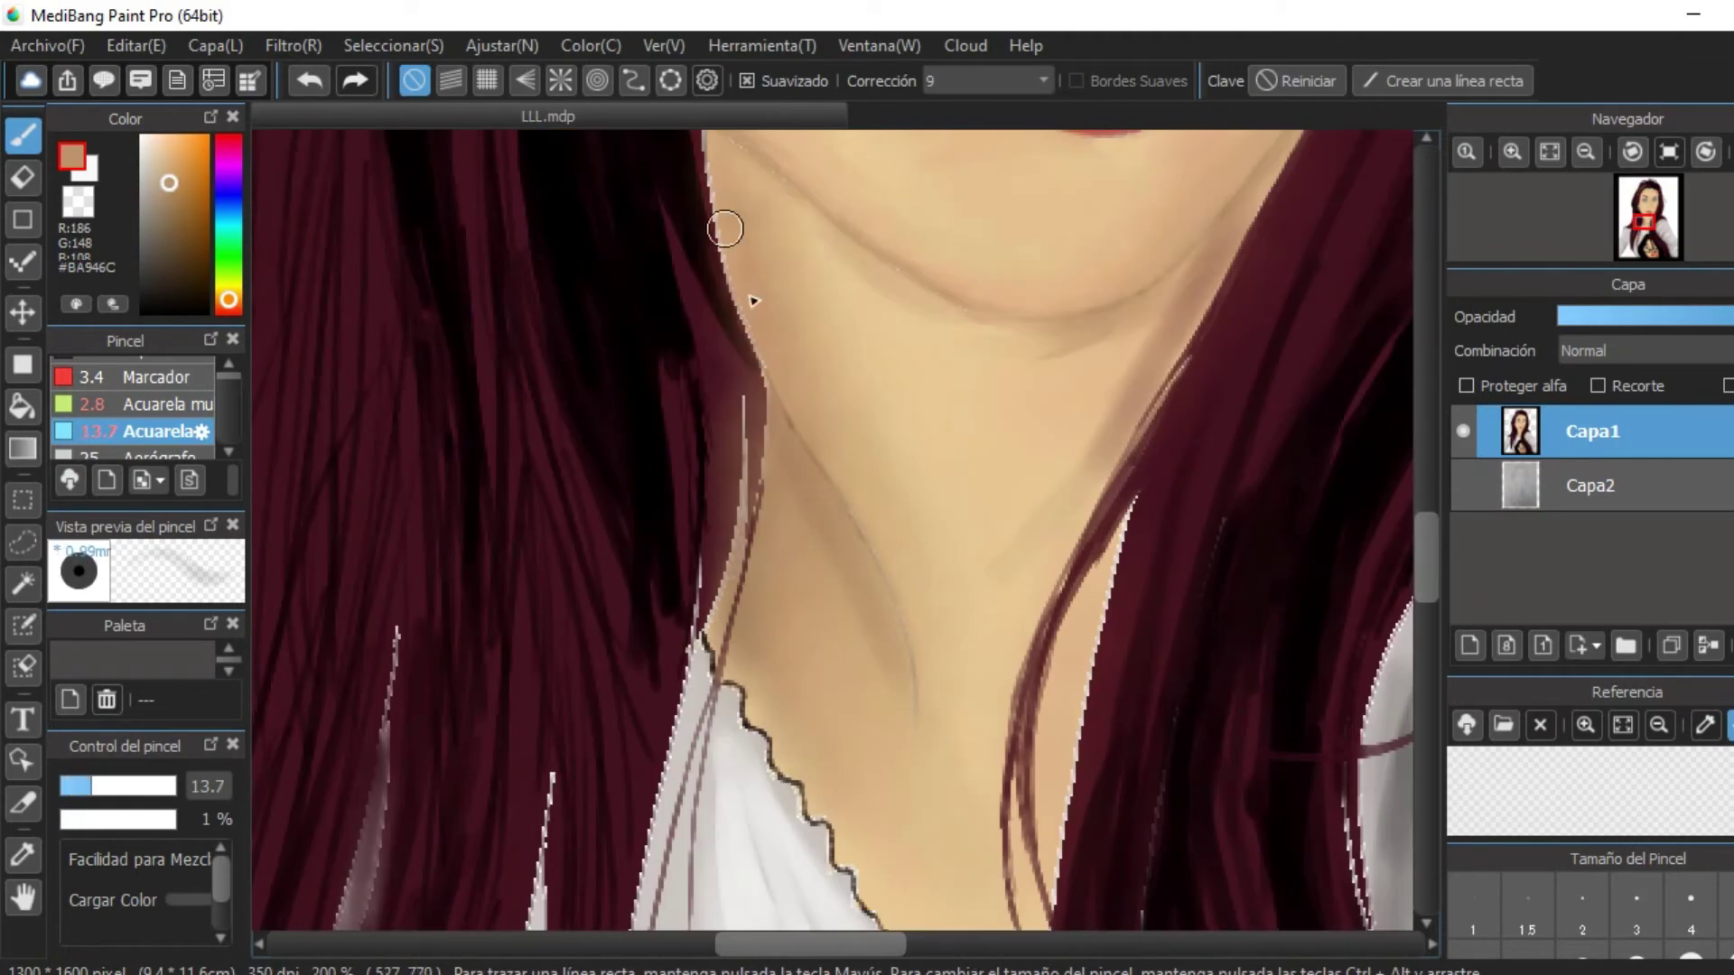
scroll(735, 232, "up", 1)
left_click(727, 230, "alt")
scroll(889, 580, "down", 1)
Deepen the shadows in the long hair beside the face and neck with black at size 13.2 and 10%.
scroll(889, 580, "down", 3)
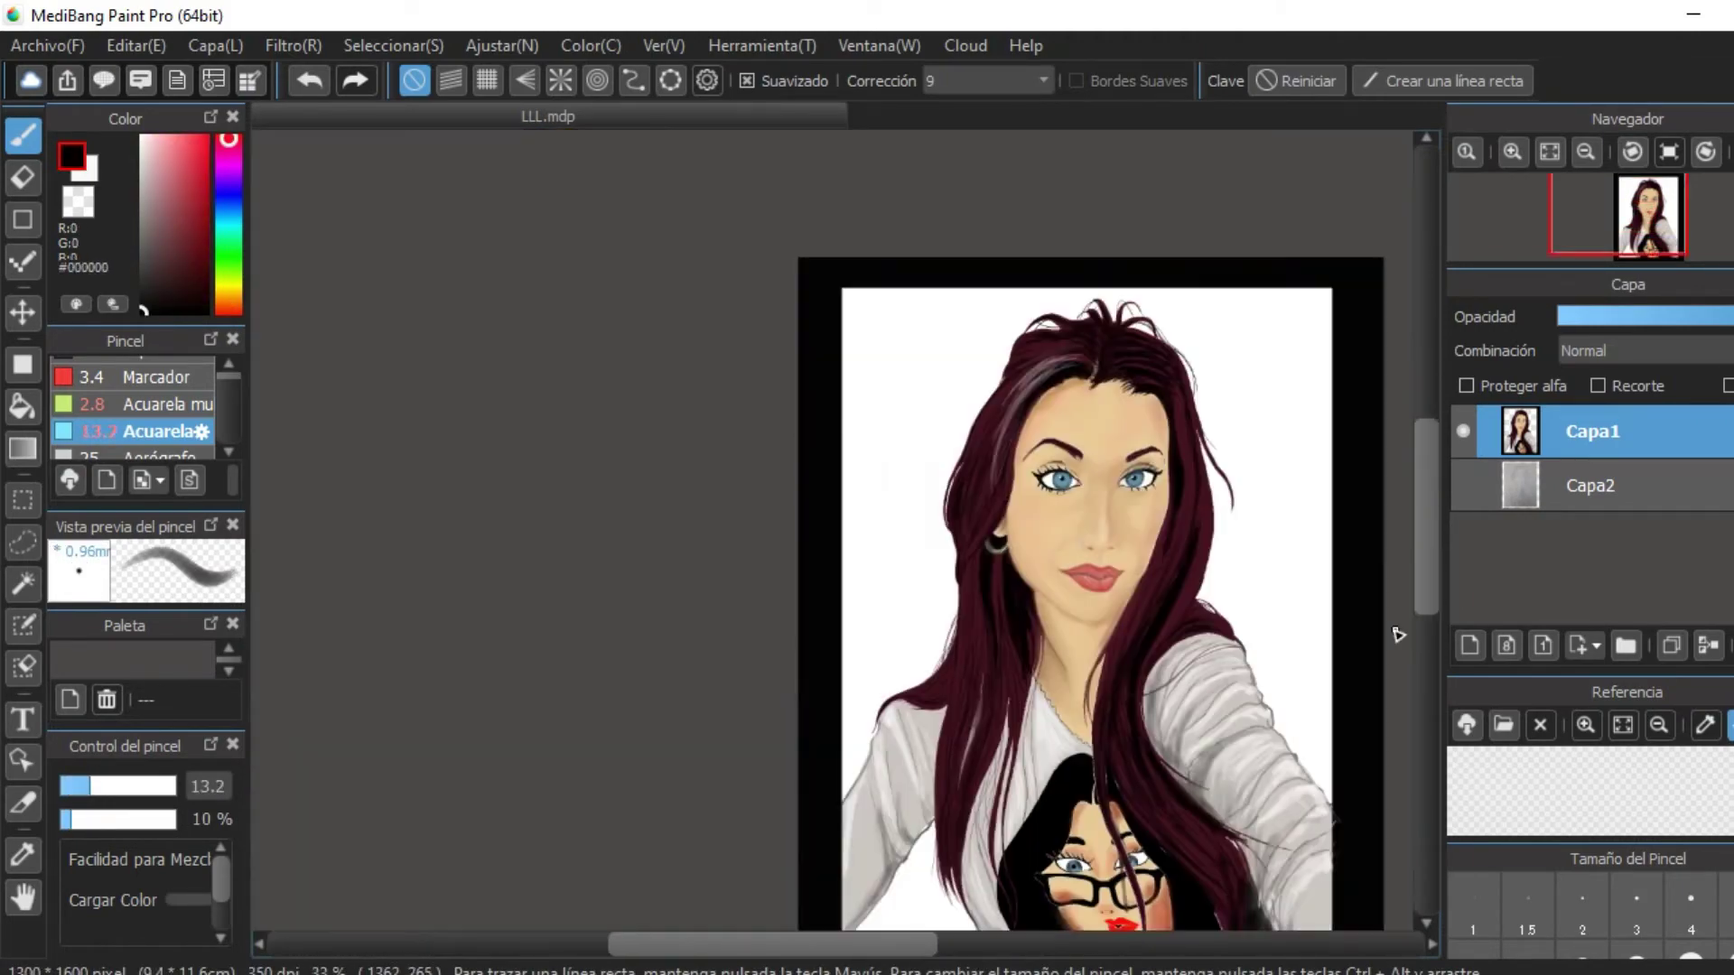
scroll(1258, 437, "up", 2)
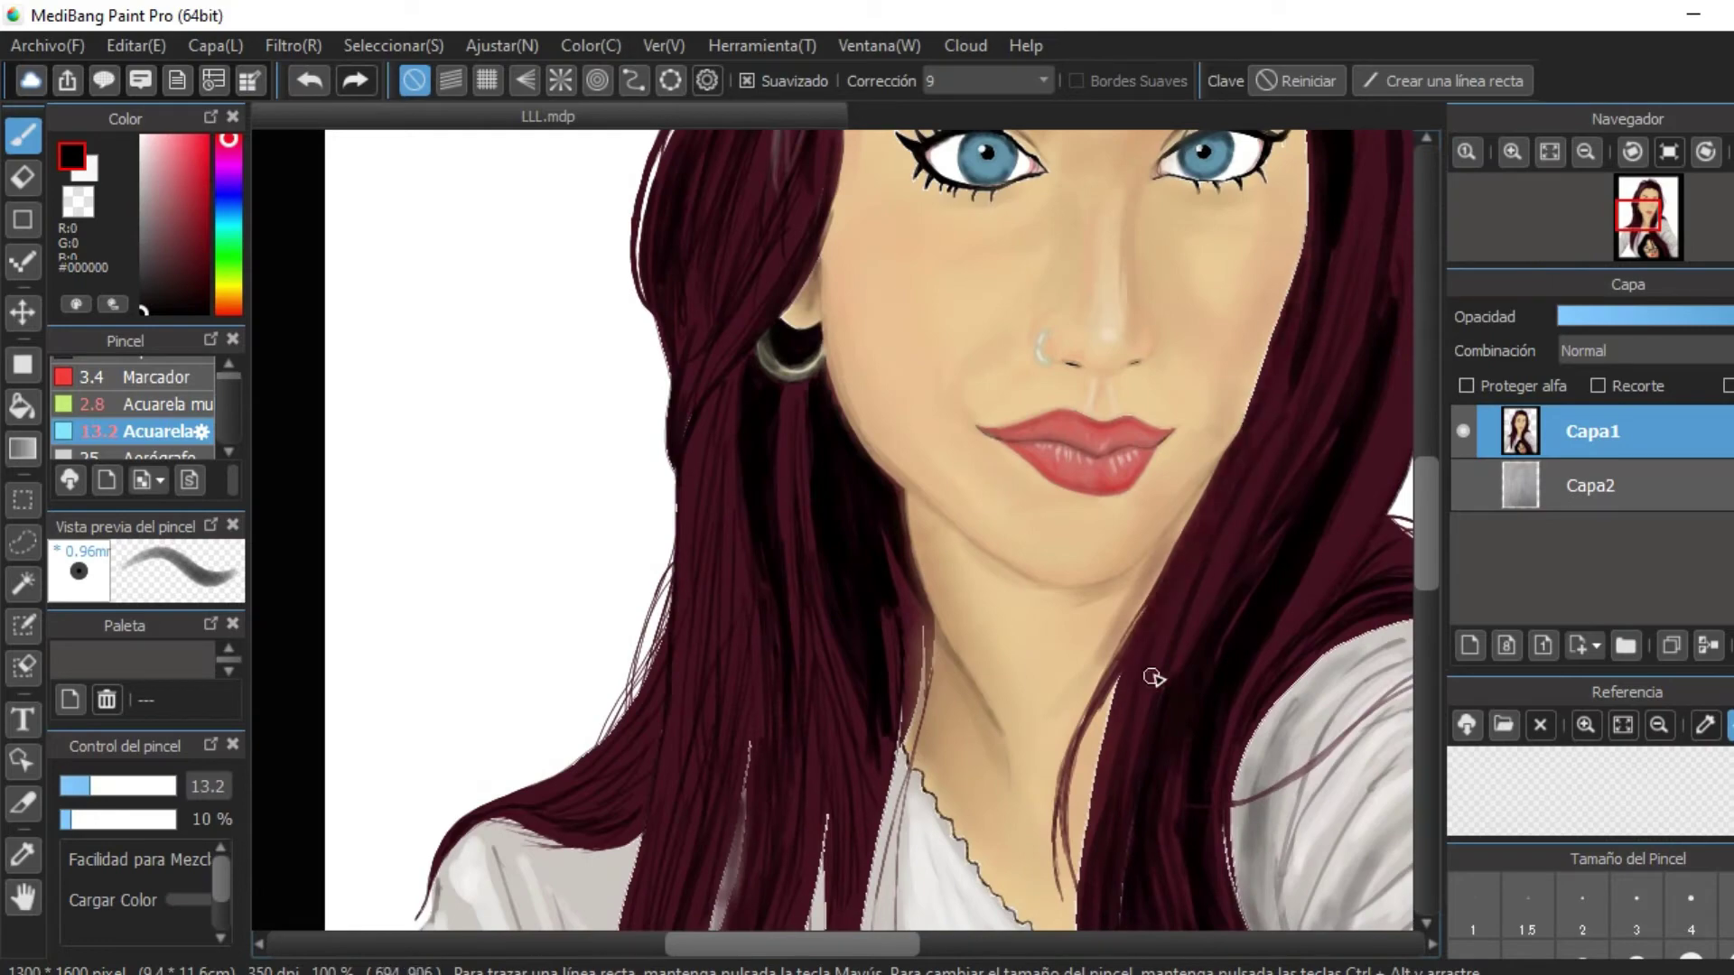
scroll(1154, 677, "down", 2)
scroll(1169, 666, "up", 2)
Touch up the strands and hair edges beside the neckline with #501723 and #613331 using the size 4.3 brush at 100%.
left_click(955, 496, "alt")
scroll(968, 530, "down", 1)
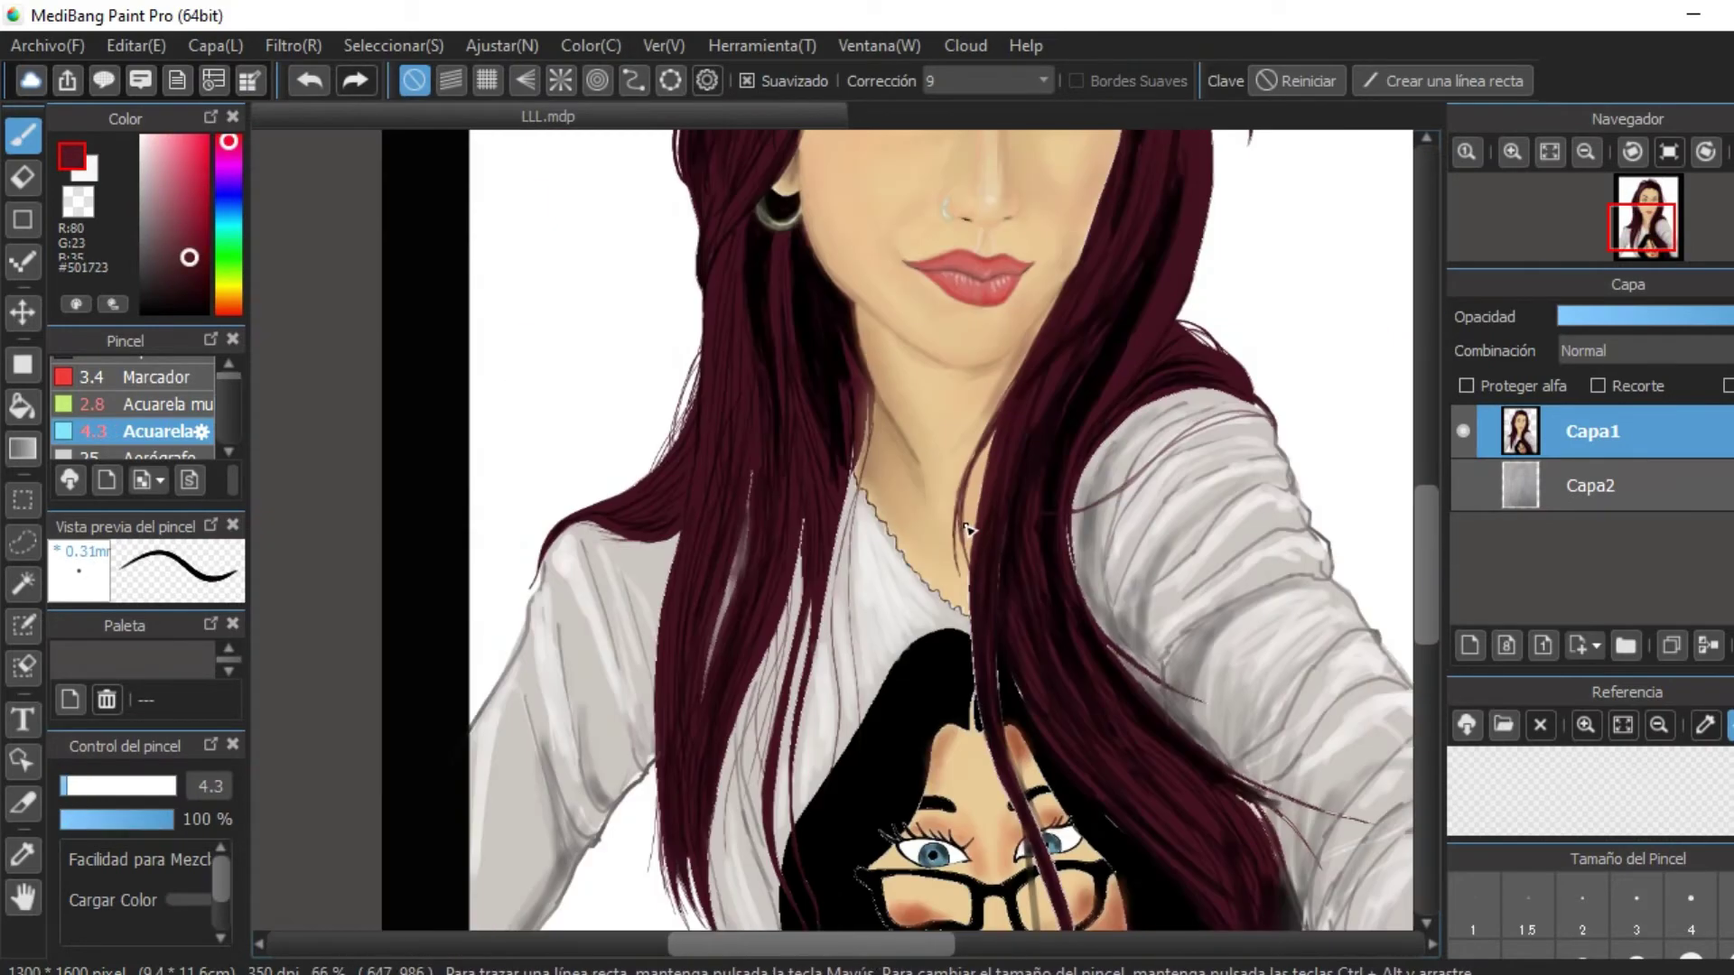
scroll(919, 512, "up", 2)
left_click(828, 414, "alt")
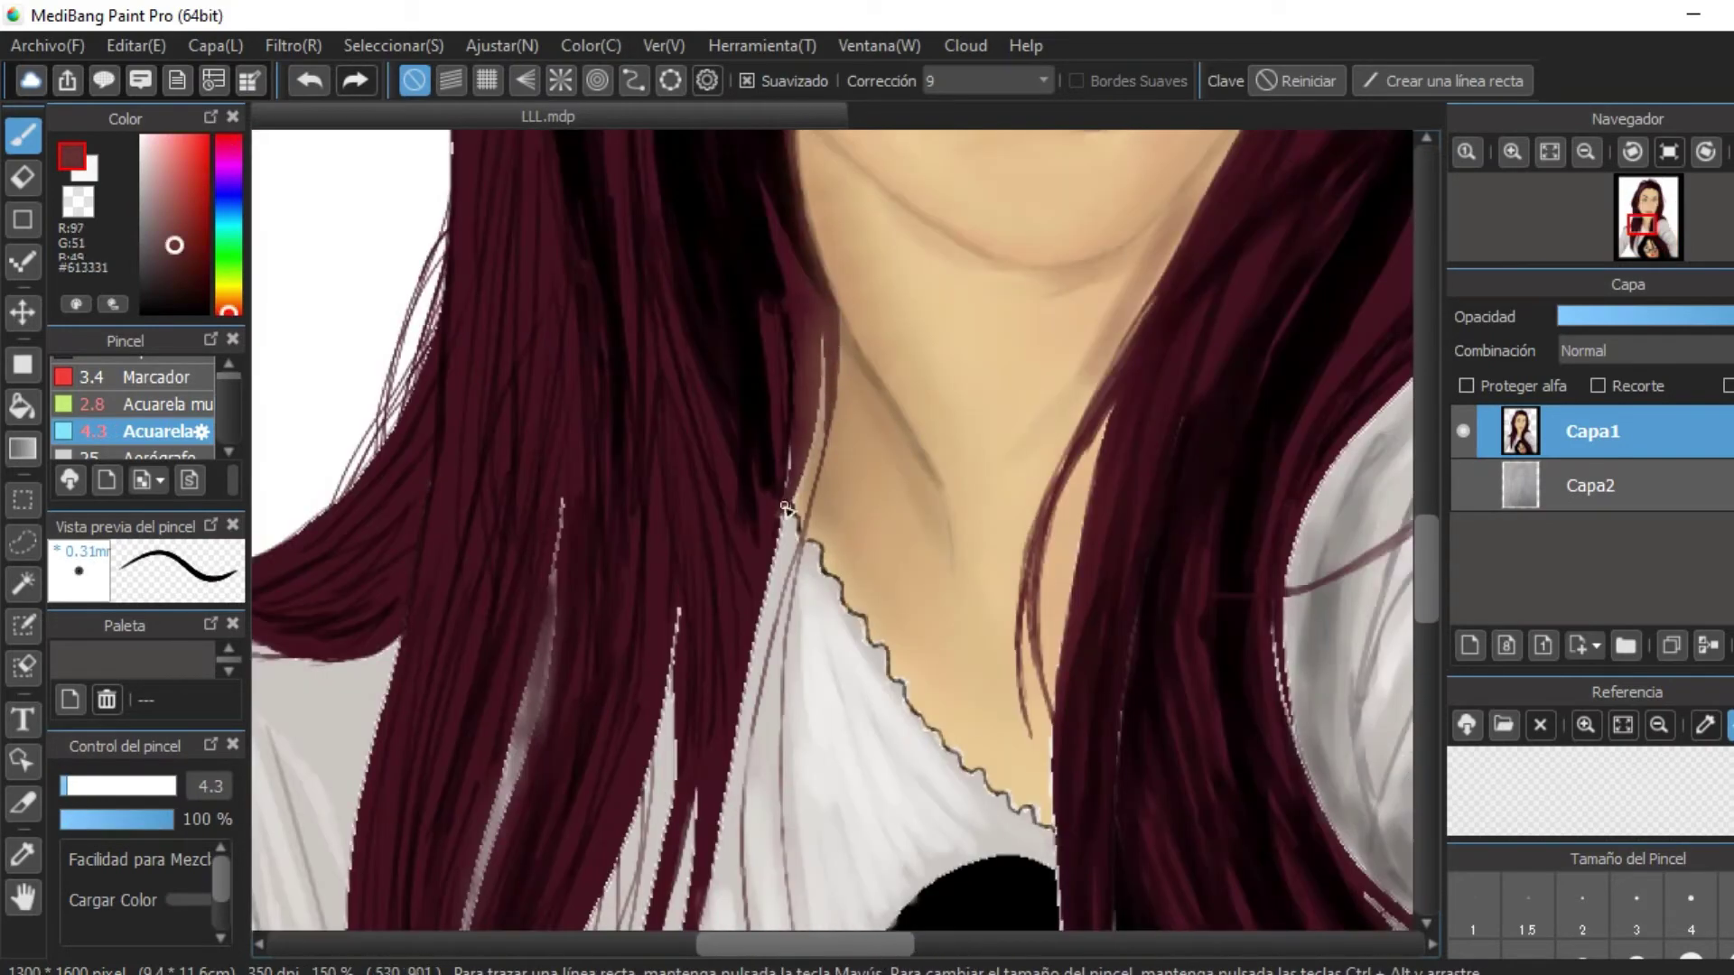
scroll(824, 341, "down", 1)
scroll(1327, 333, "down", 2)
scroll(1174, 379, "up", 2)
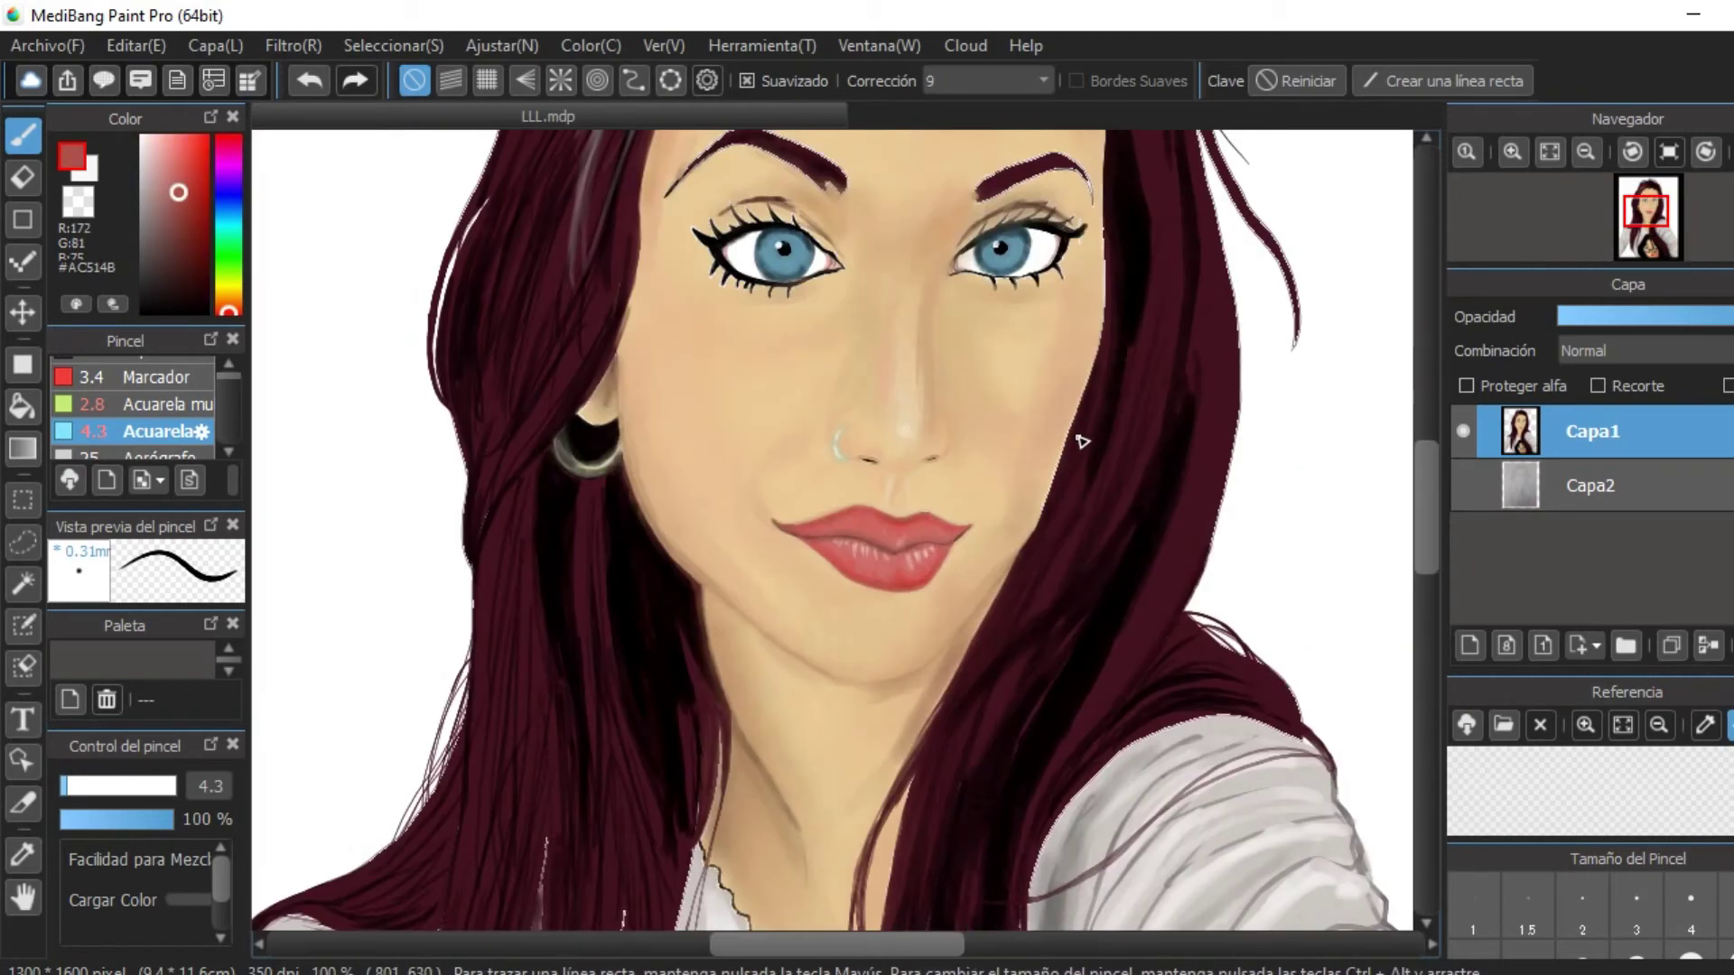
Shade the whites of the eyes with black using the size 8.7 brush at 3%.
scroll(1049, 257, "up", 1)
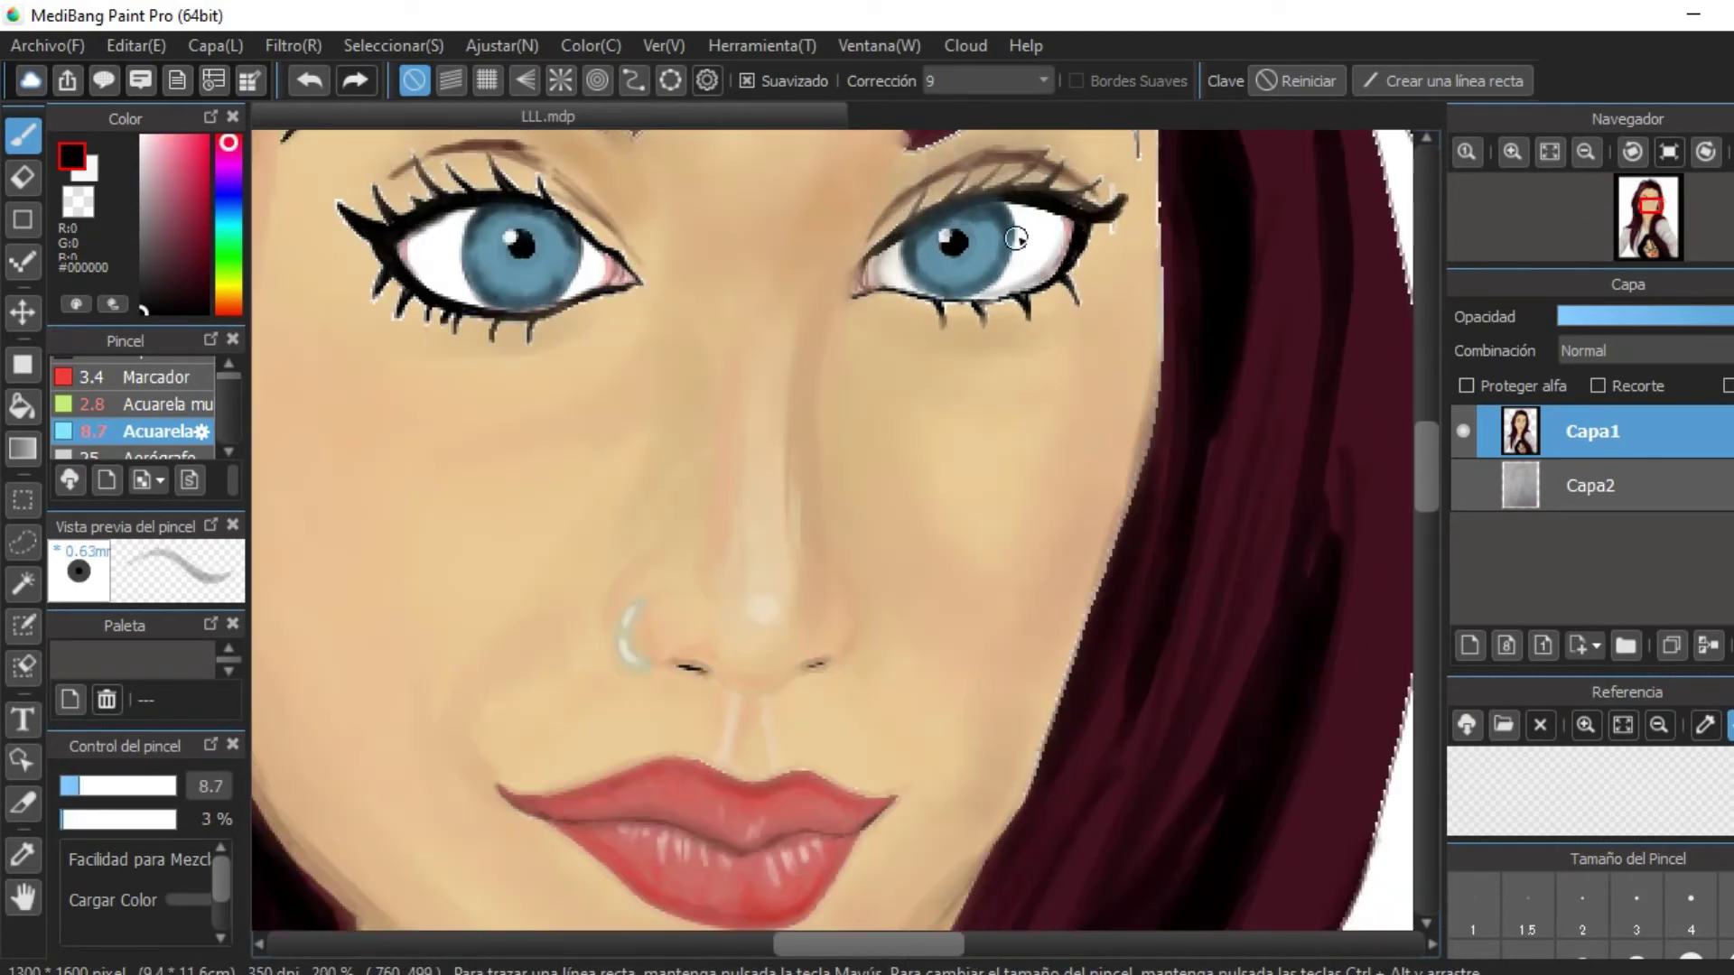
scroll(1016, 238, "left", 4)
scroll(1328, 291, "down", 1)
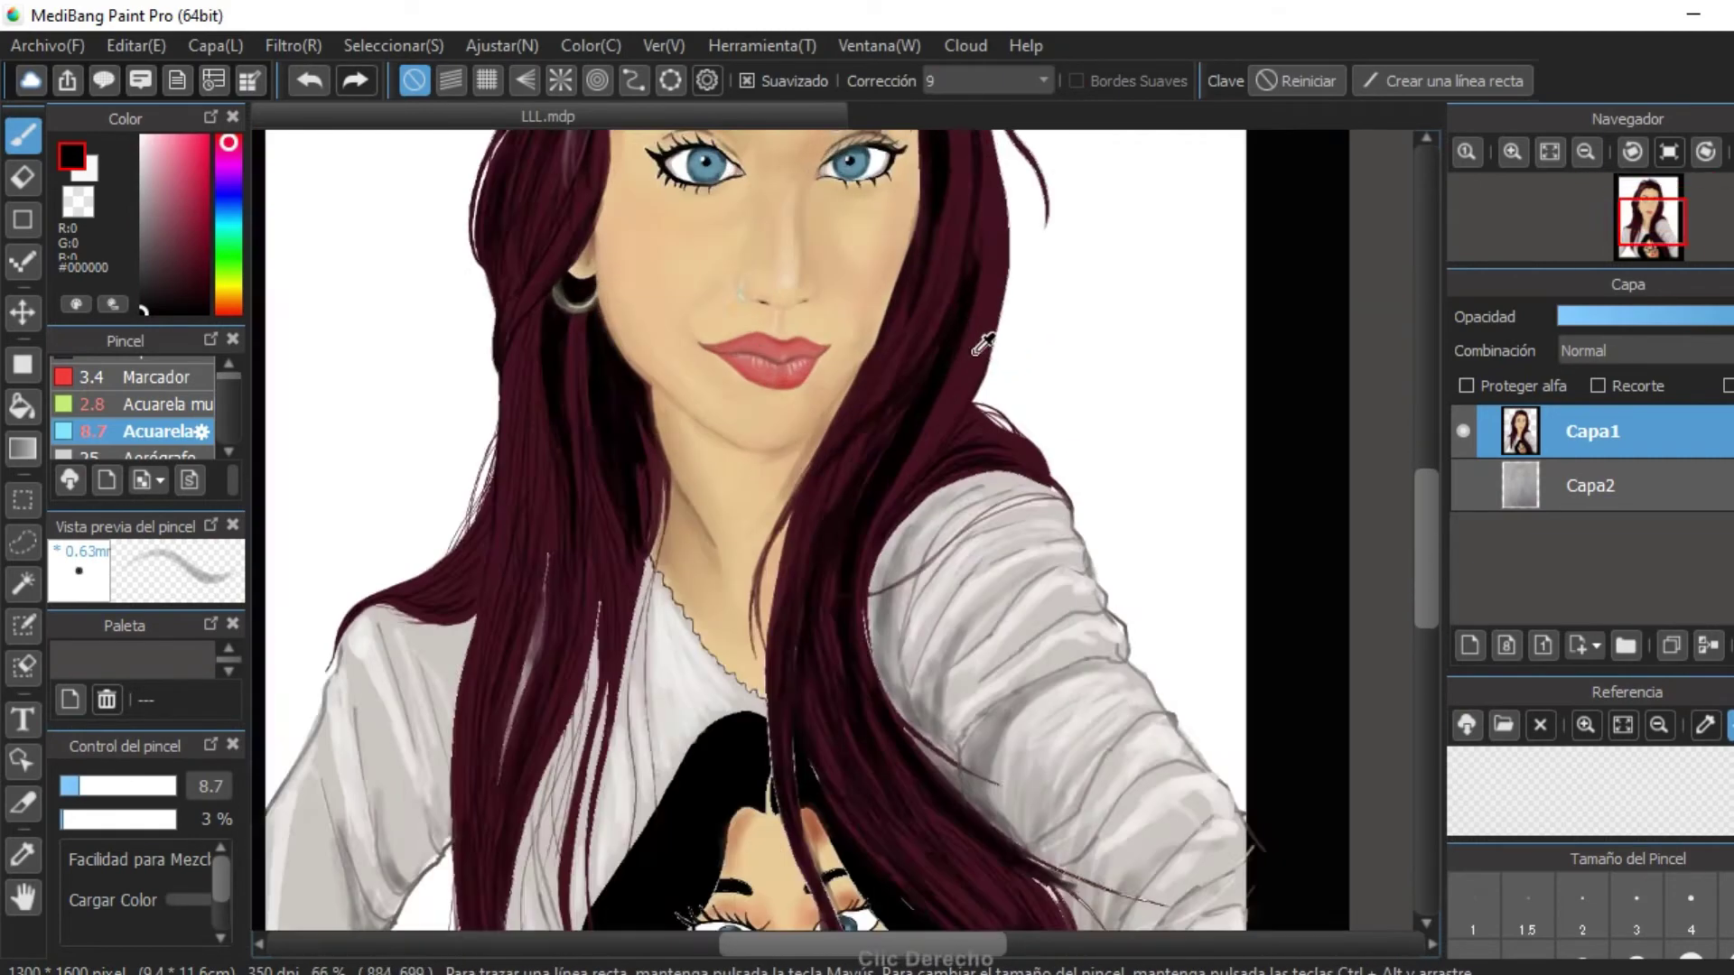
Repair the printed character's glasses lens with #DBBD8D and outline the frame with #363535 using the size 3.4 marker at 100%.
scroll(769, 599, "up", 2)
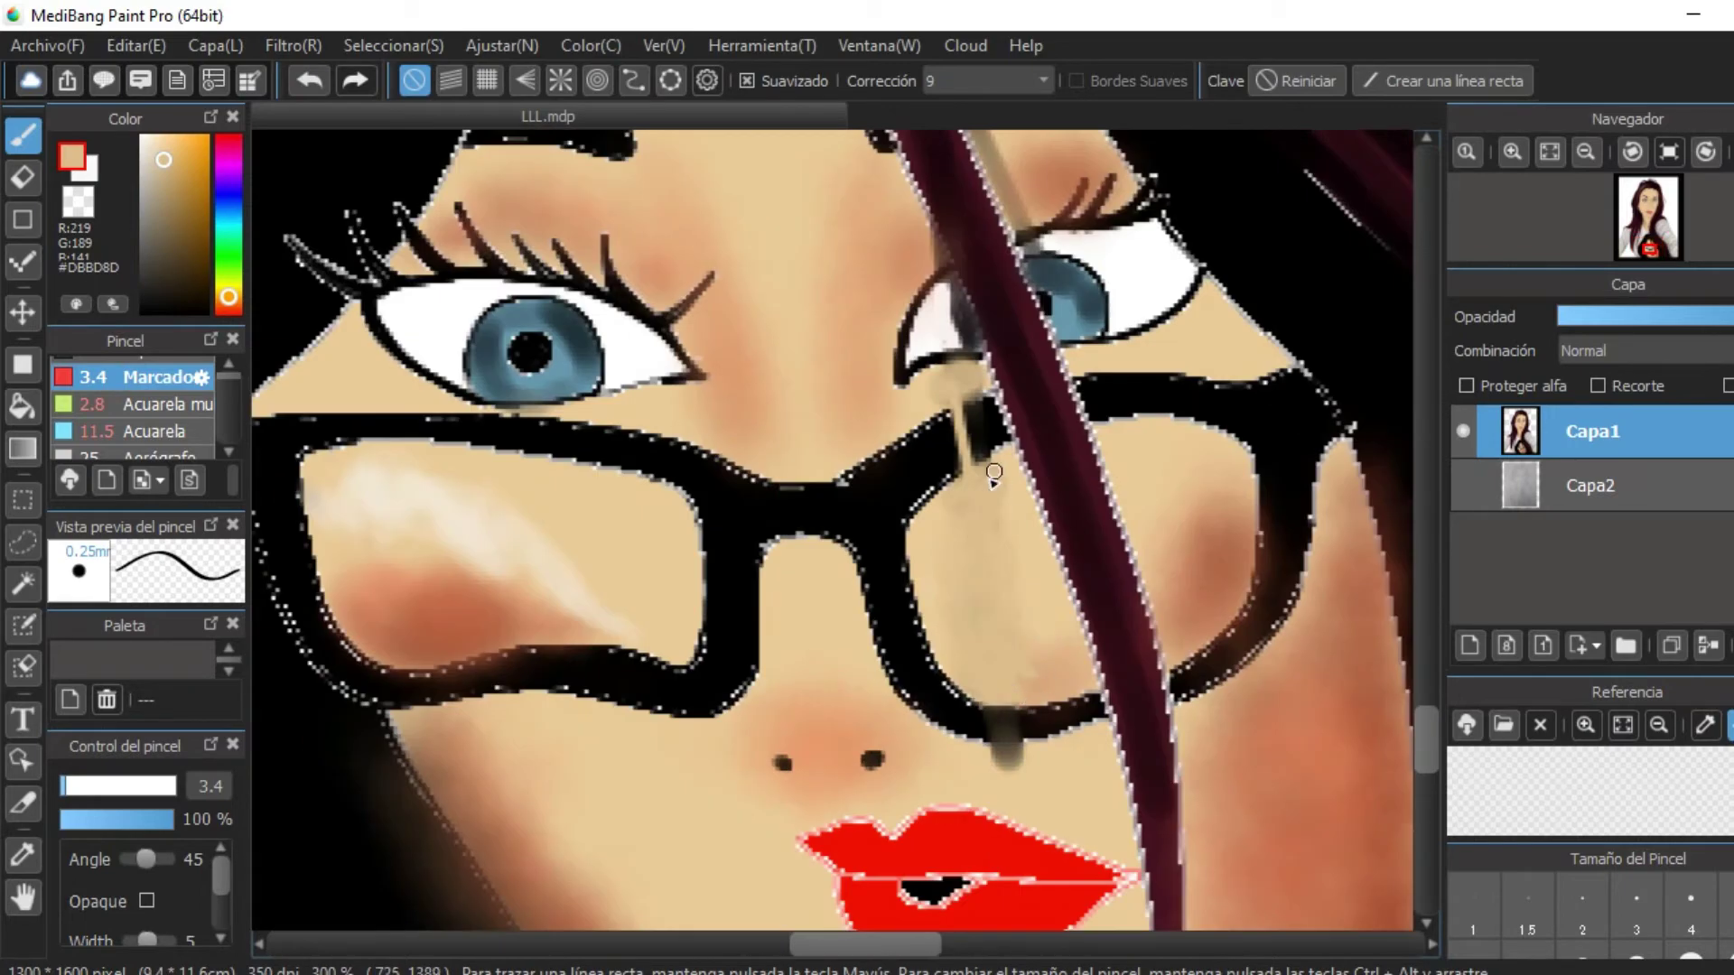
left_click(144, 279)
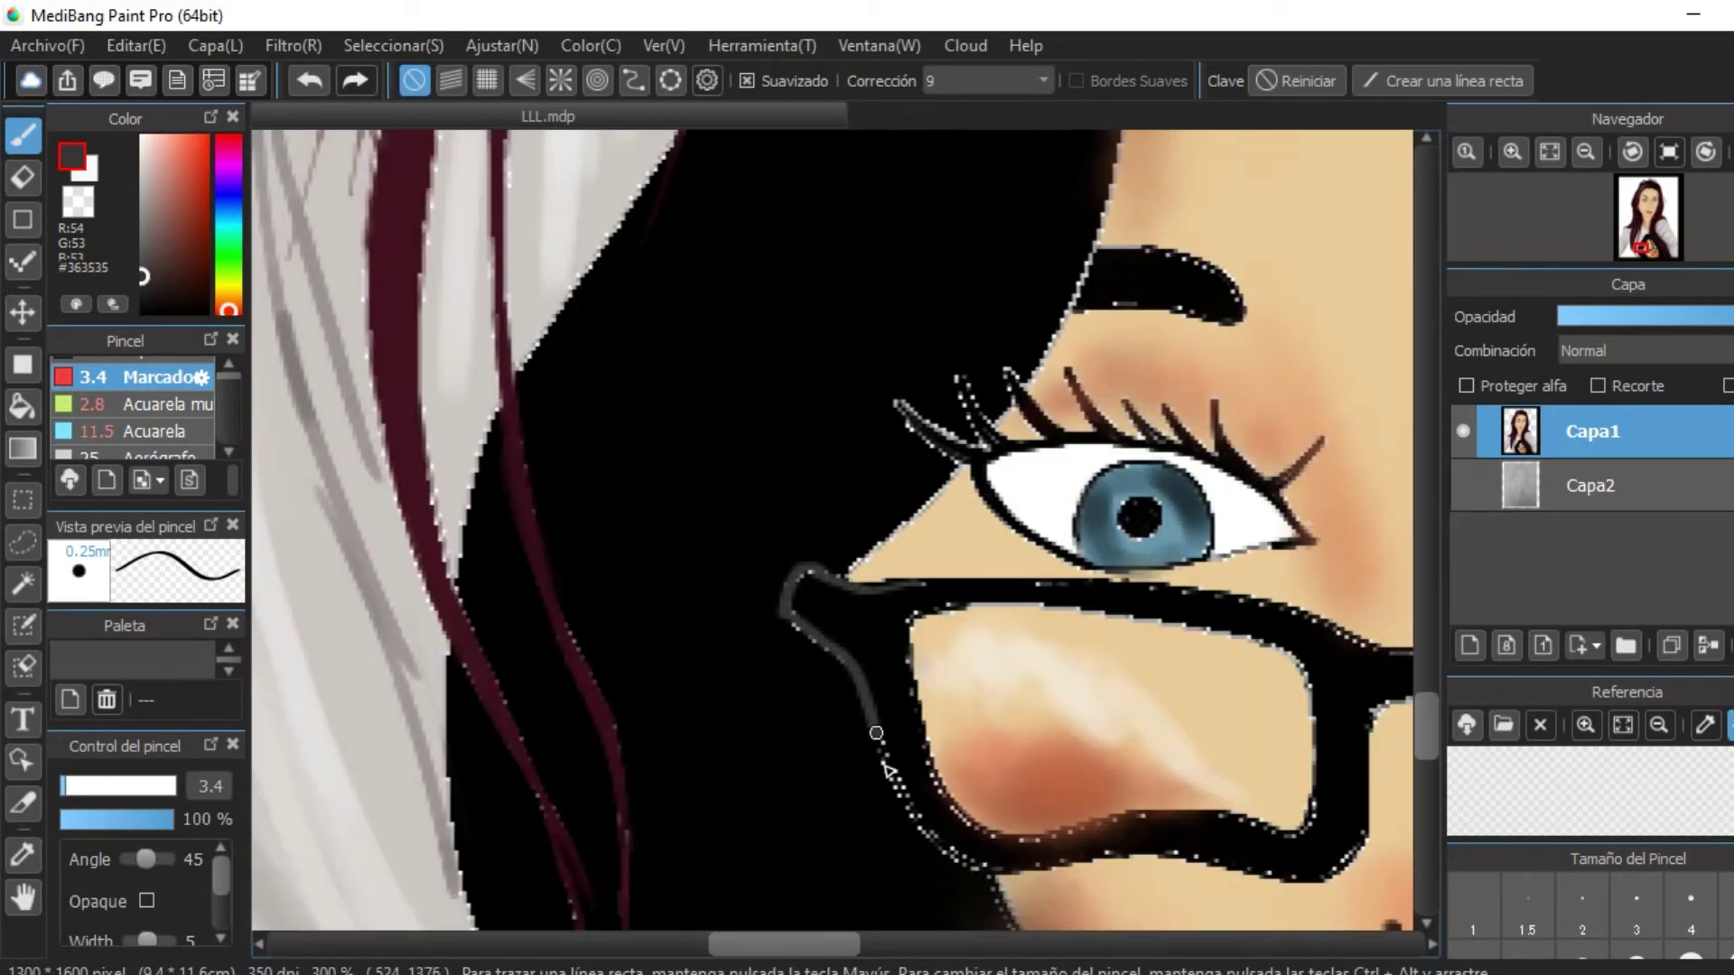
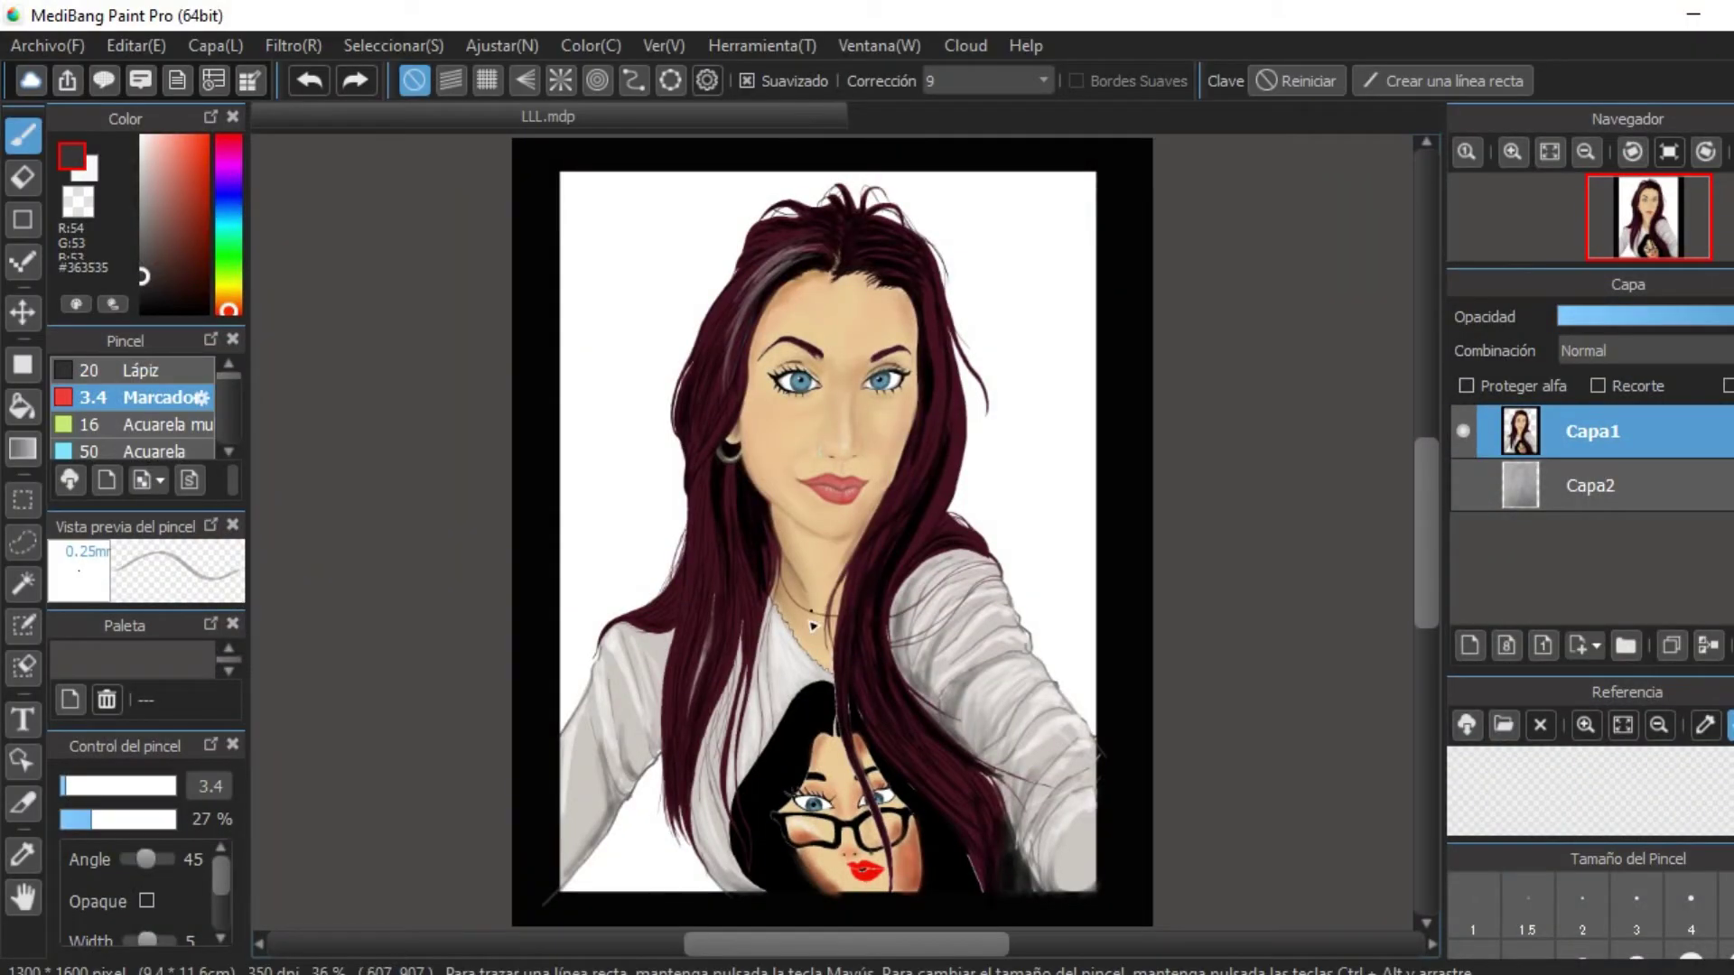
Darken the hair roots along the forehead and the face edge with black using the size 50 watercolour brush at 42%.
key("d")
key("b")
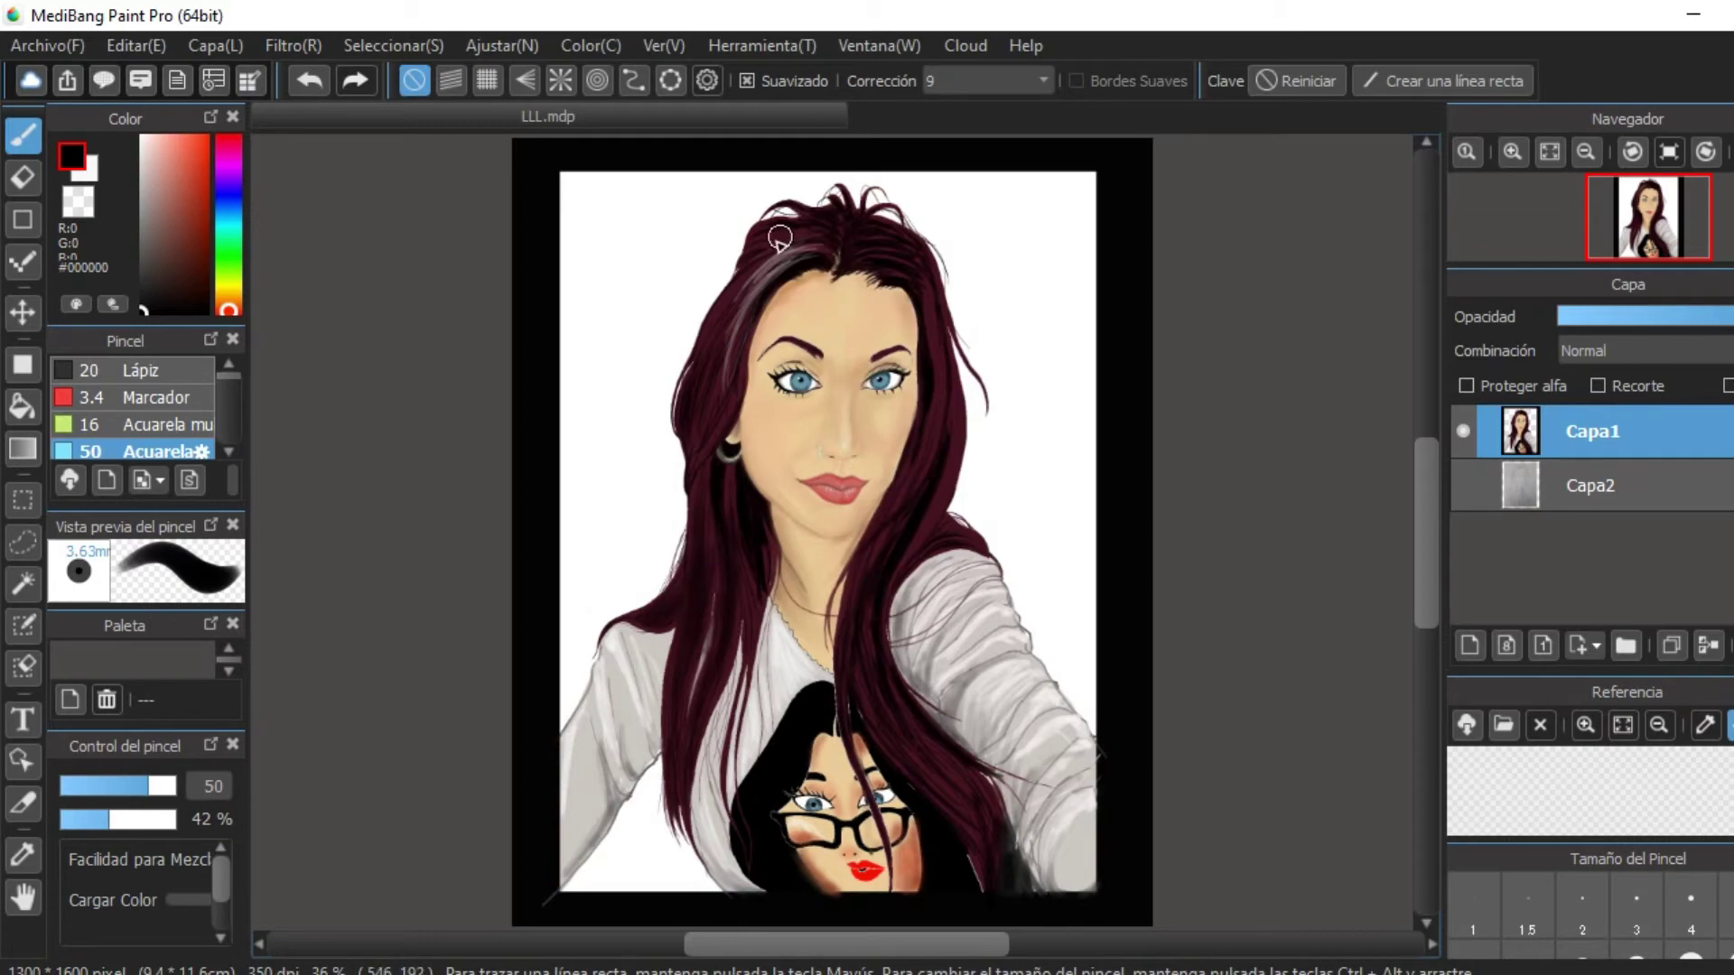
scroll(894, 278, "up", 3)
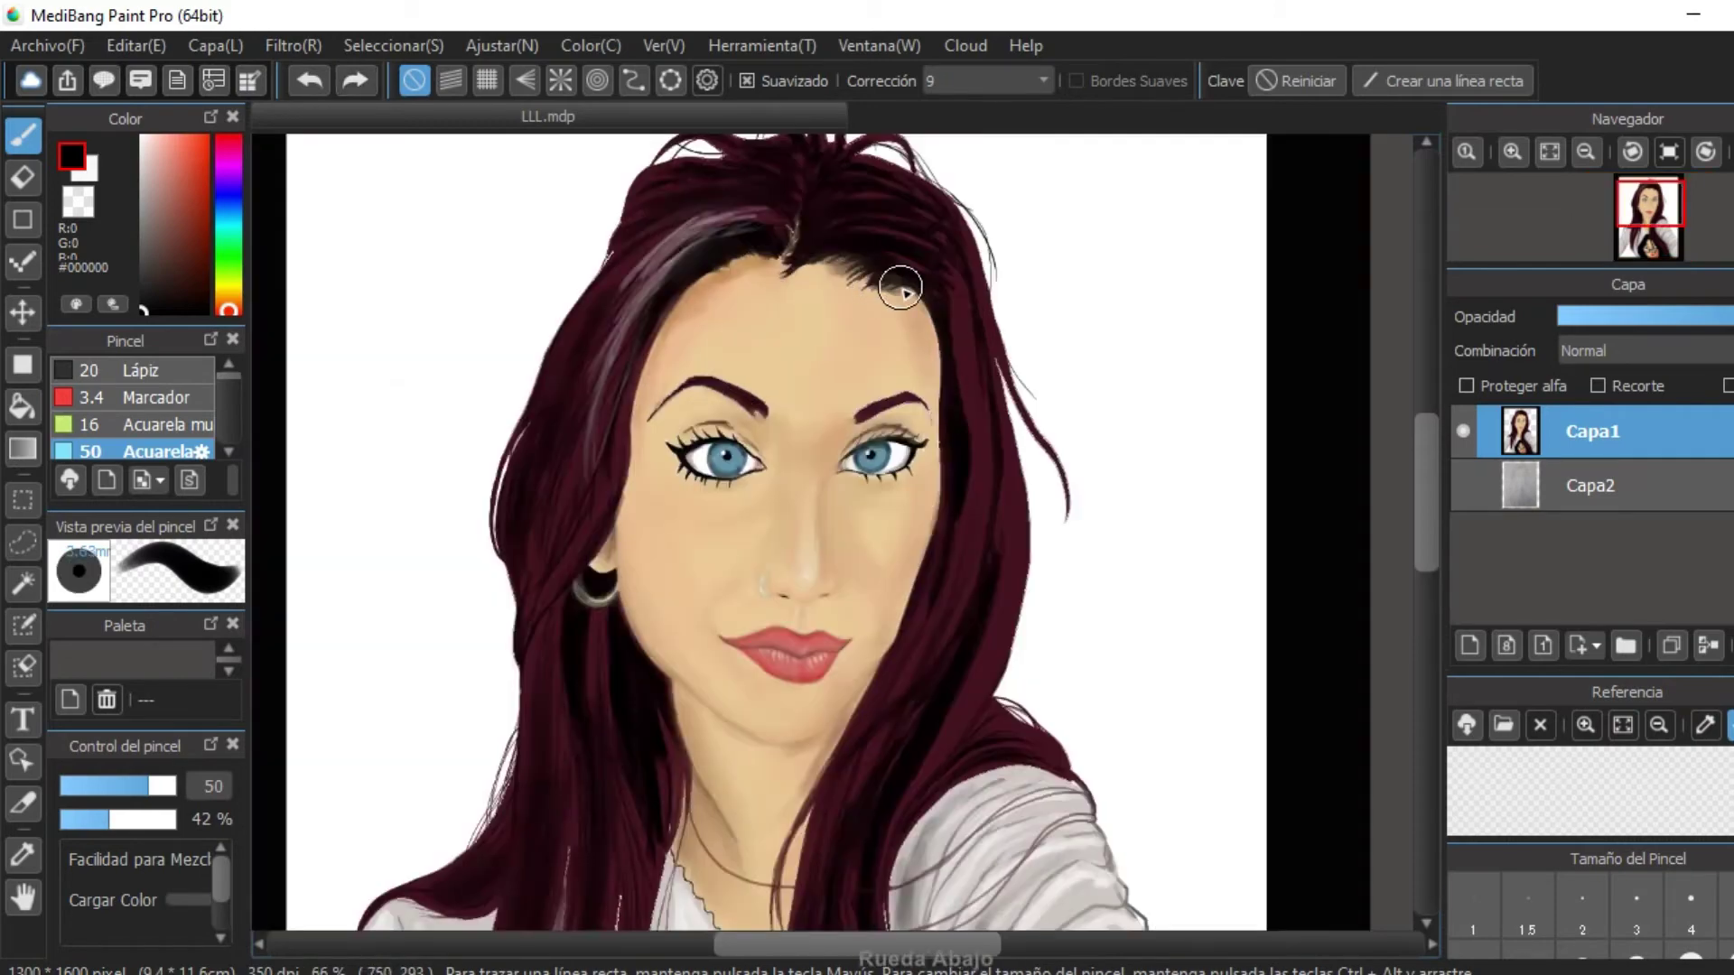
scroll(913, 638, "down", 6)
scroll(919, 837, "up", 3)
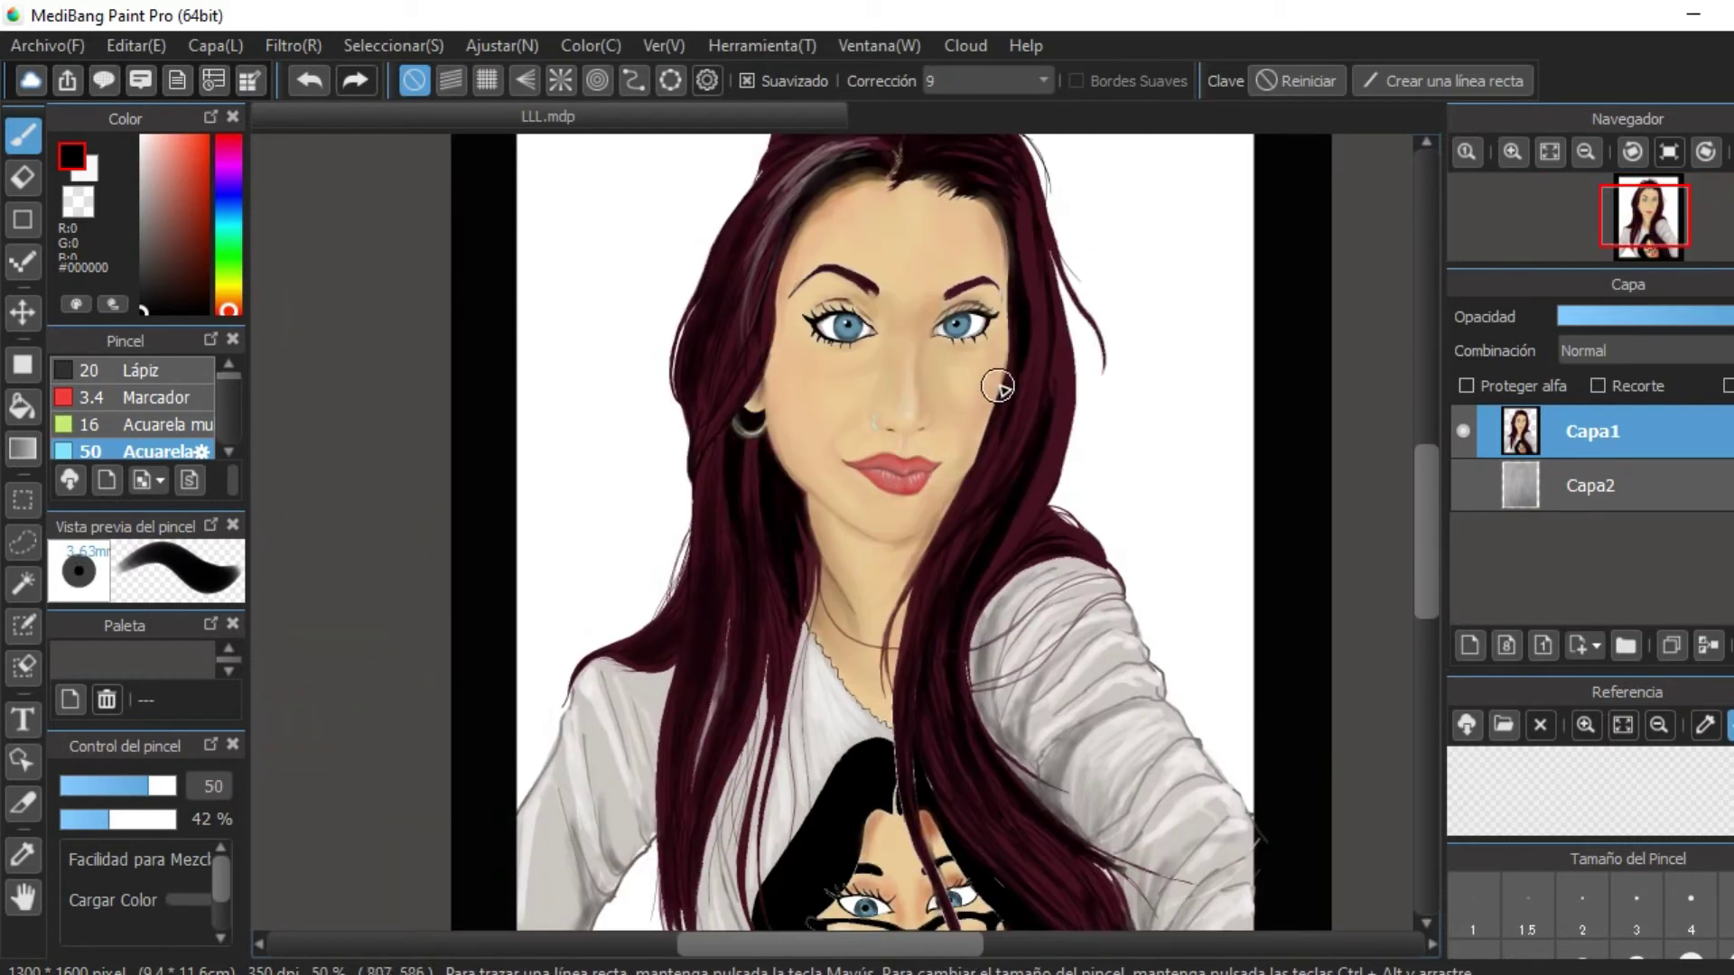
scroll(938, 521, "down", 2)
scroll(937, 521, "down", 1)
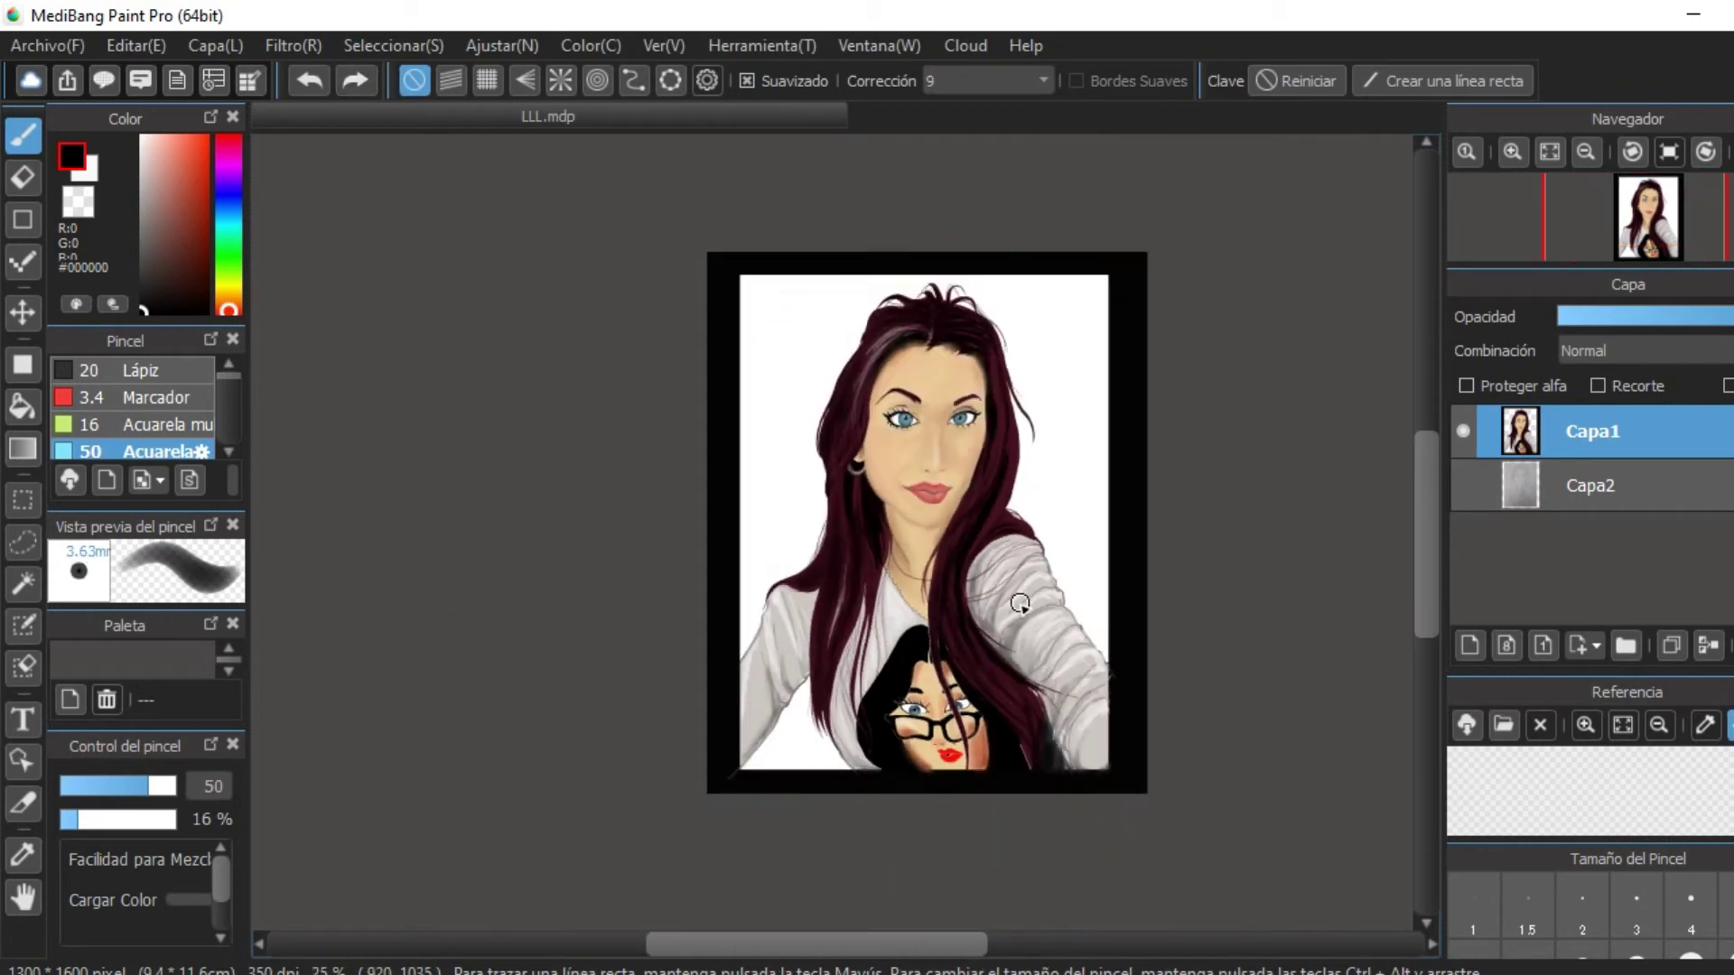
Lasso the eye on the earring side and adjust it with a small transform.
scroll(994, 542, "up", 4)
key("l")
left_click_drag(849, 470, 853, 465)
key("ctrl+t")
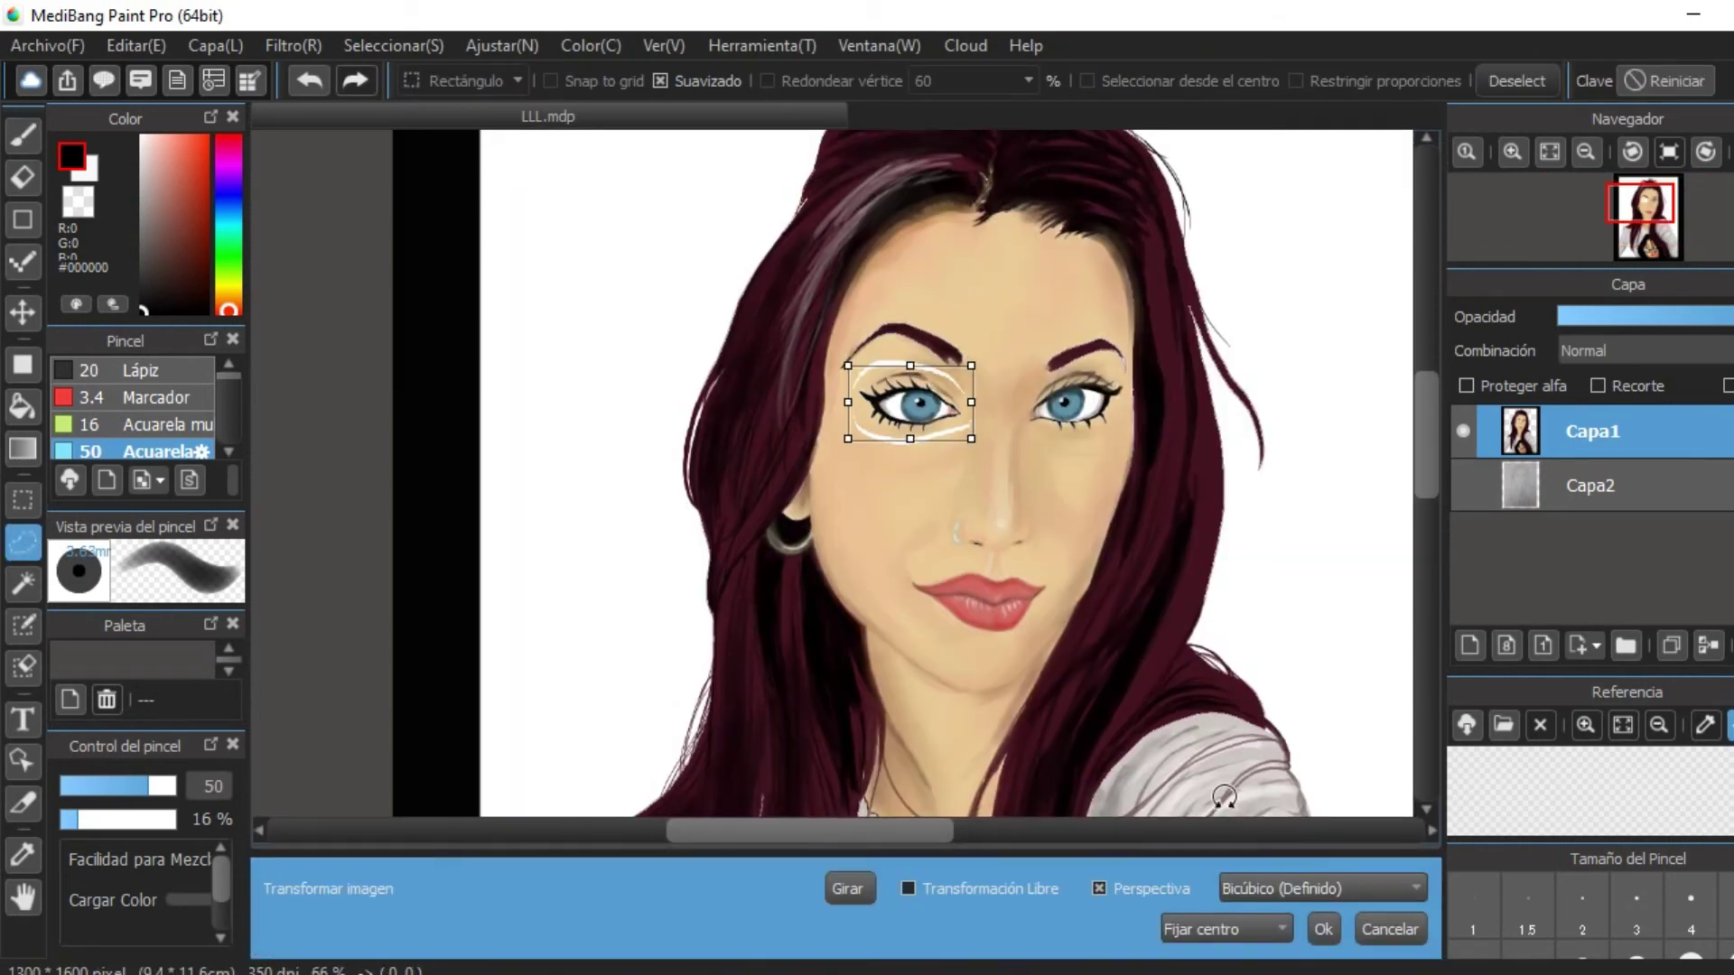
key("Return")
Cover the white gaps around that eye and its lashes with #EABF90 at size 16 and #EACB99 at size 2.7, both at 100%.
scroll(993, 541, "up", 4)
key("b")
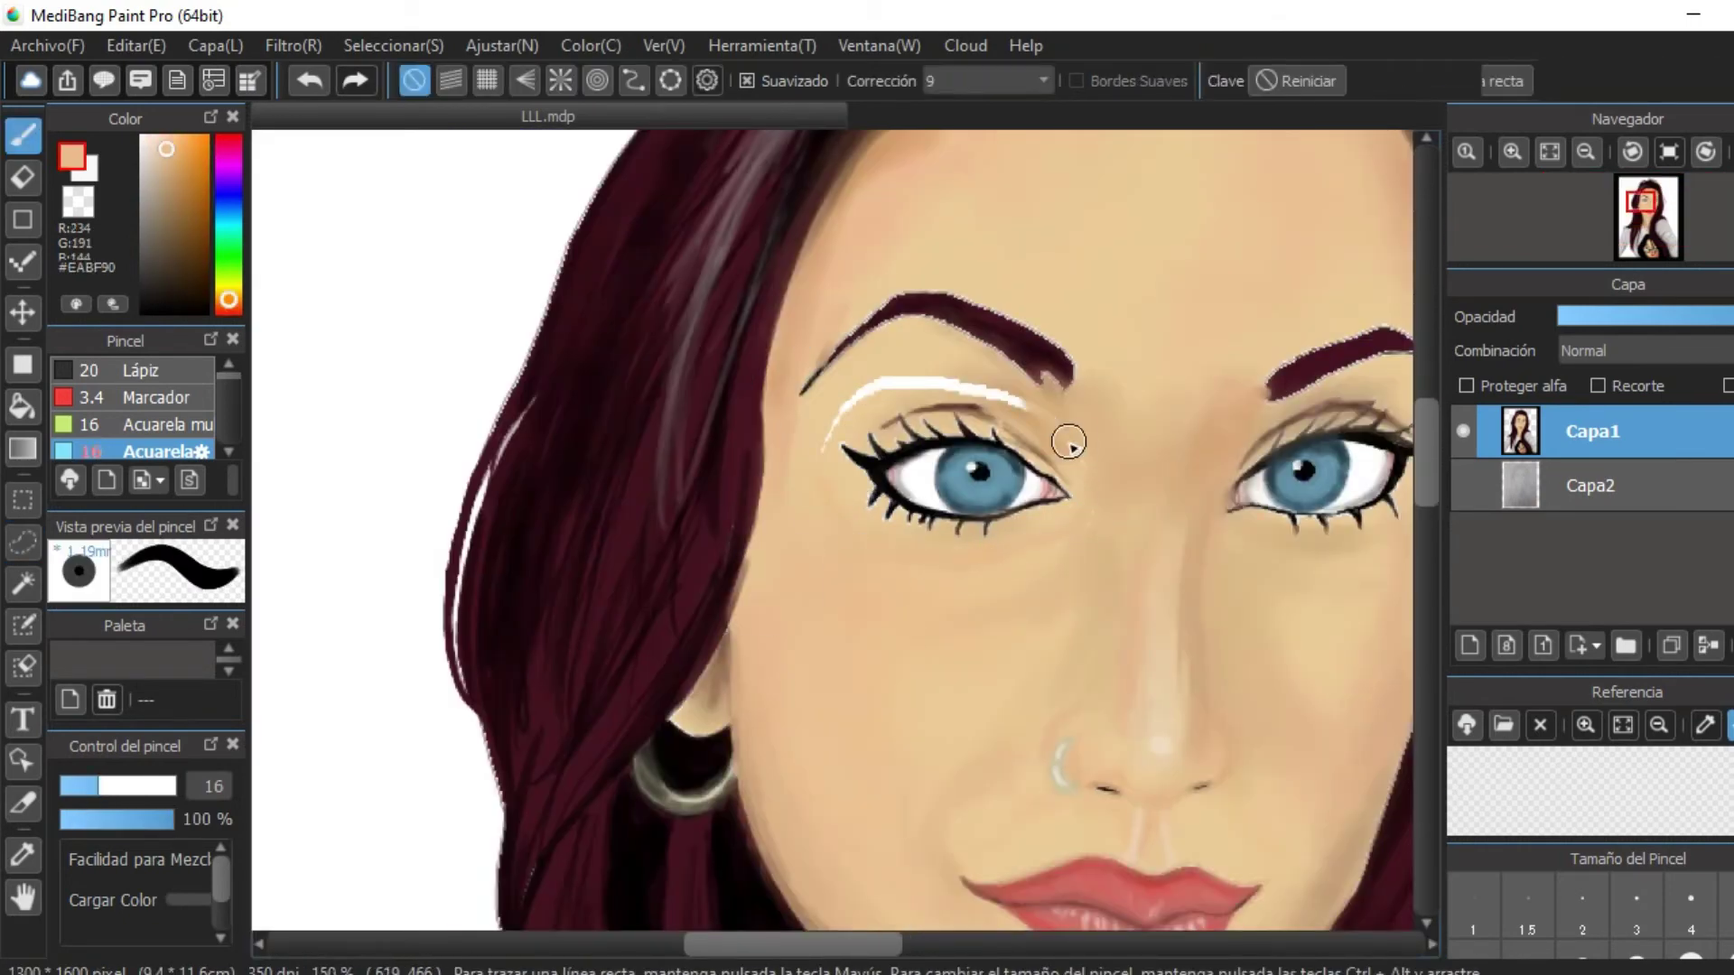
mouse_move(1069, 442)
left_mouse_down()
mouse_move(1023, 407)
mouse_move(1052, 430)
mouse_move(849, 379)
left_mouse_up()
scroll(849, 379, "up", 4)
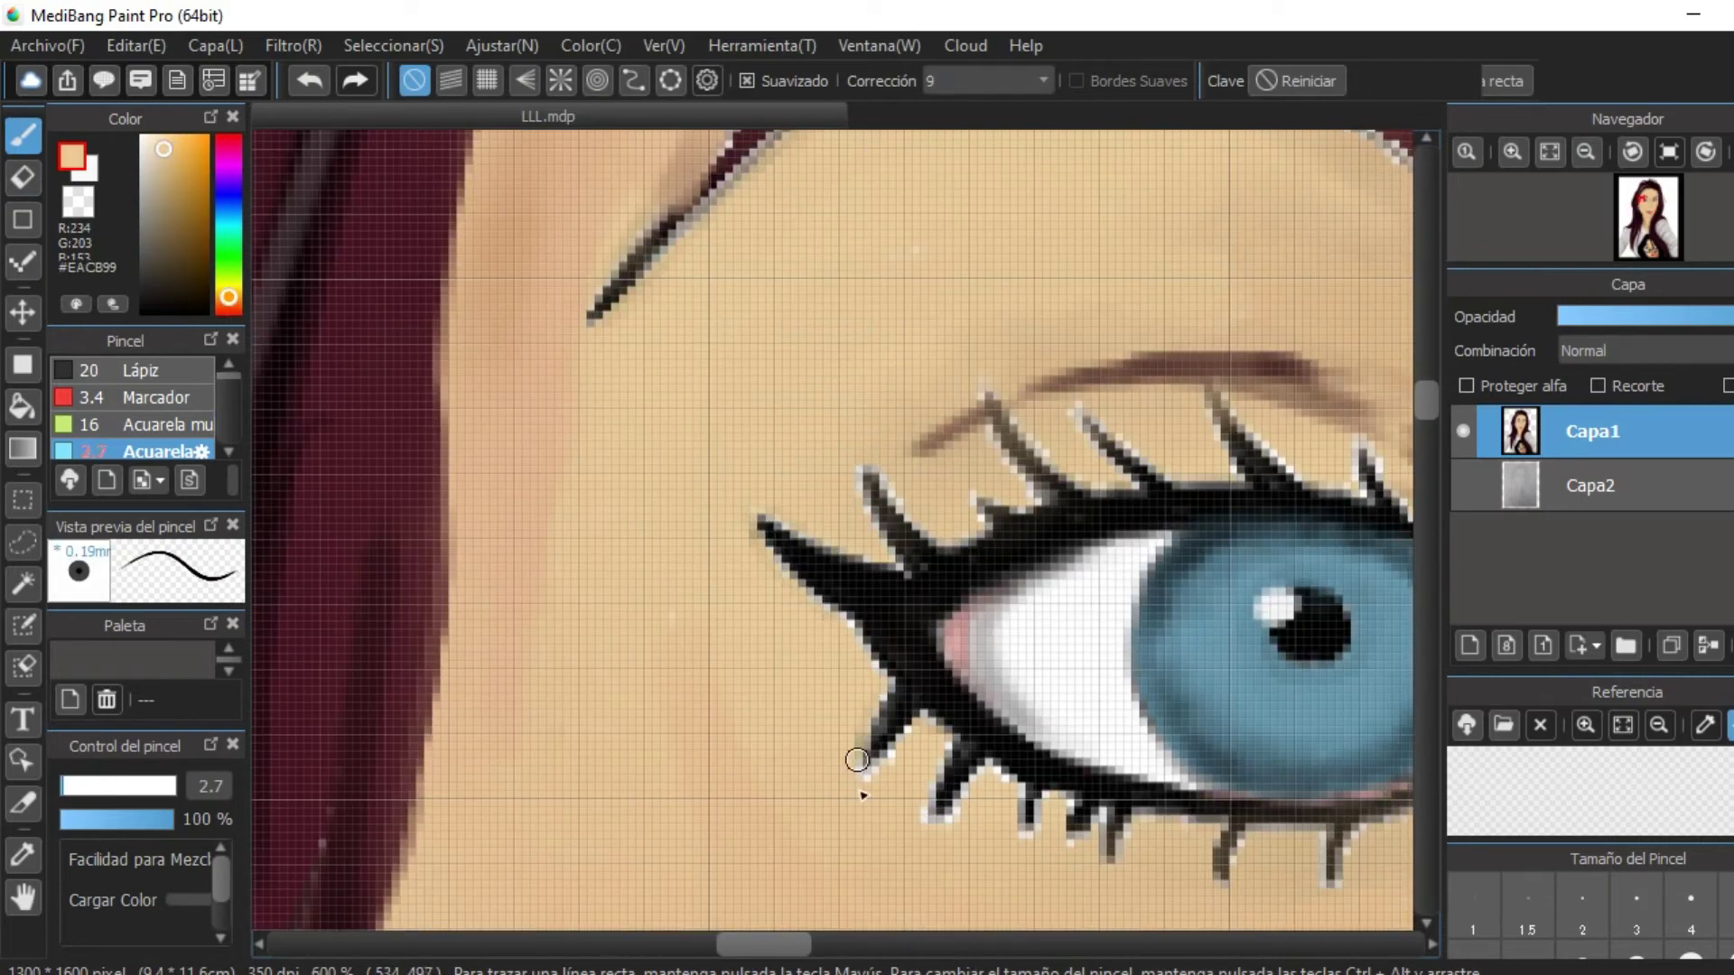
left_click_drag(1013, 414, 869, 379)
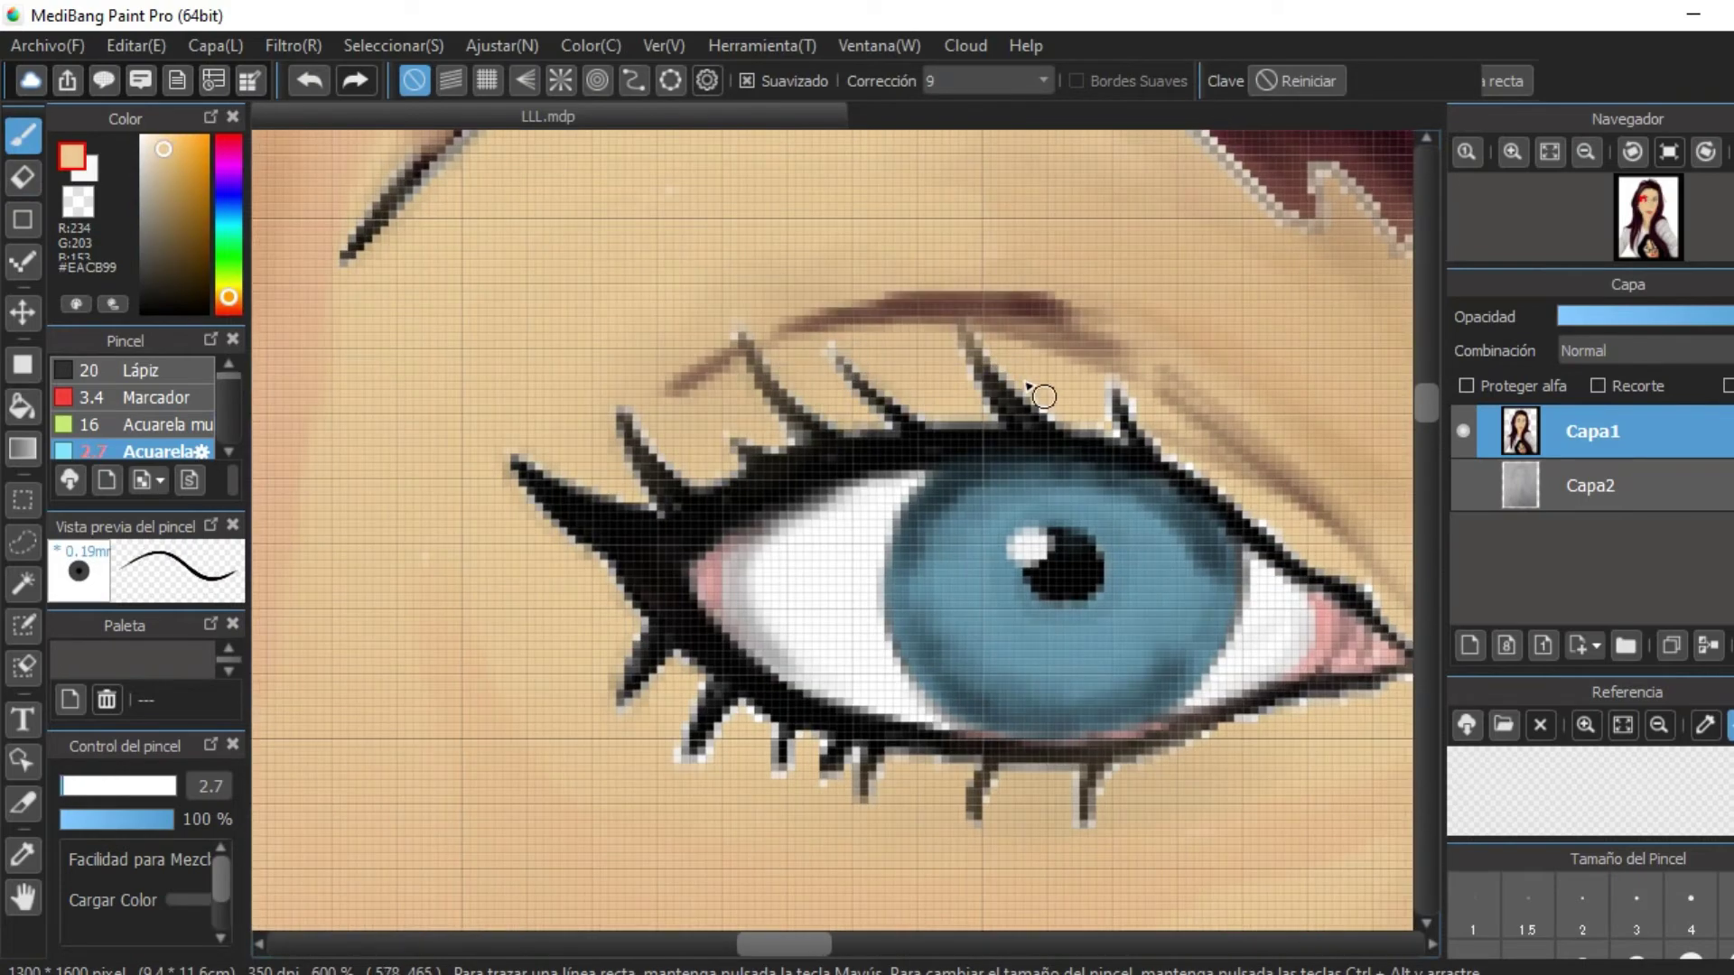
left_click_drag(1188, 465, 1586, 335)
scroll(1274, 624, "down", 5)
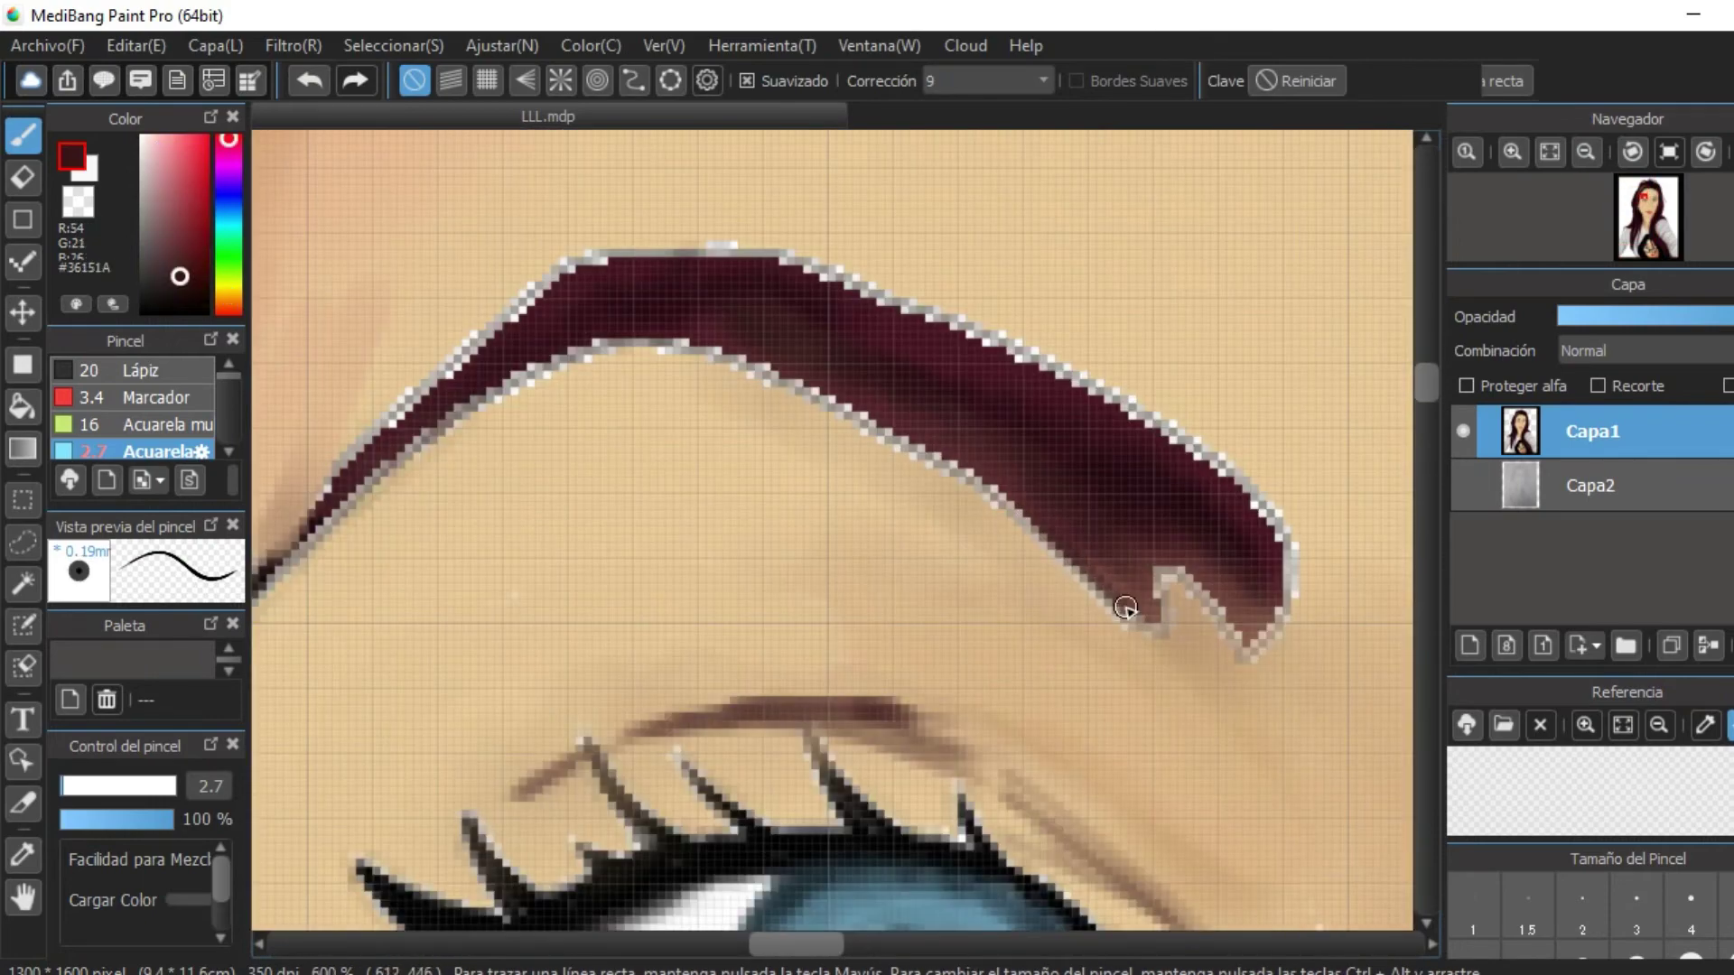
Paint over the pale edges of the eyebrow on the earring side with #36151A using the size 2.7 brush at 100%.
mouse_move(1083, 542)
left_mouse_down()
mouse_move(1174, 596)
mouse_move(1282, 541)
left_mouse_up()
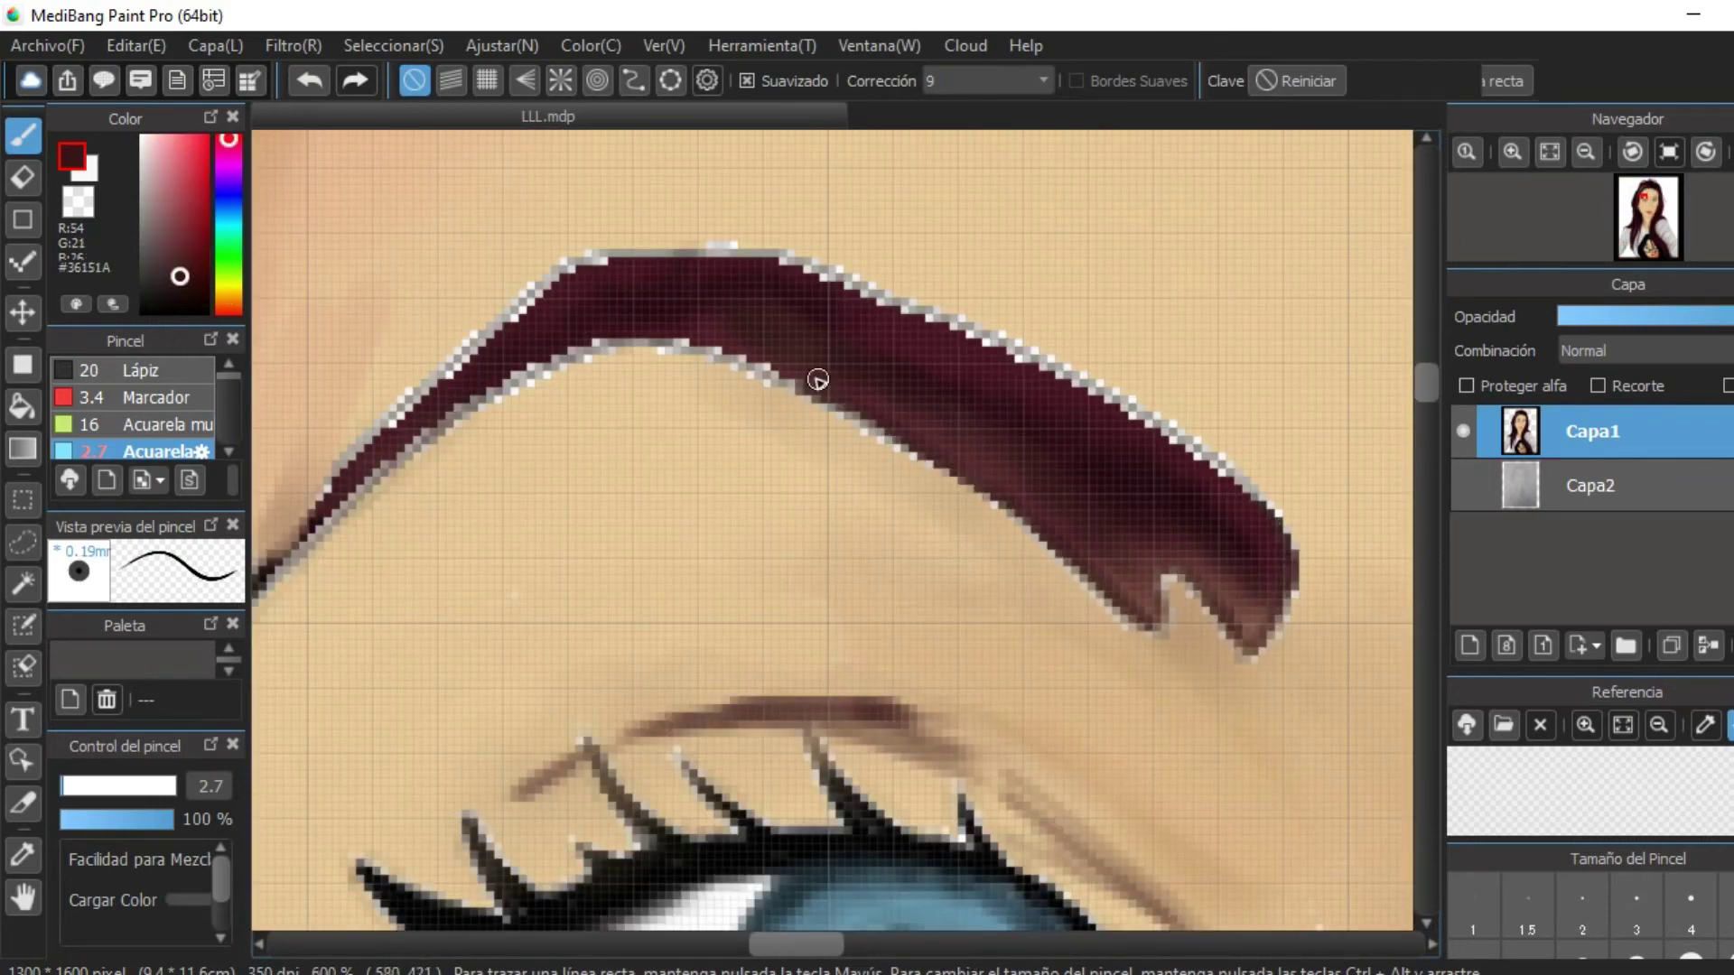
scroll(817, 381, "down", 3)
scroll(793, 437, "up", 4)
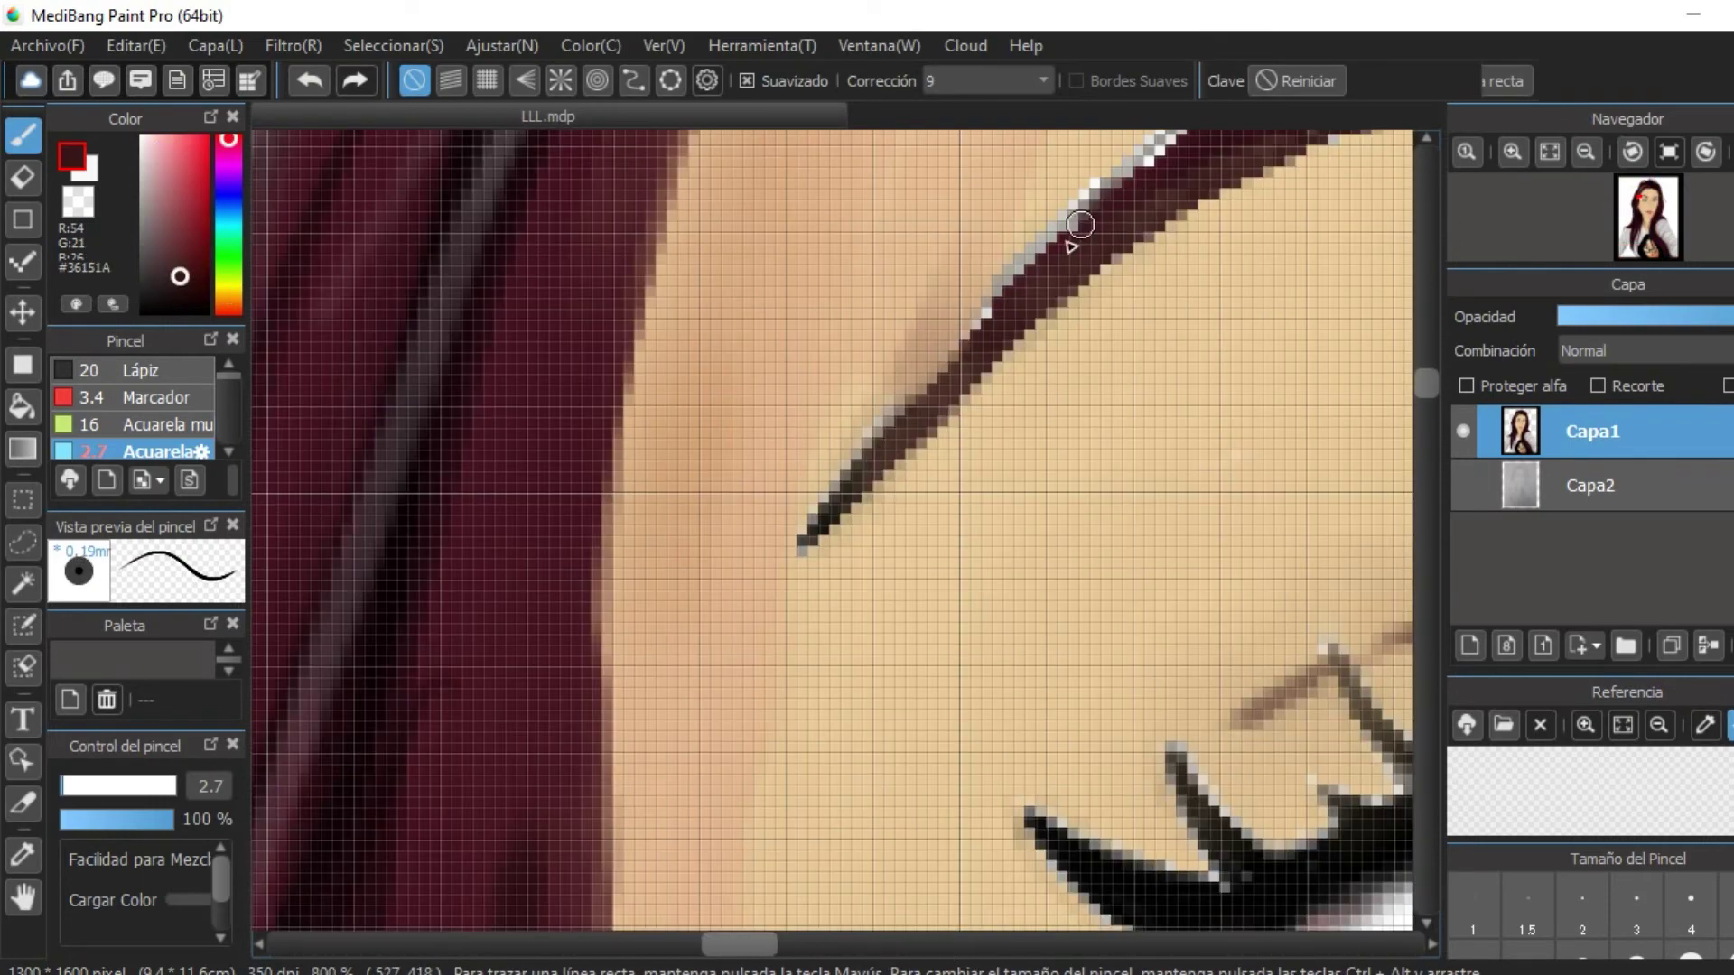
scroll(1080, 224, "down", 2)
left_click_drag(898, 328, 668, 424)
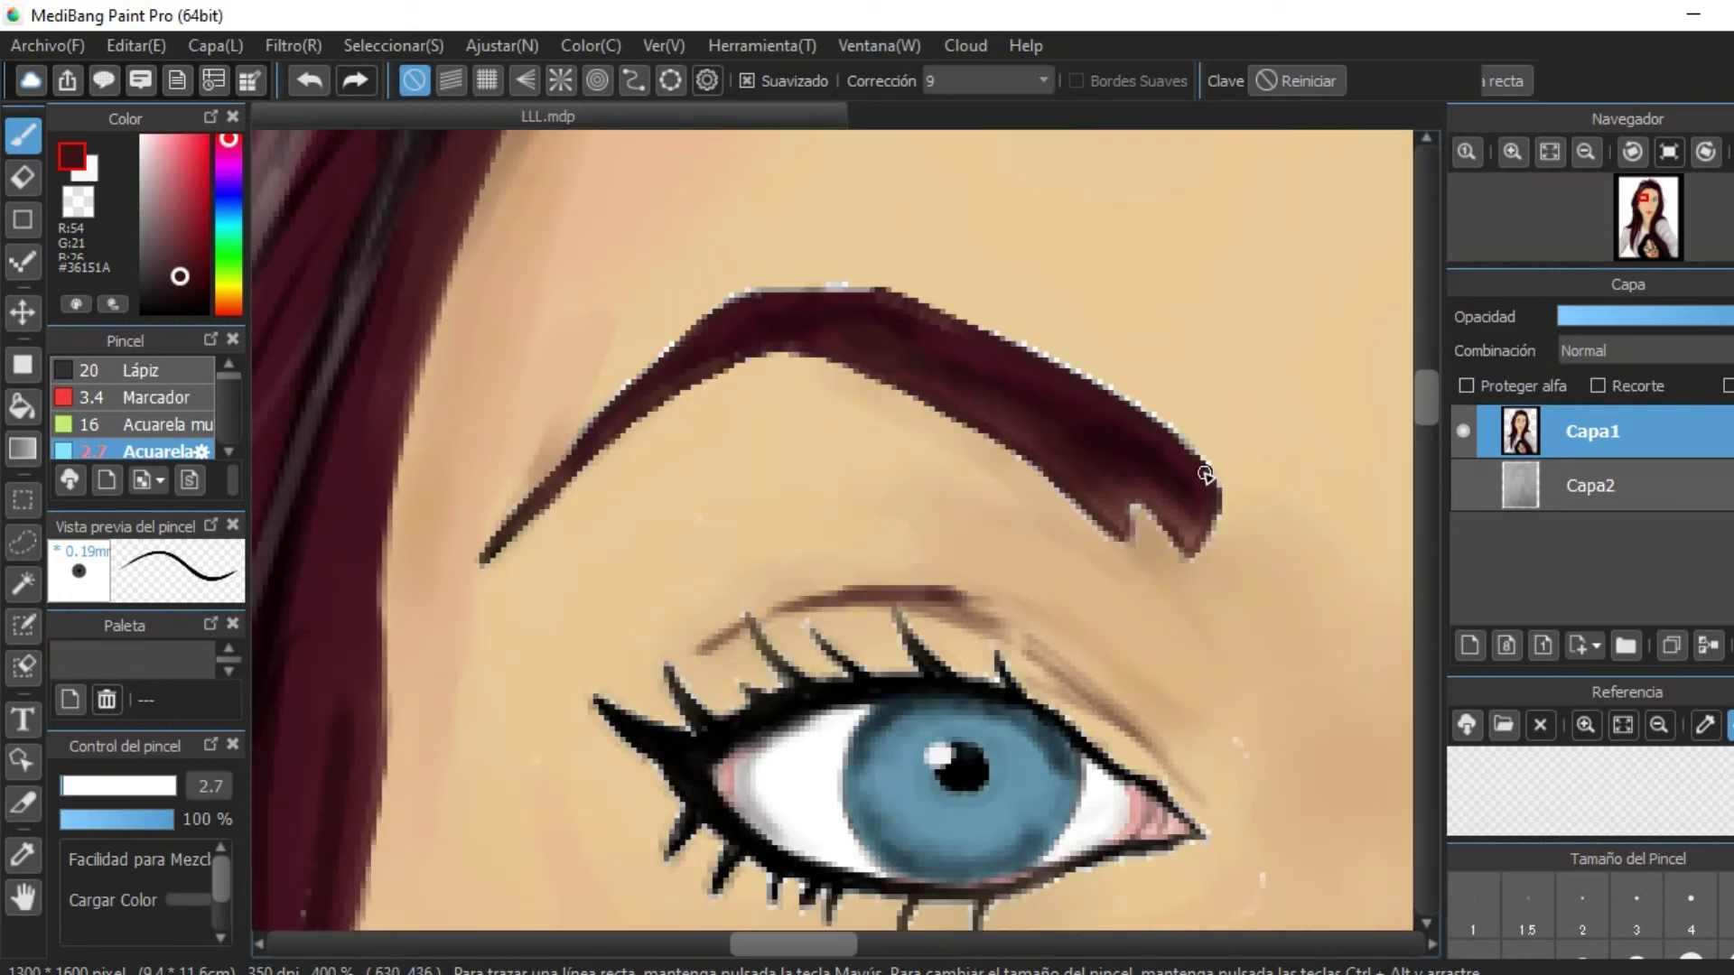
Touch up the skin around the same eyebrow with #D2B287 using the size 2.7 brush at 100%.
scroll(1180, 454, "down", 2)
left_click(999, 479, "alt")
scroll(1102, 387, "up", 2)
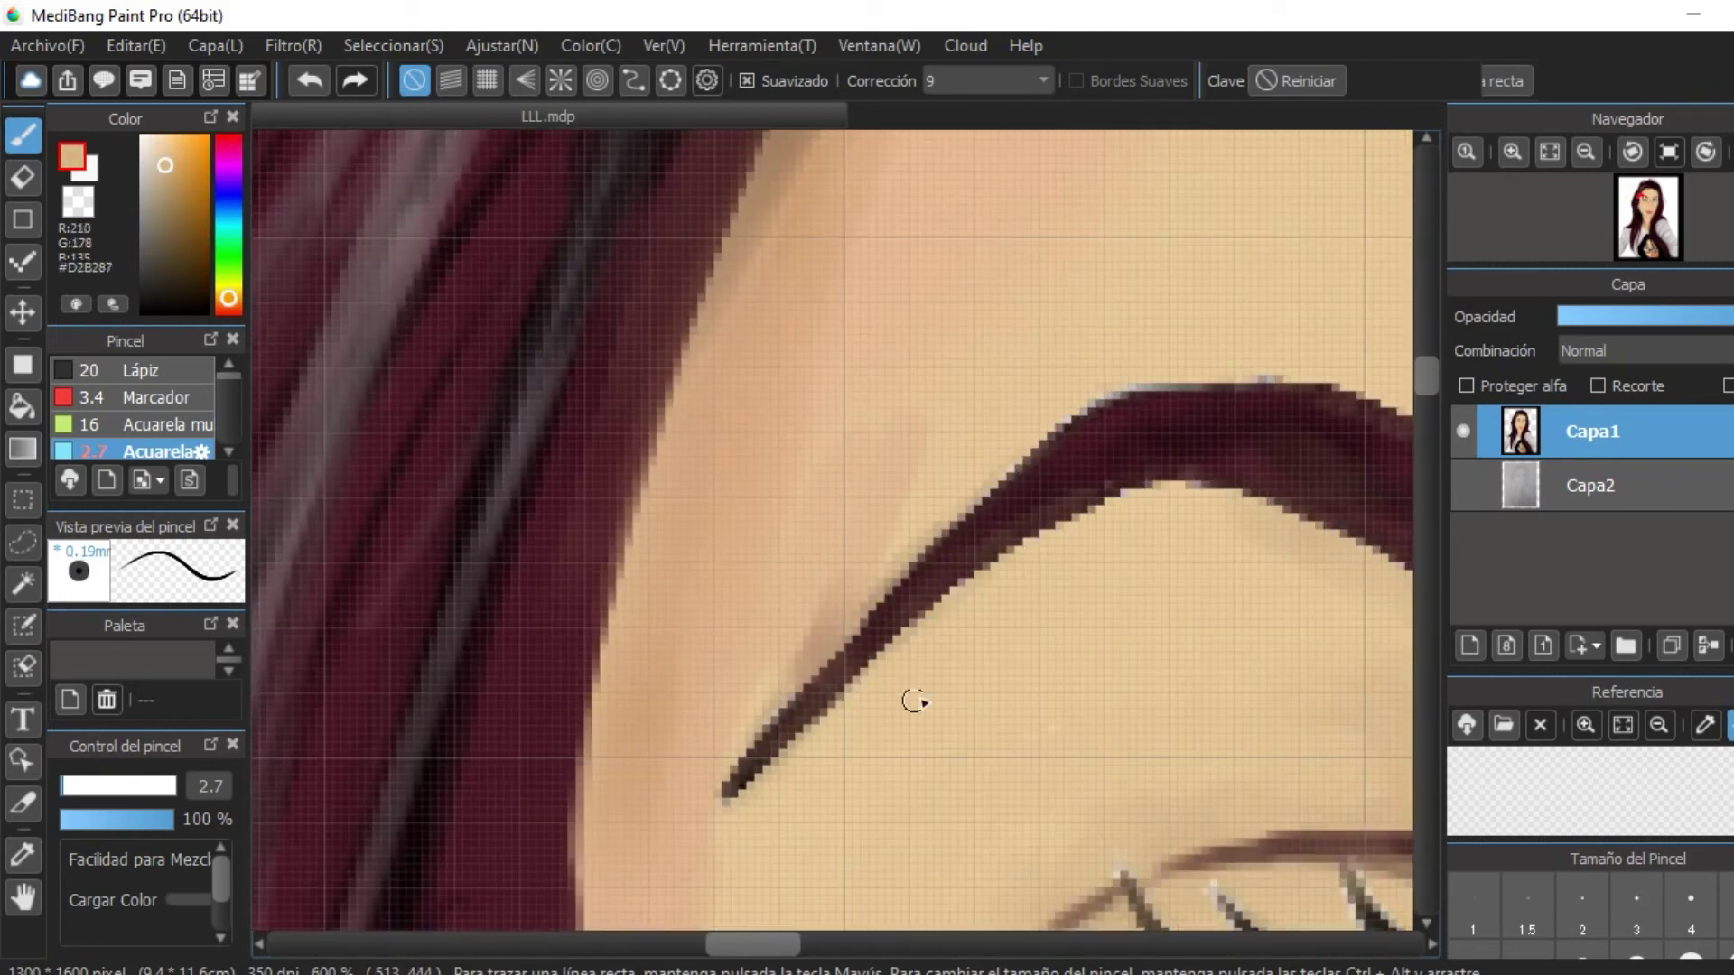
scroll(913, 701, "up", 3)
scroll(1260, 544, "down", 4)
scroll(1212, 457, "up", 2)
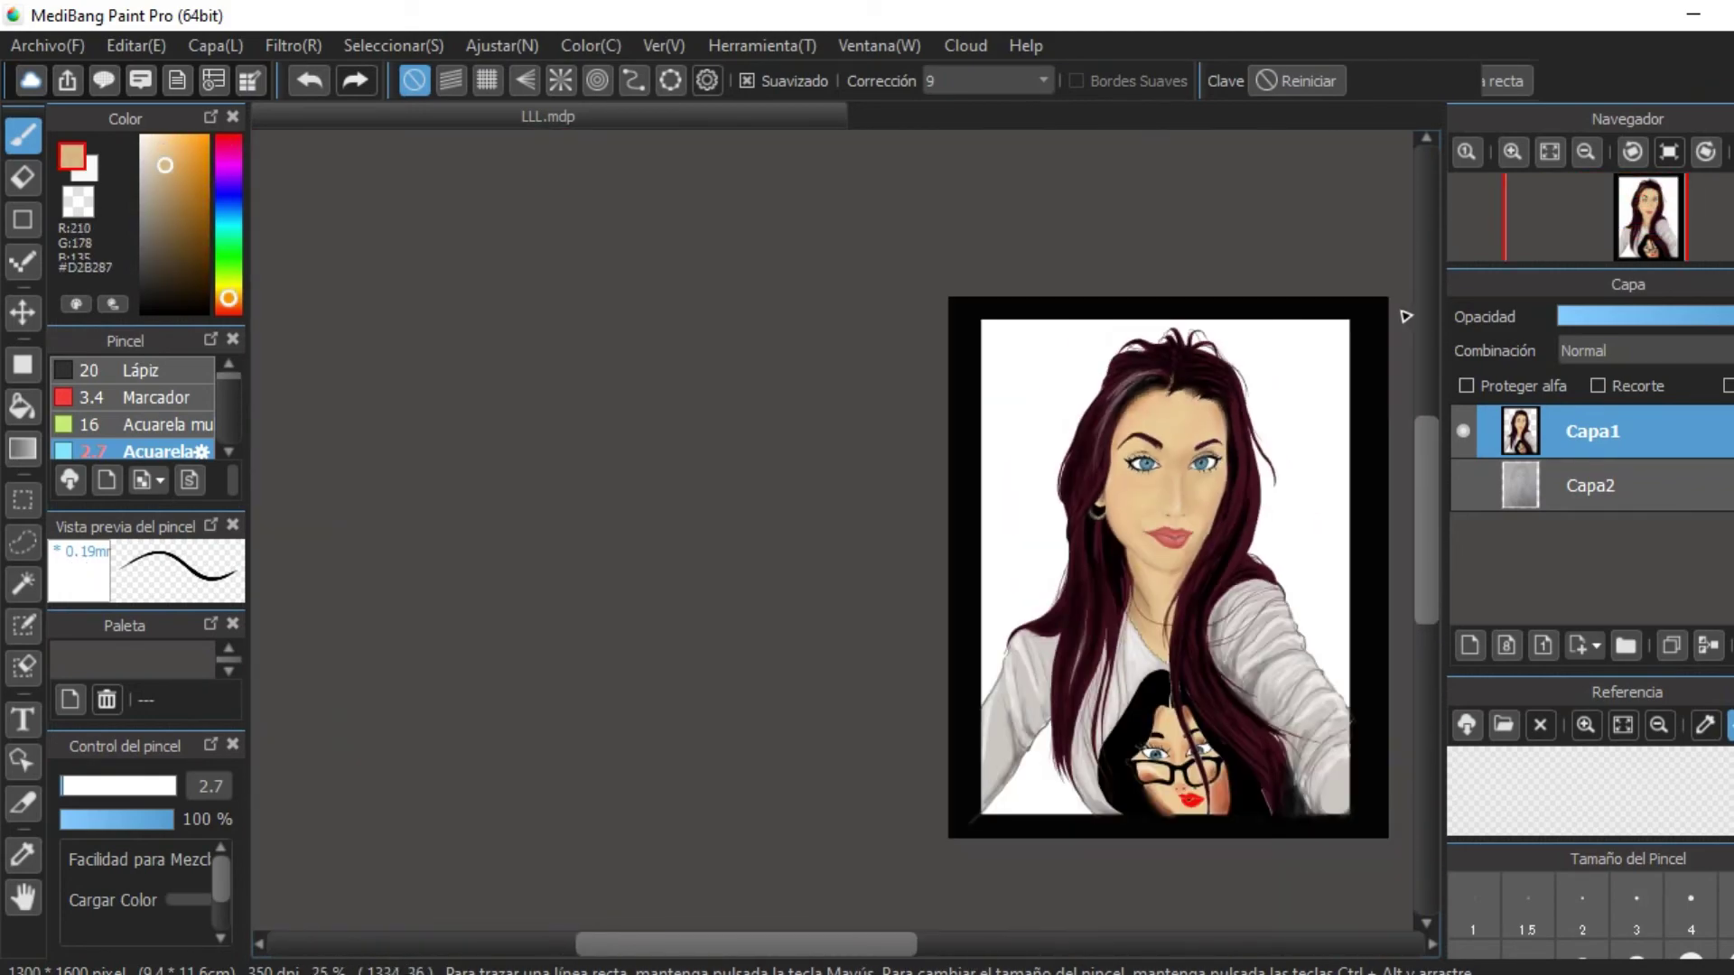
Transform the whole portrait layer to make it slightly wider within the canvas.
scroll(1149, 659, "down", 1)
key("ctrl+t")
scroll(1242, 442, "up", 1)
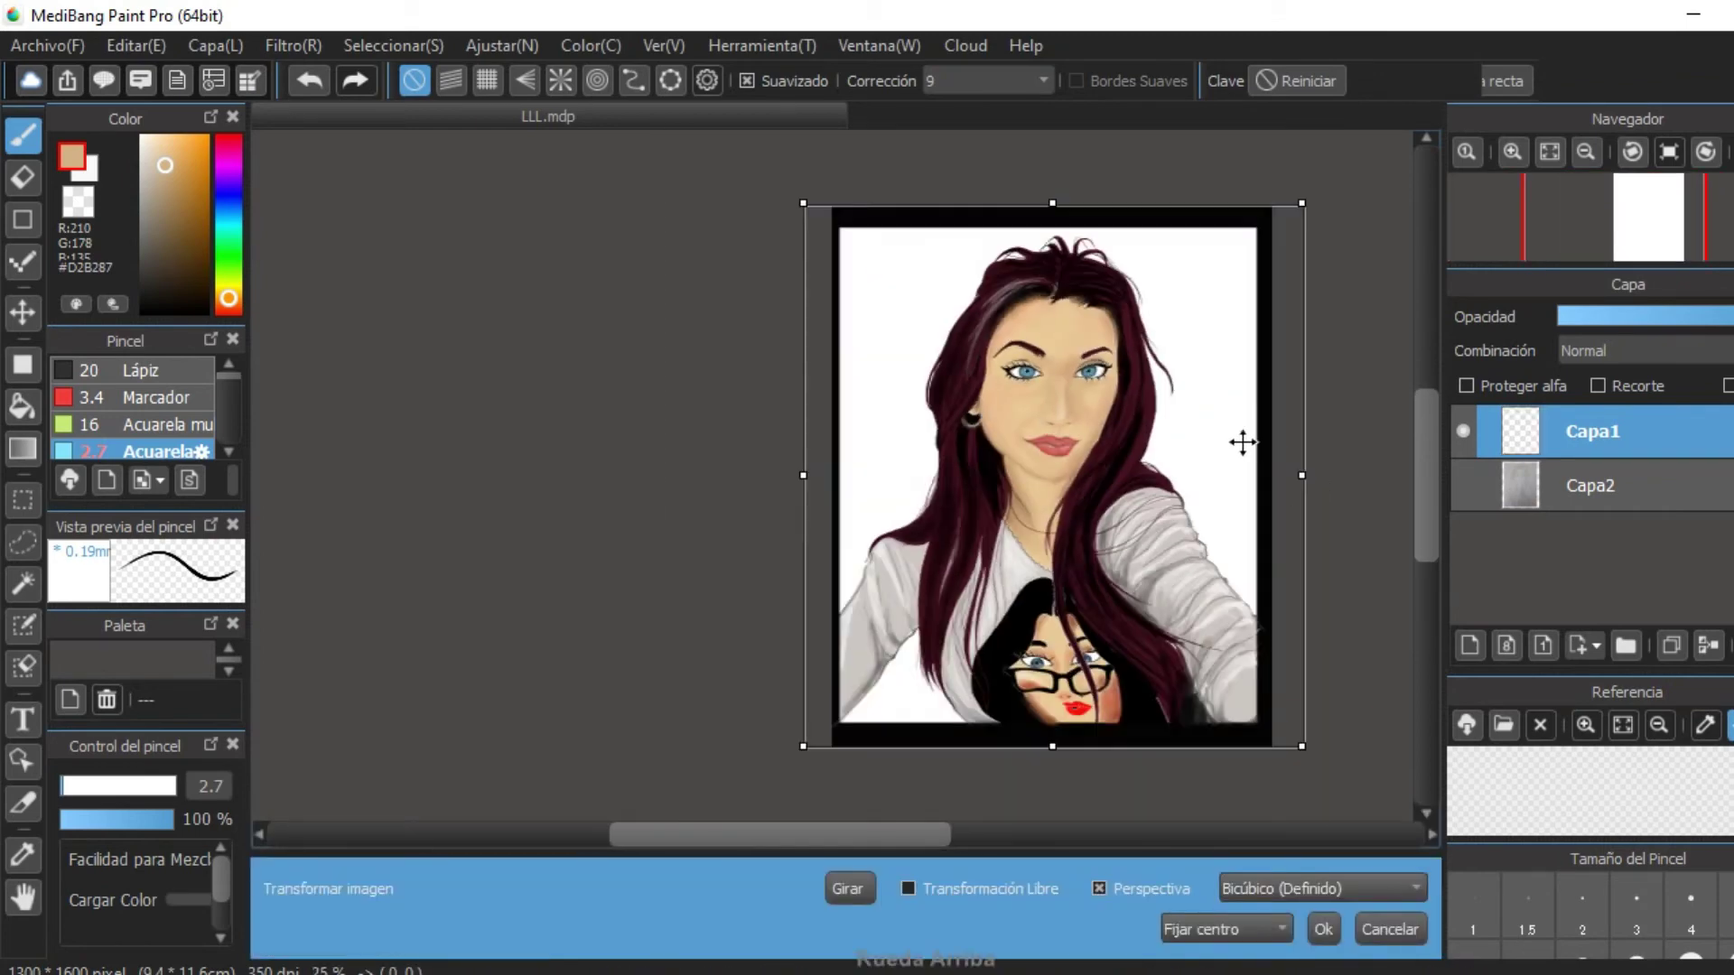
scroll(1300, 475, "up", 1)
scroll(1248, 446, "down", 1)
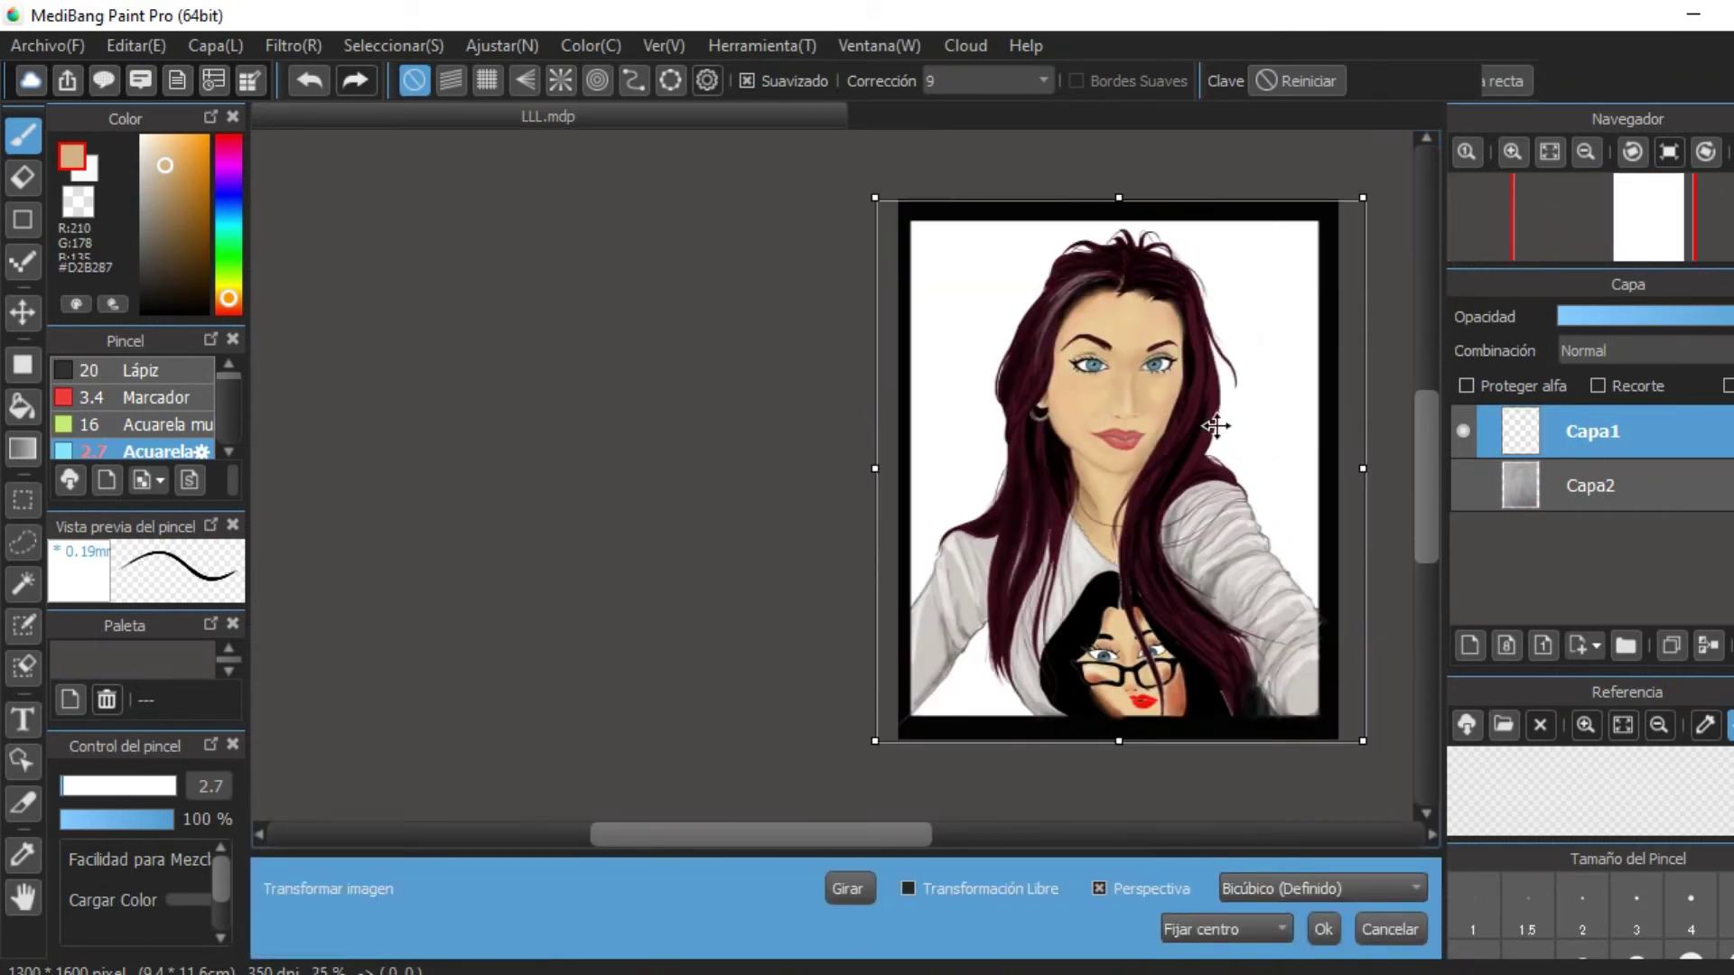
left_click_drag(1362, 468, 1320, 457)
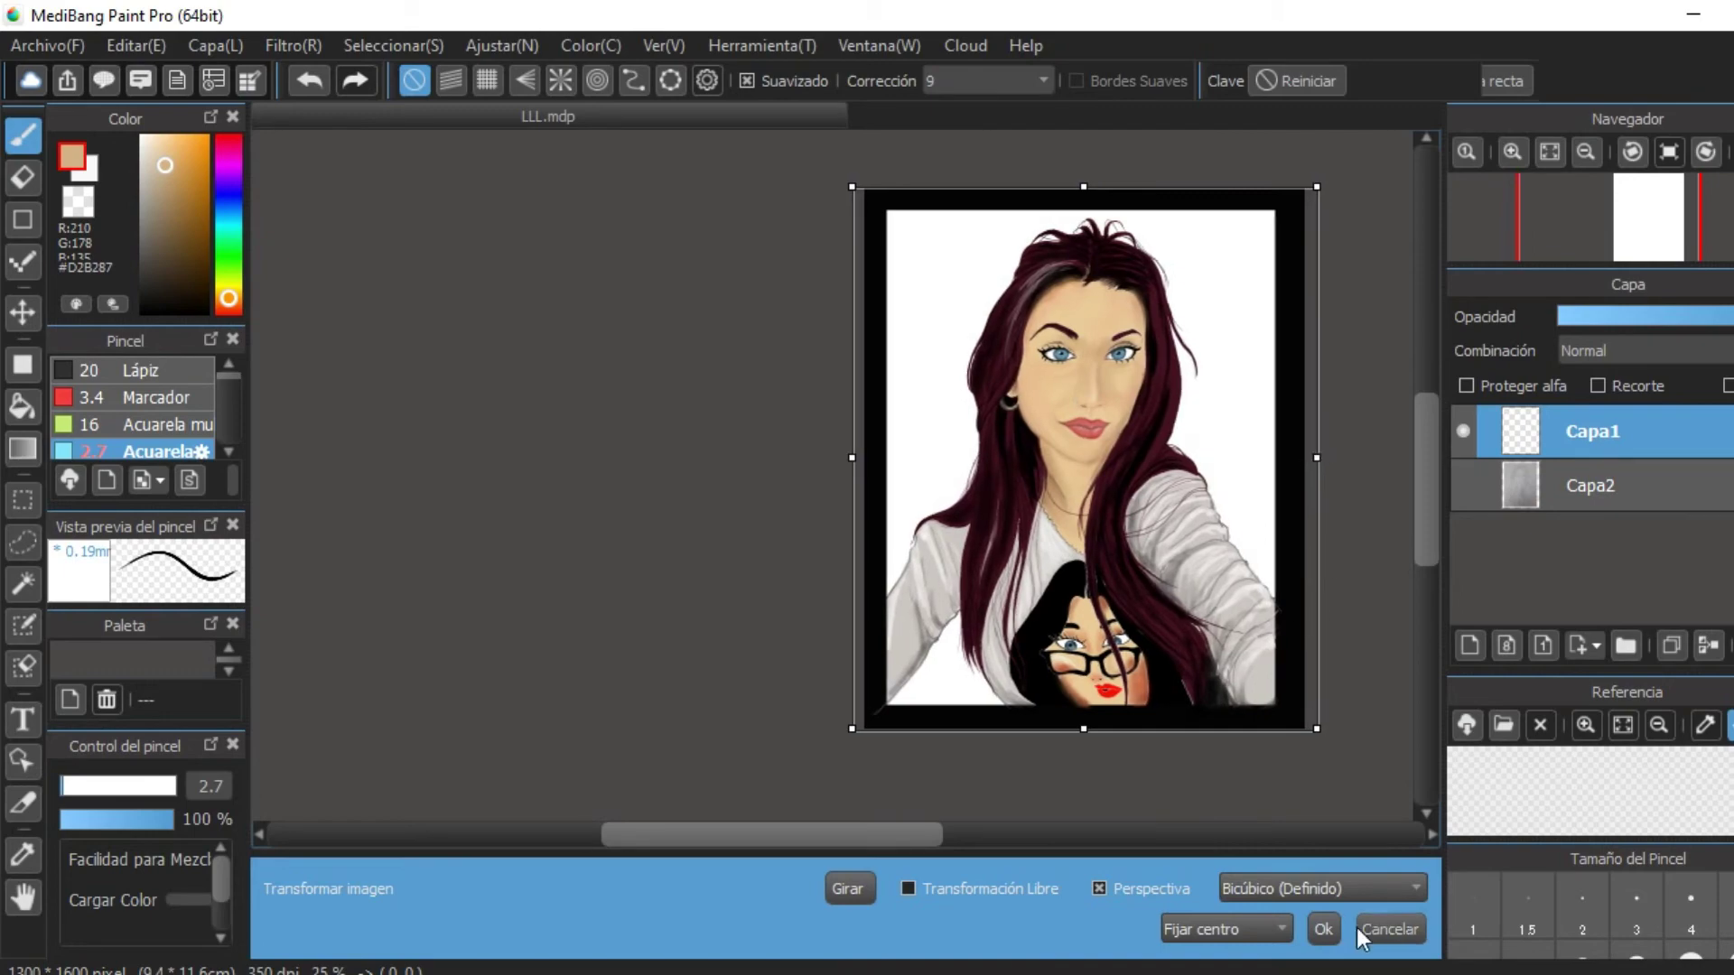
left_click(1360, 930)
Define the nostrils with black using the size 2.7 brush at 100%.
scroll(1009, 569, "up", 3)
scroll(1009, 568, "down", 3)
scroll(1009, 569, "up", 5)
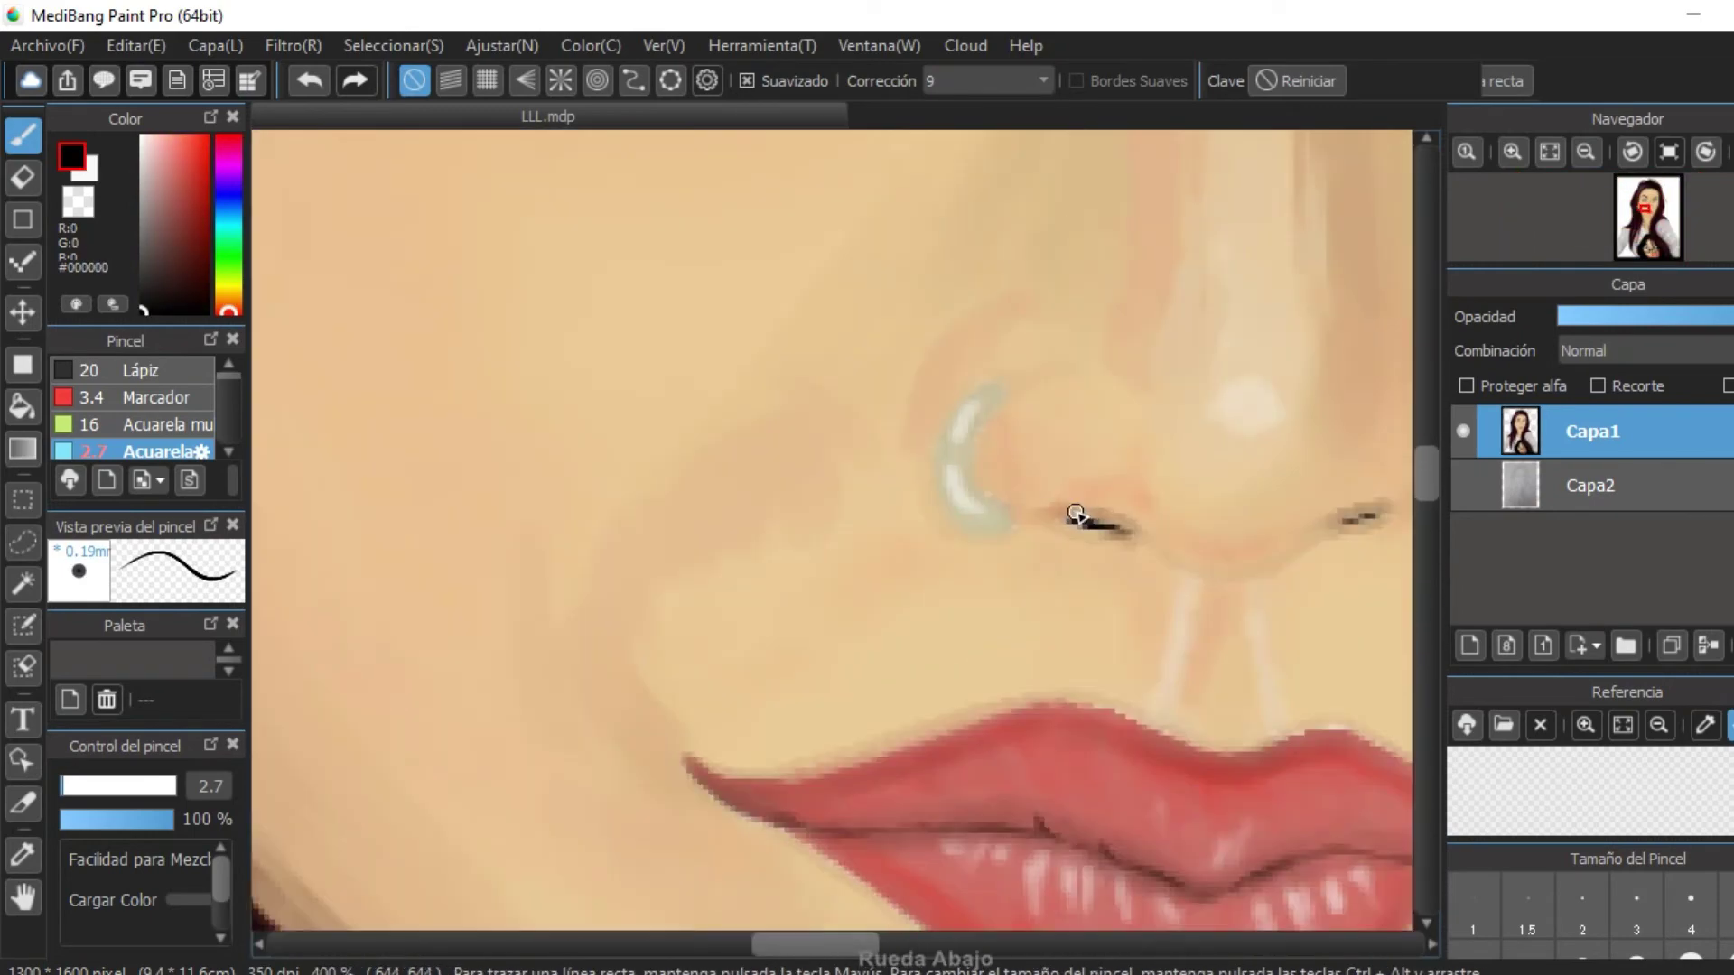
left_click(1192, 554, "alt")
scroll(1149, 509, "down", 5)
scroll(1148, 508, "up", 2)
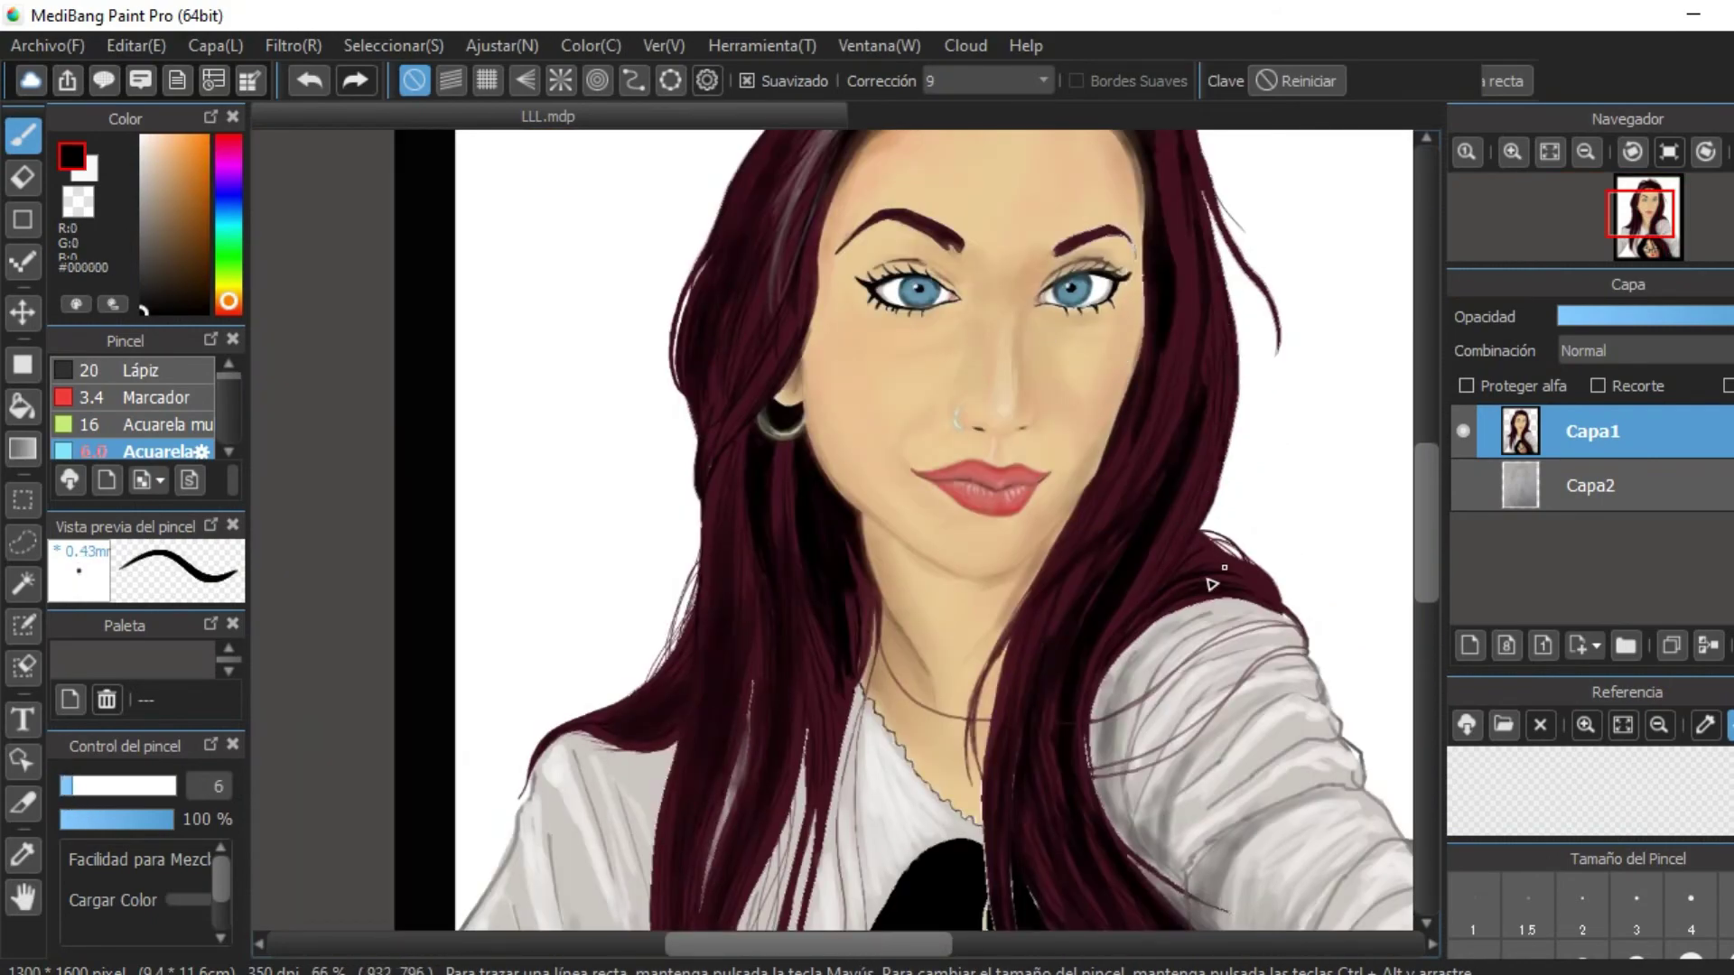
Fill the inner end of the other eyebrow with #4C1B25 using the size 14.8 brush at 100%.
scroll(1091, 245, "up", 5)
right_click(792, 345)
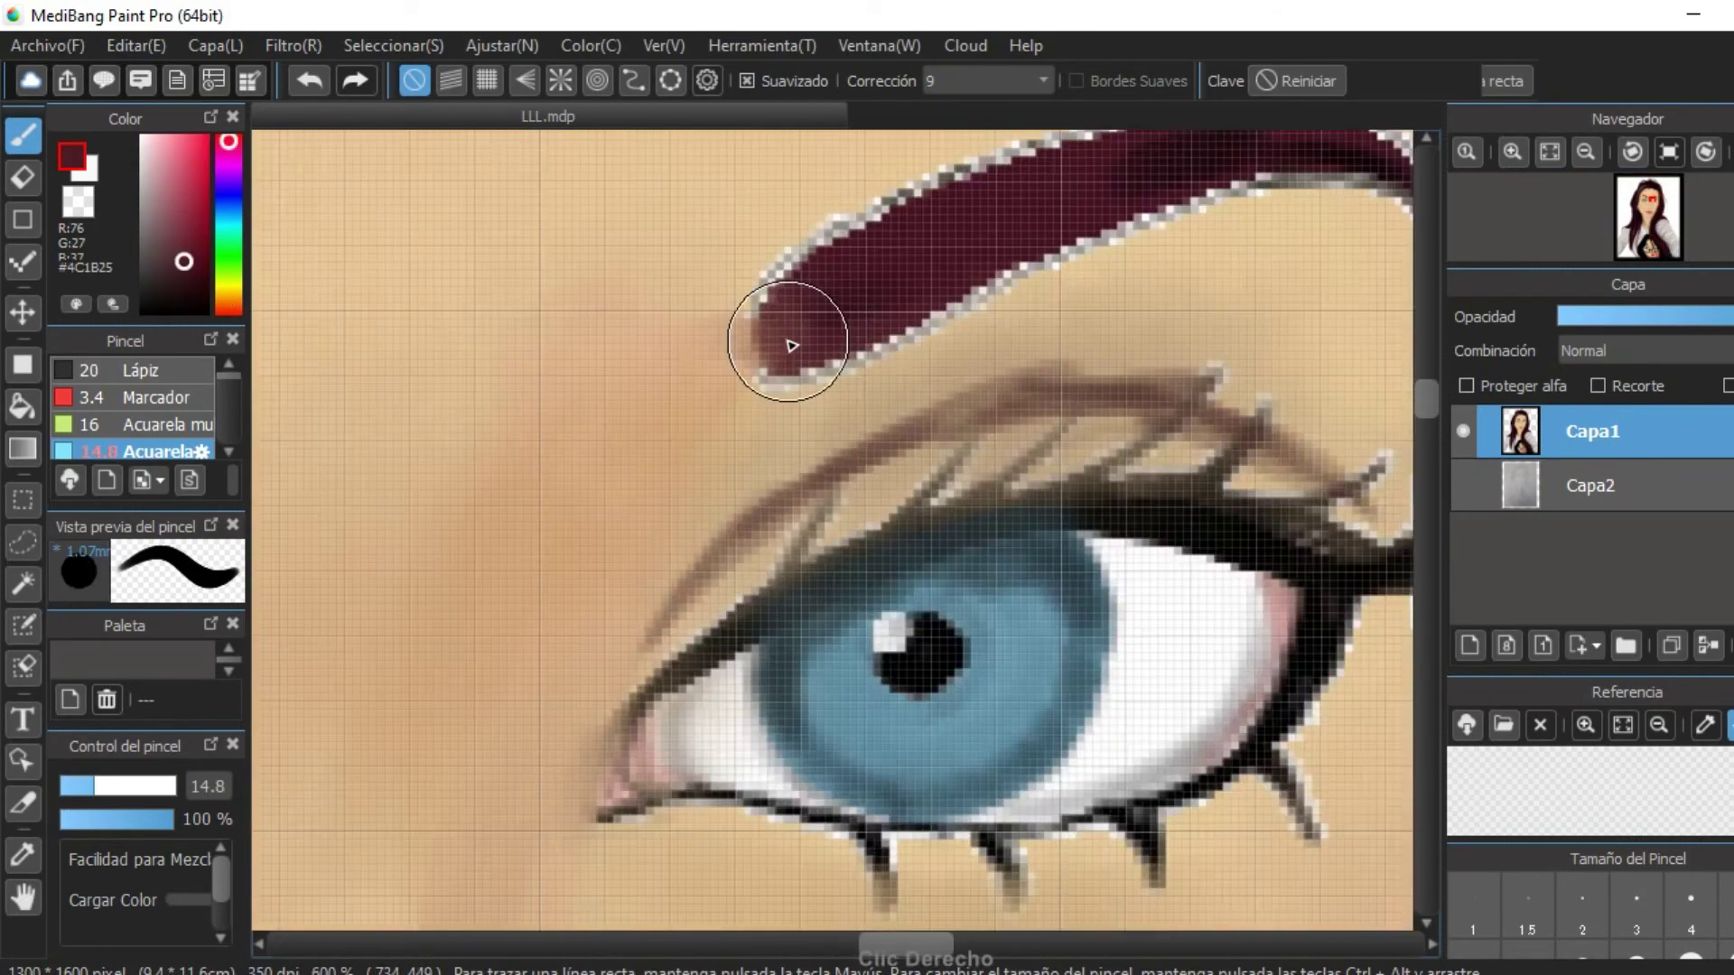
scroll(792, 345, "down", 8)
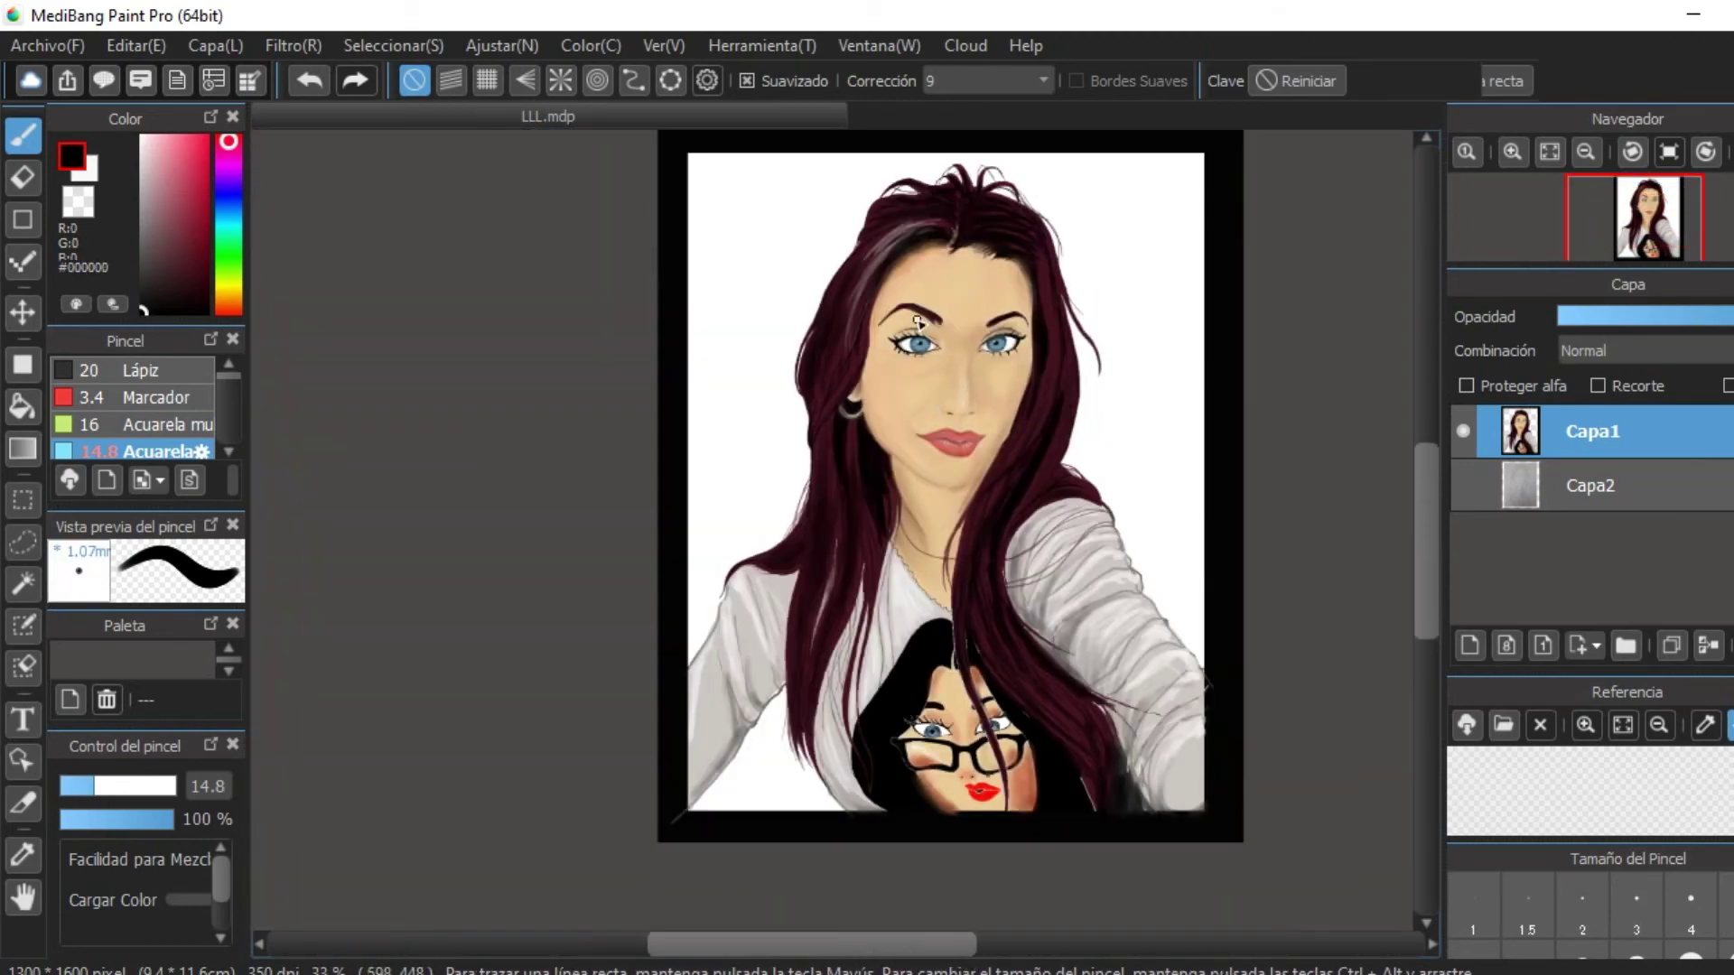
Shade the edge of the cheek near the ear with #D3A478 using the size 24 brush at 34%.
scroll(917, 321, "up", 3)
right_click(894, 384)
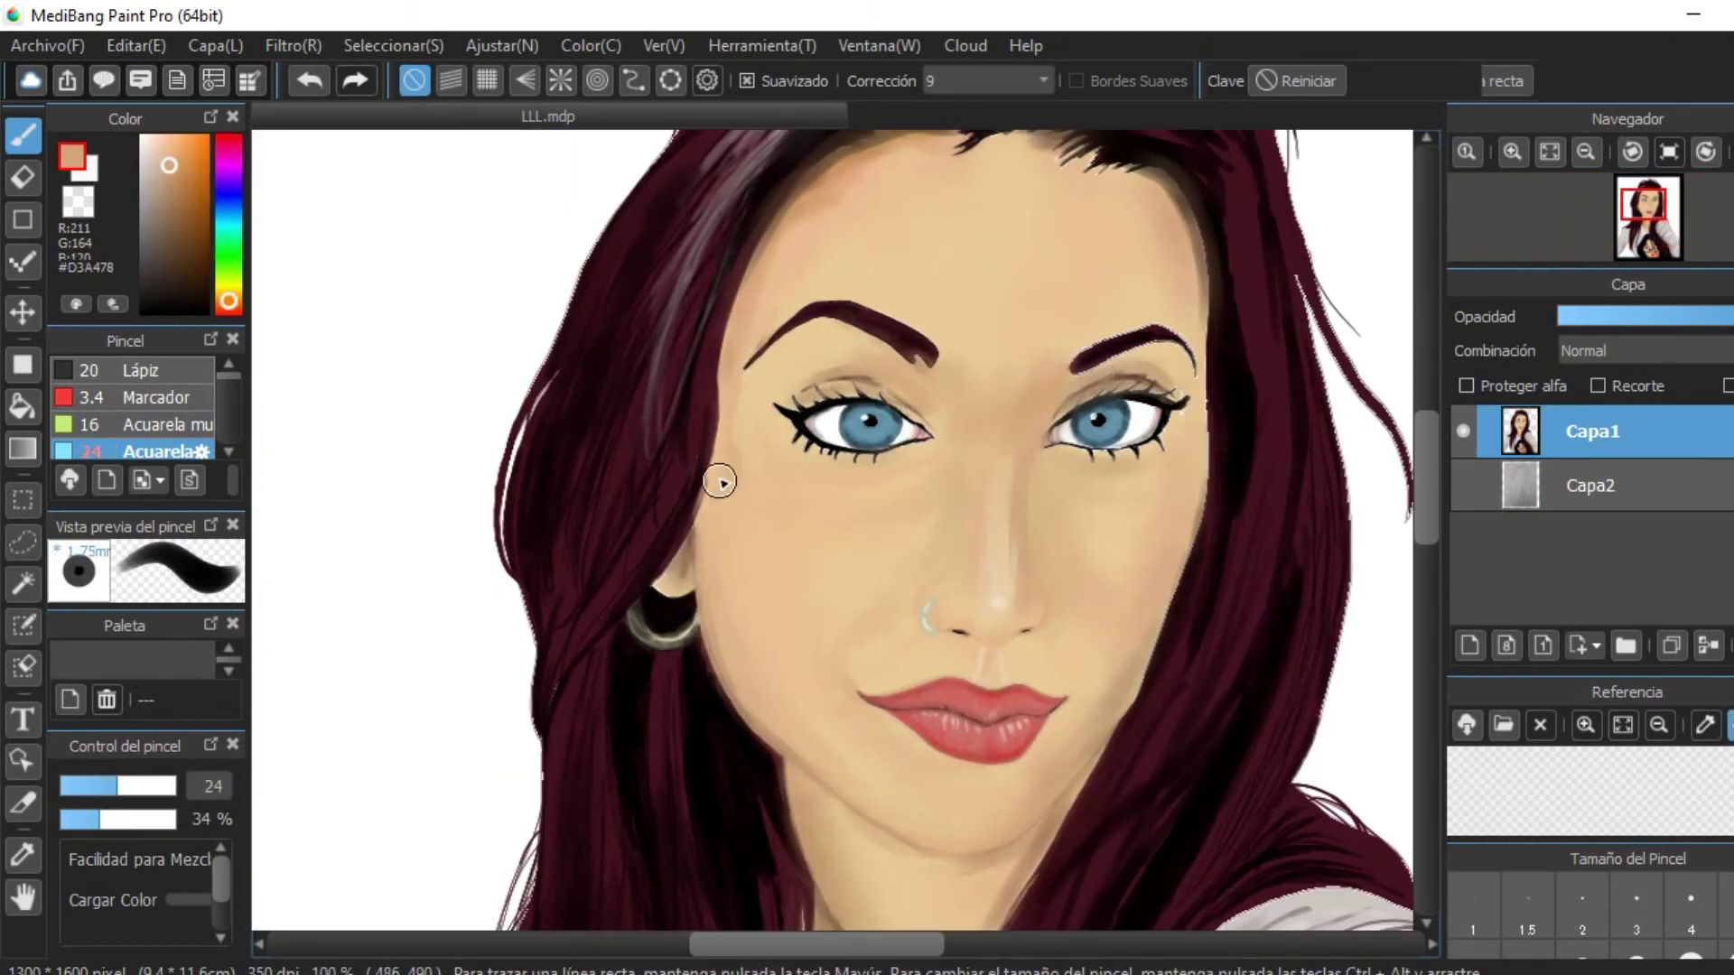
scroll(720, 481, "down", 3)
scroll(952, 452, "up", 3)
Define the eyebrow opposite the earring with #23080E and clean the skin around it with #E4C293 at size 3.2 and 100%.
right_click(952, 452)
scroll(890, 496, "up", 3)
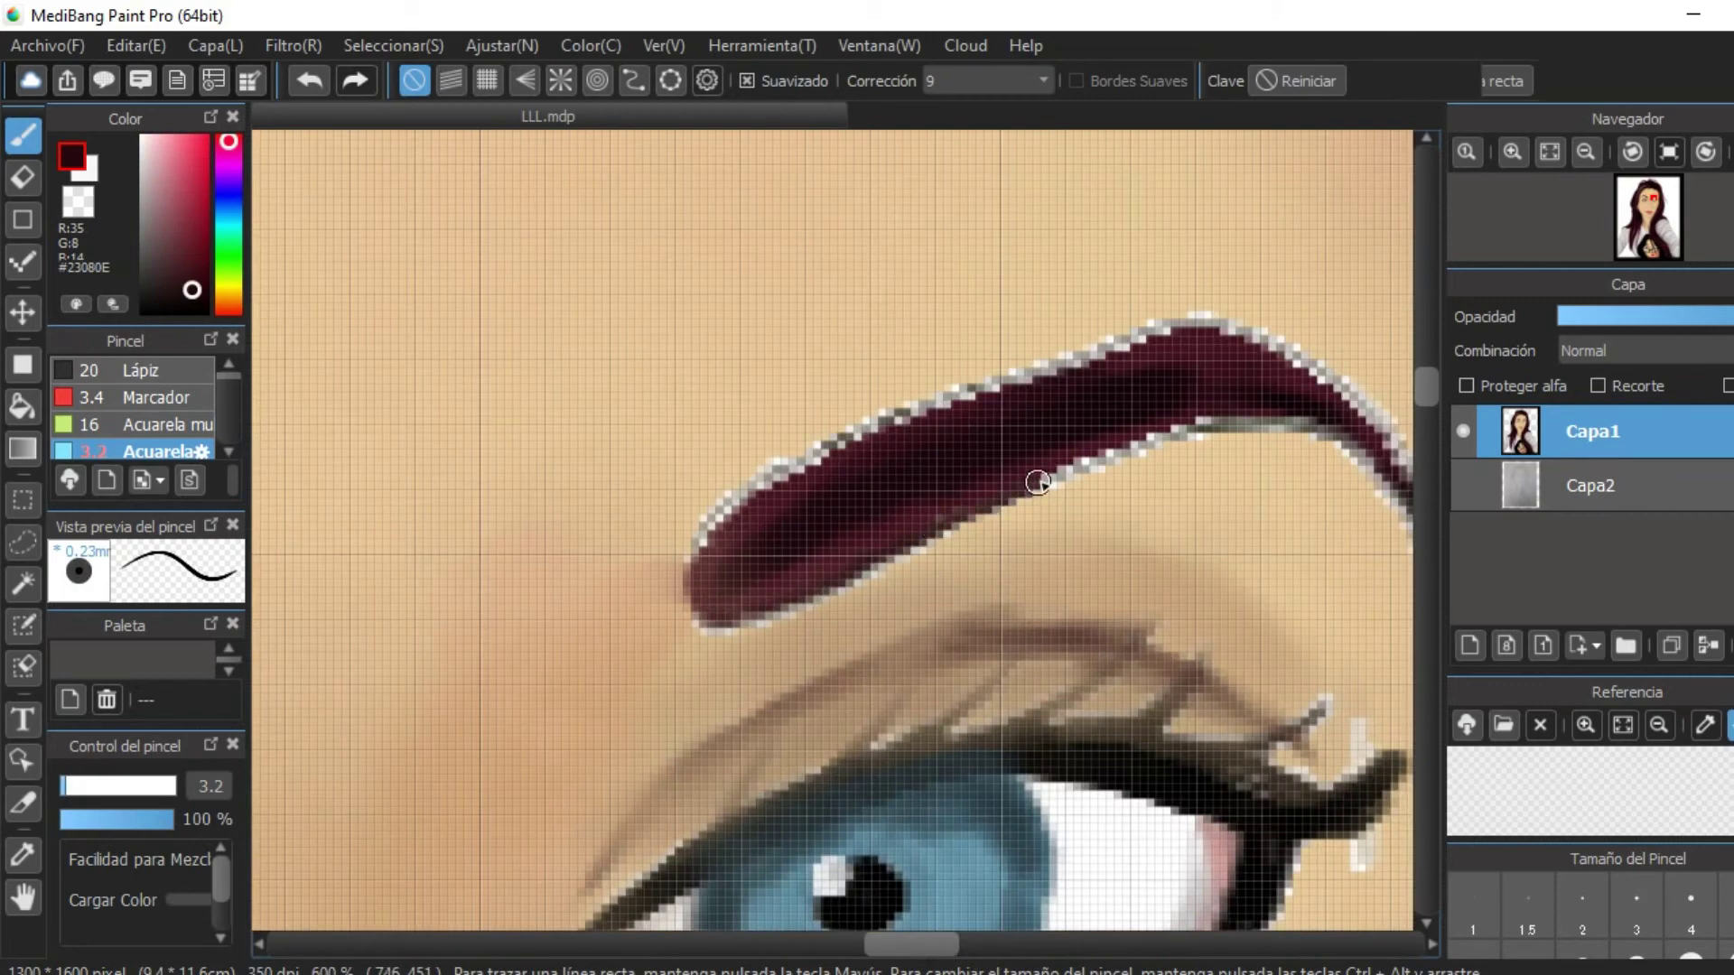
mouse_move(1039, 483)
left_mouse_down()
mouse_move(1075, 362)
mouse_move(1238, 340)
mouse_move(944, 394)
mouse_move(1149, 396)
left_mouse_up()
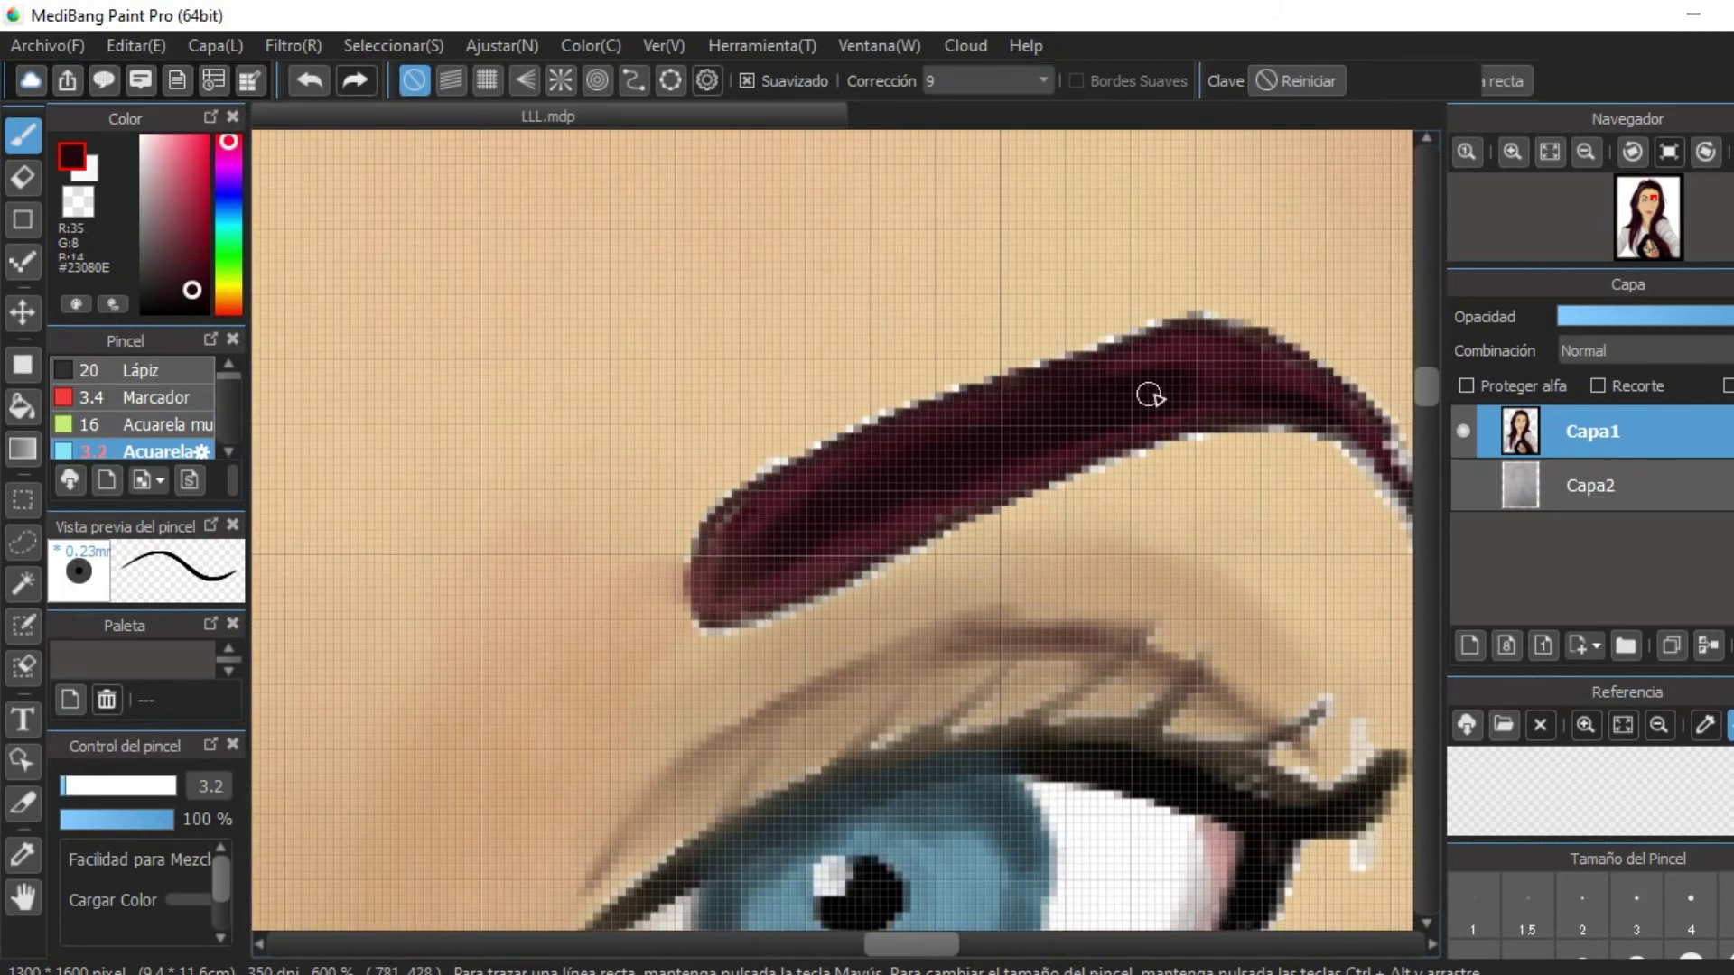
right_click(696, 522)
mouse_move(696, 522)
left_mouse_down()
mouse_move(967, 506)
mouse_move(1264, 434)
left_mouse_up()
scroll(1122, 437, "down", 3)
scroll(1304, 458, "up", 3)
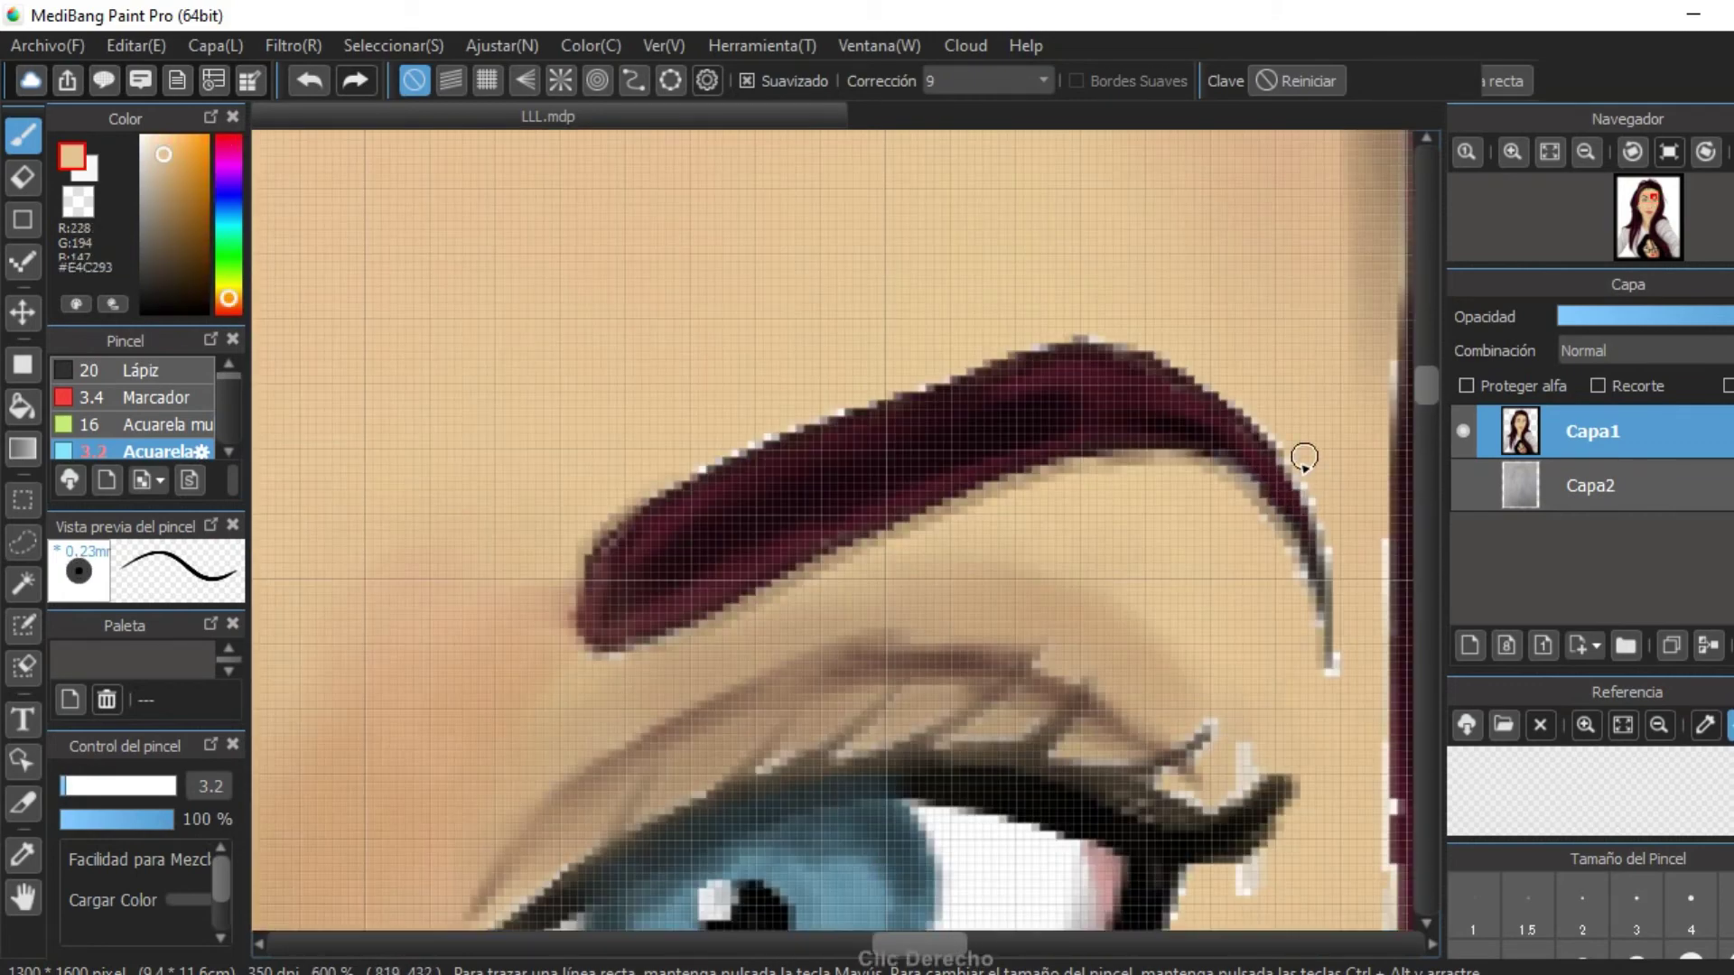
scroll(1094, 334, "down", 10)
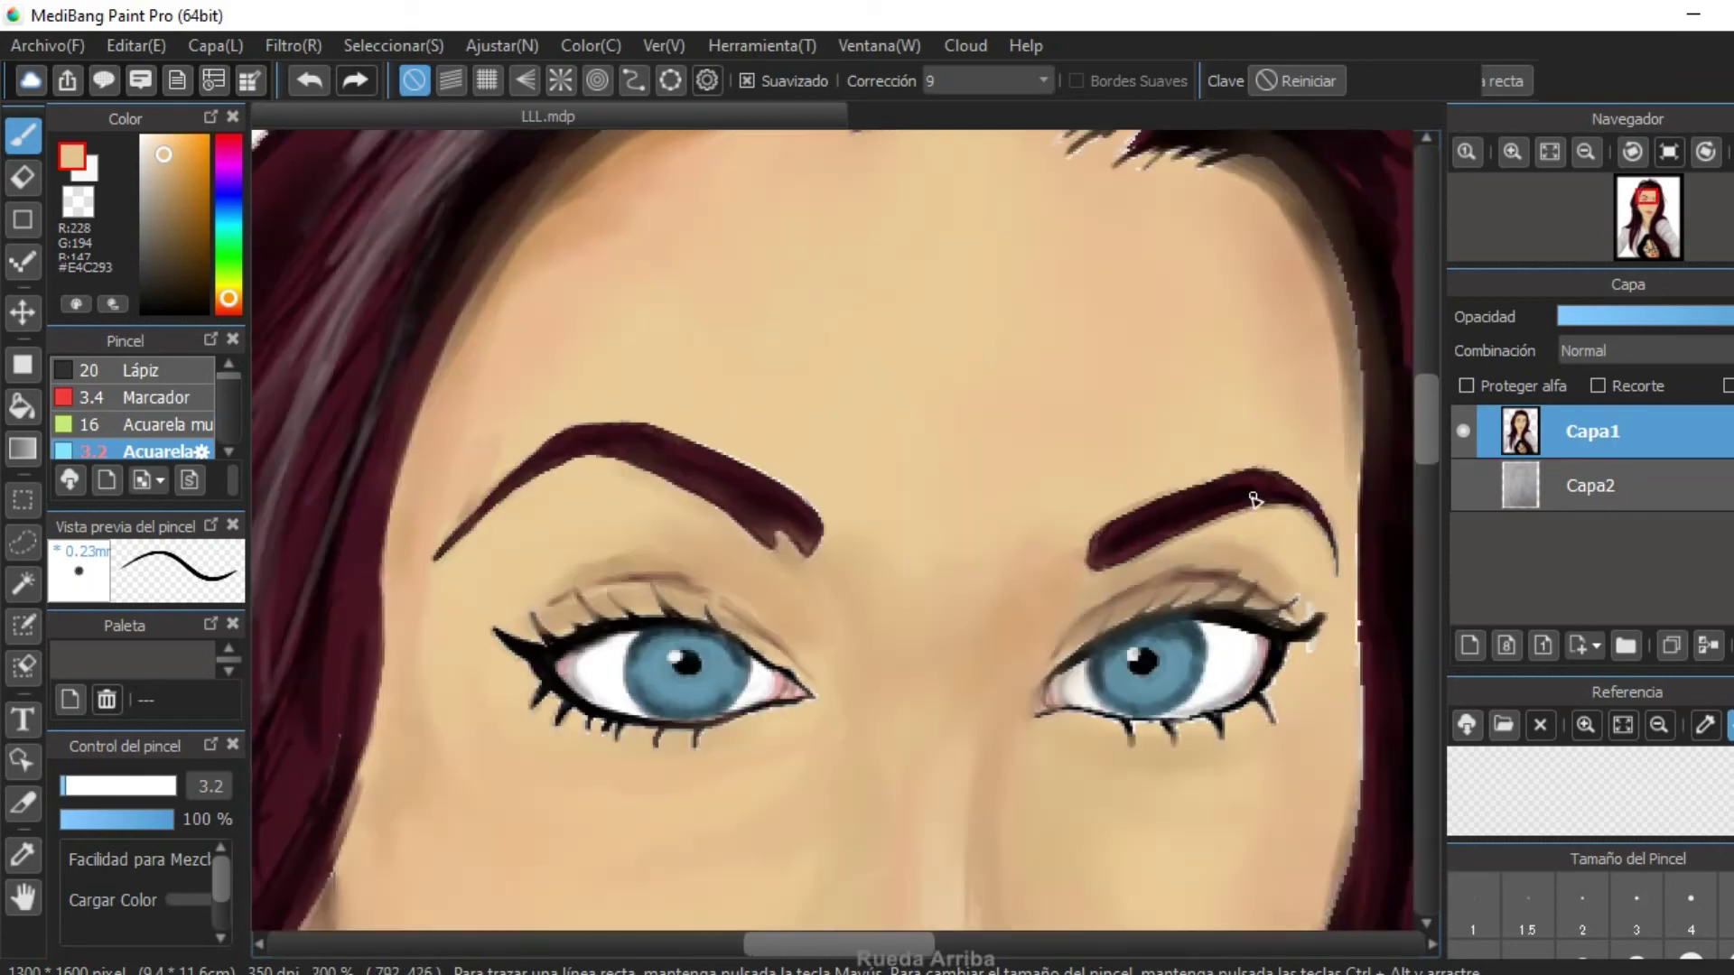
Highlight the face with white and blend the skin with #E2B68C using the size 42 brush at 18%.
scroll(1124, 551, "up", 2)
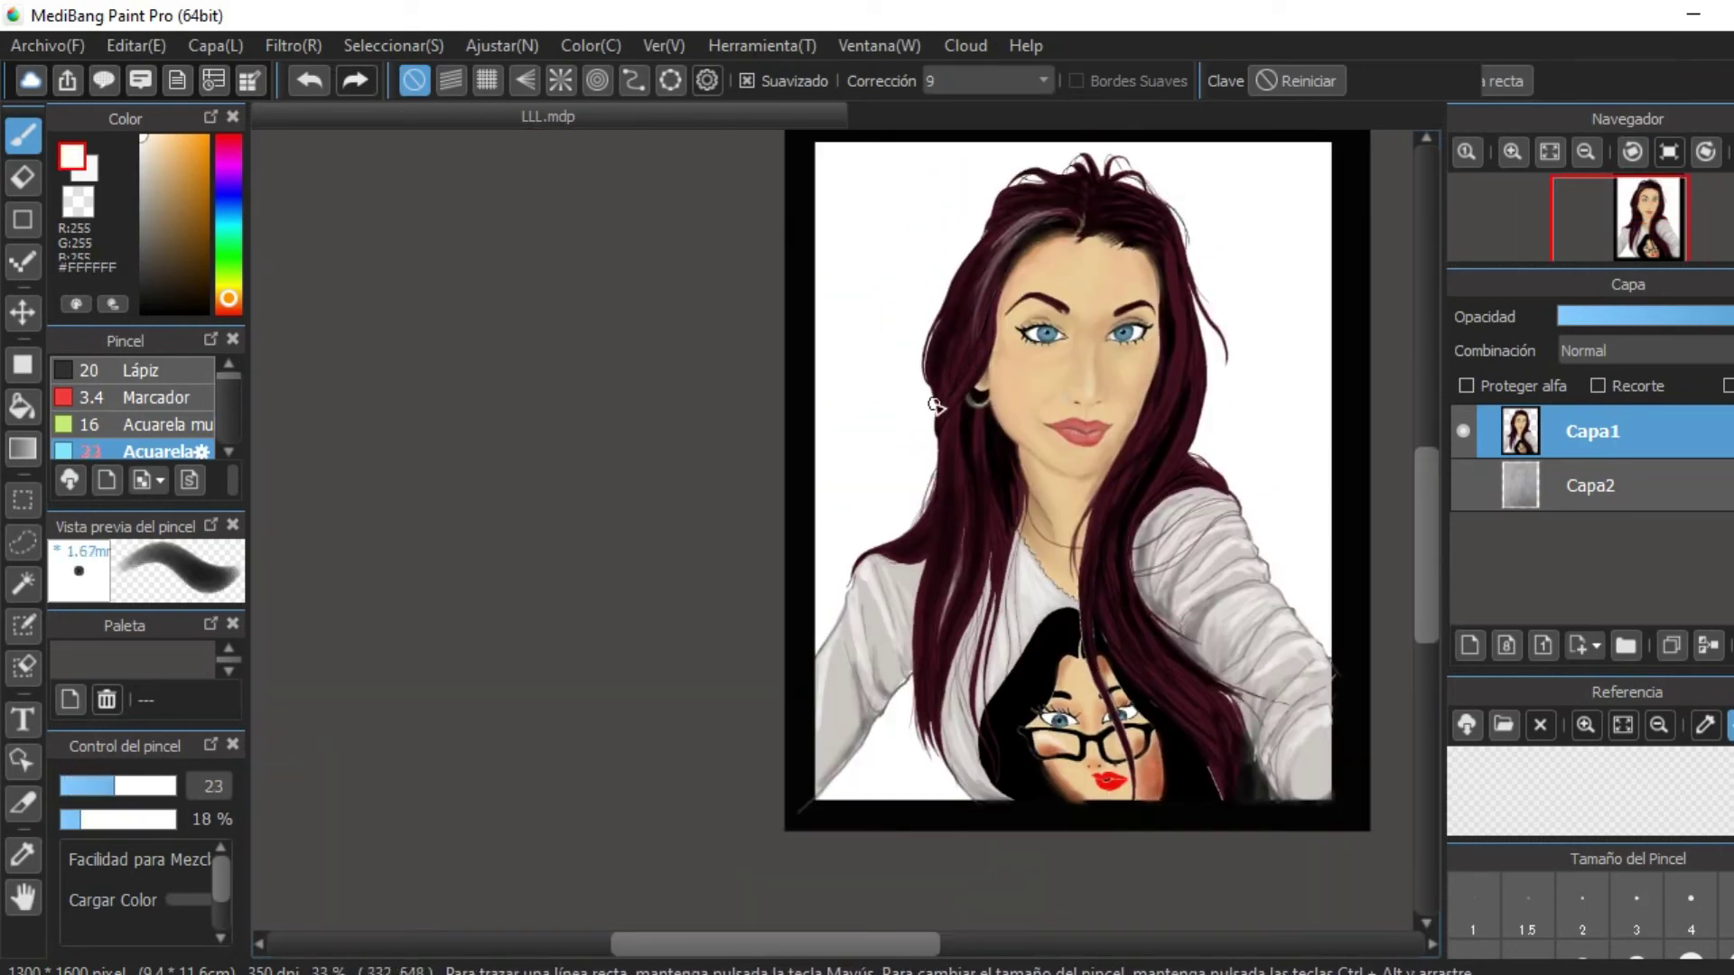
scroll(1161, 367, "up", 2)
scroll(1153, 372, "down", 1)
scroll(1153, 372, "up", 3)
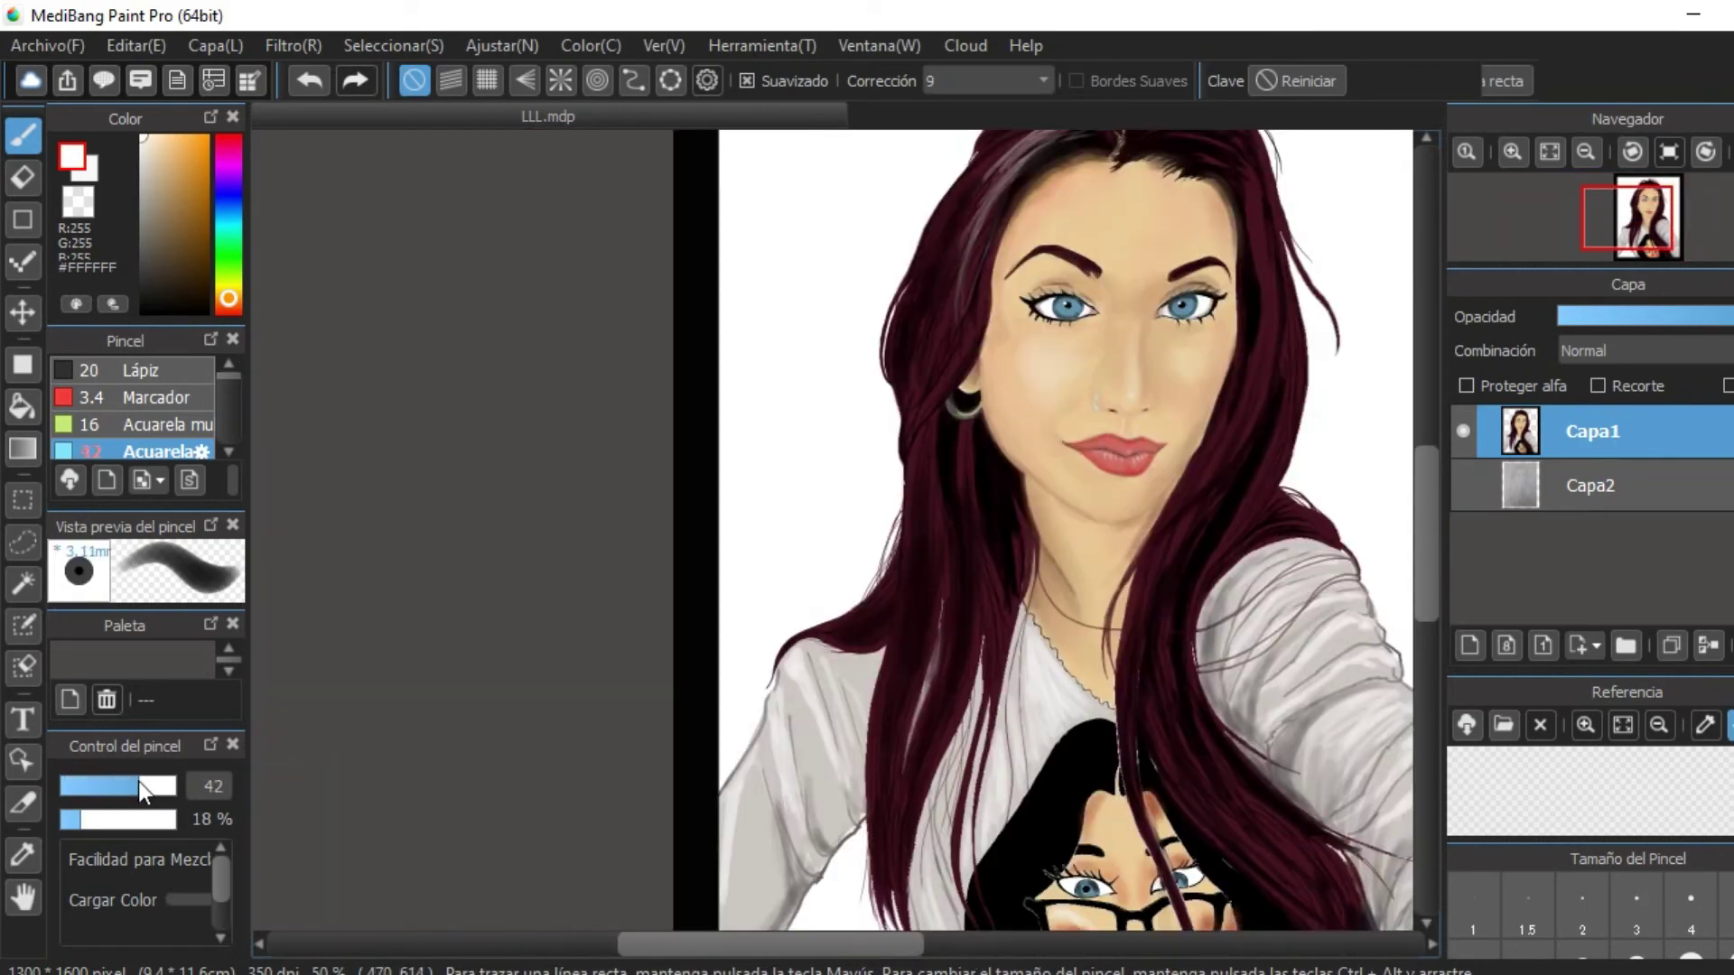
scroll(1137, 451, "down", 3)
scroll(1043, 643, "up", 3)
right_click(1043, 643)
scroll(1127, 625, "up", 3)
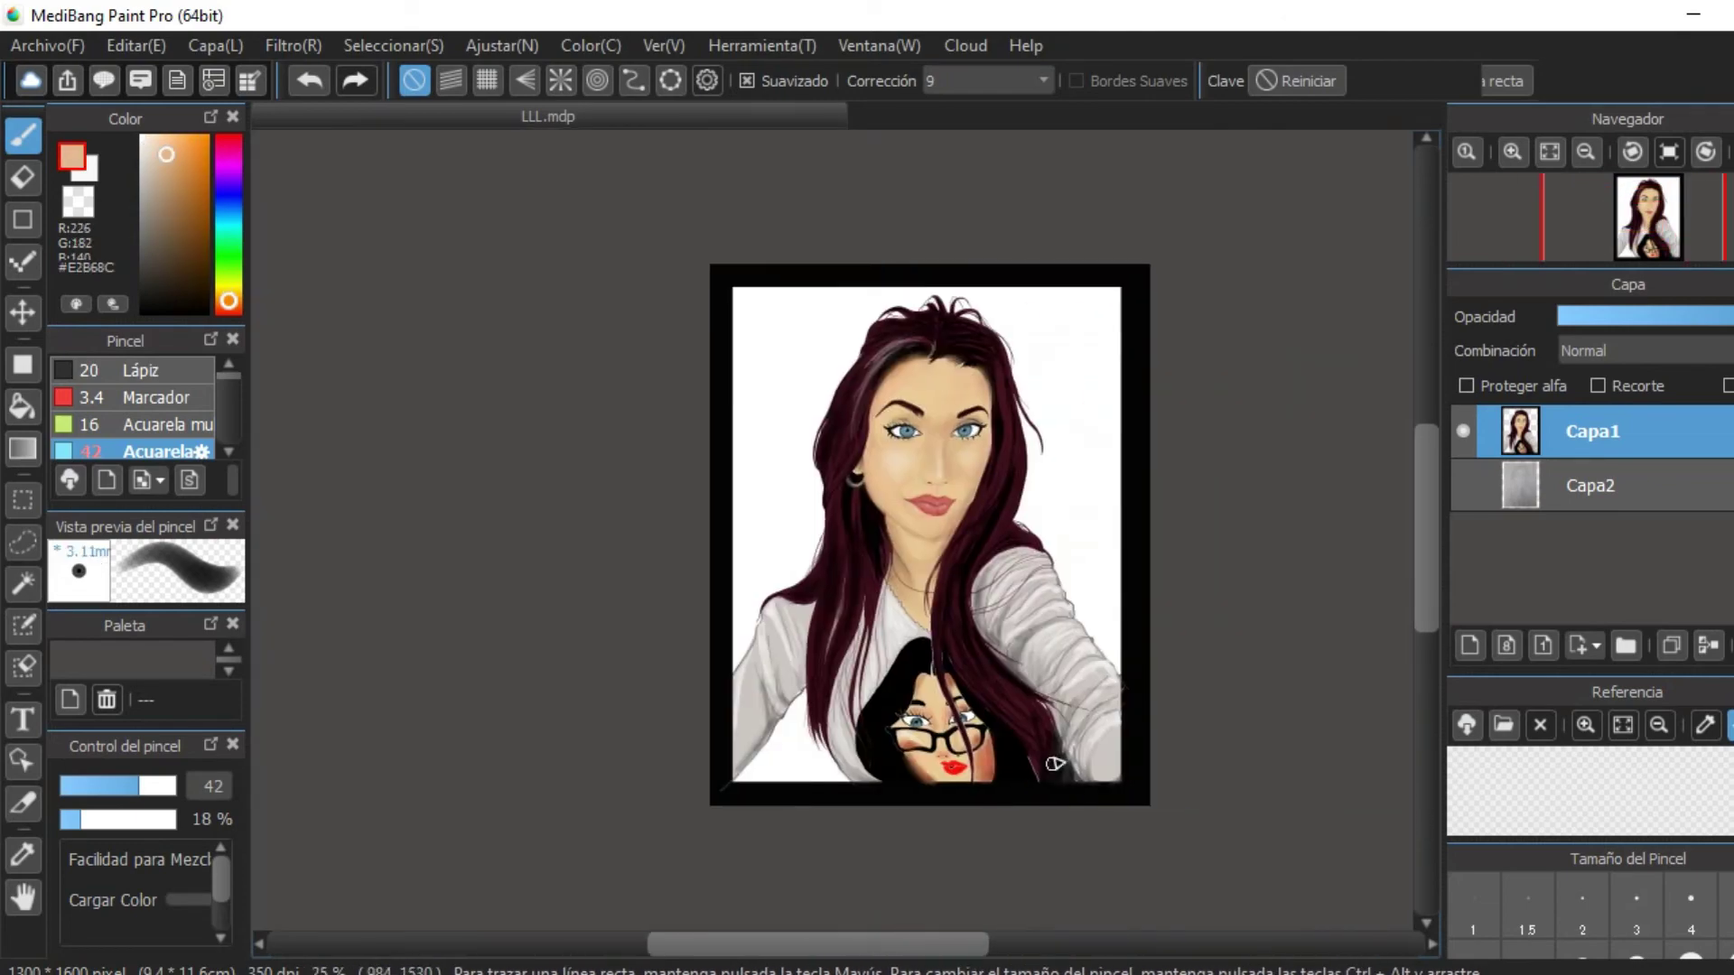
Try thin #8C8A51 strokes around the necklace with the size 3.2 brush at 100%.
left_click(228, 286)
left_click(169, 214)
scroll(808, 554, "down", 4)
scroll(808, 554, "up", 4)
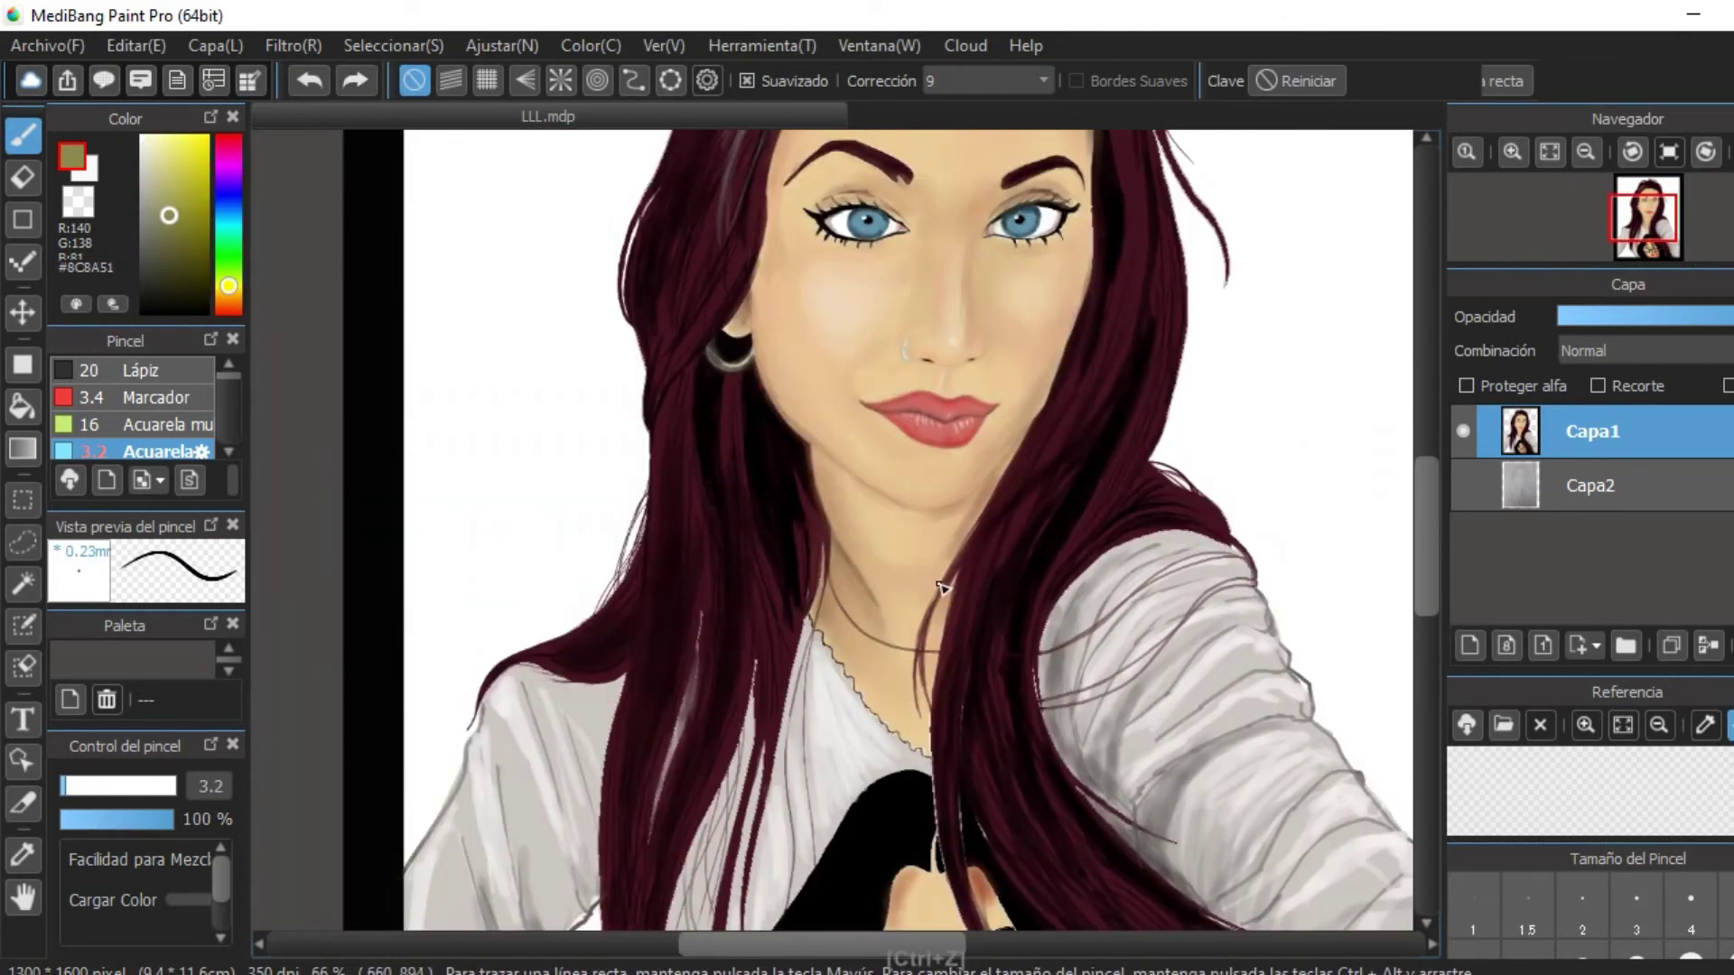
scroll(903, 768, "down", 4)
Retouch the printed character's hair edges, lashes and glasses frame with black using the size 3.2 brush at 100%.
right_click(921, 715)
scroll(921, 715, "up", 4)
scroll(1190, 749, "down", 4)
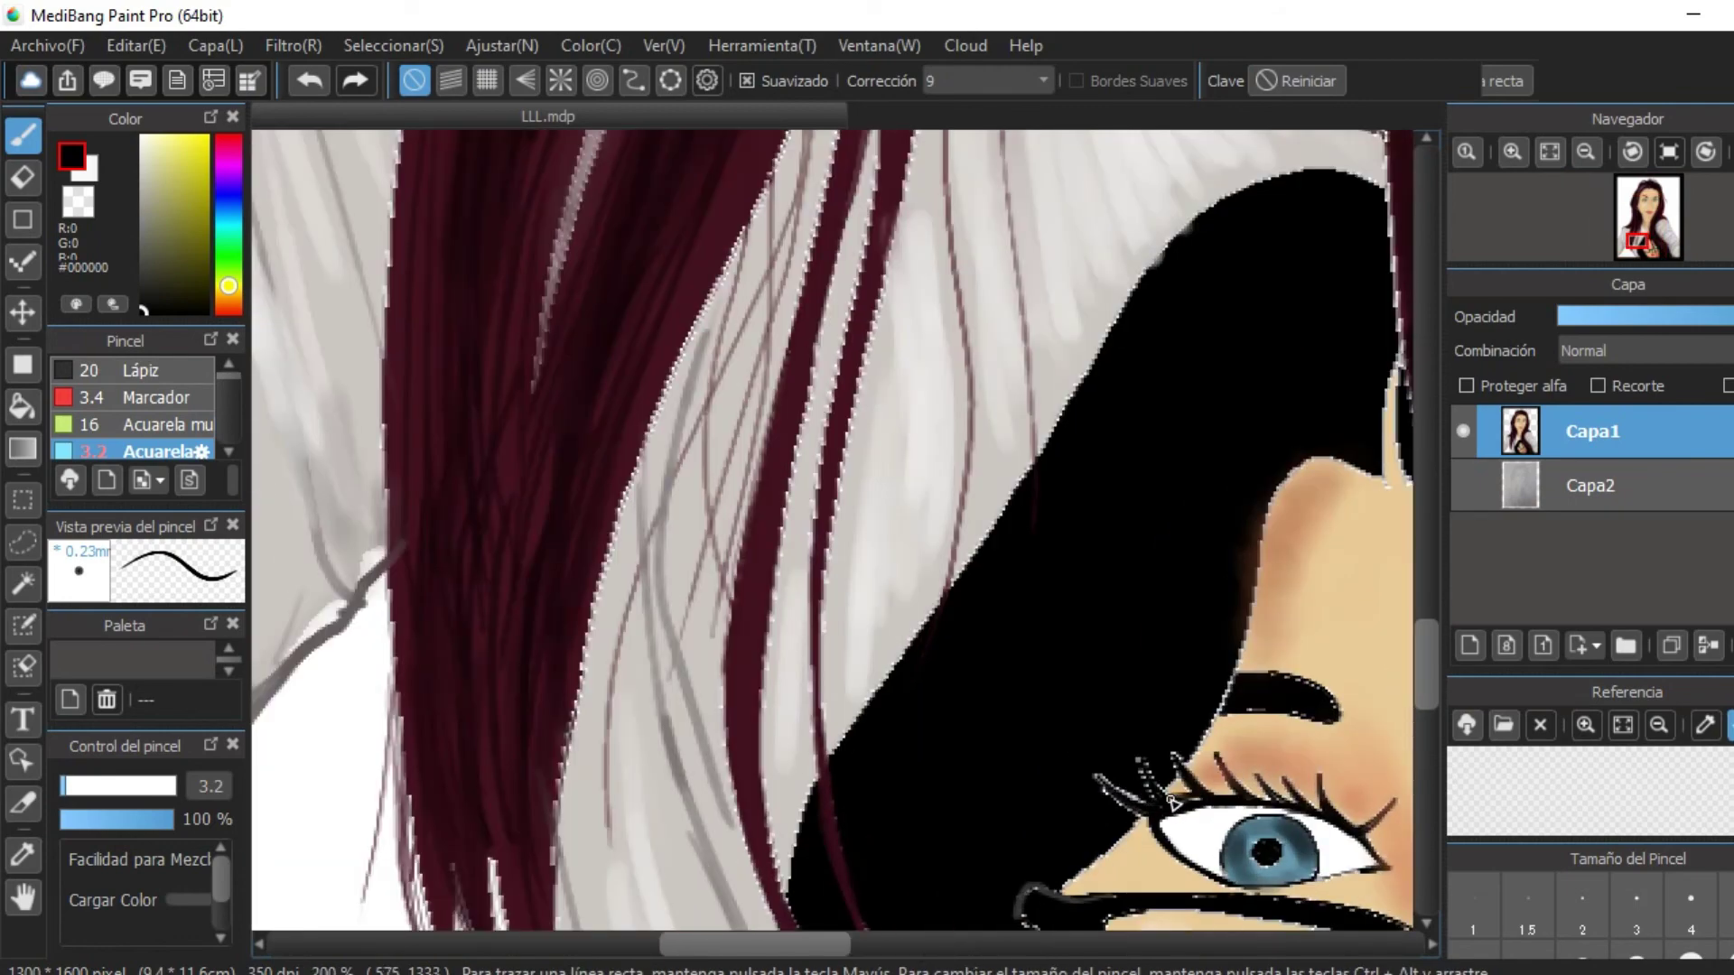
scroll(1257, 626, "up", 4)
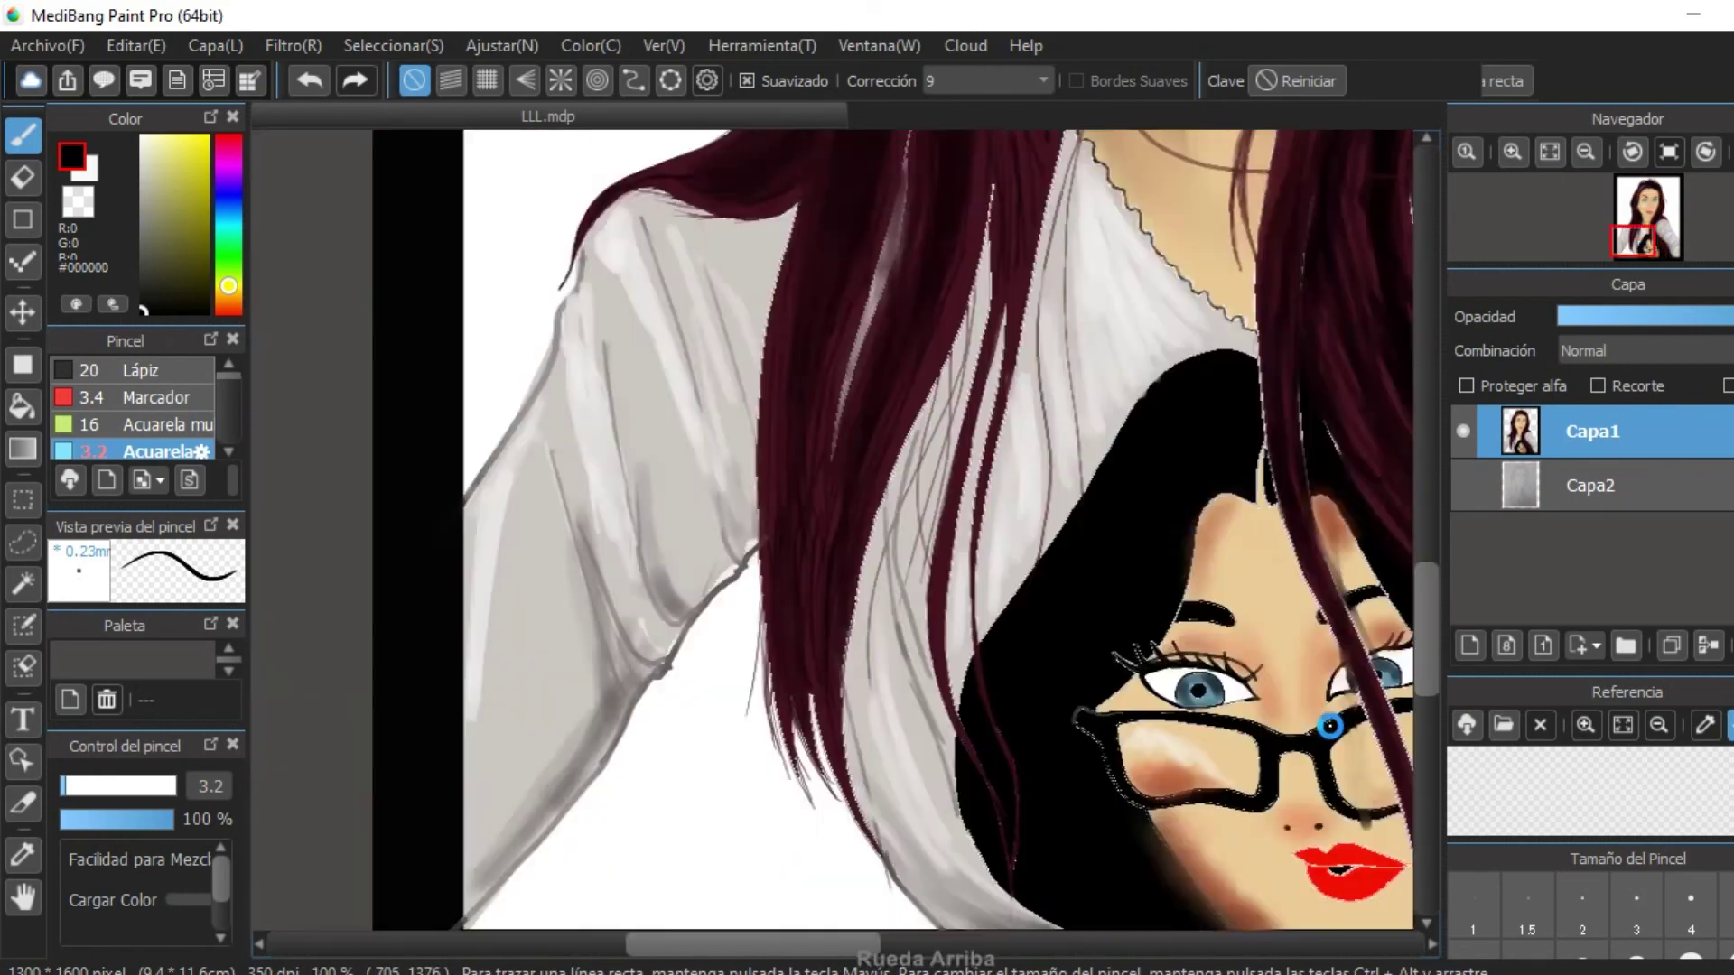
scroll(1258, 626, "down", 4)
scroll(1258, 625, "up", 4)
Shade the printed character's eyes with #C6C5BB at size 17 and 29%, and tint the eye beside the hair strand with #F8CDF7 at size 7.6.
left_click_drag(64, 785, 108, 786)
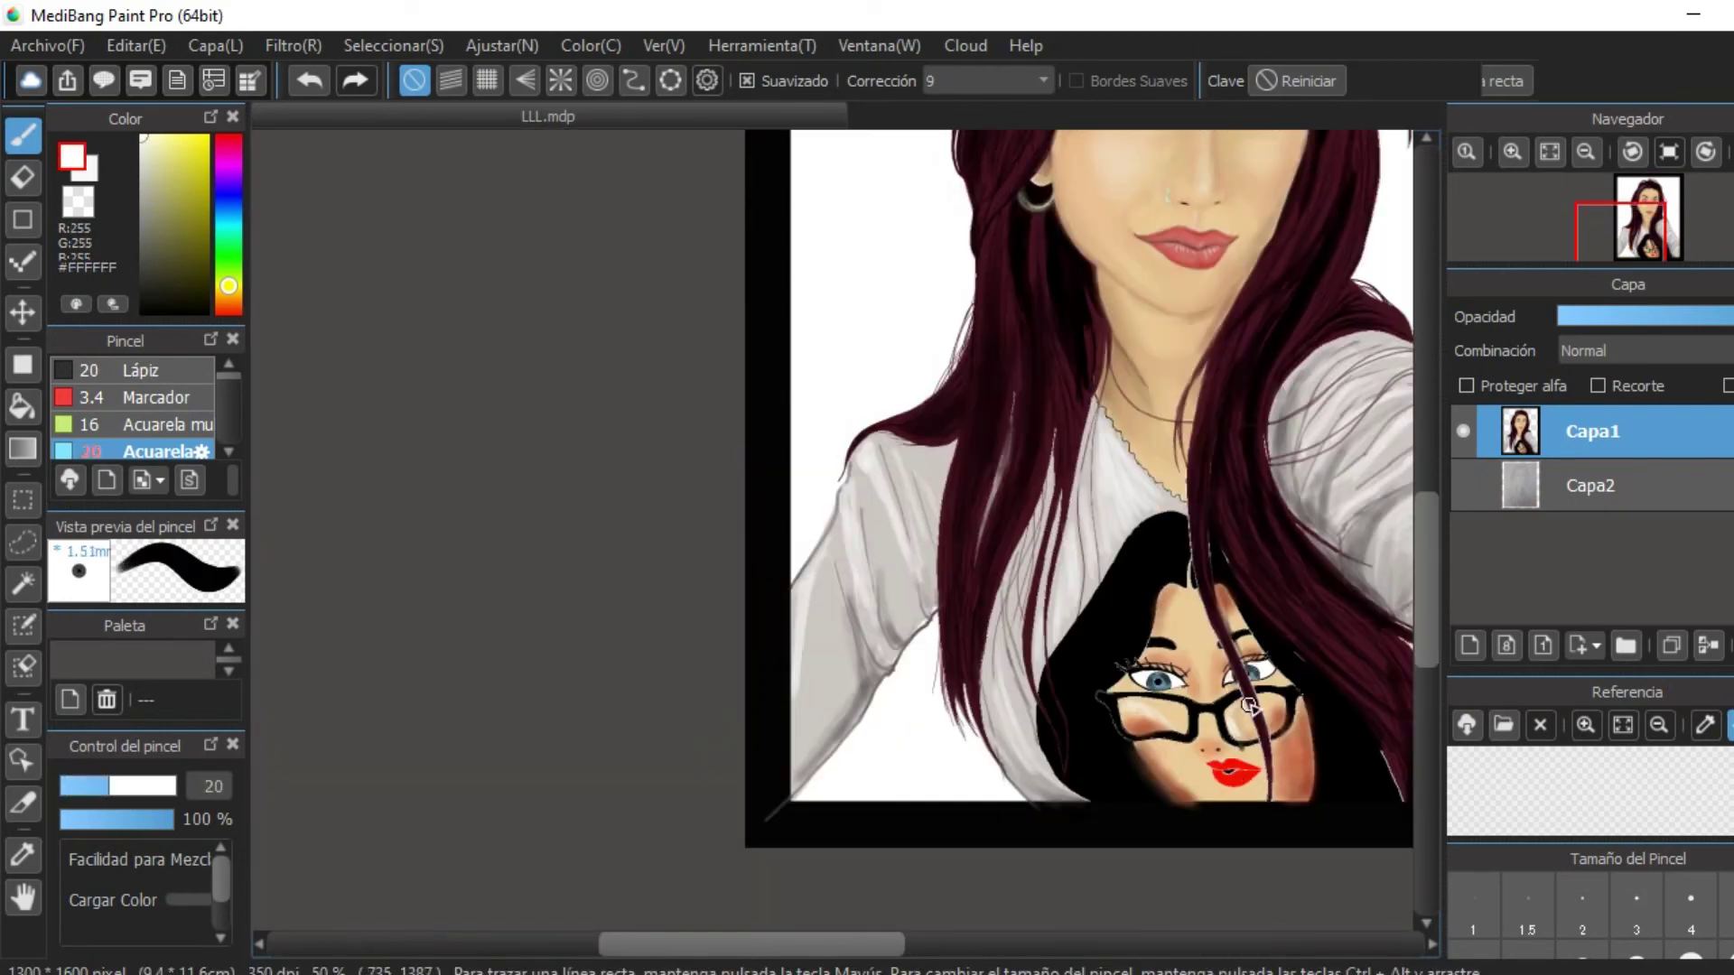
key("x")
scroll(1058, 540, "down", 4)
key("ctrl+z")
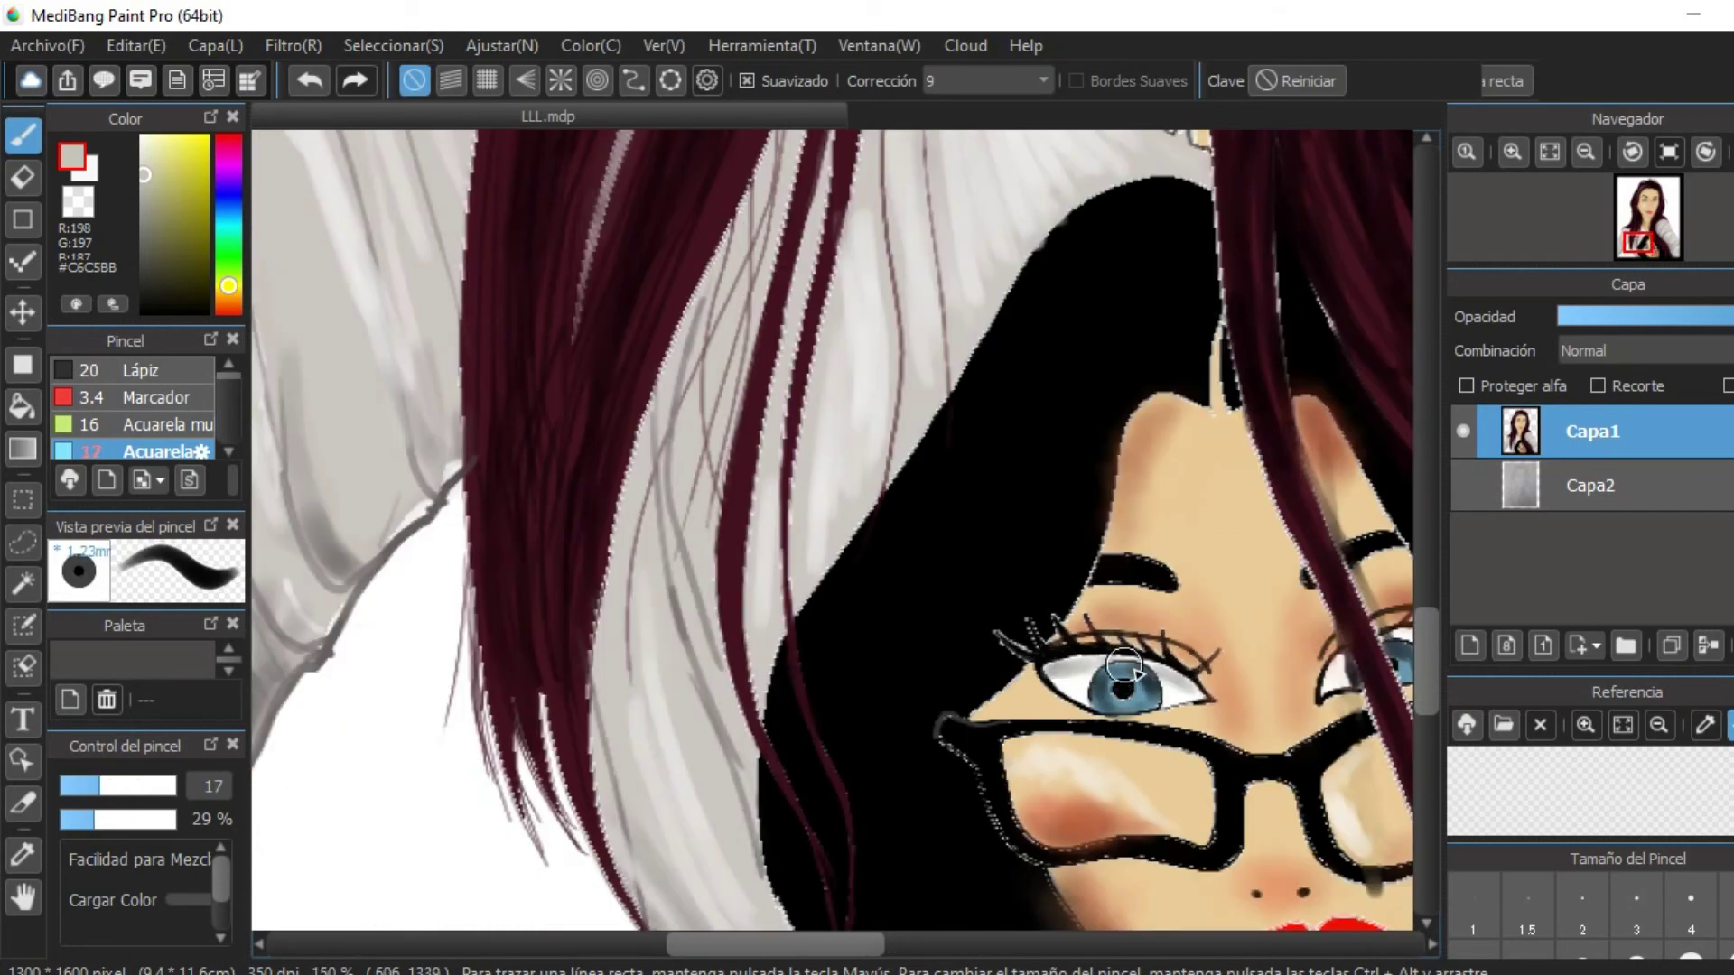
scroll(964, 443, "down", 4)
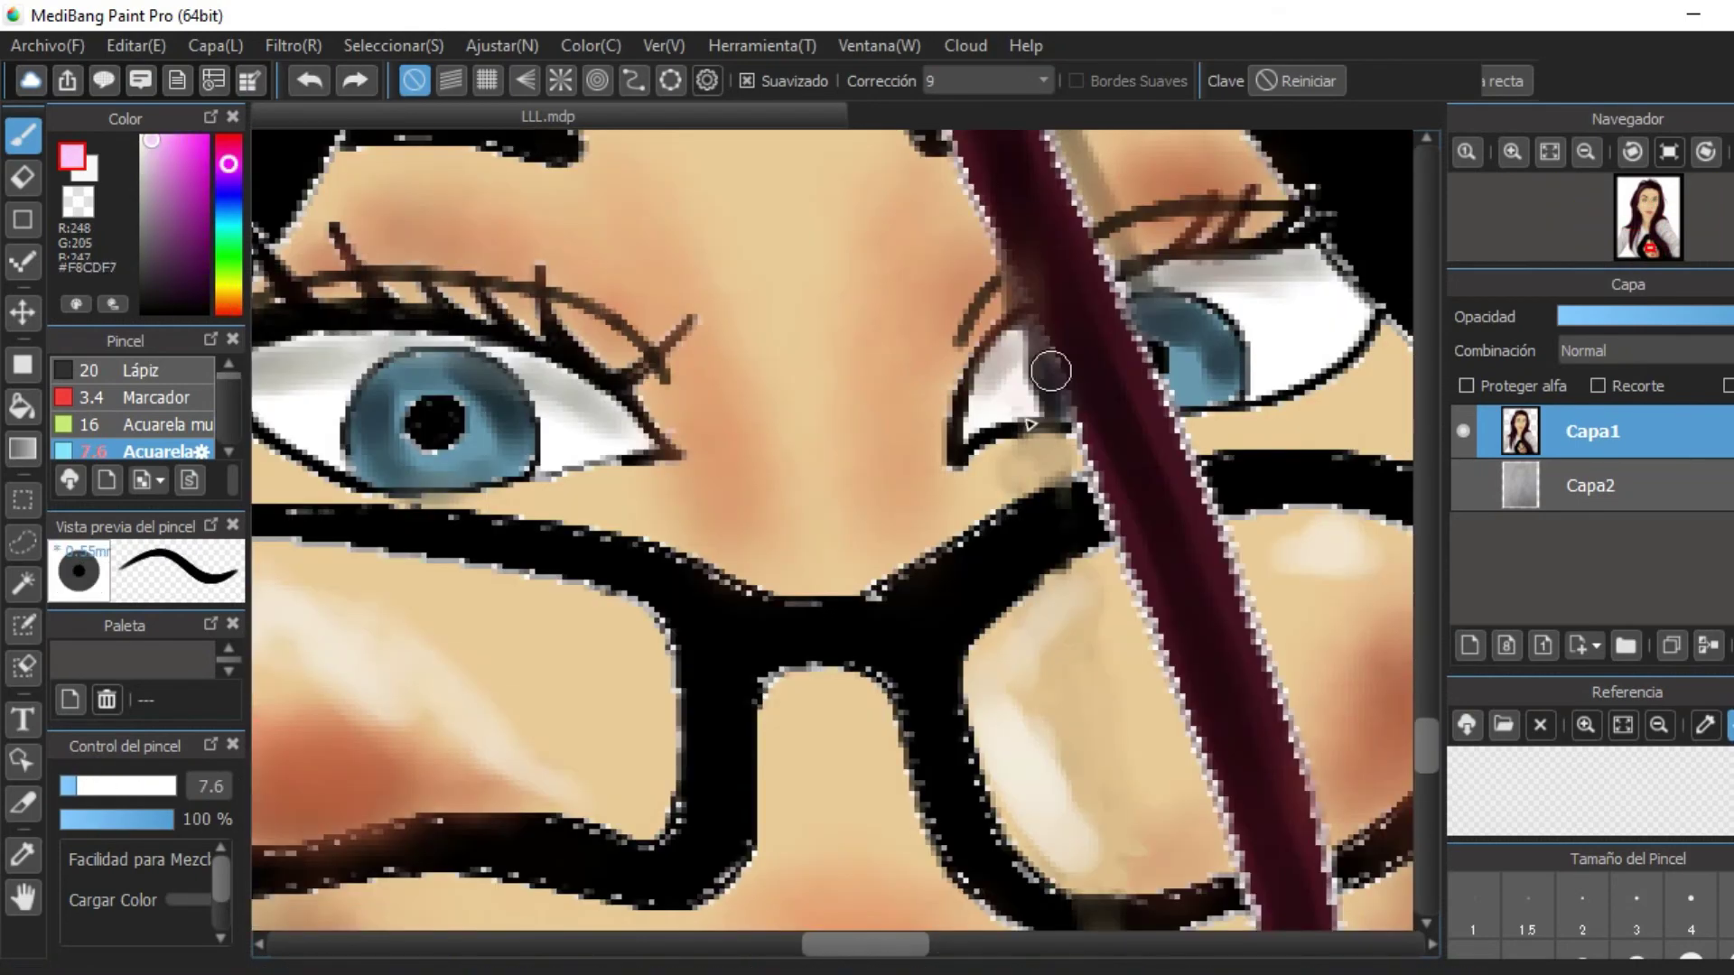
scroll(1048, 370, "up", 5)
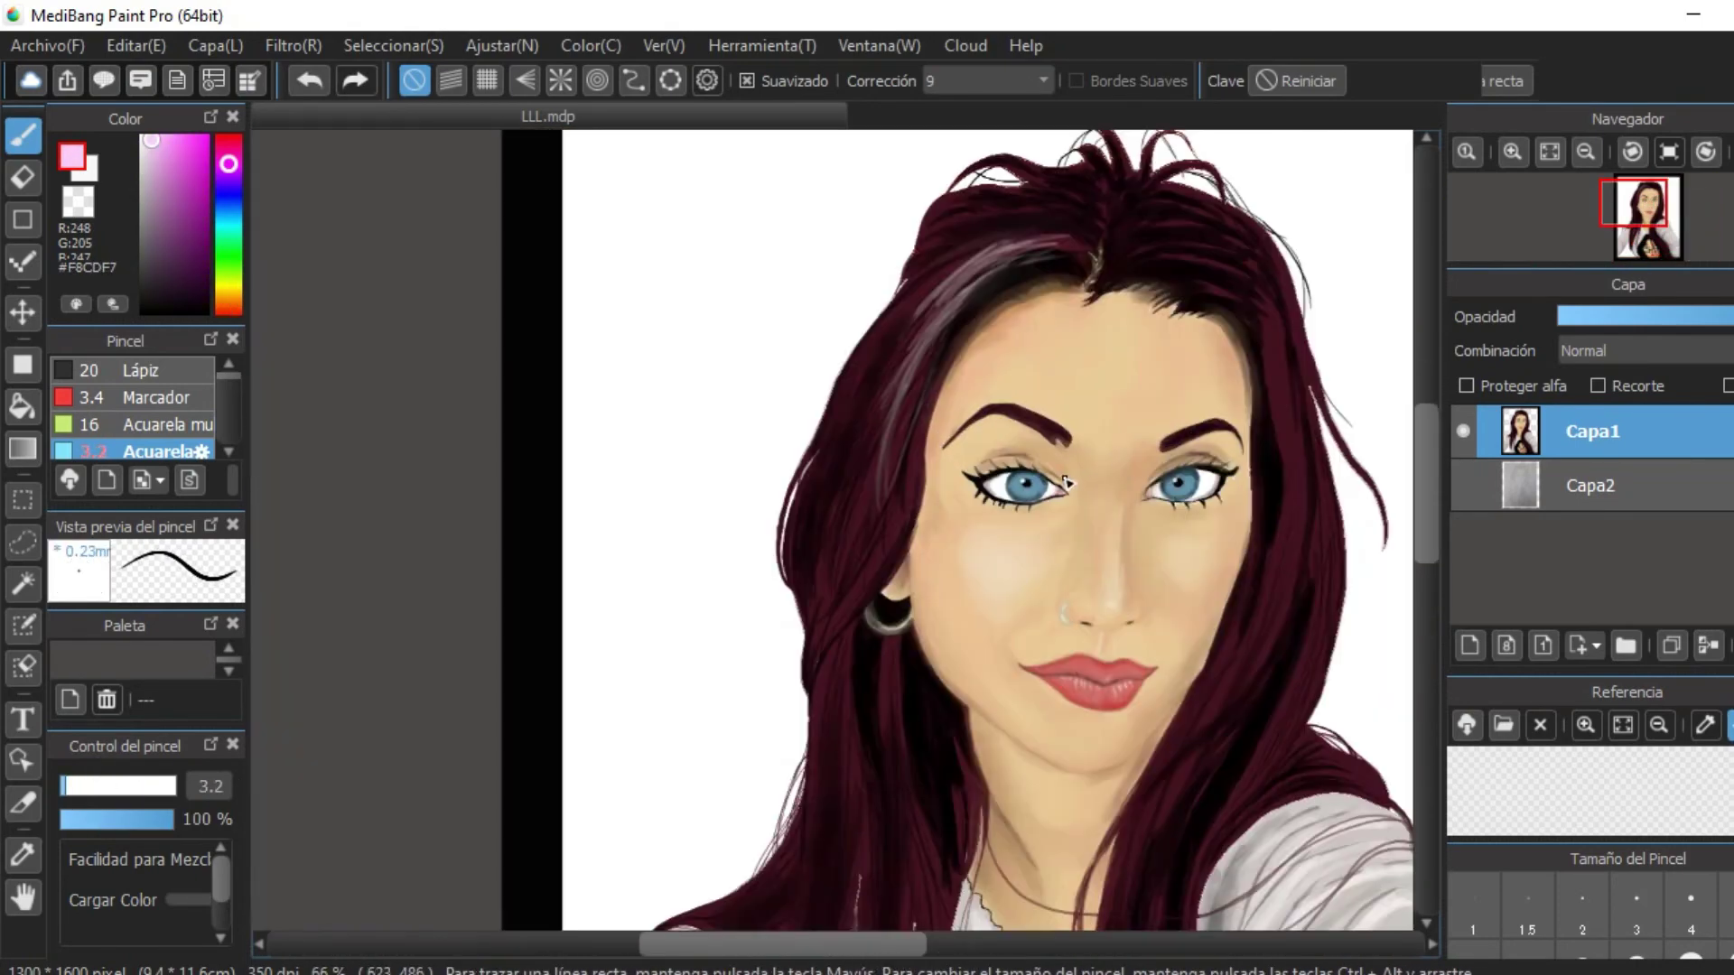
Clean the skin along the upper edge of the eyebrow on the earring side with #EACB99 at size 3.2 and 100%.
scroll(1066, 483, "up", 2)
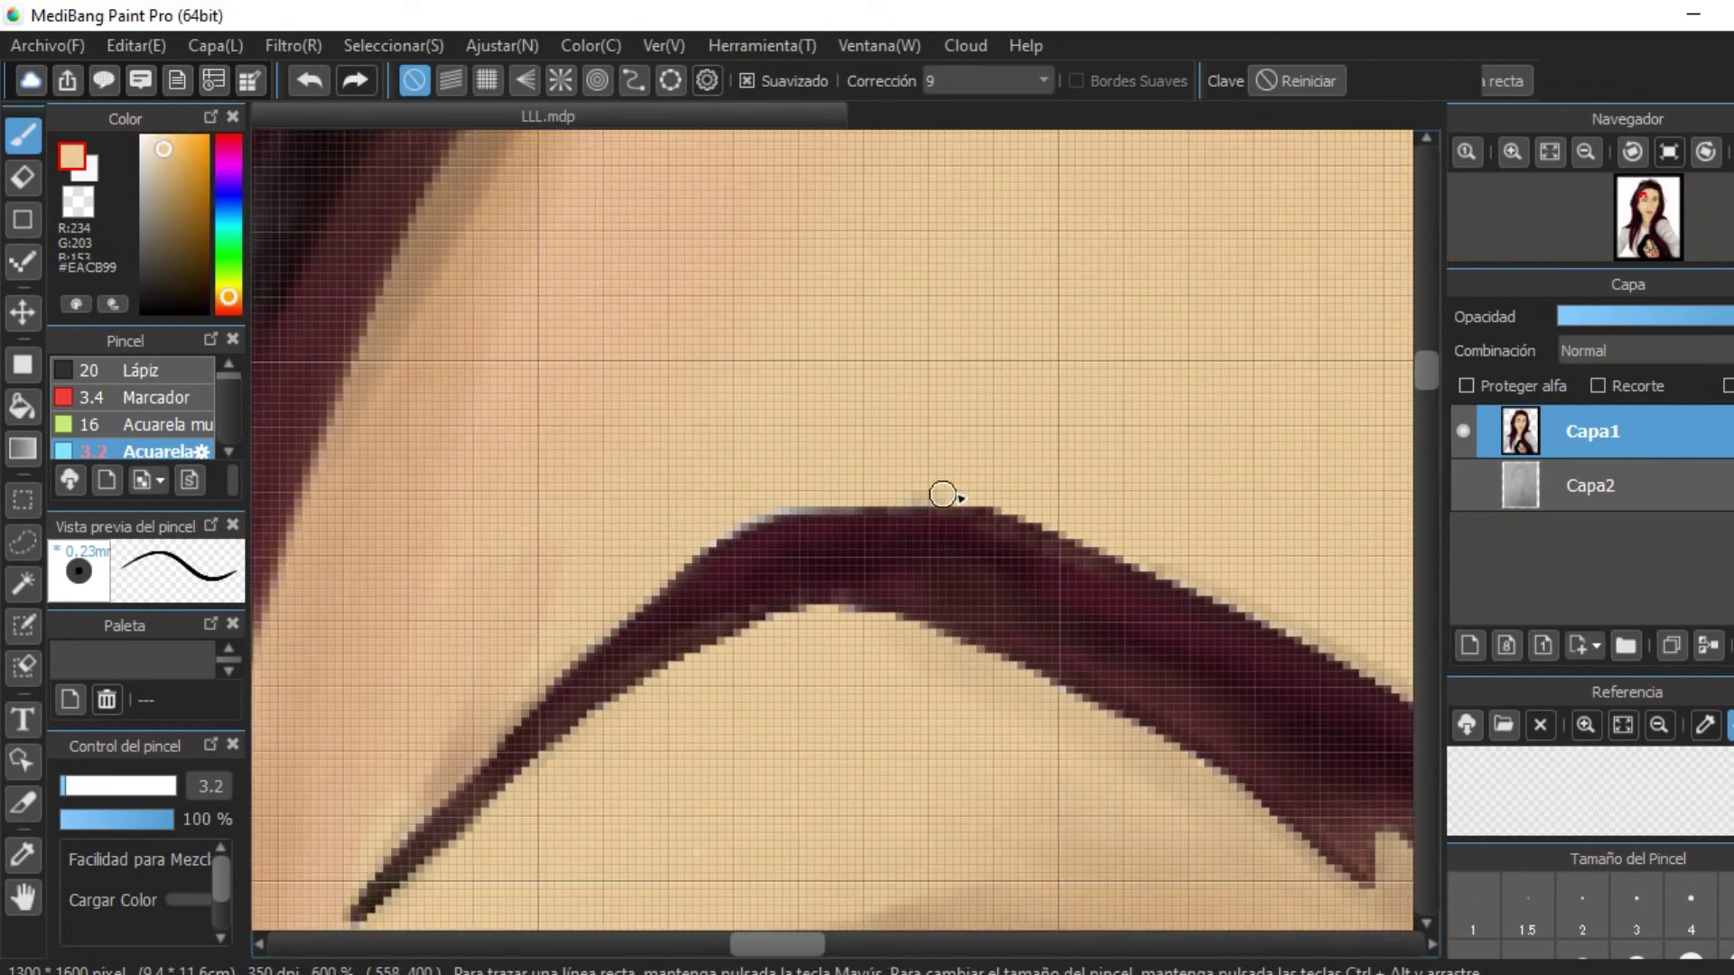
scroll(942, 494, "up", 5)
scroll(1164, 496, "down", 3)
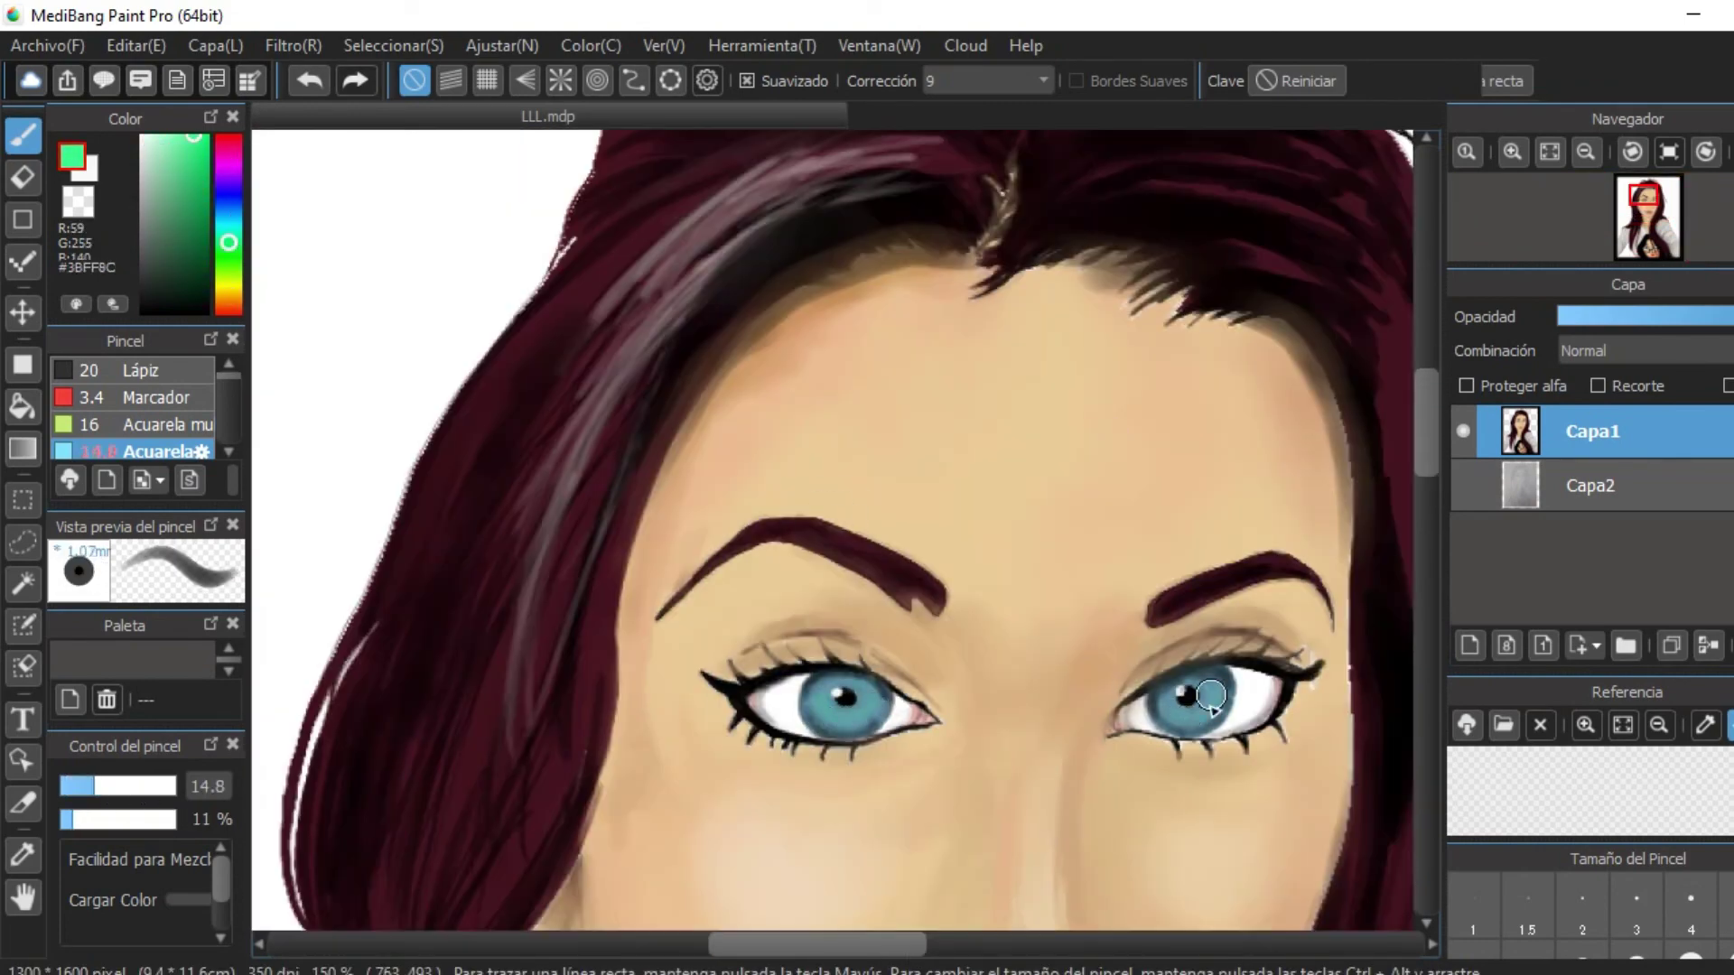
Tint the woman's irises green with #3BFF8C and shade them with black using the size 14.8 brush at 11%.
scroll(1210, 696, "down", 3)
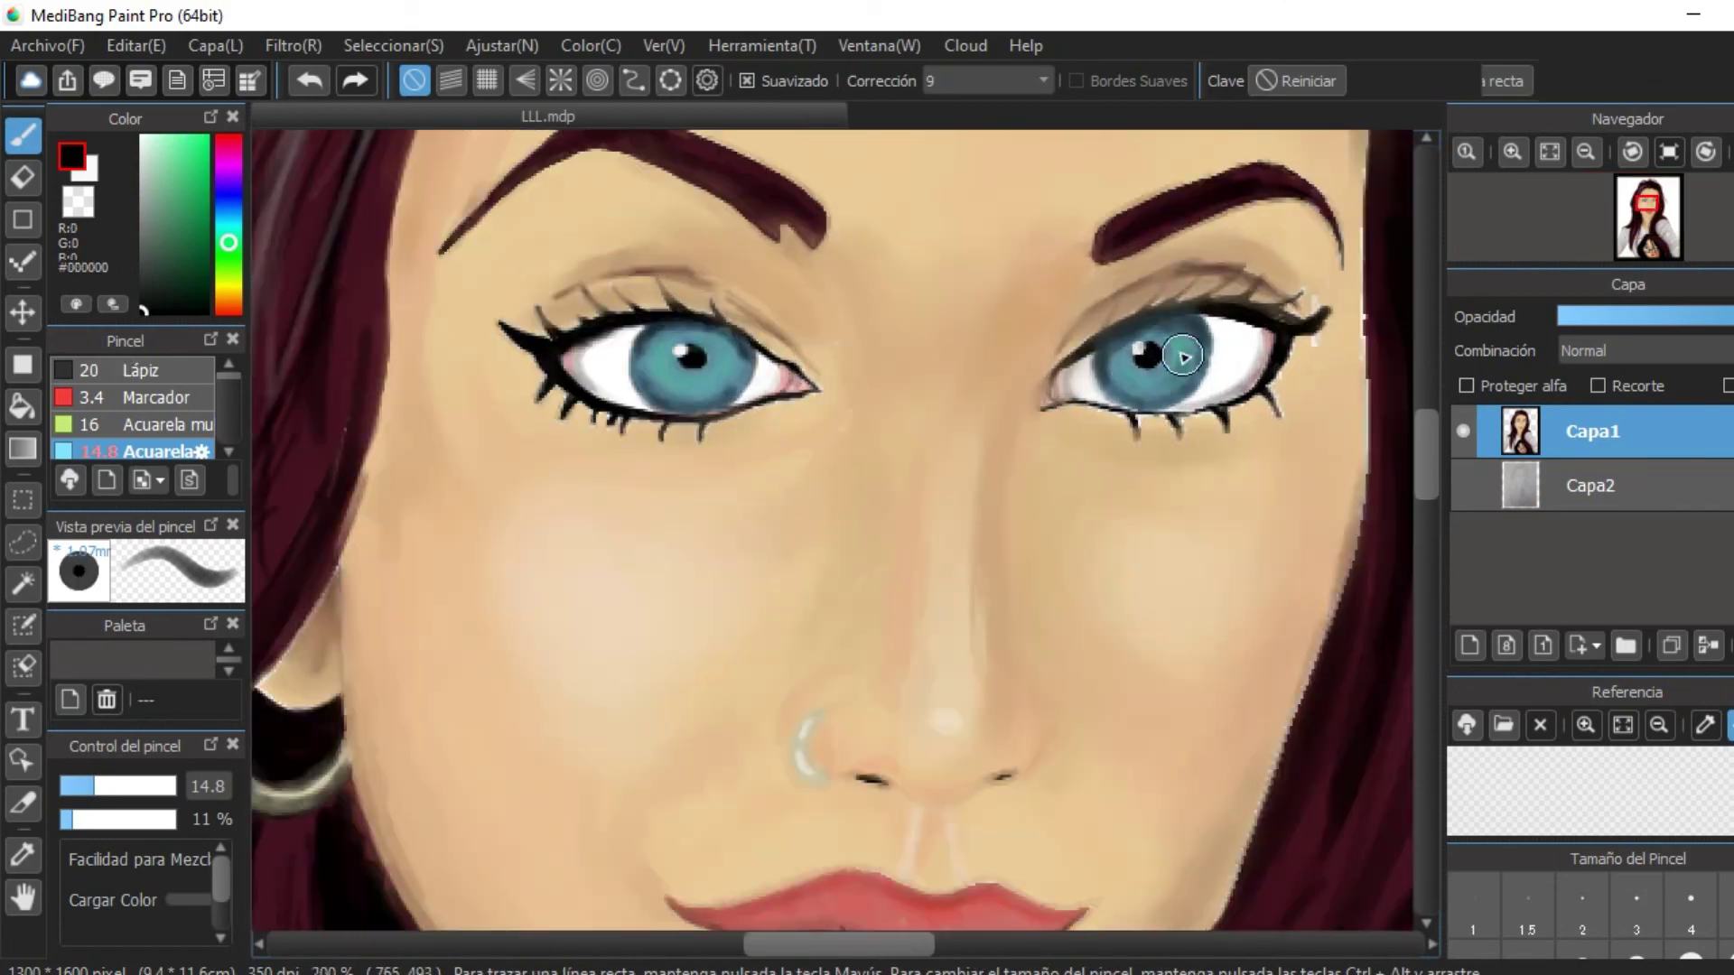
scroll(1075, 403, "up", 2)
scroll(1178, 517, "down", 3)
scroll(1178, 517, "up", 2)
scroll(1179, 517, "down", 2)
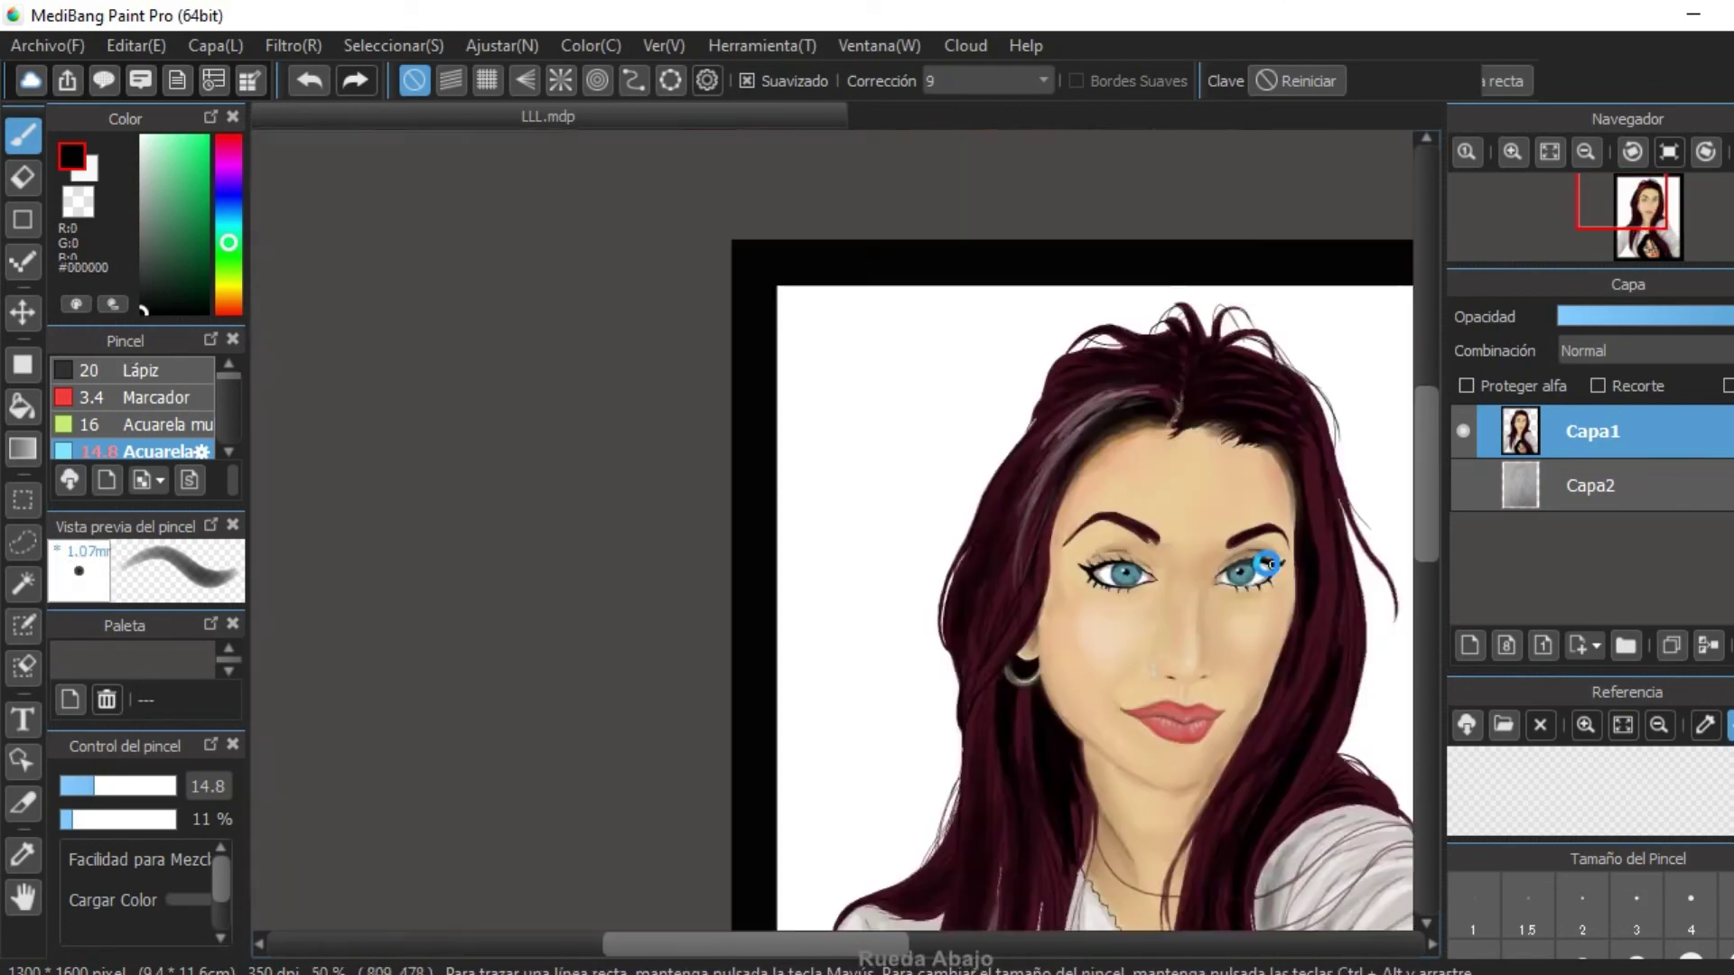
scroll(1308, 689, "up", 1)
scroll(1150, 656, "up", 2)
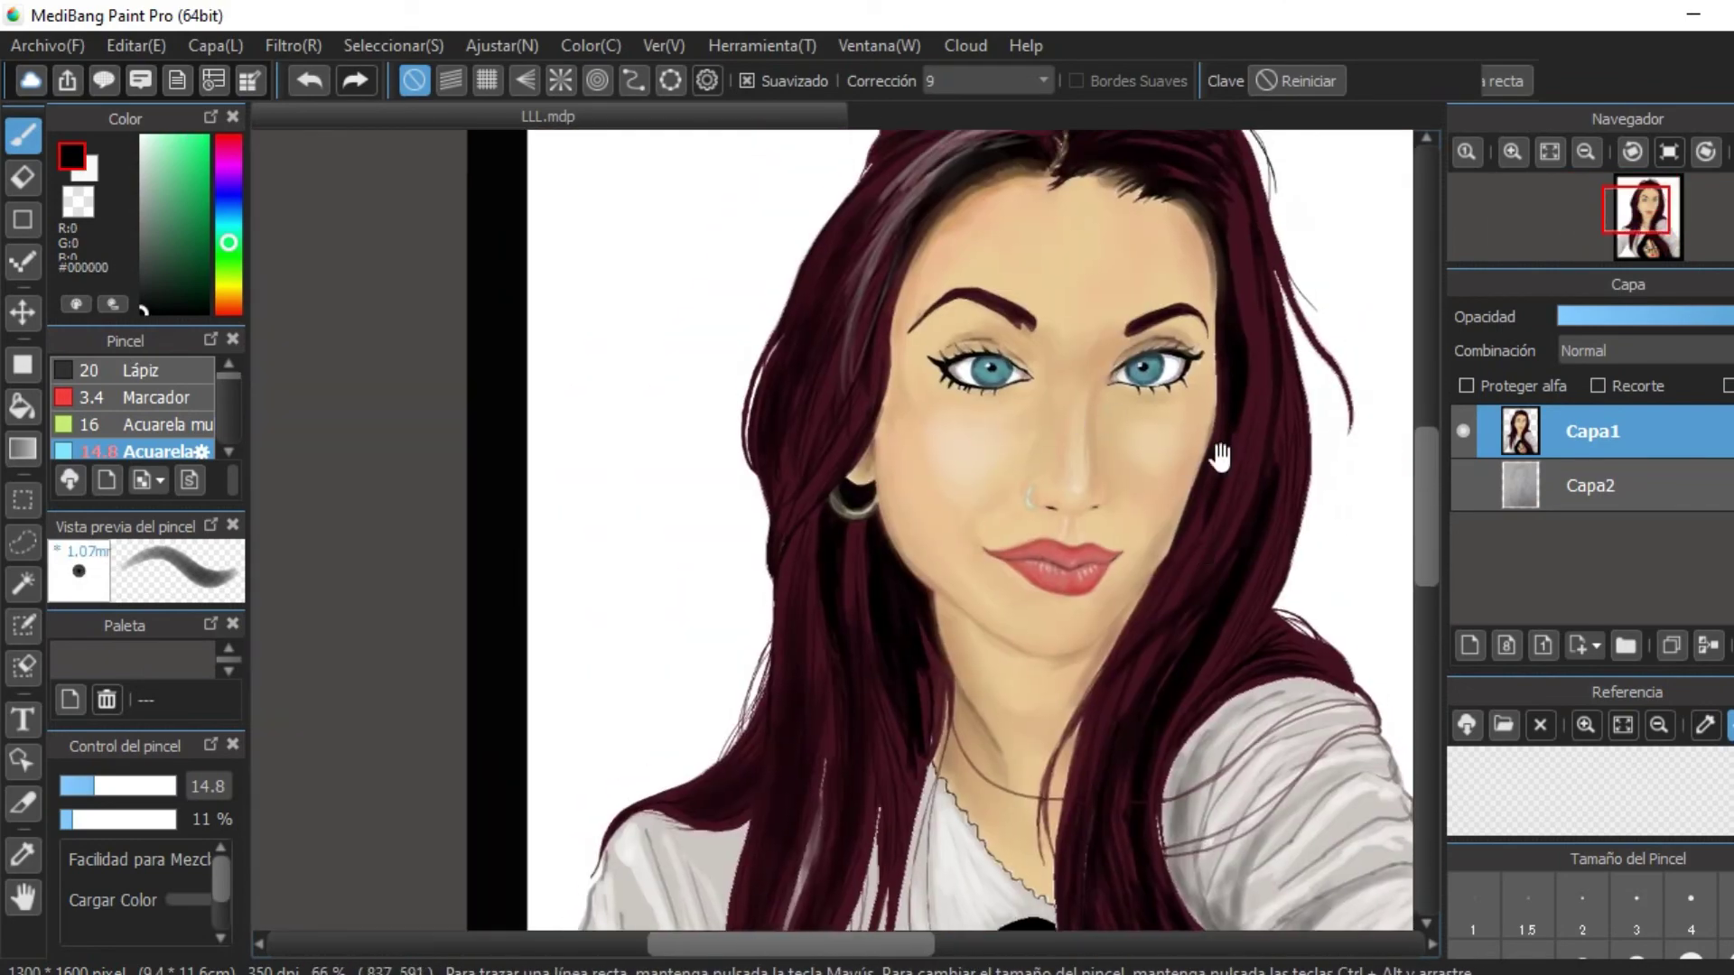
Break up the inner ends of both eyebrows with fine #E8C998 strokes at size 2.1 and 100%.
scroll(1006, 472, "up", 3)
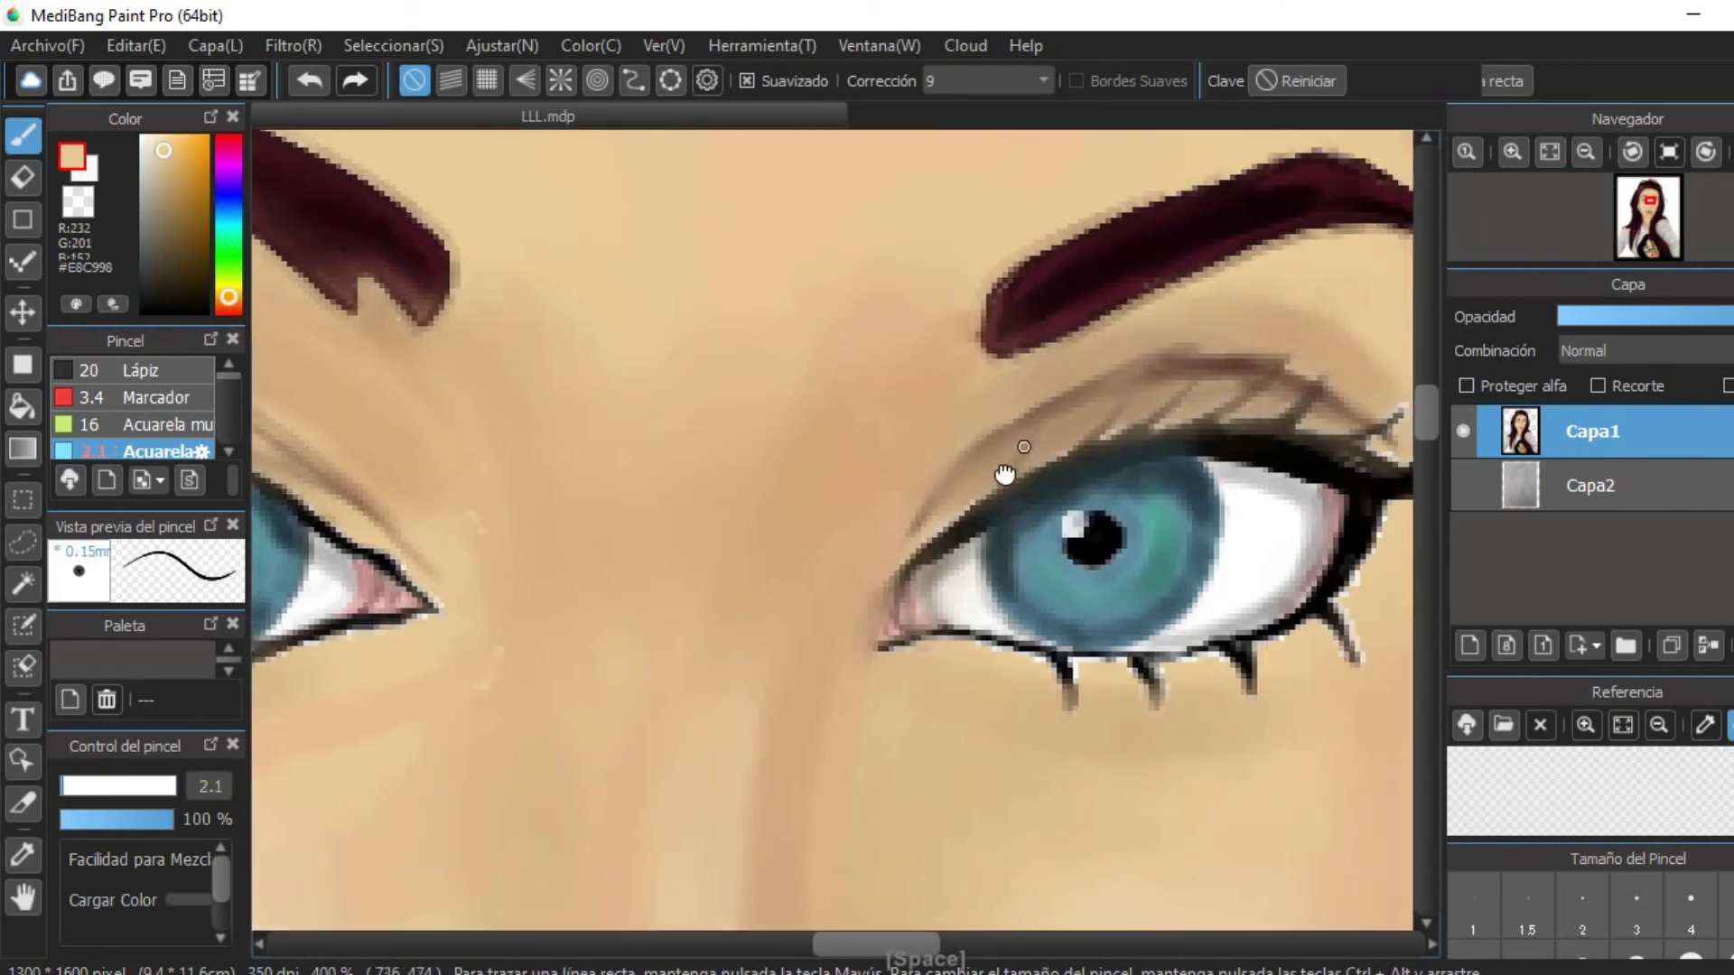
scroll(921, 390, "up", 1)
scroll(1011, 391, "down", 3)
scroll(960, 418, "up", 1)
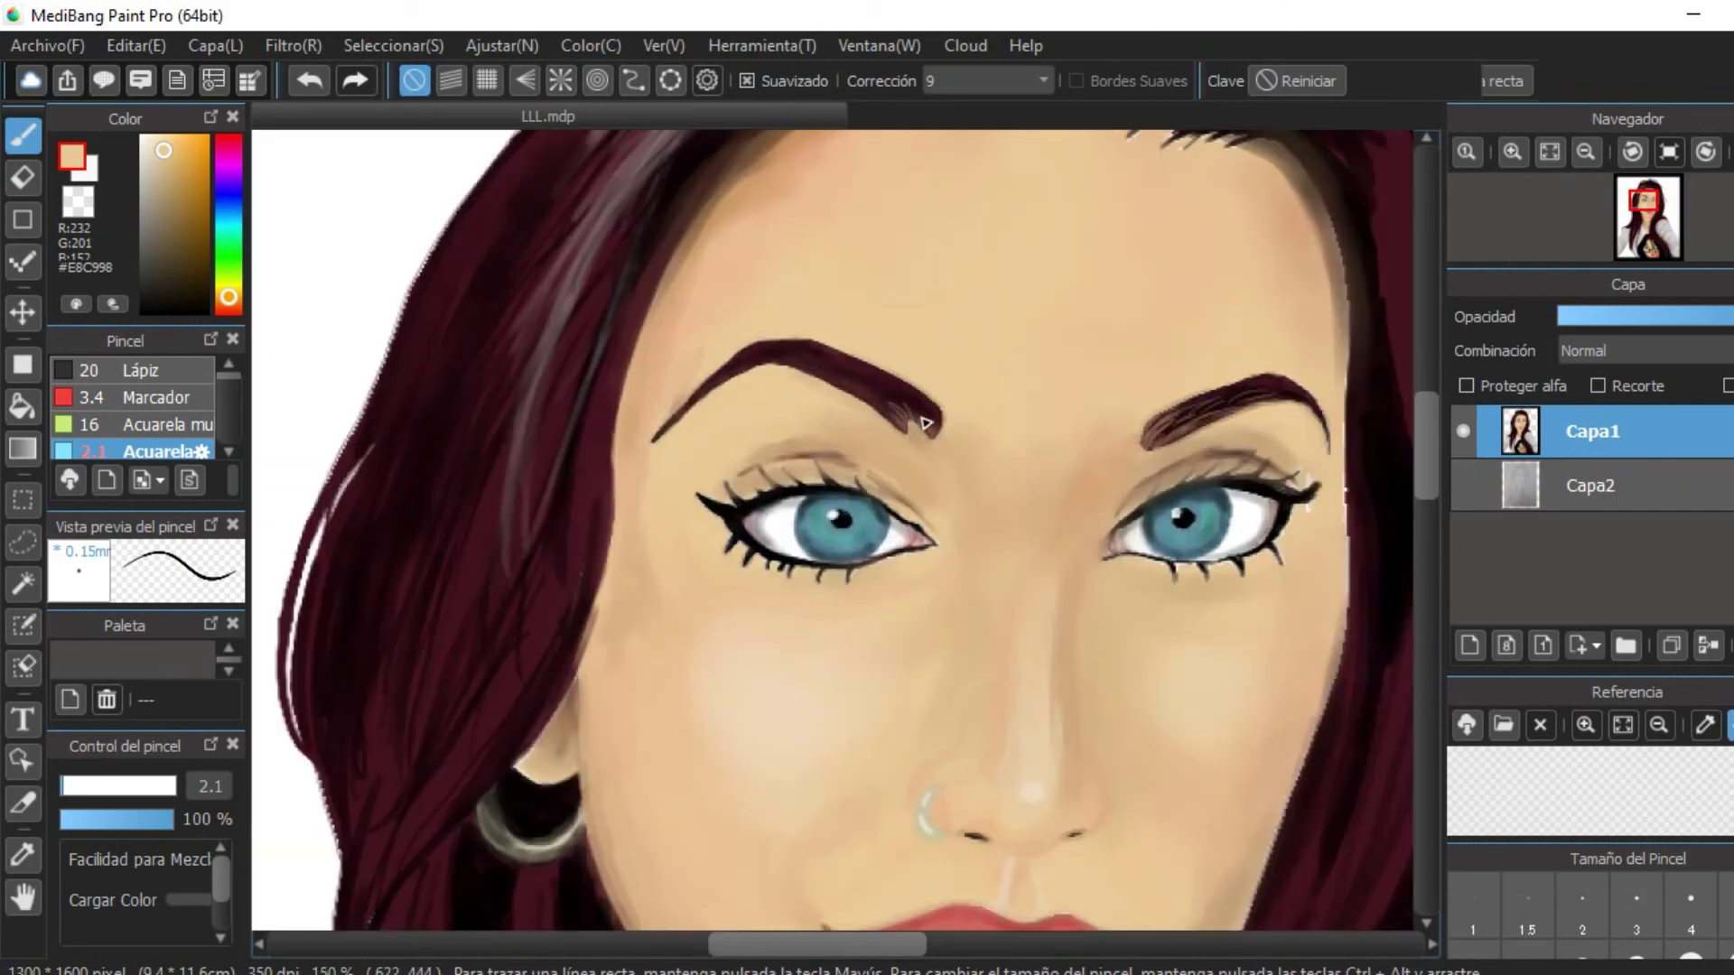
scroll(933, 415, "down", 3)
scroll(903, 451, "up", 2)
Darken the eyebrow on the earring side with black using the size 16 watercolour brush at 100%.
left_click(163, 311)
left_click(144, 424)
scroll(917, 425, "up", 2)
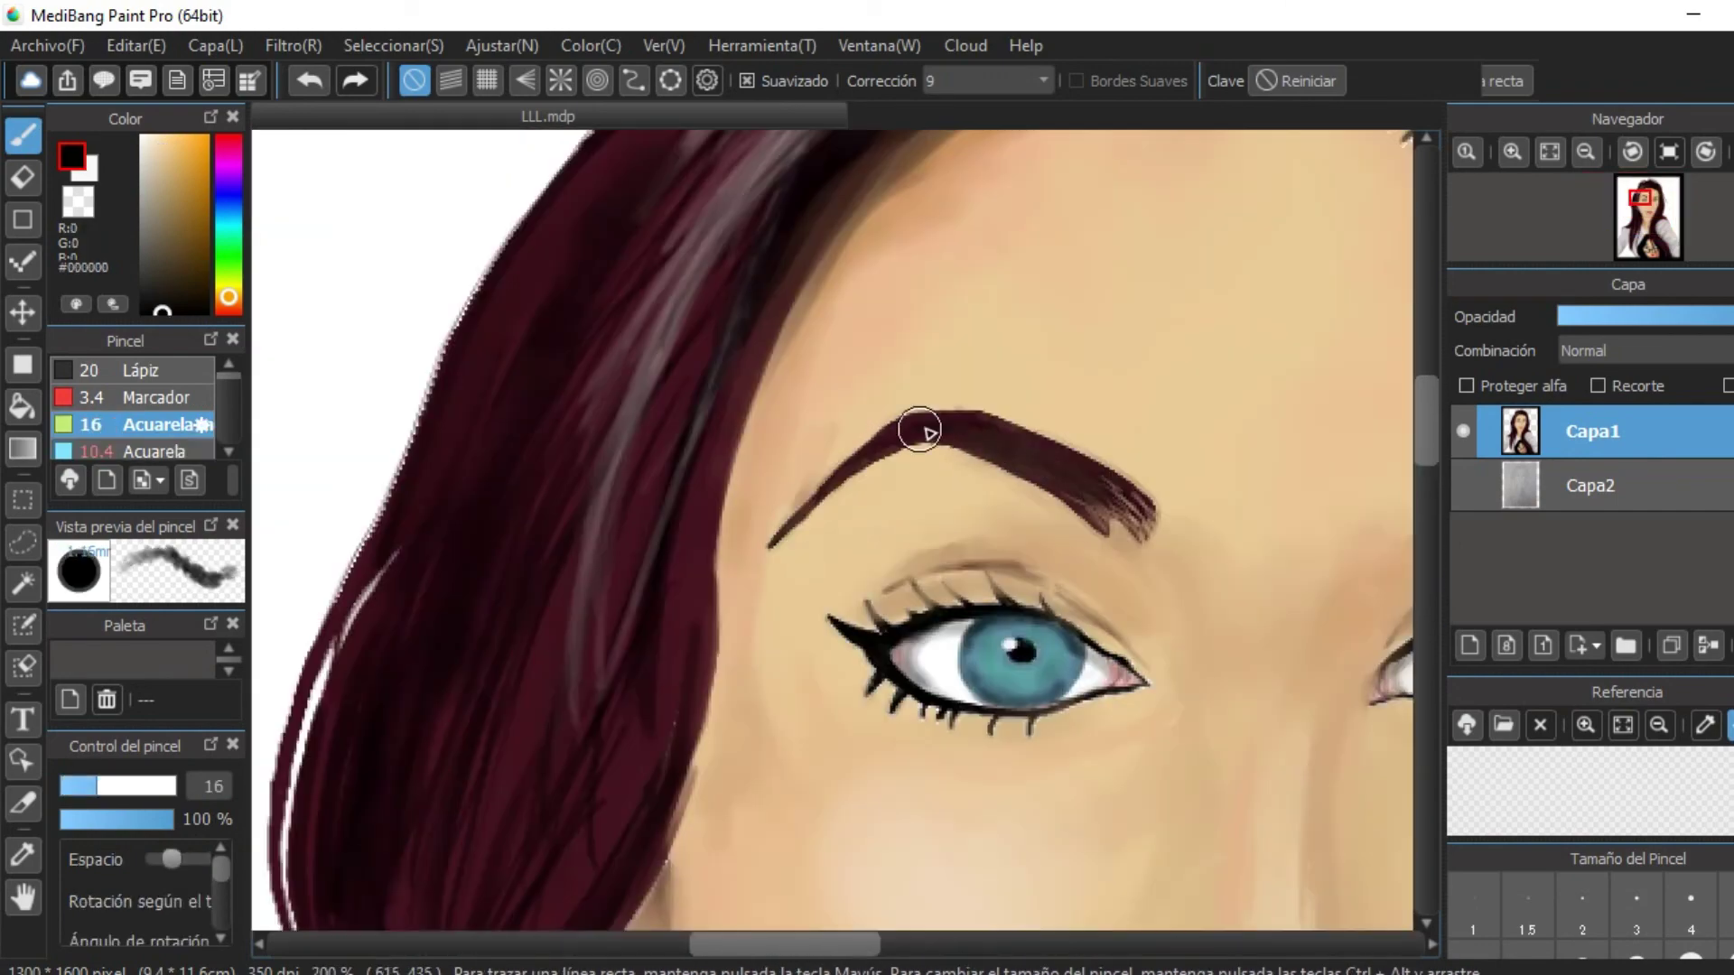
scroll(1198, 552, "down", 4)
Start a text object in black in the white area beside the woman's head.
left_click(228, 283)
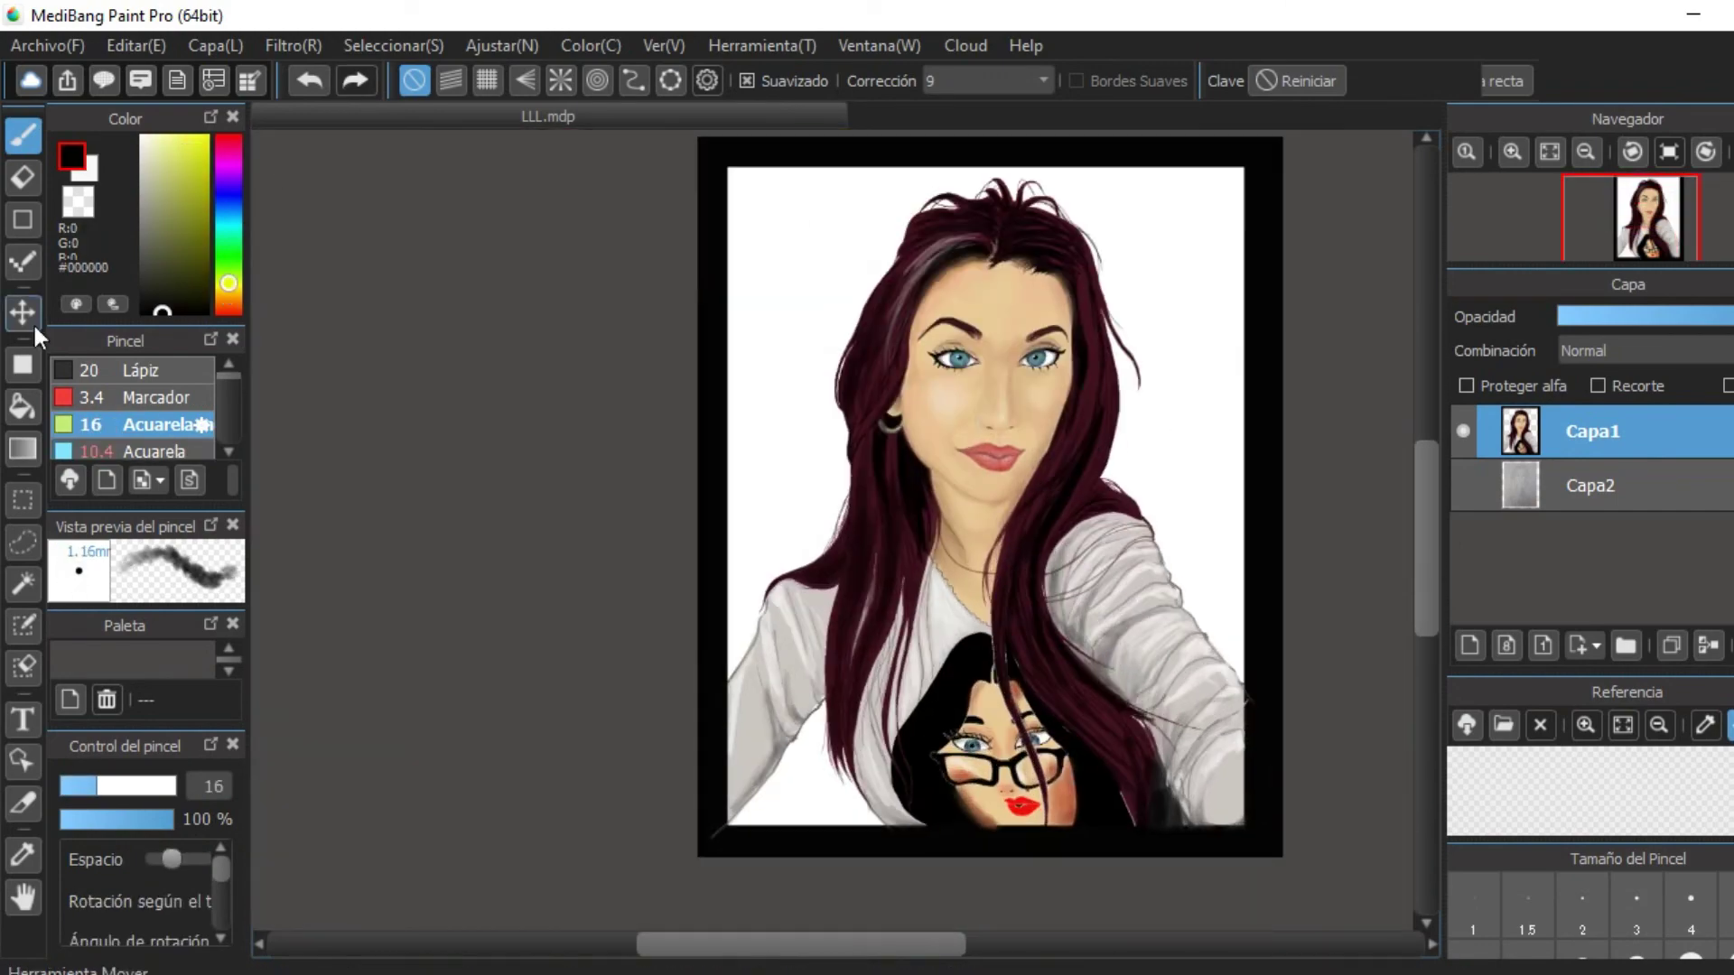
key("t")
scroll(1095, 374, "down", 2)
left_click(932, 305)
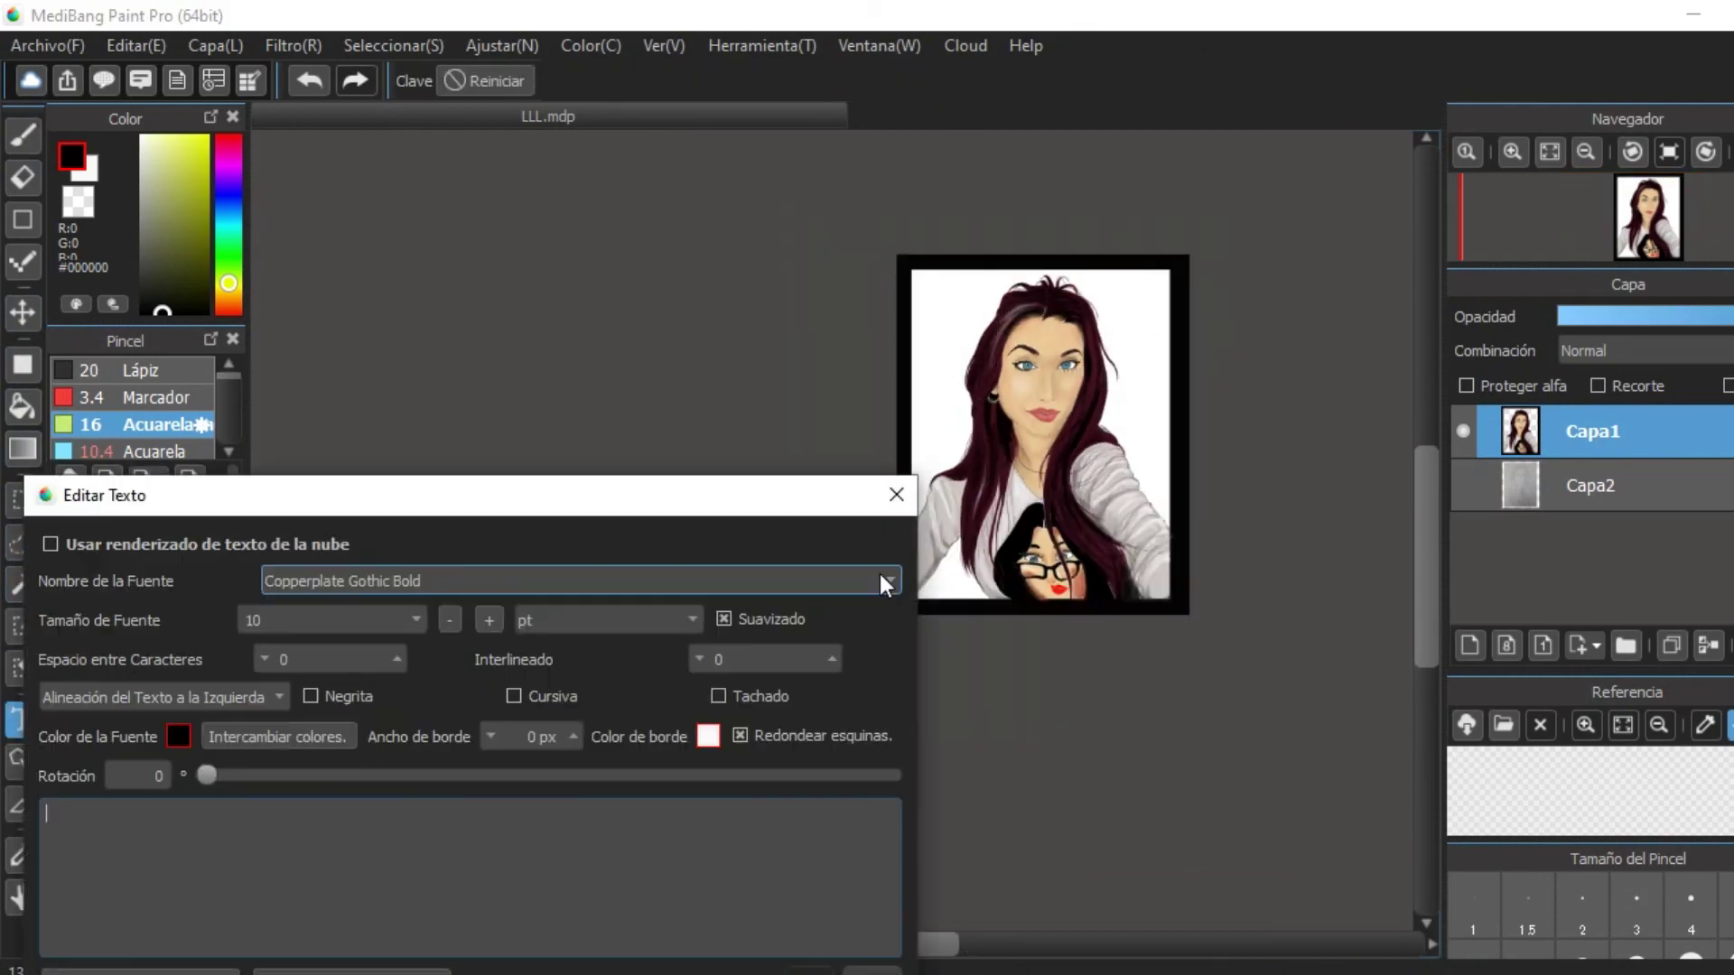